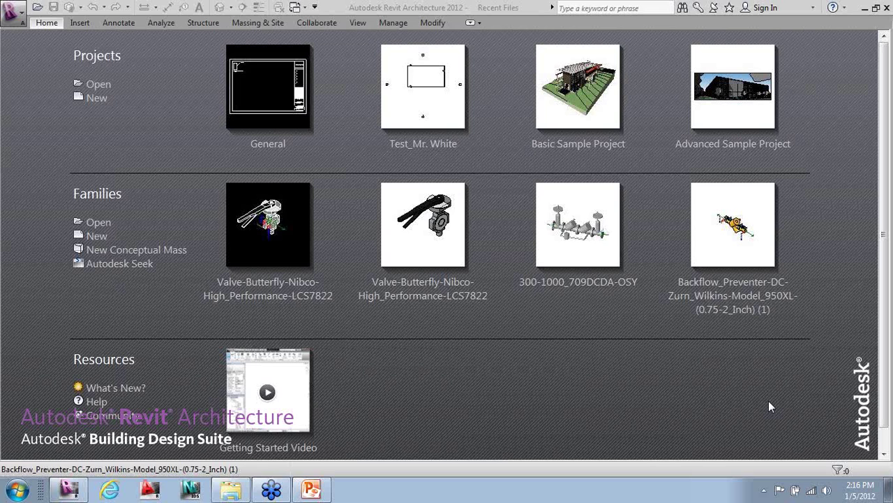
# - Point out the Open project, New family and What's New links on the start page
pyautogui.click(108, 89)
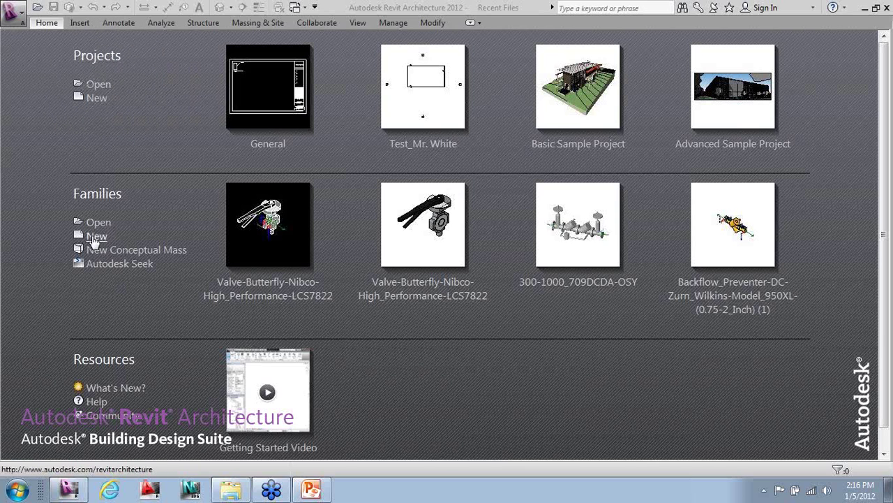
pyautogui.click(96, 237)
pyautogui.click(102, 383)
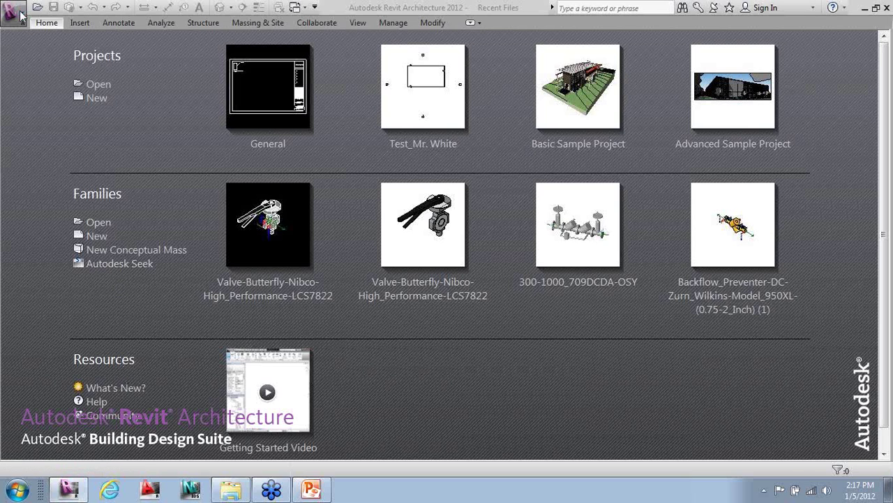
# - Open and close the application menu, then start a new project, Project1
pyautogui.click(20, 11)
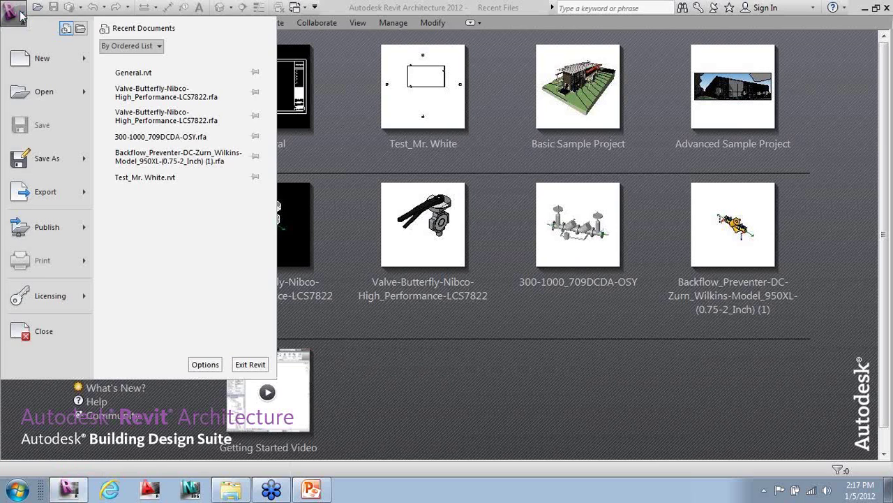
pyautogui.moveTo(72, 86)
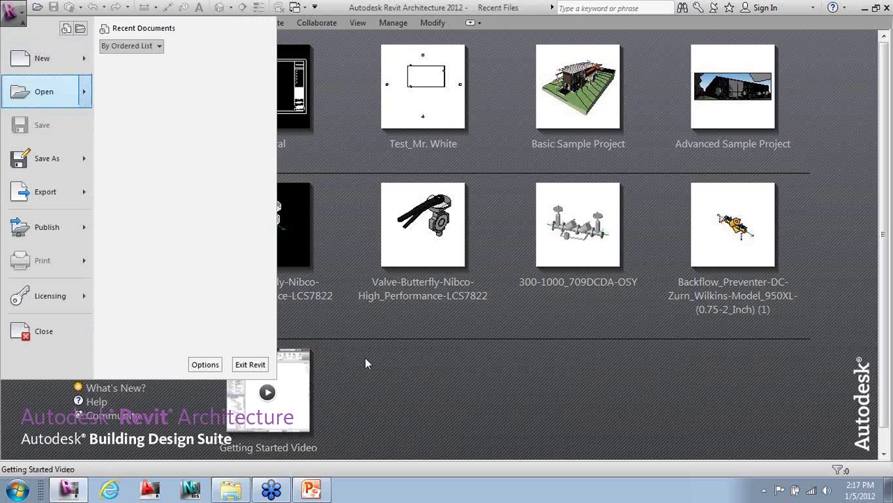
pyautogui.click(363, 357)
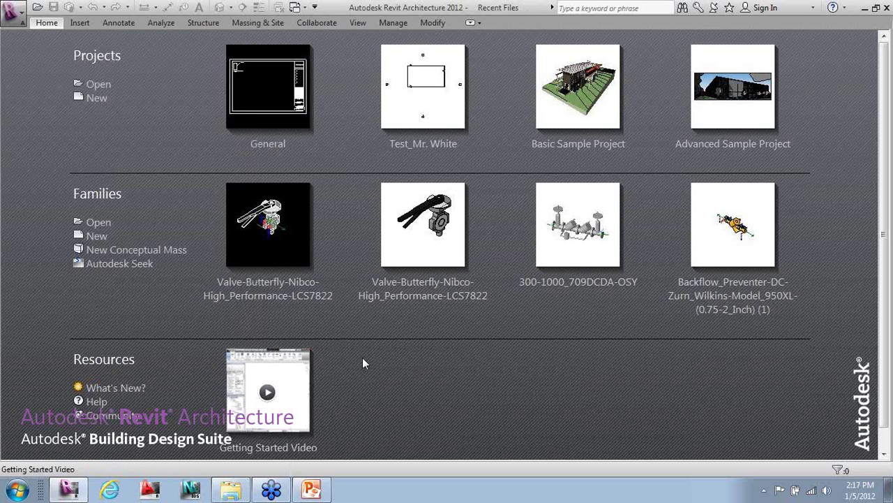
pyautogui.click(97, 101)
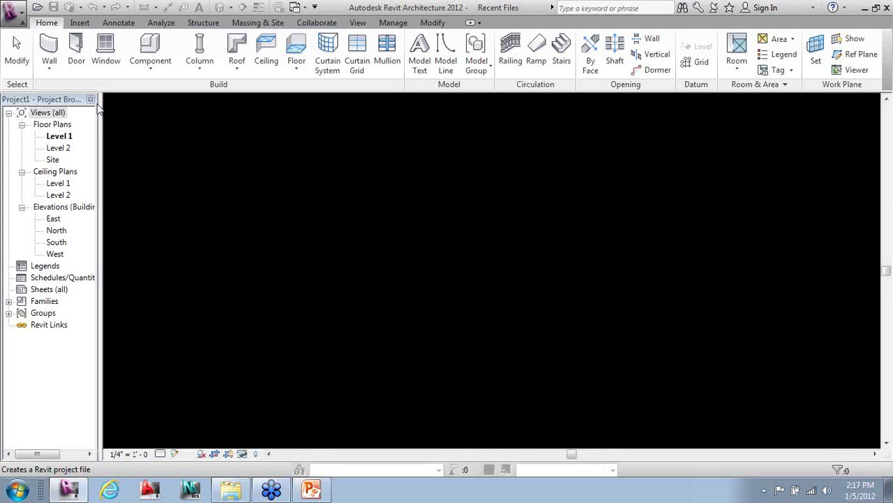
# - Browse the Modify, Manage and View ribbon tabs
pyautogui.click(446, 23)
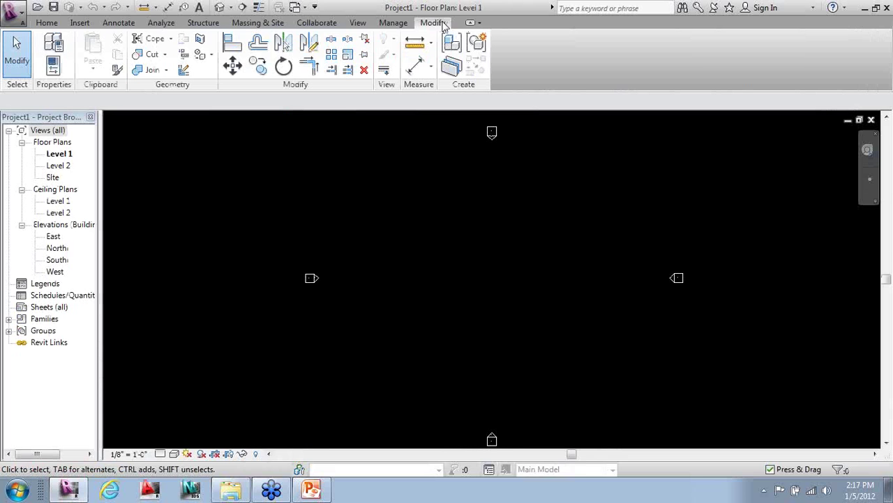
pyautogui.click(404, 24)
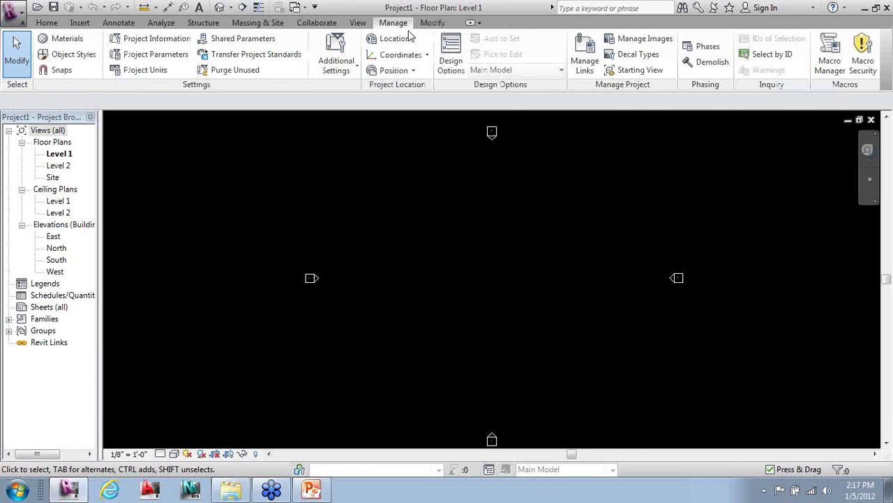
pyautogui.click(362, 23)
# - Turn on the Properties palette from the View tab's User Interface list
pyautogui.click(808, 65)
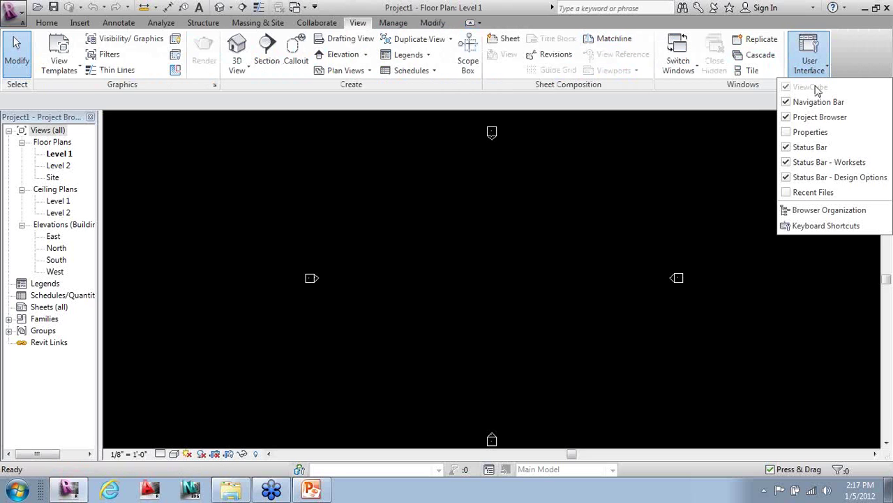
pyautogui.click(792, 132)
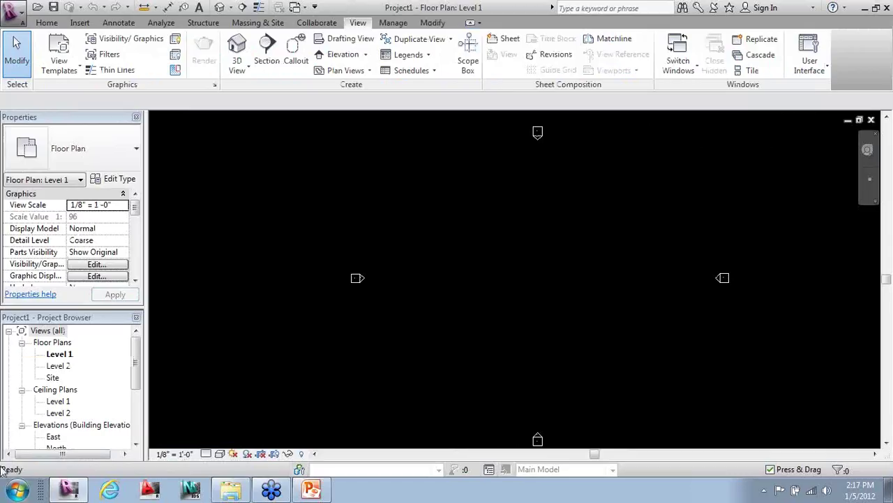
pyautogui.scroll(-1, 203, 255)
pyautogui.scroll(1, 266, 289)
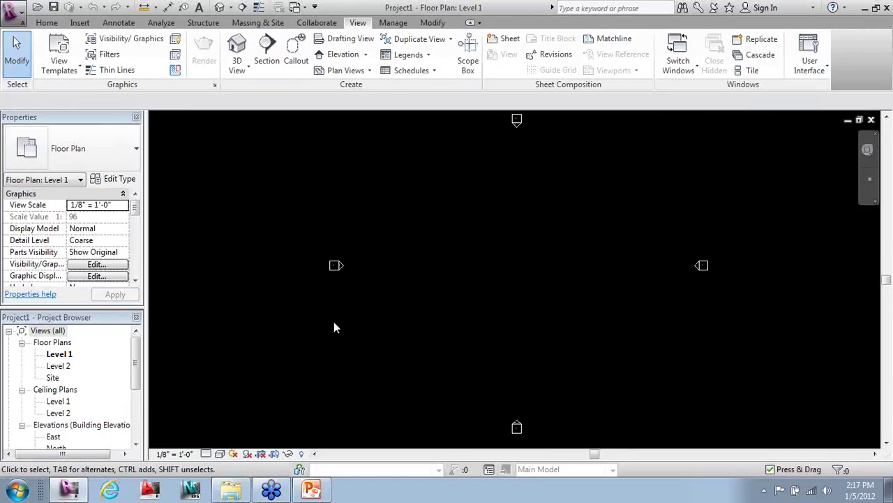
pyautogui.scroll(-1, 233, 271)
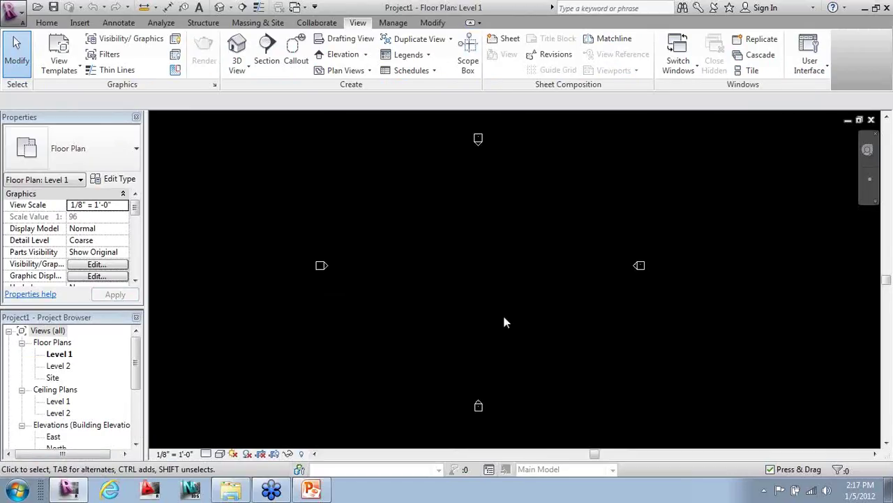
pyautogui.click(13, 11)
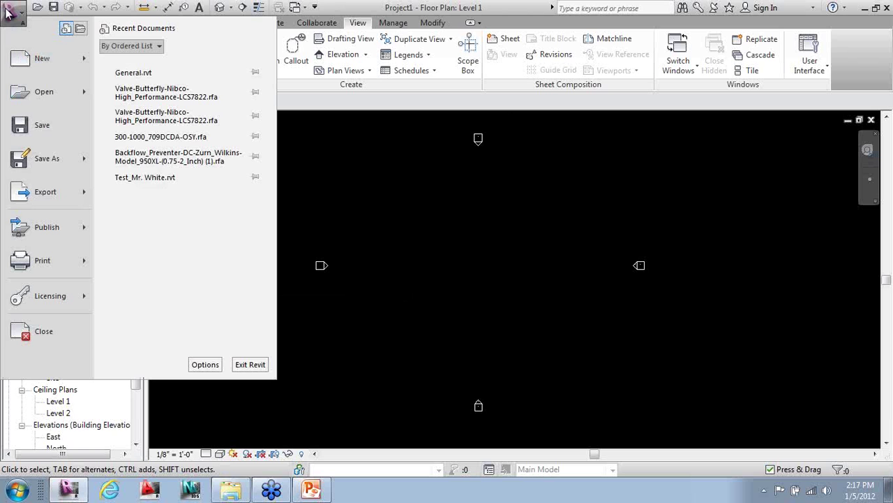
# - Uncheck Invert background in Options > Graphics so the drawing area is white
pyautogui.click(206, 364)
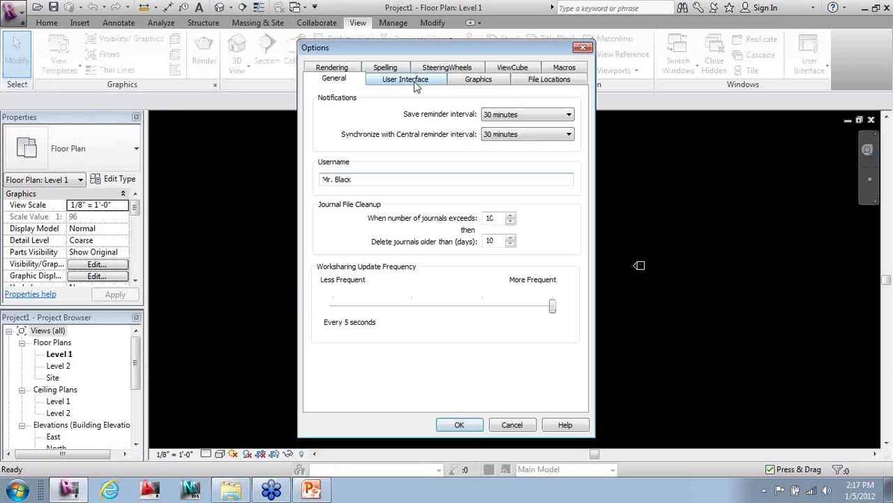
pyautogui.click(477, 82)
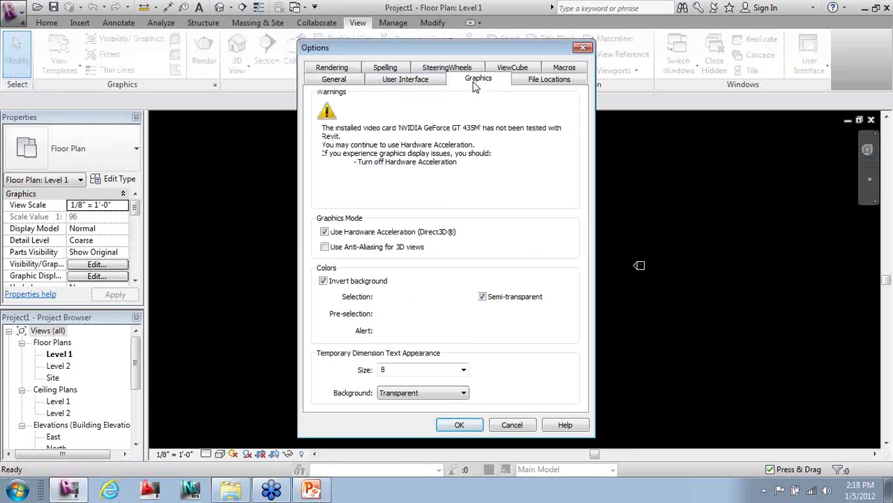
pyautogui.click(323, 281)
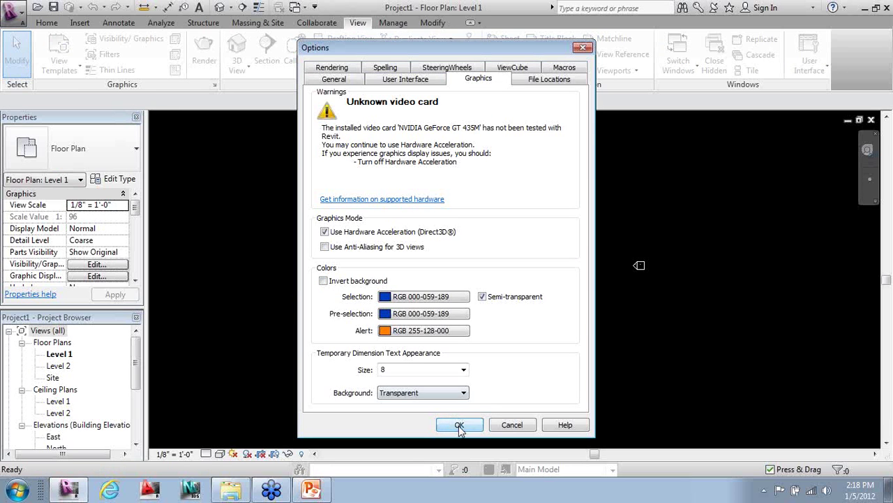
pyautogui.click(459, 426)
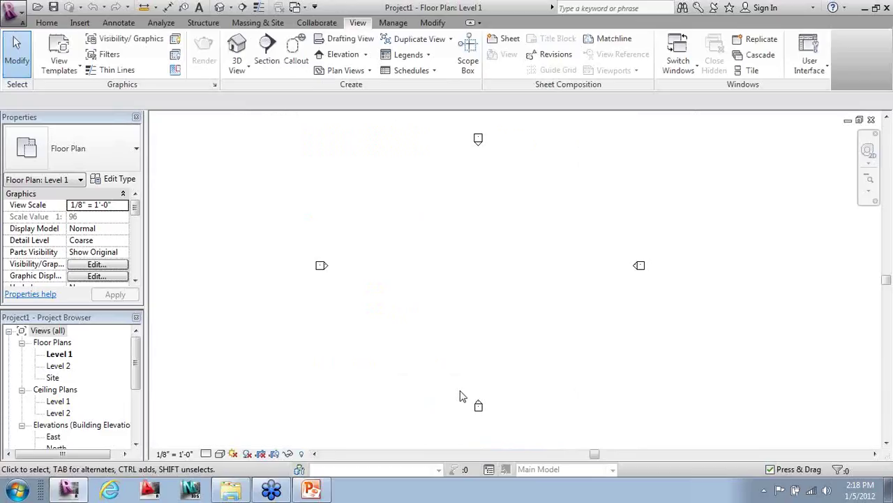
# - Reopen the Graphics options to confirm the white background is kept
pyautogui.click(17, 14)
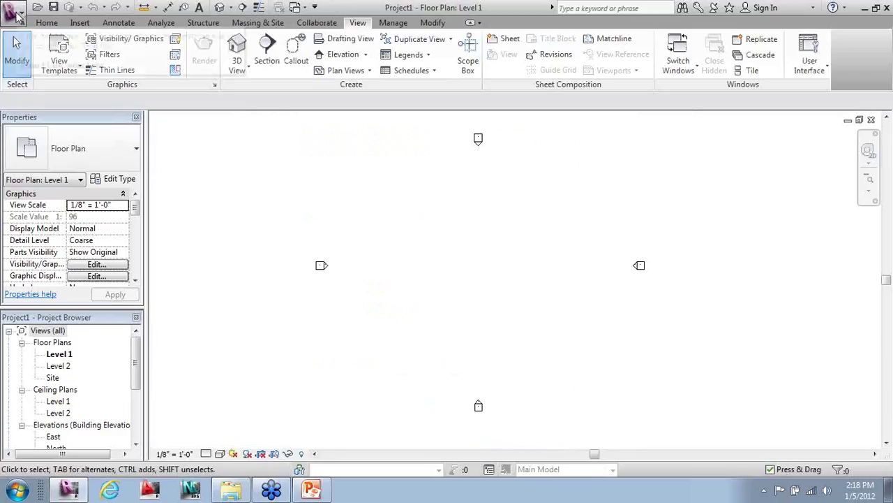
pyautogui.click(16, 14)
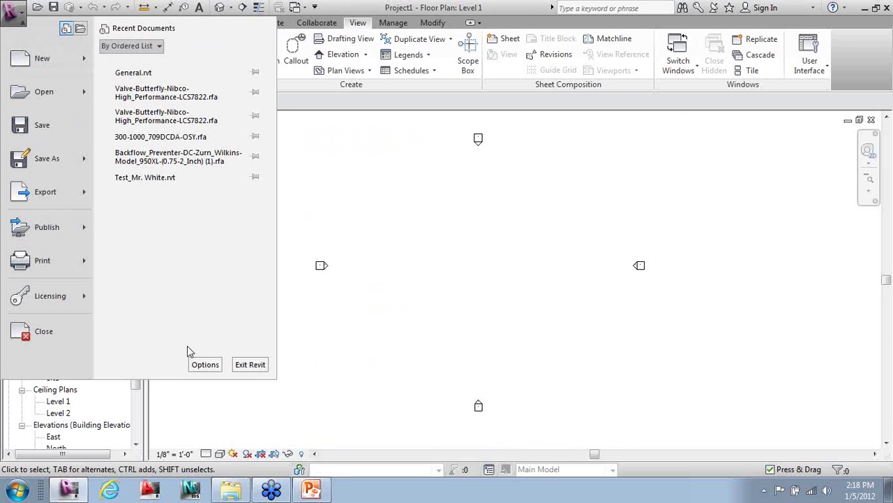
pyautogui.click(203, 364)
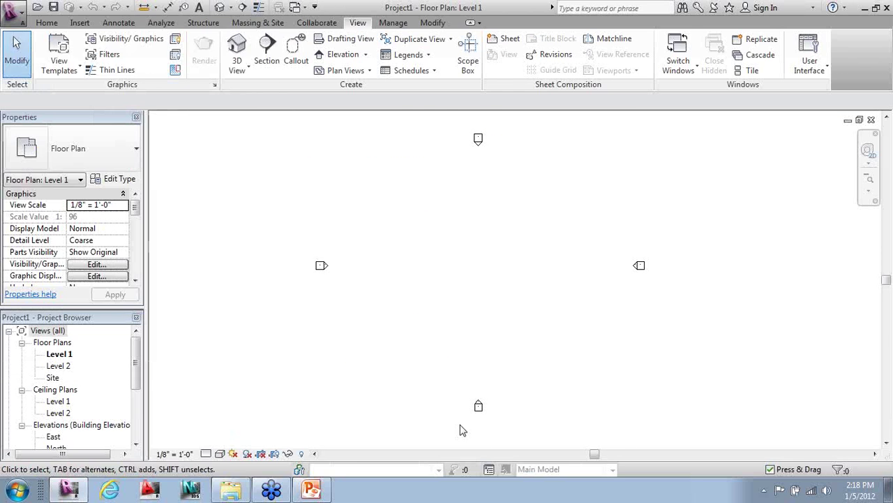
pyautogui.click(495, 83)
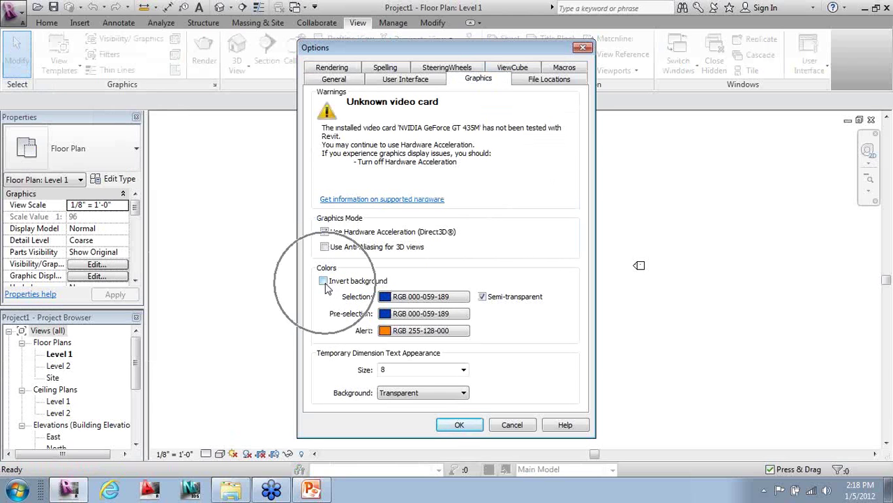
pyautogui.click(472, 427)
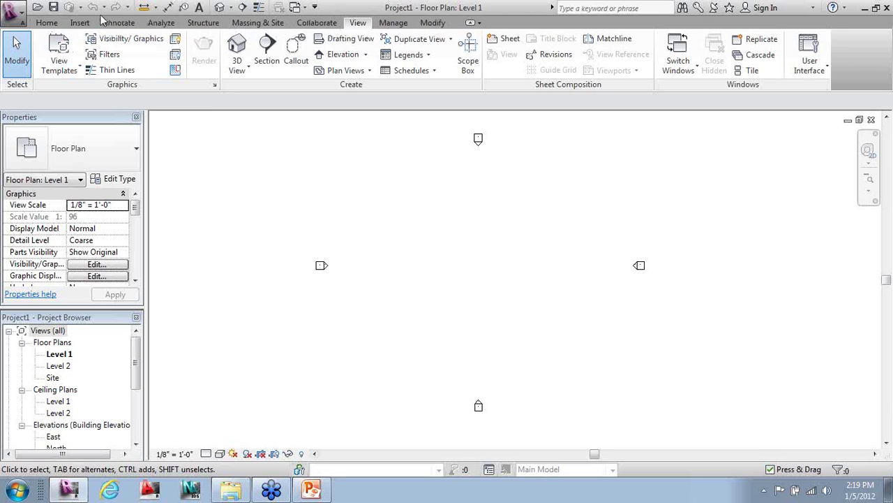
# - Step through the Home, Insert and Annotate ribbon tabs, finishing on Annotate
pyautogui.click(48, 24)
pyautogui.click(79, 22)
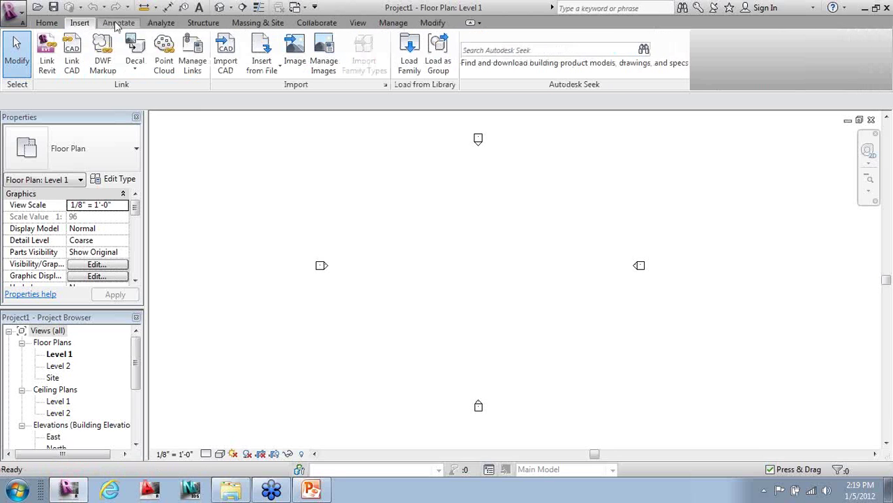
pyautogui.click(118, 22)
pyautogui.click(46, 23)
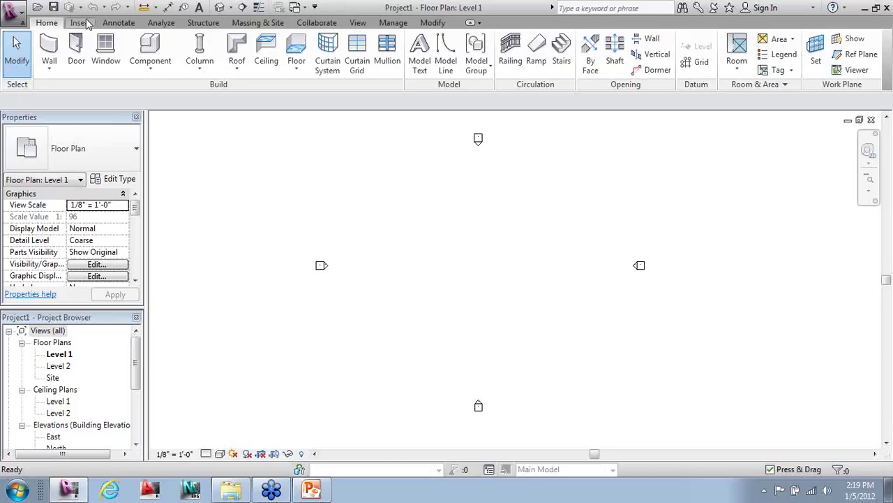
pyautogui.click(83, 23)
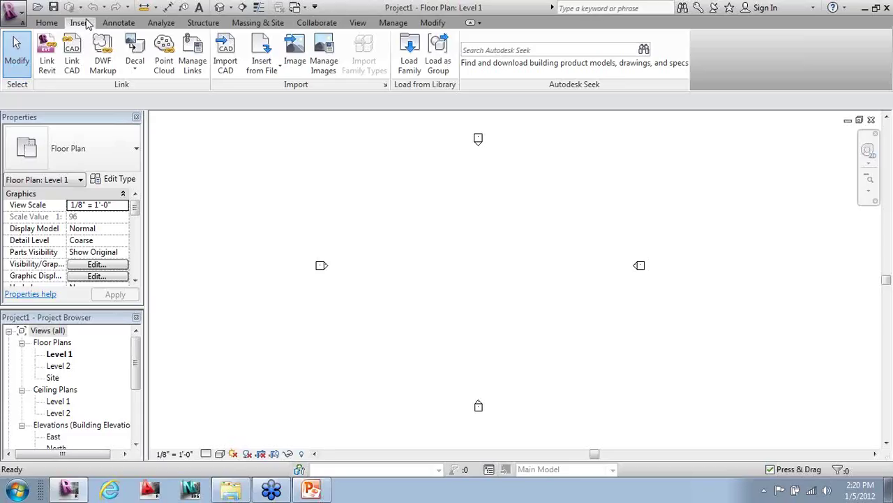
pyautogui.click(112, 24)
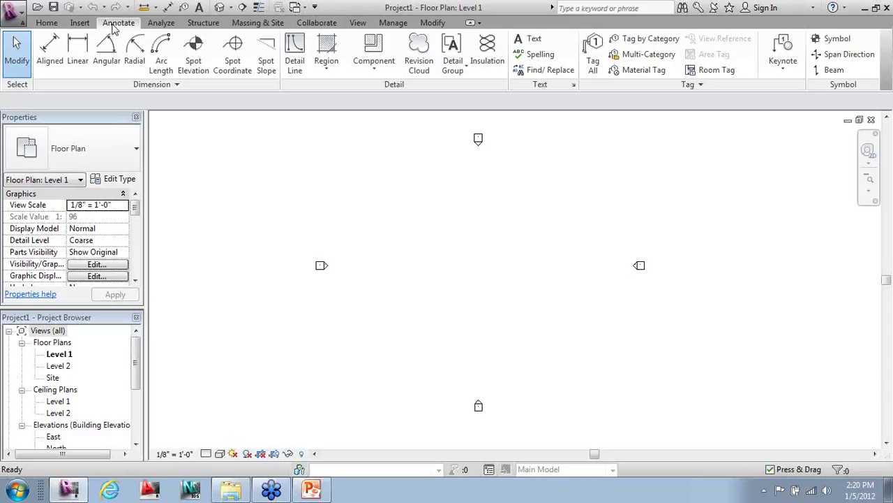
# - Step through the Analyze, Structure, Massing & Site and Collaborate tabs, finishing on Collaborate
pyautogui.click(153, 25)
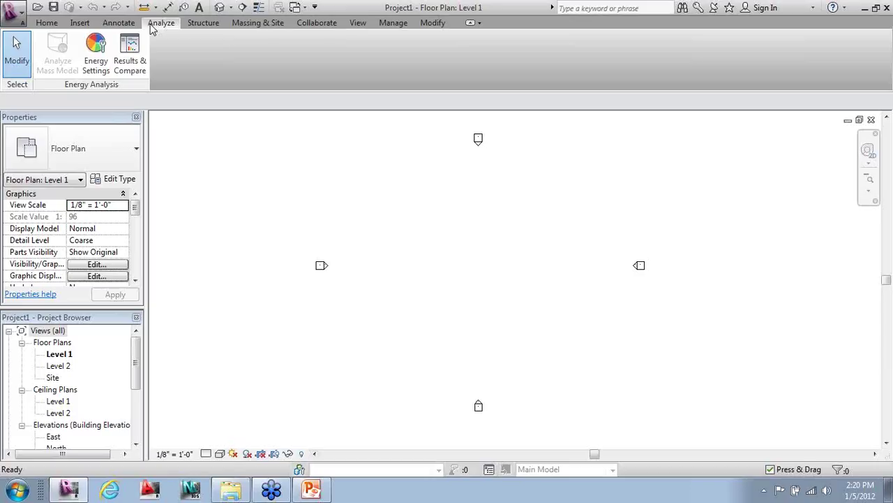
pyautogui.click(199, 24)
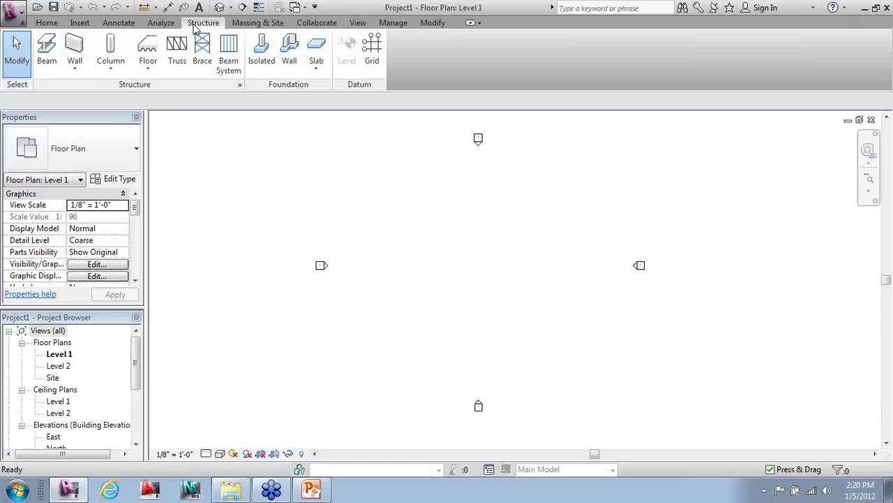
pyautogui.click(256, 23)
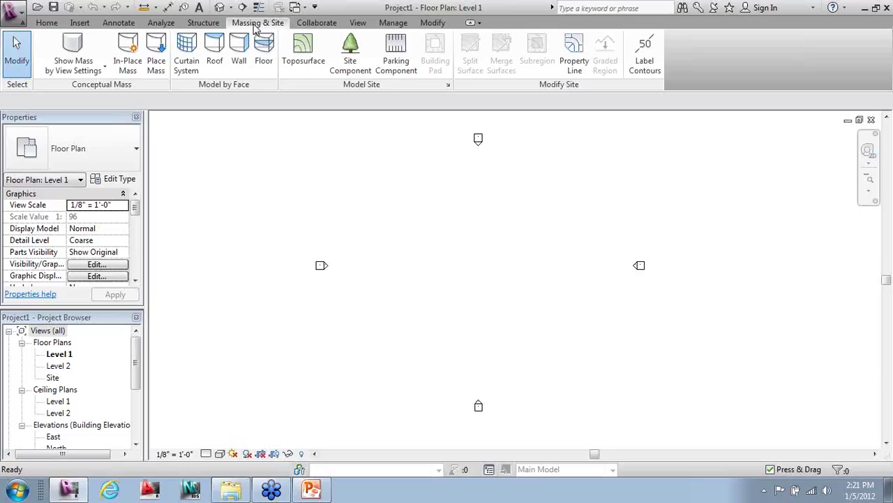
pyautogui.click(299, 25)
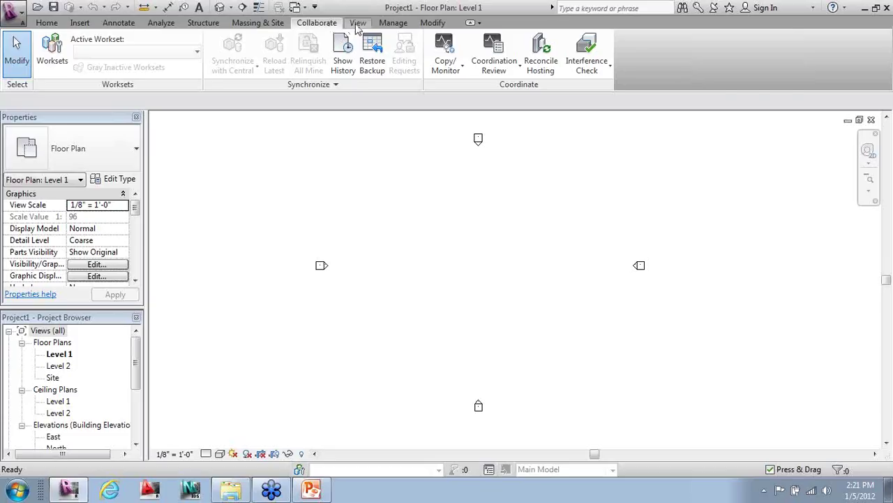
pyautogui.click(358, 23)
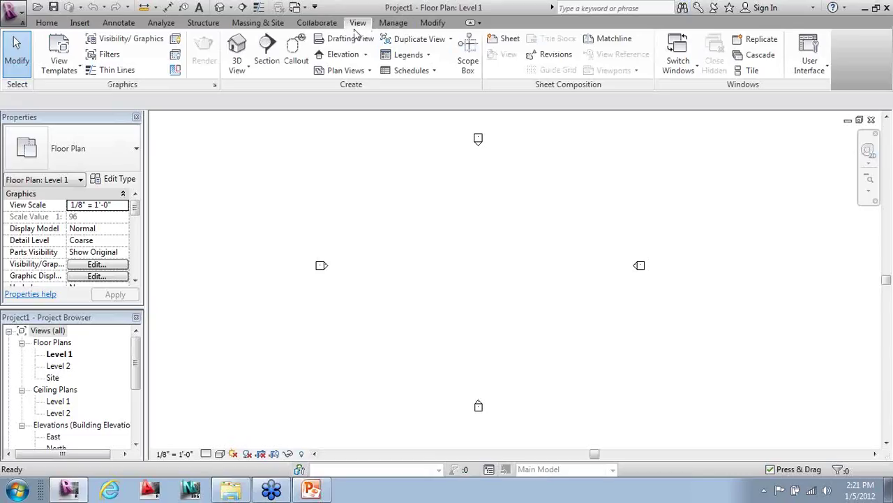
pyautogui.click(394, 23)
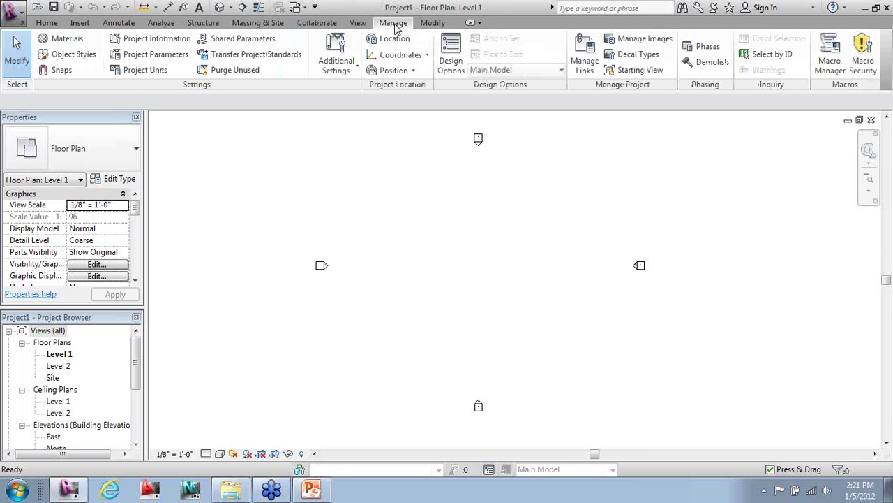
pyautogui.click(432, 23)
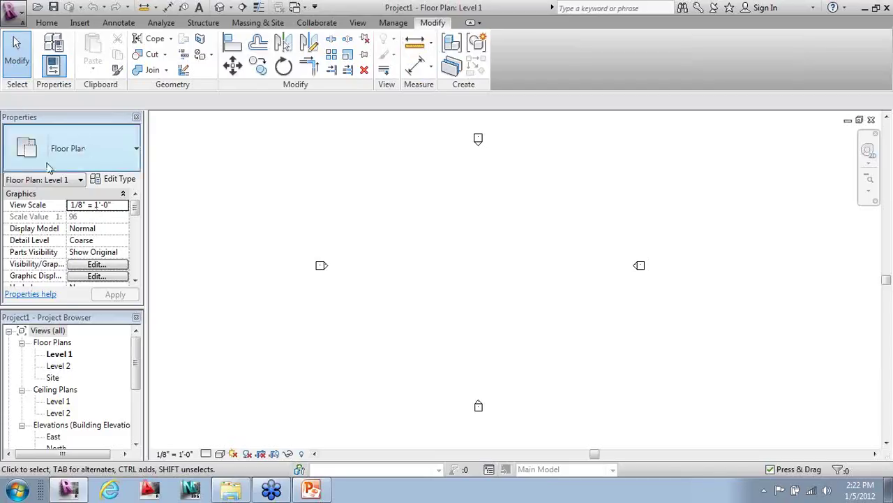
pyautogui.click(84, 319)
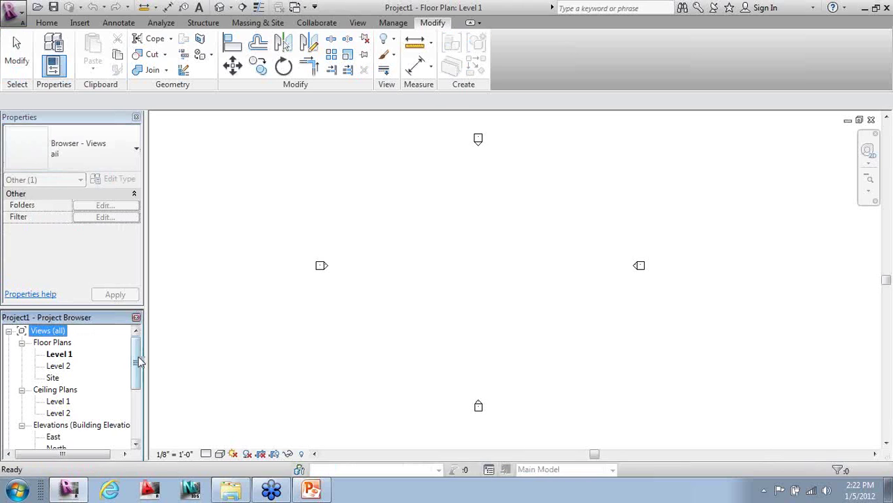
pyautogui.scroll(-1, 135, 362)
pyautogui.scroll(1, 57, 371)
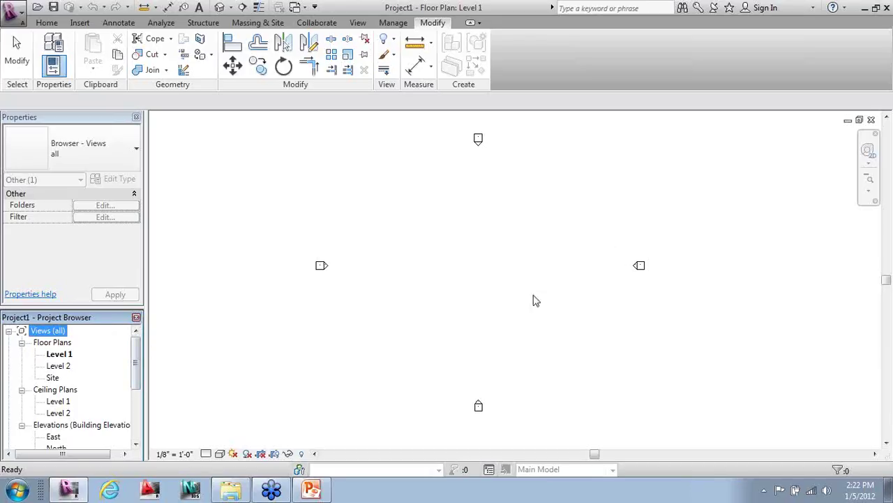
pyautogui.click(508, 233)
pyautogui.click(509, 234)
pyautogui.click(509, 233)
pyautogui.click(437, 250)
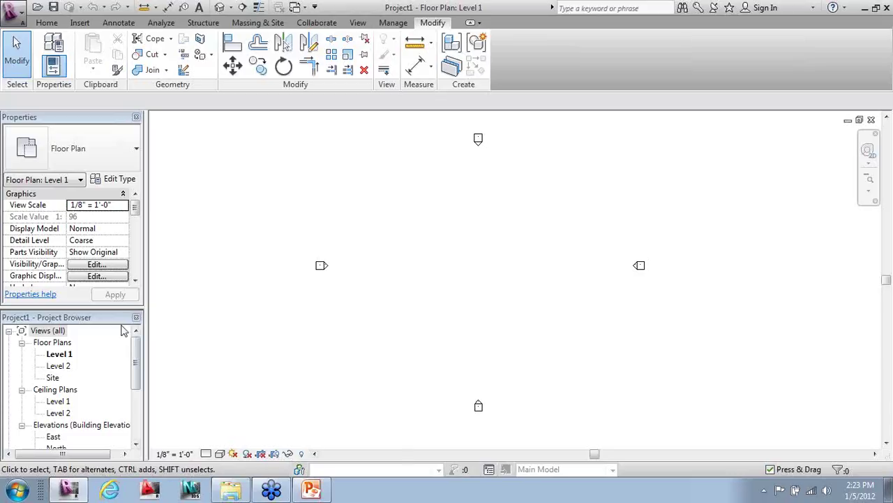
pyautogui.moveTo(138, 360); pyautogui.dragTo(99, 386)
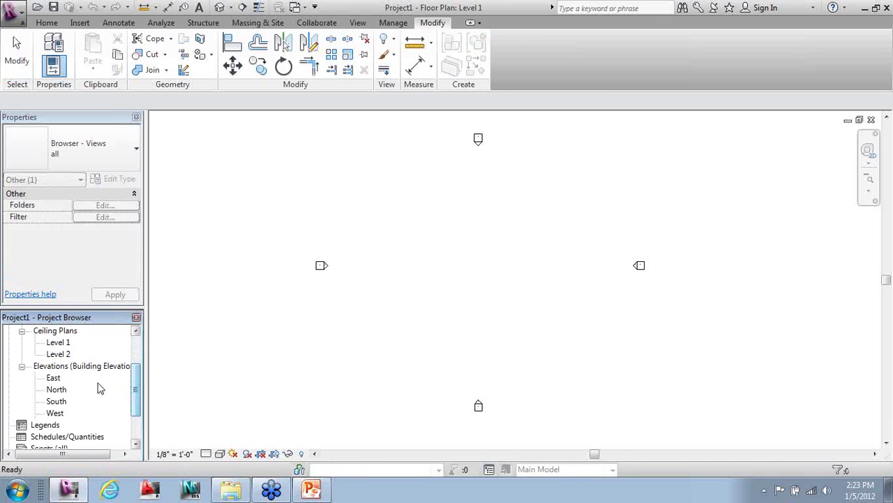
# - Open the East elevation and bring the Level 1 and Level 2 heads into view
pyautogui.doubleClick(55, 378)
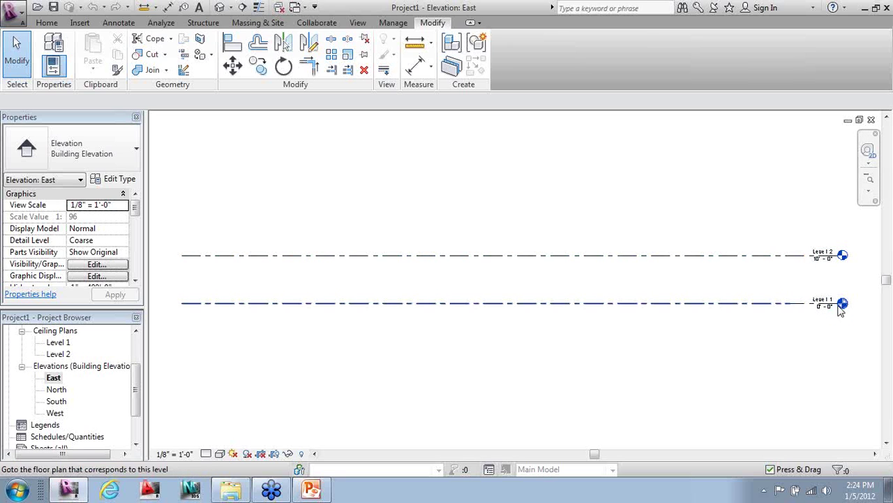
pyautogui.scroll(3, 883, 281)
pyautogui.moveTo(888, 279); pyautogui.dragTo(608, 294, button='middle')
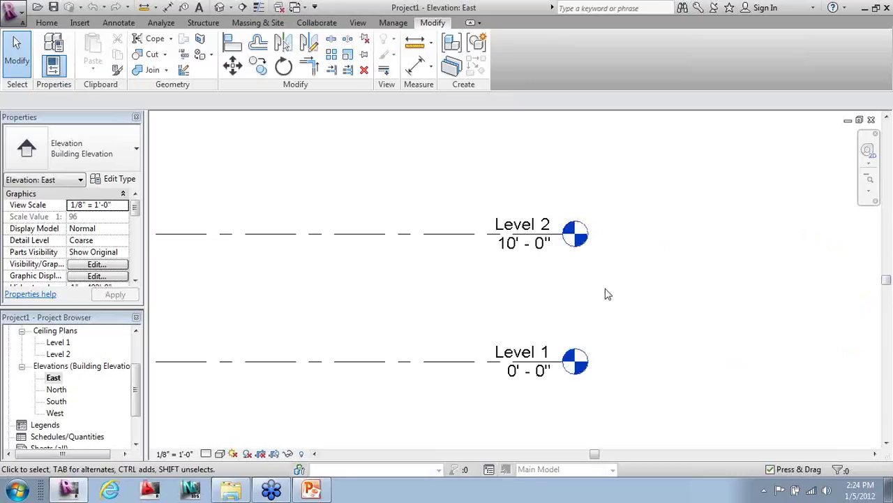
# - Change Level 2's elevation from 10' - 0" to 15' - 0"
pyautogui.click(525, 254)
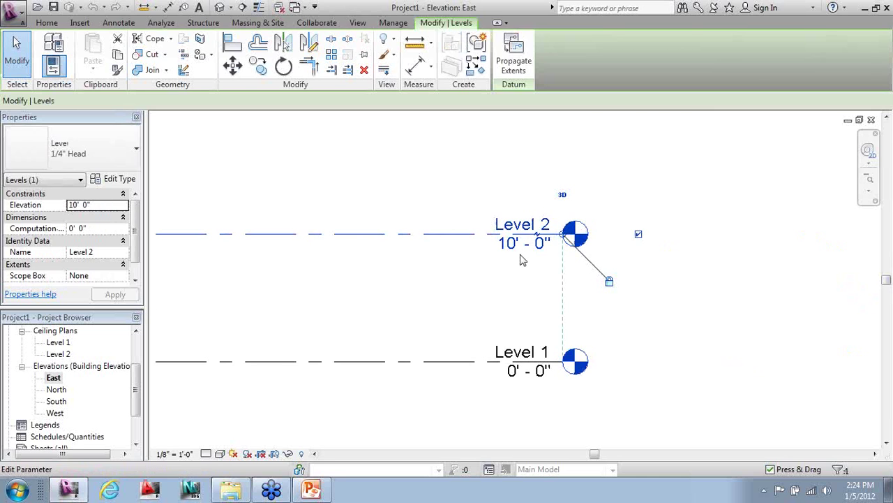
pyautogui.click(525, 242)
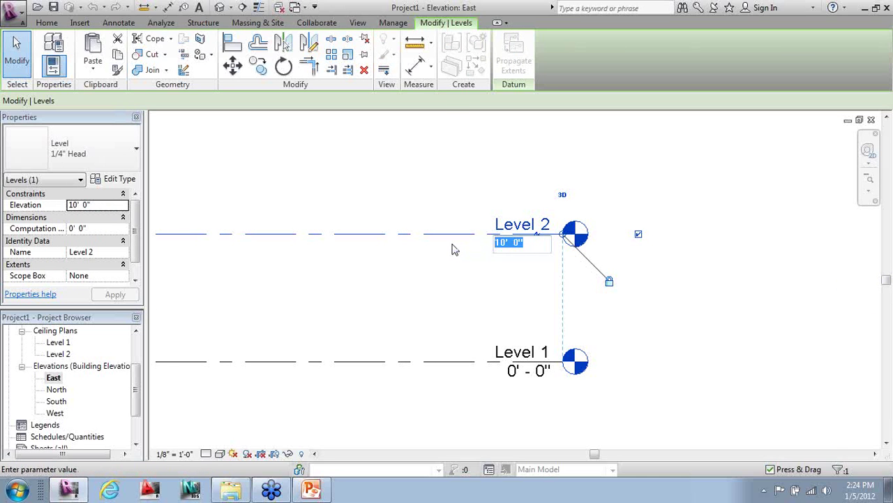
pyautogui.write('15')
pyautogui.press('Return')
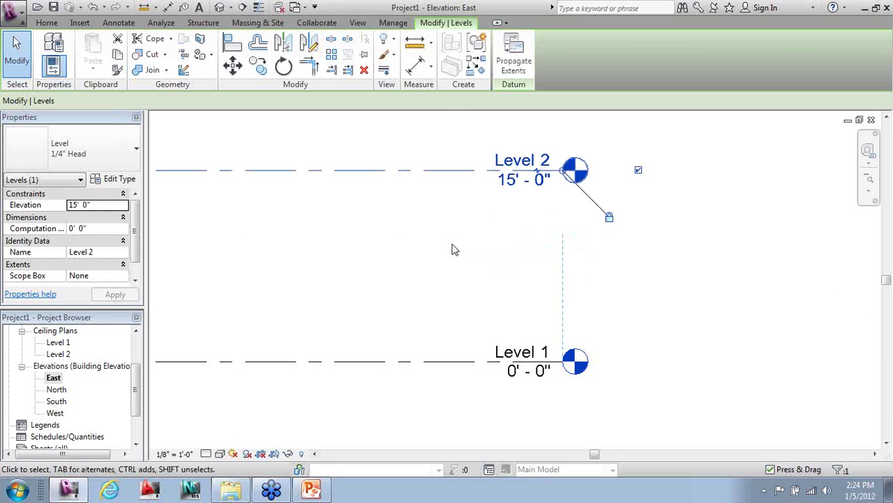
pyautogui.click(751, 293)
pyautogui.scroll(-2, 754, 366)
pyautogui.moveTo(546, 319); pyautogui.dragTo(541, 324, button='middle')
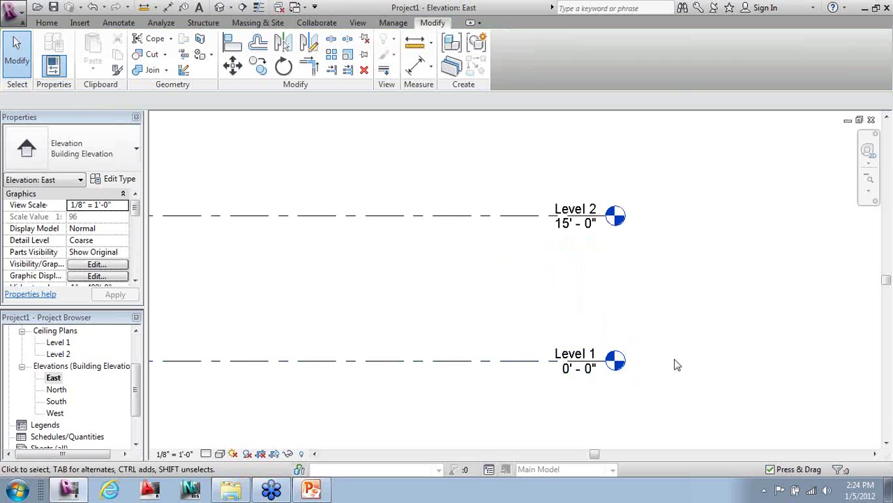
# - Start Create Similar from Level 2 using Pick Lines with a 15' offset
pyautogui.scroll(-4, 753, 410)
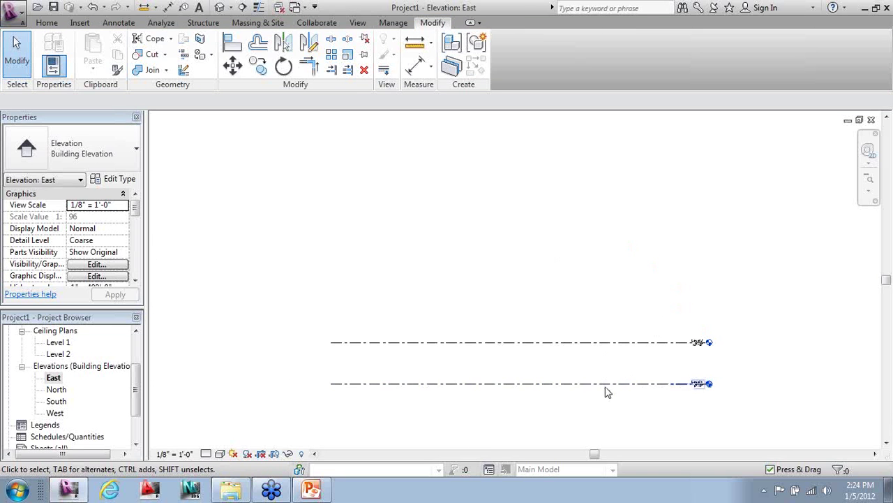
pyautogui.scroll(2, 606, 390)
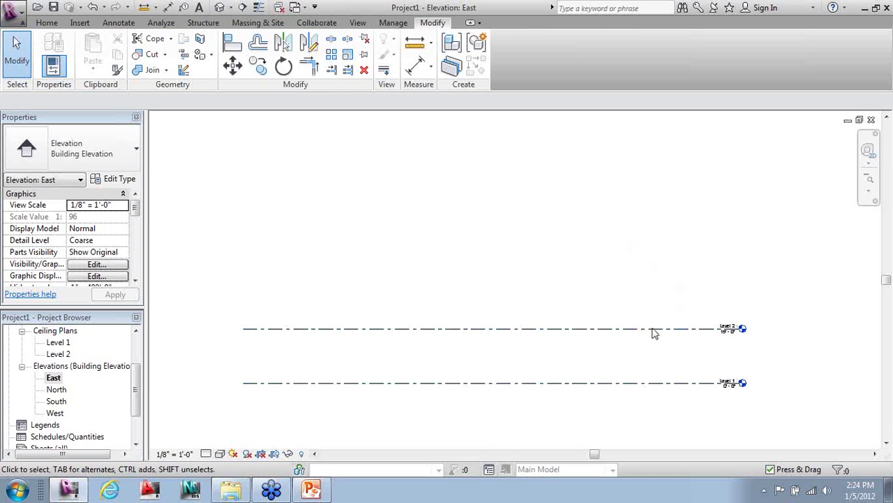
pyautogui.click(651, 329)
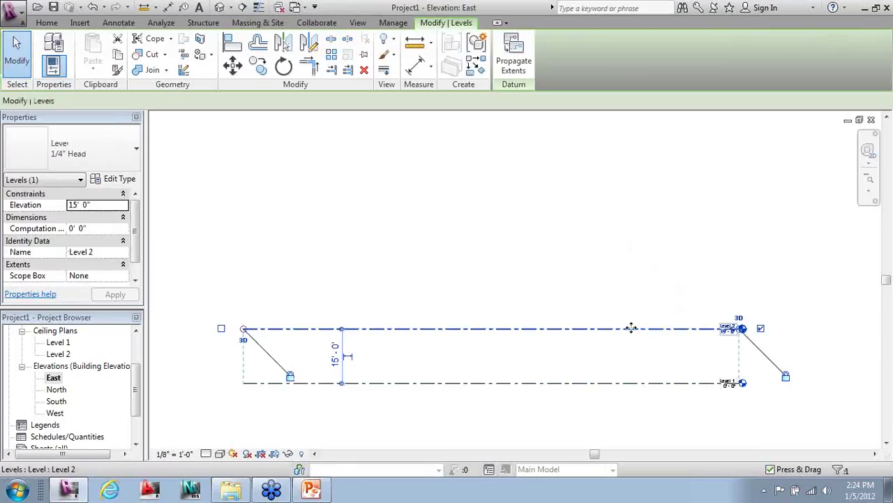
pyautogui.click(478, 65)
pyautogui.click(516, 42)
pyautogui.click(292, 101)
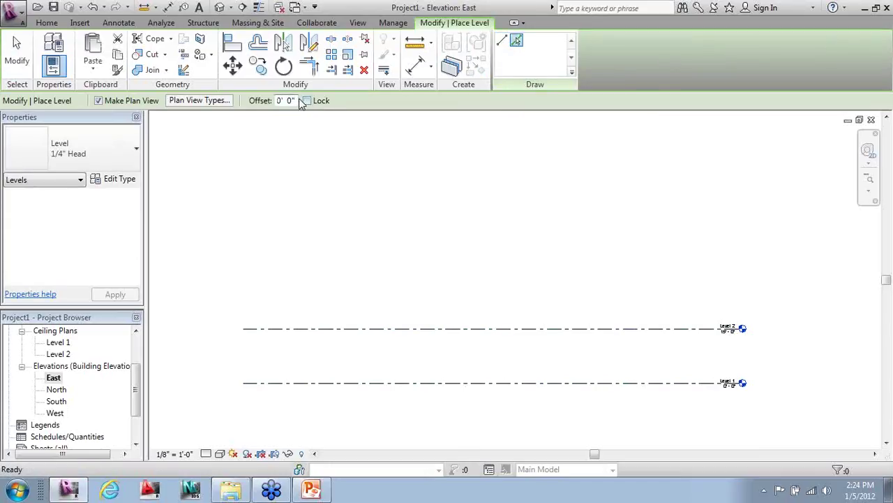
pyautogui.doubleClick(294, 103)
pyautogui.write('15')
# - Pick successive level lines to add Levels 3, 4, 5 and 6, each 15' higher
pyautogui.click(388, 328)
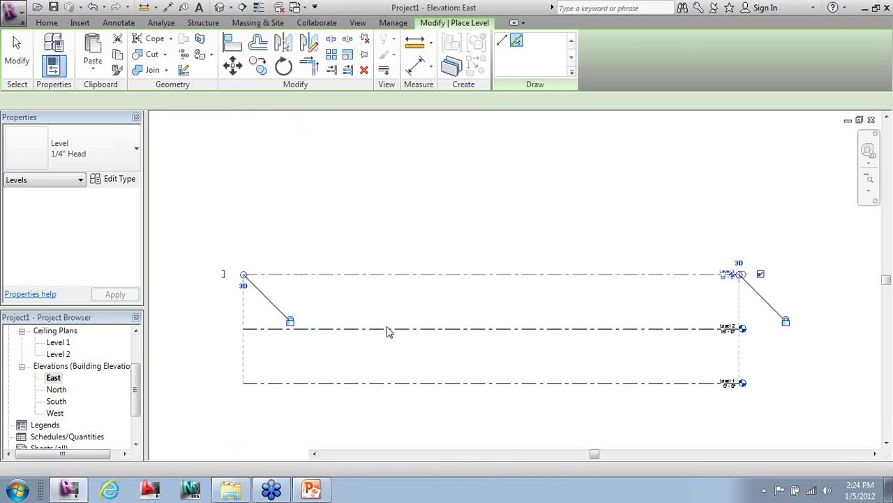
pyautogui.click(397, 273)
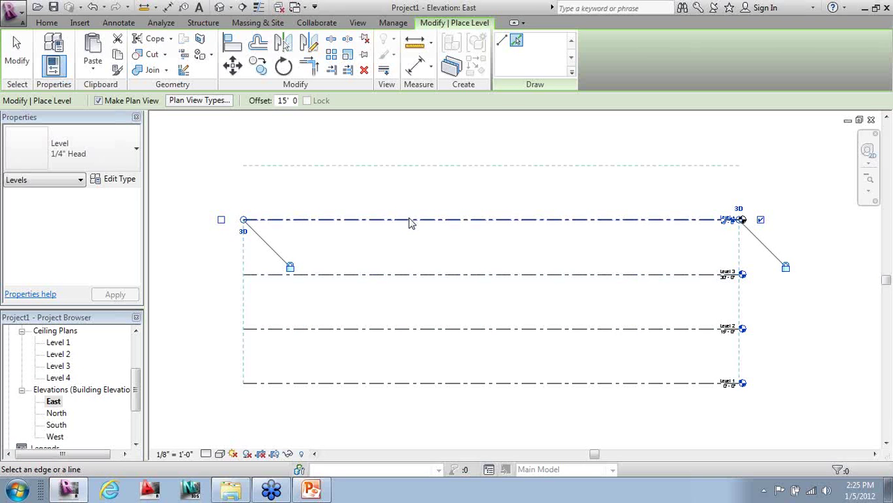
pyautogui.click(410, 221)
pyautogui.click(408, 166)
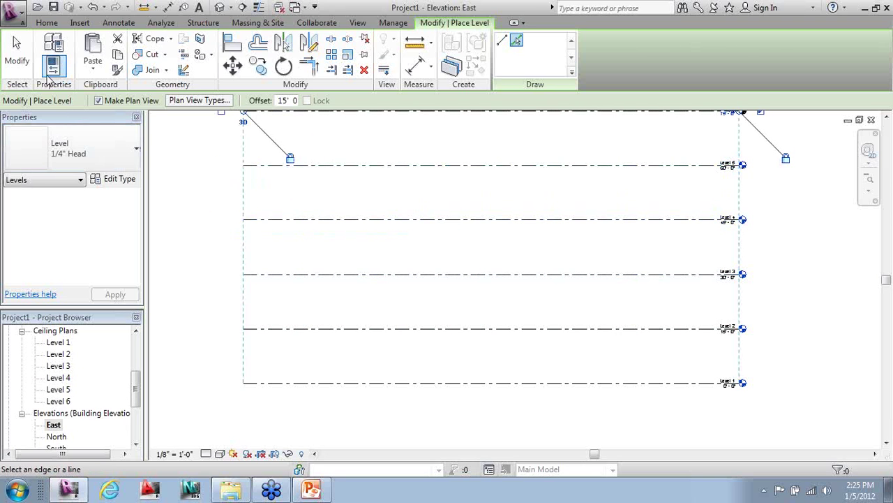
pyautogui.press('Escape')
pyautogui.press('Escape')
pyautogui.scroll(-1, 548, 298)
pyautogui.scroll(3, 637, 277)
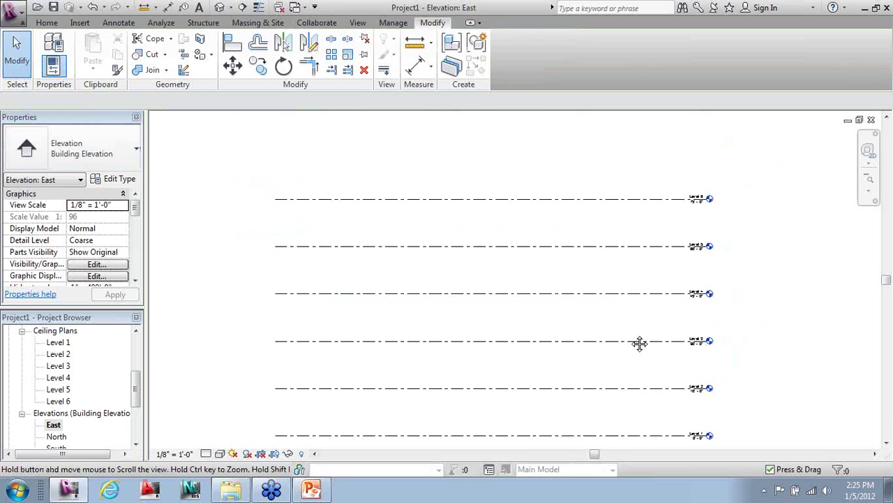
# - Check all six levels in the elevation, then open the Level 1 floor plan
pyautogui.moveTo(636, 285); pyautogui.dragTo(710, 219, button='middle')
pyautogui.scroll(-1, 670, 265)
pyautogui.moveTo(670, 265); pyautogui.dragTo(670, 284, button='middle')
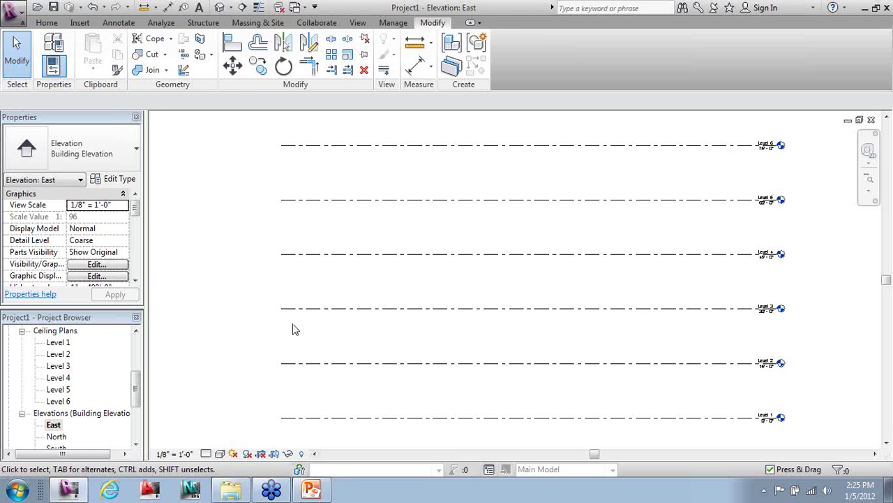
pyautogui.moveTo(137, 383); pyautogui.dragTo(137, 342)
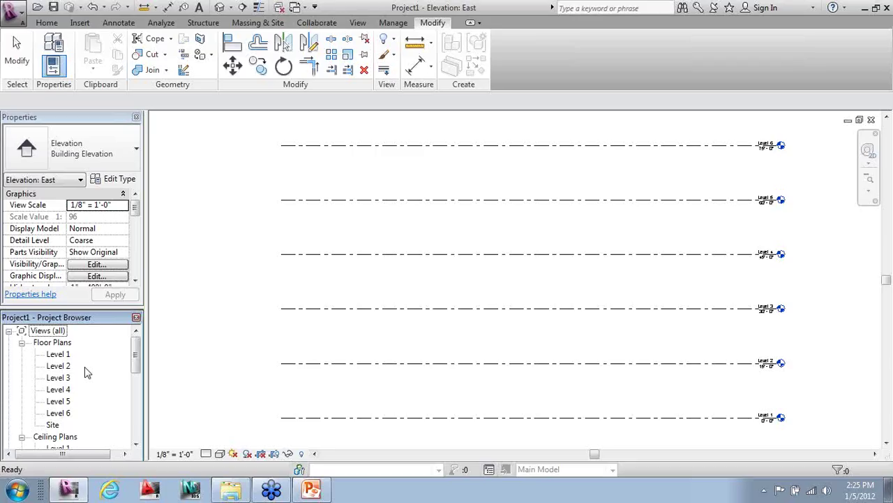
pyautogui.doubleClick(62, 357)
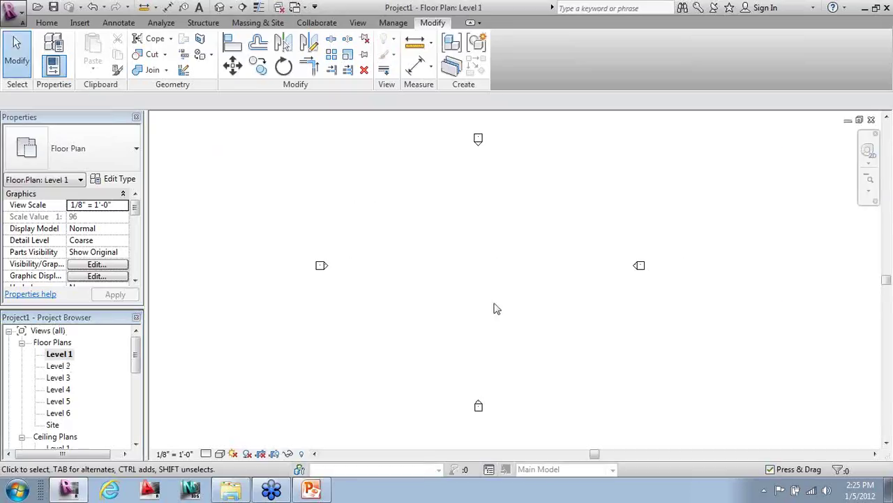
# - Open the default 3D view, tile all open views and zoom all with ZA
pyautogui.click(219, 8)
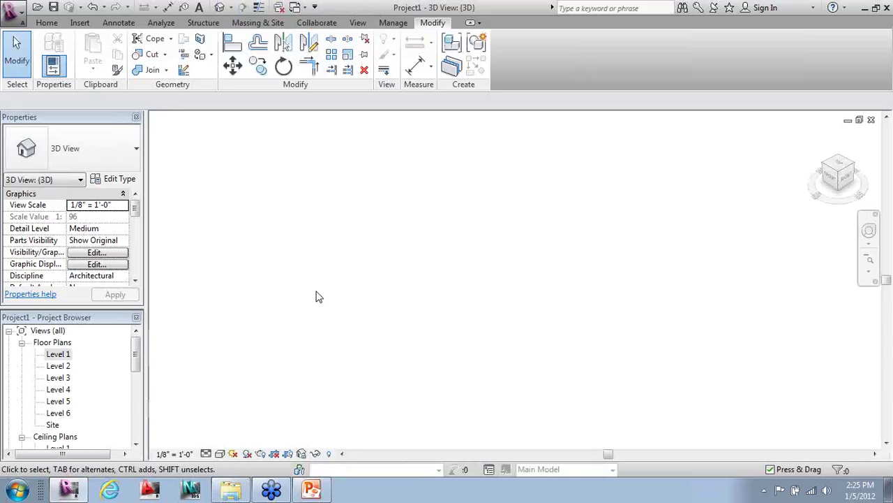
pyautogui.click(356, 25)
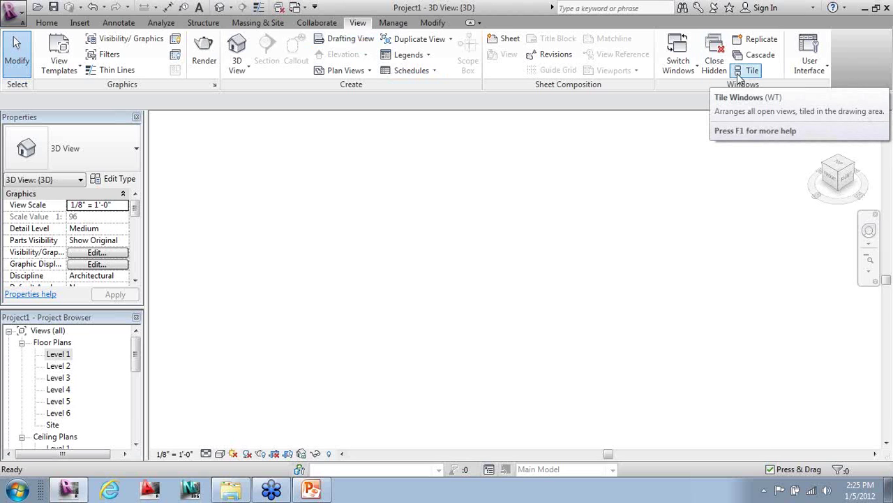
pyautogui.click(740, 77)
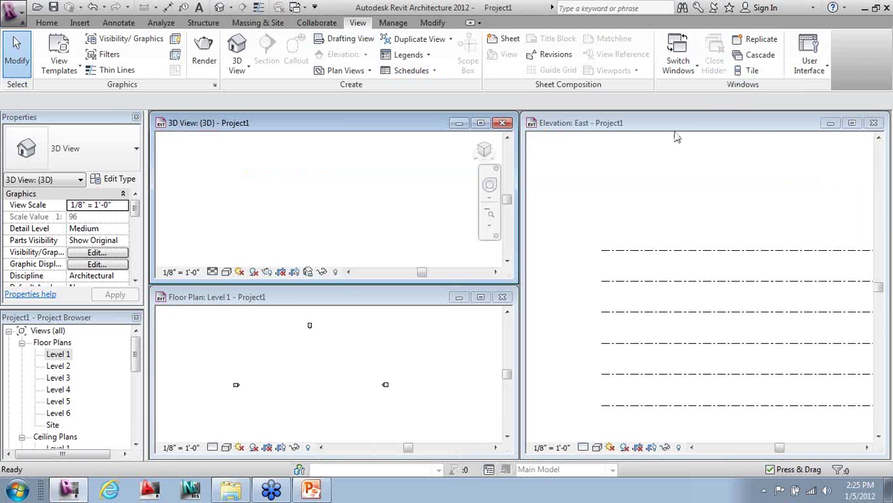
pyautogui.press('z')
pyautogui.press('a')
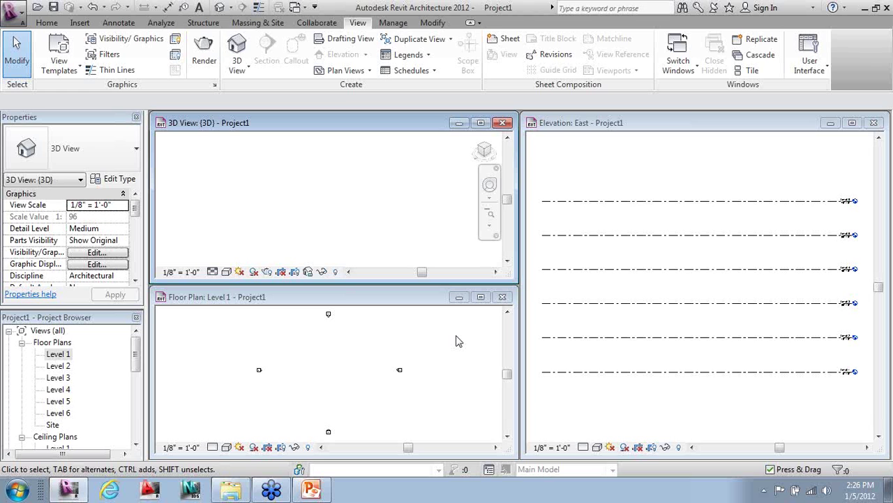
# - Maximize the Level 1 floor plan view to fill the workspace
pyautogui.click(482, 298)
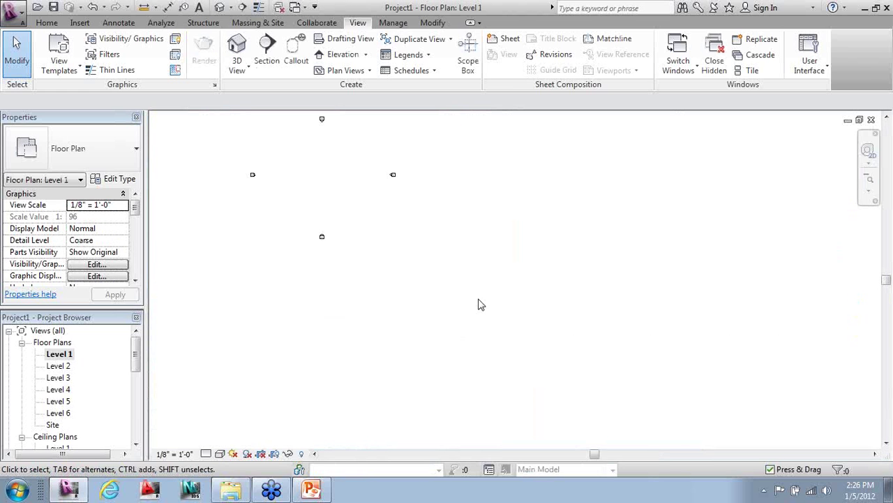
pyautogui.scroll(3, 239, 176)
pyautogui.scroll(-1, 460, 309)
pyautogui.scroll(1, 345, 174)
pyautogui.scroll(1, 289, 233)
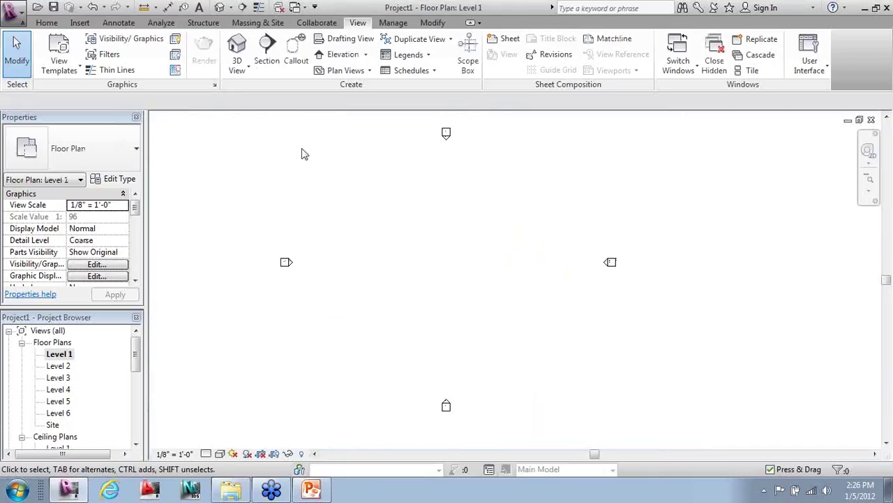
pyautogui.click(257, 23)
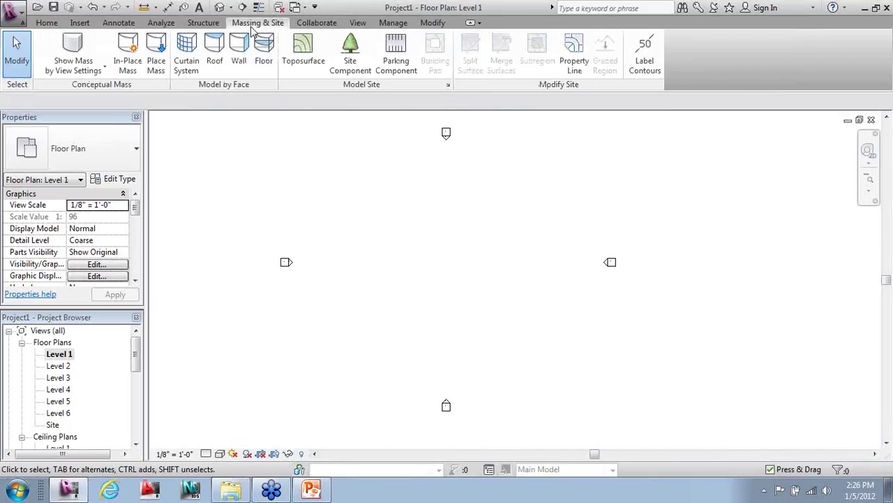
# - Start a new in-place mass and name it 'Office Building'
pyautogui.click(129, 64)
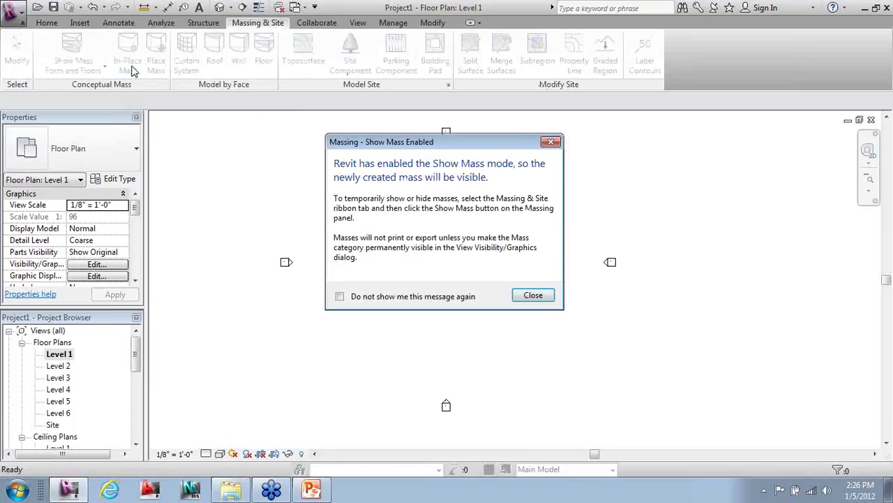
pyautogui.press('Return')
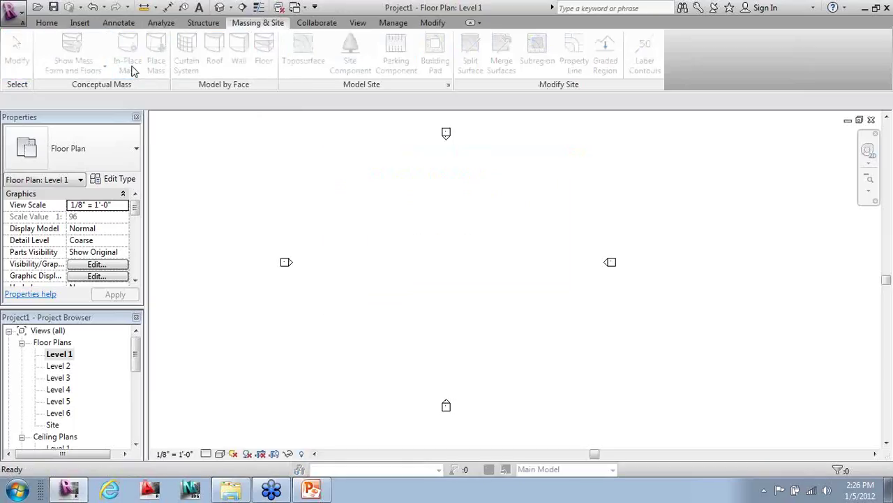
pyautogui.write('O')
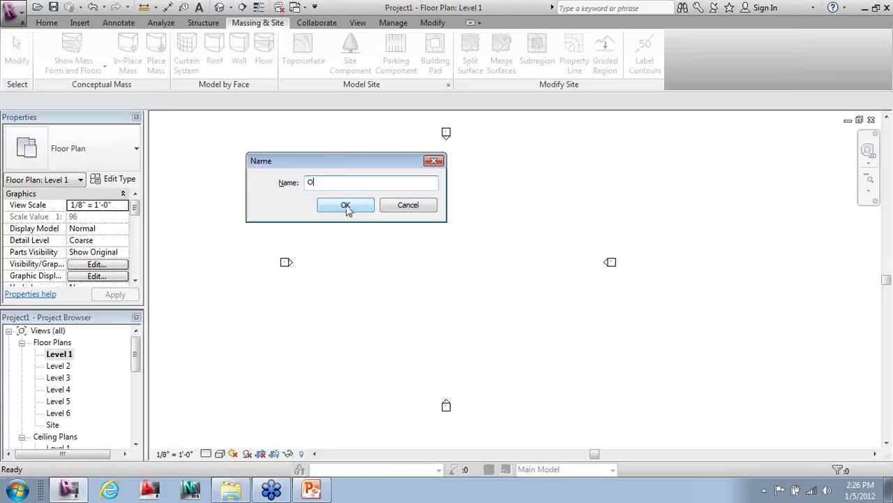
pyautogui.write('Office Building')
pyautogui.click(346, 206)
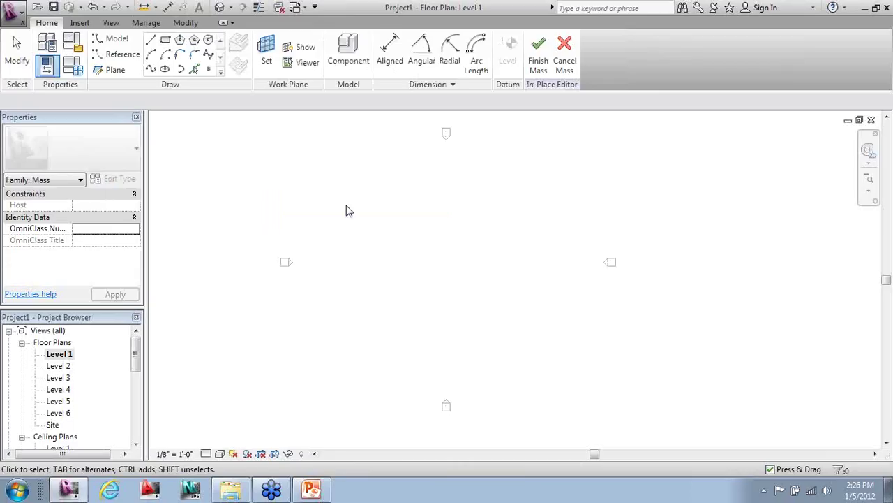
# - Draw the first four outline lines at 50', 25', 50' and 50' from the starting corner
pyautogui.click(152, 40)
pyautogui.click(370, 197)
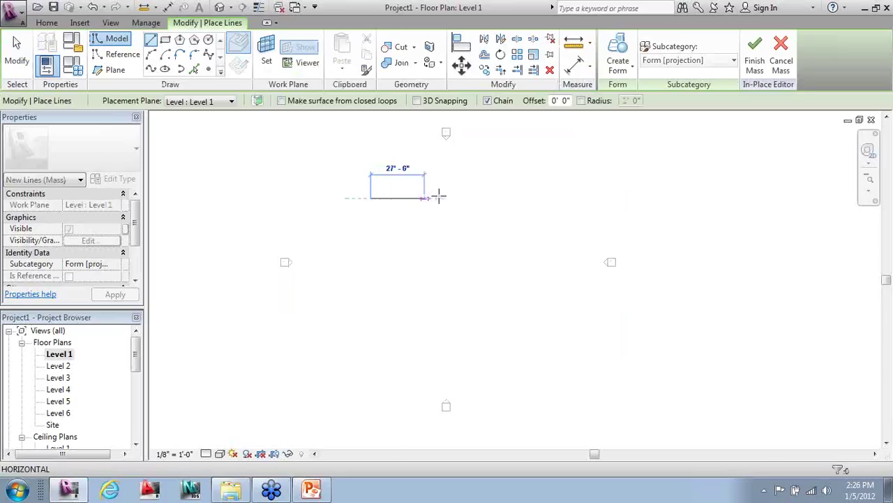
pyautogui.write('5')
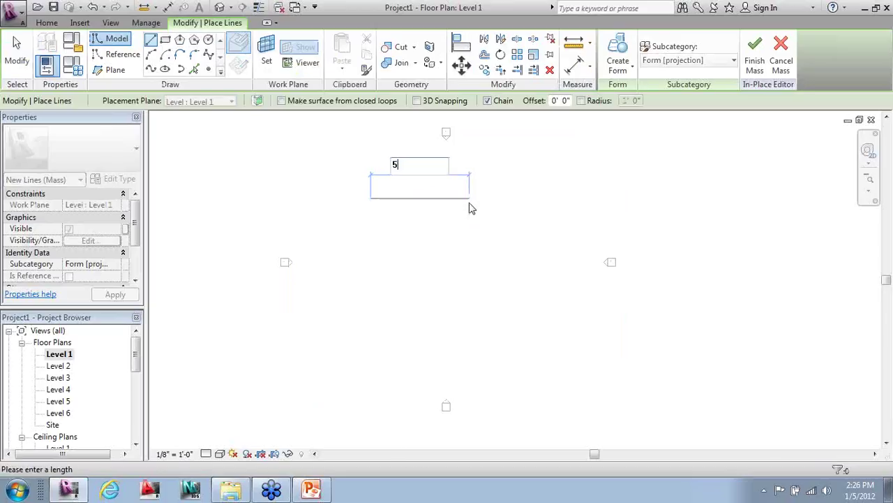
pyautogui.write('0')
pyautogui.press('Return')
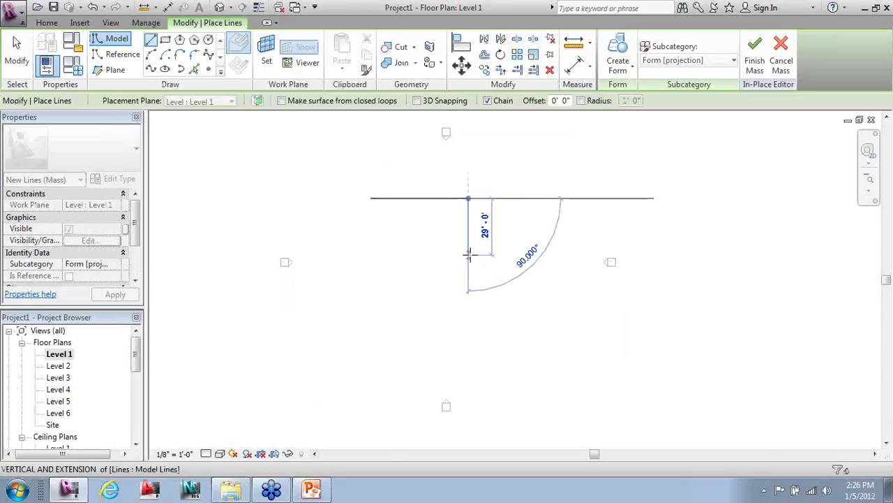
pyautogui.write('25')
pyautogui.press('Return')
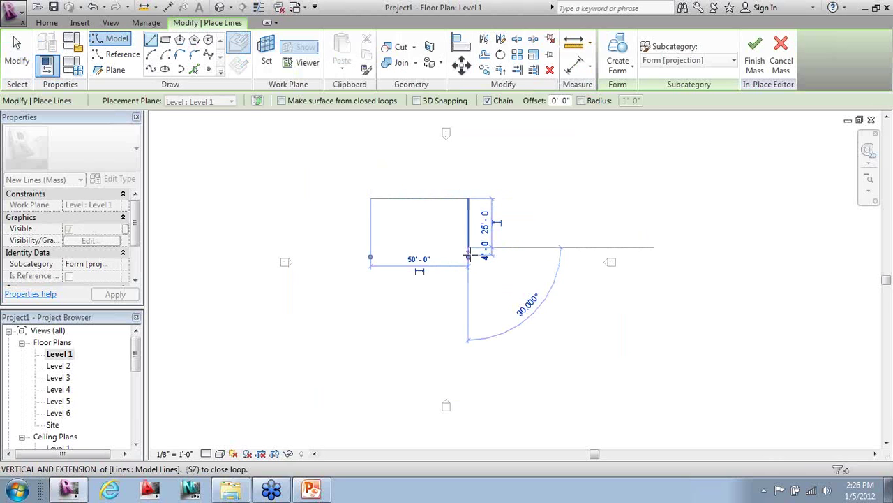
pyautogui.write('50')
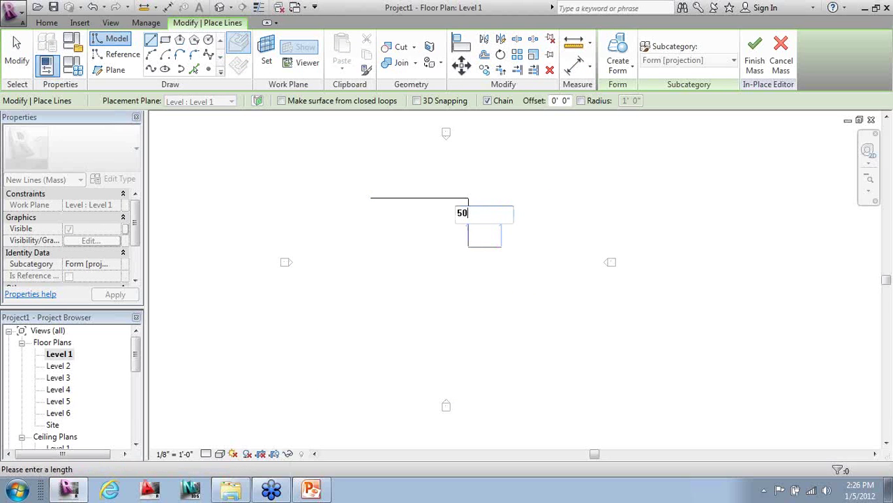
pyautogui.press('Return')
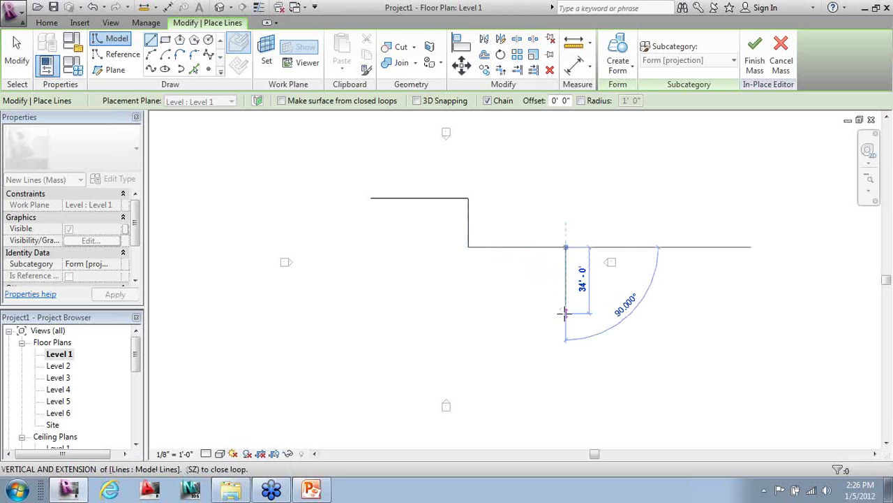
pyautogui.write('50')
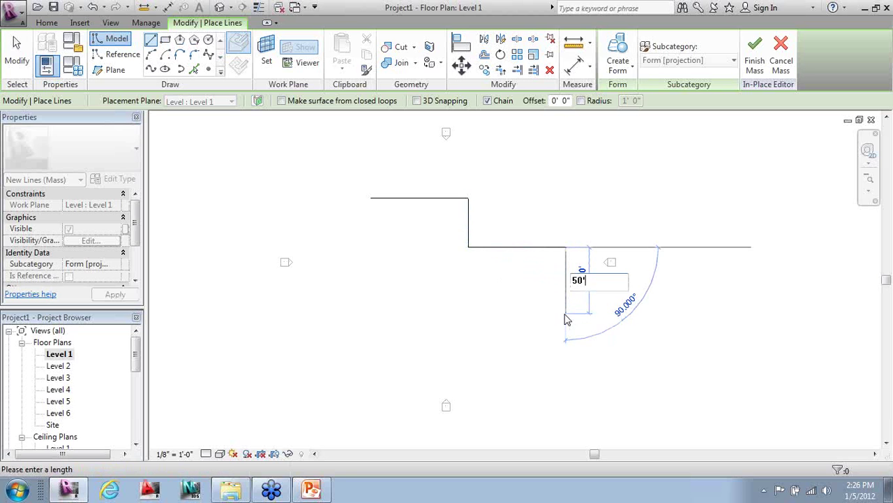
pyautogui.press('Return')
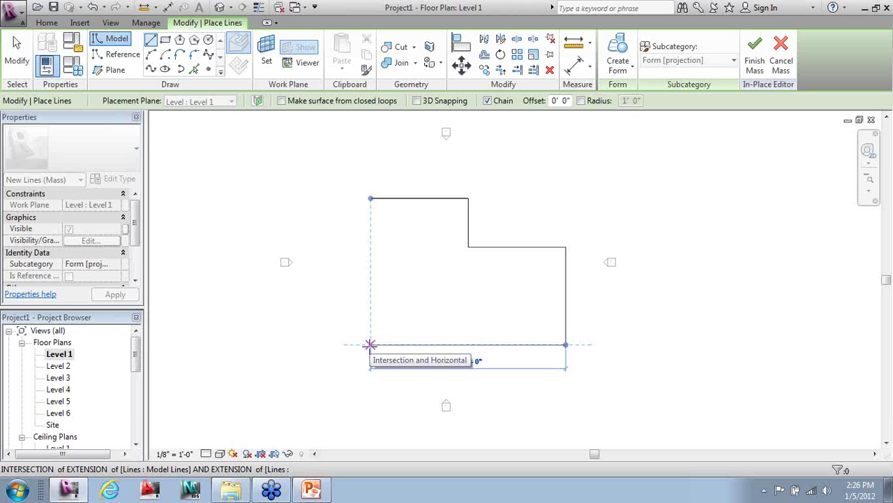
# - Close the notched outline along the bottom edge back to the starting corner
pyautogui.click(370, 344)
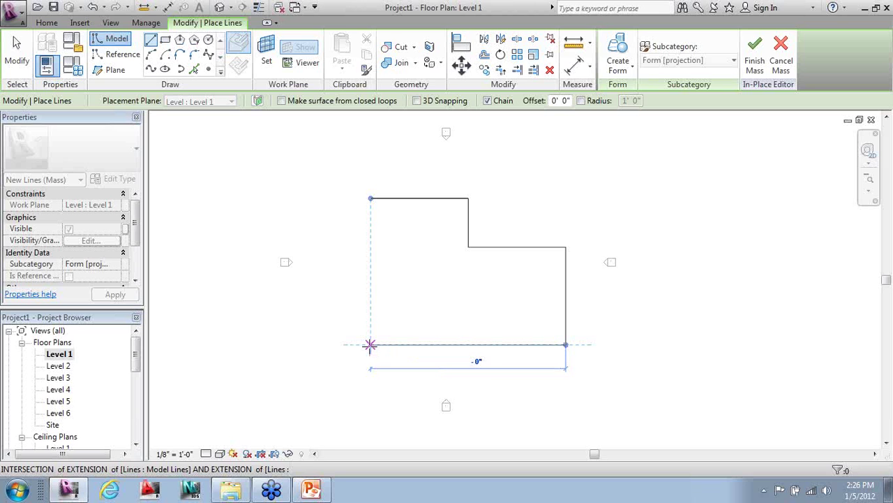
pyautogui.click(370, 198)
pyautogui.press('Escape')
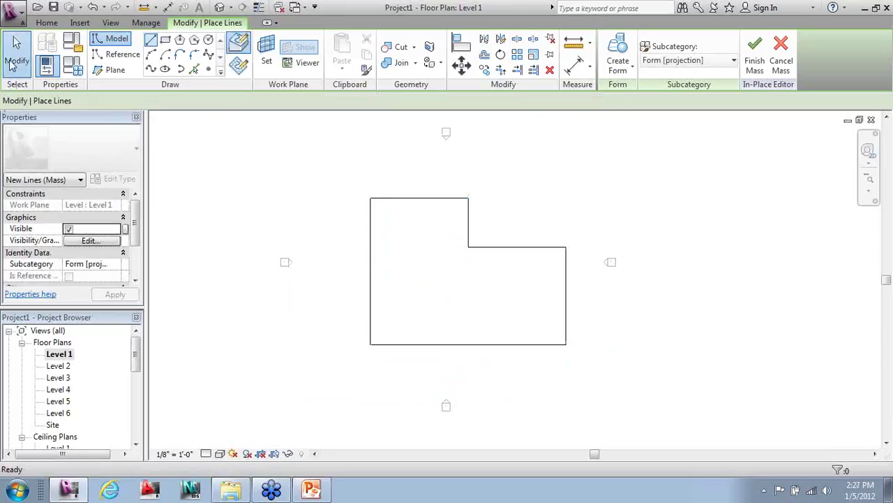
pyautogui.press('Escape')
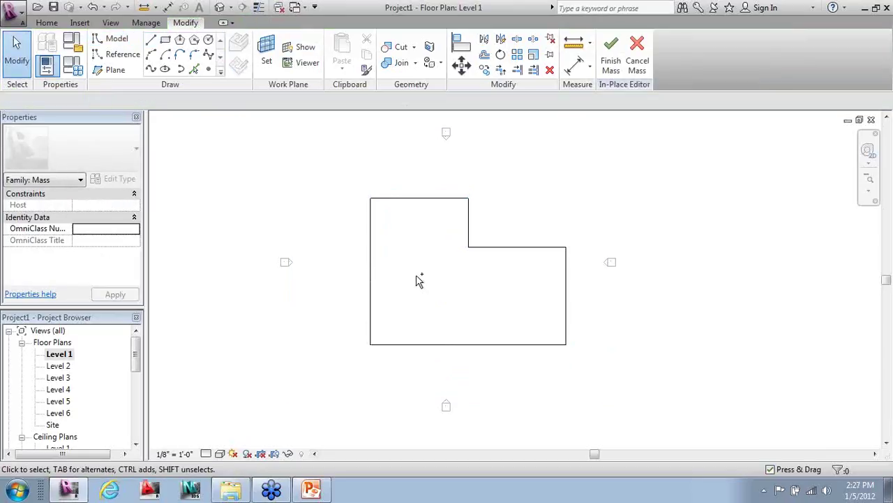
# - Switch to the default 3D view (3D) and orbit to see the outline from the back
pyautogui.press('3')
pyautogui.press('d')
pyautogui.scroll(-2, 715, 289)
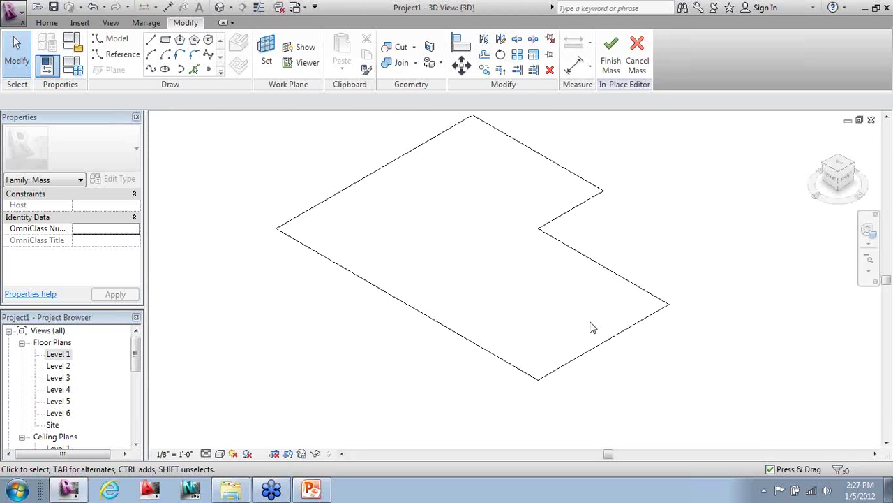
pyautogui.scroll(1, 308, 164)
pyautogui.scroll(-1, 570, 337)
pyautogui.moveTo(578, 339)
pyautogui.keyDown('shift'); pyautogui.mouseDown(button='middle')
pyautogui.moveTo(751, 333)
pyautogui.moveTo(756, 326)
pyautogui.moveTo(730, 314)
pyautogui.mouseUp(button='middle'); pyautogui.keyUp('shift')
pyautogui.moveTo(473, 316)
pyautogui.keyDown('shift'); pyautogui.mouseDown(button='middle')
pyautogui.moveTo(512, 321)
pyautogui.moveTo(692, 303)
pyautogui.moveTo(672, 303)
pyautogui.moveTo(684, 312)
pyautogui.moveTo(688, 327)
pyautogui.moveTo(681, 325)
pyautogui.mouseUp(button='middle'); pyautogui.keyUp('shift')
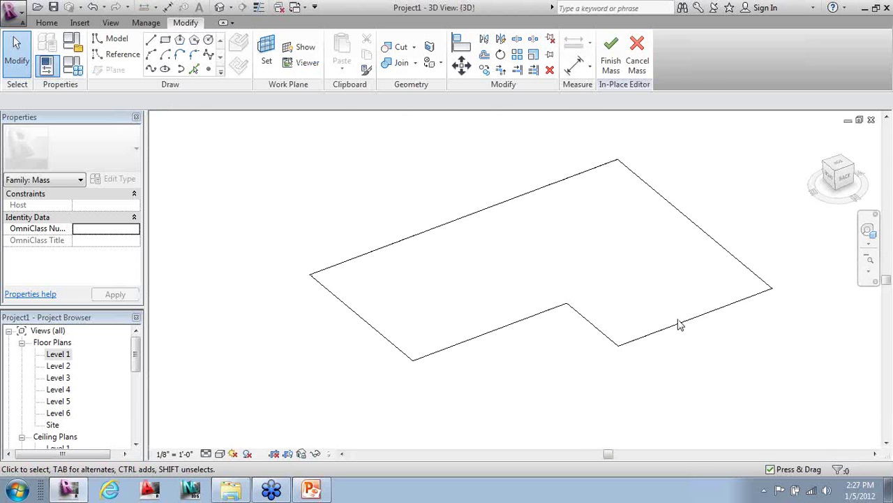
# - Change the inner edge's length to 55', then back to 50'
pyautogui.press('Tab')
pyautogui.click(509, 334)
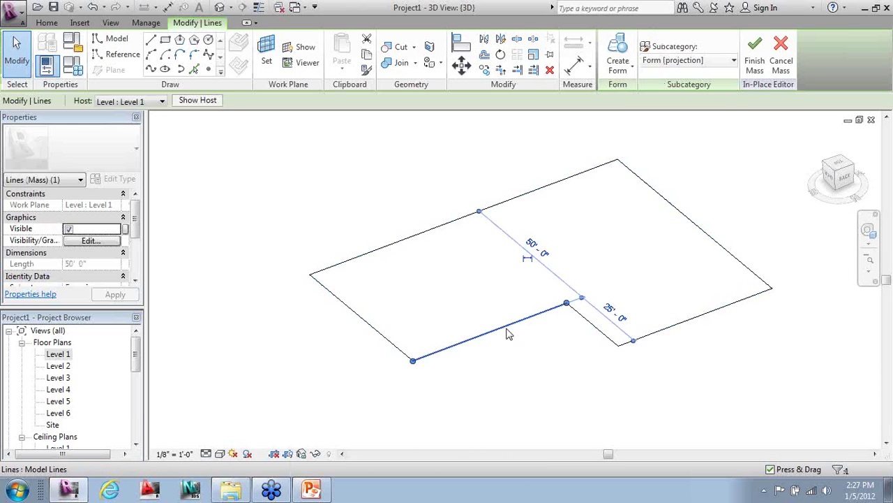
pyautogui.click(553, 272)
pyautogui.click(552, 269)
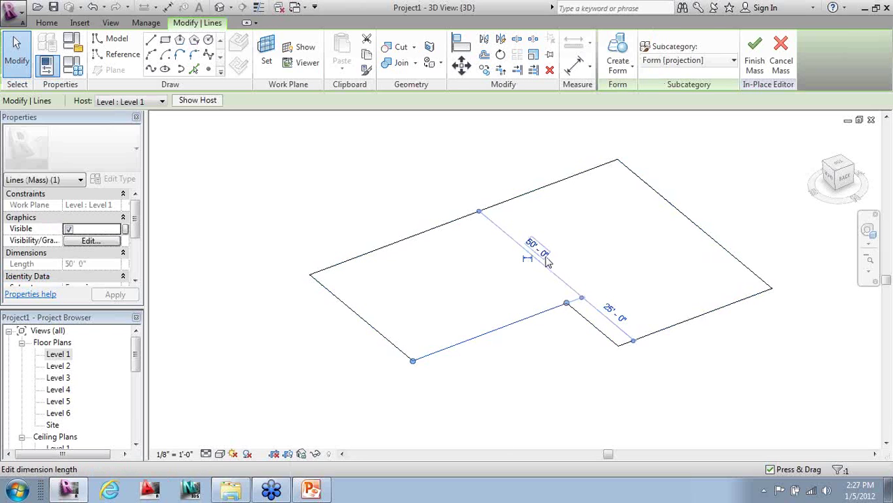
pyautogui.click(548, 261)
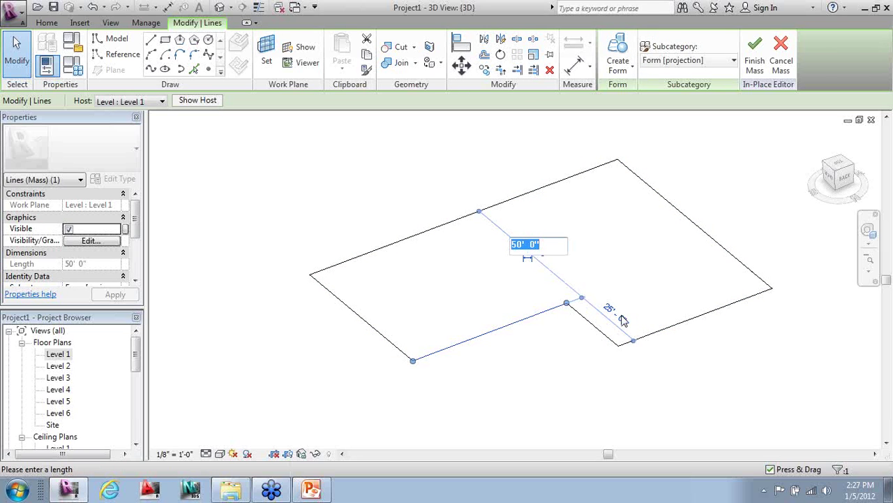
pyautogui.write('55')
pyautogui.press('Return')
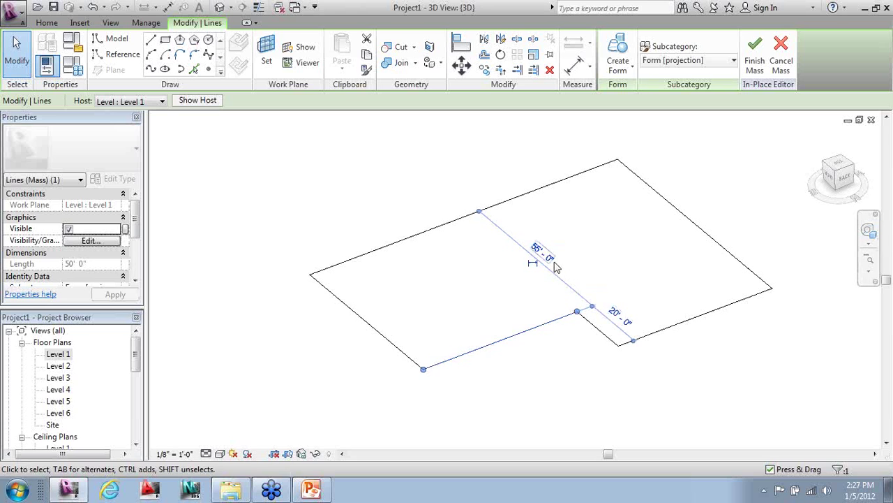
pyautogui.click(554, 265)
pyautogui.write('50')
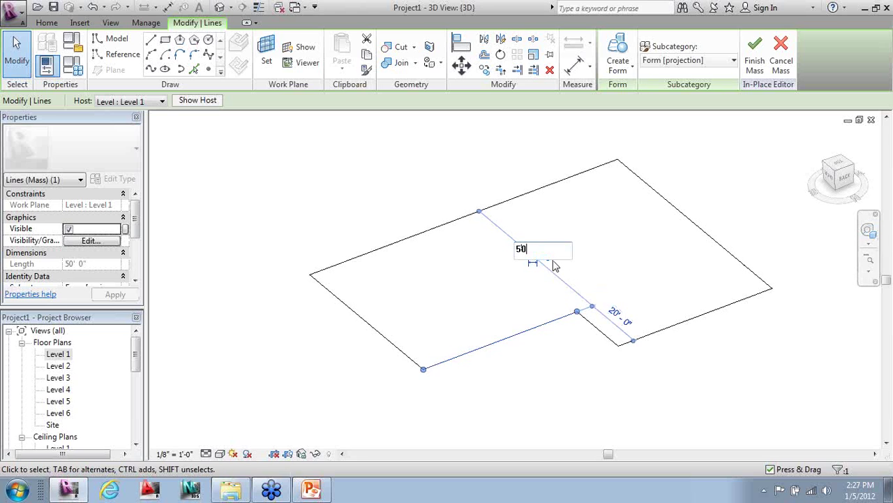
pyautogui.press('Return')
pyautogui.click(528, 200)
# - Select the whole chain of six outline lines
pyautogui.scroll(-3, 528, 305)
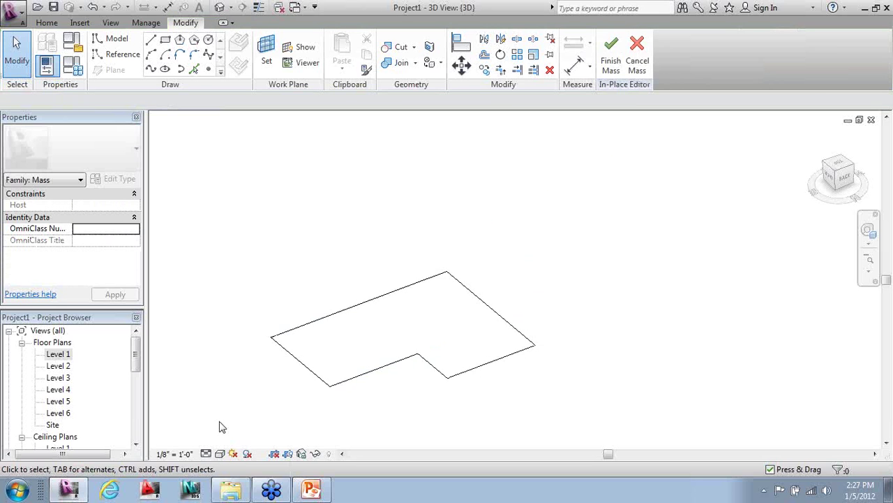
pyautogui.scroll(-1, 528, 305)
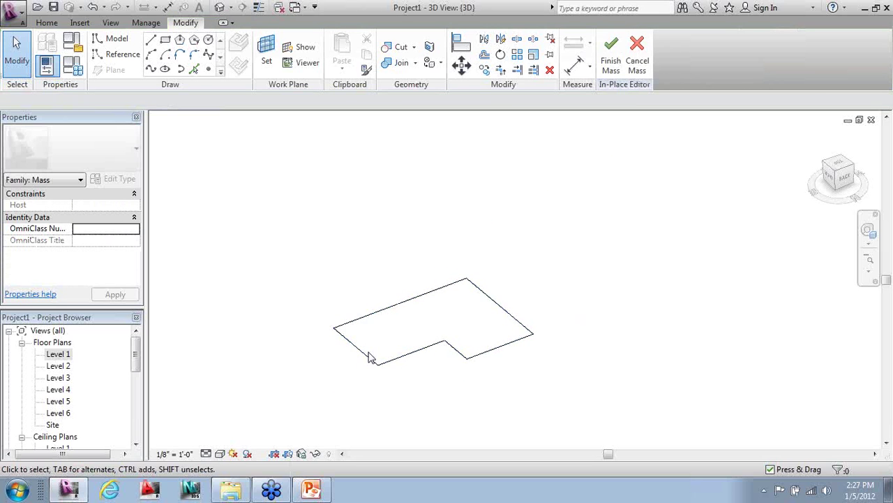
pyautogui.press('Tab')
pyautogui.click(375, 384)
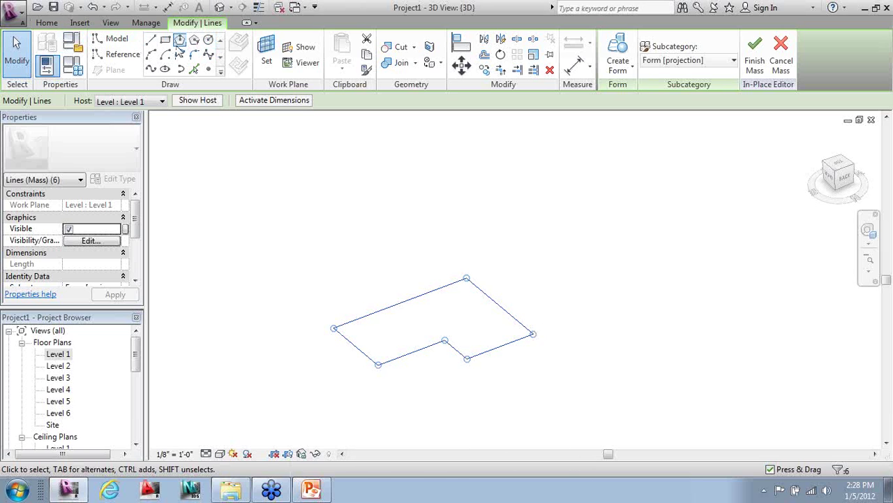
# - Extrude the six selected lines into a solid form and orbit to inspect it
pyautogui.click(617, 66)
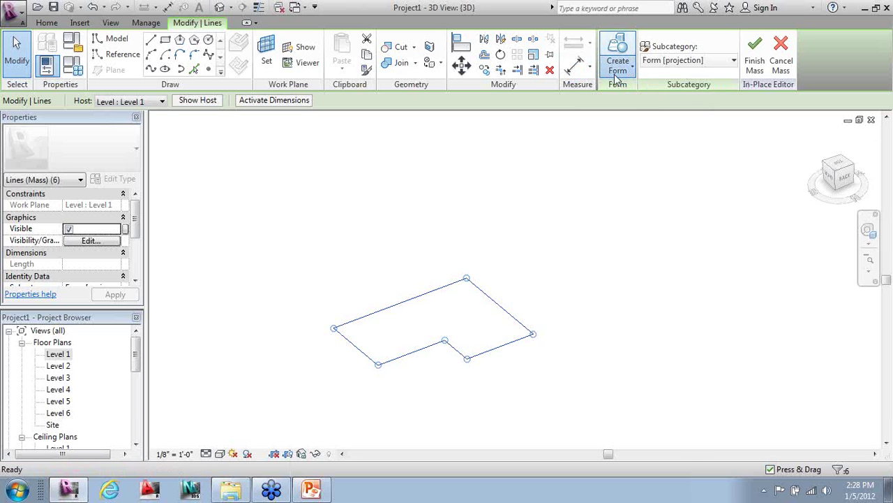
pyautogui.click(617, 74)
pyautogui.click(614, 96)
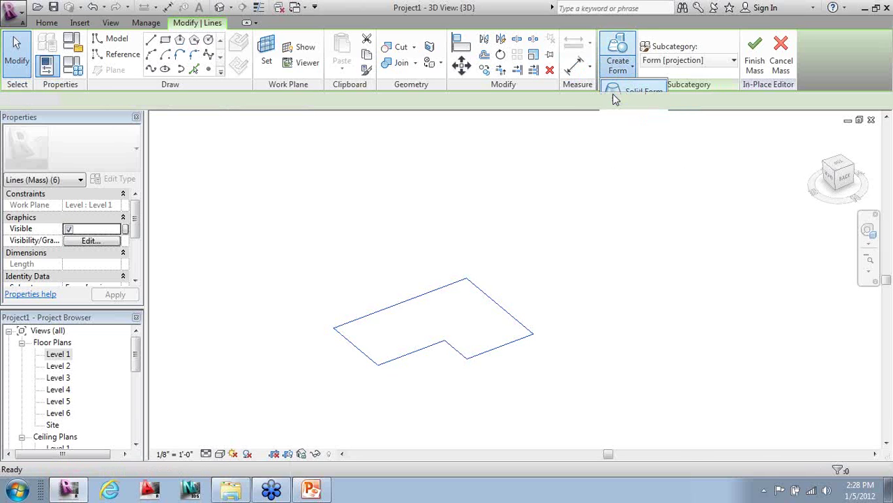
pyautogui.click(350, 389)
pyautogui.scroll(1, 351, 388)
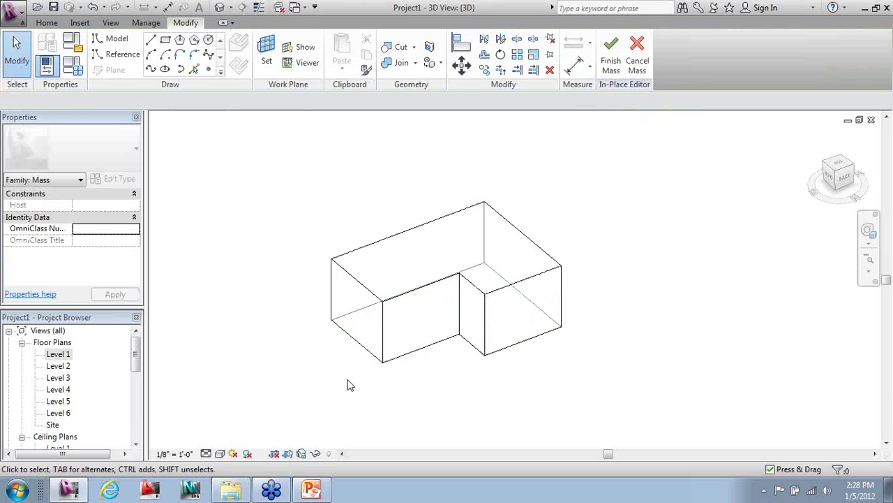
pyautogui.keyDown('shift'); pyautogui.moveTo(380, 382); pyautogui.dragTo(700, 356, button='middle'); pyautogui.keyUp('shift')
pyautogui.keyDown('shift'); pyautogui.moveTo(489, 399); pyautogui.dragTo(571, 394, button='middle'); pyautogui.keyUp('shift')
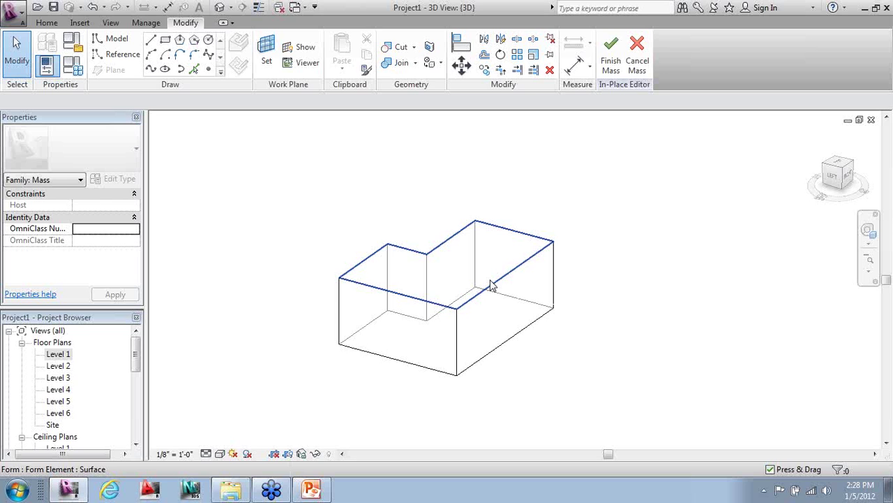
# - Raise the form's top face and set its height to exactly 60'
pyautogui.click(491, 284)
pyautogui.scroll(2, 419, 349)
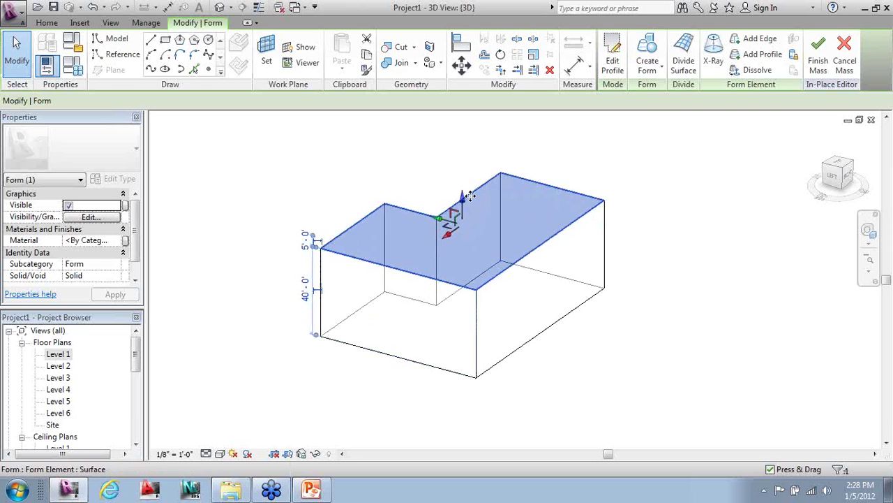
pyautogui.moveTo(460, 201); pyautogui.dragTo(473, 225)
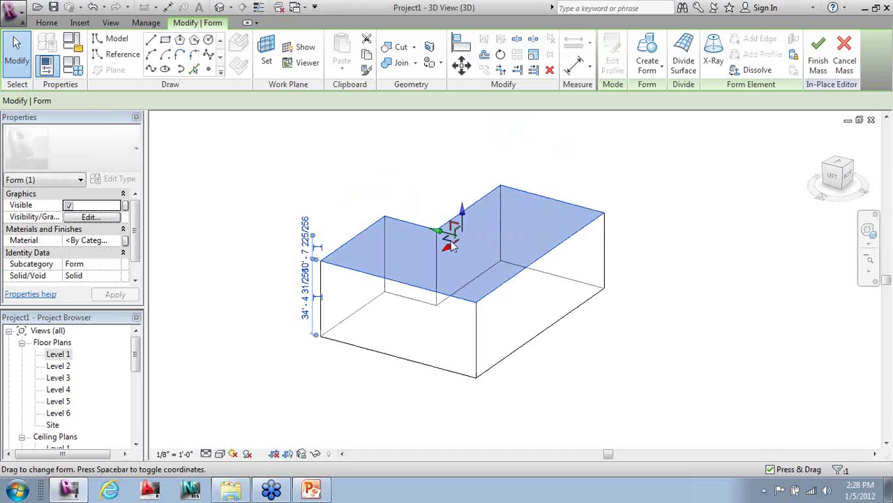
pyautogui.moveTo(462, 220); pyautogui.dragTo(474, 202)
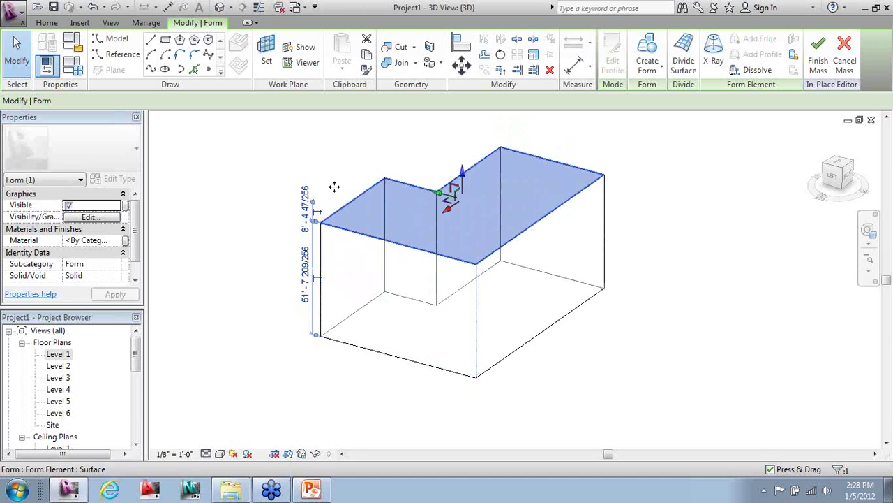
pyautogui.click(382, 220)
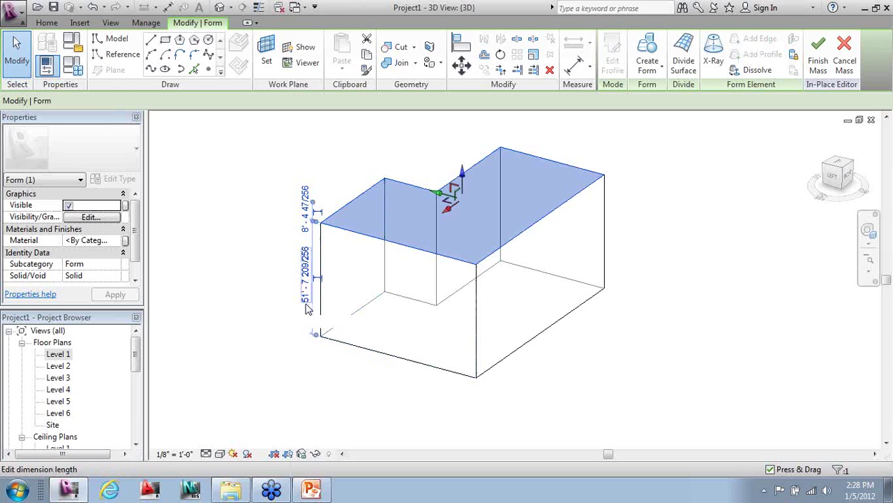
pyautogui.click(306, 299)
pyautogui.write('60')
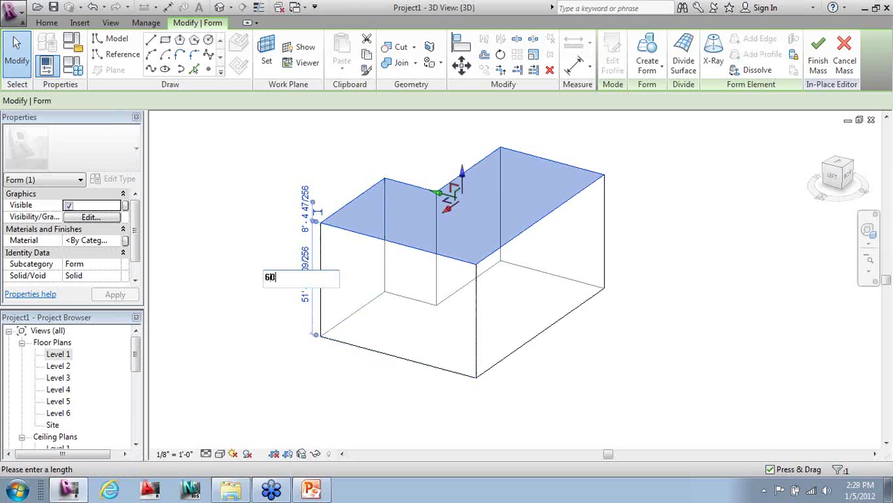
pyautogui.press('Return')
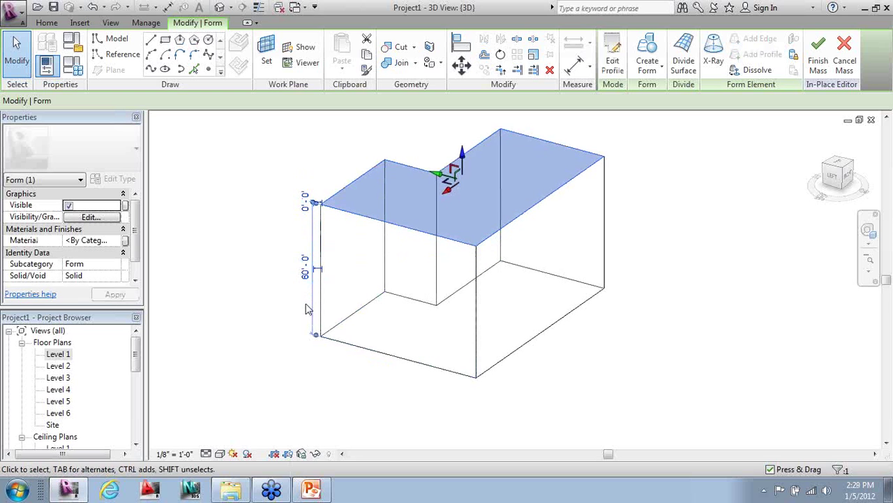
pyautogui.click(272, 301)
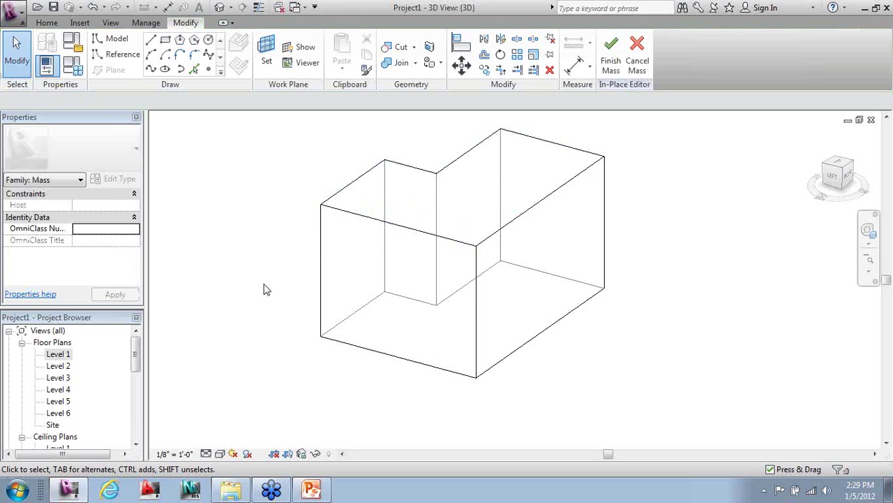
pyautogui.keyDown('shift'); pyautogui.moveTo(277, 281); pyautogui.dragTo(513, 202, button='middle'); pyautogui.keyUp('shift')
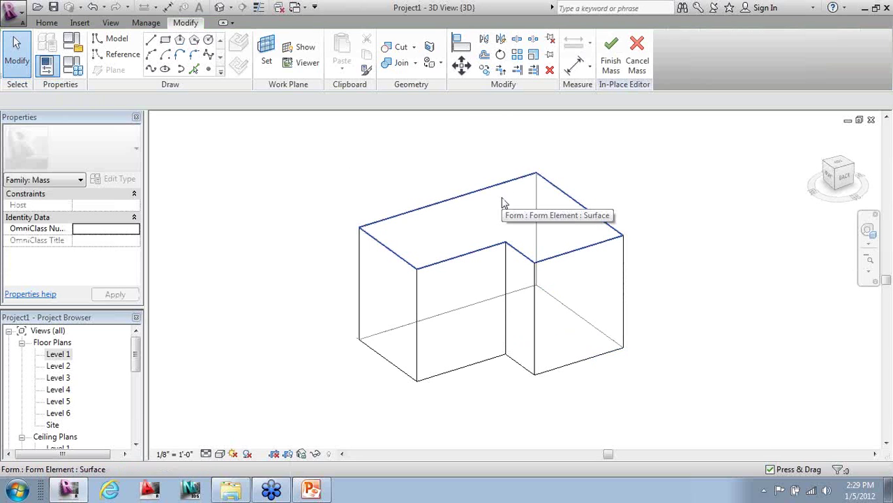
pyautogui.click(359, 228)
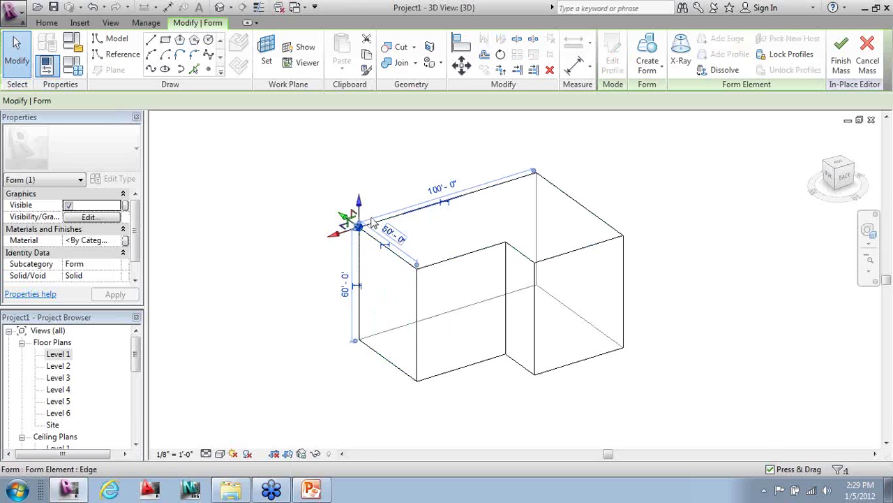
pyautogui.moveTo(362, 210); pyautogui.dragTo(368, 138)
pyautogui.click(546, 147)
pyautogui.keyDown('shift'); pyautogui.moveTo(374, 286); pyautogui.dragTo(519, 245, button='middle'); pyautogui.keyUp('shift')
pyautogui.keyDown('shift'); pyautogui.moveTo(422, 256); pyautogui.dragTo(361, 271, button='middle'); pyautogui.keyUp('shift')
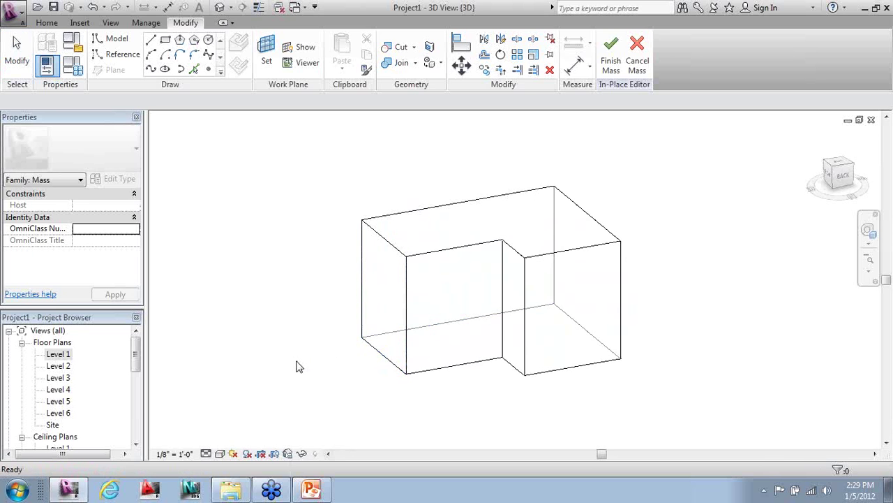
pyautogui.keyDown('shift'); pyautogui.moveTo(324, 326); pyautogui.dragTo(415, 244, button='middle'); pyautogui.keyUp('shift')
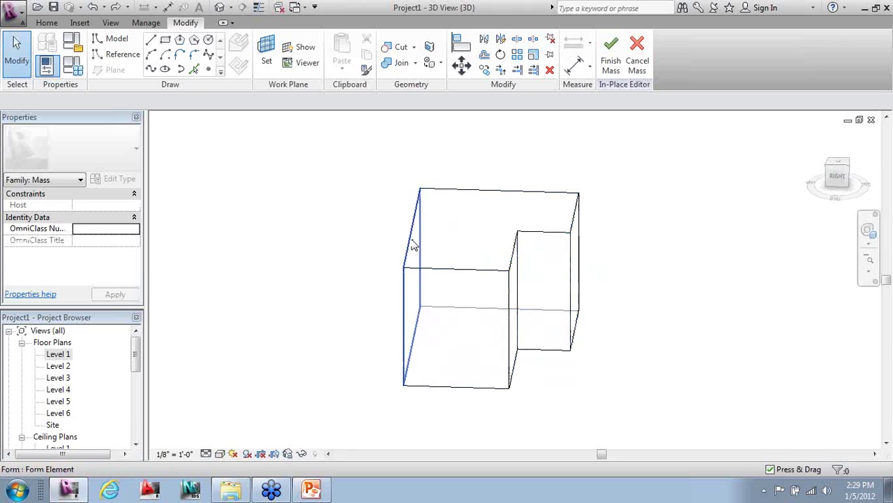
pyautogui.click(412, 245)
pyautogui.moveTo(381, 285)
pyautogui.keyDown('shift'); pyautogui.mouseDown(button='middle')
pyautogui.moveTo(391, 285)
pyautogui.moveTo(384, 291)
pyautogui.mouseUp(button='middle'); pyautogui.keyUp('shift')
pyautogui.click(386, 291)
pyautogui.moveTo(389, 292); pyautogui.dragTo(319, 333)
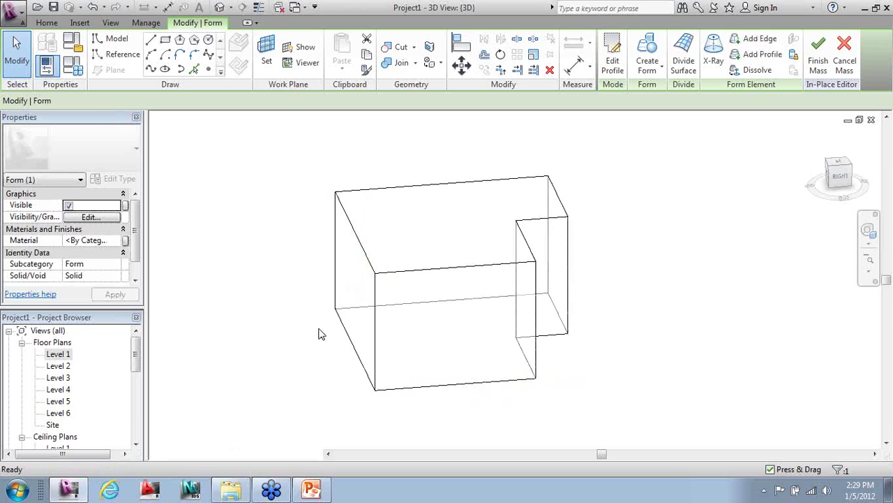
pyautogui.click(321, 331)
pyautogui.hotkey('ctrl', 'z')
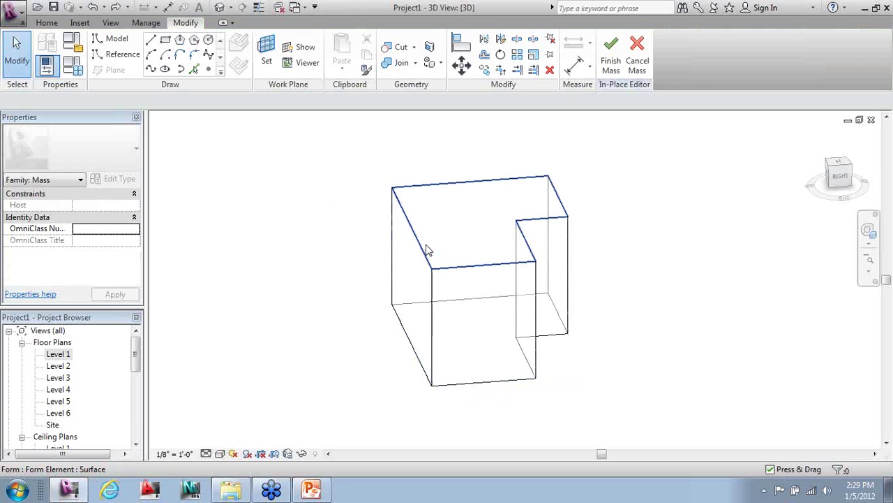
pyautogui.press('Tab')
pyautogui.press('Tab')
pyautogui.press('Tab')
pyautogui.click(424, 255)
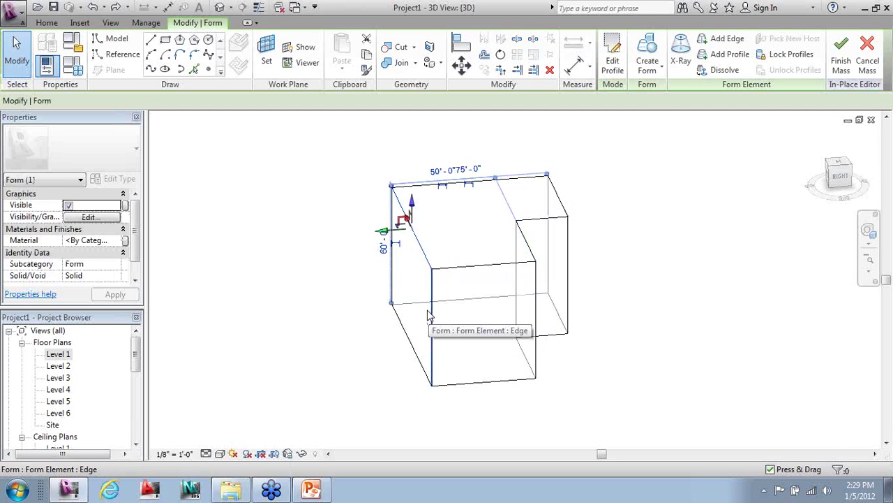
pyautogui.moveTo(383, 234); pyautogui.dragTo(335, 239)
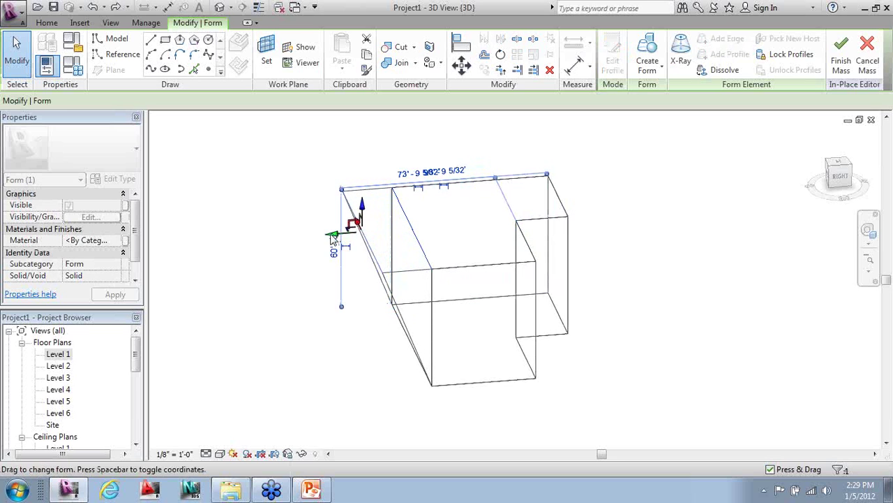
pyautogui.click(300, 255)
pyautogui.keyDown('shift'); pyautogui.moveTo(328, 279); pyautogui.dragTo(340, 302, button='middle'); pyautogui.keyUp('shift')
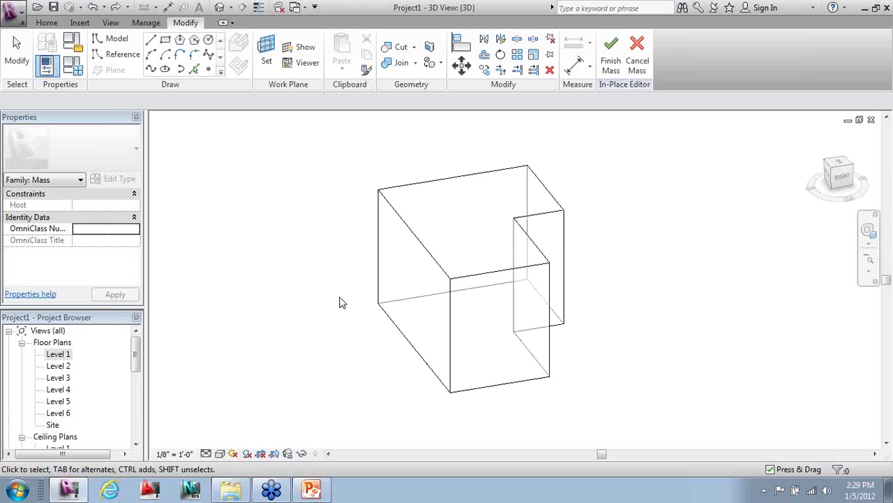
pyautogui.keyDown('shift'); pyautogui.moveTo(285, 301); pyautogui.dragTo(535, 293, button='middle'); pyautogui.keyUp('shift')
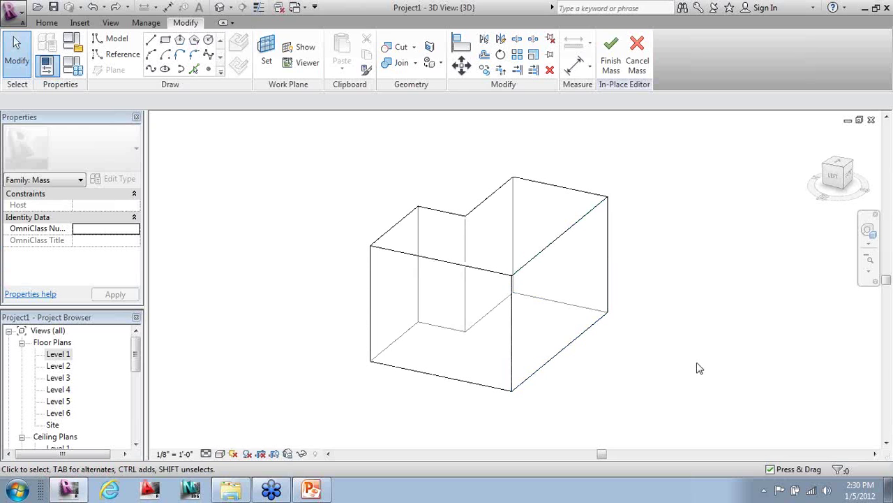
pyautogui.keyDown('shift'); pyautogui.moveTo(313, 299); pyautogui.dragTo(447, 305, button='middle'); pyautogui.keyUp('shift')
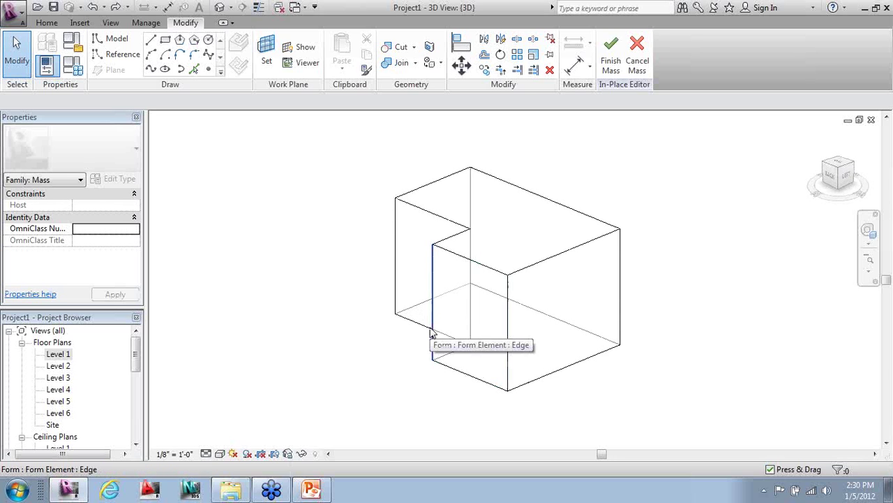
pyautogui.press('Tab')
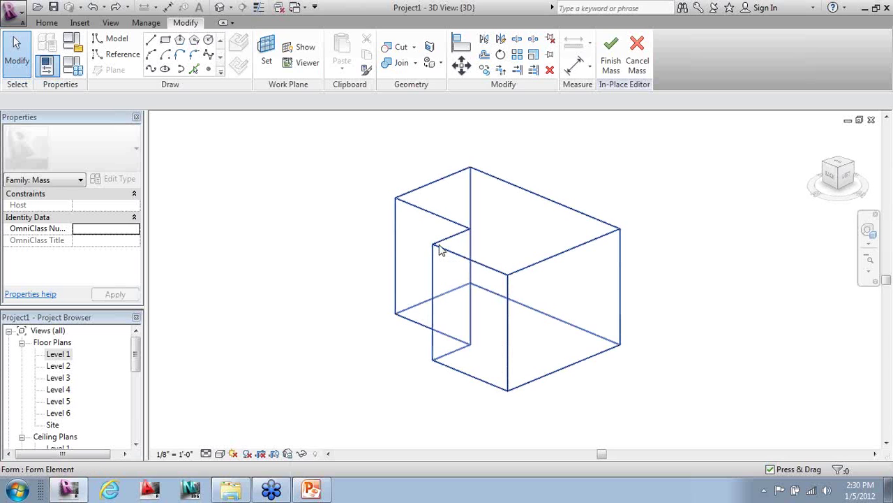
pyautogui.click(439, 252)
pyautogui.click(588, 227)
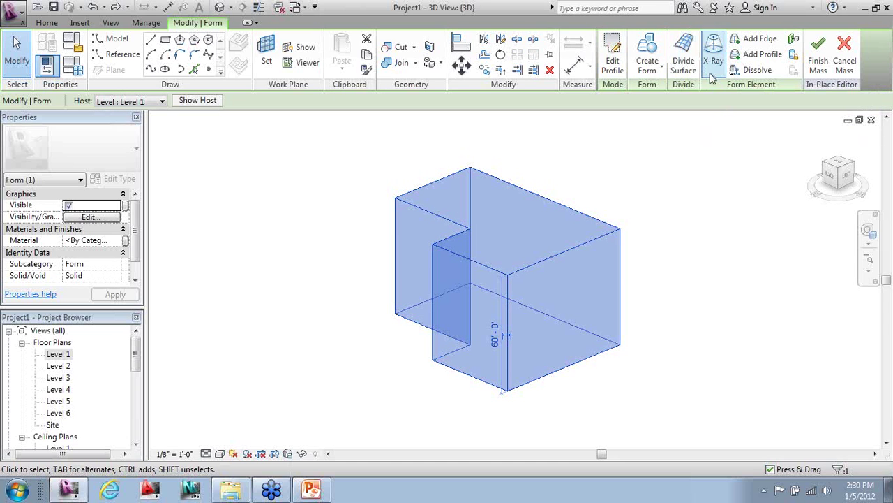
pyautogui.click(754, 40)
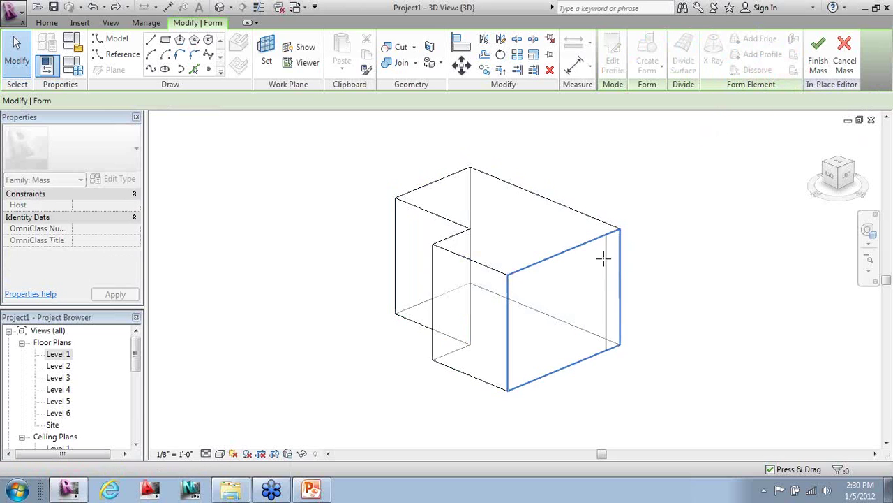
pyautogui.click(564, 258)
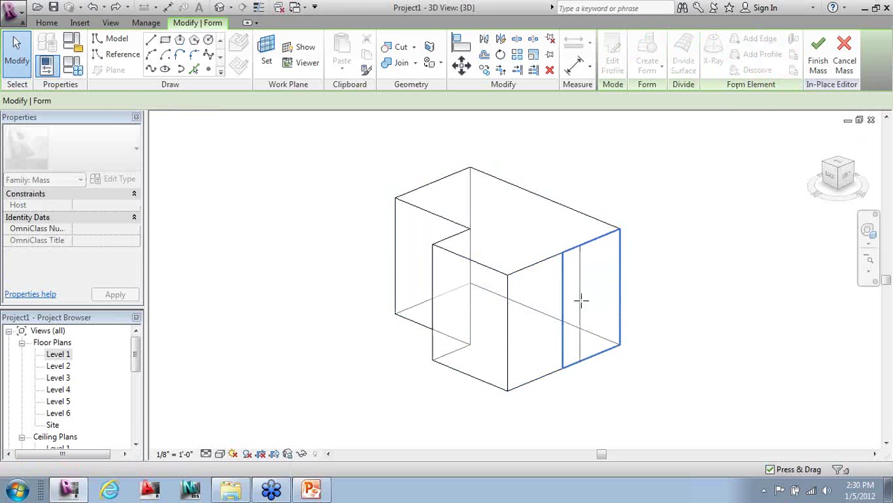
pyautogui.click(17, 52)
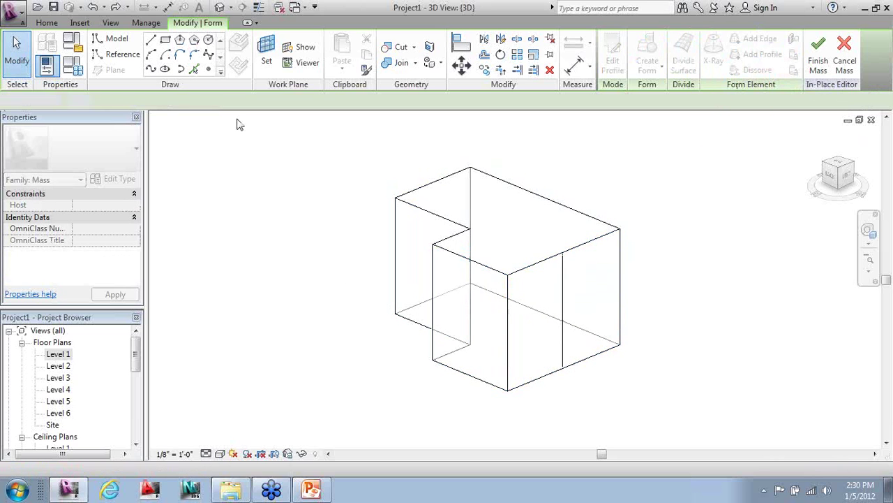
pyautogui.click(564, 286)
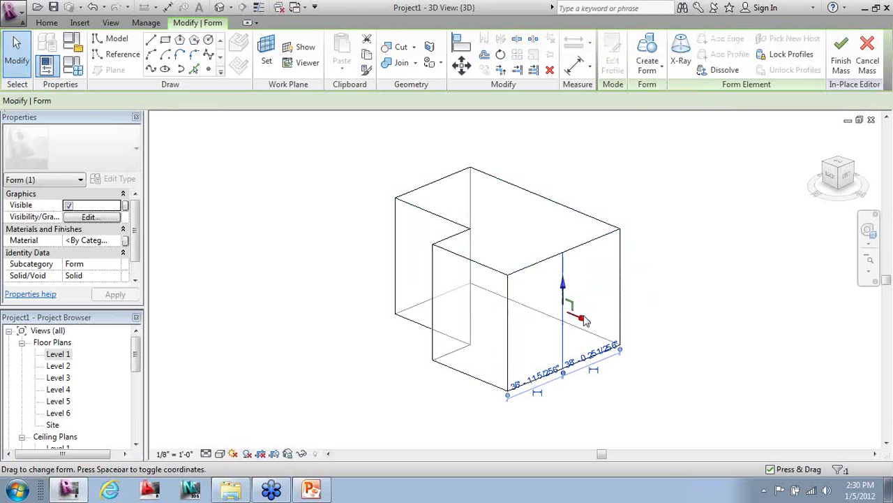
pyautogui.moveTo(579, 319); pyautogui.dragTo(618, 327)
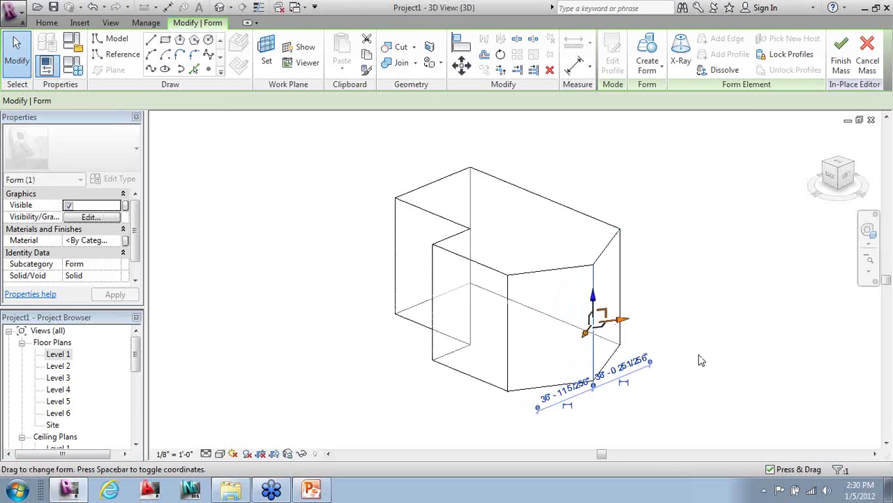
pyautogui.click(701, 360)
pyautogui.moveTo(691, 383)
pyautogui.keyDown('shift'); pyautogui.mouseDown(button='middle')
pyautogui.moveTo(706, 385)
pyautogui.moveTo(698, 381)
pyautogui.mouseUp(button='middle'); pyautogui.keyUp('shift')
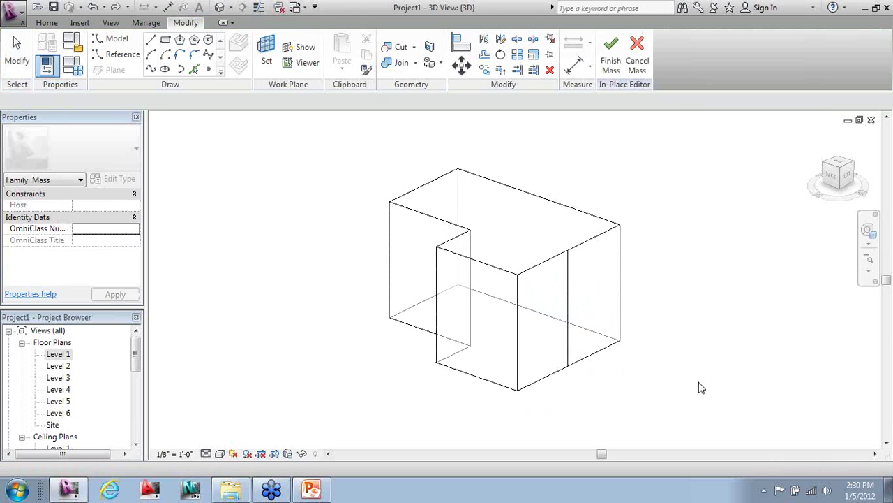
pyautogui.click(623, 313)
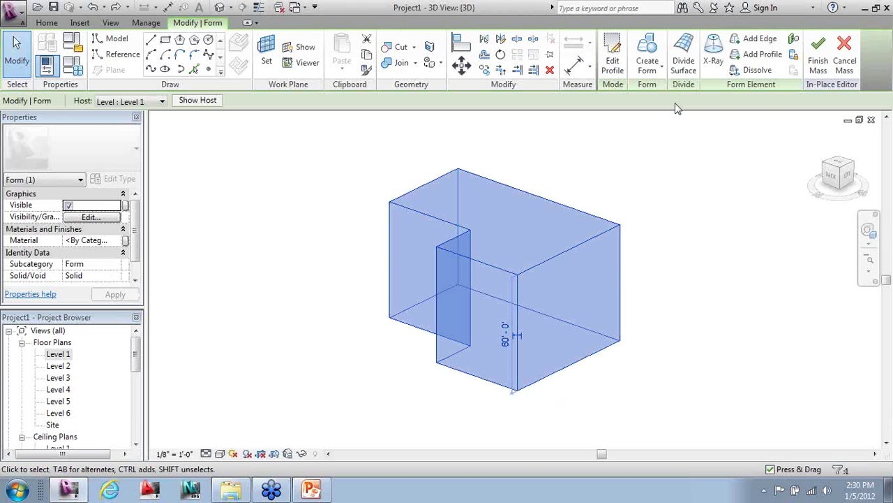
pyautogui.click(759, 54)
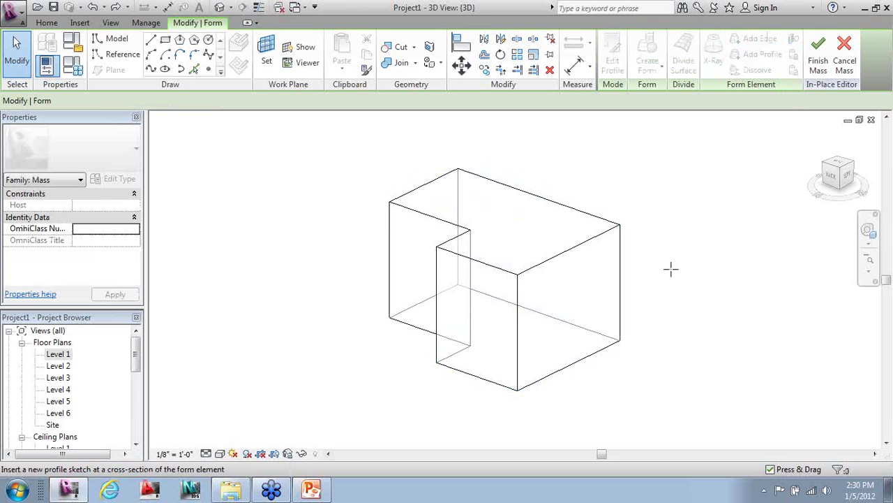
pyautogui.press('Escape')
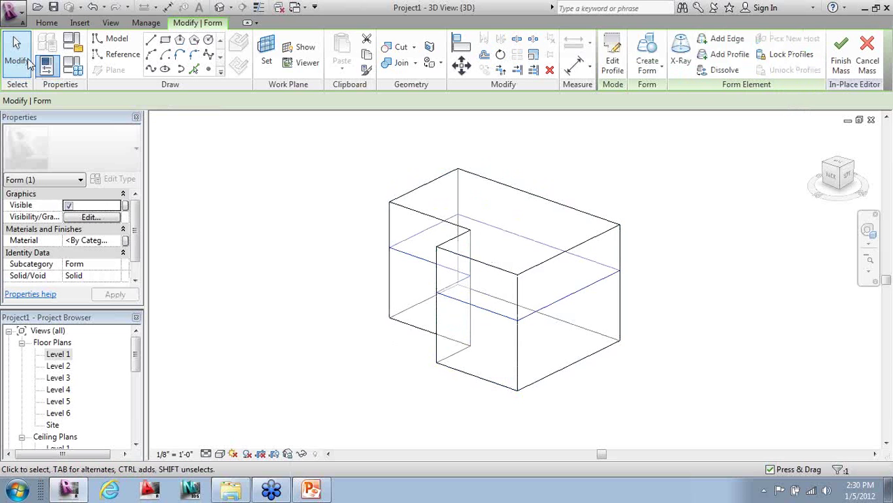
pyautogui.click(339, 184)
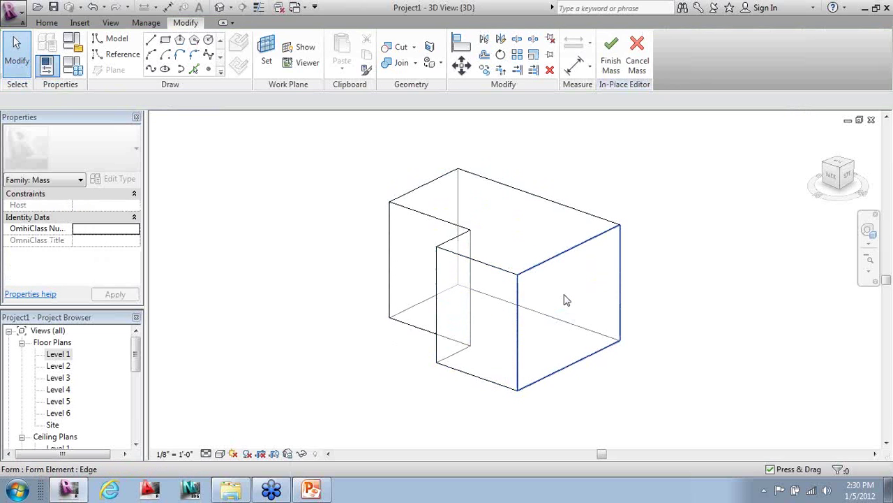
pyautogui.click(564, 300)
pyautogui.moveTo(593, 309); pyautogui.dragTo(612, 313)
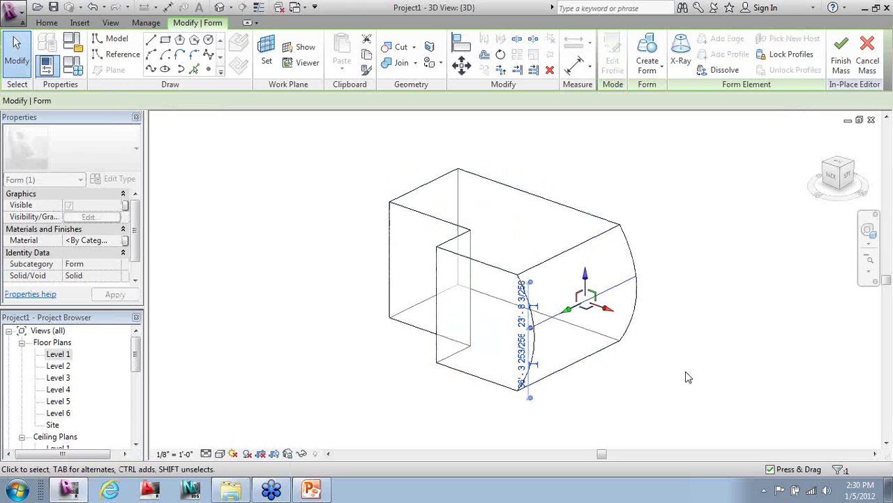
pyautogui.click(687, 377)
pyautogui.keyDown('shift'); pyautogui.moveTo(429, 340); pyautogui.dragTo(440, 356, button='middle'); pyautogui.keyUp('shift')
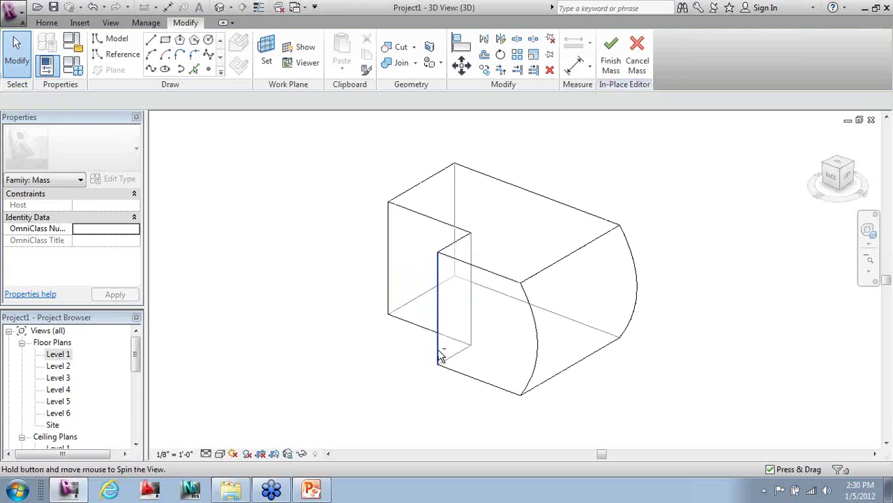
pyautogui.hotkey('ctrl', 'z')
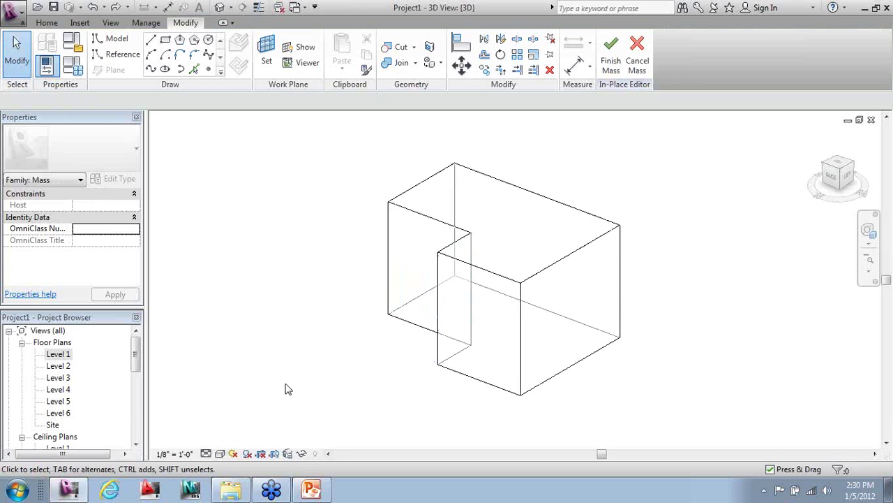
# - Orbit the view to face Right and select the mass's L-shaped top face
pyautogui.keyDown('shift'); pyautogui.moveTo(275, 357); pyautogui.dragTo(467, 353, button='middle'); pyautogui.keyUp('shift')
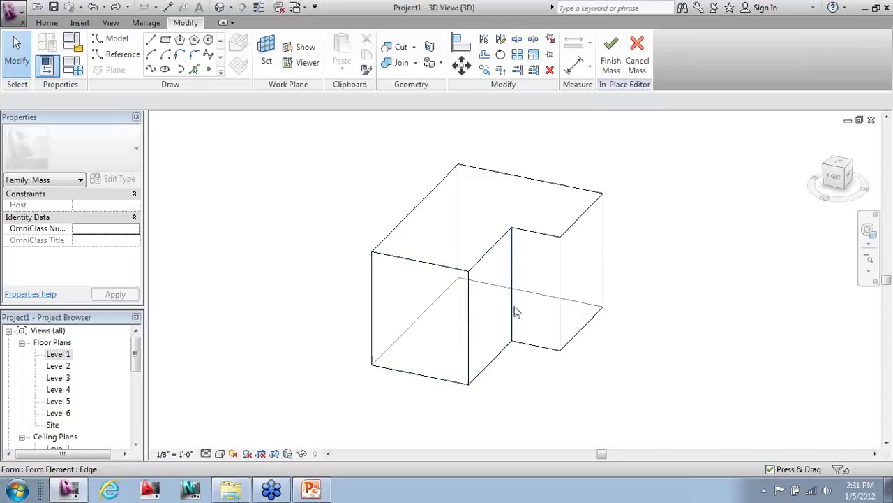
pyautogui.click(475, 248)
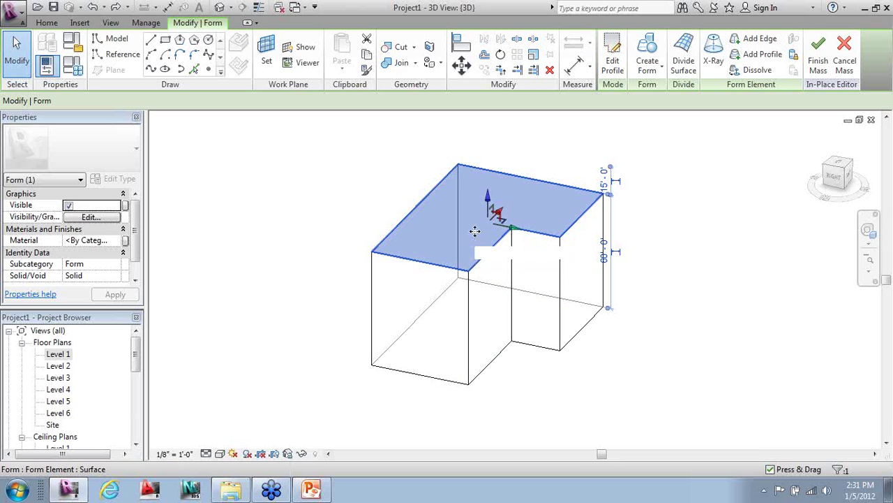
pyautogui.scroll(-4, 486, 335)
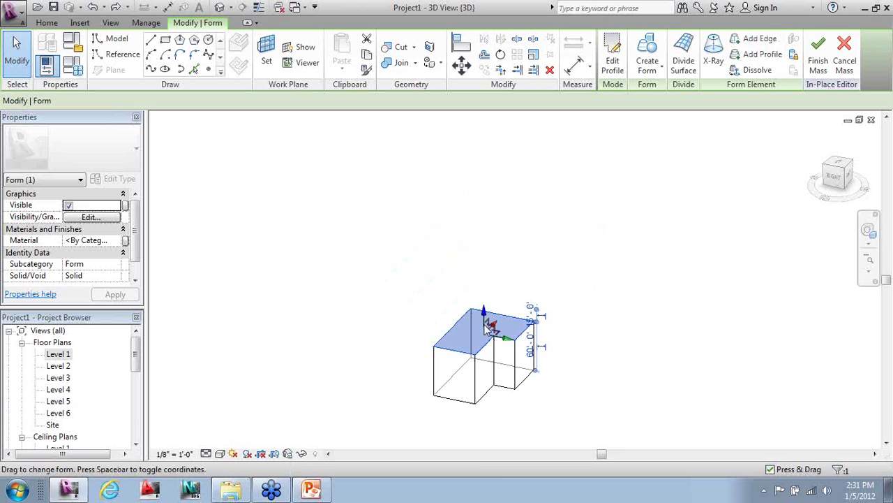
pyautogui.moveTo(490, 318); pyautogui.dragTo(491, 158)
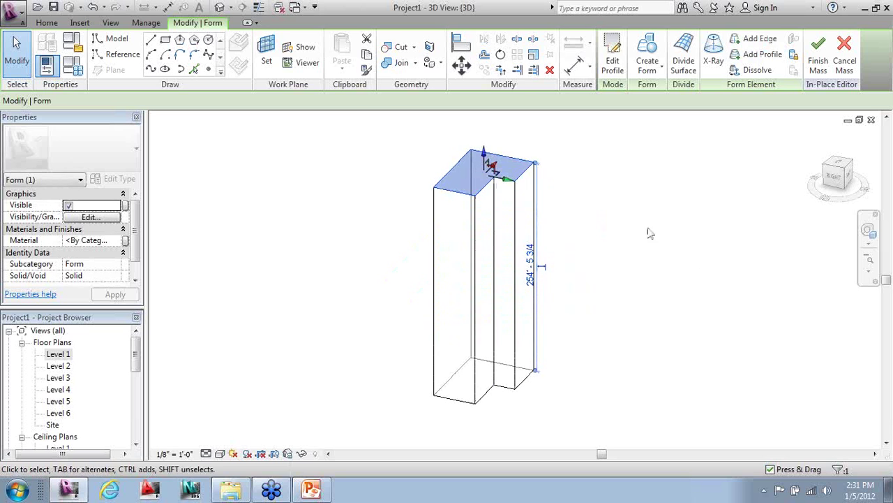
pyautogui.click(500, 55)
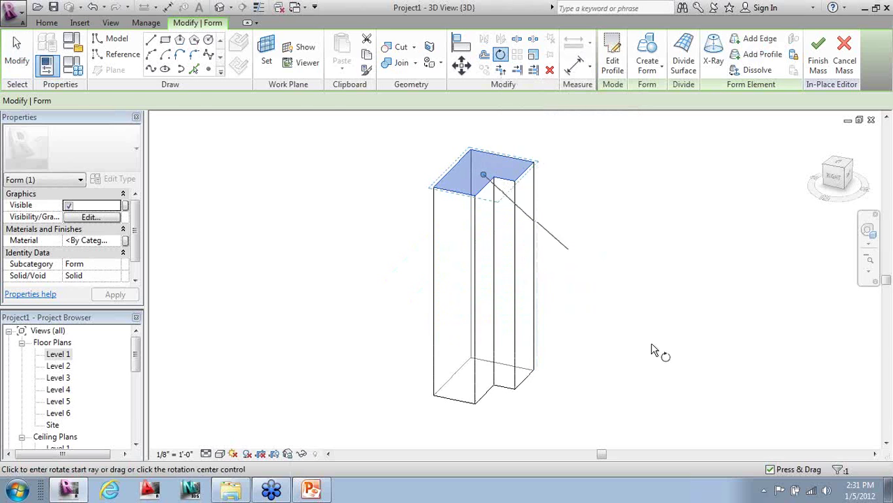
pyautogui.click(711, 221)
pyautogui.click(698, 390)
pyautogui.click(559, 413)
pyautogui.moveTo(559, 412)
pyautogui.keyDown('shift'); pyautogui.mouseDown(button='middle')
pyautogui.moveTo(584, 419)
pyautogui.moveTo(712, 393)
pyautogui.moveTo(778, 391)
pyautogui.moveTo(559, 402)
pyautogui.mouseUp(button='middle'); pyautogui.keyUp('shift')
pyautogui.moveTo(269, 409)
pyautogui.keyDown('shift'); pyautogui.mouseDown(button='middle')
pyautogui.moveTo(518, 412)
pyautogui.moveTo(689, 398)
pyautogui.moveTo(514, 425)
pyautogui.moveTo(279, 422)
pyautogui.mouseUp(button='middle'); pyautogui.keyUp('shift')
pyautogui.hotkey('ctrl', 'z')
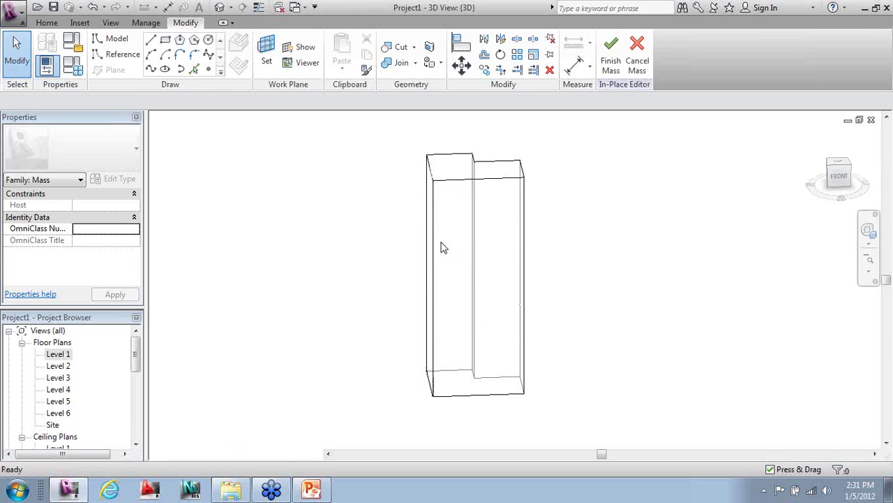
# - Undo back to the short L-shaped mass and finish the in-place mass
pyautogui.hotkey('ctrl', 'z')
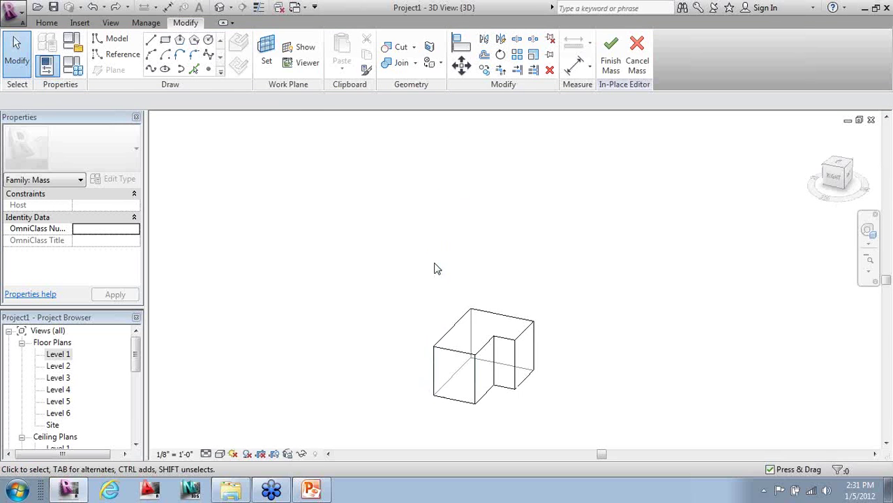
pyautogui.scroll(5, 445, 437)
pyautogui.keyDown('shift'); pyautogui.moveTo(578, 395); pyautogui.dragTo(696, 380, button='middle'); pyautogui.keyUp('shift')
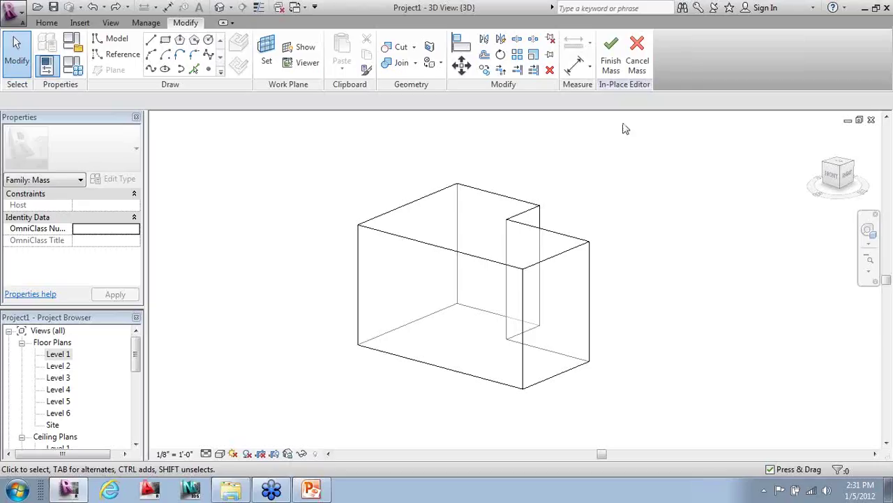
pyautogui.click(617, 75)
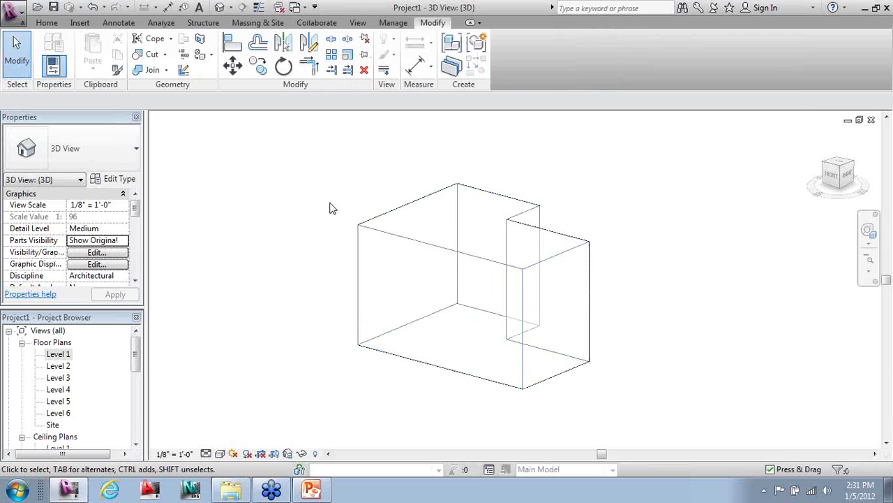
# - Tile the open views (WT), zoom all to fit (ZA), and maximize the East elevation
pyautogui.keyDown('shift'); pyautogui.moveTo(206, 298); pyautogui.dragTo(235, 323, button='middle'); pyautogui.keyUp('shift')
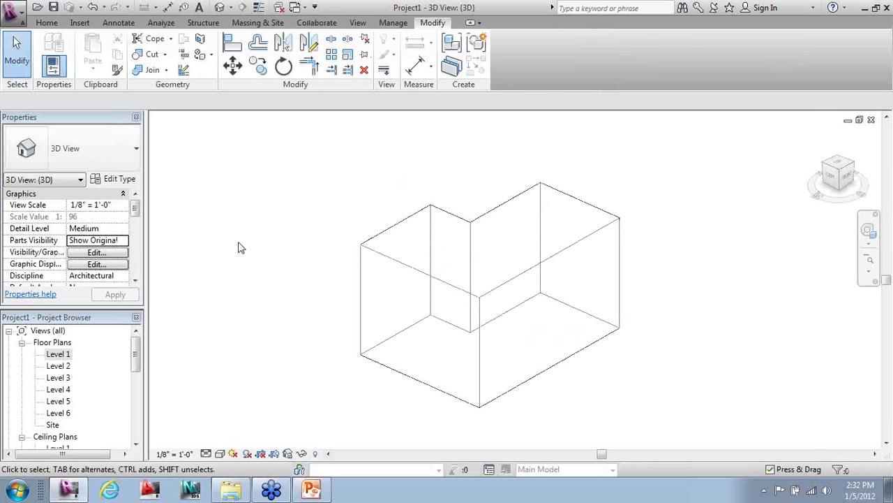
pyautogui.press('w')
pyautogui.press('t')
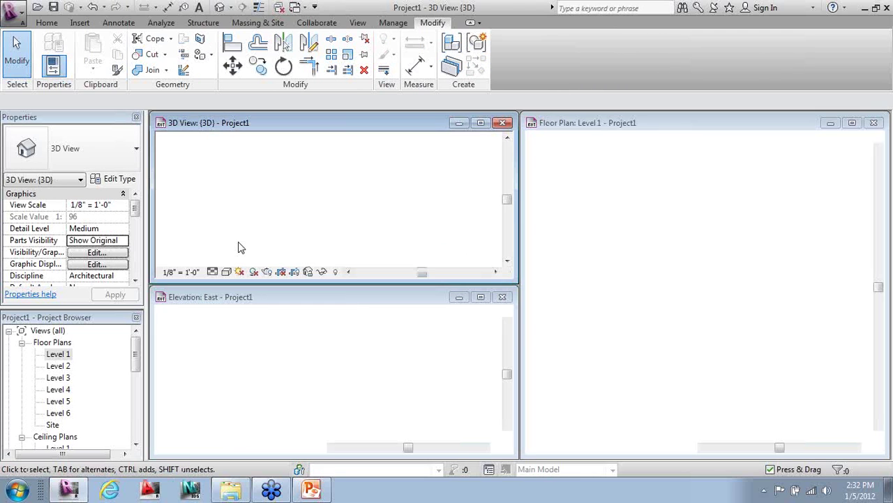
pyautogui.press('z')
pyautogui.press('a')
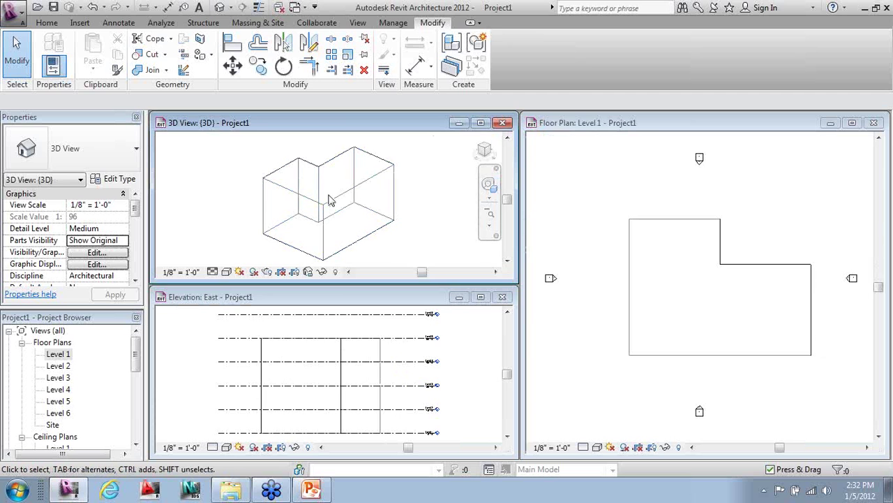
pyautogui.click(490, 364)
pyautogui.scroll(-1, 488, 332)
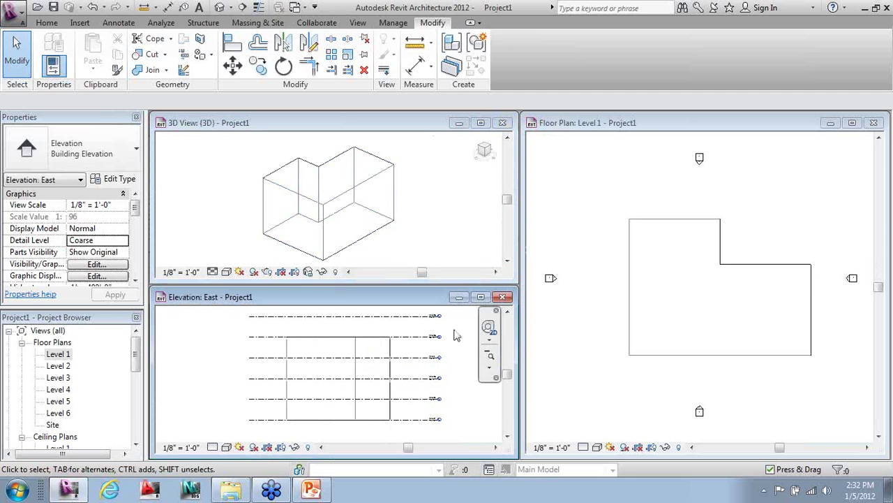
pyautogui.click(481, 298)
pyautogui.scroll(4, 226, 122)
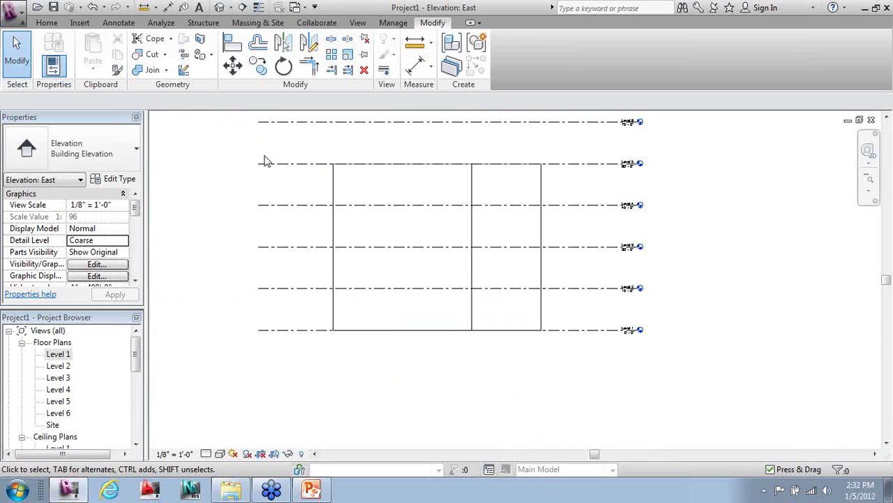
pyautogui.moveTo(282, 203); pyautogui.dragTo(309, 253, button='middle')
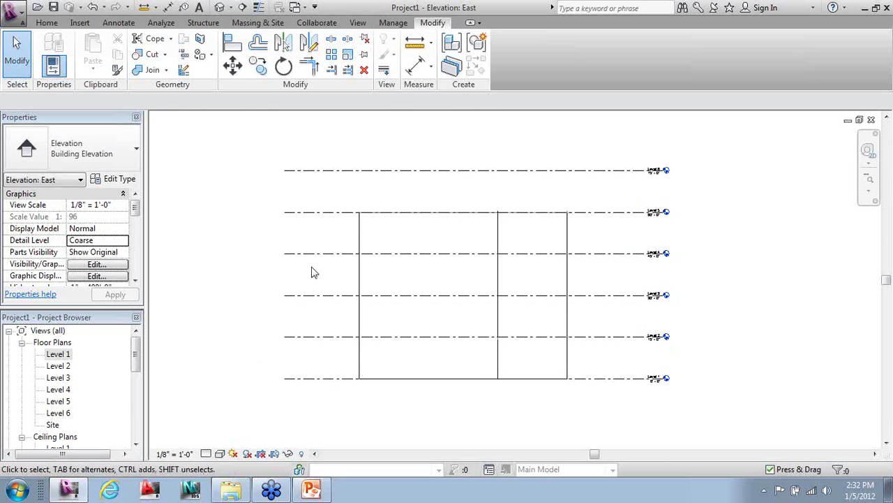
# - Stretch the mass top up to the Level 6 line, then return to the 3D view
pyautogui.click(359, 244)
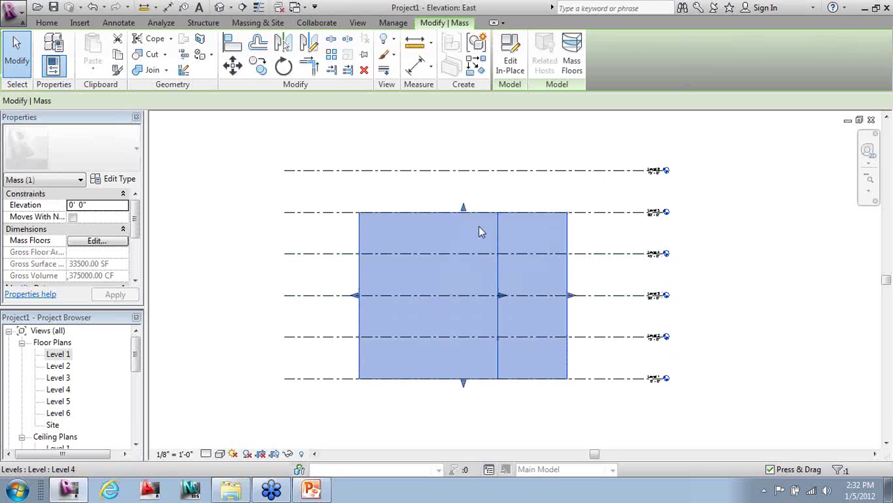
pyautogui.moveTo(464, 209); pyautogui.dragTo(469, 170)
pyautogui.click(716, 201)
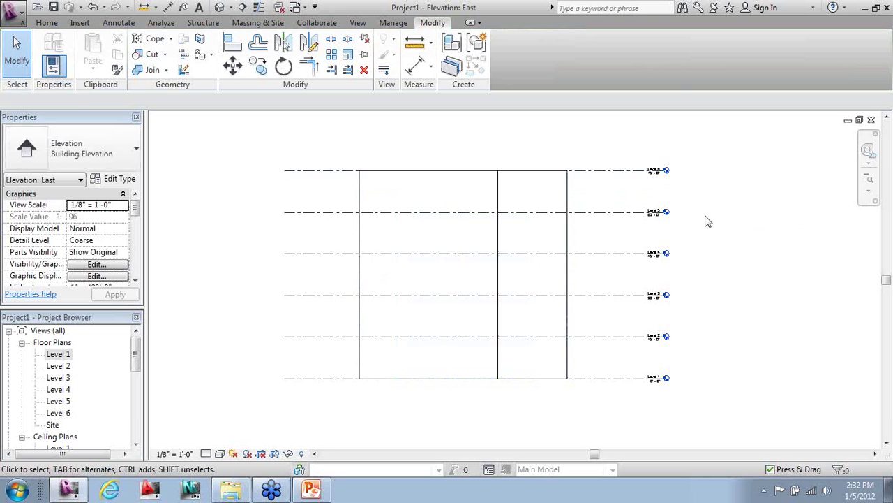
pyautogui.press('3')
pyautogui.press('d')
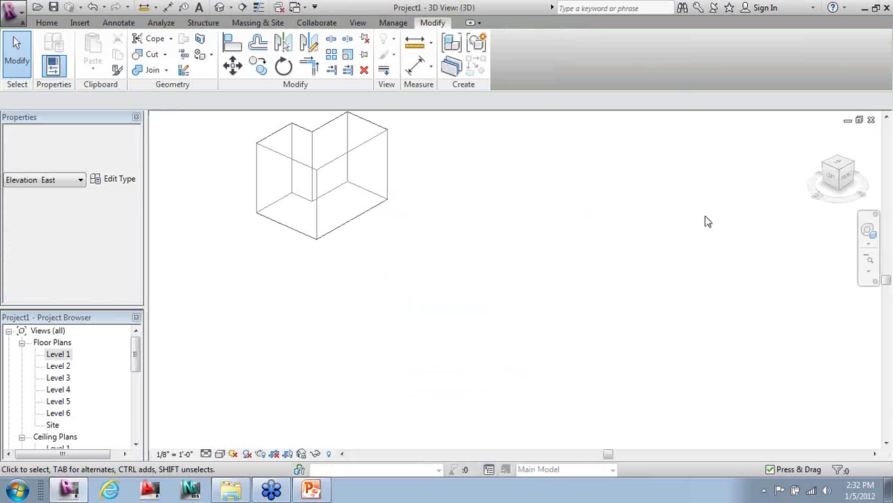
# - Orbit the 3D view to the back and select the L-shaped mass
pyautogui.keyDown('shift'); pyautogui.moveTo(347, 202); pyautogui.dragTo(697, 207, button='middle'); pyautogui.keyUp('shift')
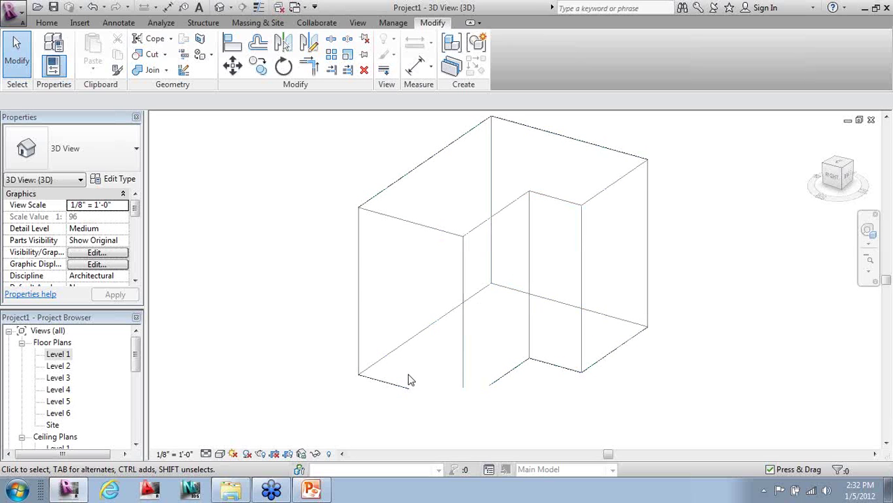
pyautogui.scroll(-1, 343, 332)
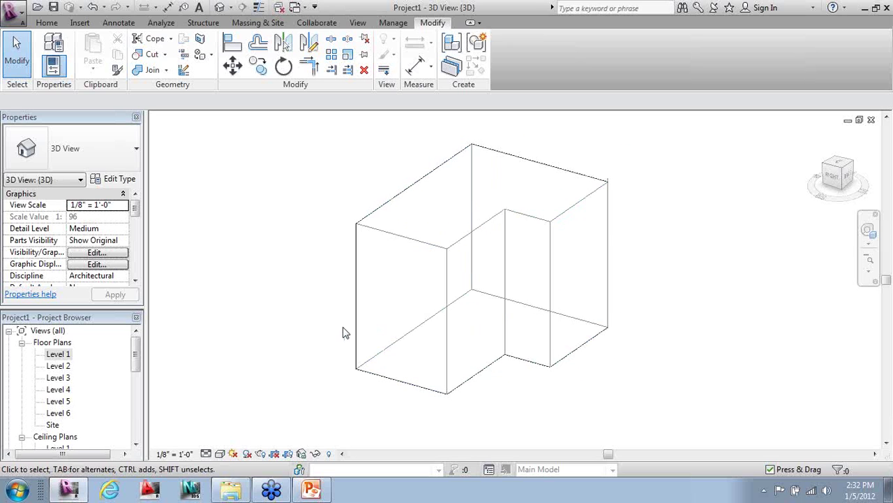
pyautogui.click(429, 176)
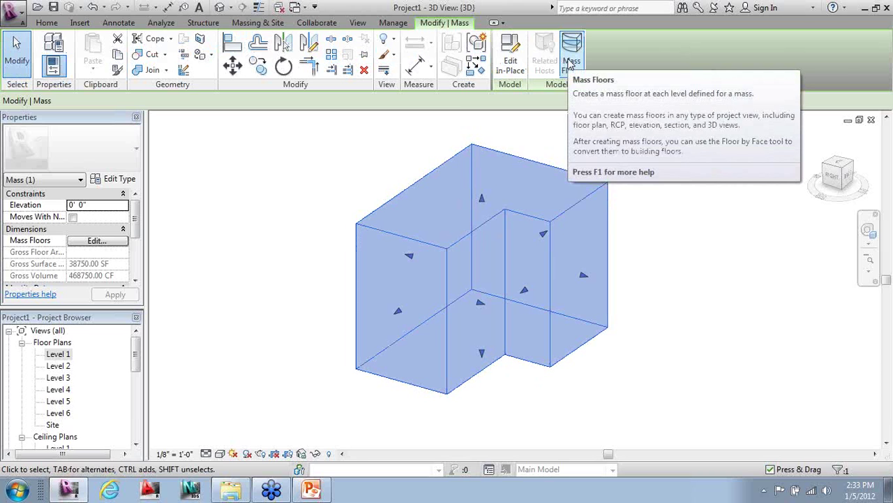
# - Add mass floors to the L-shaped mass at Levels 1 through 5
pyautogui.click(570, 63)
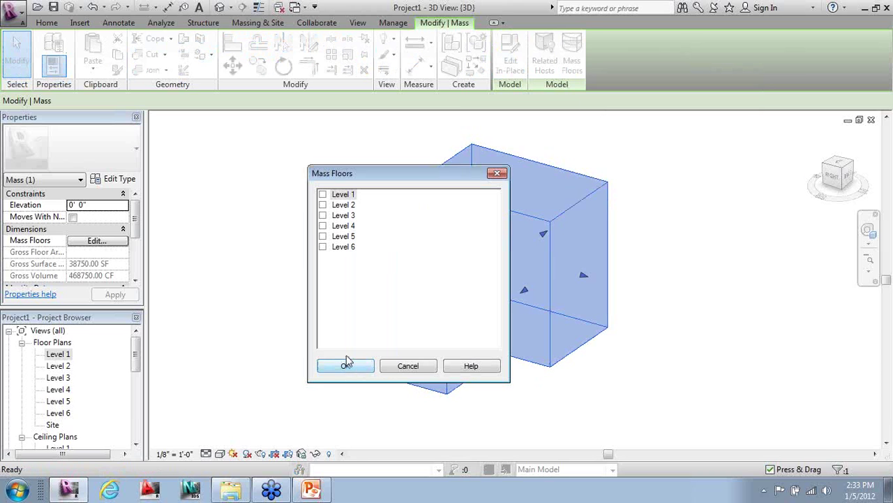
pyautogui.moveTo(370, 169); pyautogui.dragTo(202, 126)
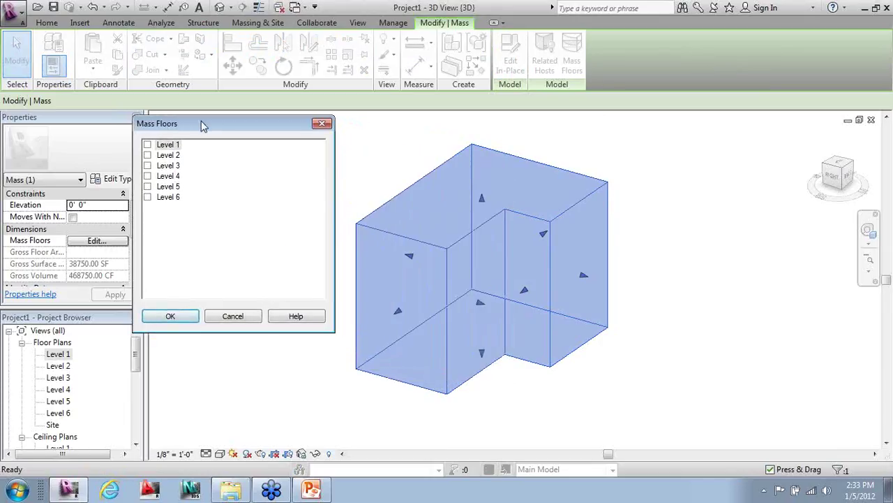
pyautogui.click(147, 166)
pyautogui.click(148, 176)
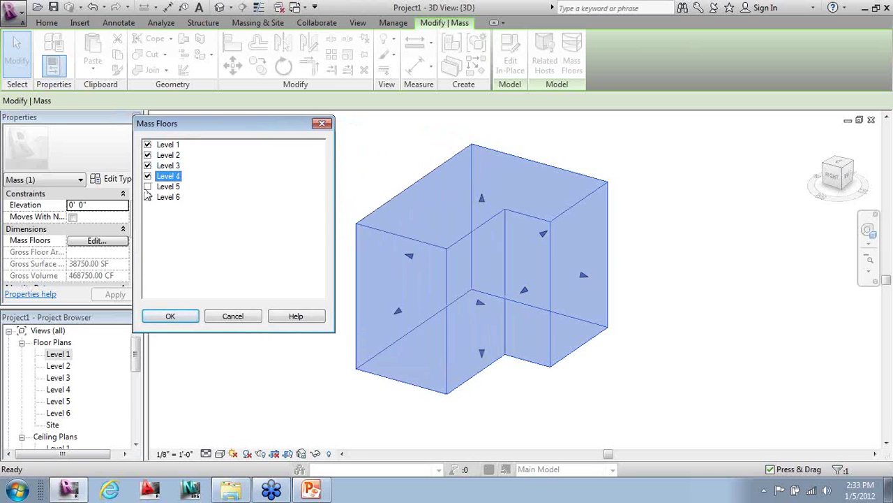
pyautogui.click(147, 187)
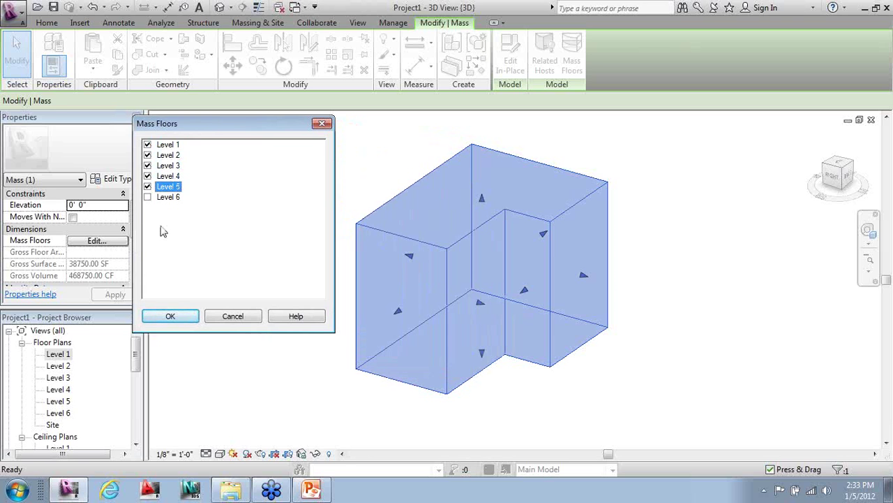
pyautogui.click(171, 317)
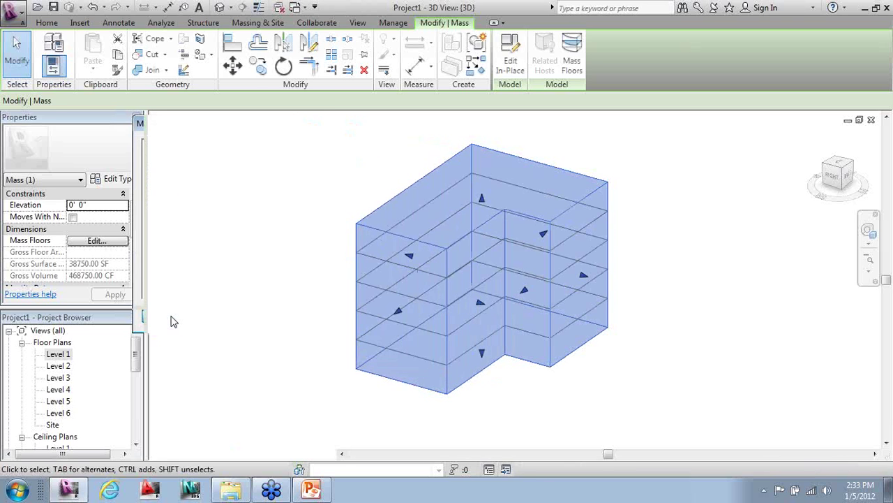
pyautogui.click(221, 457)
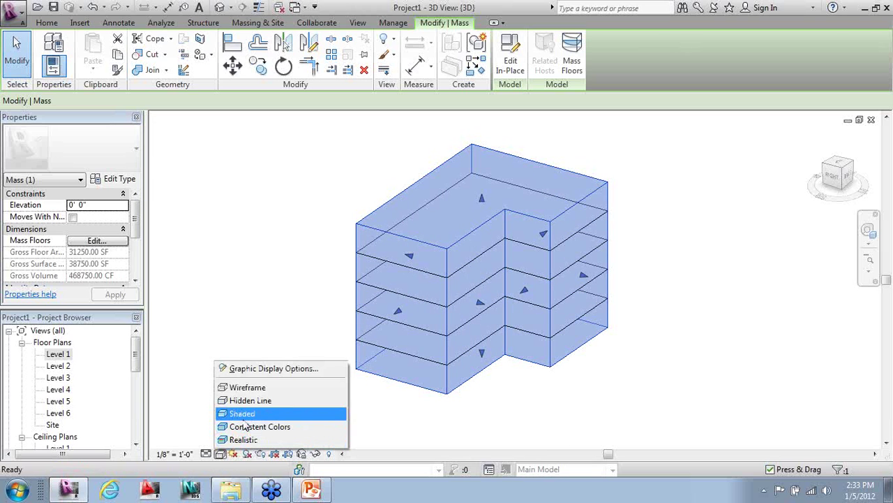
# - Shade the 3D view, deselect the mass, and orbit around to inspect its five floor plates
pyautogui.click(246, 413)
pyautogui.click(245, 413)
pyautogui.keyDown('shift'); pyautogui.moveTo(255, 373); pyautogui.dragTo(577, 367, button='middle'); pyautogui.keyUp('shift')
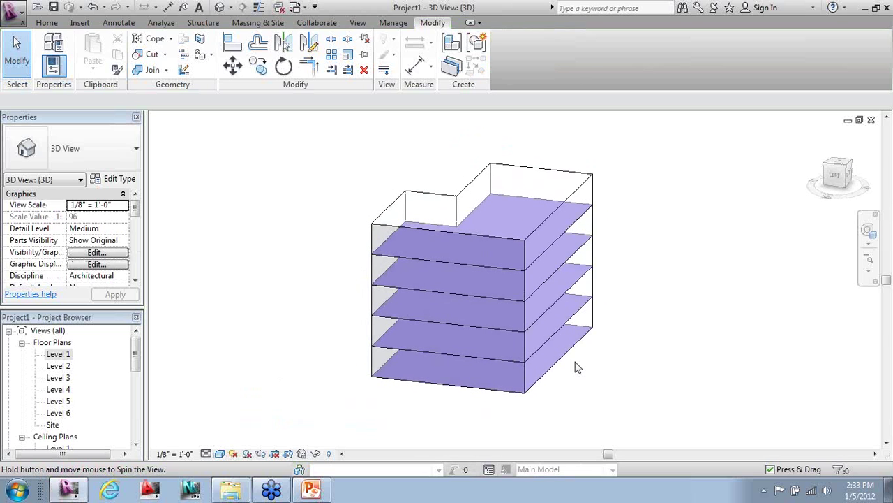
pyautogui.keyDown('shift'); pyautogui.moveTo(543, 387); pyautogui.dragTo(668, 408, button='middle'); pyautogui.keyUp('shift')
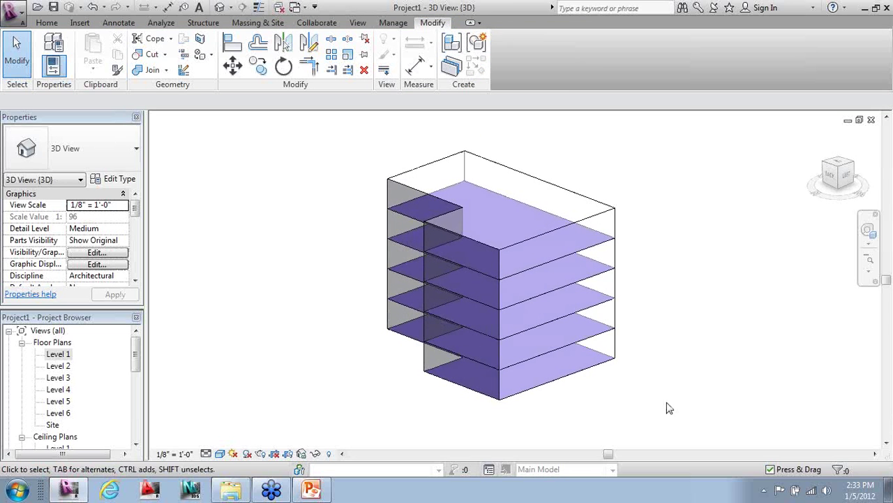
pyautogui.keyDown('shift'); pyautogui.moveTo(383, 389); pyautogui.dragTo(525, 403, button='middle'); pyautogui.keyUp('shift')
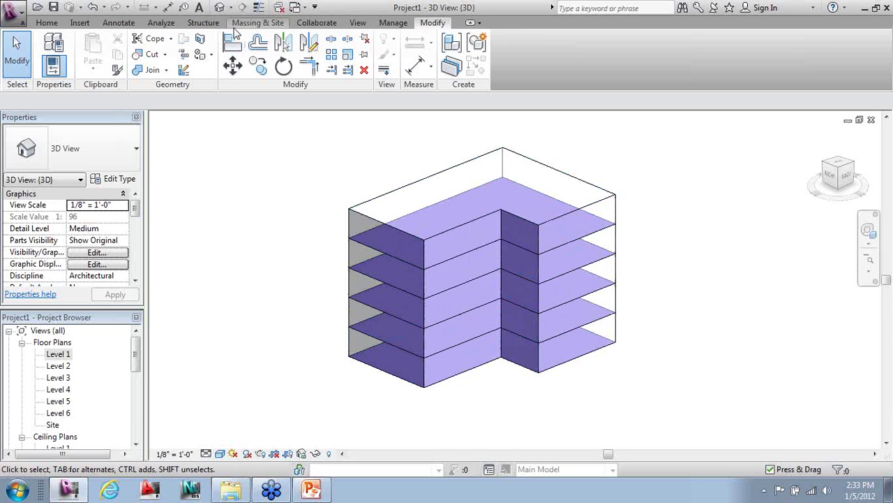
# - Create 3" LW Concrete on 2" Metal Deck floors by face on all five mass floors, Level 5 down to Level 1
pyautogui.click(244, 24)
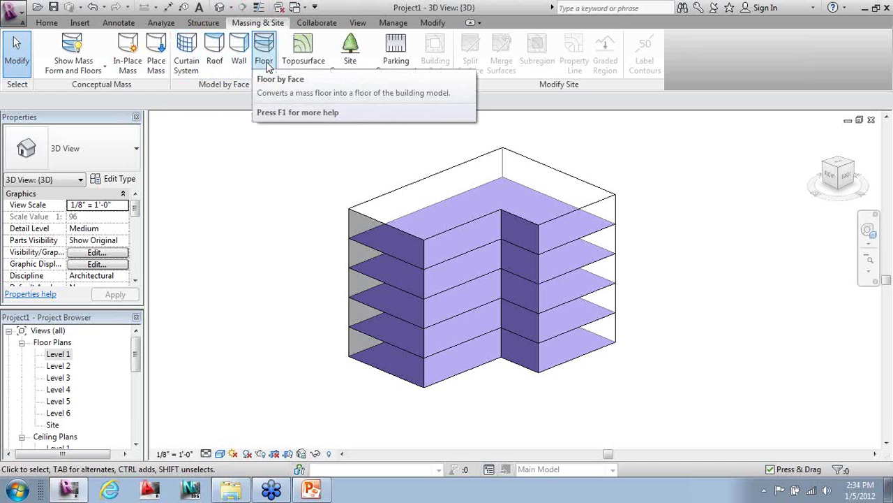
pyautogui.click(265, 56)
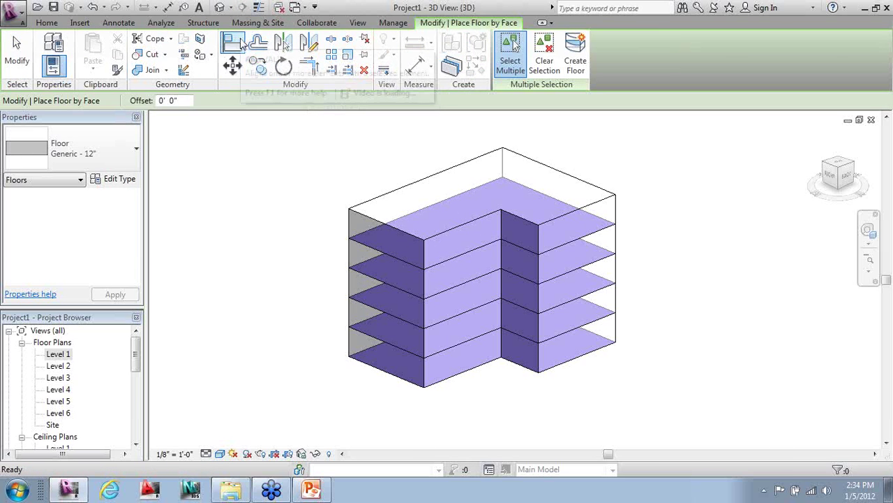
pyautogui.click(129, 152)
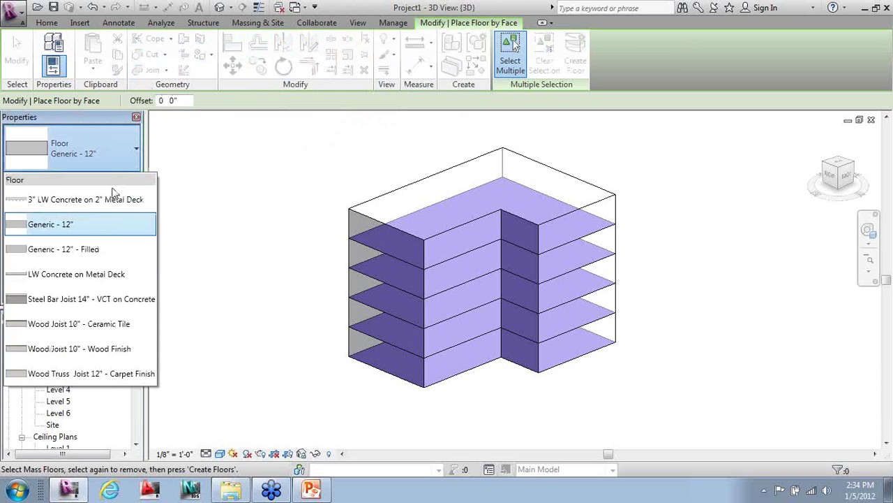
pyautogui.click(113, 199)
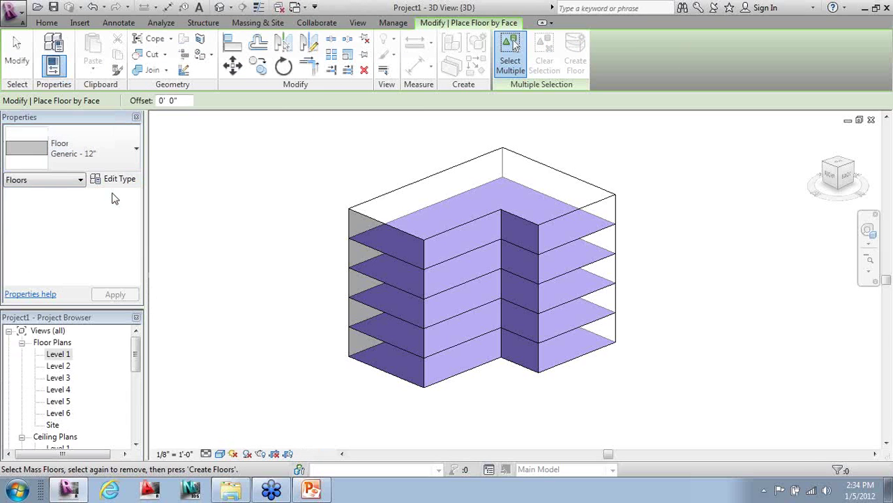
pyautogui.click(392, 256)
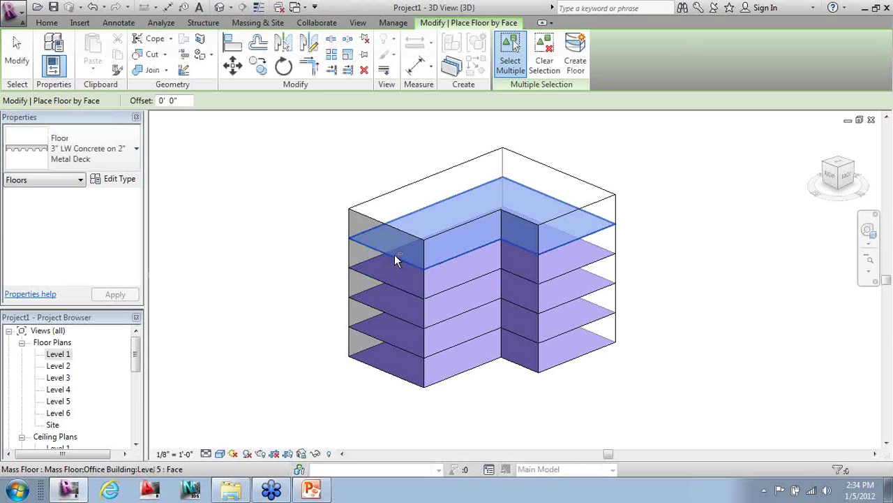
pyautogui.click(400, 289)
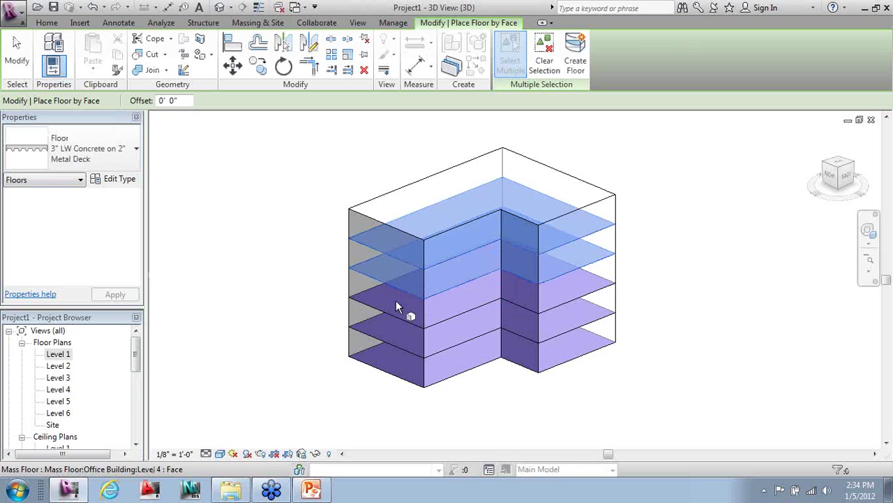
pyautogui.click(393, 315)
pyautogui.click(393, 340)
pyautogui.click(393, 340)
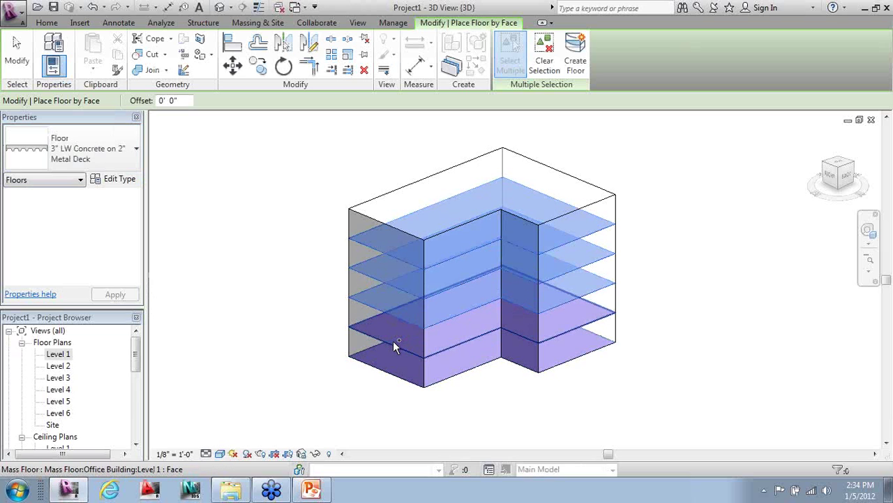
pyautogui.click(395, 377)
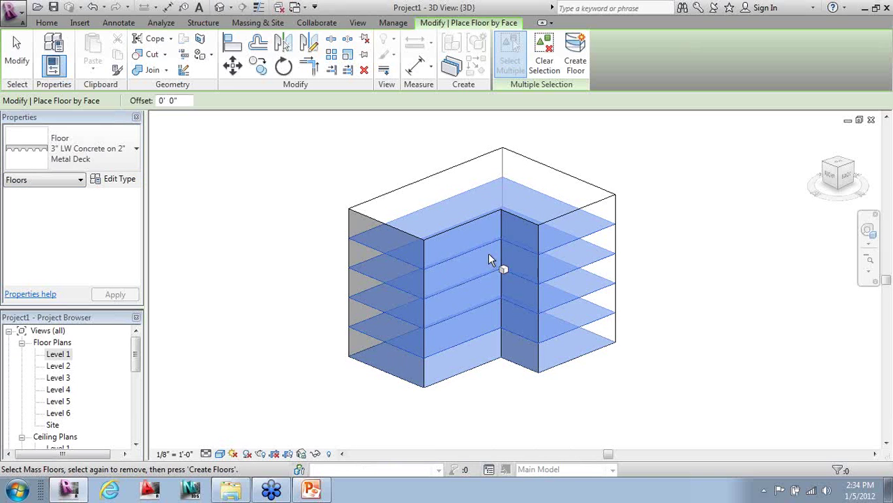
pyautogui.click(576, 49)
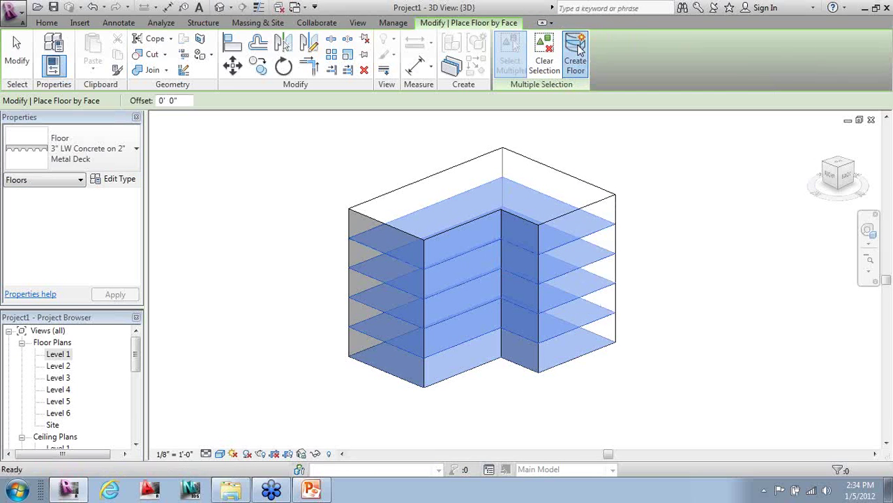
pyautogui.press('Escape')
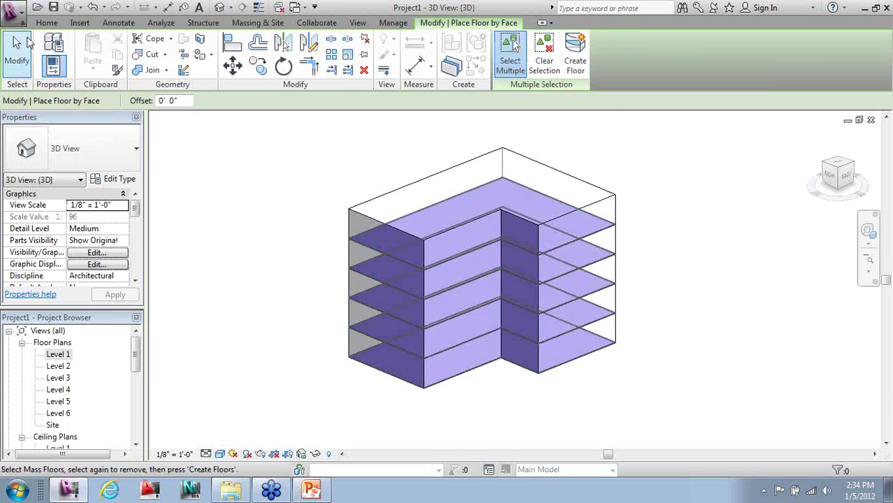
# - Zoom and orbit to inspect the new floors, then start Wall by Face
pyautogui.scroll(4, 360, 249)
pyautogui.scroll(5, 361, 249)
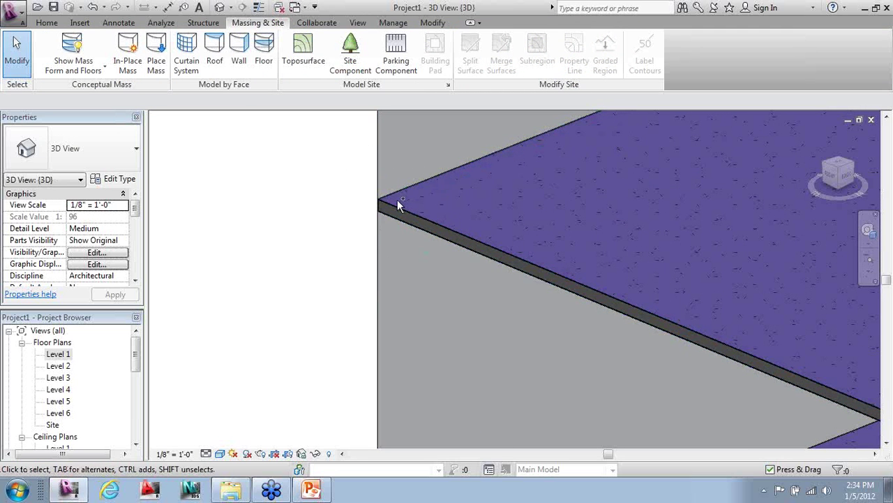
pyautogui.scroll(-2, 333, 224)
pyautogui.scroll(-6, 321, 226)
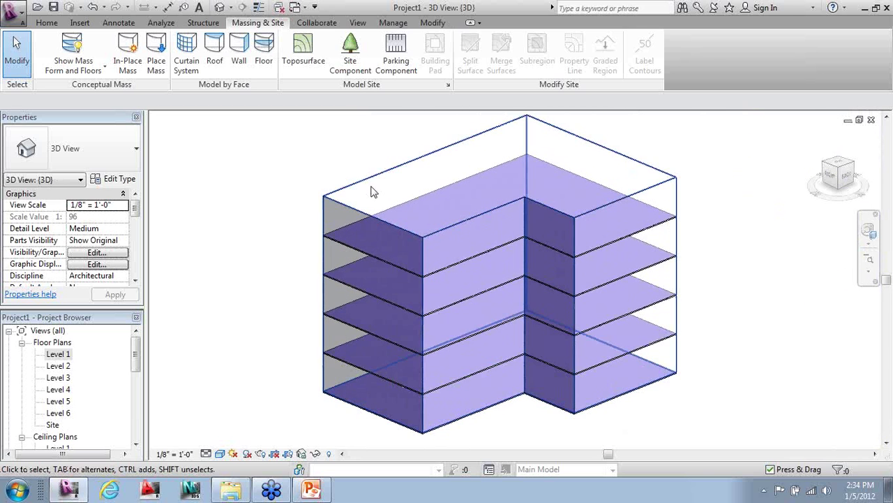
pyautogui.keyDown('shift'); pyautogui.moveTo(345, 197); pyautogui.dragTo(573, 206, button='middle'); pyautogui.keyUp('shift')
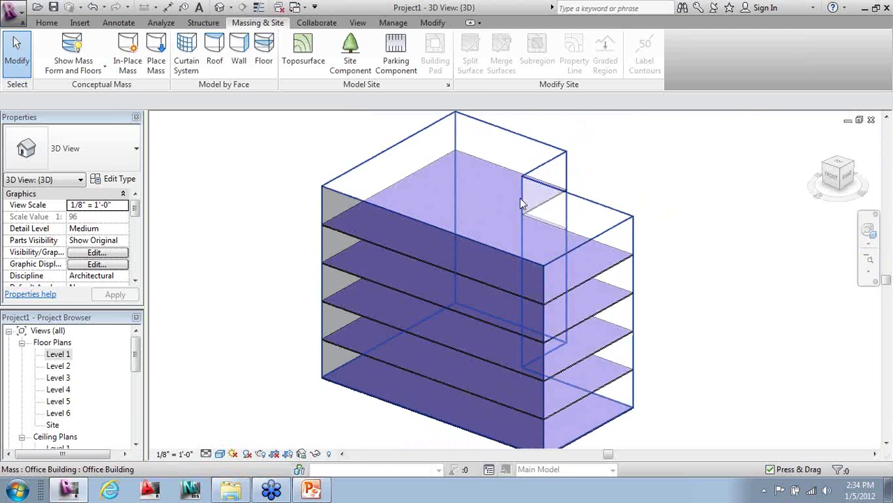
pyautogui.scroll(-2, 614, 209)
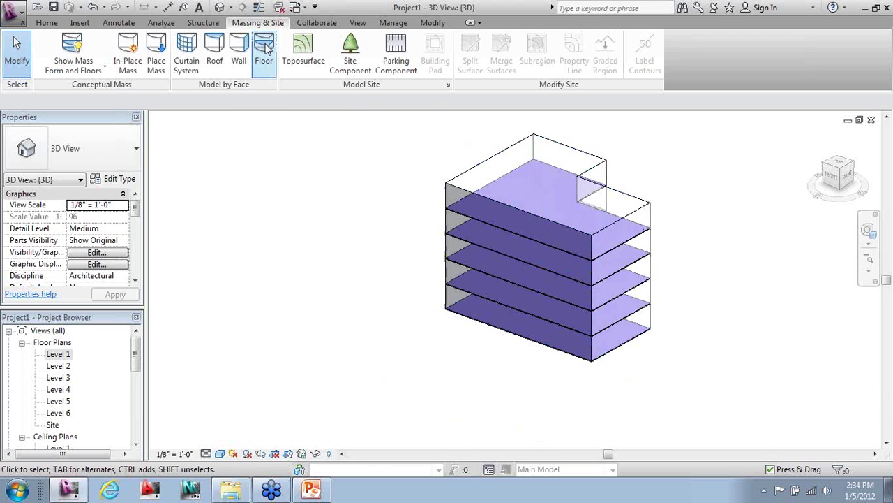
pyautogui.click(242, 53)
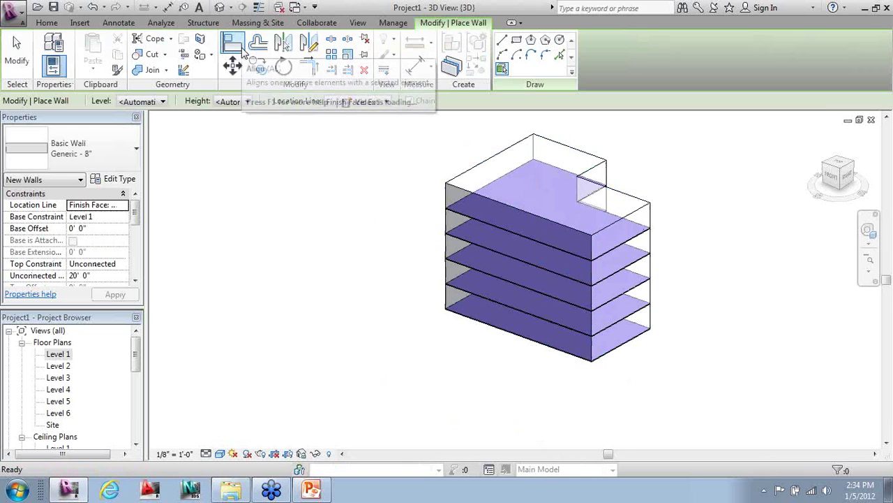
# - Choose the Exterior - Brick and CMU on MTL. Stud wall type with Location Line Finish Face: Interior
pyautogui.click(134, 153)
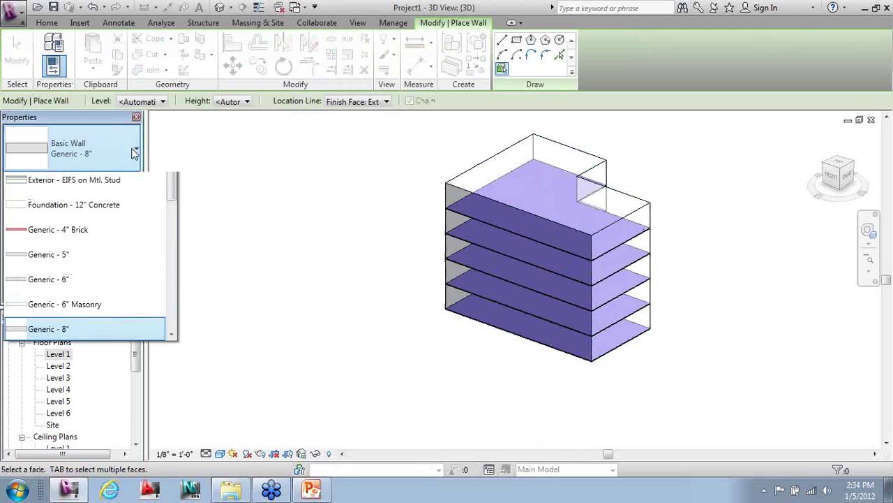
pyautogui.scroll(3, 126, 185)
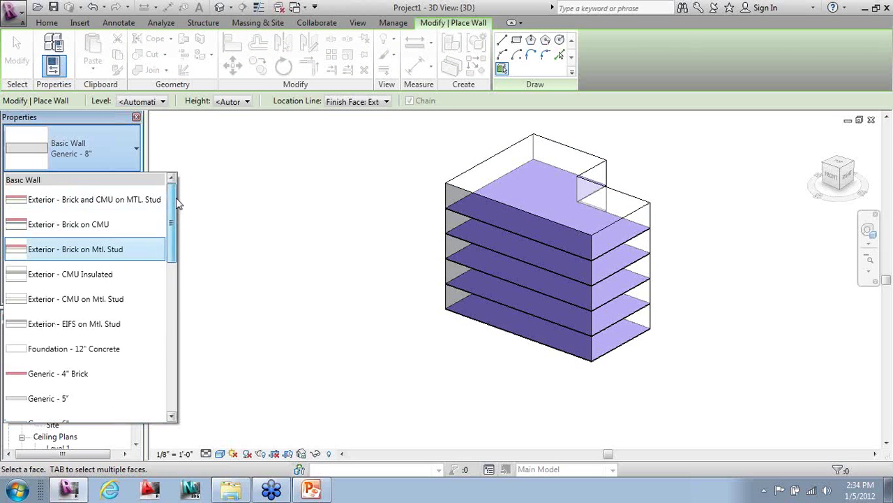
pyautogui.click(134, 202)
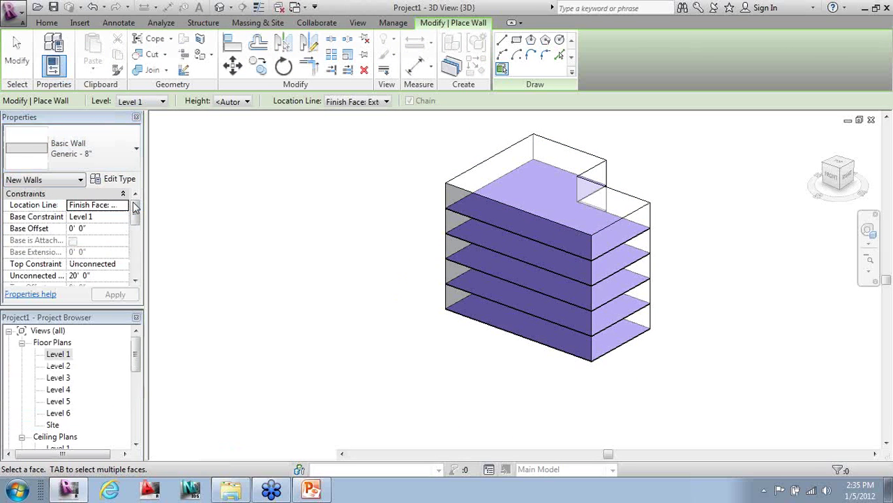
pyautogui.click(349, 102)
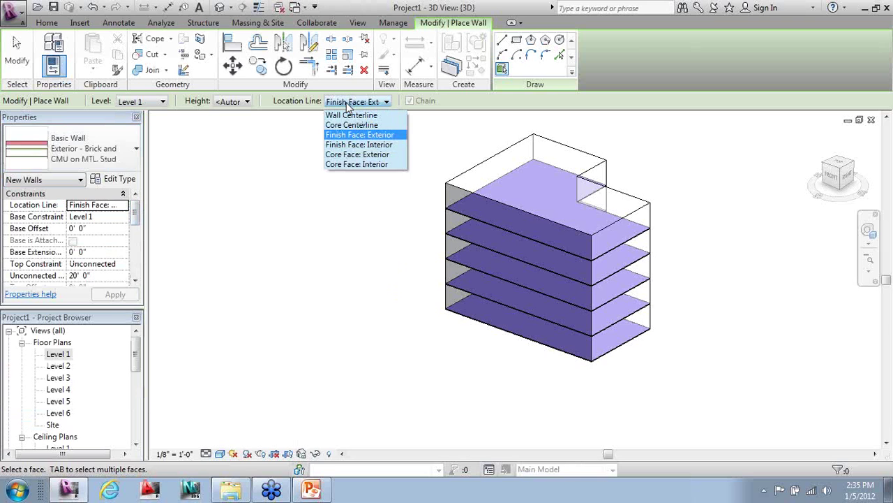
pyautogui.click(351, 145)
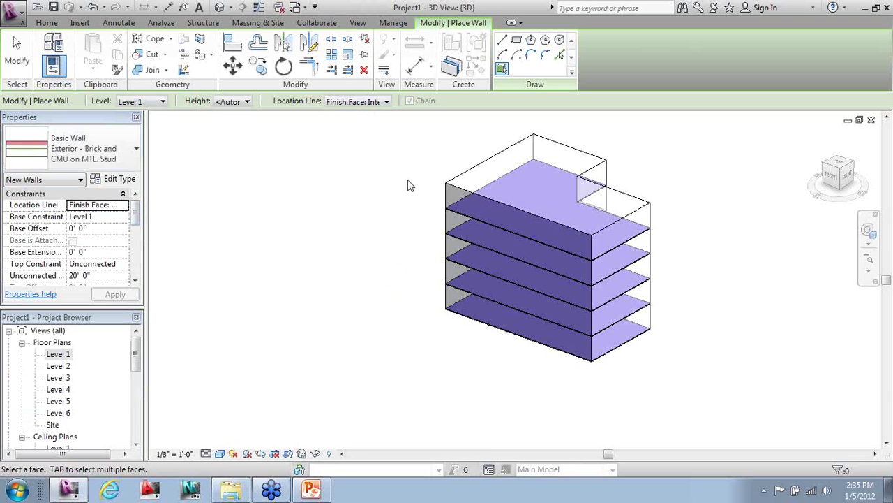
# - Place brick walls on the mass's front, back-left, back-right and two notch faces
pyautogui.click(460, 195)
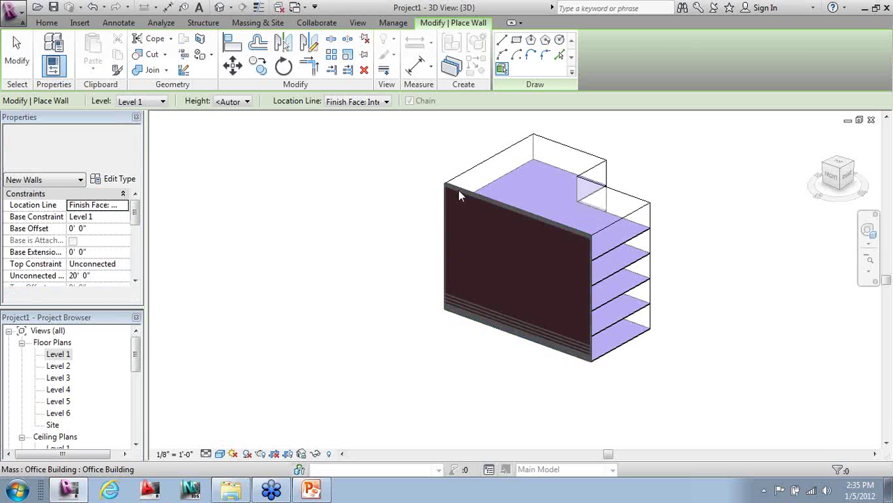
pyautogui.click(487, 162)
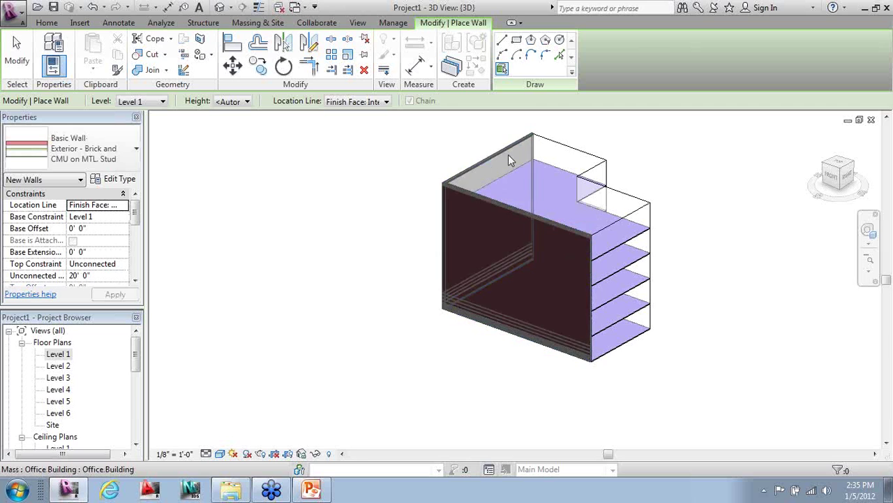
pyautogui.click(562, 148)
pyautogui.click(598, 171)
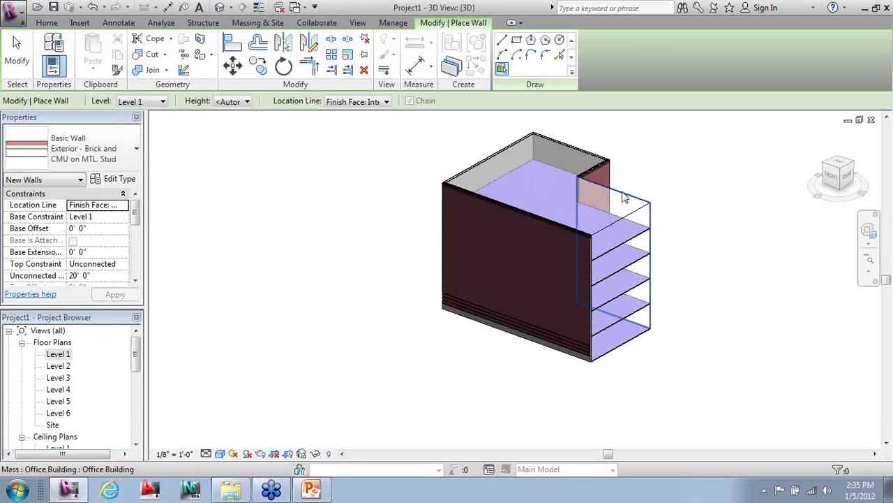
pyautogui.click(625, 198)
pyautogui.click(17, 52)
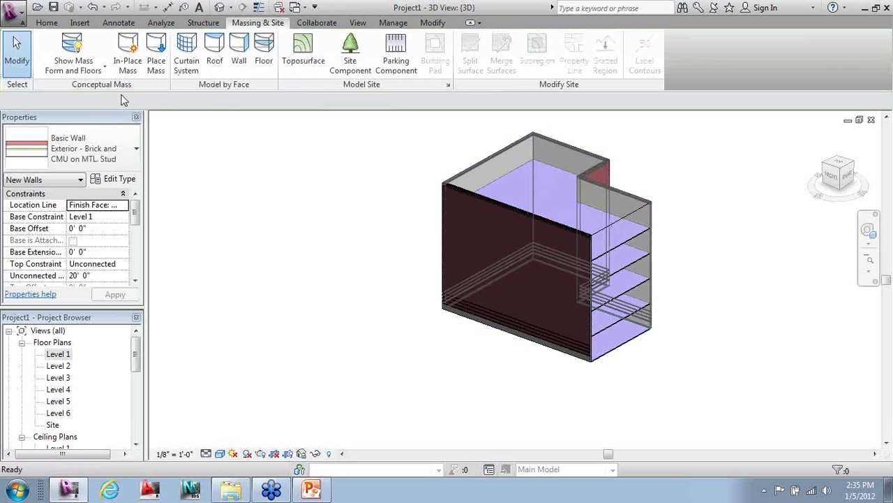
# - Place a Storefront curtain wall on the mass's short right face
pyautogui.scroll(1, 809, 335)
pyautogui.scroll(1, 667, 128)
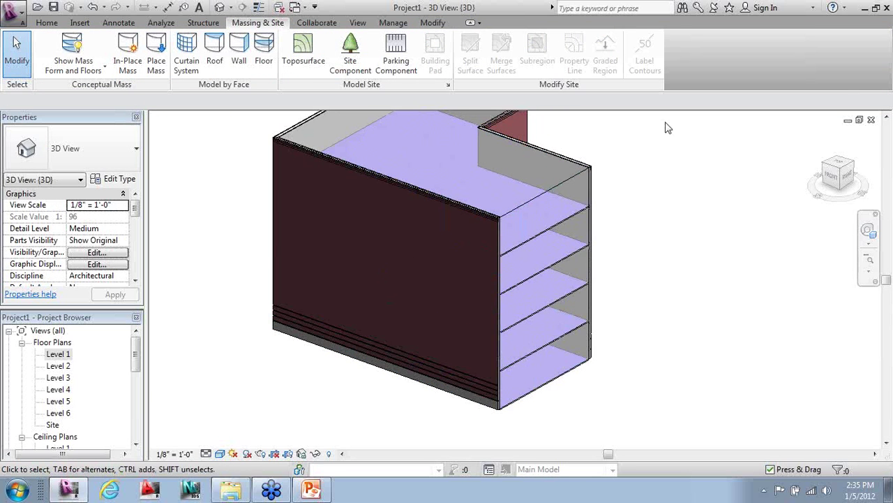
pyautogui.scroll(-1, 314, 331)
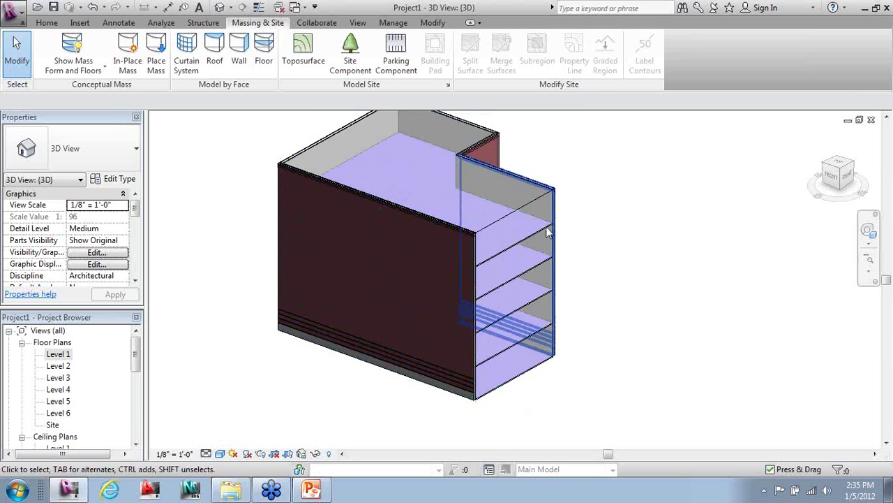
pyautogui.click(241, 56)
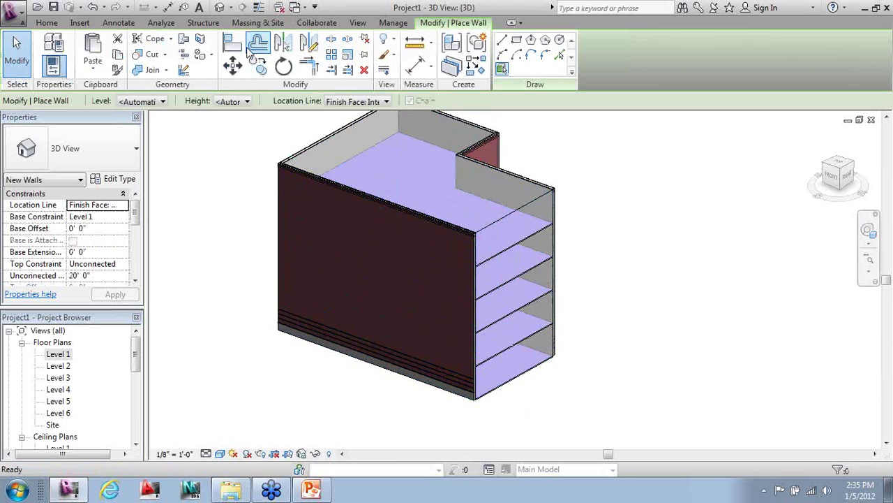
pyautogui.click(90, 148)
pyautogui.scroll(-5, 195, 314)
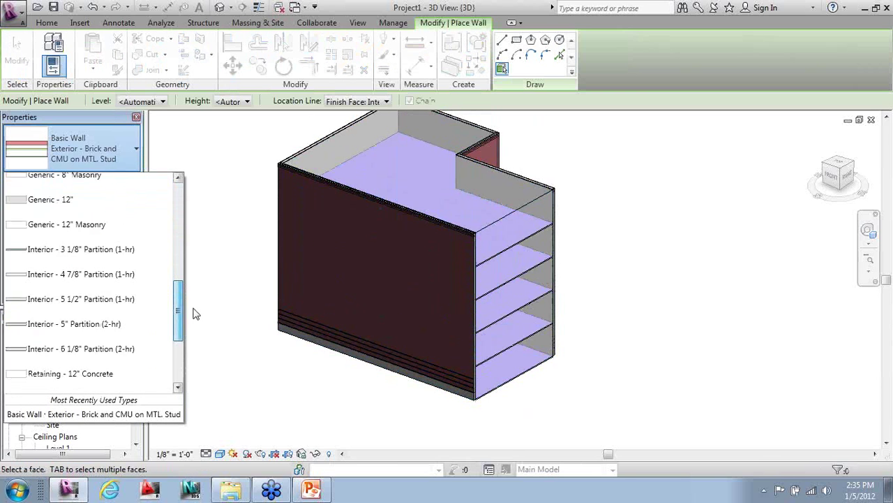
pyautogui.scroll(-3, 196, 314)
pyautogui.press('Escape')
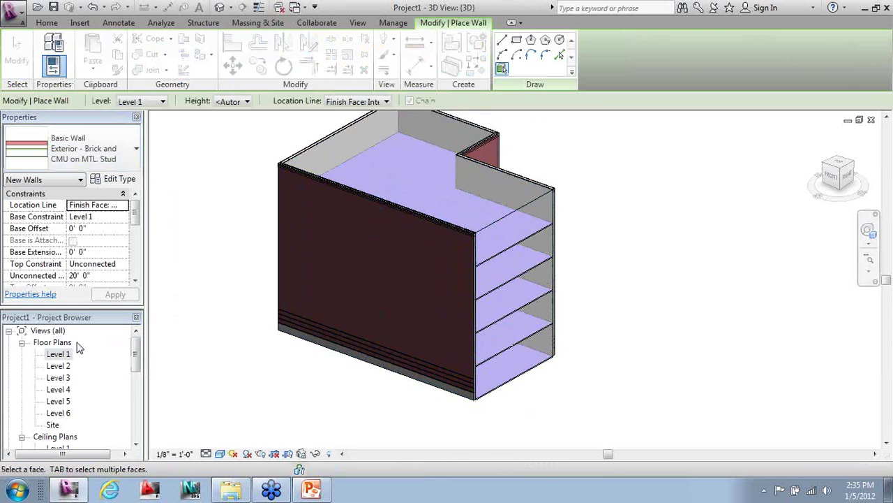
pyautogui.click(517, 219)
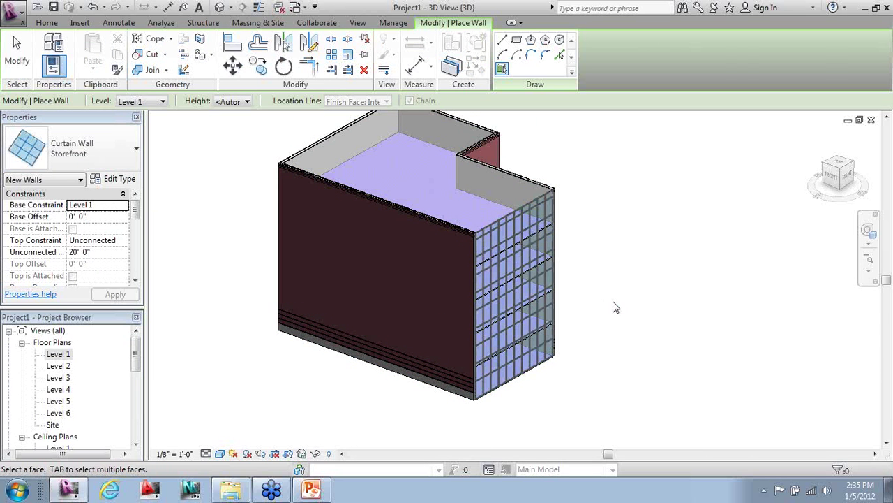
pyautogui.click(17, 52)
# - Orbit so the storefront faces front-right, then start Roof by Face
pyautogui.keyDown('shift'); pyautogui.moveTo(684, 369); pyautogui.dragTo(490, 382, button='middle'); pyautogui.keyUp('shift')
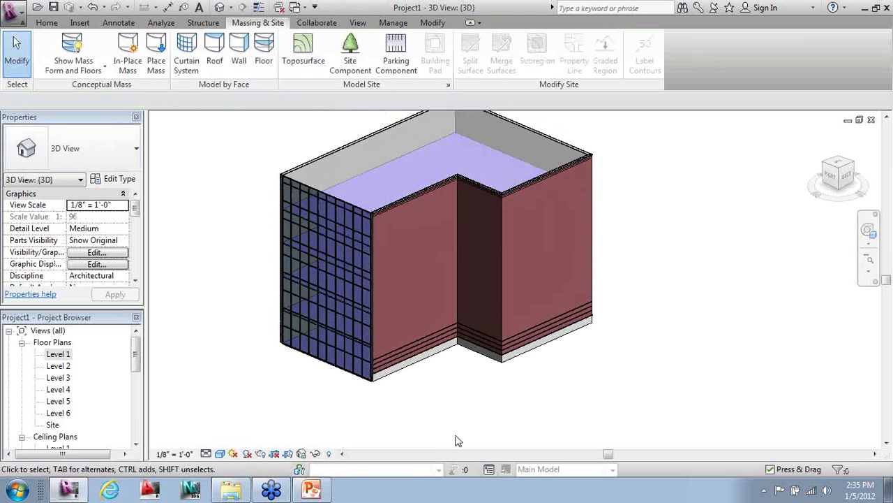
pyautogui.keyDown('shift'); pyautogui.moveTo(454, 440); pyautogui.dragTo(586, 398, button='middle'); pyautogui.keyUp('shift')
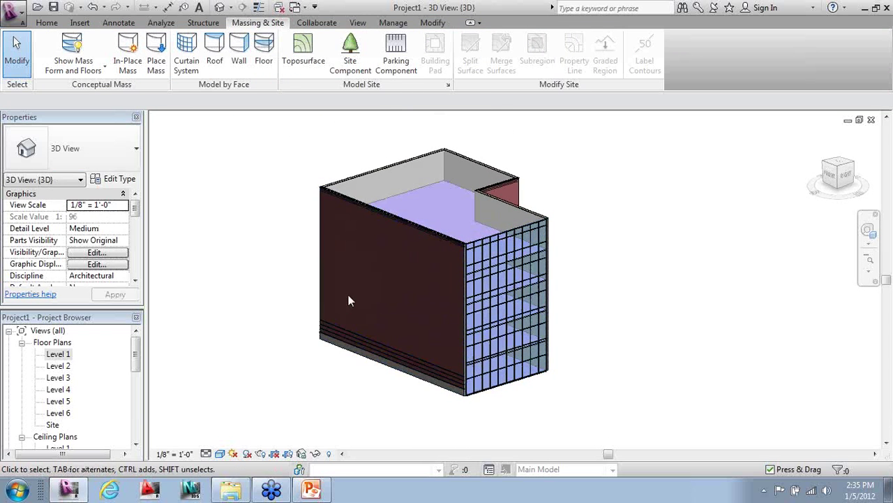
pyautogui.click(212, 48)
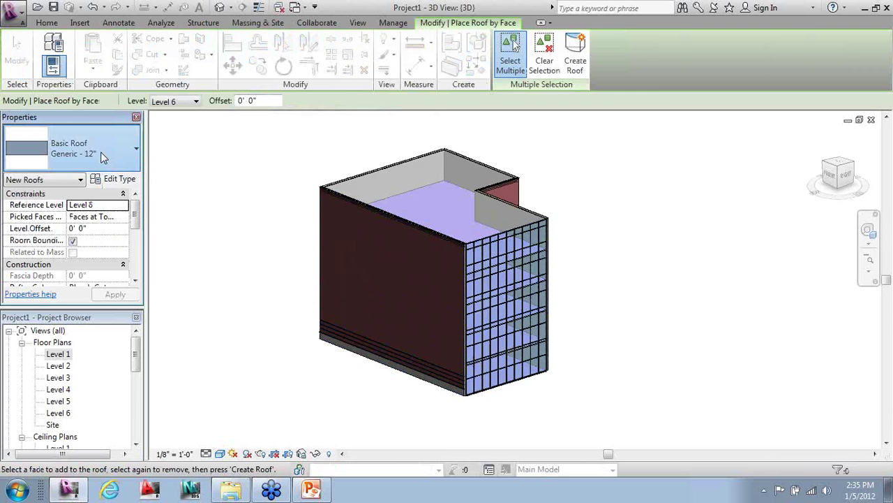
# - Create a Steel Truss - Insulation on Metal Deck - EPDM roof on the mass's top face
pyautogui.click(101, 151)
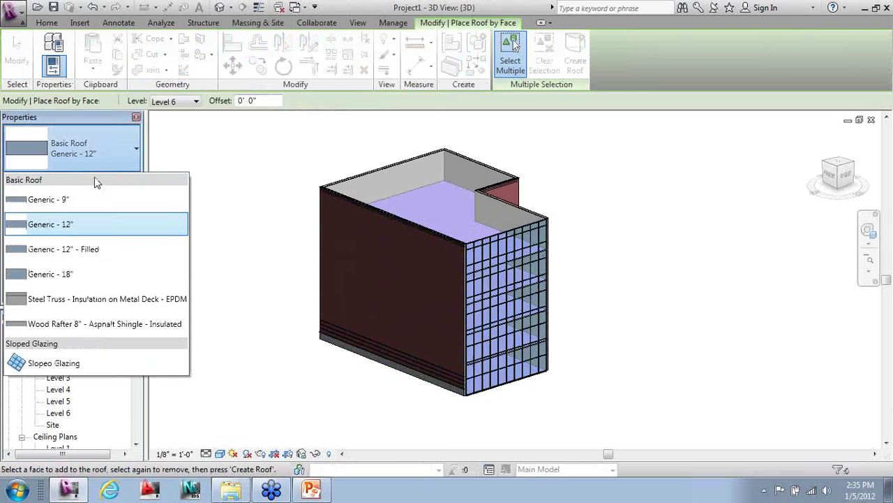
pyautogui.click(69, 299)
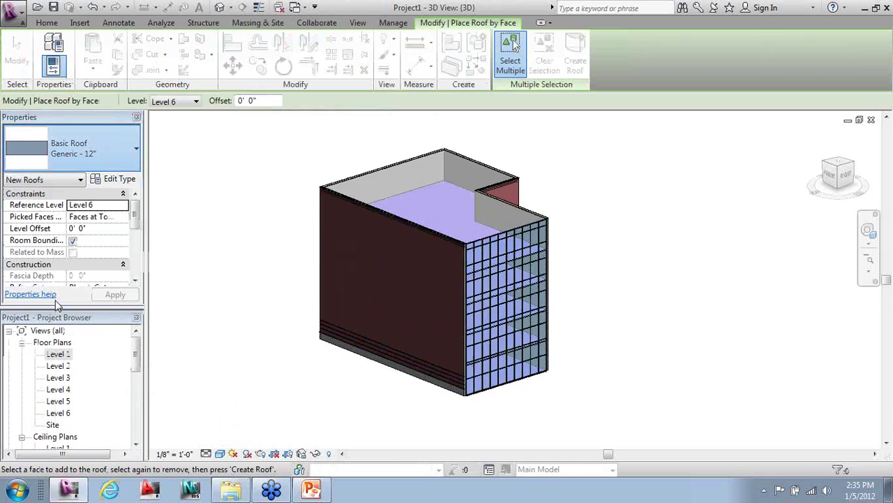
pyautogui.click(383, 170)
pyautogui.click(574, 53)
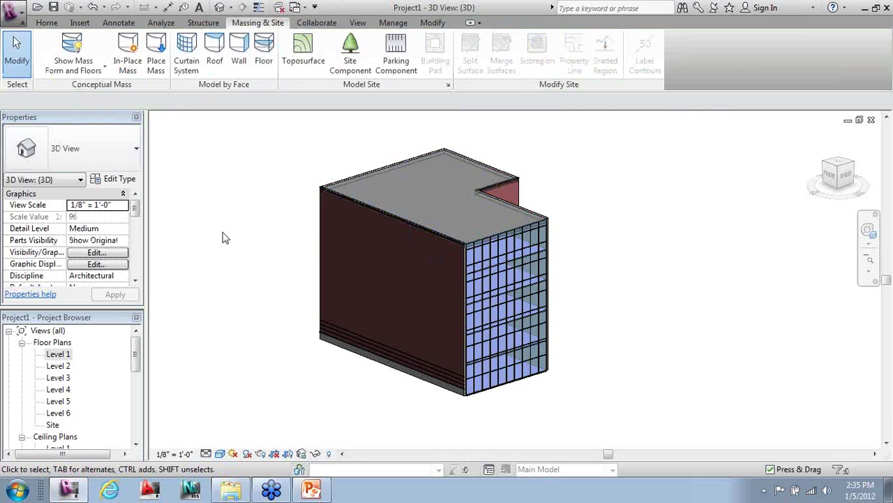
# - Orbit to inspect the finished roof, then open the Level 1 floor plan
pyautogui.keyDown('shift'); pyautogui.moveTo(259, 257); pyautogui.dragTo(726, 340, button='middle'); pyautogui.keyUp('shift')
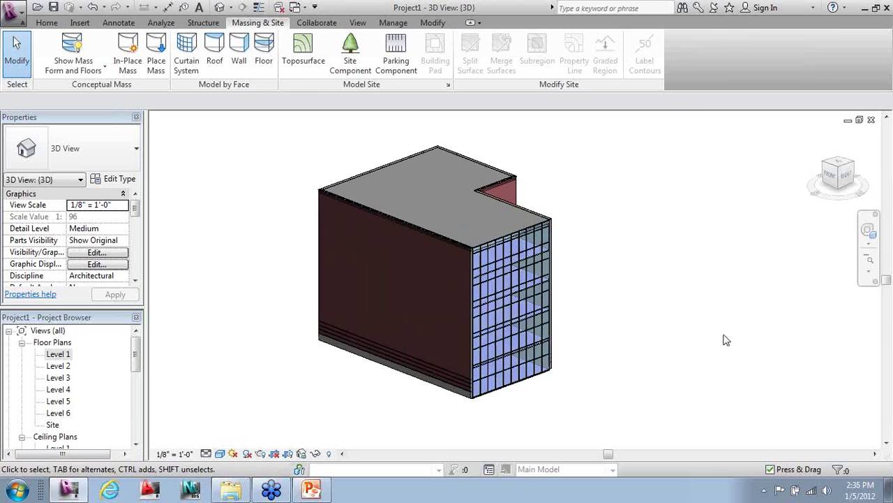
pyautogui.keyDown('shift'); pyautogui.moveTo(692, 326); pyautogui.dragTo(711, 312, button='middle'); pyautogui.keyUp('shift')
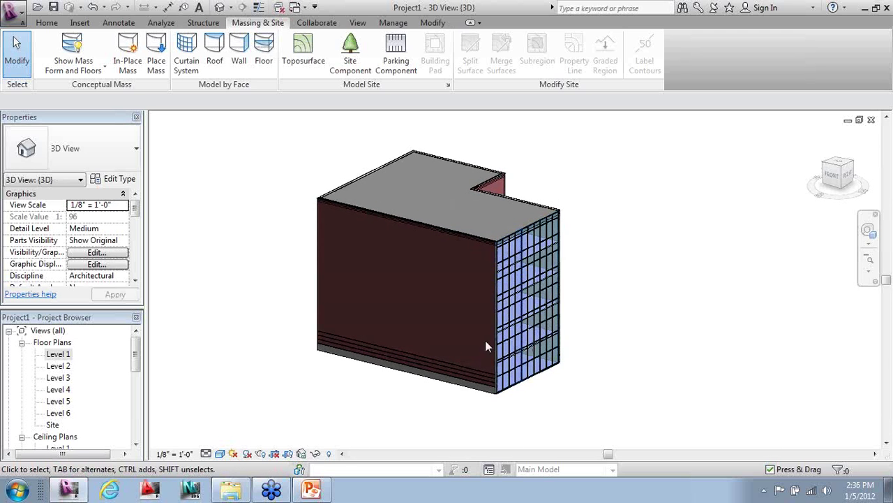
pyautogui.doubleClick(63, 354)
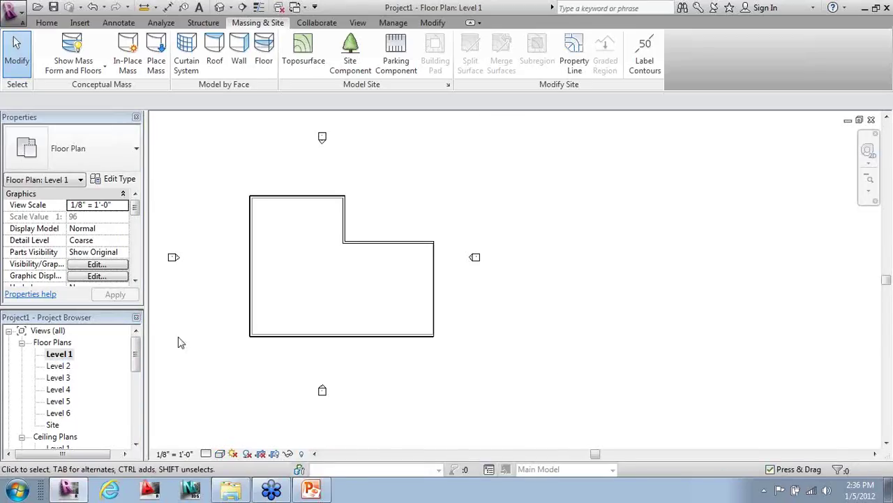
# - Zoom in on the Level 1 L-shaped plan and switch to the Home tab
pyautogui.scroll(1, 182, 319)
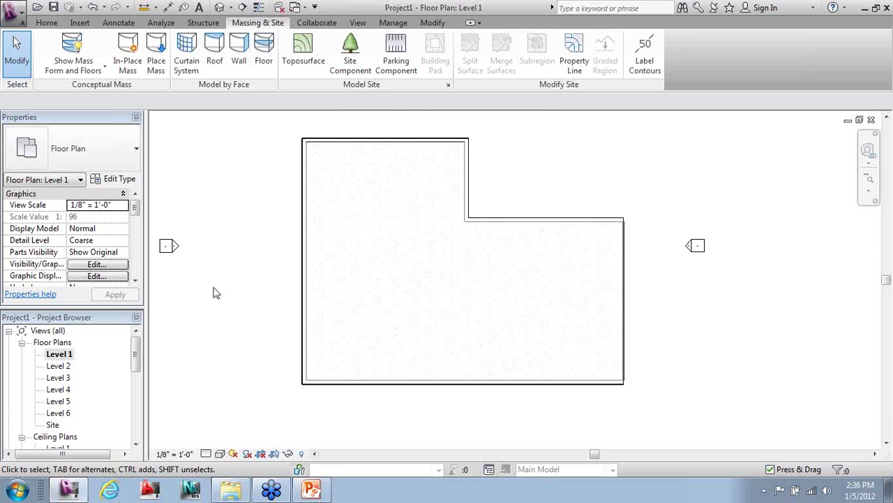
pyautogui.click(46, 23)
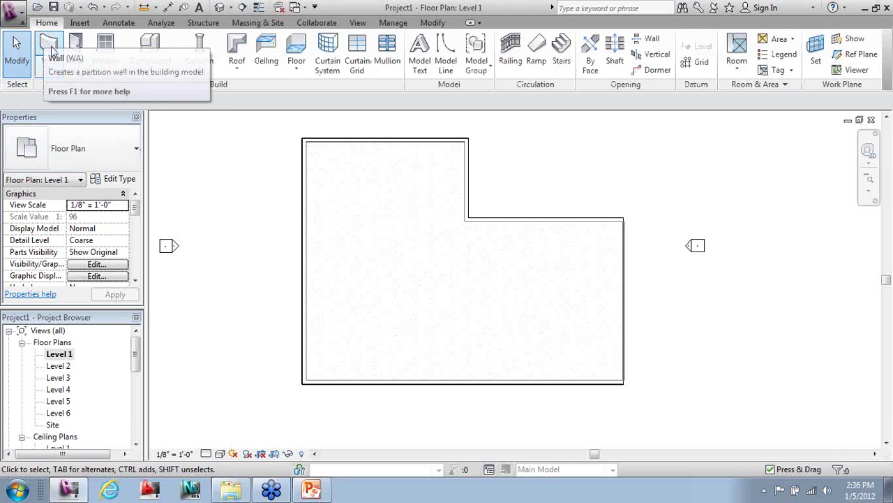
# - Set the wall type to Interior - 5 1/2" Partition (1-hr) without drawing, then go to the View tab
pyautogui.click(49, 45)
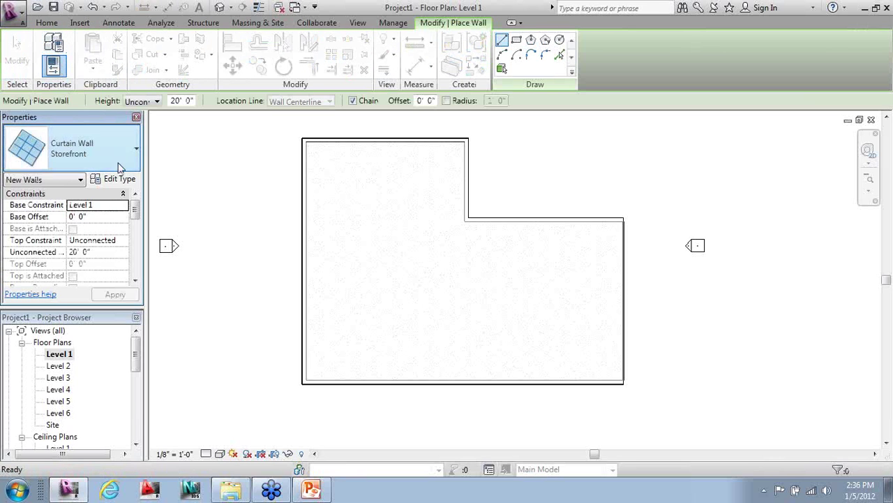
pyautogui.click(96, 155)
pyautogui.scroll(2, 180, 322)
pyautogui.scroll(1, 180, 323)
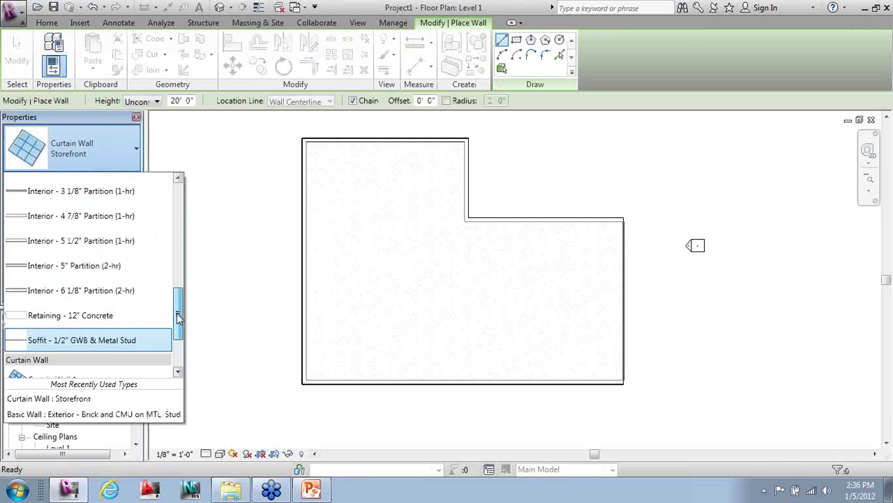
pyautogui.click(81, 238)
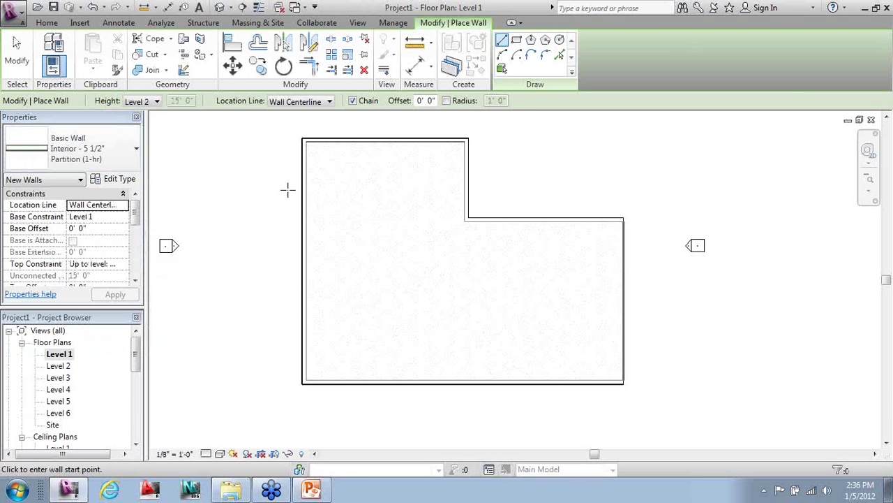
pyautogui.scroll(5, 295, 167)
pyautogui.scroll(1, 307, 124)
pyautogui.scroll(-1, 247, 295)
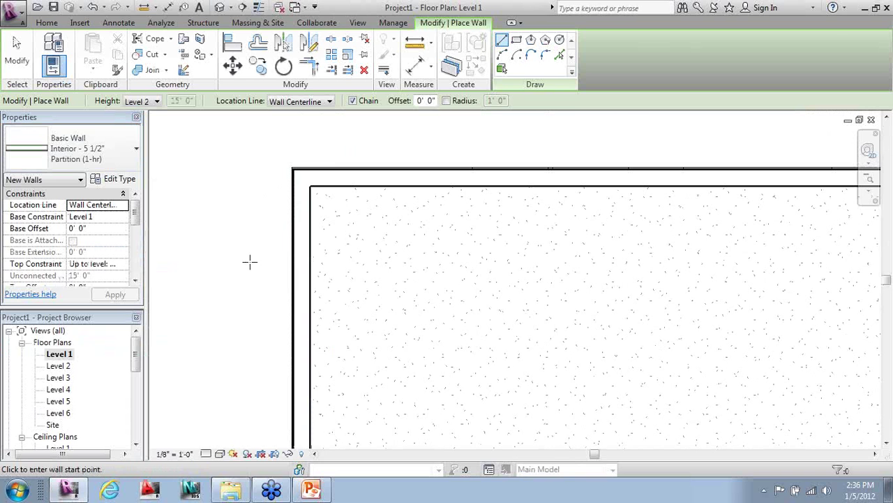
pyautogui.press('Escape')
pyautogui.scroll(3, 341, 157)
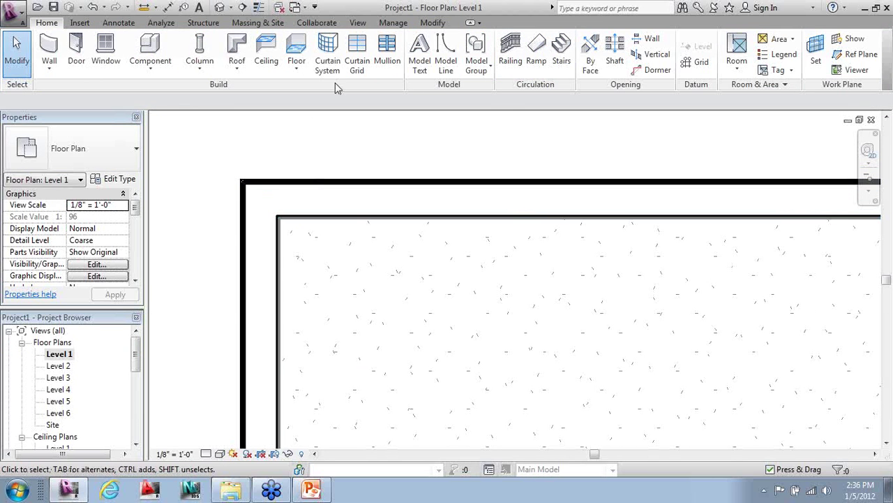
pyautogui.click(358, 23)
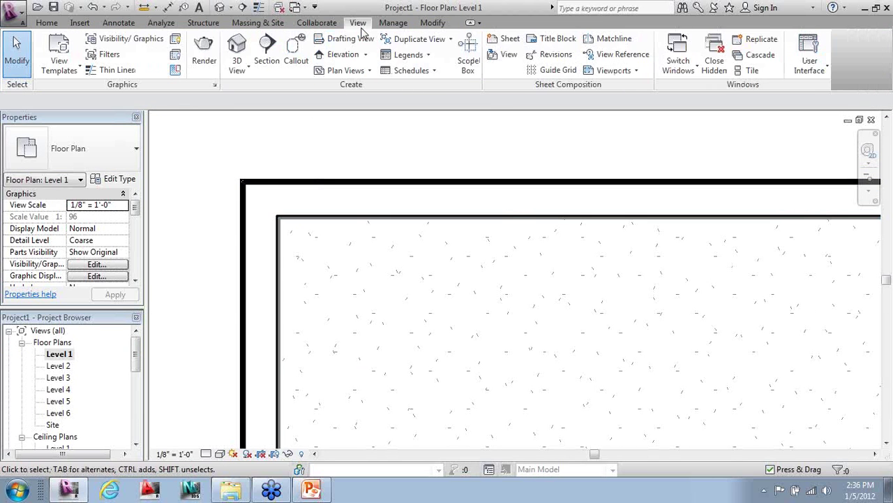
# - Turn on Thin Lines and set the Level 1 plan's detail level to Fine, then reposition the view
pyautogui.click(117, 71)
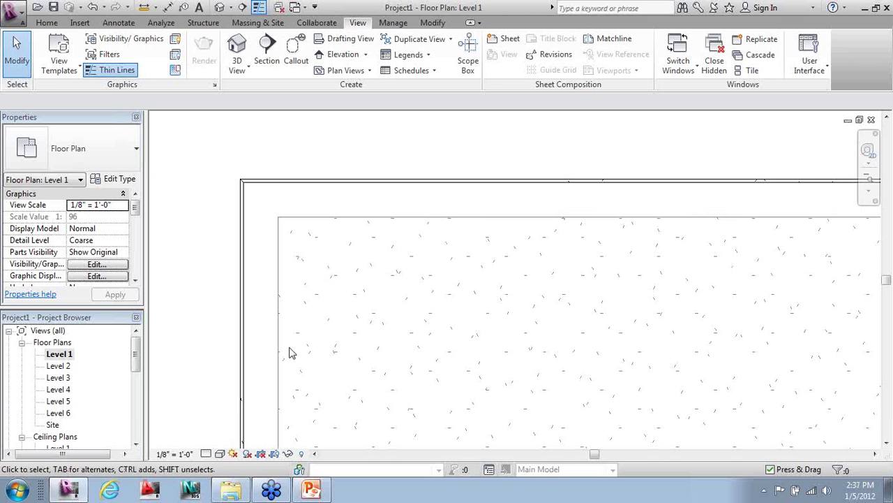
pyautogui.click(204, 455)
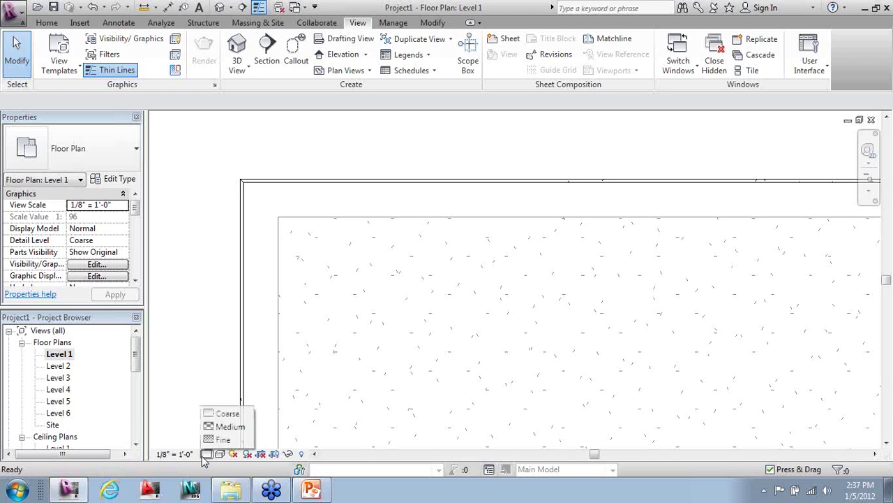
pyautogui.click(222, 440)
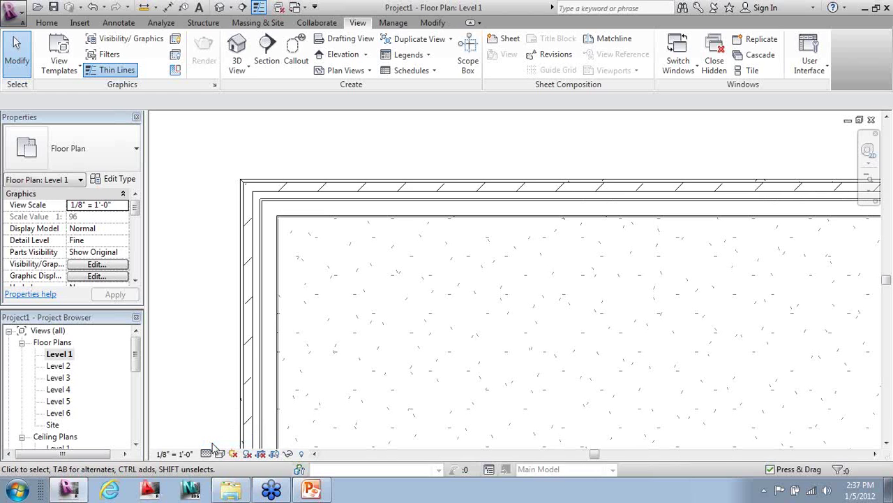
pyautogui.moveTo(273, 359); pyautogui.dragTo(253, 183, button='middle')
pyautogui.scroll(-3, 254, 183)
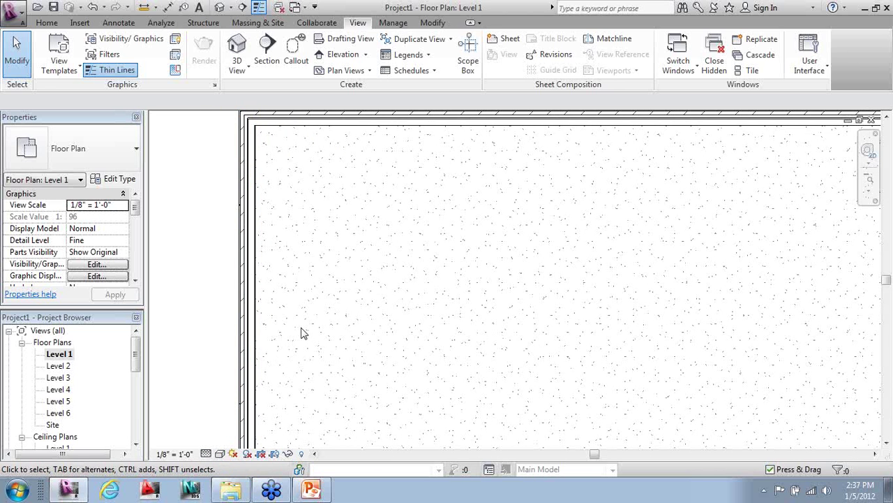
pyautogui.scroll(-2, 301, 333)
pyautogui.moveTo(300, 334); pyautogui.dragTo(317, 316, button='middle')
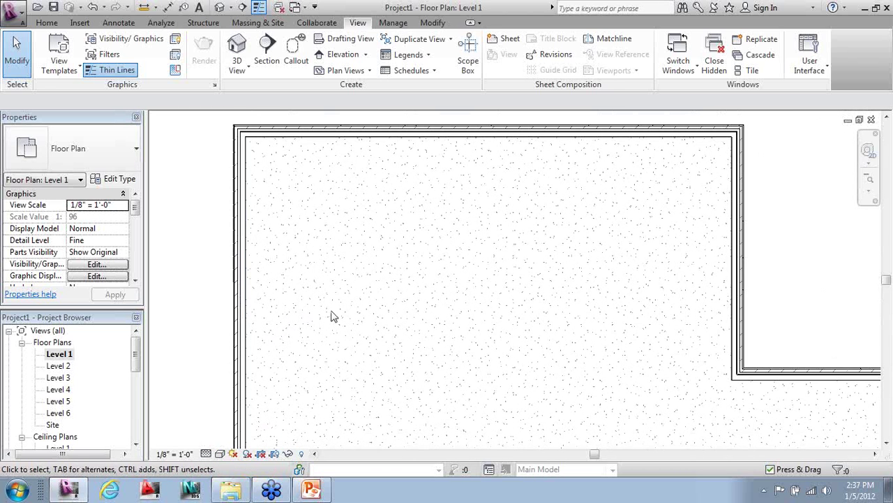
# - With Location Line at Finish Face: Exterior, draw a partition from the L's inner corner to the west wall
pyautogui.press('w')
pyautogui.press('a')
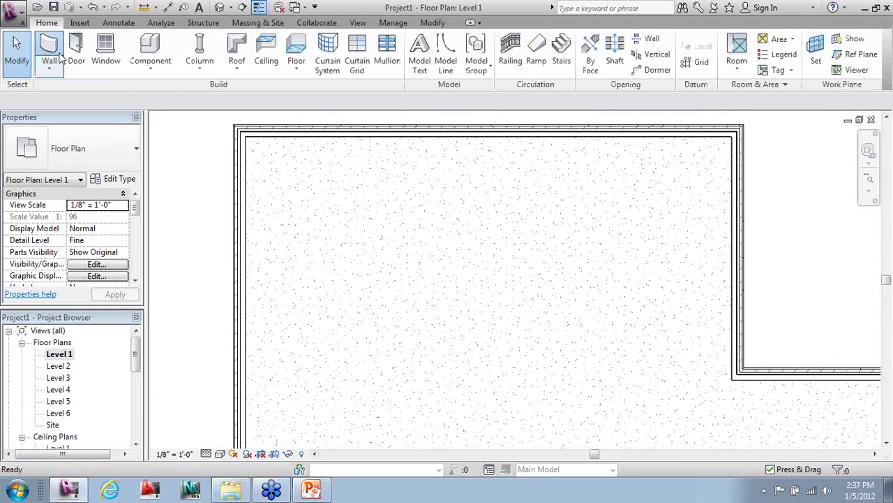
pyautogui.scroll(3, 735, 391)
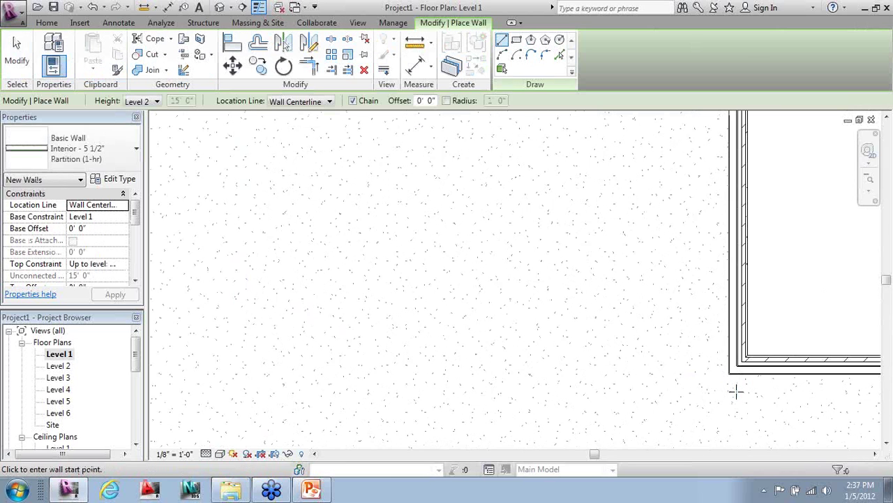
pyautogui.scroll(2, 770, 380)
pyautogui.click(313, 102)
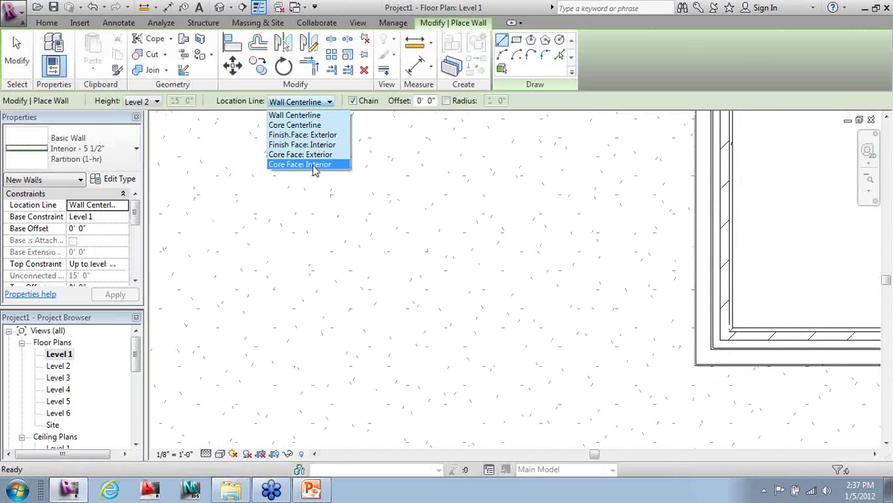
pyautogui.click(310, 135)
pyautogui.scroll(3, 712, 374)
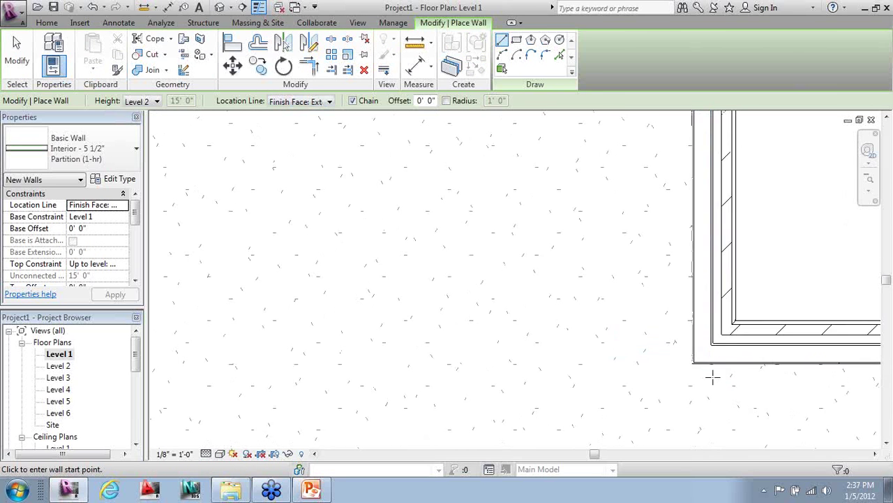
pyautogui.click(674, 344)
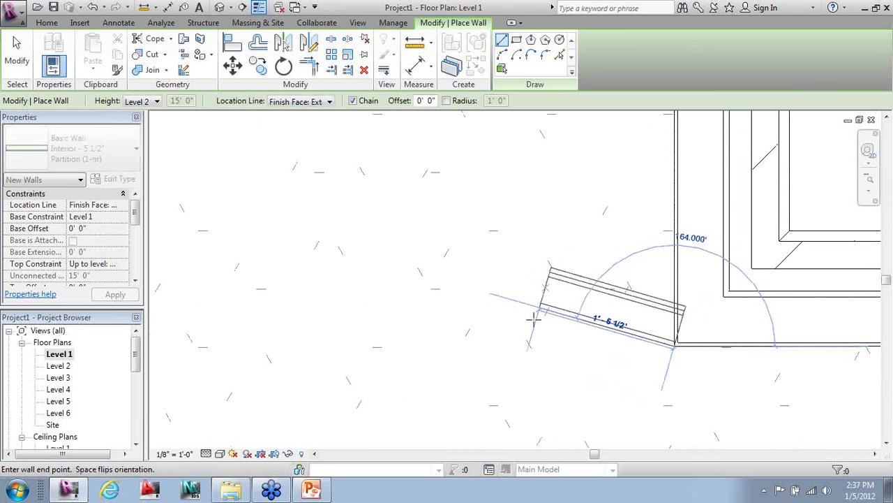
pyautogui.scroll(-6, 719, 370)
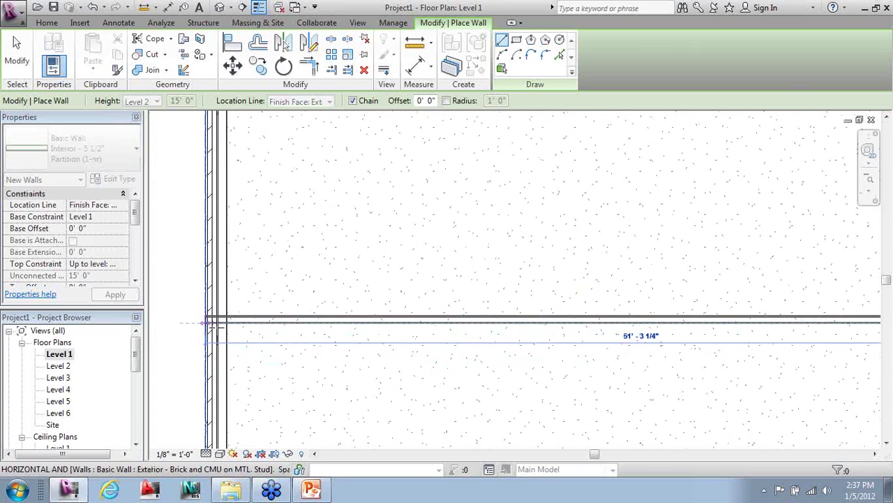
pyautogui.click(214, 324)
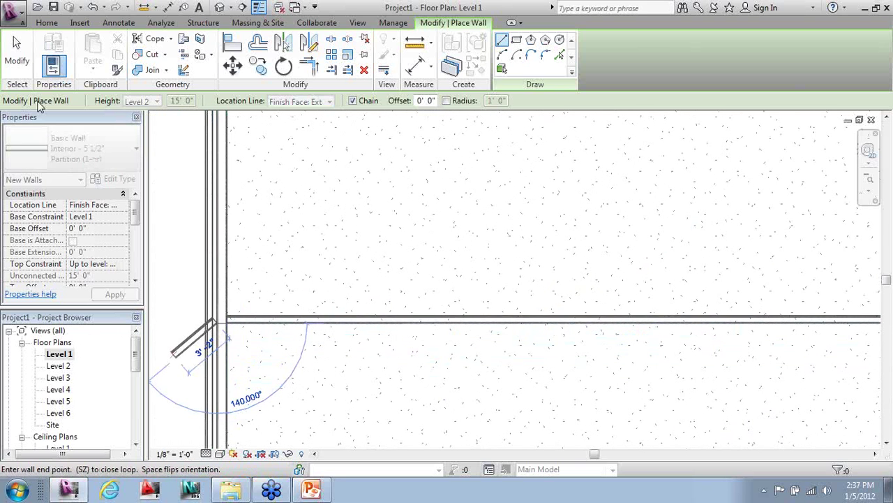
pyautogui.press('Escape')
pyautogui.press('Escape')
# - Draw two vertical partitions from the top wall down to the bottom wall, forming the corridor
pyautogui.scroll(5, 209, 314)
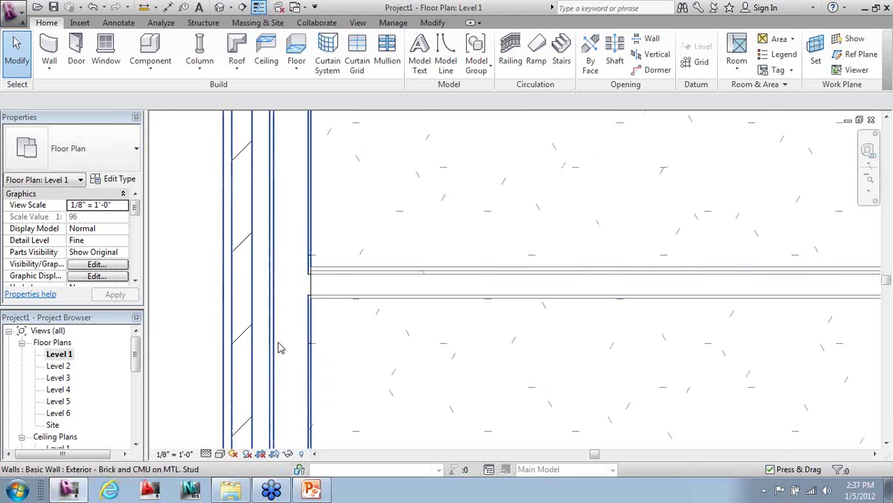
pyautogui.scroll(-3, 189, 314)
pyautogui.scroll(-6, 365, 351)
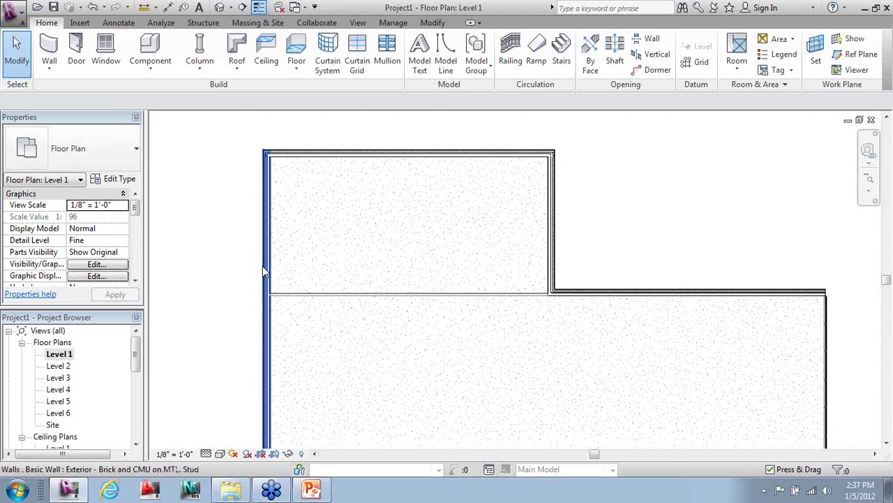
pyautogui.scroll(1, 370, 169)
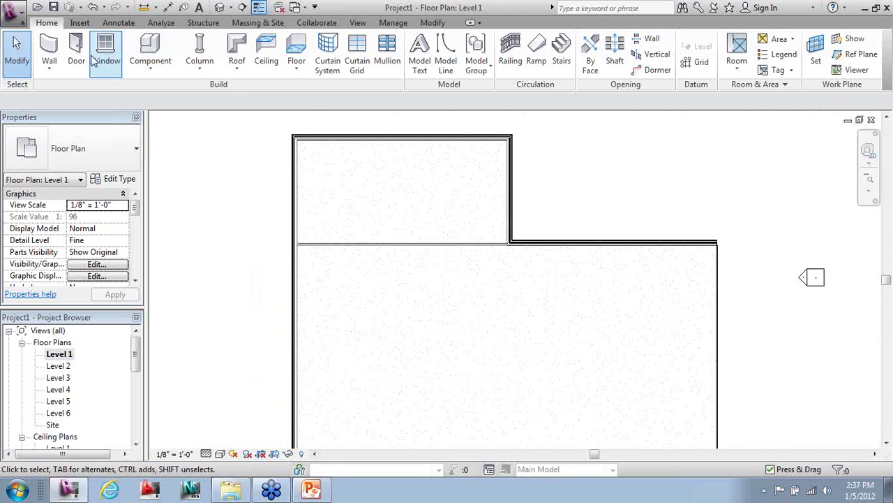
pyautogui.click(49, 49)
pyautogui.click(379, 137)
pyautogui.scroll(-2, 381, 195)
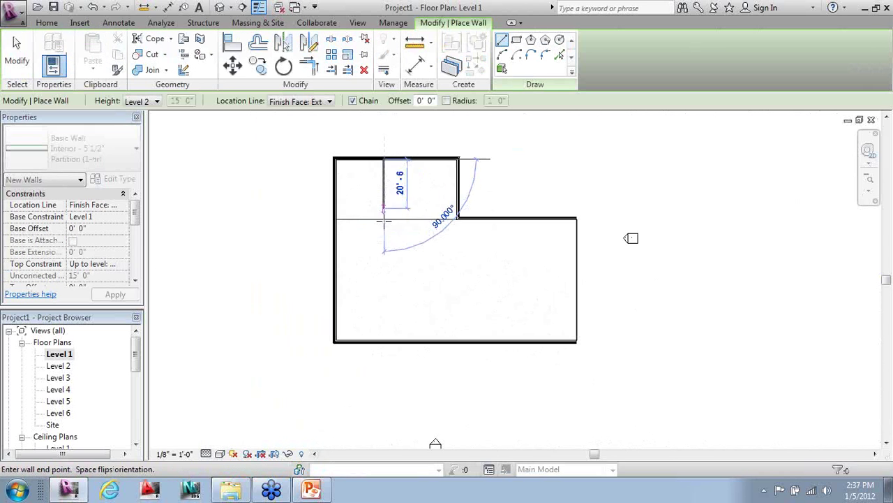
pyautogui.click(383, 335)
pyautogui.press('Escape')
pyautogui.click(403, 161)
pyautogui.click(404, 341)
pyautogui.press('Escape')
# - Draw a partition east from the corridor wall and down to the bottom wall, then extend it up to the upper wall
pyautogui.click(404, 267)
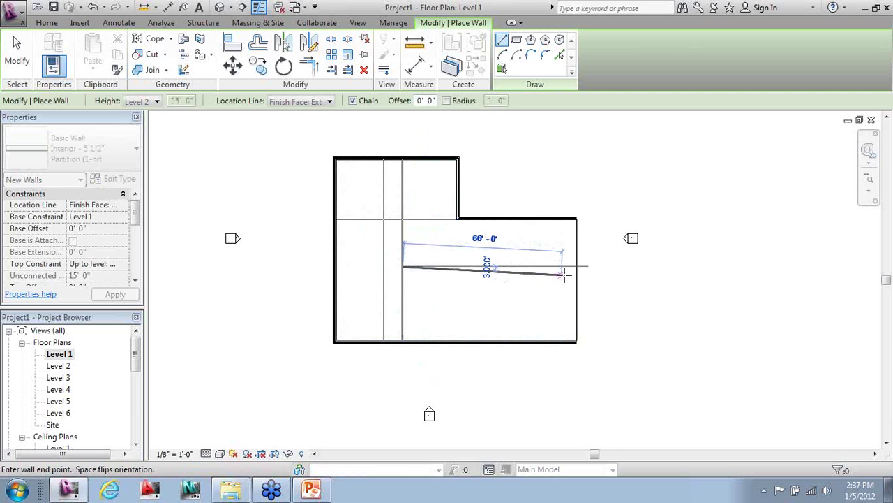
pyautogui.click(513, 267)
pyautogui.click(514, 343)
pyautogui.press('Escape')
pyautogui.press('Escape')
pyautogui.click(514, 283)
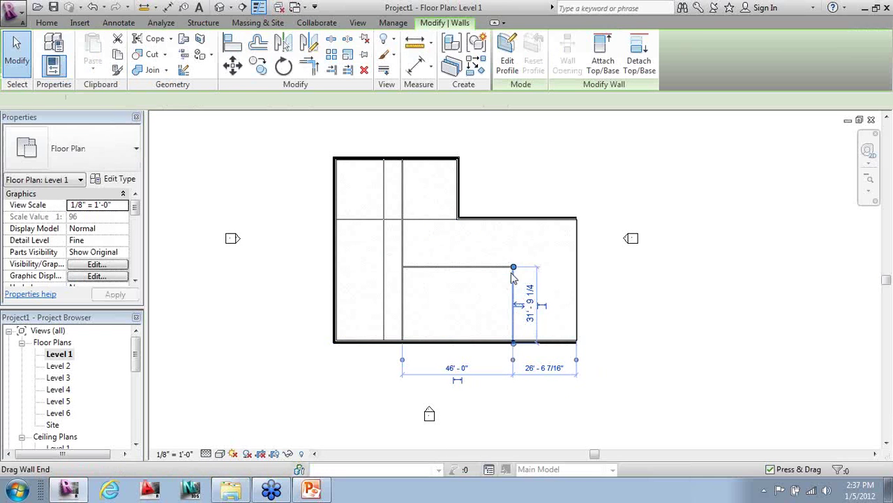
pyautogui.moveTo(514, 268); pyautogui.dragTo(514, 219)
# - Use Create Similar to add a parallel partition below the horizontal one, ending at the corridor wall
pyautogui.click(500, 242)
pyautogui.click(494, 268)
pyautogui.rightClick(493, 268)
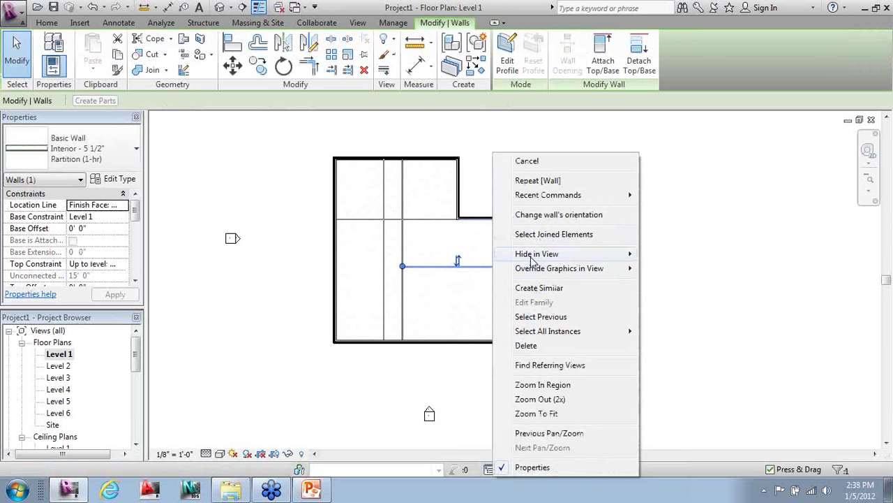
pyautogui.click(526, 288)
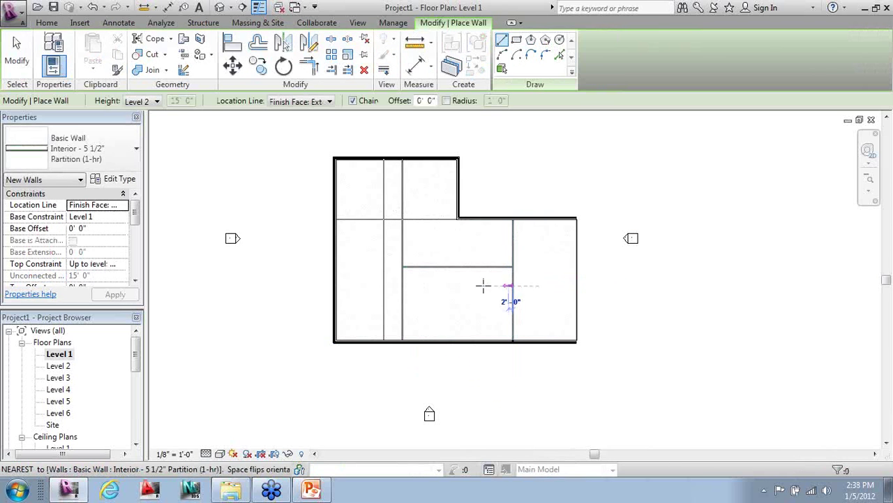
pyautogui.click(514, 285)
pyautogui.click(403, 286)
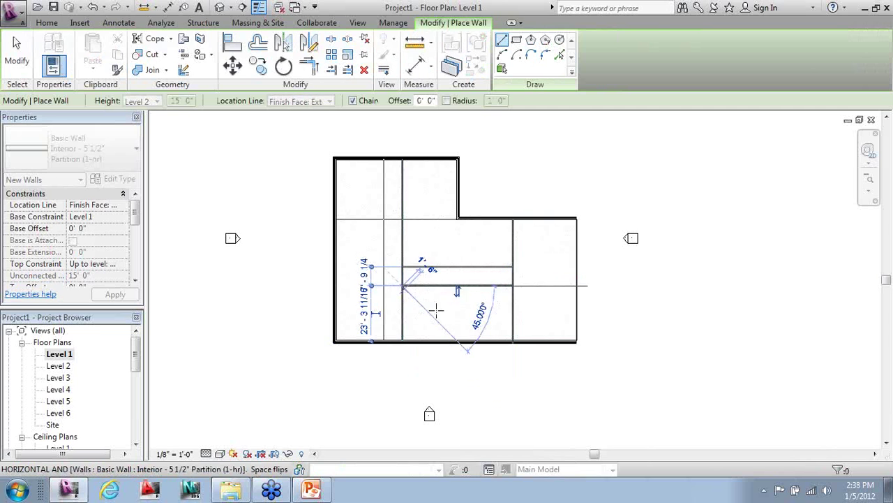
pyautogui.press('Escape')
pyautogui.press('Escape')
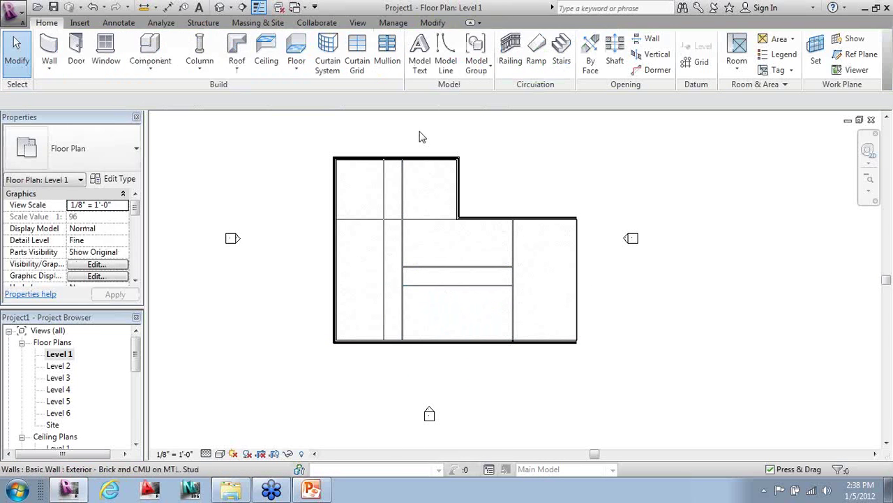
pyautogui.click(432, 24)
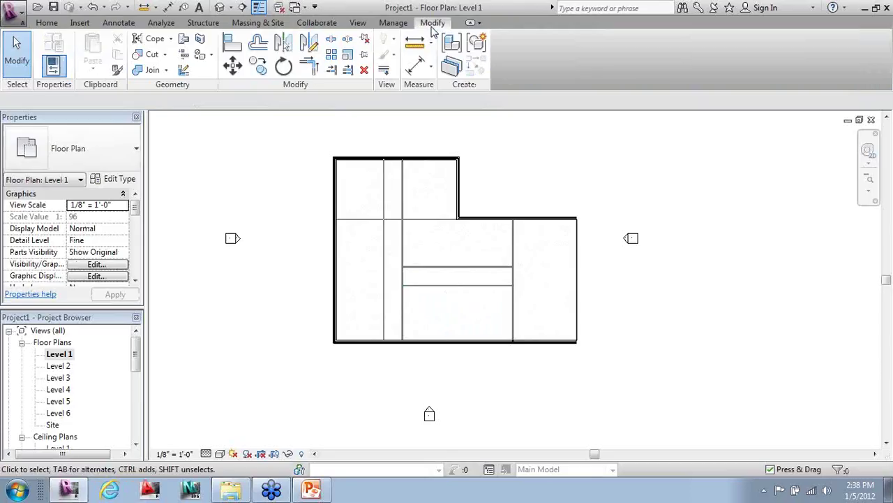
# - Split the vertical corridor partition at two points and shorten the lower piece to the horizontal wall
pyautogui.click(331, 39)
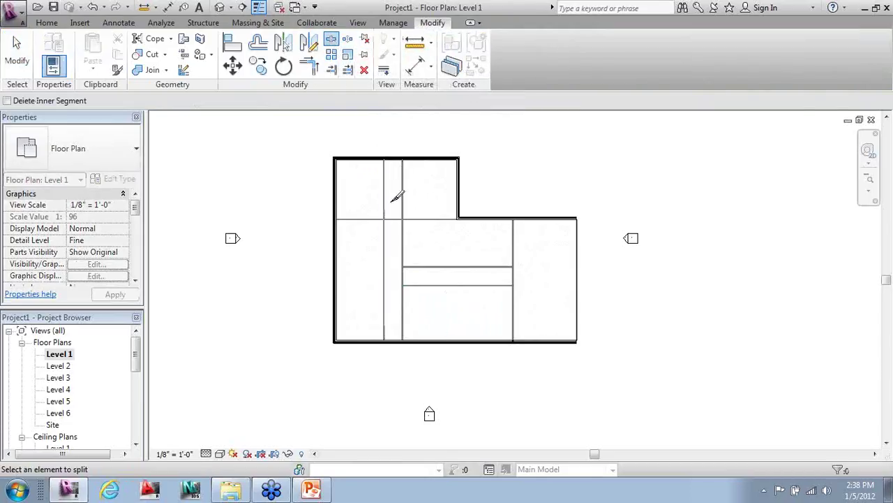
pyautogui.click(389, 238)
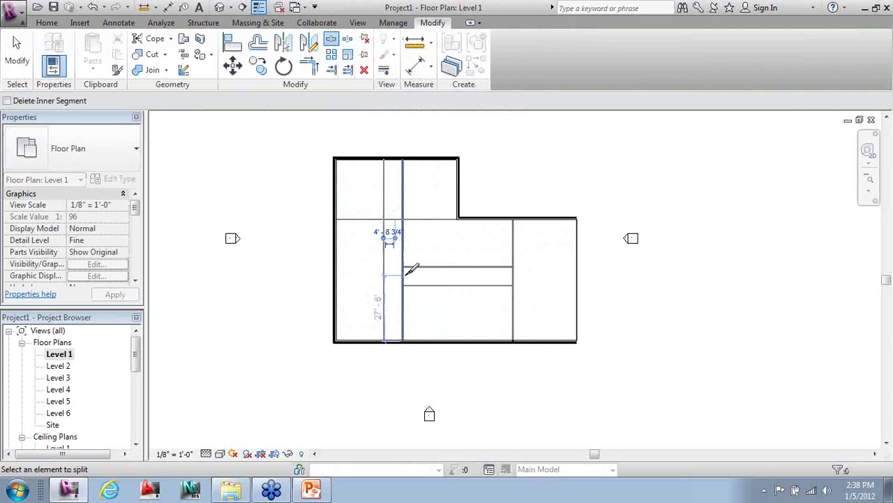
pyautogui.click(407, 275)
pyautogui.press('Escape')
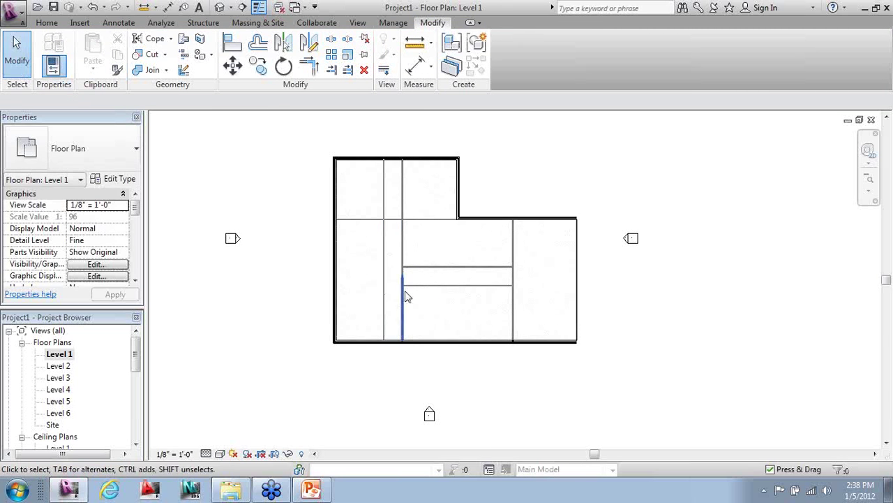
pyautogui.scroll(3, 403, 293)
pyautogui.scroll(2, 404, 293)
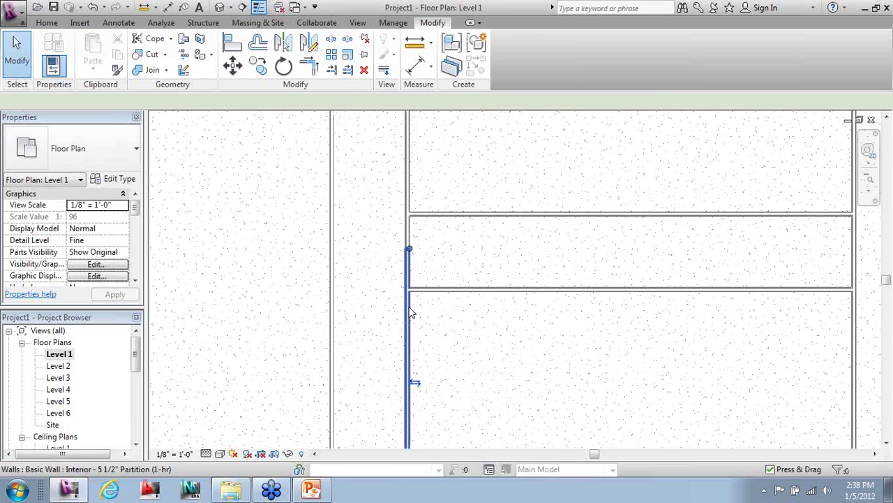
pyautogui.click(410, 313)
pyautogui.moveTo(409, 248); pyautogui.dragTo(412, 291)
pyautogui.click(433, 319)
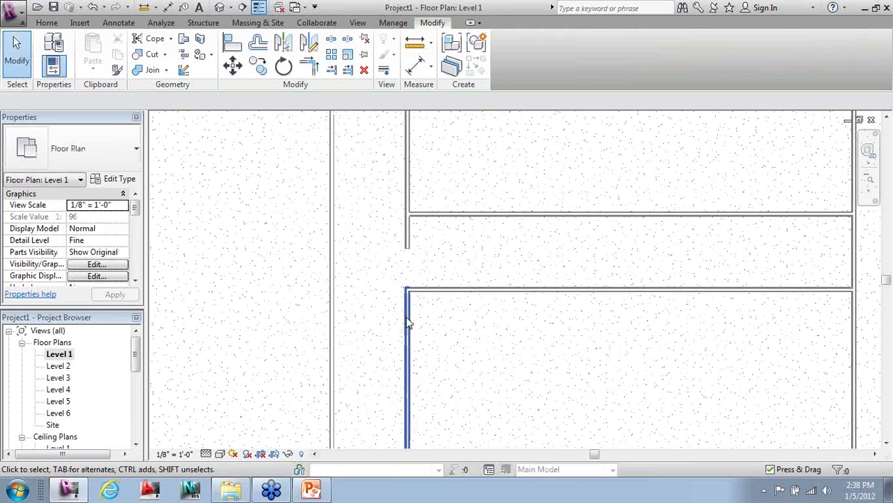
# - Join the vertical and horizontal corridor walls into a corner with Trim/Extend to Corner
pyautogui.scroll(5, 412, 293)
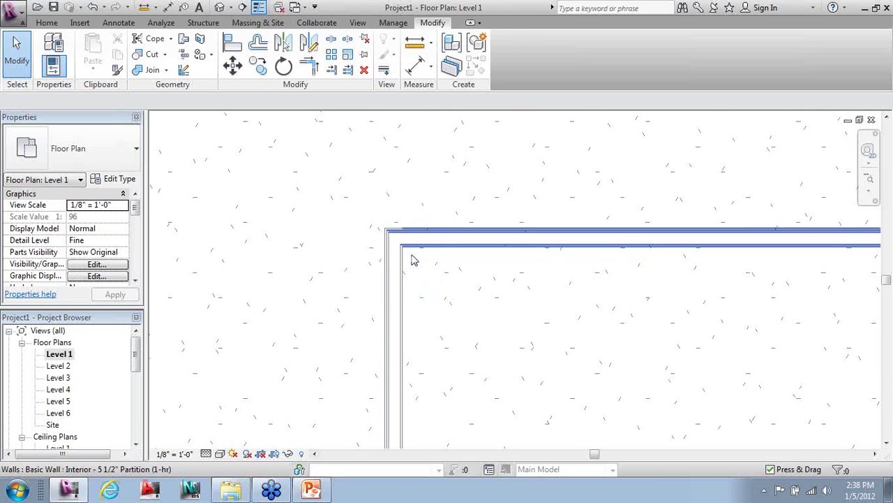
pyautogui.scroll(-3, 437, 374)
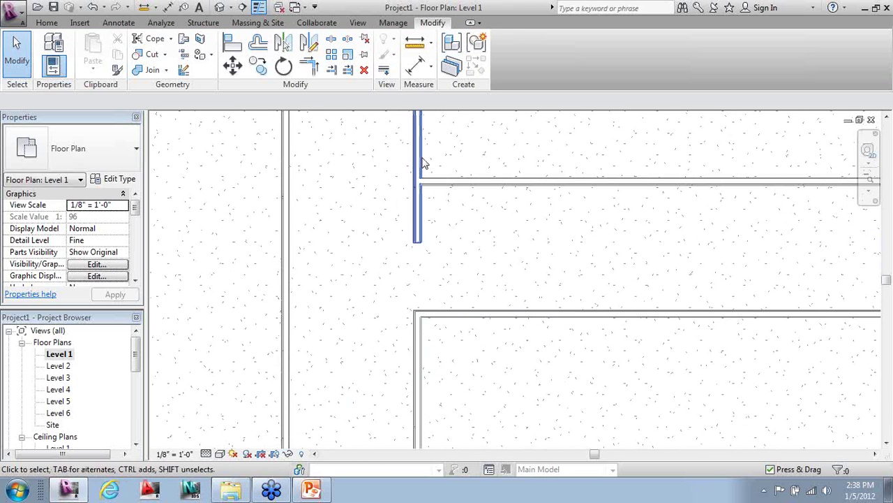
pyautogui.click(308, 66)
pyautogui.click(418, 139)
pyautogui.click(443, 184)
pyautogui.moveTo(470, 351); pyautogui.dragTo(373, 246, button='middle')
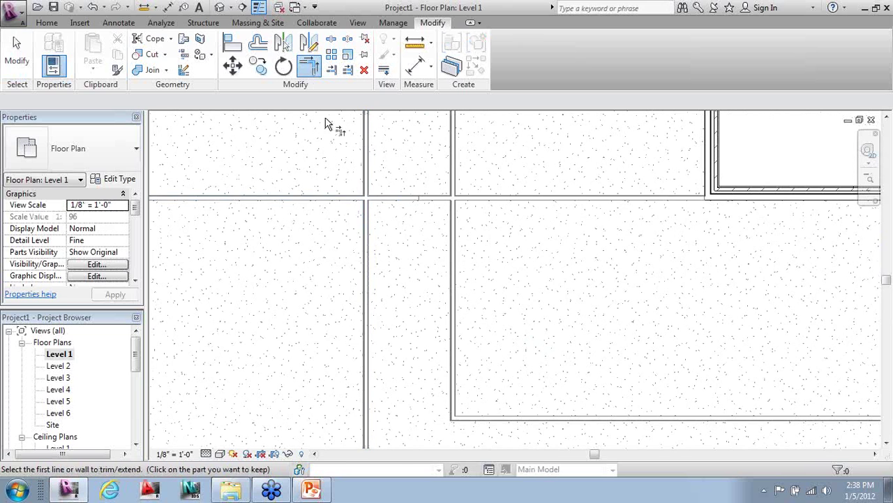
# - Trim two horizontal wall stubs back to the vertical corridor walls with Trim/Extend Single
pyautogui.click(332, 70)
pyautogui.click(363, 232)
pyautogui.click(355, 201)
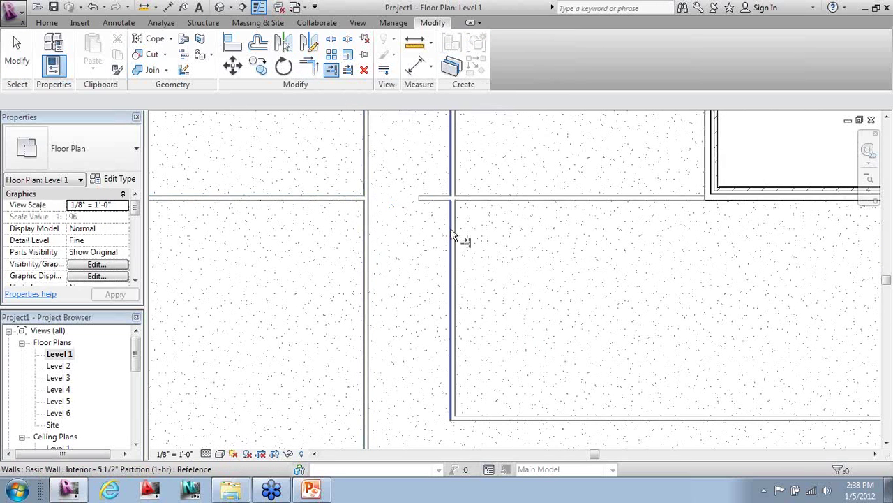
pyautogui.click(452, 236)
pyautogui.click(462, 203)
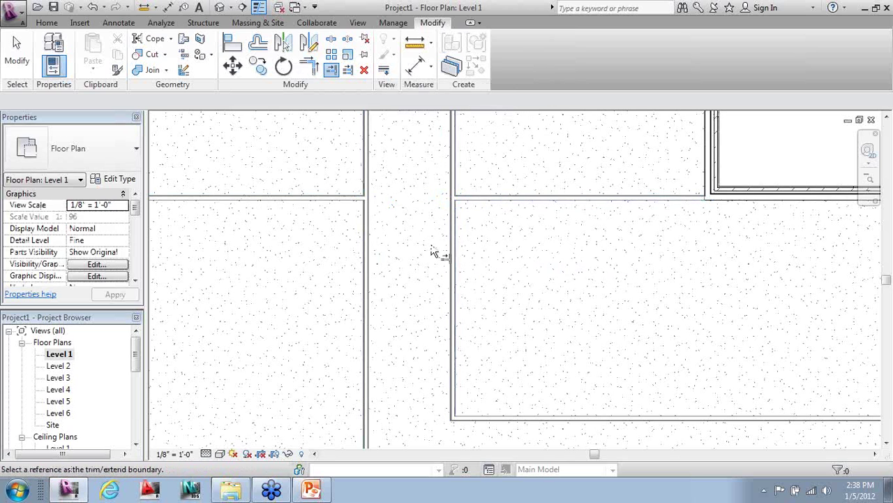
pyautogui.scroll(-2, 450, 282)
pyautogui.scroll(-3, 450, 292)
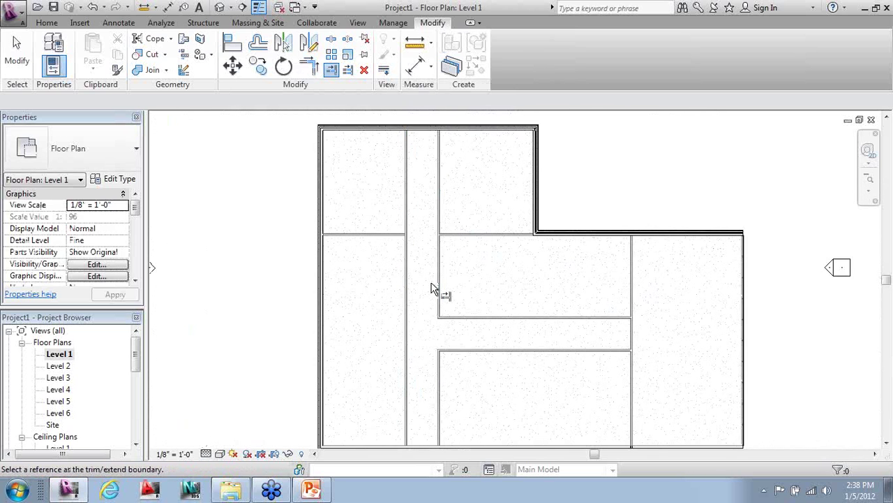
pyautogui.press('Escape')
pyautogui.scroll(-1, 439, 251)
# - Copy the short left-wing wall twice downward to divide the left wing into four rooms
pyautogui.click(381, 239)
pyautogui.scroll(1, 387, 451)
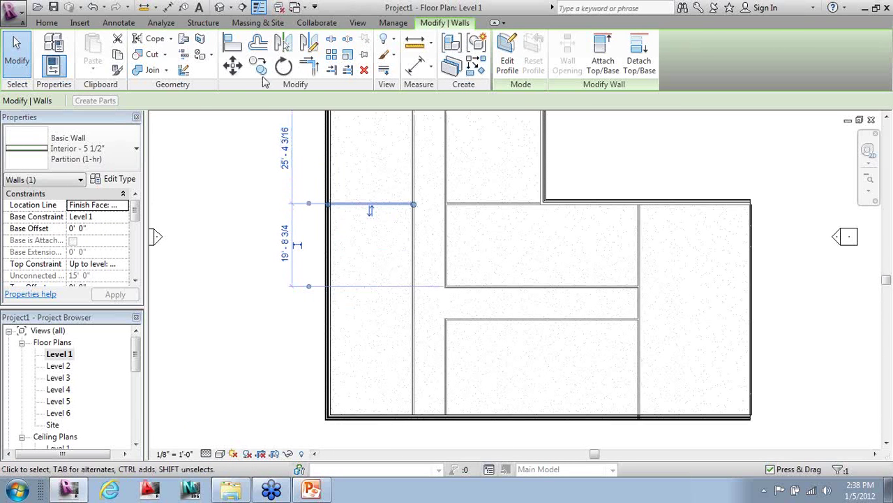
pyautogui.click(258, 66)
pyautogui.click(296, 203)
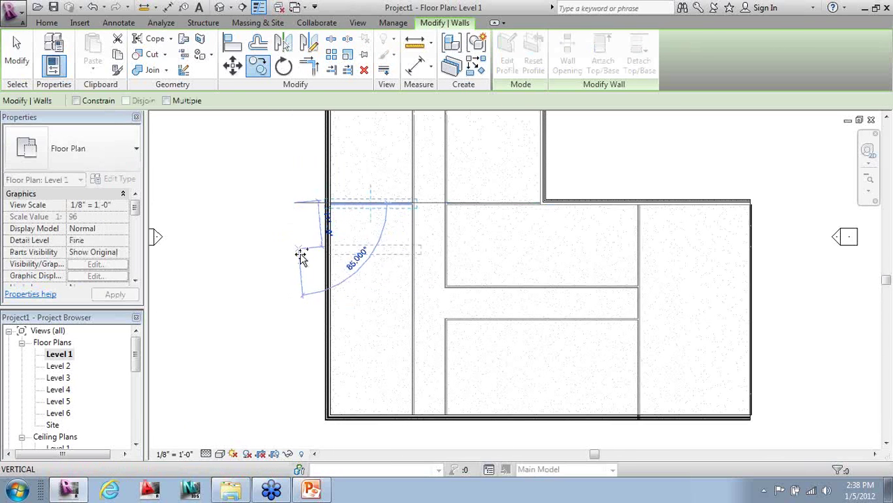
pyautogui.click(293, 291)
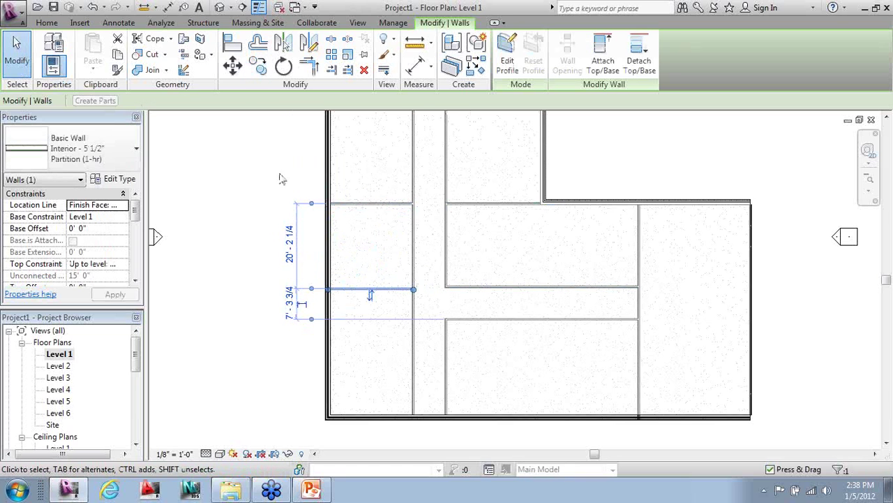
pyautogui.click(258, 66)
pyautogui.click(266, 278)
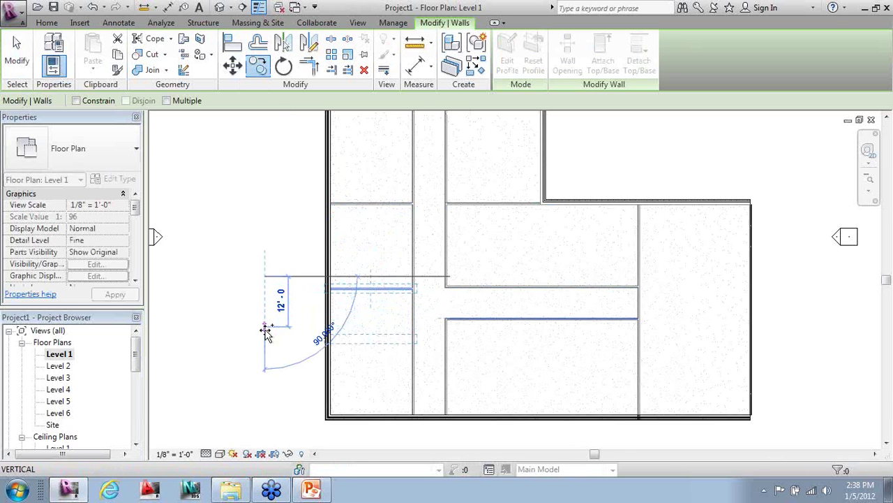
pyautogui.click(268, 349)
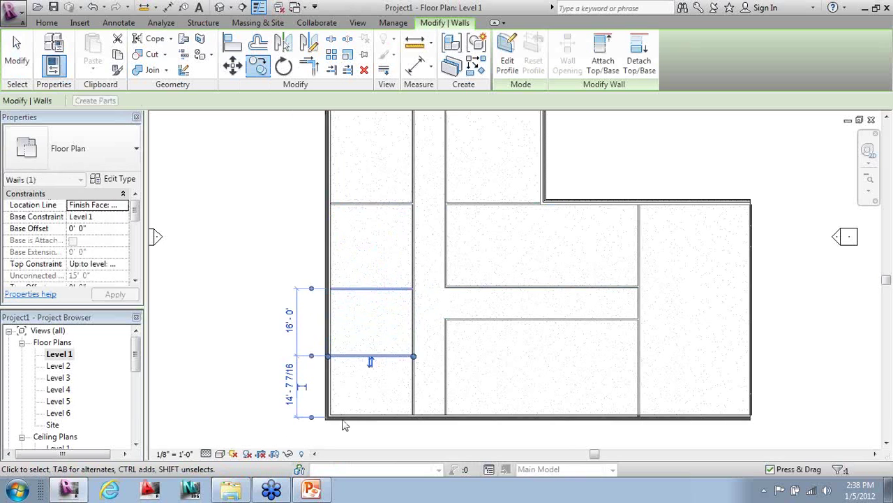
pyautogui.press('Escape')
# - Copy the lower-block vertical wall 24'-0" to the right to split that block into two rooms
pyautogui.press('c')
pyautogui.press('o')
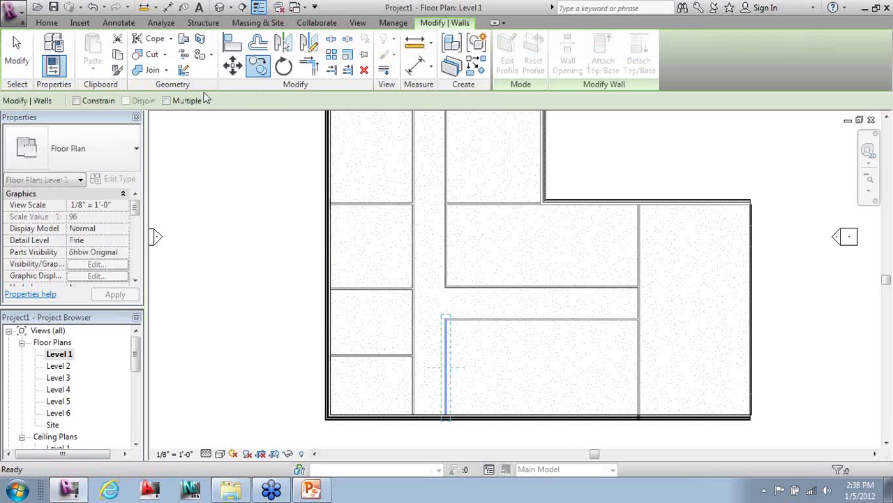
pyautogui.click(336, 444)
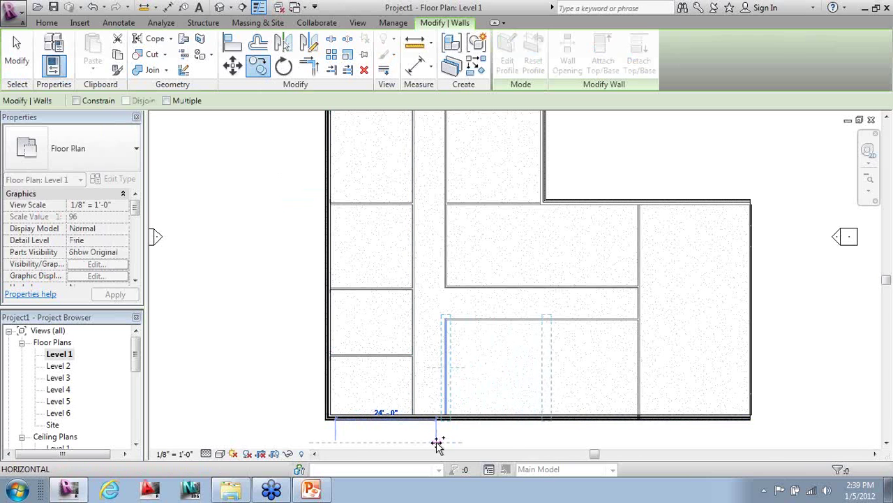
pyautogui.click(436, 445)
pyautogui.press('Escape')
pyautogui.scroll(-2, 461, 418)
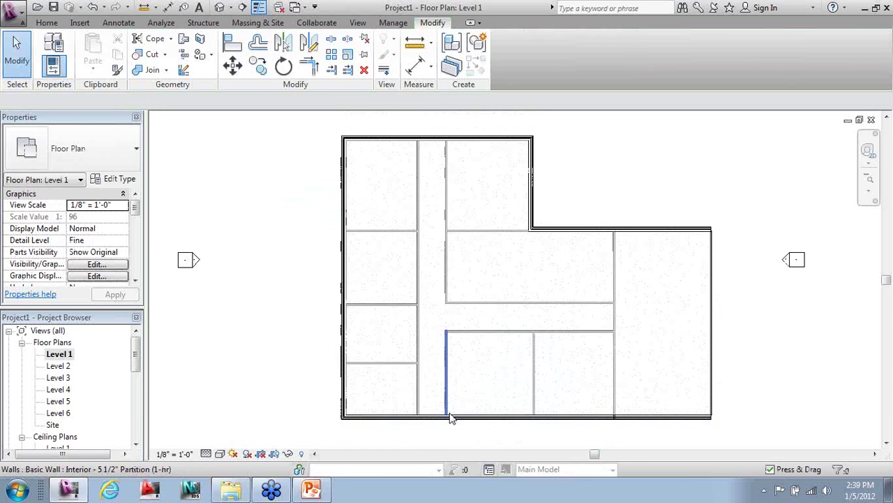
# - Mirror the new dividing wall across the corridor into the upper block and rotate it 90 degrees
pyautogui.click(523, 388)
pyautogui.scroll(2, 560, 384)
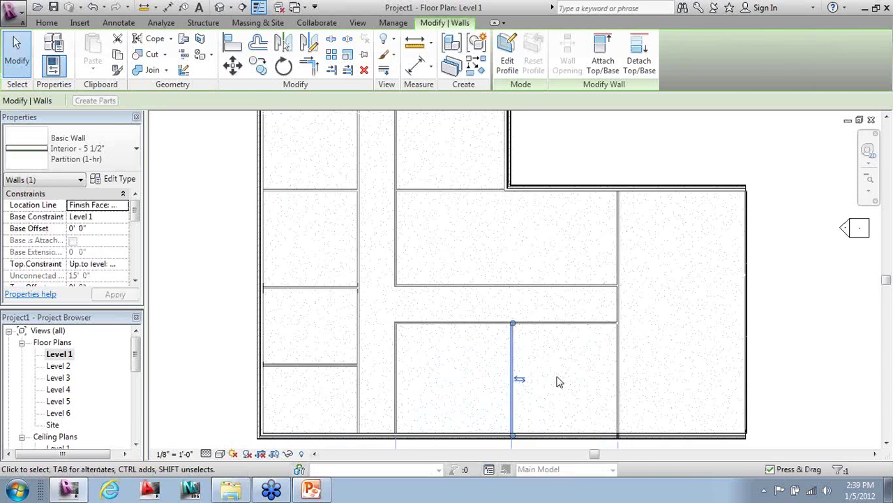
pyautogui.click(311, 48)
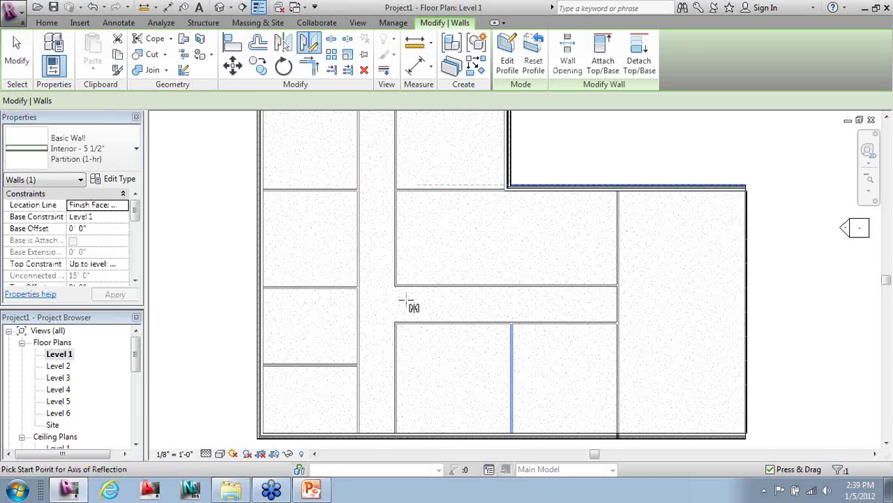
pyautogui.click(489, 309)
pyautogui.press('Escape')
pyautogui.click(508, 245)
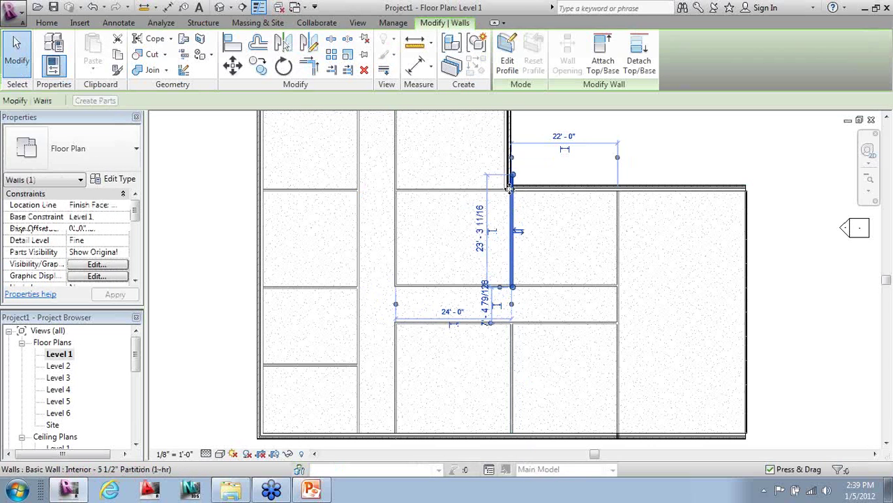
pyautogui.press('r')
pyautogui.press('o')
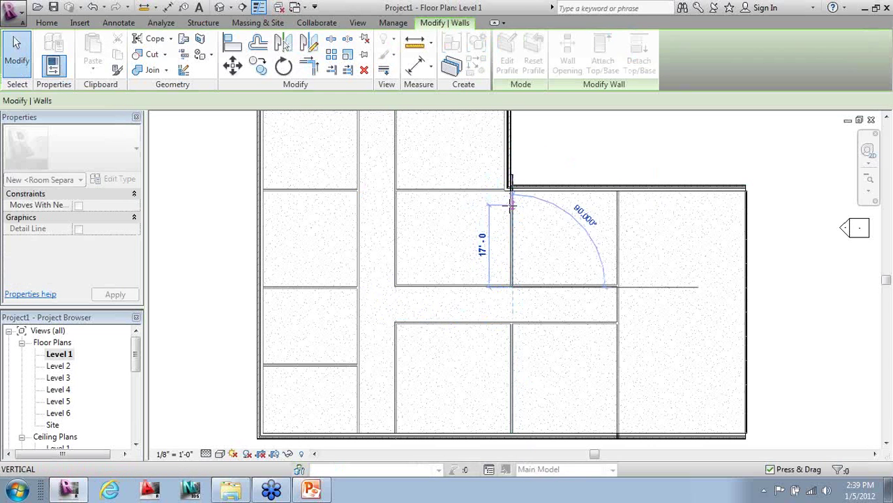
pyautogui.click(512, 203)
pyautogui.press('Escape')
# - Extend the upper-block partition's top end to the notch's exterior wall
pyautogui.scroll(2, 528, 263)
pyautogui.click(505, 293)
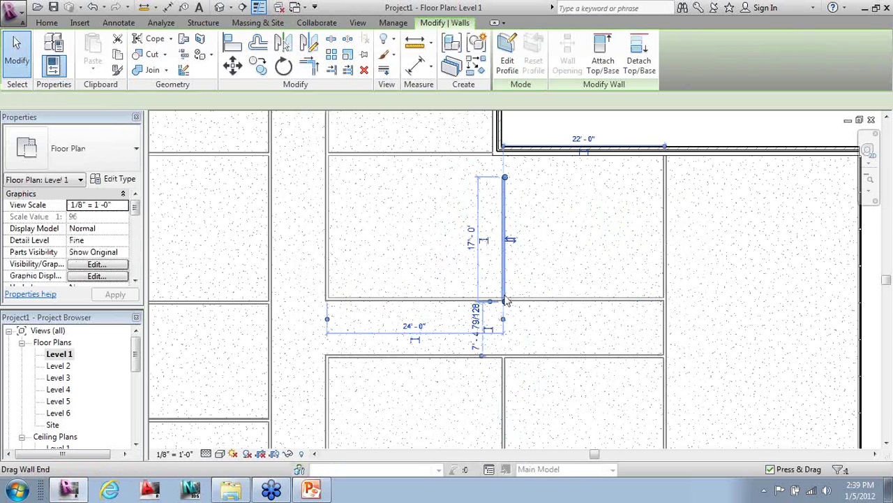
pyautogui.moveTo(505, 177); pyautogui.dragTo(504, 158)
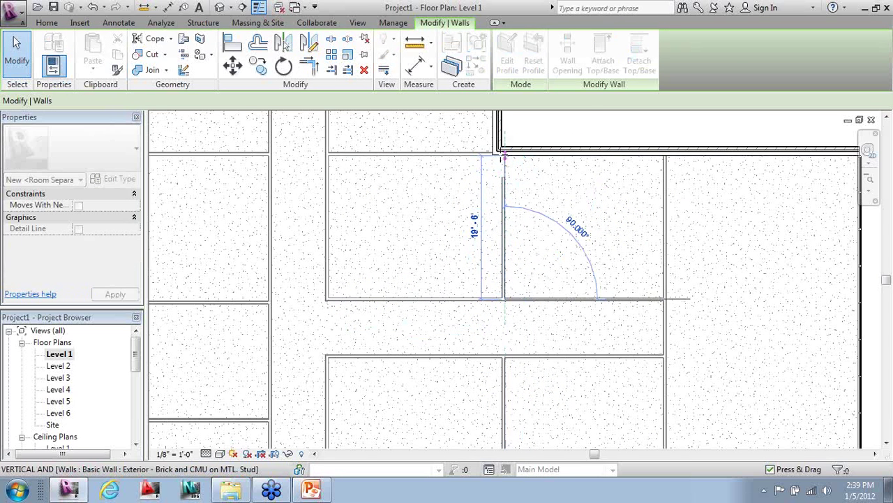
pyautogui.moveTo(502, 192); pyautogui.dragTo(502, 191)
pyautogui.press('Escape')
pyautogui.scroll(-5, 458, 273)
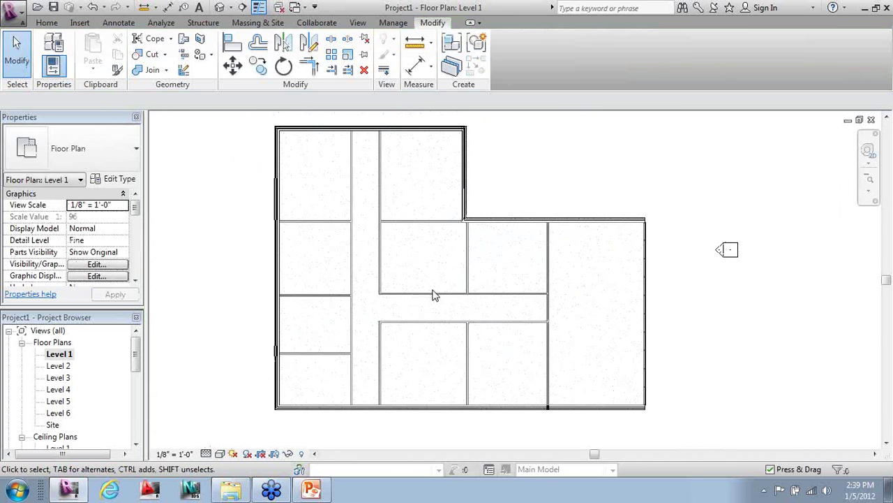
pyautogui.moveTo(388, 310); pyautogui.dragTo(416, 317, button='middle')
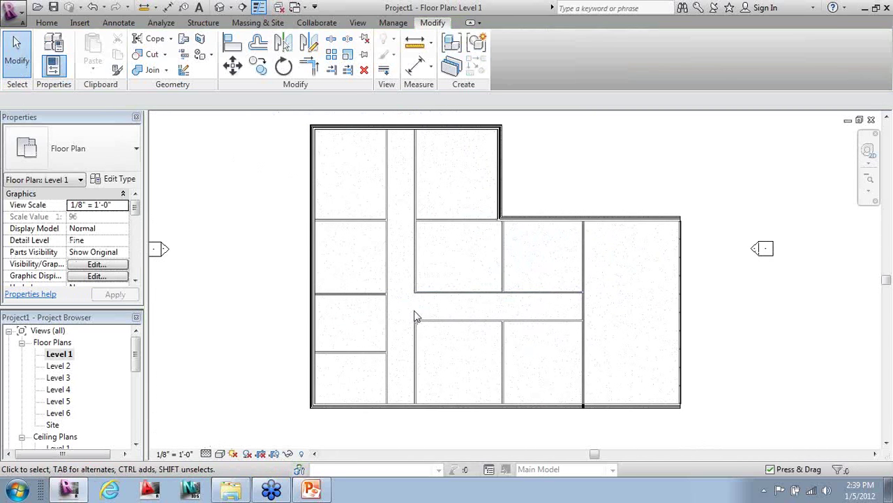
pyautogui.click(47, 23)
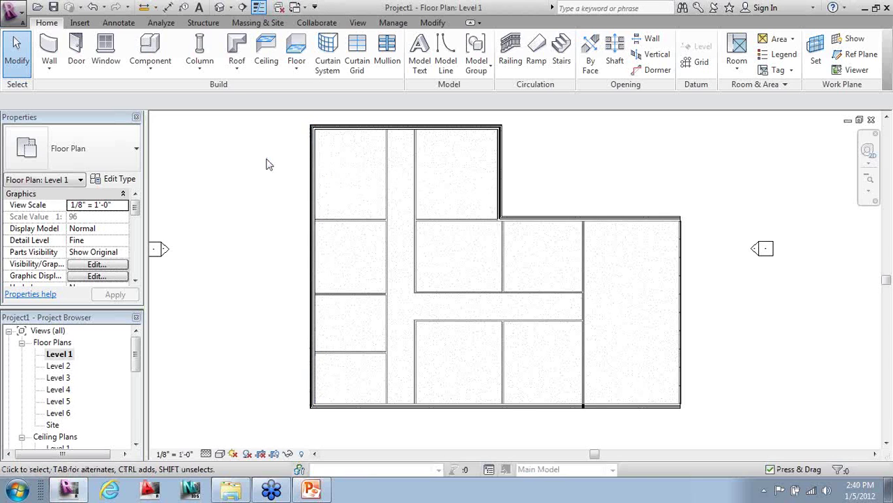
# - Start the Door tool and open Load Family on the US Imperial library folders
pyautogui.click(309, 162)
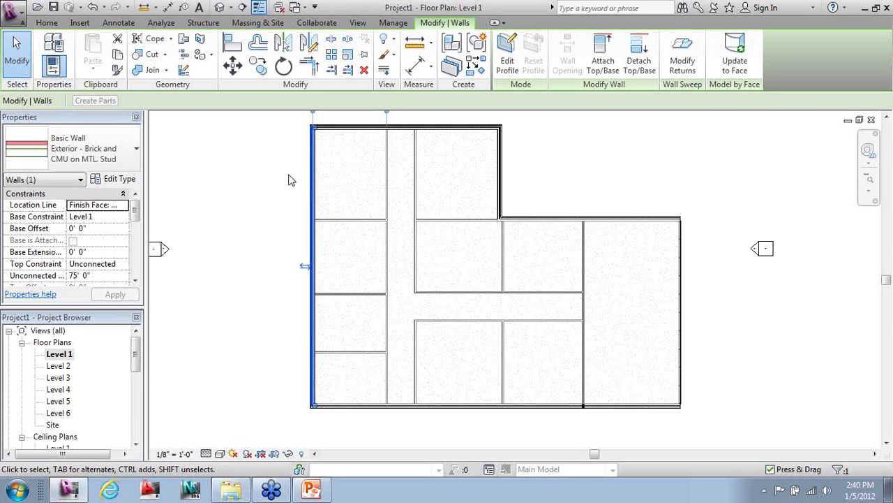
pyautogui.click(273, 176)
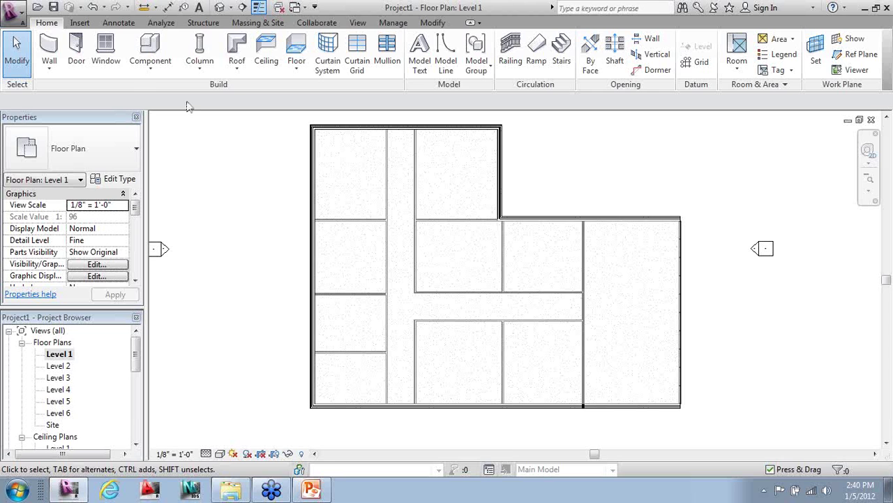
pyautogui.click(78, 50)
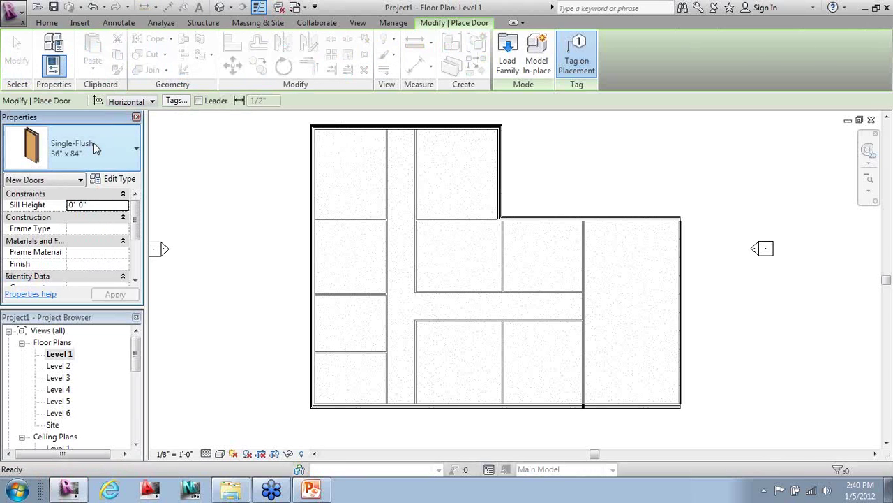
pyautogui.click(94, 147)
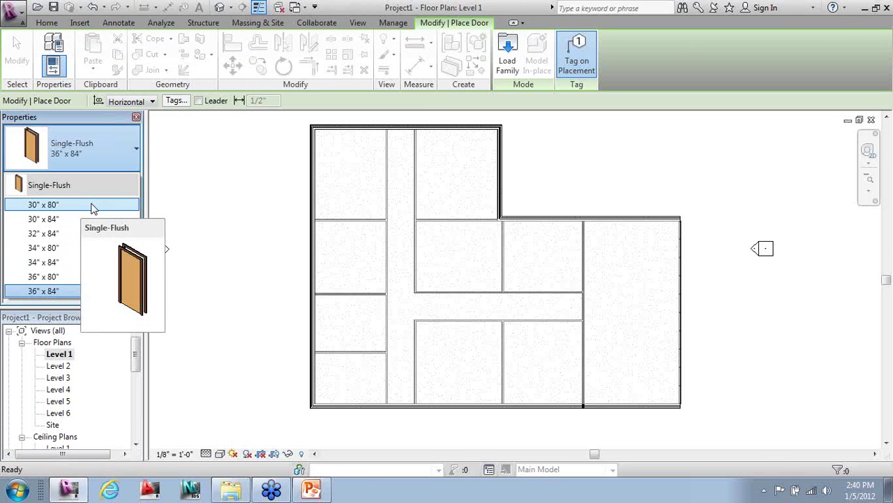
pyautogui.click(508, 56)
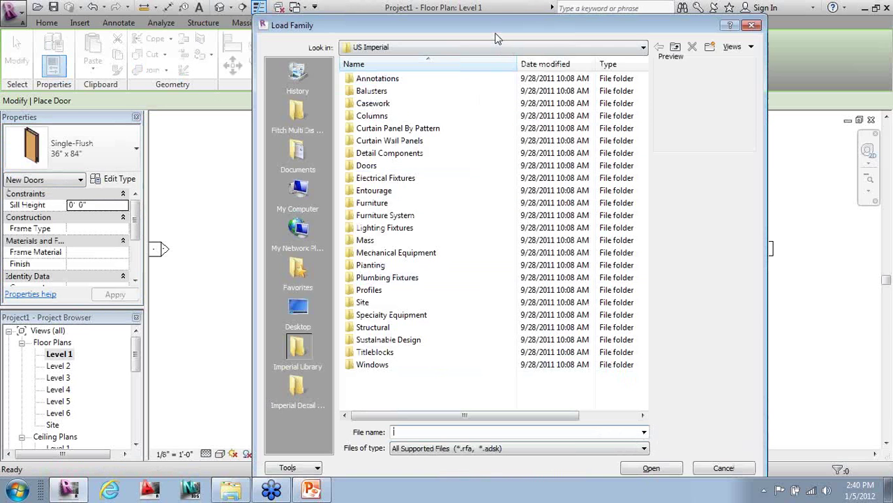
pyautogui.moveTo(495, 38); pyautogui.dragTo(471, 26)
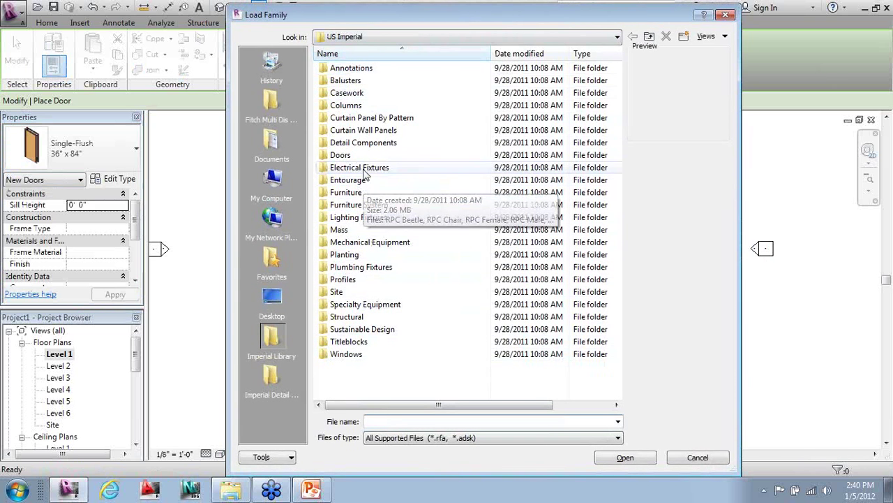
# - Open the Doors folder in the family library and browse its door families
pyautogui.click(341, 157)
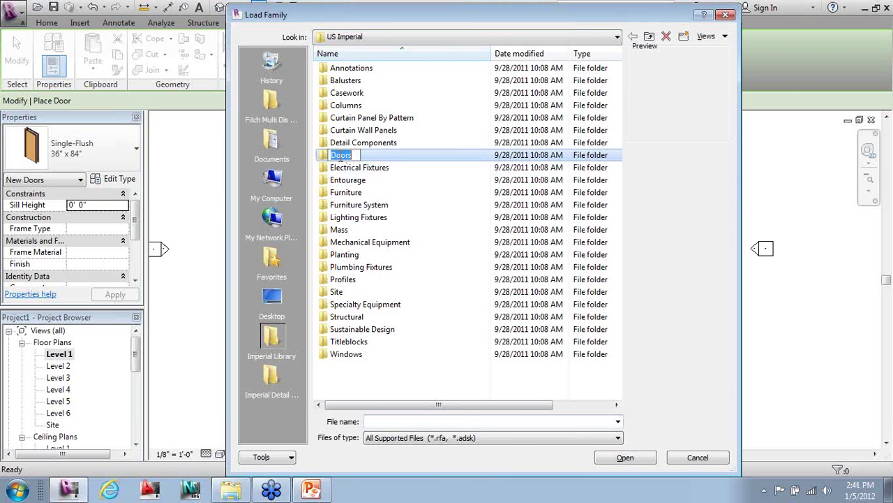
pyautogui.doubleClick(322, 157)
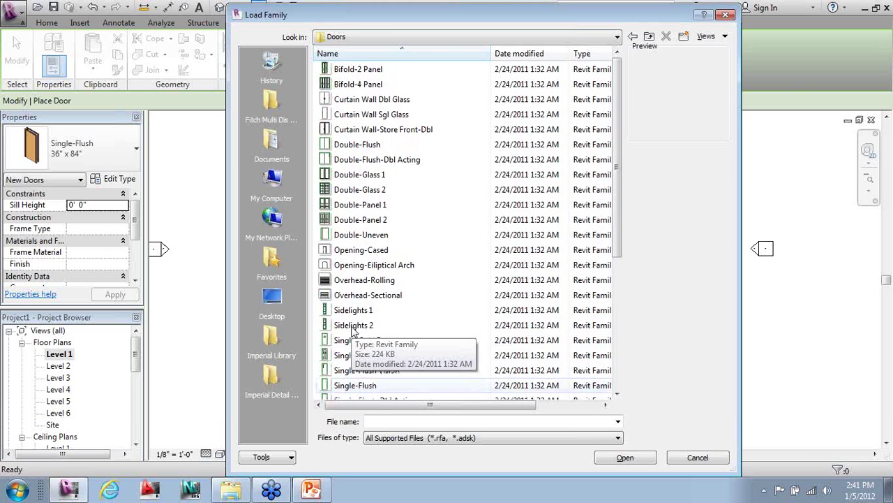
pyautogui.keyDown('ctrl'); pyautogui.scroll(3, 353, 331); pyautogui.keyUp('ctrl')
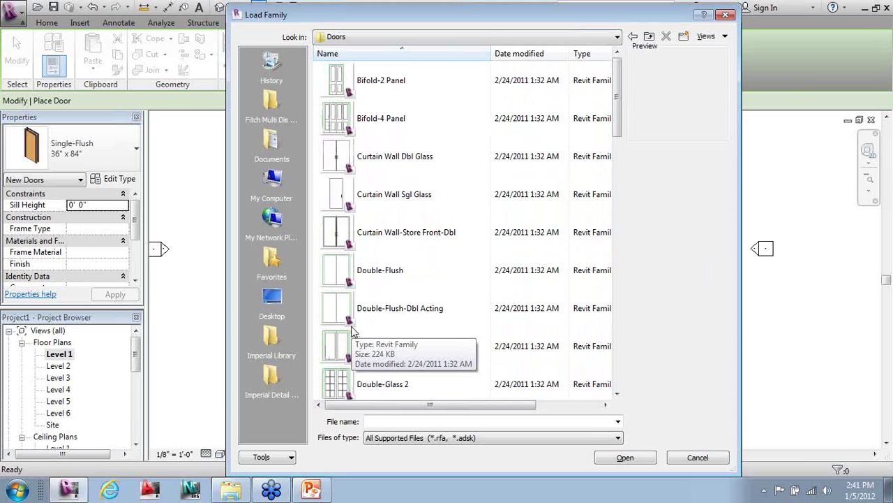
pyautogui.keyDown('ctrl'); pyautogui.scroll(1, 352, 331); pyautogui.keyUp('ctrl')
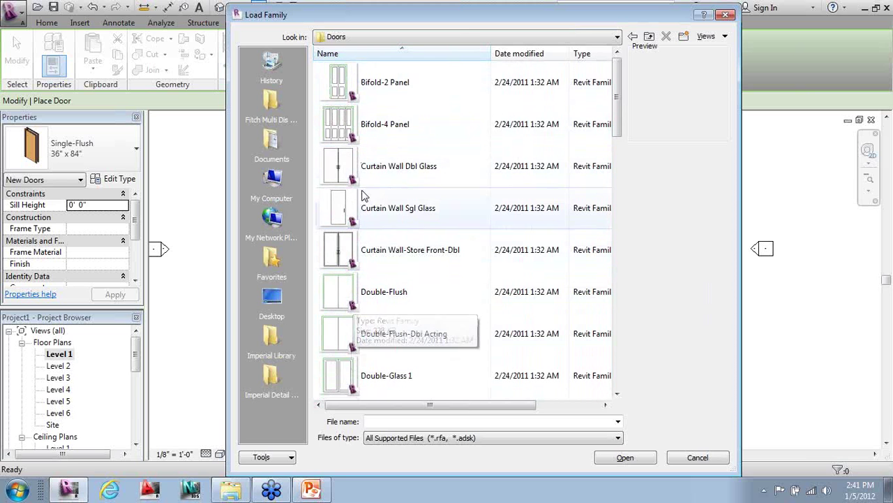
pyautogui.keyDown('ctrl'); pyautogui.scroll(2, 363, 166); pyautogui.keyUp('ctrl')
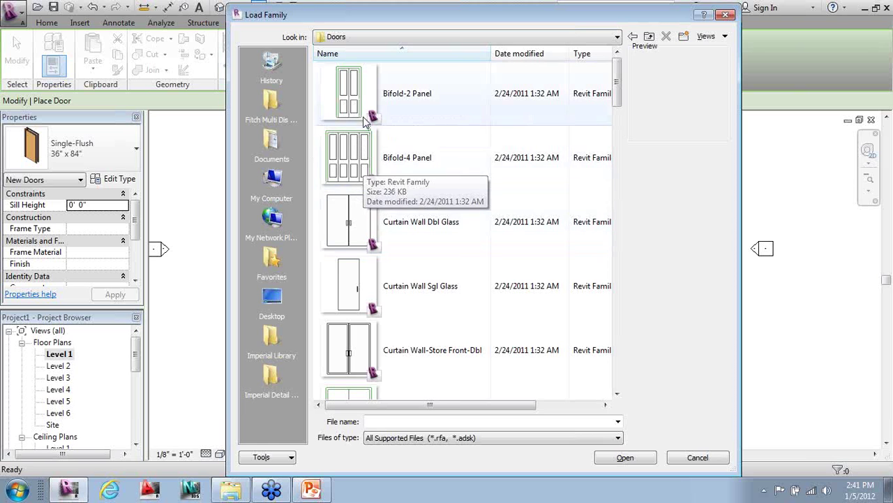
pyautogui.scroll(-3, 365, 182)
pyautogui.scroll(-2, 365, 216)
pyautogui.scroll(5, 365, 216)
pyautogui.scroll(-8, 365, 216)
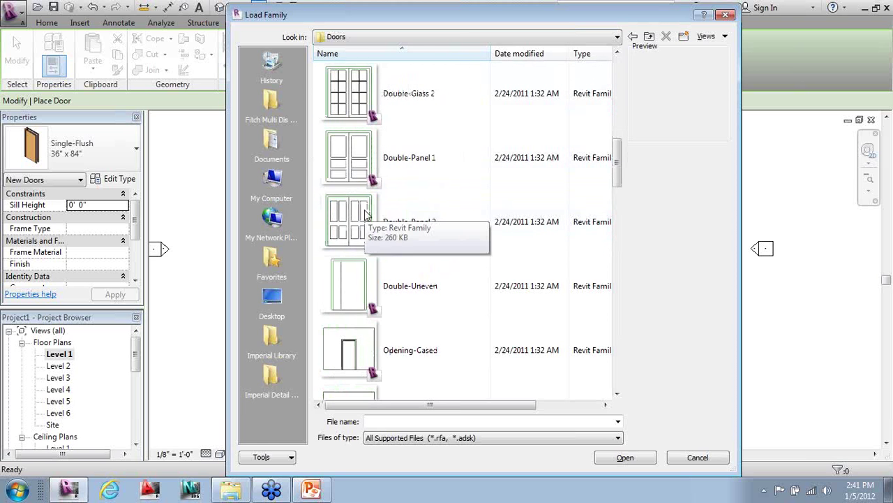
pyautogui.scroll(2, 365, 216)
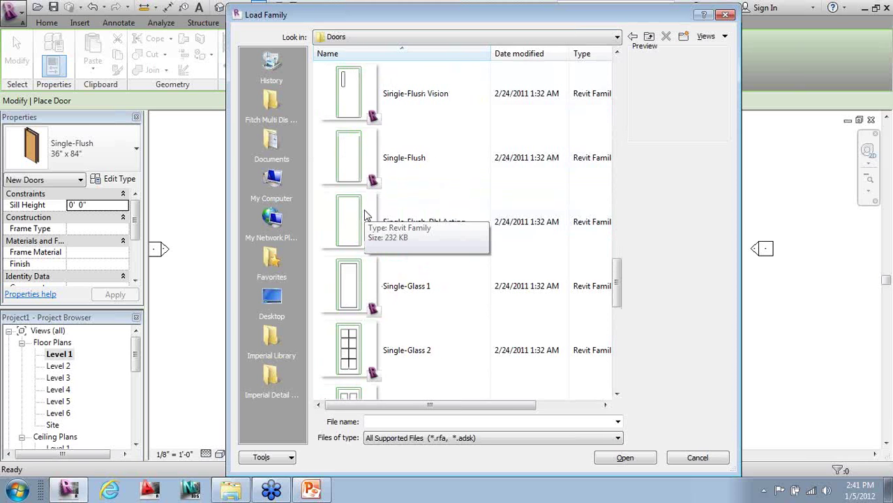
pyautogui.keyDown('ctrl'); pyautogui.scroll(-2, 365, 217); pyautogui.keyUp('ctrl')
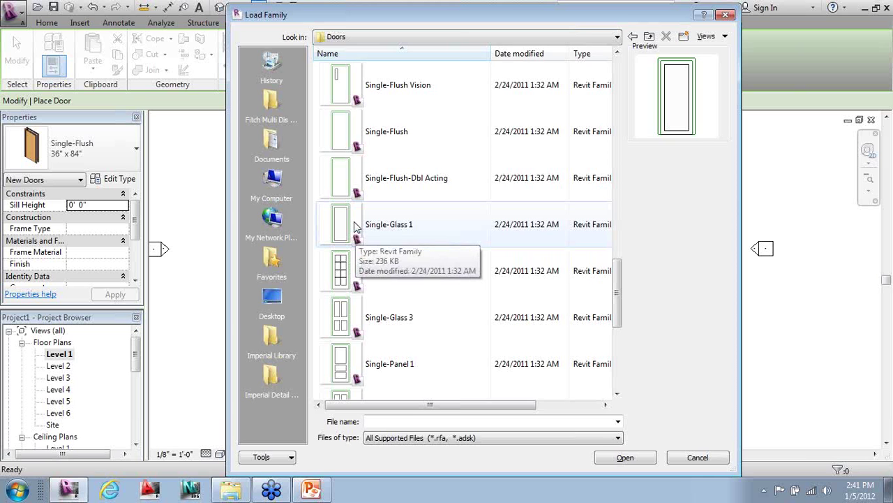
# - Select Double-Glass 1 and Single-Glass 1 together and load them into the project
pyautogui.click(354, 225)
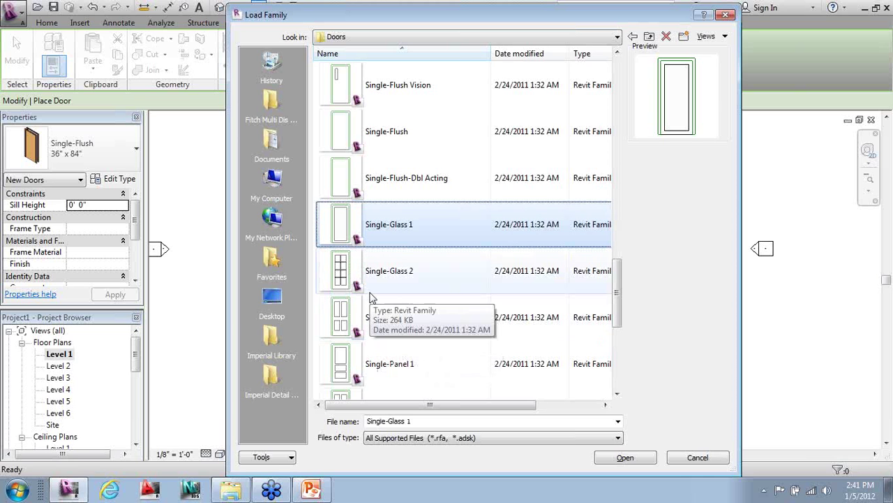
pyautogui.scroll(-2, 372, 298)
pyautogui.scroll(8, 372, 298)
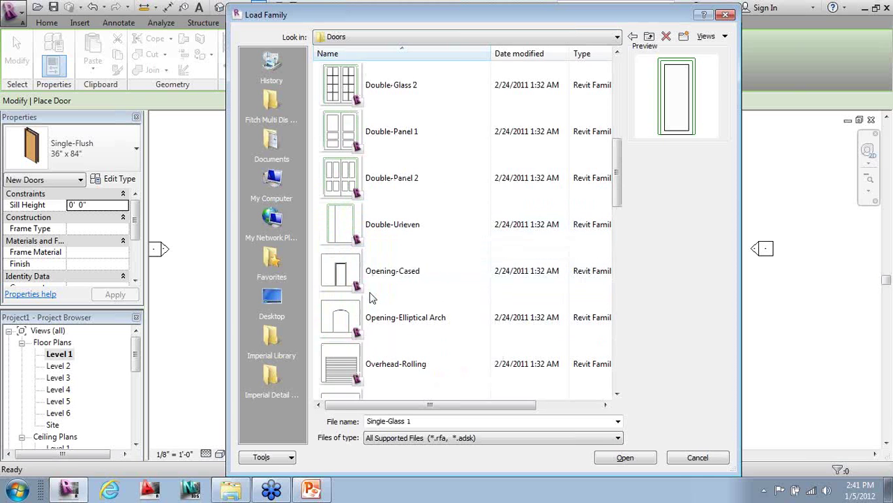
pyautogui.scroll(-2, 370, 297)
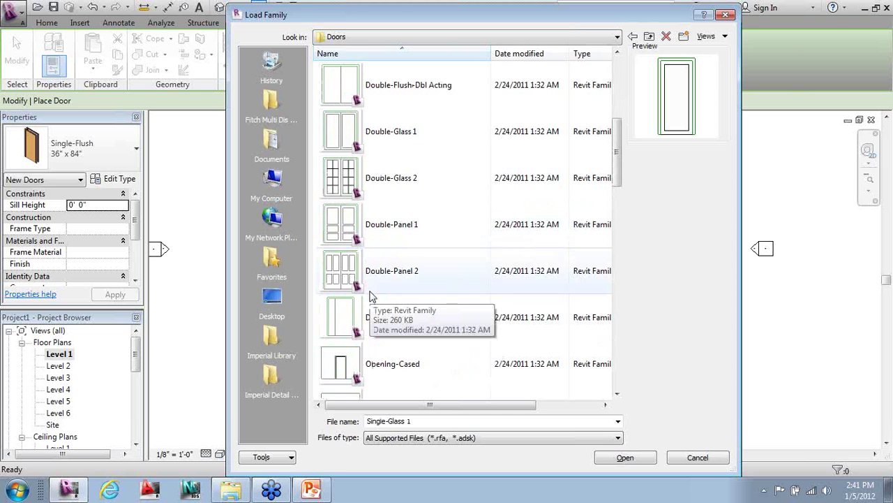
pyautogui.keyDown('shift'); pyautogui.click(360, 140); pyautogui.keyUp('shift')
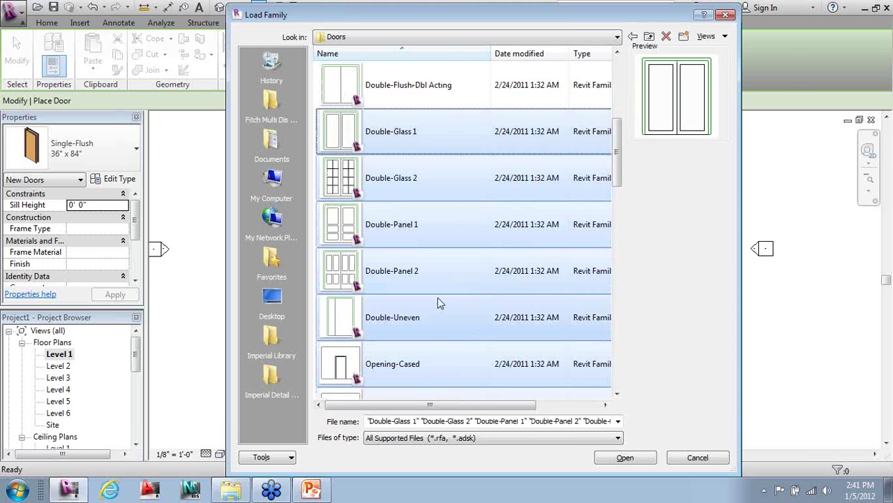
pyautogui.click(361, 143)
pyautogui.scroll(-5, 399, 255)
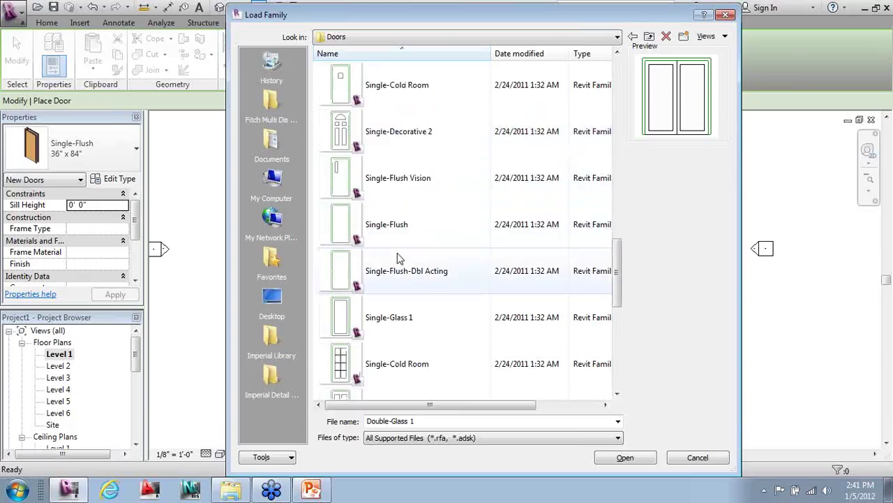
pyautogui.keyDown('ctrl'); pyautogui.click(382, 326); pyautogui.keyUp('ctrl')
pyautogui.click(626, 457)
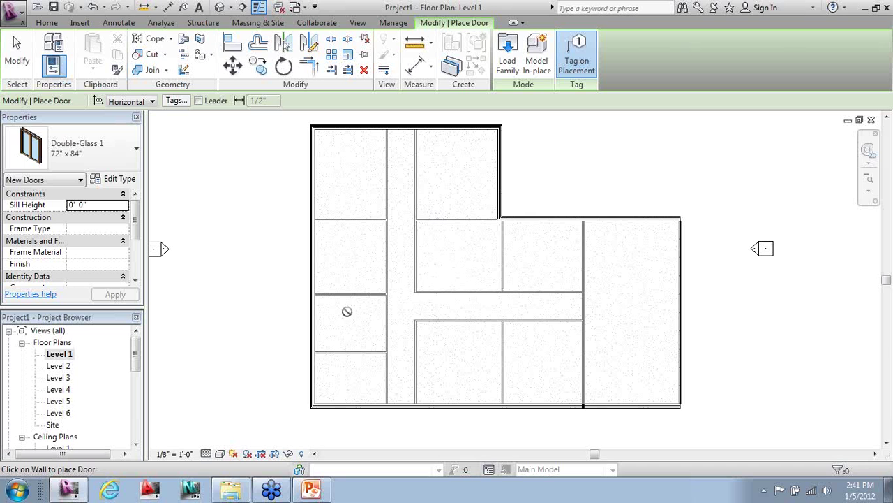
# - Place a Double-Glass 1 72" x 84" door centered in the top exterior wall at the corridor end
pyautogui.scroll(5, 377, 127)
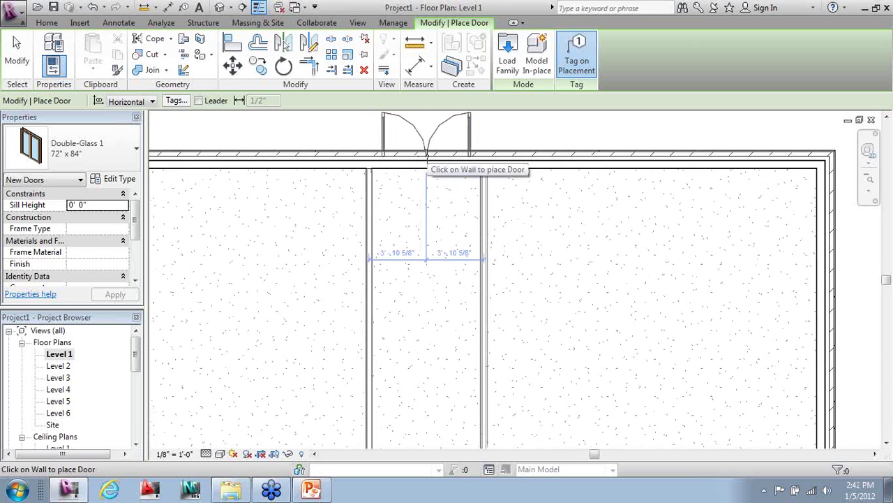
pyautogui.click(427, 155)
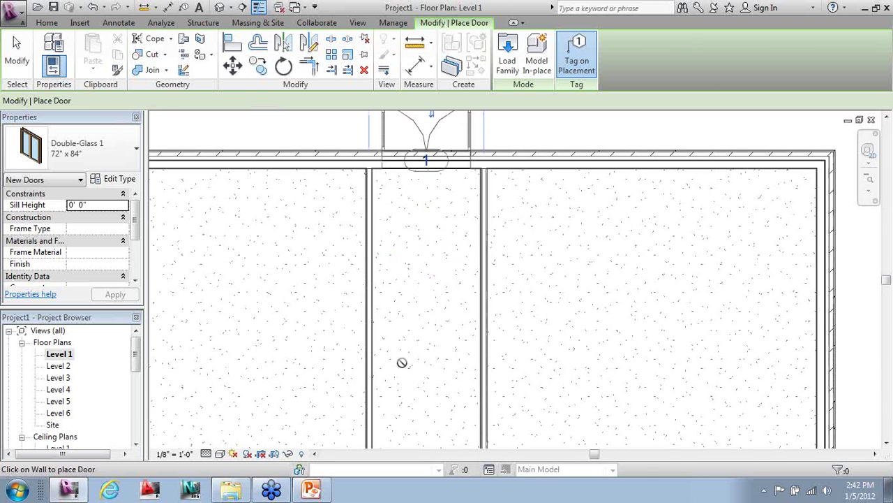
pyautogui.scroll(-1, 402, 362)
pyautogui.press('Escape')
pyautogui.scroll(1, 475, 425)
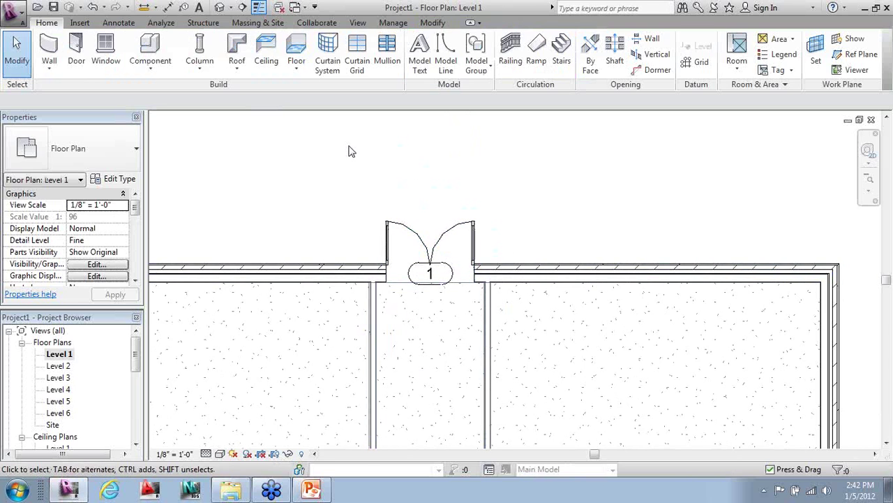
pyautogui.scroll(-1, 349, 150)
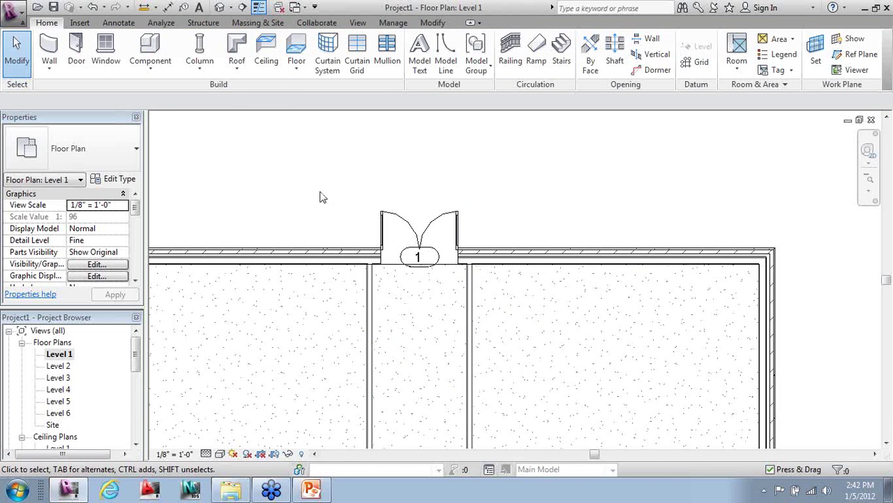
pyautogui.click(378, 262)
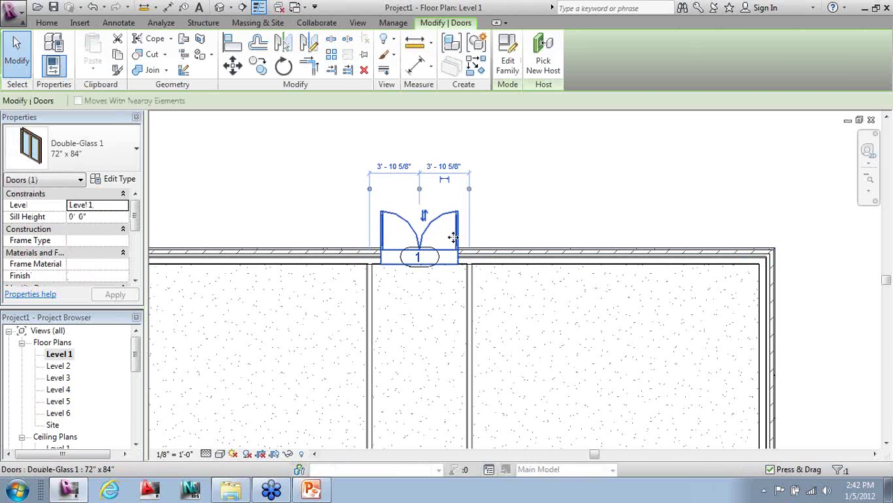
pyautogui.click(429, 215)
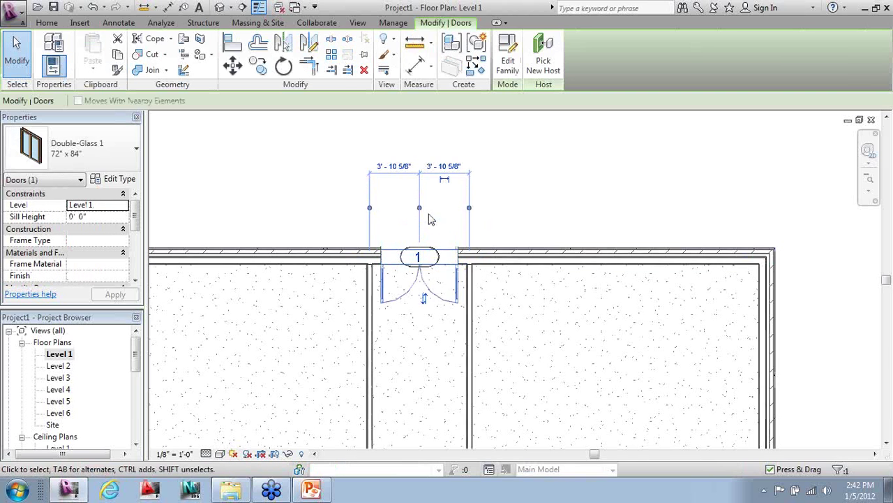
pyautogui.click(425, 299)
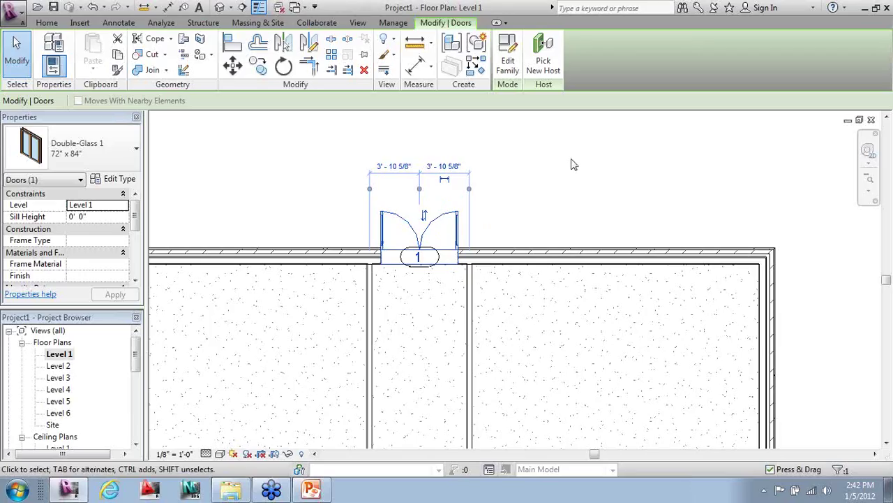
pyautogui.press('space')
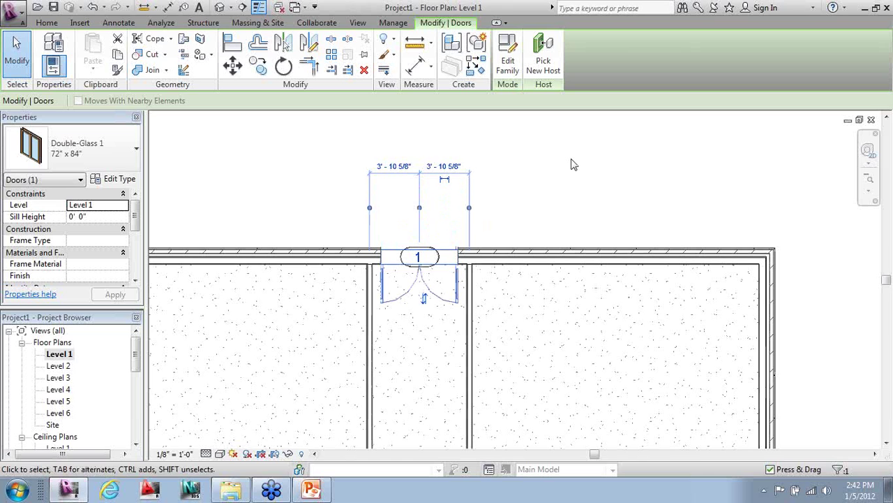
pyautogui.press('space')
pyautogui.press('space')
pyautogui.press('space')
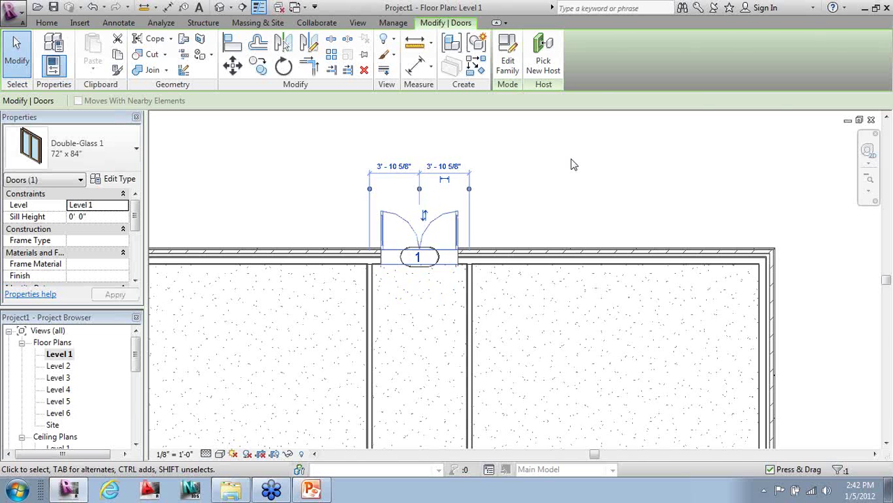
pyautogui.press('Escape')
pyautogui.scroll(-5, 571, 164)
pyautogui.scroll(3, 422, 168)
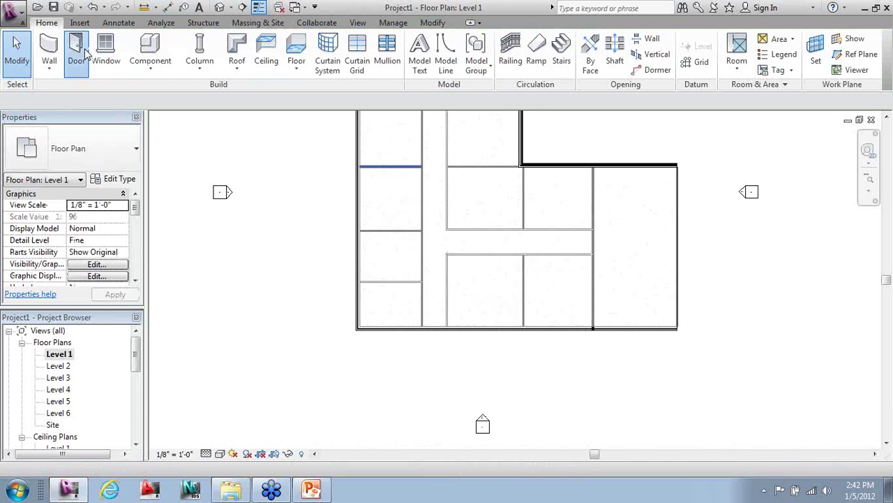
# - Place Double-Glass 1 doors in the bottom exterior wall at the corridor end and under the right room
pyautogui.click(75, 48)
pyautogui.click(434, 328)
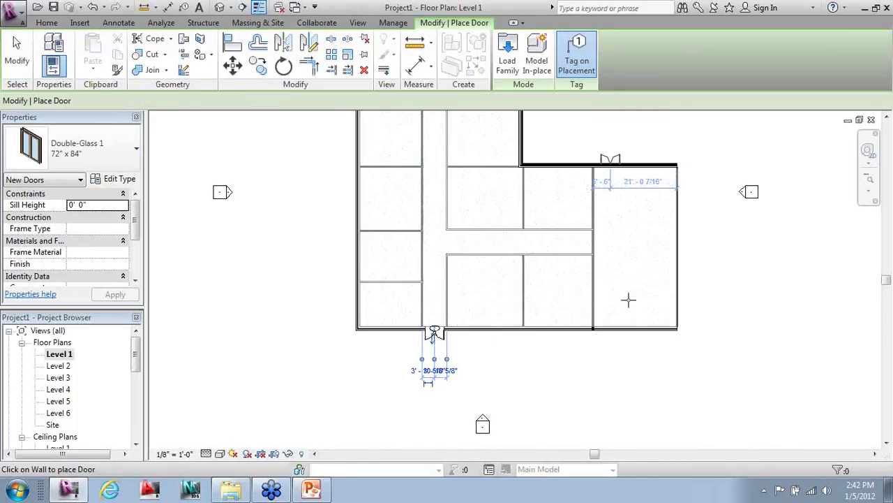
pyautogui.click(610, 328)
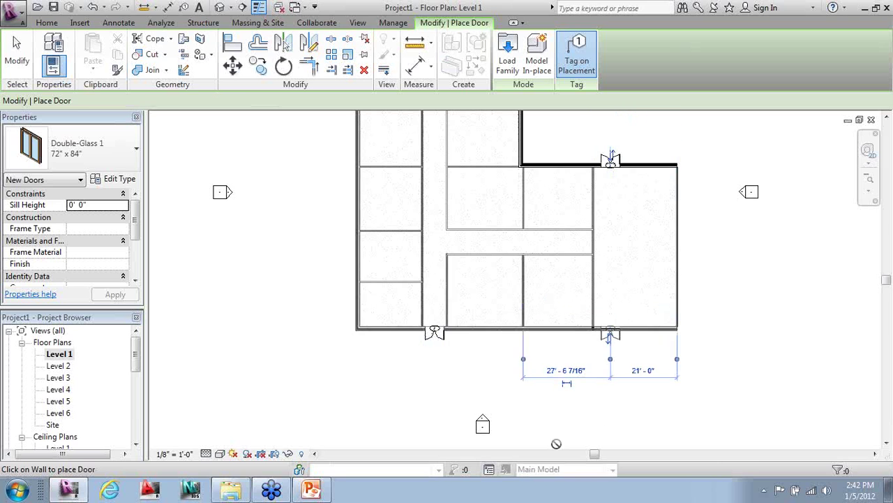
pyautogui.scroll(-2, 570, 213)
pyautogui.scroll(2, 570, 213)
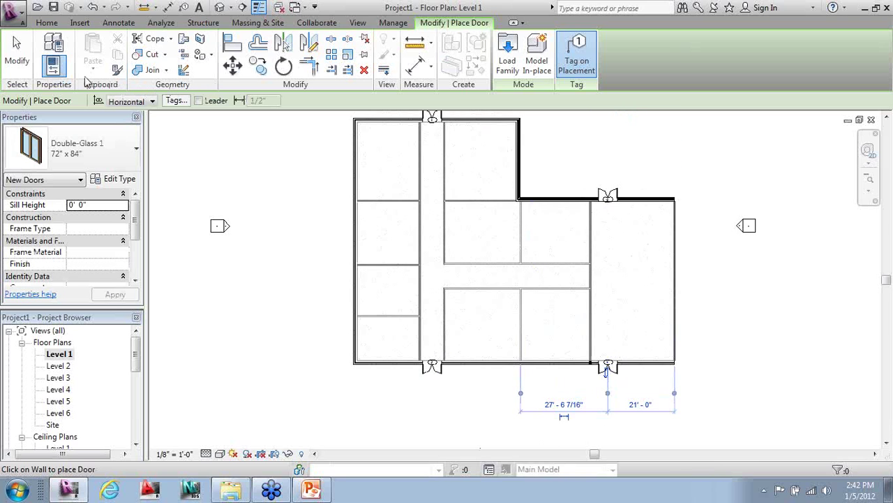
pyautogui.click(86, 154)
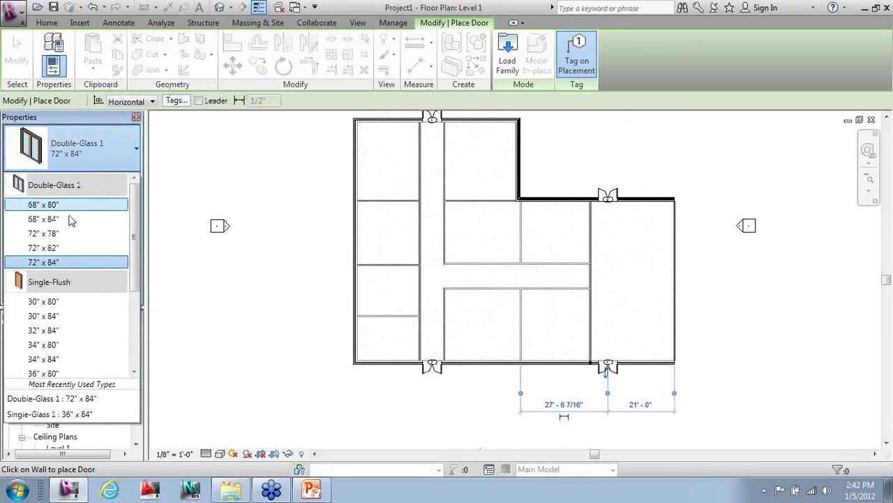
# - Switch to Single-Glass 1 34" x 84" and place five doors along the corridor walls
pyautogui.scroll(-3, 136, 255)
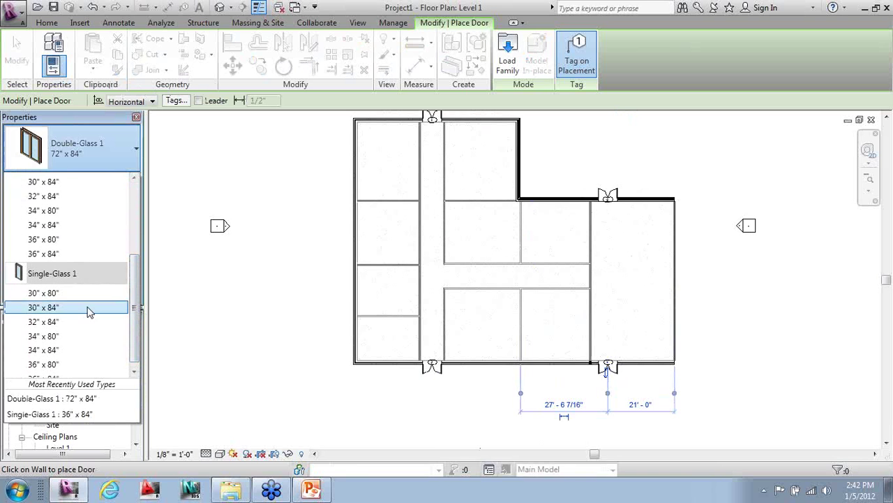
pyautogui.click(64, 351)
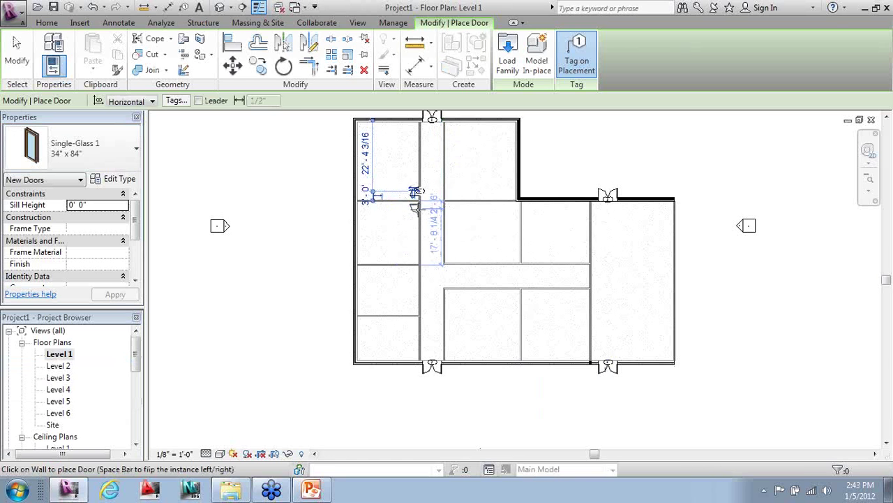
pyautogui.click(415, 206)
pyautogui.click(415, 271)
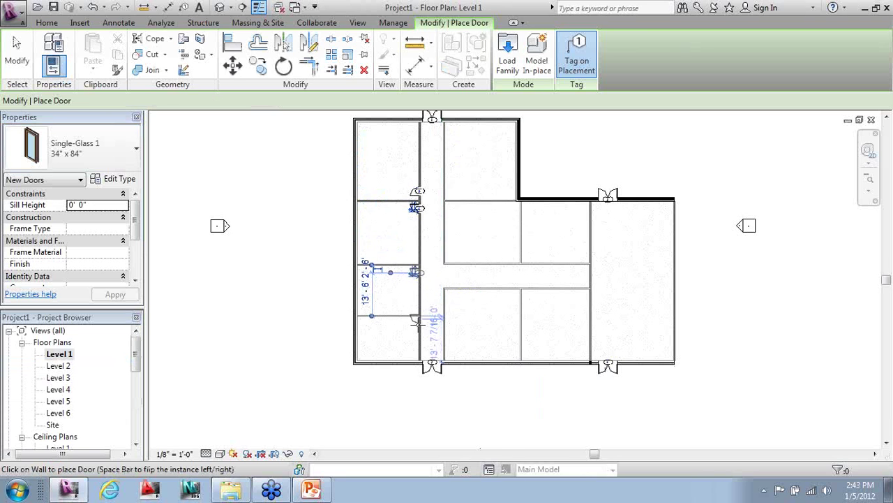
pyautogui.click(417, 324)
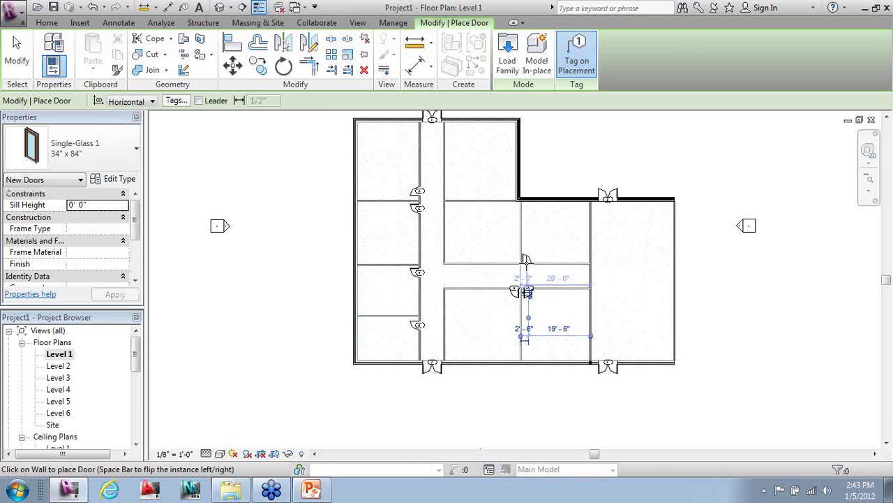
pyautogui.click(520, 287)
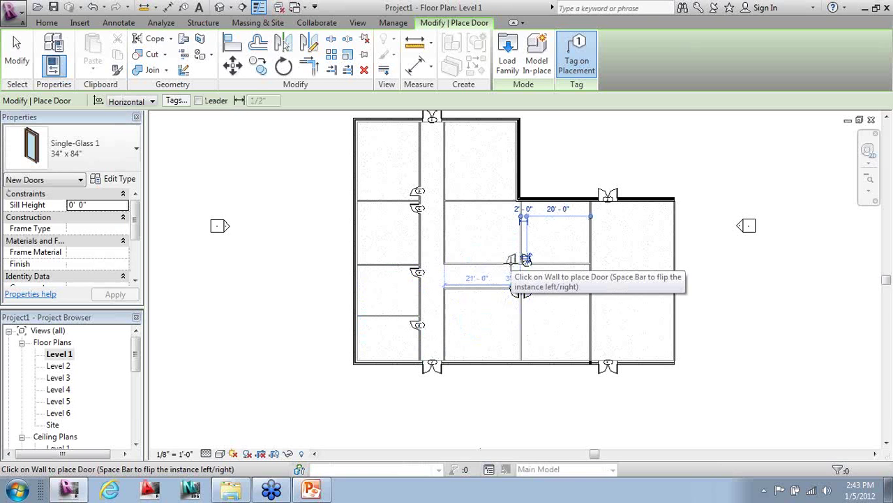
pyautogui.click(513, 259)
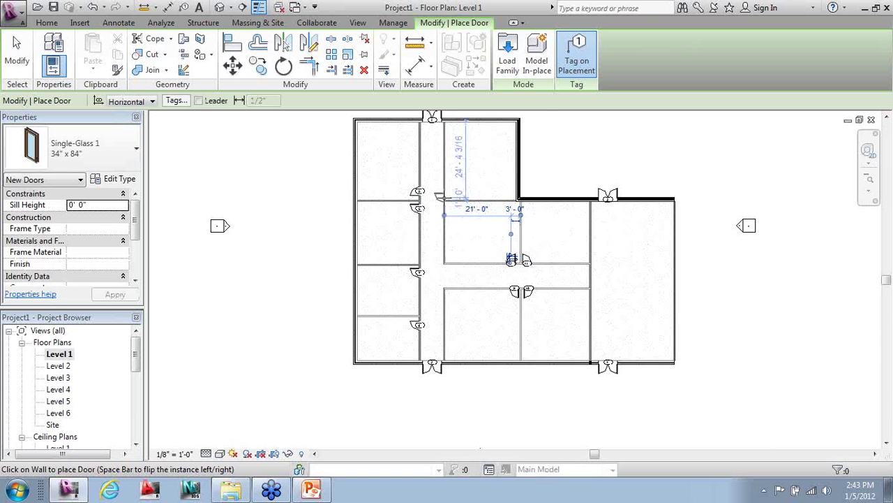
# - Place doors 13 and 14 on the vertical corridor wall and finish door placement
pyautogui.scroll(3, 449, 215)
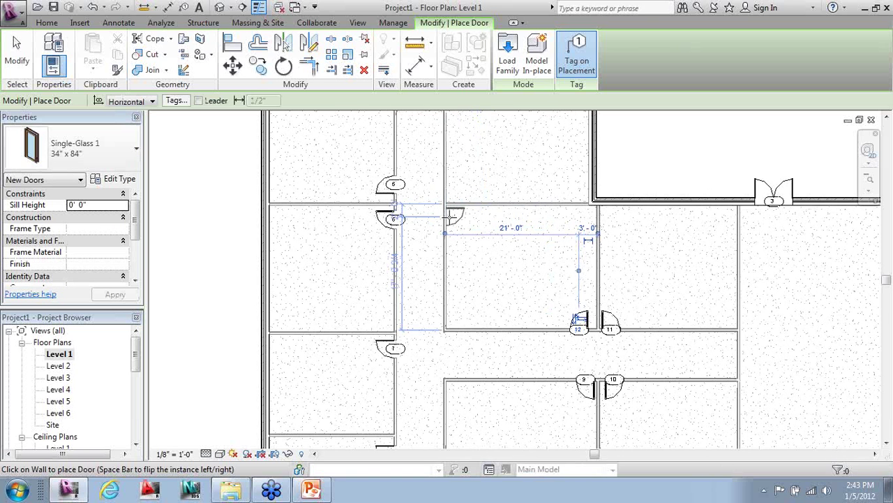
pyautogui.click(452, 216)
pyautogui.click(450, 187)
pyautogui.press('Escape')
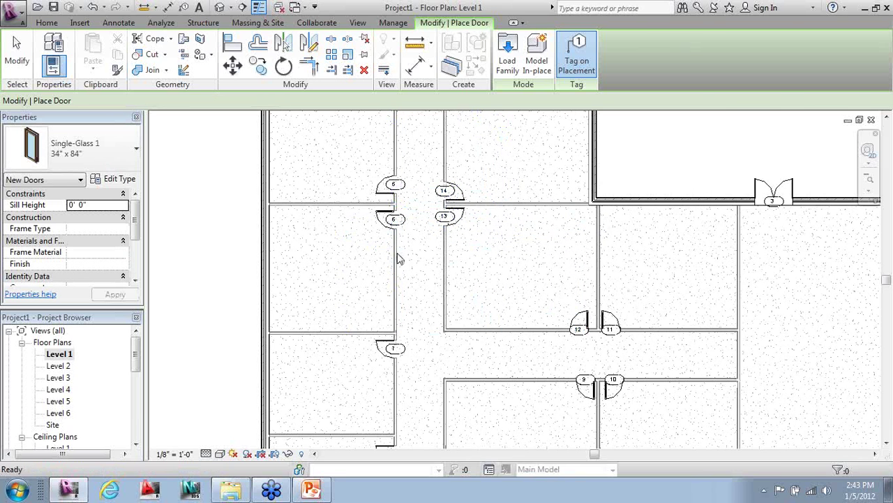
pyautogui.press('Escape')
pyautogui.scroll(1, 399, 259)
pyautogui.scroll(1, 393, 209)
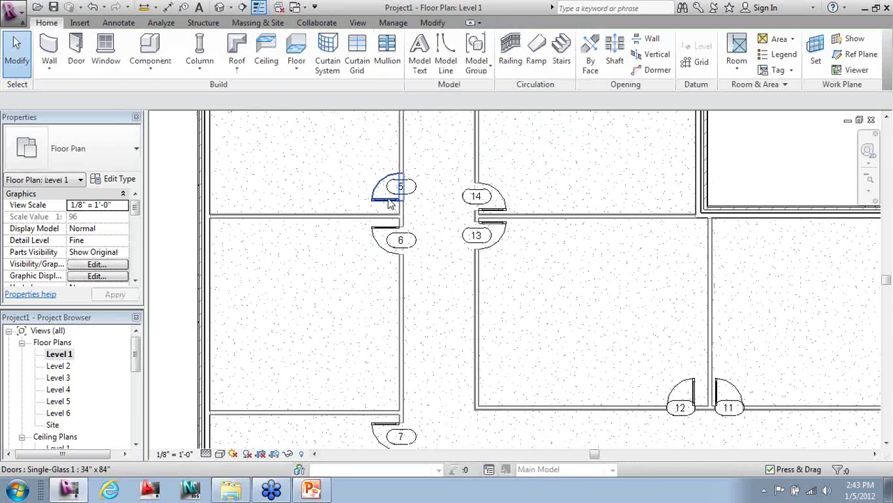
# - Inspect door 5, then start placing windows from the Home tools
pyautogui.click(391, 202)
pyautogui.scroll(2, 388, 182)
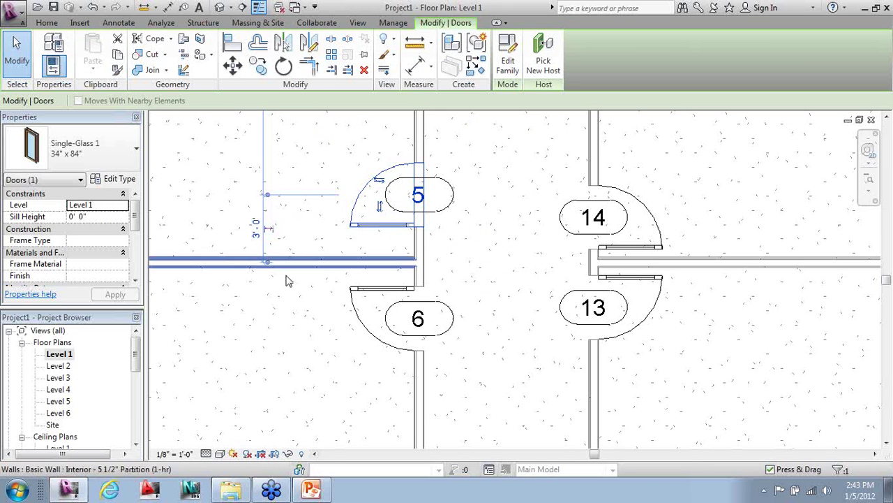
pyautogui.scroll(-1, 396, 251)
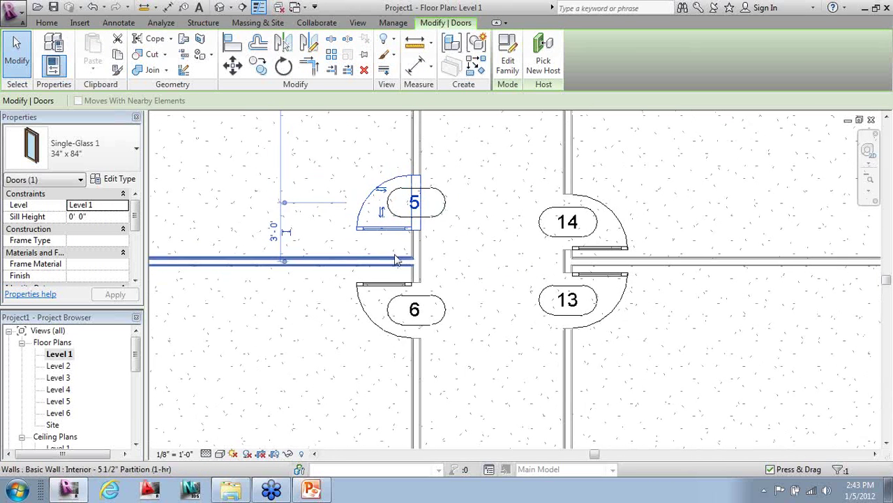
pyautogui.scroll(-3, 377, 227)
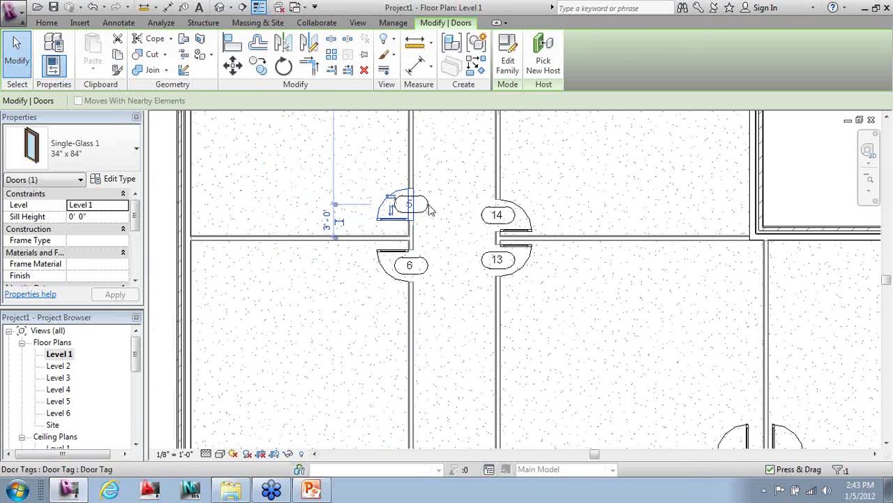
pyautogui.scroll(-3, 421, 257)
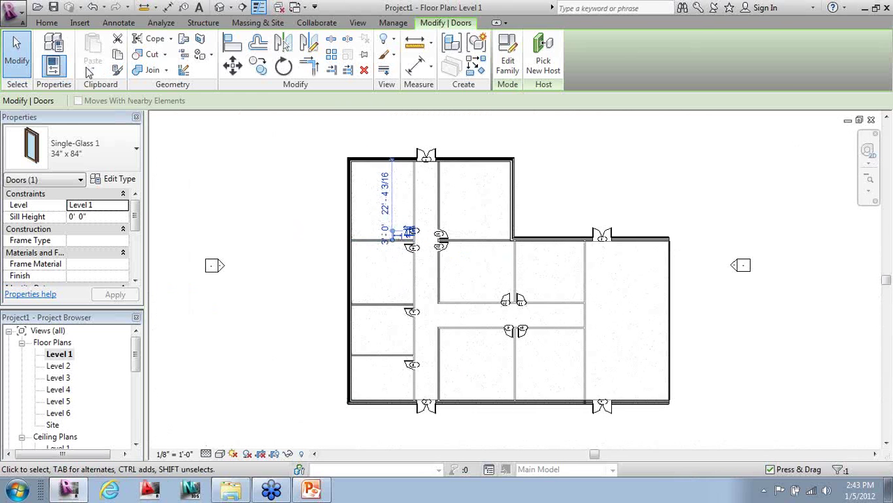
pyautogui.click(56, 23)
pyautogui.click(106, 46)
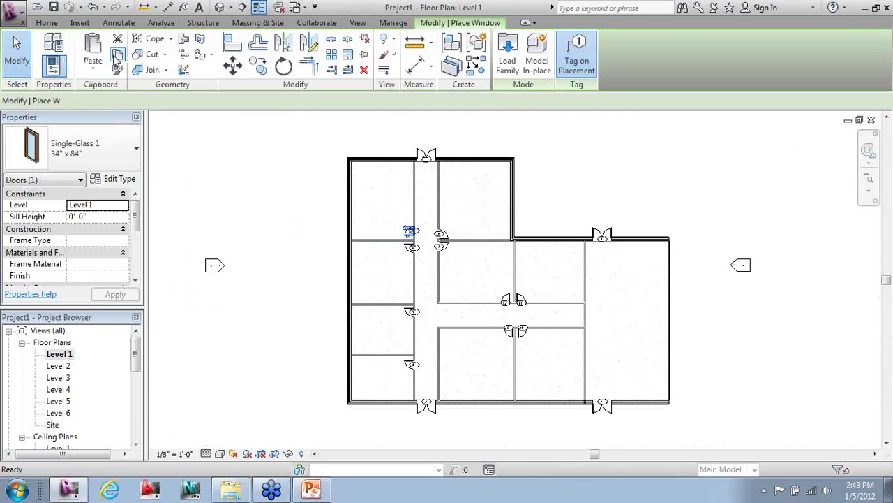
# - Choose the Fixed 36" x 72" window and place five windows along the left exterior wall
pyautogui.click(136, 148)
pyautogui.click(116, 302)
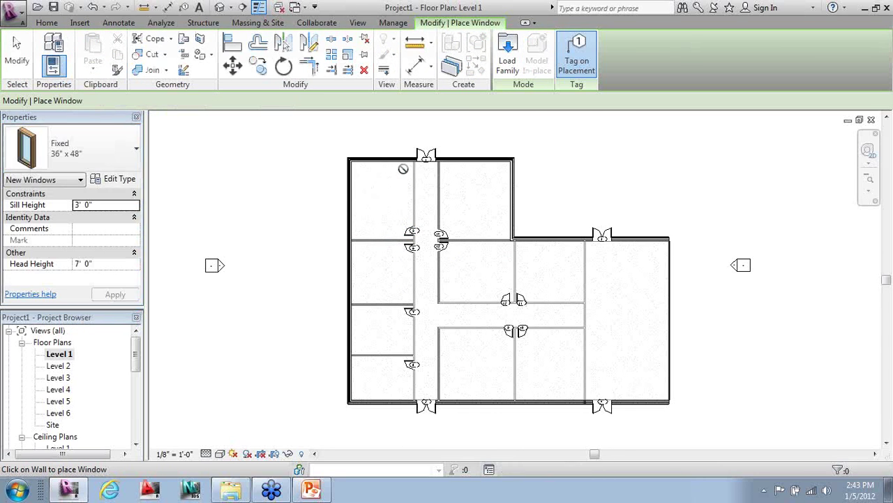
pyautogui.scroll(3, 348, 175)
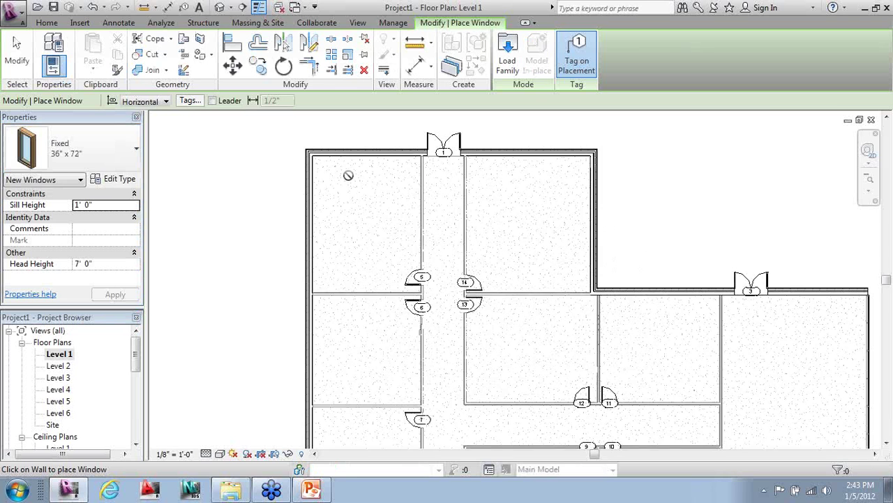
pyautogui.click(304, 165)
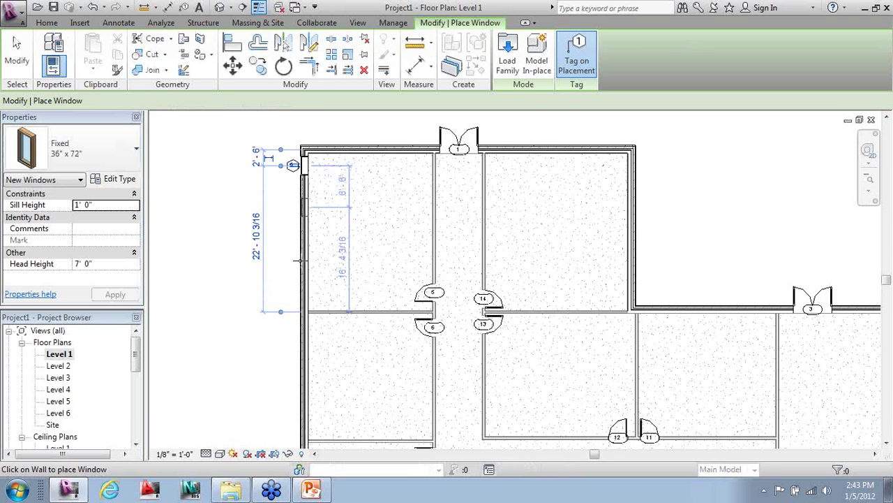
pyautogui.click(304, 207)
pyautogui.click(301, 261)
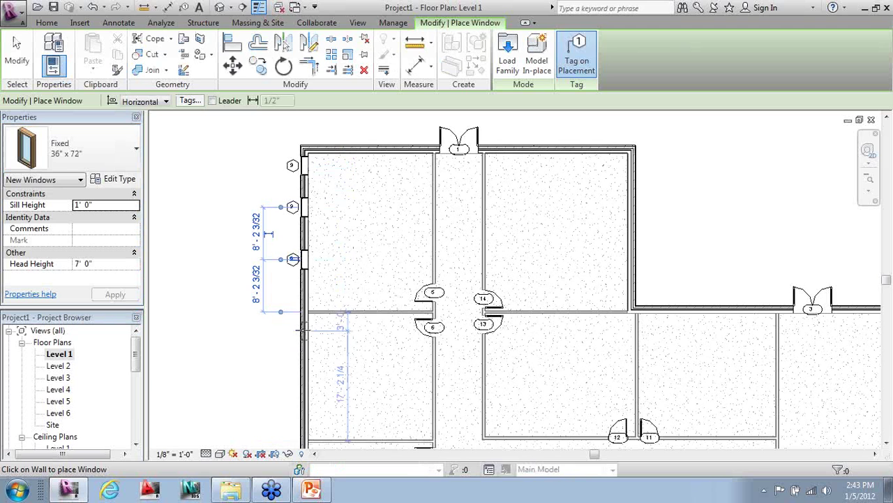
pyautogui.scroll(1, 304, 324)
pyautogui.moveTo(294, 375); pyautogui.dragTo(308, 208, button='middle')
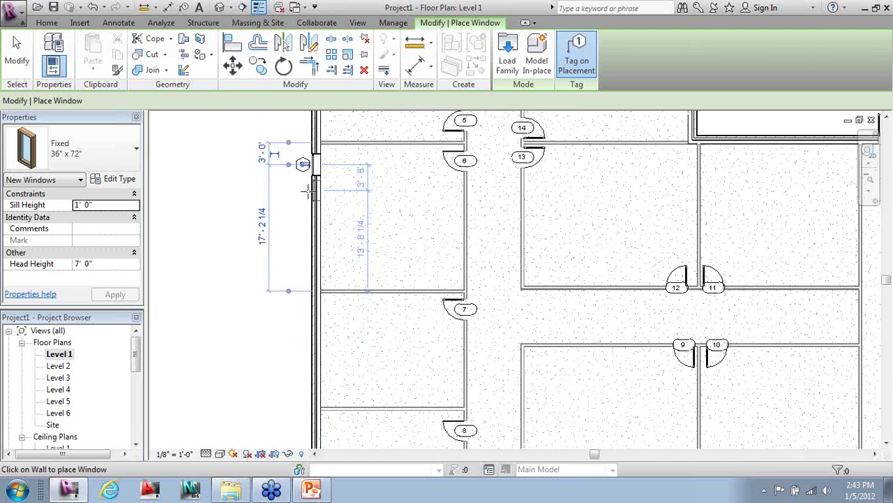
pyautogui.click(306, 305)
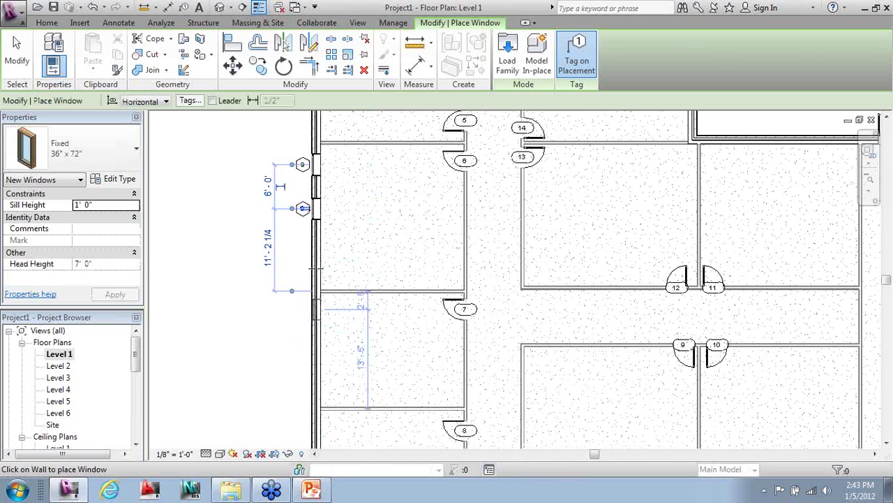
pyautogui.click(297, 331)
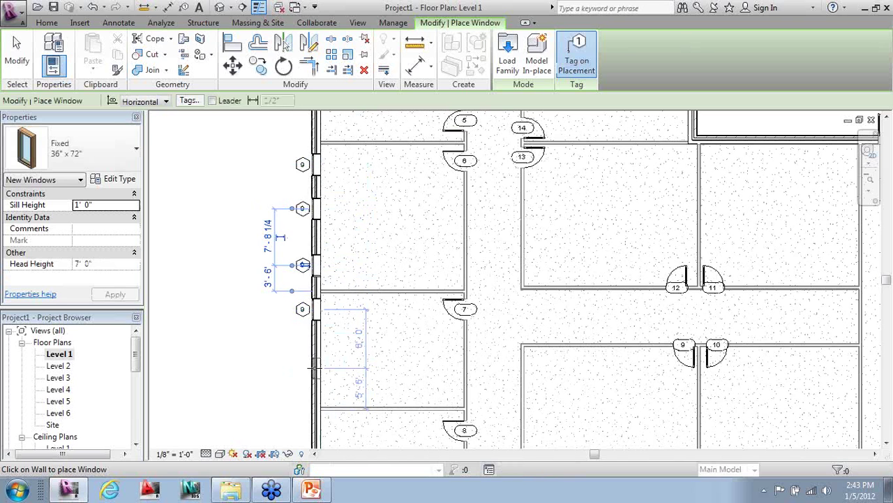
# - Place Fixed windows on the lower left wall and six along the bottom exterior wall
pyautogui.scroll(-2, 366, 197)
pyautogui.scroll(1, 359, 432)
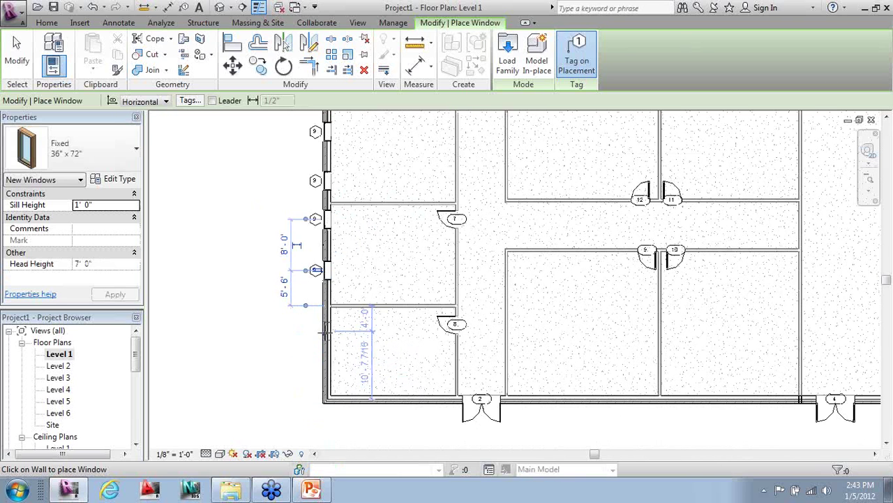
pyautogui.click(325, 270)
pyautogui.click(325, 329)
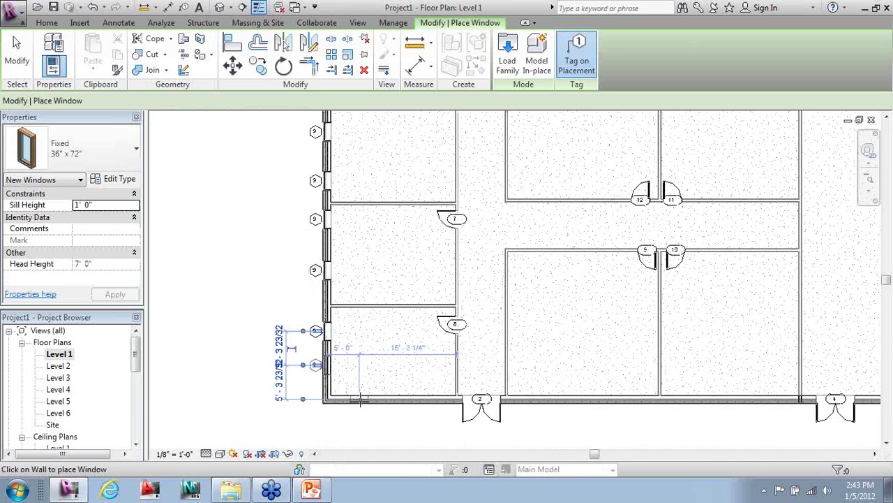
pyautogui.click(359, 399)
pyautogui.click(425, 399)
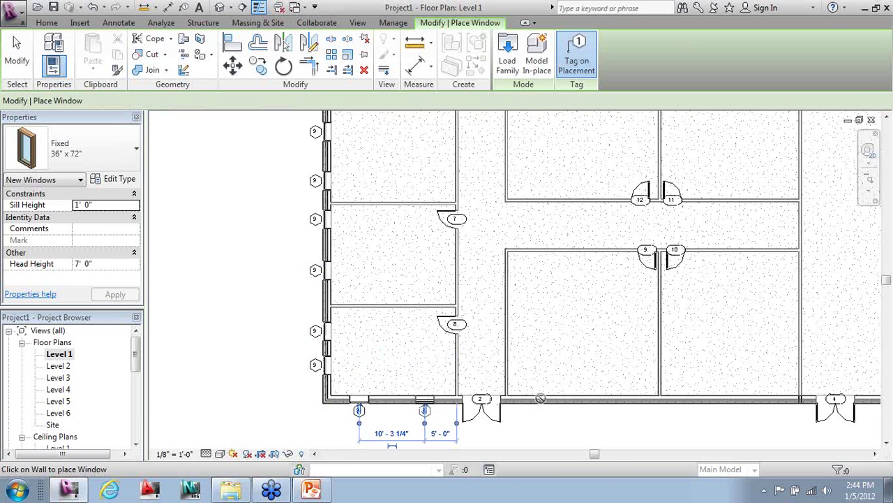
pyautogui.click(540, 399)
pyautogui.click(621, 399)
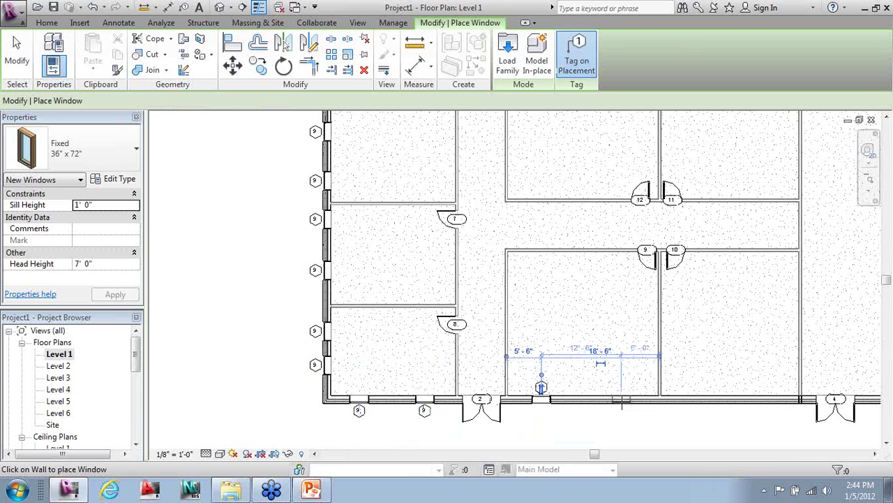
pyautogui.click(691, 399)
pyautogui.click(775, 399)
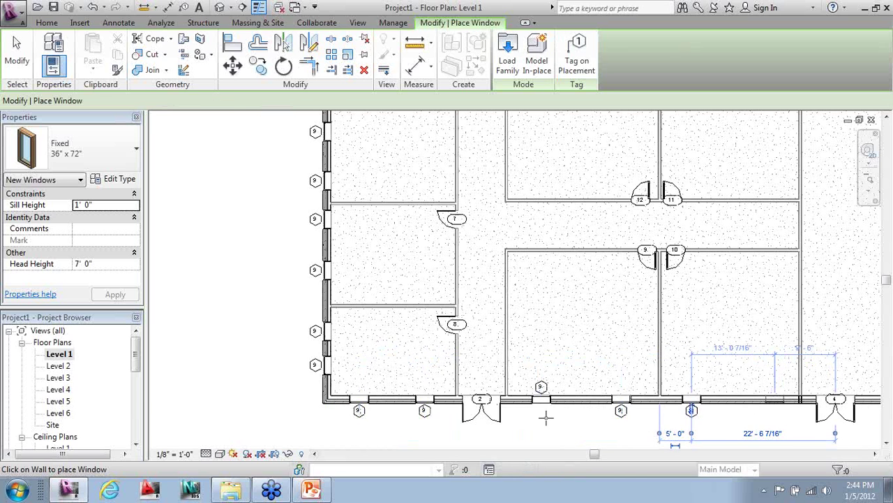
# - Finish window placement and check a bottom-wall window and its tag 9
pyautogui.press('Escape')
pyautogui.press('Escape')
pyautogui.click(541, 387)
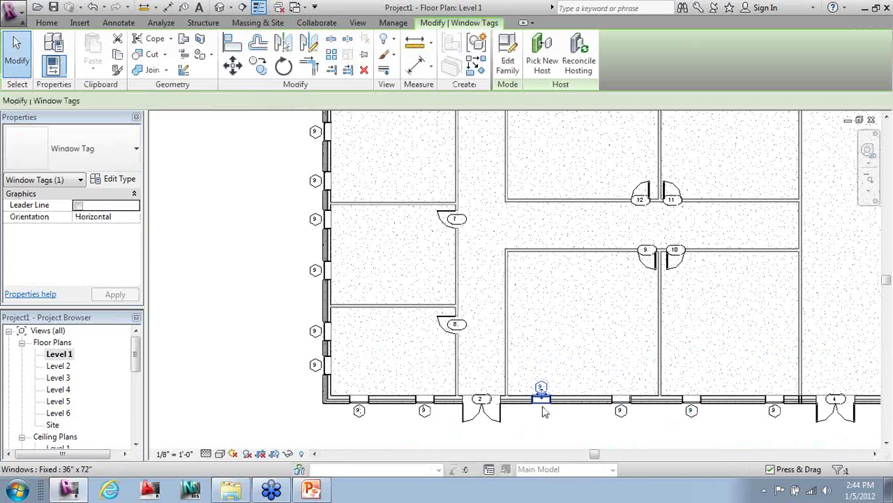
pyautogui.click(542, 401)
pyautogui.press('Escape')
pyautogui.scroll(-3, 466, 428)
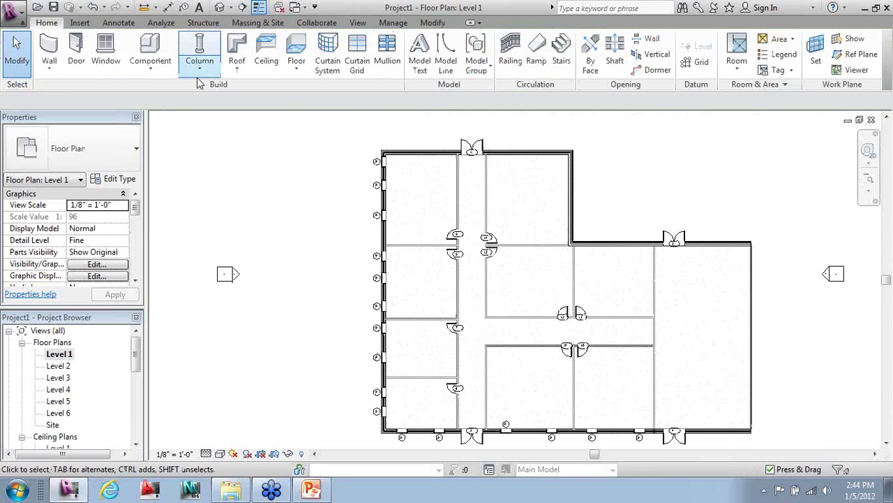
# - Place Fixed windows along the top wall, the upper right wall and the lower top wall
pyautogui.click(106, 53)
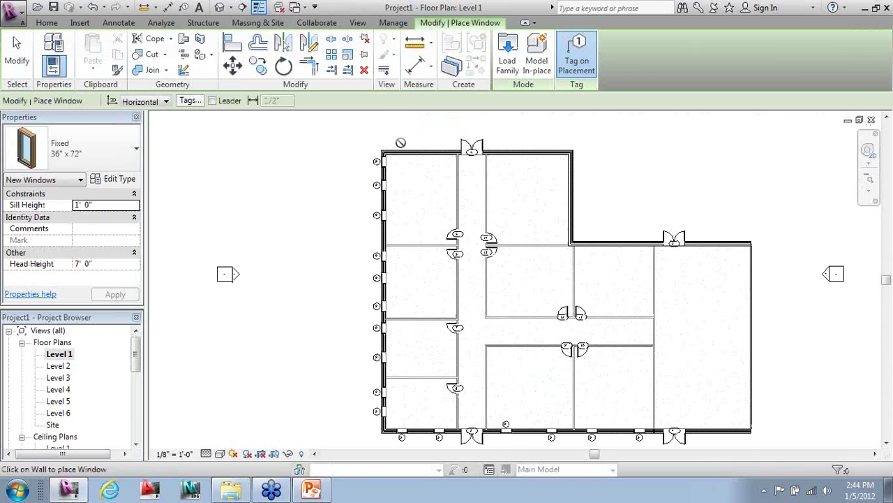
pyautogui.click(397, 148)
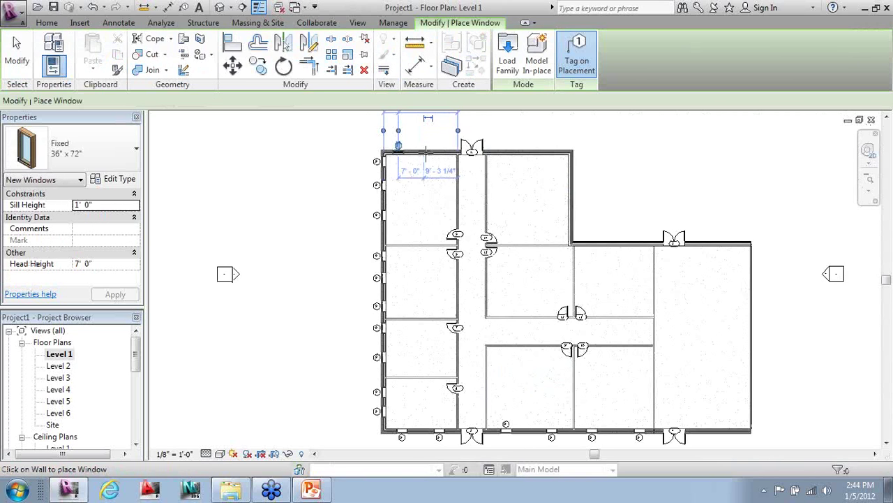
pyautogui.click(436, 148)
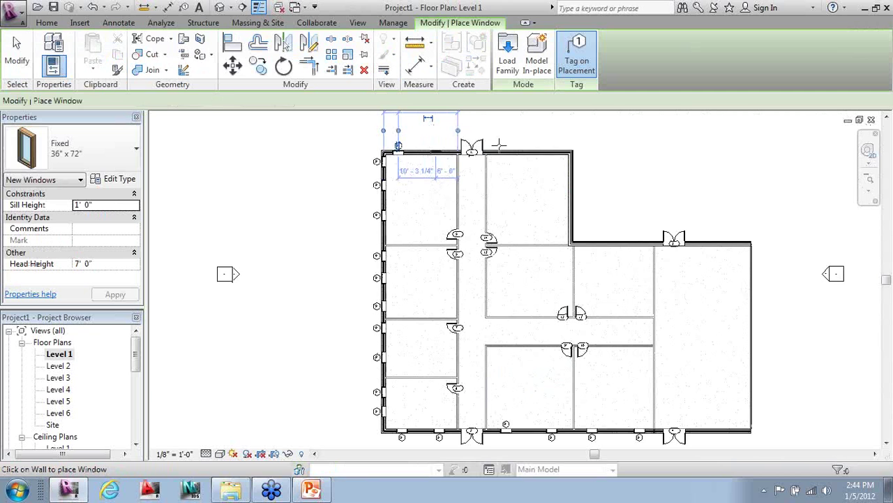
pyautogui.click(542, 148)
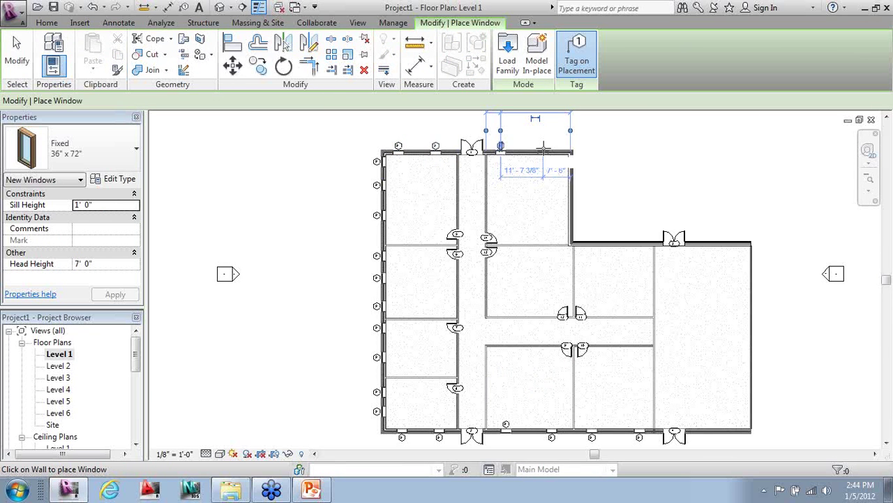
pyautogui.click(573, 166)
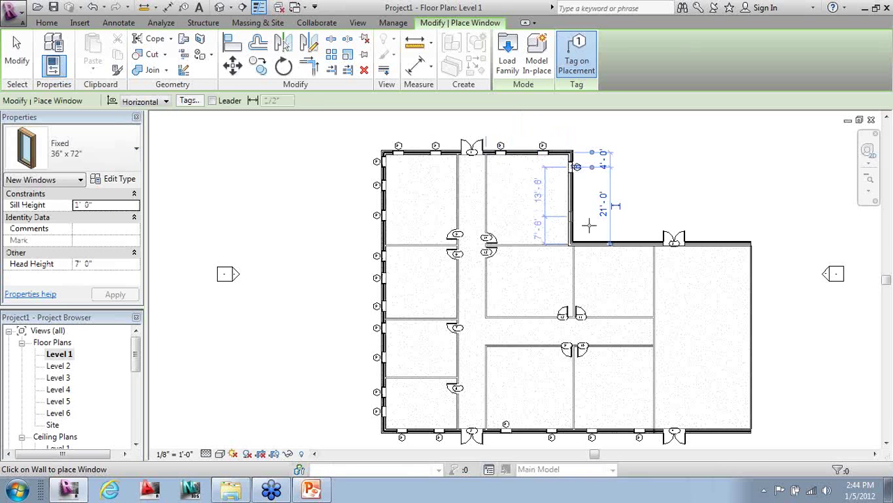
pyautogui.click(589, 221)
pyautogui.click(593, 238)
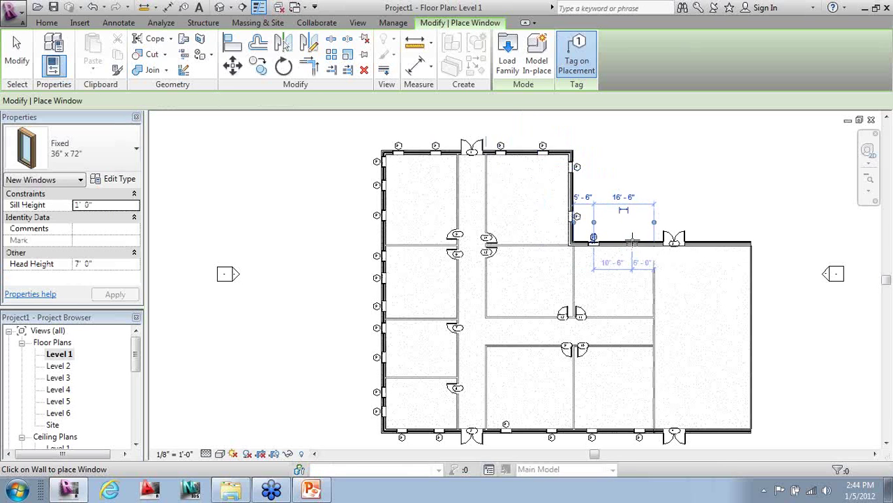
pyautogui.click(631, 239)
# - Finish window placement and open the default 3D view of the building
pyautogui.click(17, 50)
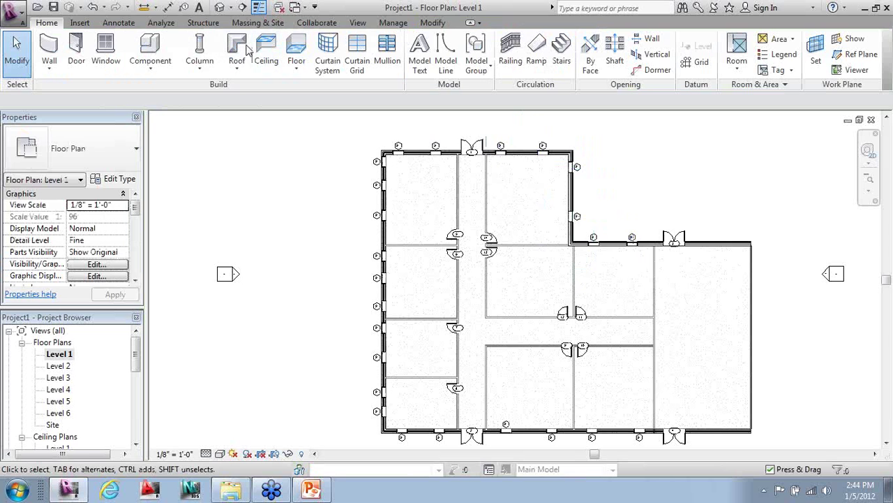
pyautogui.click(230, 7)
pyautogui.click(241, 23)
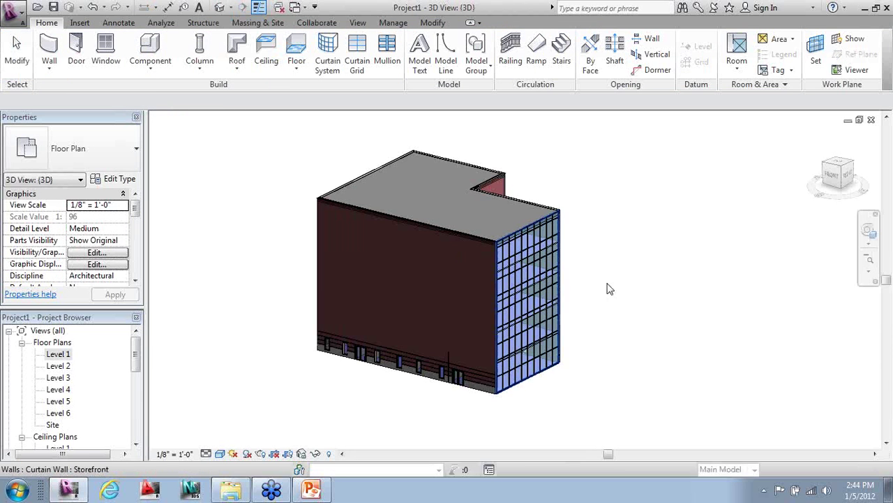
# - Orbit around the brick and curtain-wall faces, then crossing-select the entire building
pyautogui.keyDown('shift'); pyautogui.moveTo(381, 426); pyautogui.dragTo(419, 391, button='middle'); pyautogui.keyUp('shift')
pyautogui.scroll(-3, 395, 385)
pyautogui.keyDown('shift'); pyautogui.moveTo(371, 375); pyautogui.dragTo(523, 407, button='middle'); pyautogui.keyUp('shift')
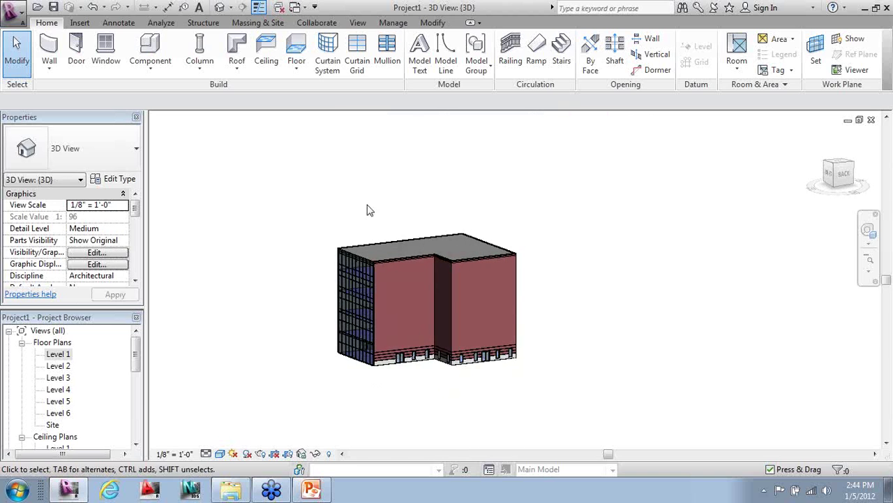
pyautogui.keyDown('shift'); pyautogui.moveTo(407, 397); pyautogui.dragTo(475, 419, button='middle'); pyautogui.keyUp('shift')
pyautogui.moveTo(742, 395); pyautogui.dragTo(282, 227)
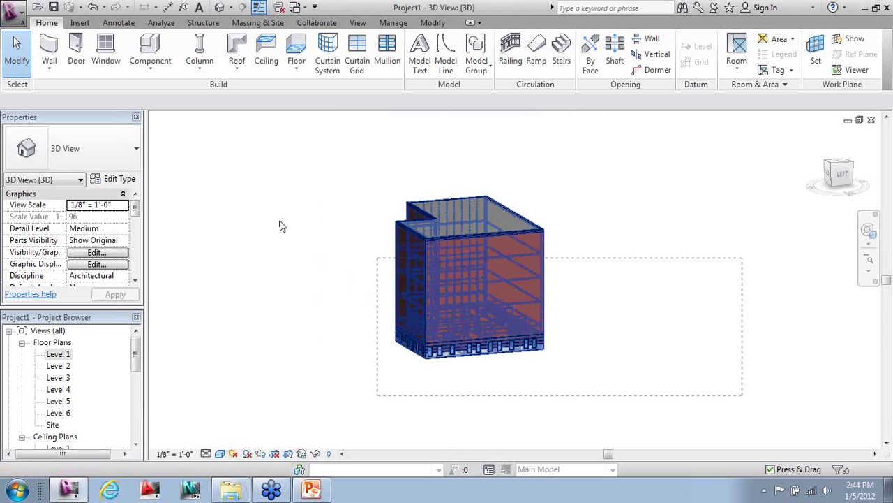
pyautogui.moveTo(264, 173); pyautogui.dragTo(282, 176)
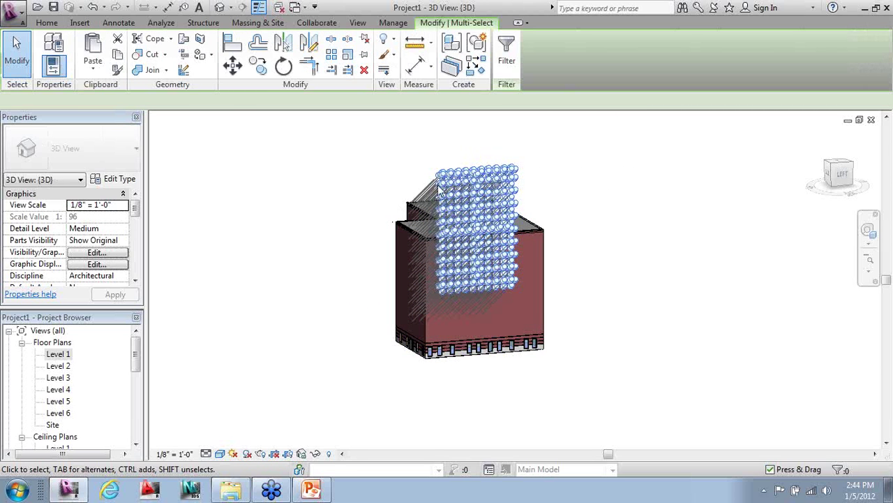
# - Filter the 406 selected elements down to only the Windows category, leaving 24 windows
pyautogui.click(507, 56)
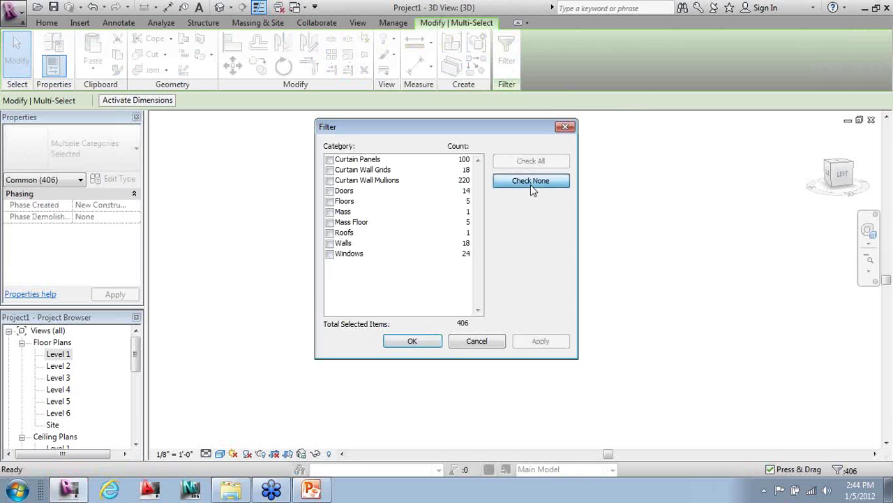
pyautogui.click(532, 186)
pyautogui.click(329, 254)
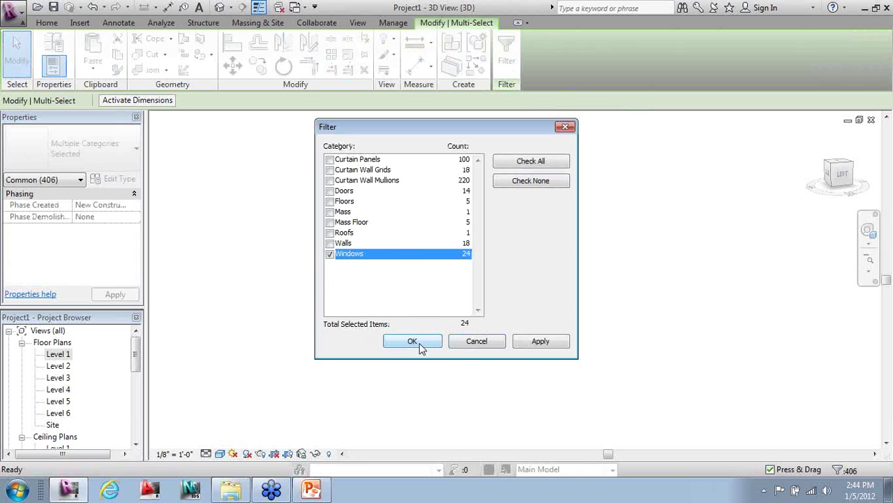
pyautogui.click(413, 342)
pyautogui.keyDown('shift'); pyautogui.moveTo(471, 401); pyautogui.dragTo(448, 382, button='middle'); pyautogui.keyUp('shift')
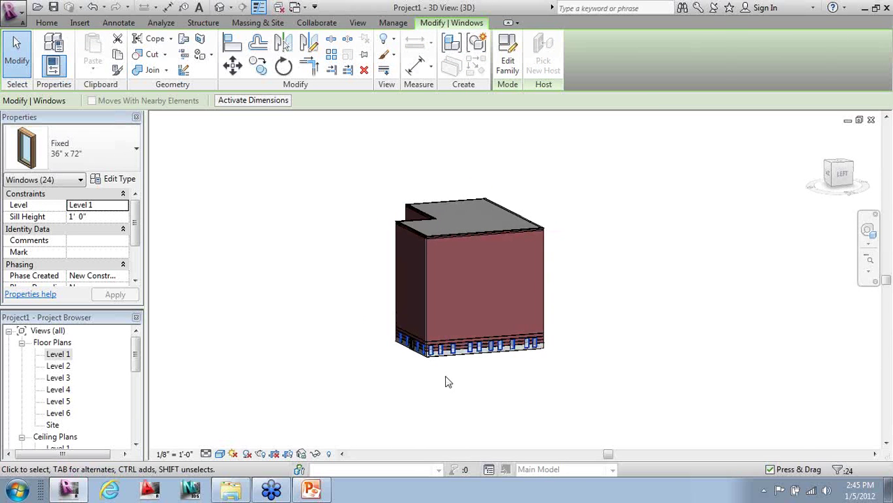
# - Copy the 24 windows and paste them aligned to Levels 2, 3, 4 and 5
pyautogui.click(119, 63)
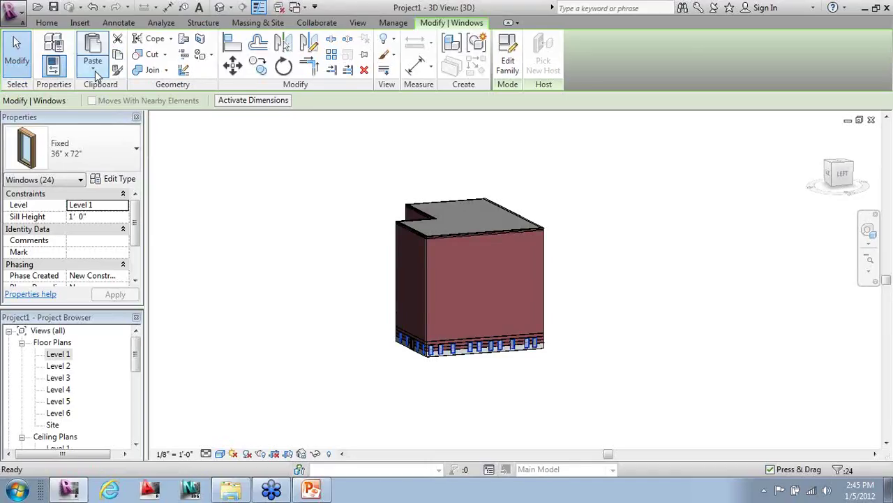
pyautogui.click(96, 73)
pyautogui.click(130, 114)
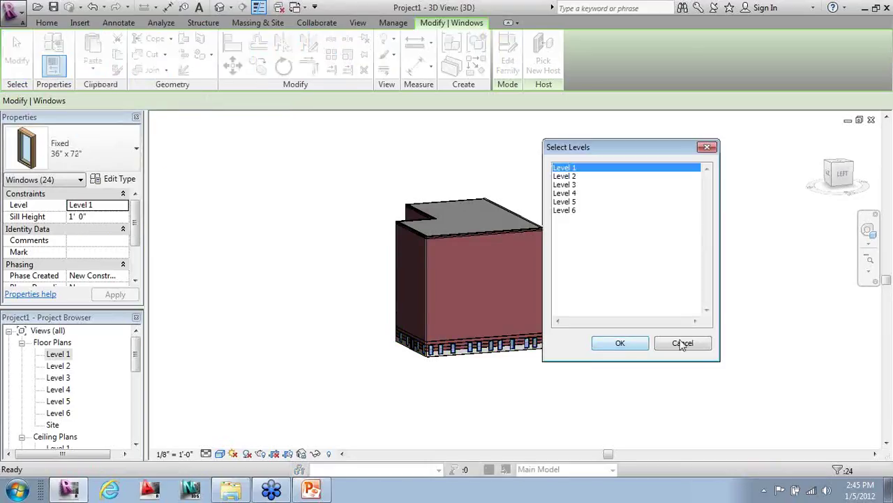
pyautogui.click(568, 177)
pyautogui.moveTo(577, 149); pyautogui.dragTo(660, 160)
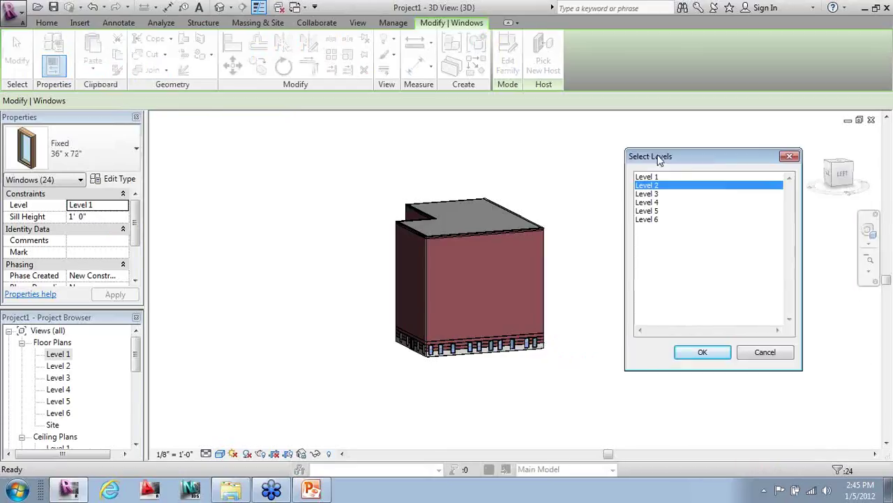
pyautogui.keyDown('ctrl'); pyautogui.click(649, 193); pyautogui.keyUp('ctrl')
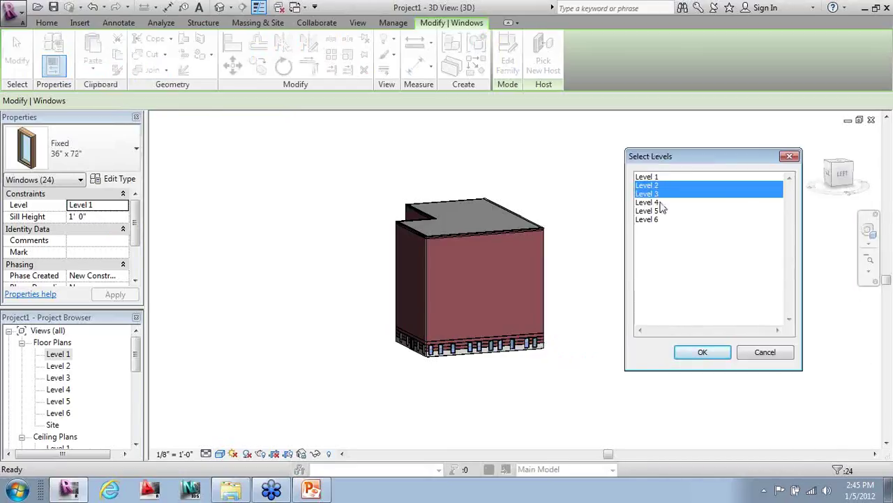
pyautogui.keyDown('ctrl'); pyautogui.click(659, 202); pyautogui.keyUp('ctrl')
pyautogui.keyDown('ctrl'); pyautogui.click(661, 211); pyautogui.keyUp('ctrl')
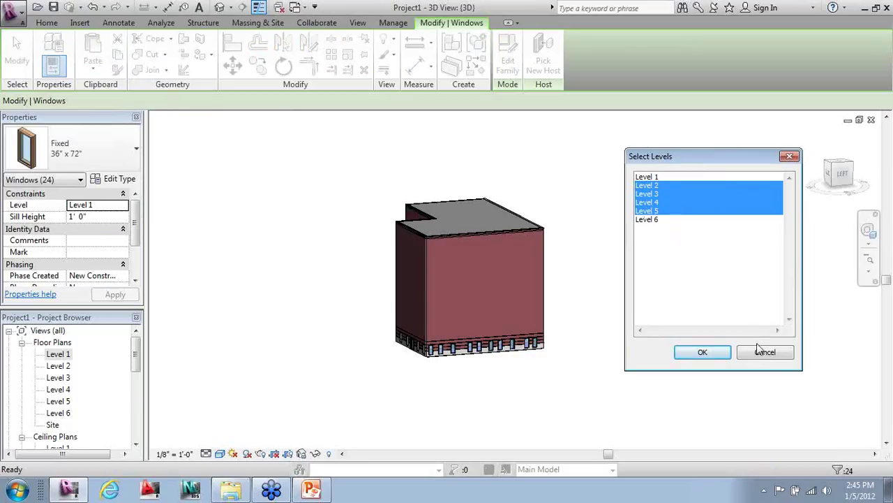
pyautogui.click(719, 352)
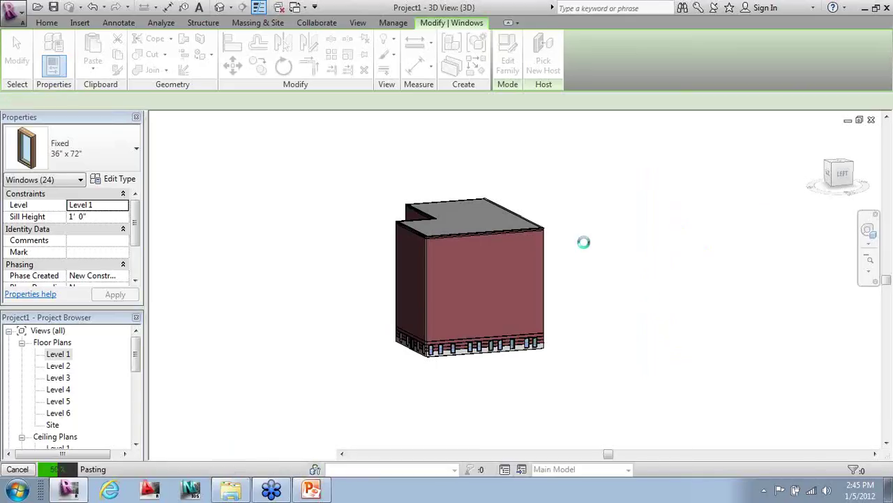
# - Clear the selection, orbit to the glazed corner, and select the whole mass
pyautogui.click(601, 345)
pyautogui.keyDown('shift'); pyautogui.moveTo(333, 362); pyautogui.dragTo(537, 388, button='middle'); pyautogui.keyUp('shift')
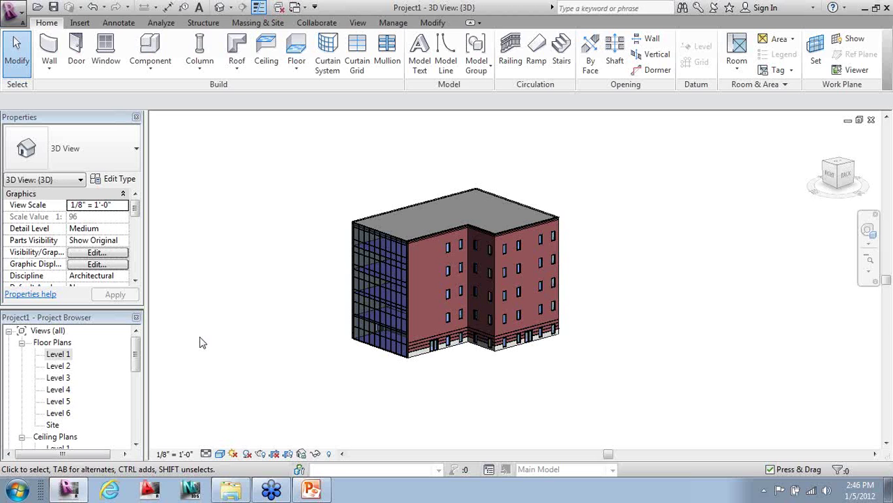
pyautogui.press('Tab')
# - Select the Office Building mass and pull its curtain-wall face outward
pyautogui.click(505, 206)
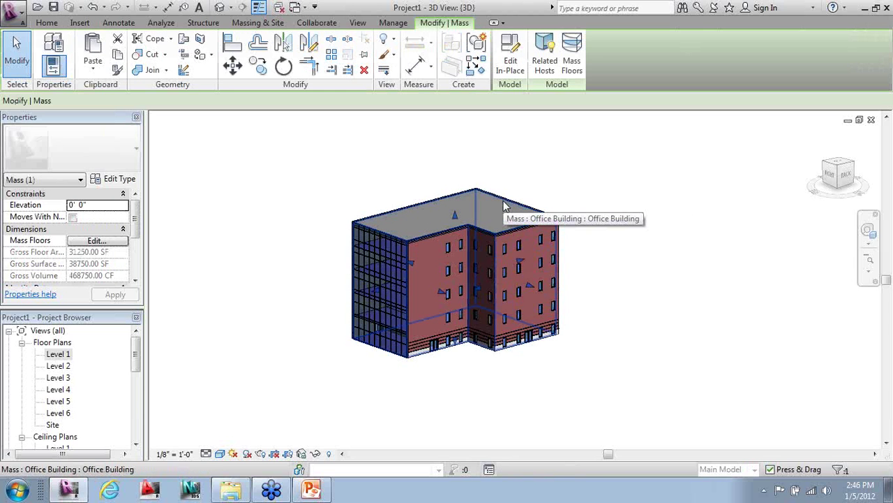
pyautogui.scroll(1, 469, 363)
pyautogui.keyDown('shift'); pyautogui.moveTo(472, 370); pyautogui.dragTo(590, 348, button='middle'); pyautogui.keyUp('shift')
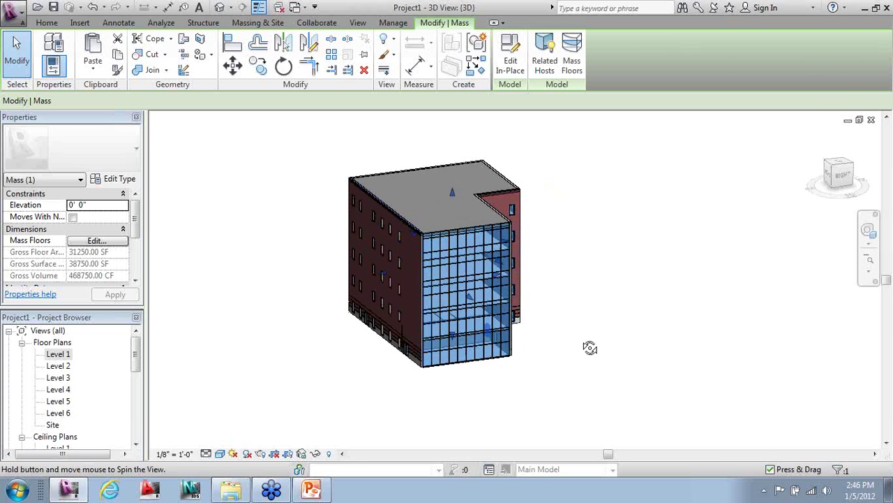
pyautogui.scroll(1, 394, 277)
pyautogui.moveTo(377, 278); pyautogui.dragTo(344, 278)
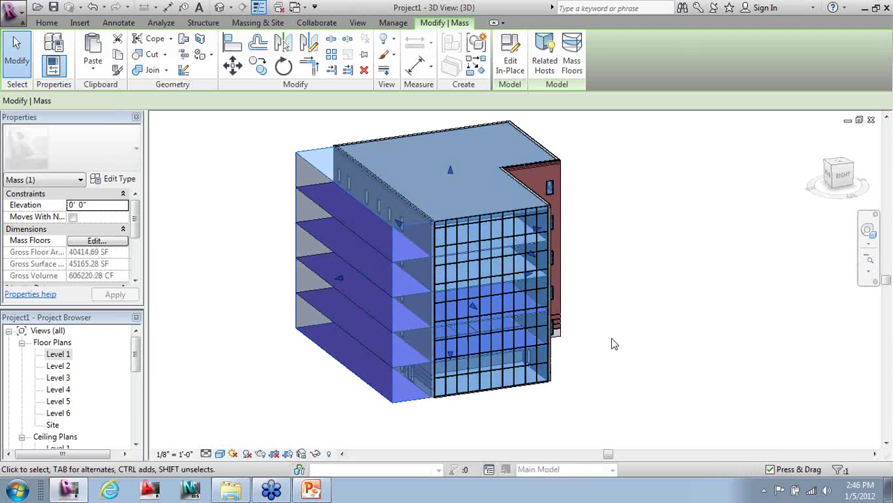
# - Pull the mass's left face outward, then orbit around and reselect the mass
pyautogui.keyDown('shift'); pyautogui.moveTo(357, 351); pyautogui.dragTo(414, 344, button='middle'); pyautogui.keyUp('shift')
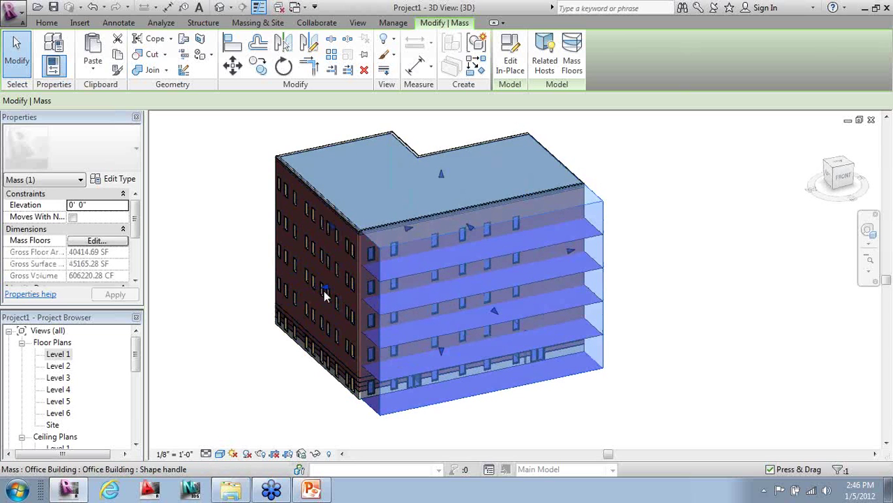
pyautogui.moveTo(324, 293); pyautogui.dragTo(310, 293)
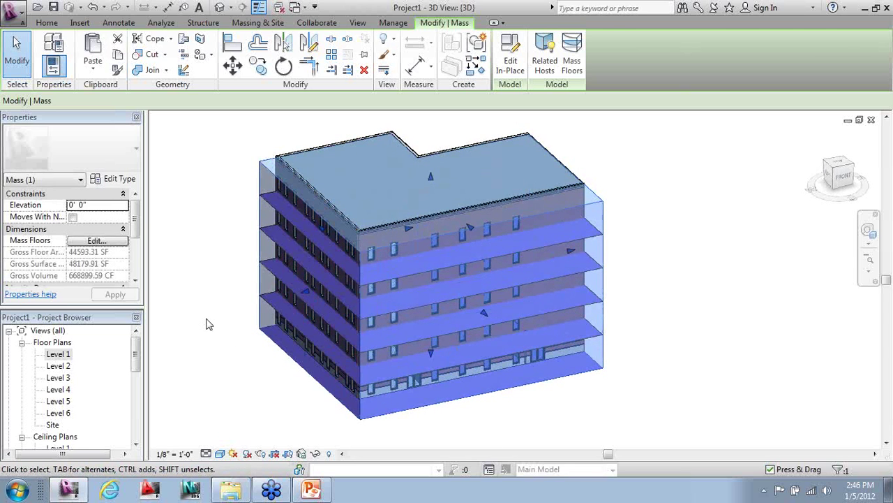
pyautogui.press('Escape')
pyautogui.keyDown('shift'); pyautogui.moveTo(360, 302); pyautogui.dragTo(574, 293, button='middle'); pyautogui.keyUp('shift')
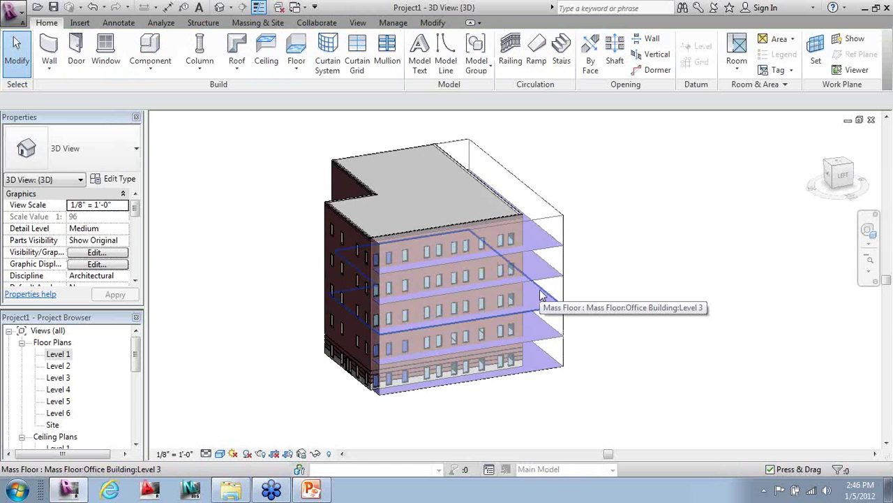
pyautogui.keyDown('shift'); pyautogui.moveTo(454, 286); pyautogui.dragTo(356, 243, button='middle'); pyautogui.keyUp('shift')
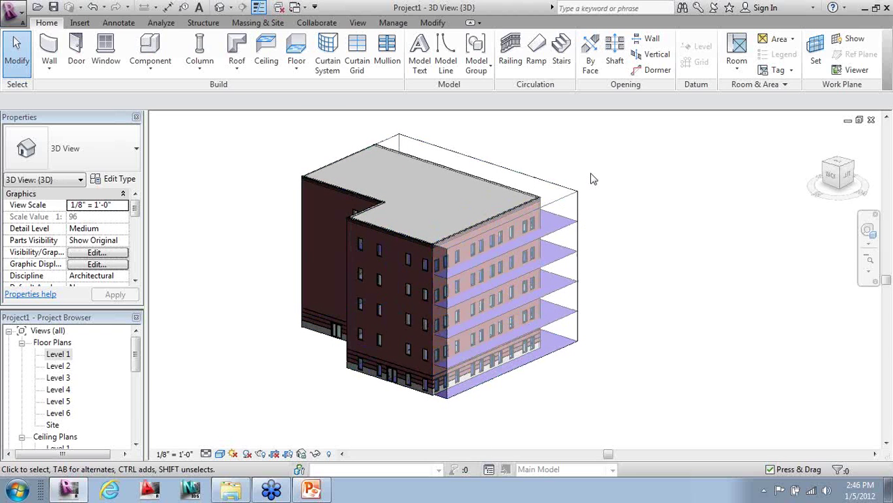
pyautogui.click(552, 179)
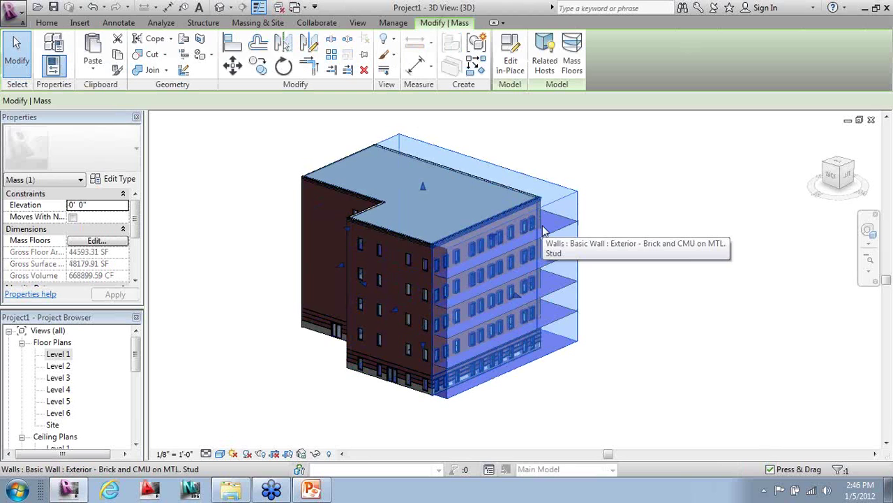
# - Refit the mass-hosted walls and floors to the enlarged mass and accept the remake warning
pyautogui.click(545, 65)
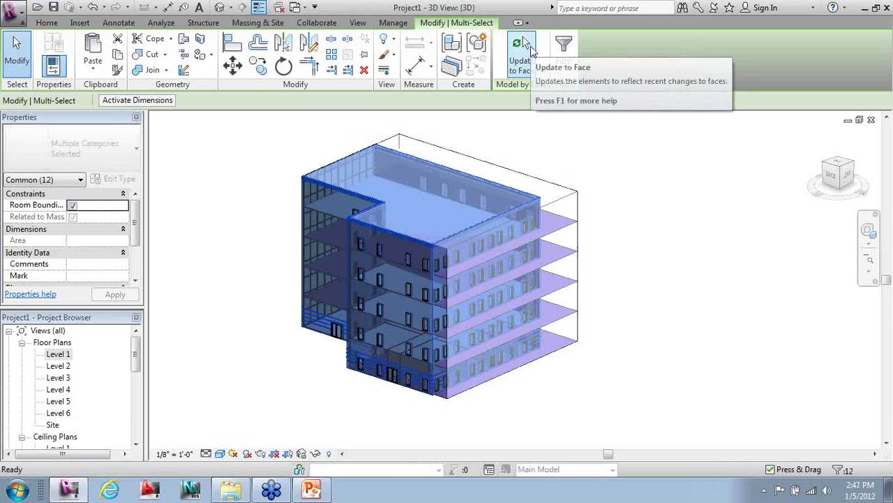
pyautogui.click(531, 49)
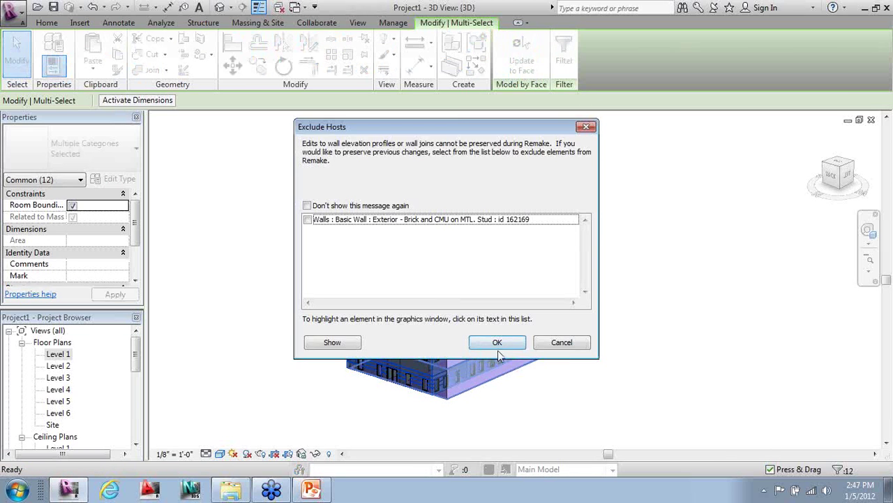
pyautogui.click(497, 344)
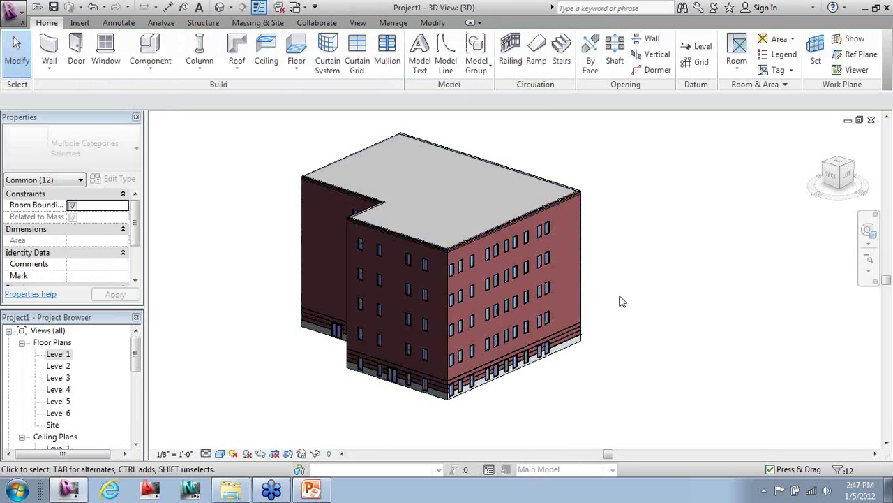
# - Orbit around the brick building, then bring up Visibility/Graphic Overrides with VG
pyautogui.keyDown('shift'); pyautogui.moveTo(666, 396); pyautogui.dragTo(501, 397, button='middle'); pyautogui.keyUp('shift')
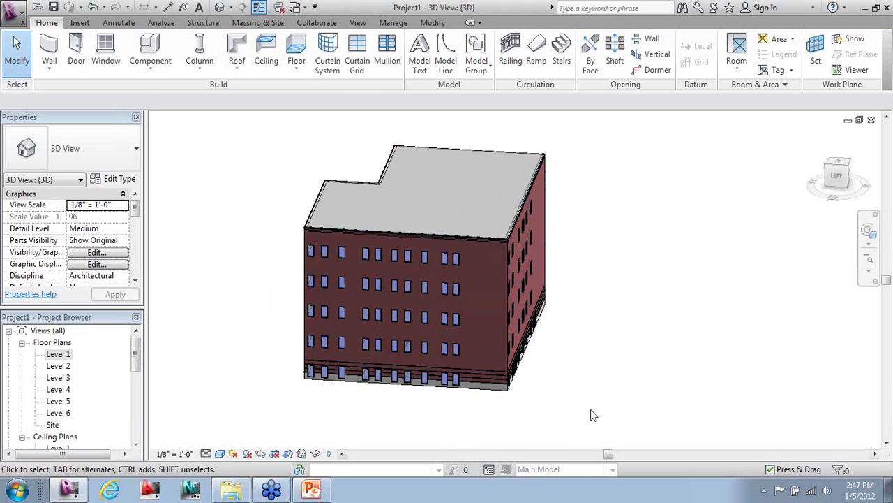
pyautogui.keyDown('shift'); pyautogui.moveTo(545, 369); pyautogui.dragTo(636, 361, button='middle'); pyautogui.keyUp('shift')
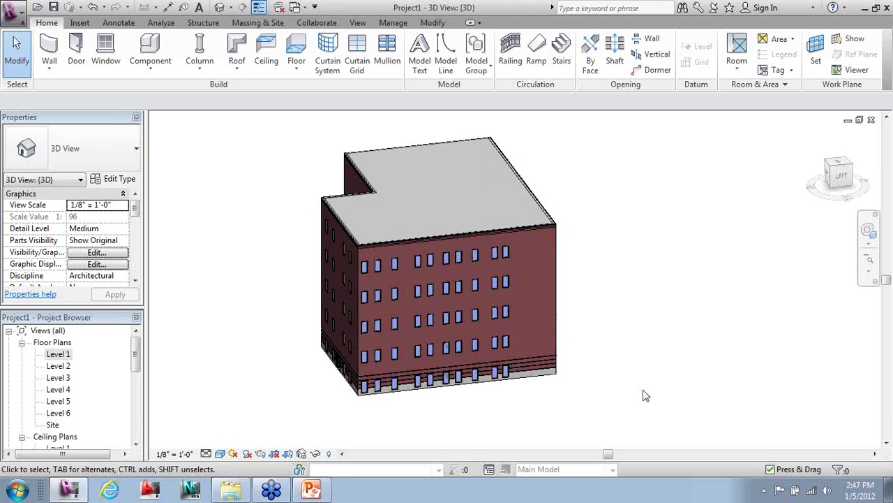
pyautogui.keyDown('shift'); pyautogui.moveTo(630, 389); pyautogui.dragTo(622, 328, button='middle'); pyautogui.keyUp('shift')
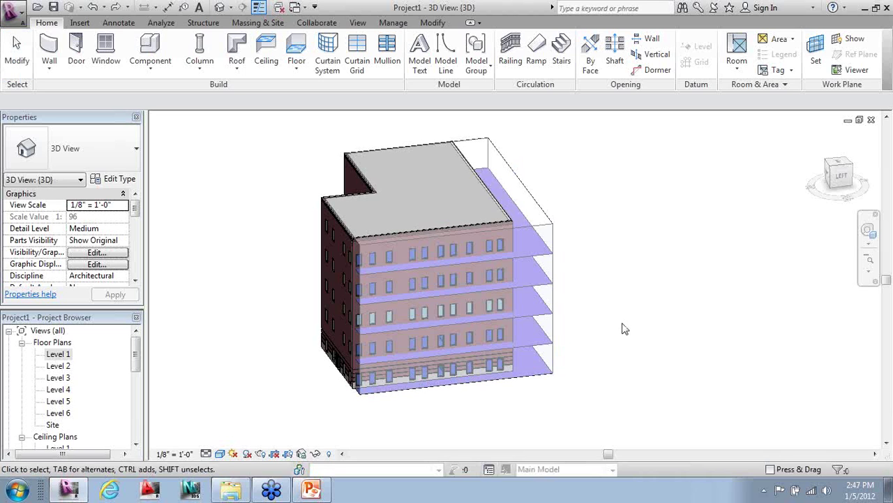
pyautogui.keyDown('shift'); pyautogui.moveTo(367, 320); pyautogui.dragTo(558, 323, button='middle'); pyautogui.keyUp('shift')
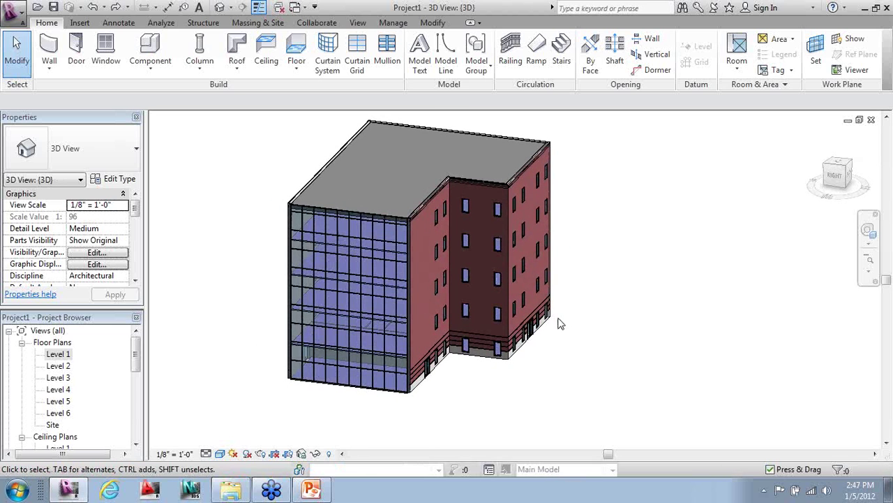
pyautogui.press('v')
pyautogui.press('g')
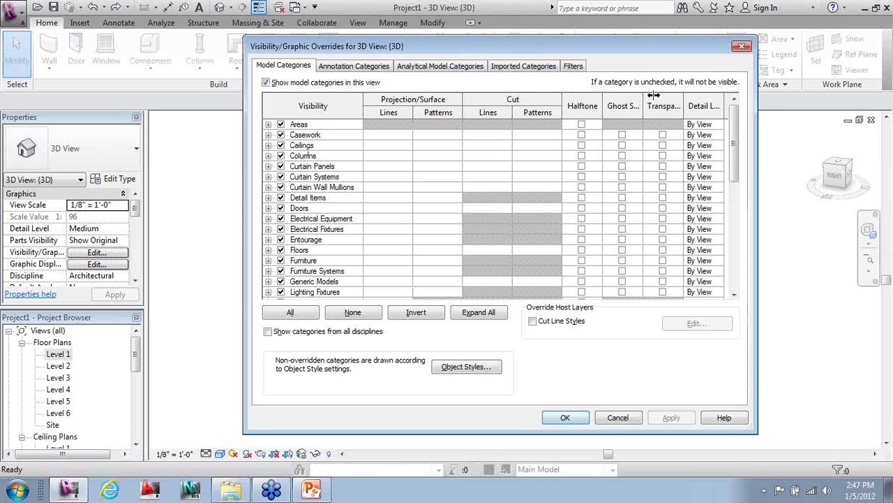
# - Hide the Mass category, set Show Mass to By View Settings, and open the Level 1 plan
pyautogui.scroll(-4, 735, 123)
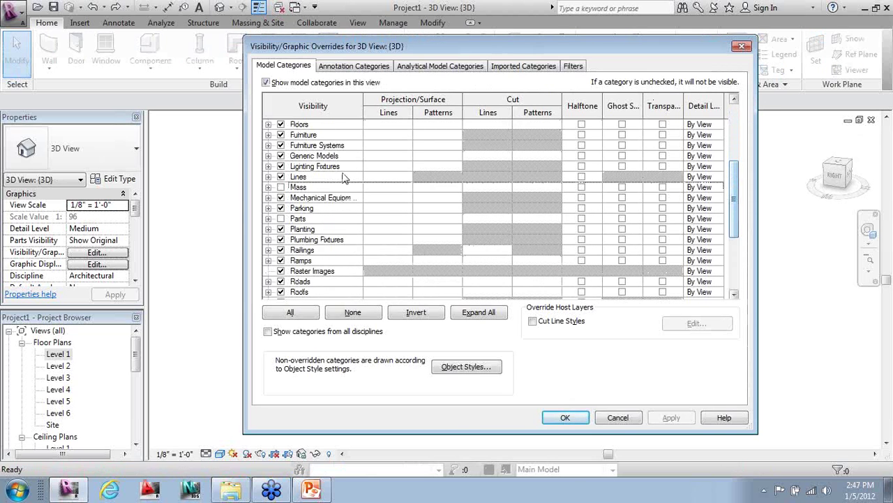
pyautogui.click(565, 418)
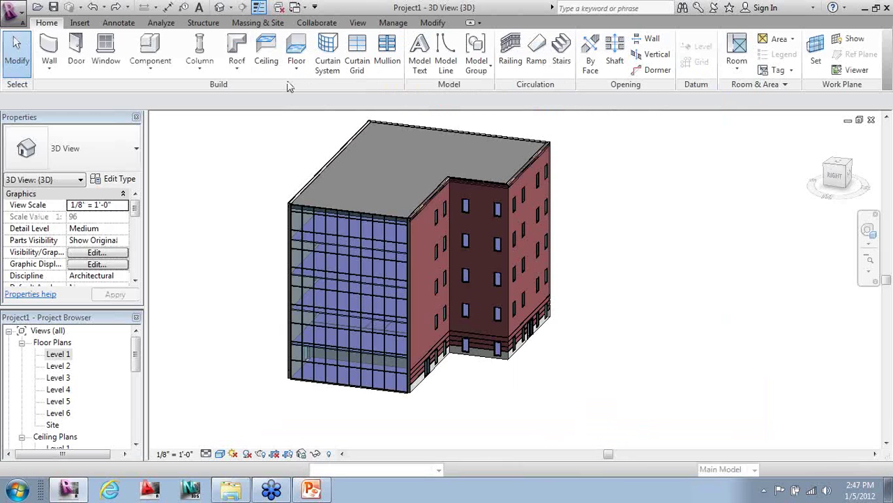
pyautogui.click(257, 23)
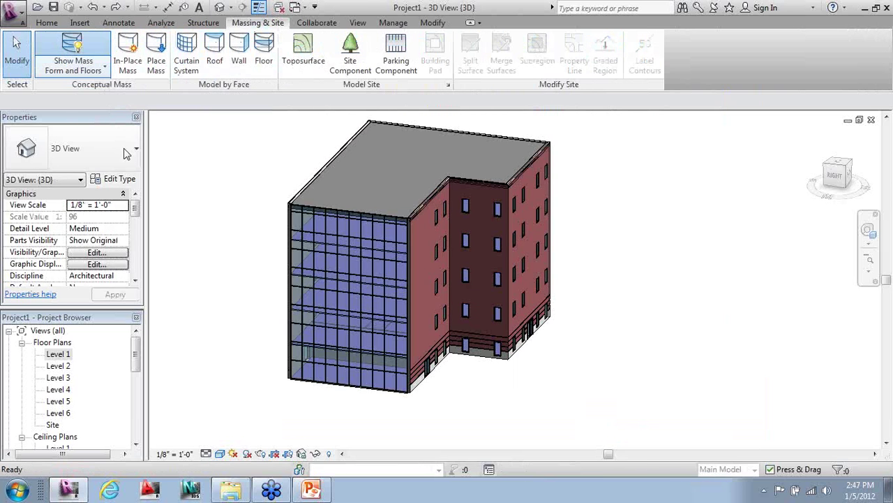
pyautogui.click(74, 52)
pyautogui.keyDown('shift'); pyautogui.moveTo(230, 254); pyautogui.dragTo(331, 312, button='middle'); pyautogui.keyUp('shift')
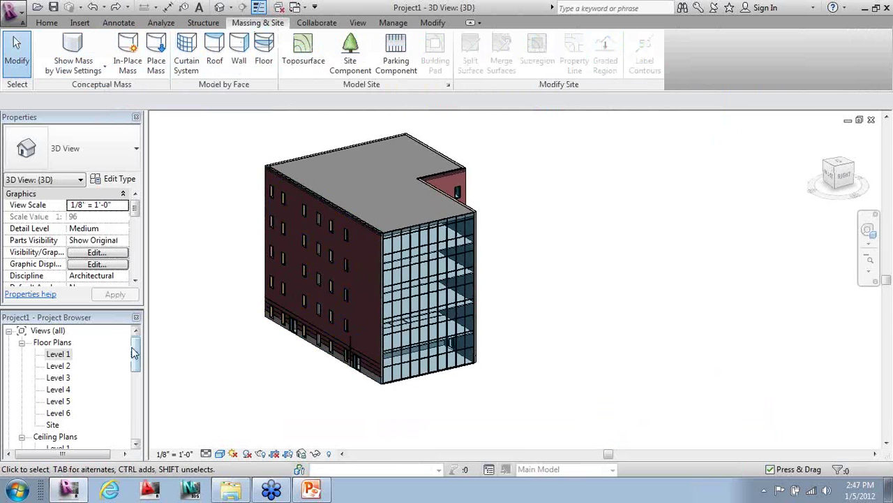
pyautogui.doubleClick(60, 355)
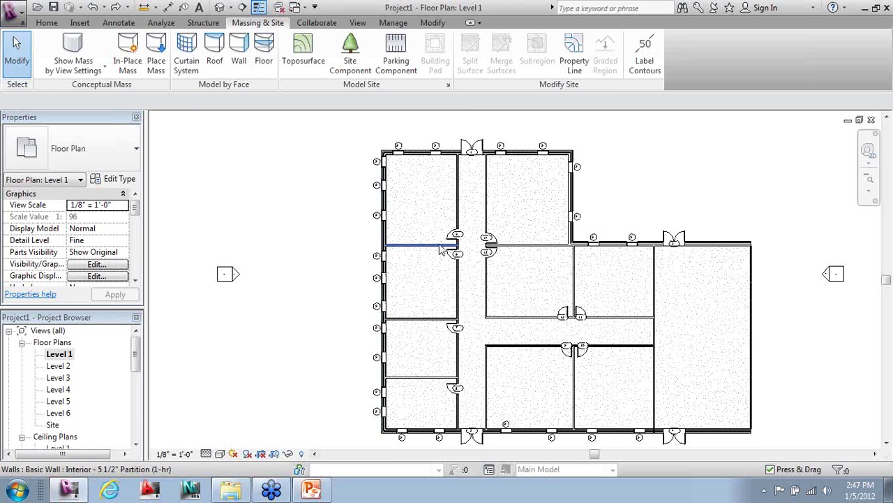
# - Select all Level 1 interior partition walls and their doors
pyautogui.click(441, 246)
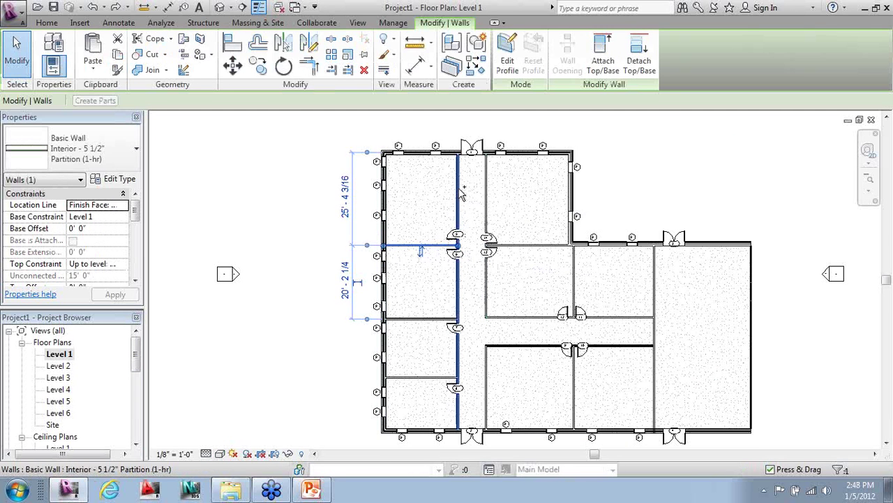
pyautogui.keyDown('ctrl'); pyautogui.click(487, 222); pyautogui.keyUp('ctrl')
pyautogui.keyDown('ctrl'); pyautogui.click(457, 213); pyautogui.keyUp('ctrl')
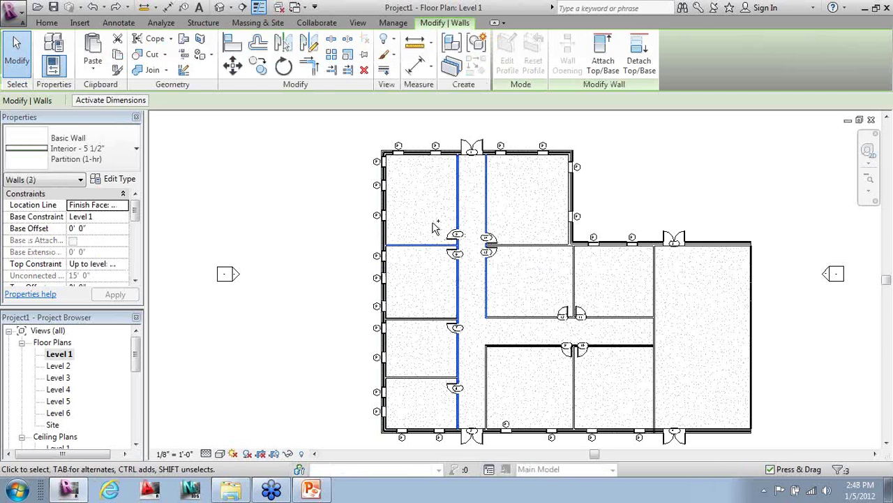
pyautogui.moveTo(426, 208); pyautogui.dragTo(530, 412)
pyautogui.keyDown('ctrl'); pyautogui.click(434, 378); pyautogui.keyUp('ctrl')
pyautogui.keyDown('ctrl'); pyautogui.click(434, 318); pyautogui.keyUp('ctrl')
pyautogui.keyDown('ctrl'); pyautogui.click(506, 319); pyautogui.keyUp('ctrl')
pyautogui.keyDown('ctrl'); pyautogui.click(583, 318); pyautogui.keyUp('ctrl')
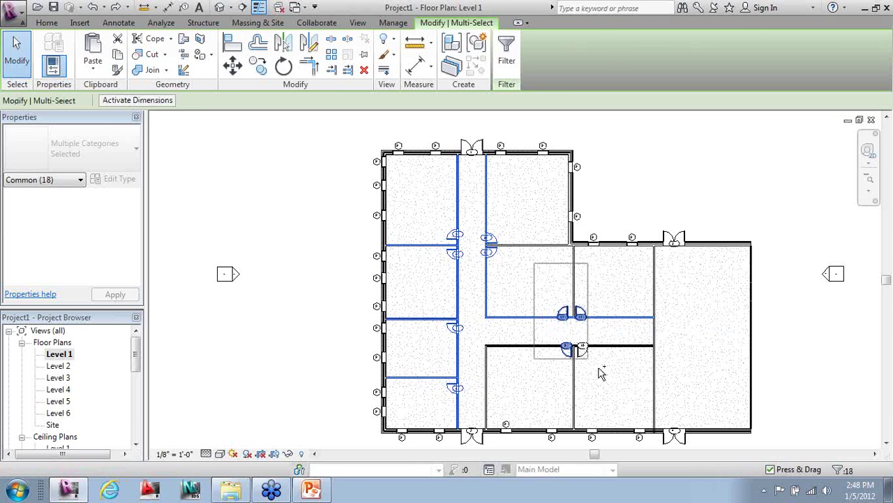
pyautogui.keyDown('ctrl'); pyautogui.click(654, 373); pyautogui.keyUp('ctrl')
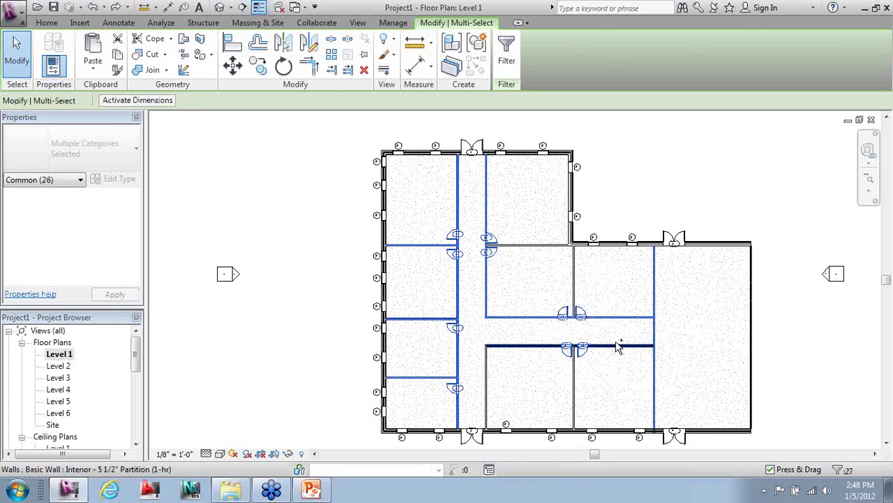
pyautogui.keyDown('ctrl'); pyautogui.click(602, 345); pyautogui.keyUp('ctrl')
pyautogui.keyDown('ctrl'); pyautogui.click(574, 368); pyautogui.keyUp('ctrl')
pyautogui.keyDown('ctrl'); pyautogui.click(487, 370); pyautogui.keyUp('ctrl')
pyautogui.keyDown('ctrl'); pyautogui.click(571, 286); pyautogui.keyUp('ctrl')
pyautogui.keyDown('ctrl'); pyautogui.click(533, 245); pyautogui.keyUp('ctrl')
pyautogui.keyDown('ctrl'); pyautogui.click(486, 236); pyautogui.keyUp('ctrl')
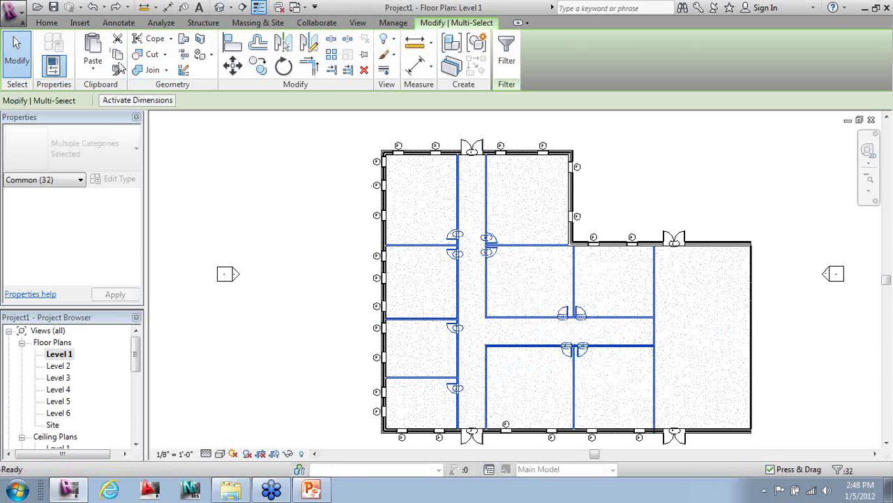
# - Paste the walls aligned into Floor Plan Level 2 through Level 6
pyautogui.click(96, 62)
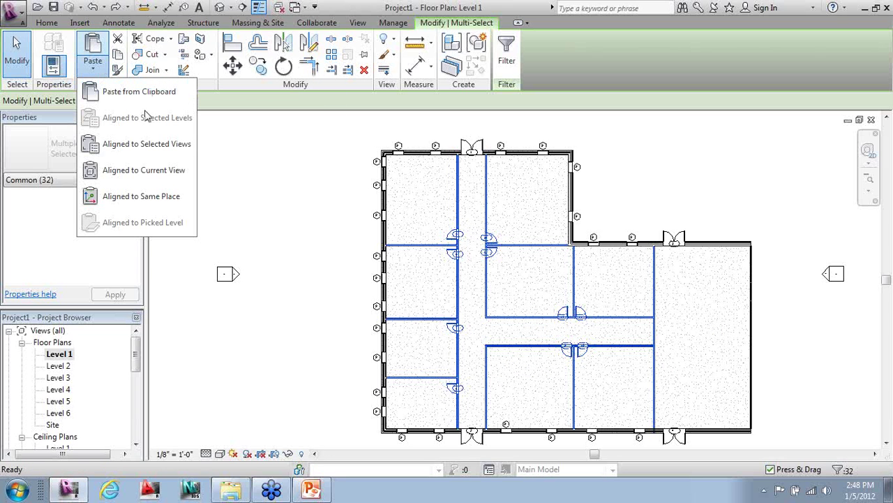
pyautogui.click(180, 146)
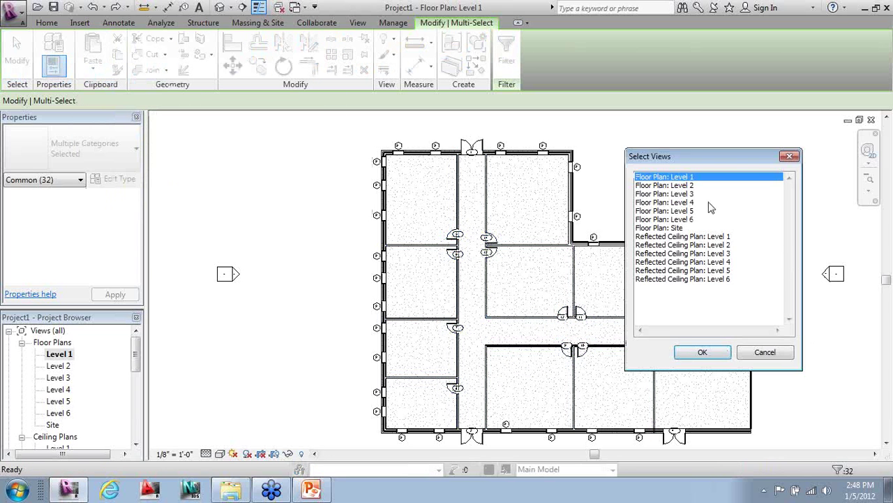
pyautogui.click(692, 186)
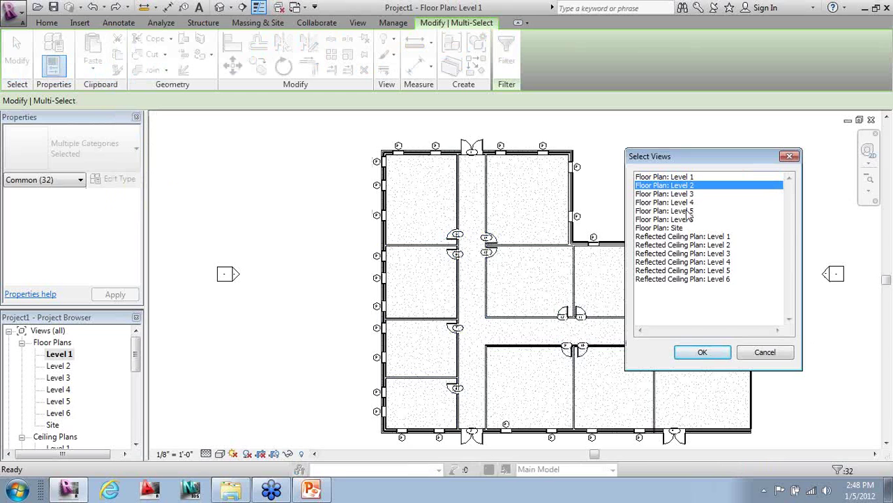
pyautogui.keyDown('shift'); pyautogui.click(687, 219); pyautogui.keyUp('shift')
pyautogui.click(702, 351)
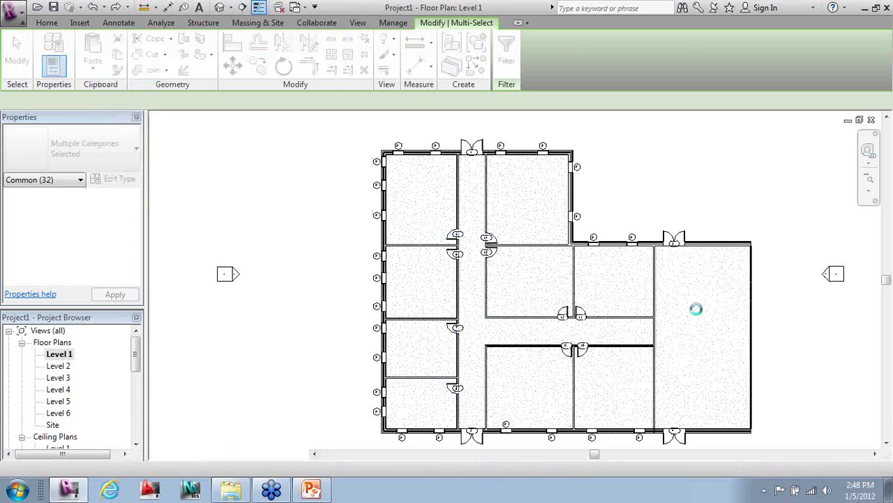
pyautogui.click(695, 312)
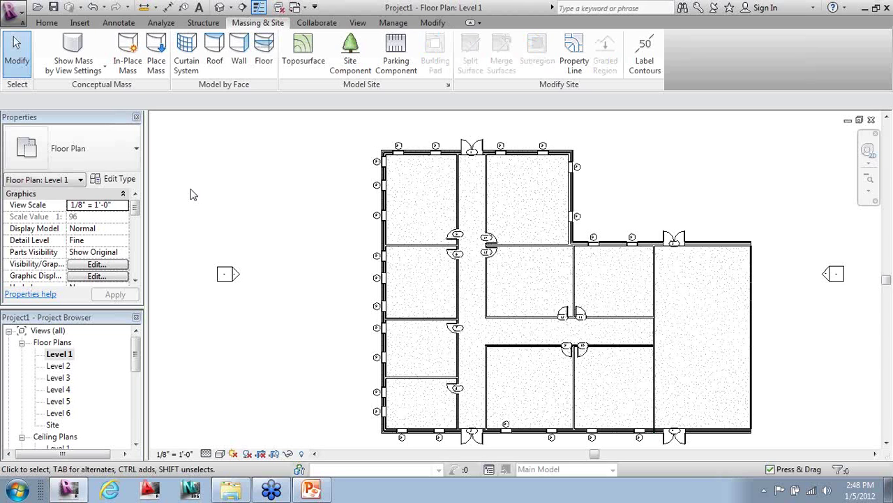
pyautogui.scroll(-3, 231, 199)
pyautogui.scroll(1, 347, 267)
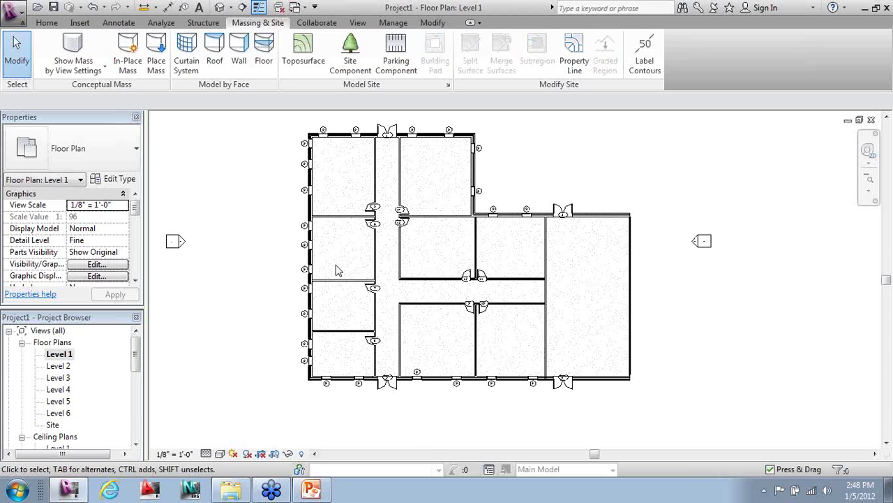
pyautogui.scroll(-1, 316, 268)
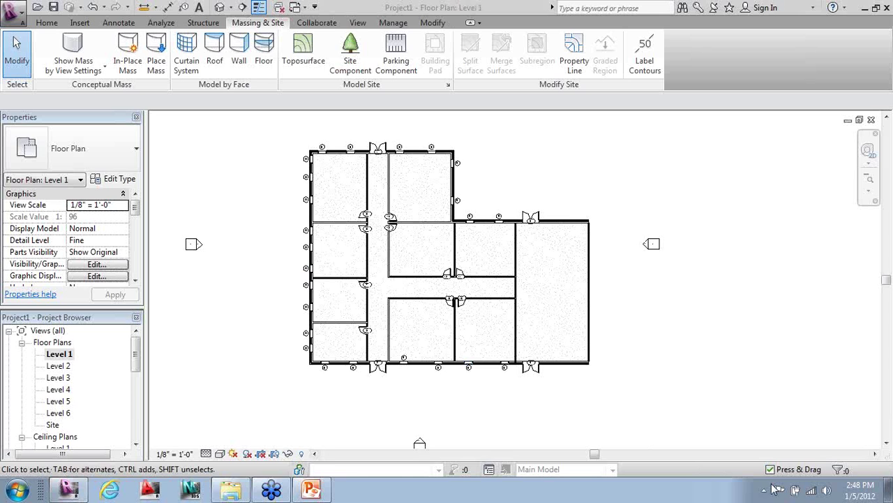
# - Start the Room tool using the room tag type that shows area
pyautogui.click(55, 25)
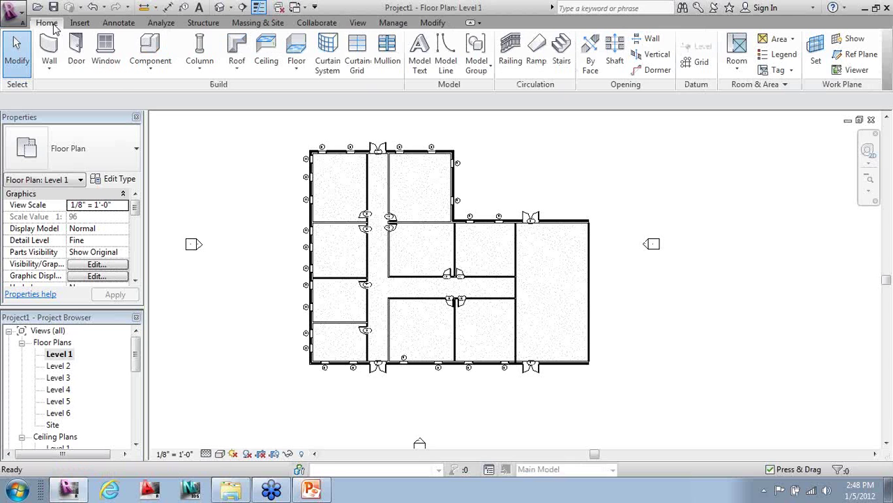
pyautogui.click(739, 47)
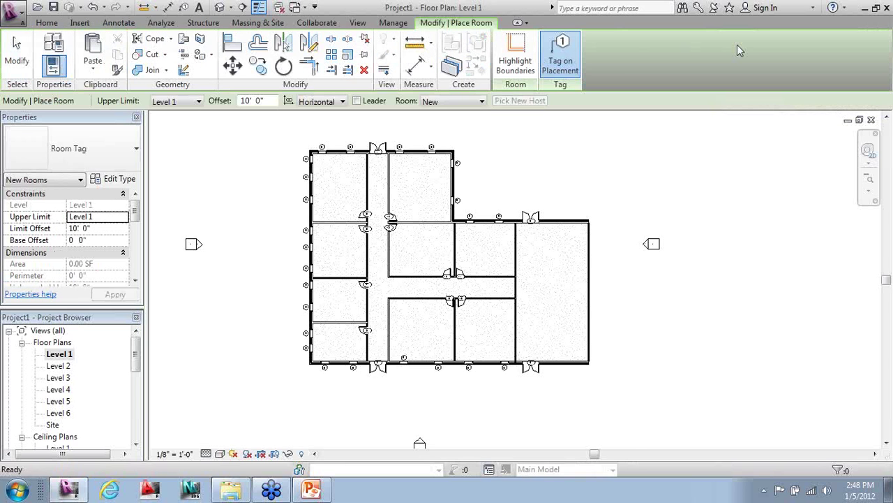
pyautogui.click(56, 168)
pyautogui.click(64, 210)
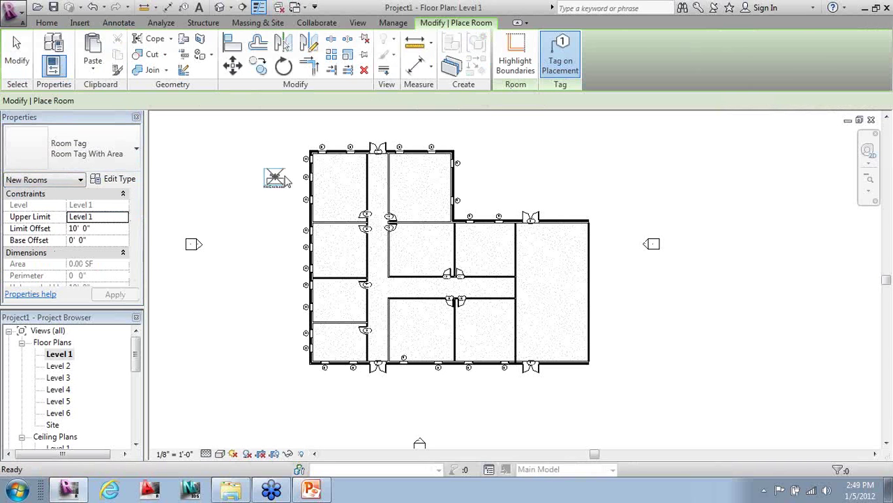
pyautogui.scroll(2, 307, 170)
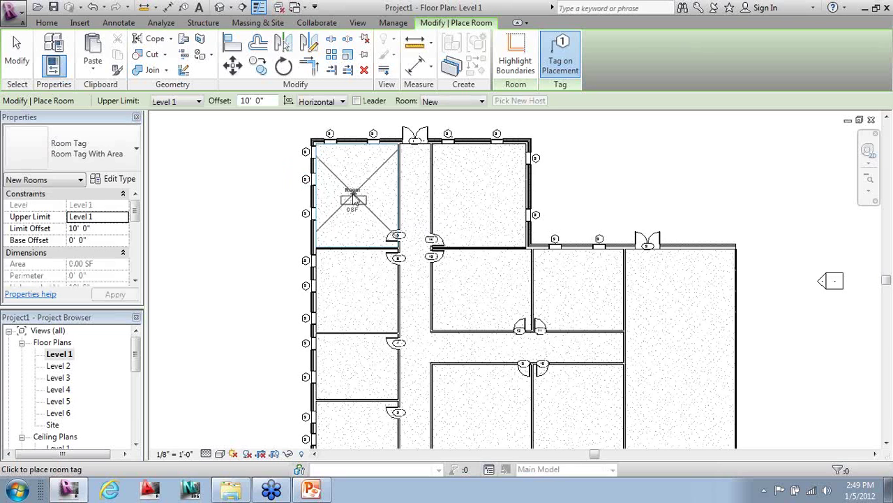
# - Place tagged rooms in the nine remaining spaces, including the corridor, 302, 485 and 415 SF spaces
pyautogui.click(356, 199)
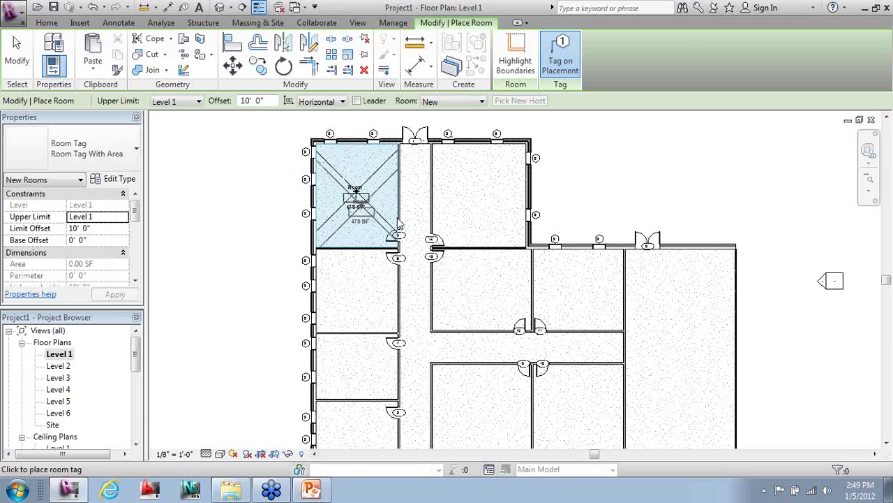
pyautogui.click(475, 198)
pyautogui.click(356, 286)
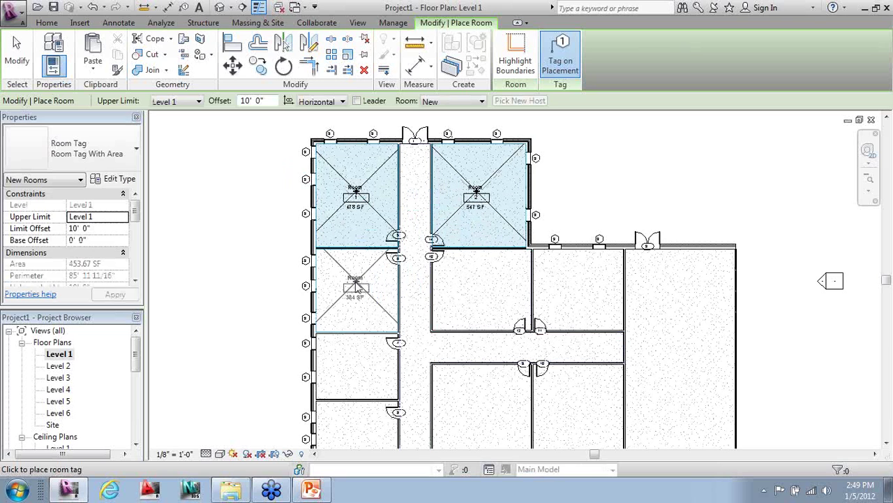
pyautogui.click(476, 288)
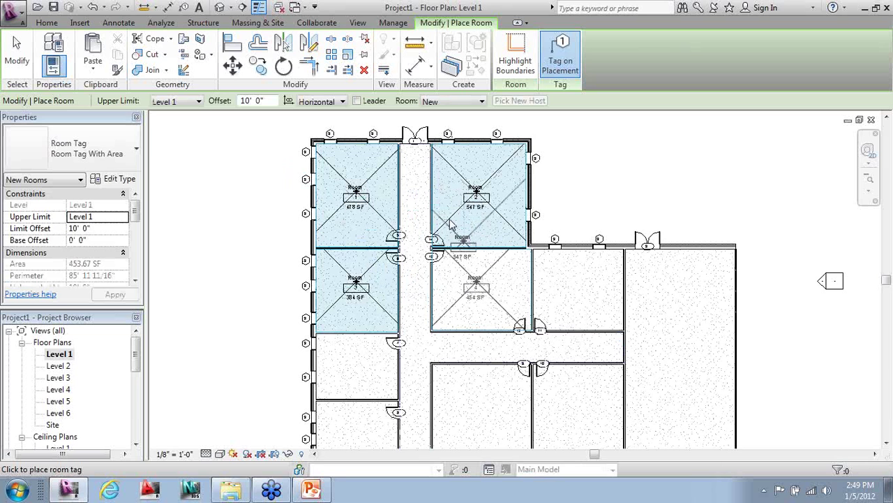
pyautogui.moveTo(352, 379); pyautogui.dragTo(351, 274, button='middle')
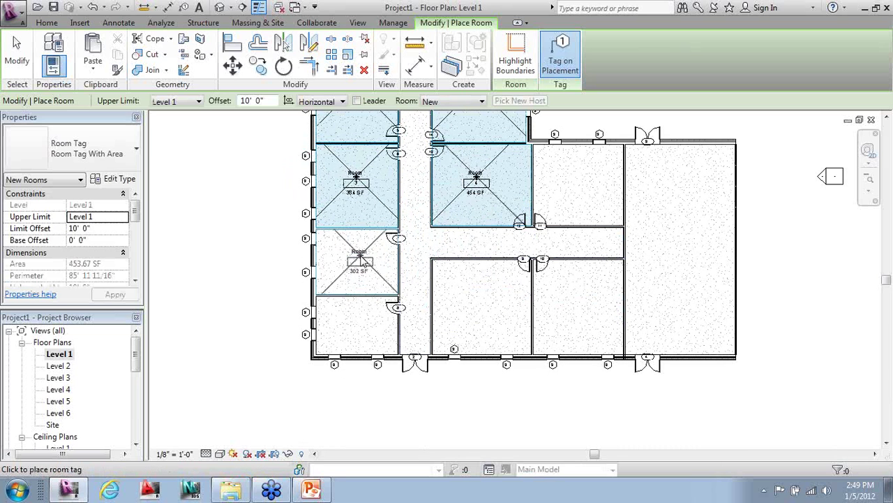
pyautogui.click(357, 261)
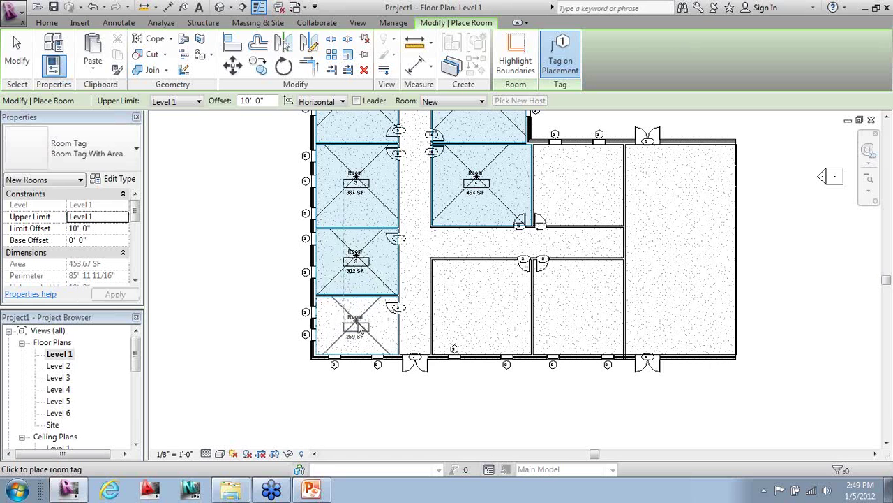
pyautogui.click(469, 244)
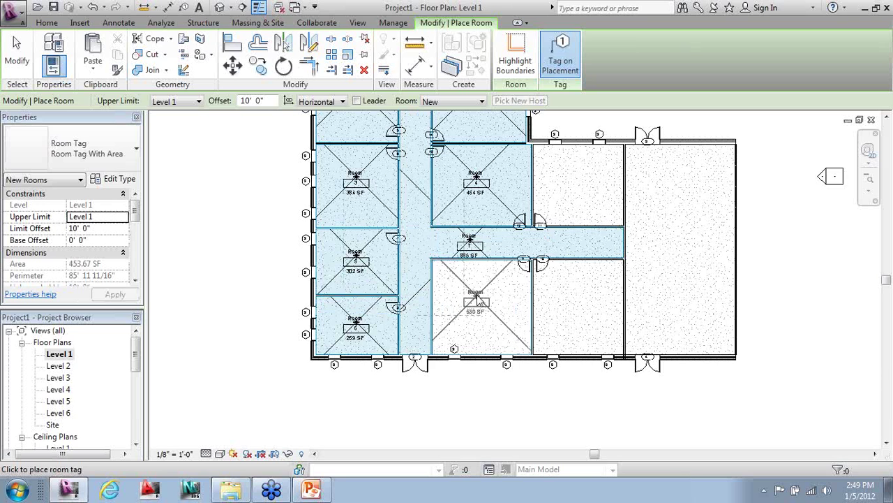
pyautogui.click(498, 301)
pyautogui.click(575, 302)
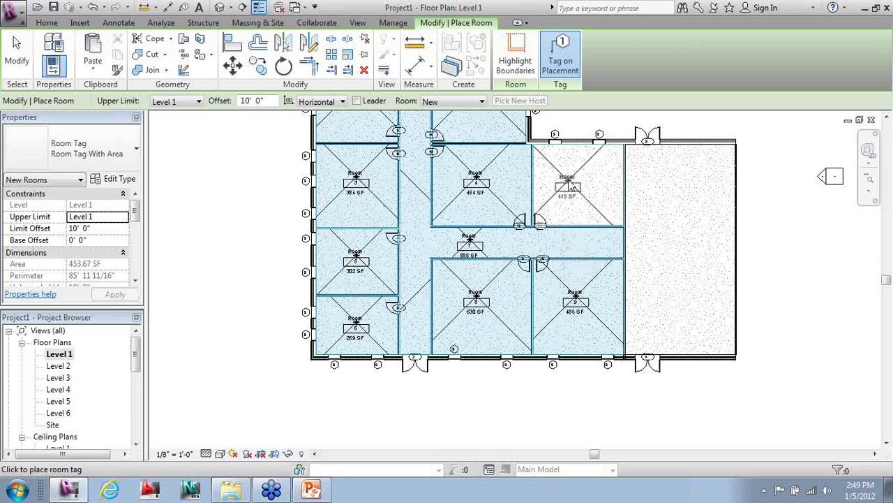
pyautogui.click(575, 182)
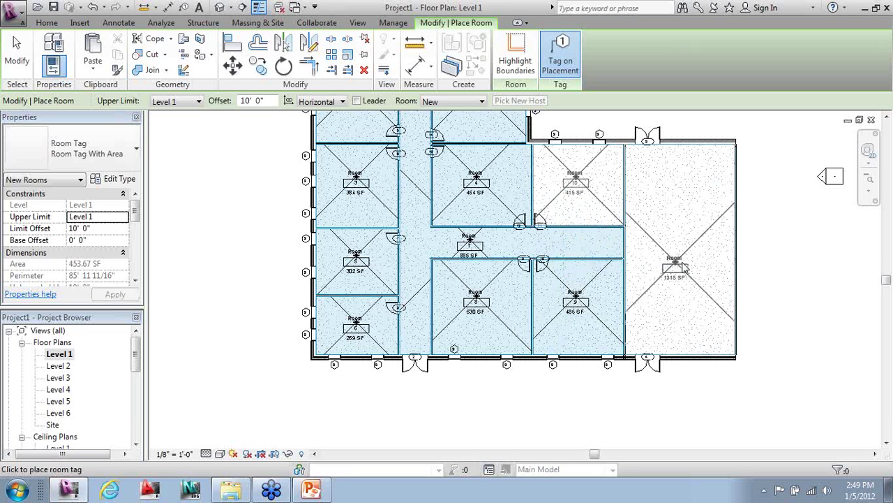
pyautogui.press('Escape')
pyautogui.press('Escape')
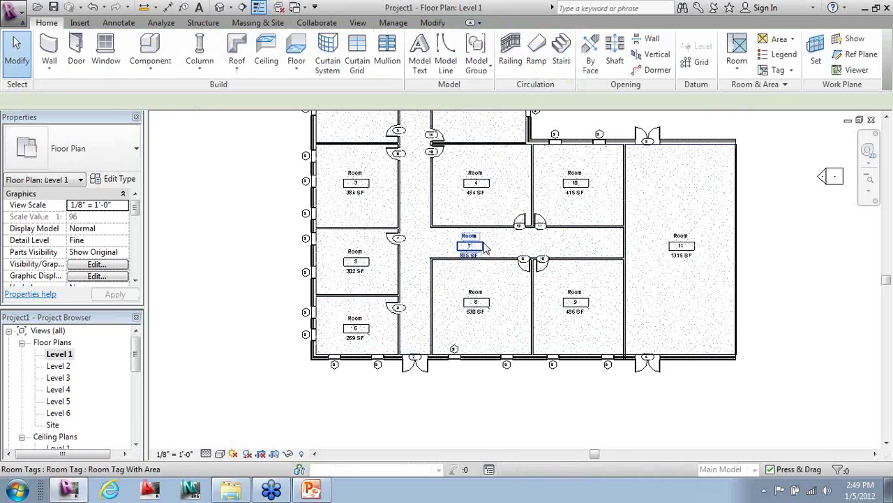
# - Rename room 7 to Hallway and room 11 to CAFE
pyautogui.doubleClick(489, 250)
pyautogui.write('Hallway')
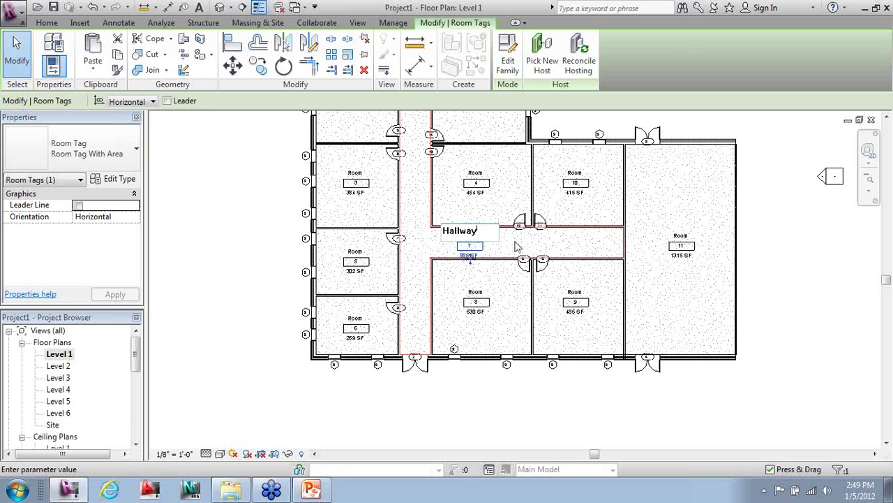
pyautogui.click(702, 241)
pyautogui.doubleClick(681, 231)
pyautogui.write('CAFE')
pyautogui.click(834, 264)
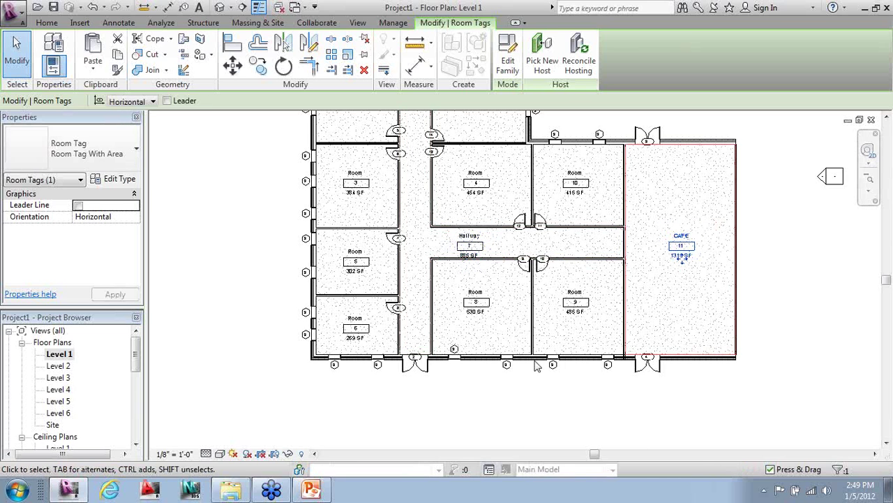
# - Rename rooms 8, 9 and 4 to Office 1, Office 2 and VP Office
pyautogui.doubleClick(472, 293)
pyautogui.write('Office 1')
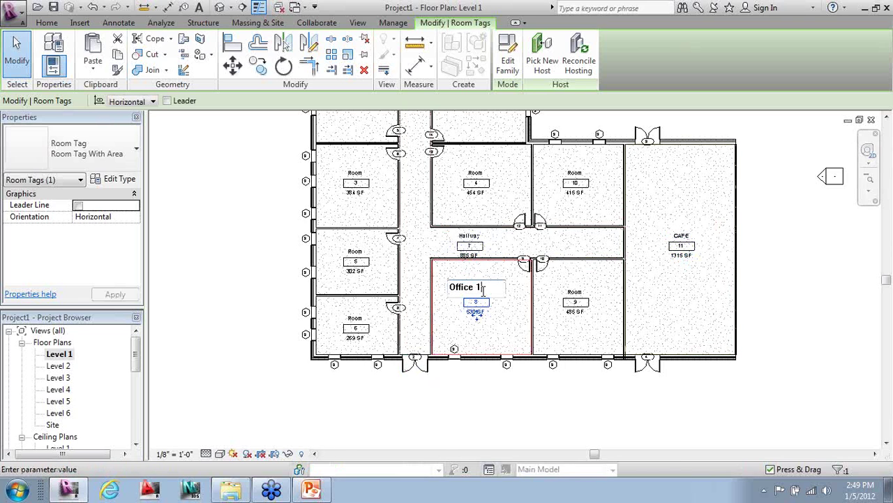
pyautogui.click(575, 292)
pyautogui.click(577, 290)
pyautogui.write('Office 2')
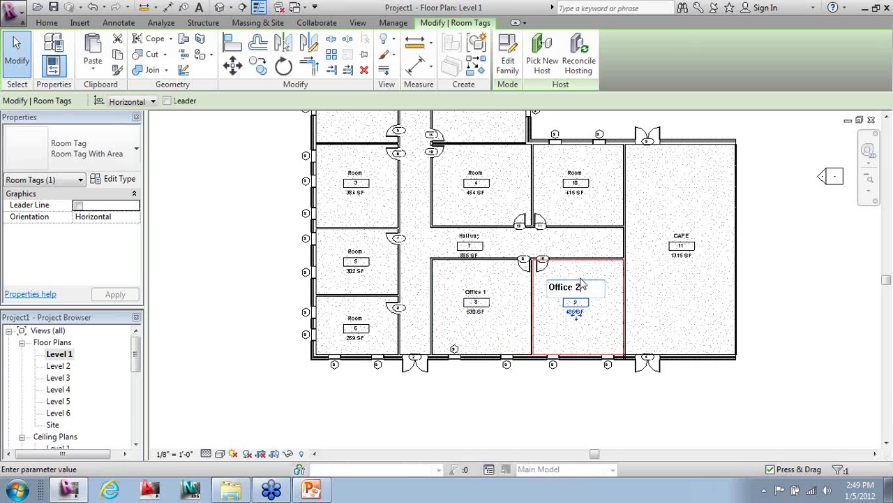
pyautogui.click(477, 174)
pyautogui.click(479, 175)
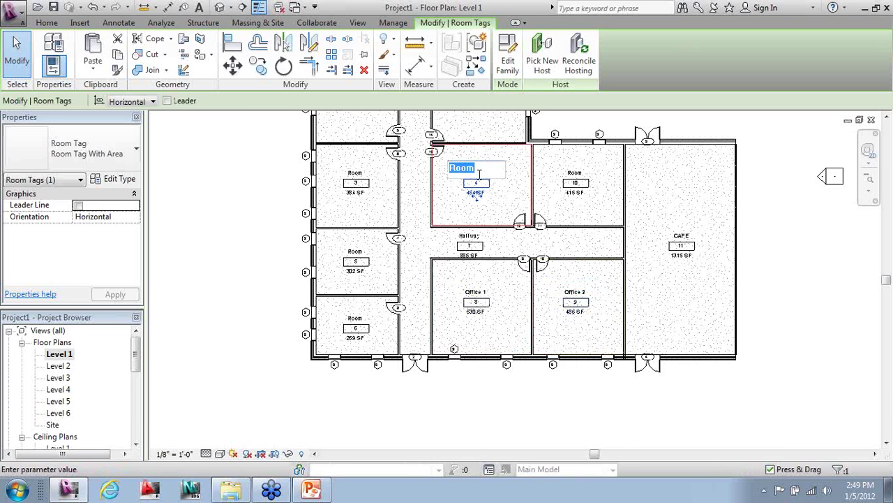
pyautogui.write('VP Office')
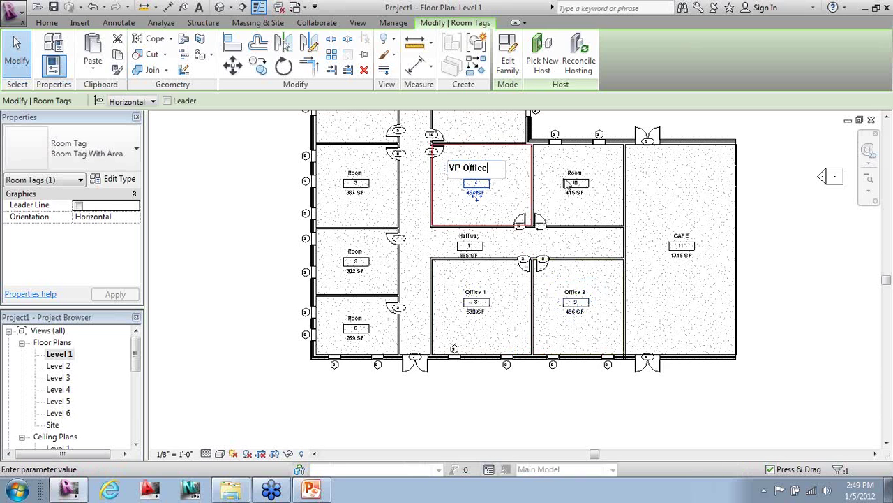
pyautogui.click(576, 175)
# - Rename room 10 to HR Office and room 6 to IT Office, and start naming room 5 Break
pyautogui.click(575, 172)
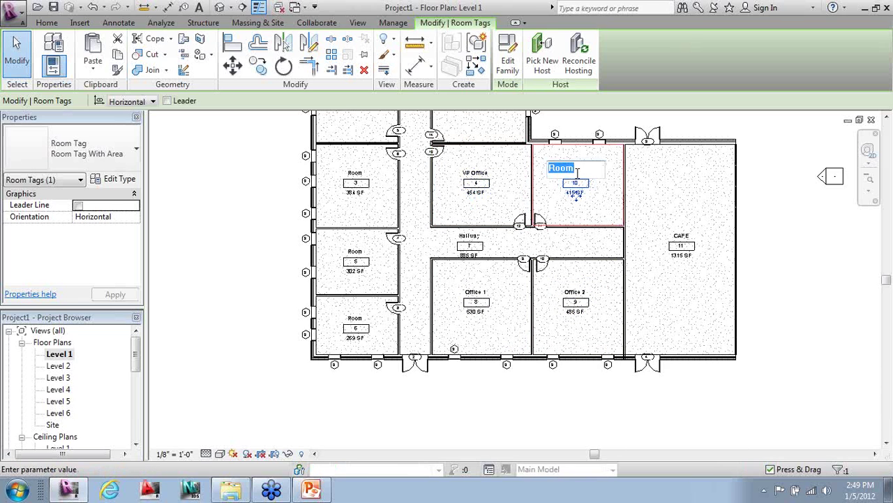
pyautogui.write('HR Office')
pyautogui.click(355, 321)
pyautogui.click(354, 316)
pyautogui.write('IT Office')
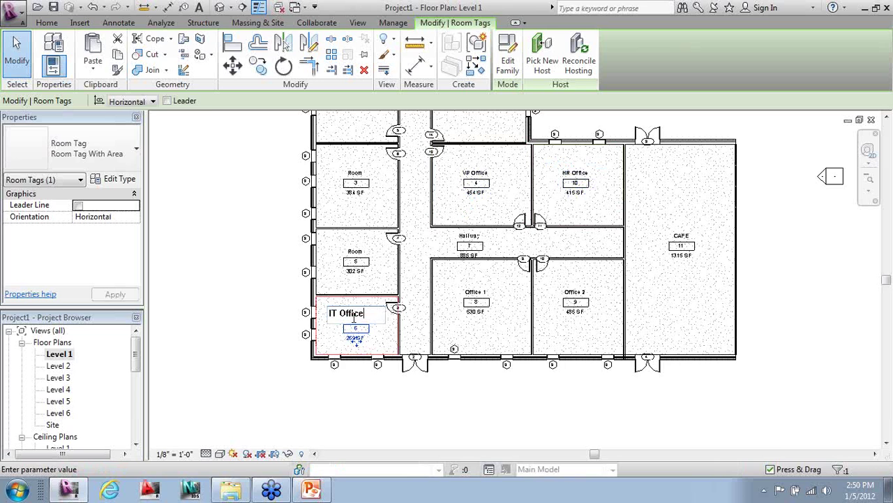
pyautogui.click(356, 253)
pyautogui.click(355, 251)
pyautogui.write('Break')
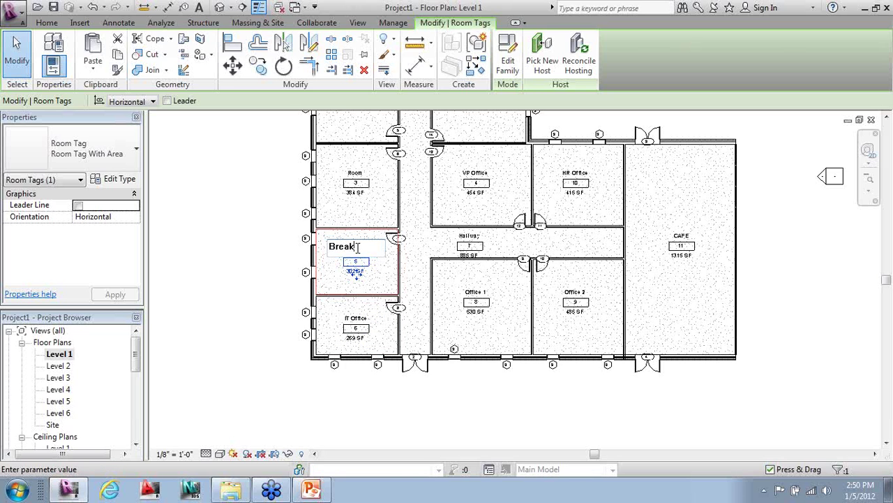
# - Commit the Break Room name, then rename room 3 to VP Office
pyautogui.press('Return')
pyautogui.moveTo(349, 174); pyautogui.dragTo(377, 280, button='middle')
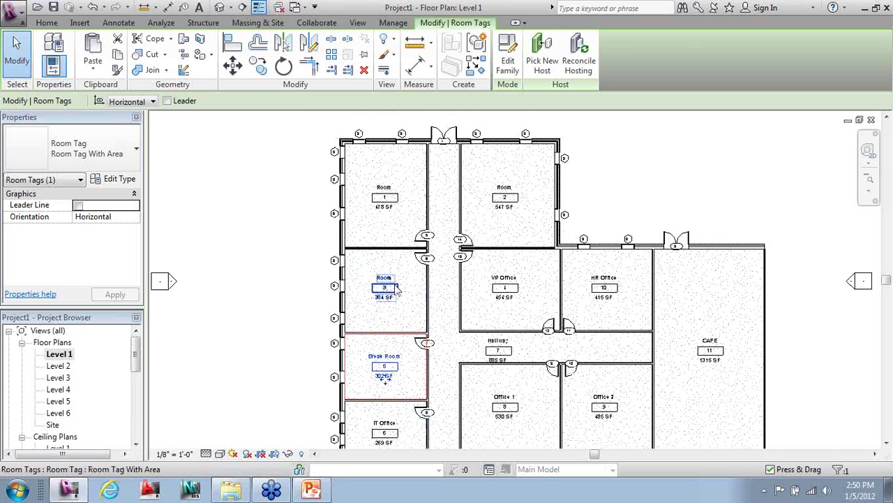
pyautogui.click(382, 278)
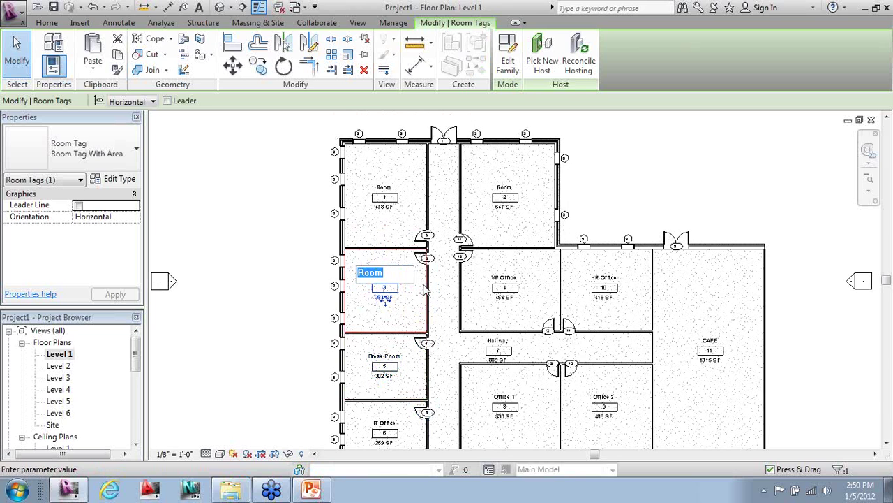
pyautogui.write('VP Office')
pyautogui.click(299, 230)
# - Rename room 2 to Prez Office and room 1 to its occupant's office name
pyautogui.click(504, 189)
pyautogui.click(505, 187)
pyautogui.write('Prez O')
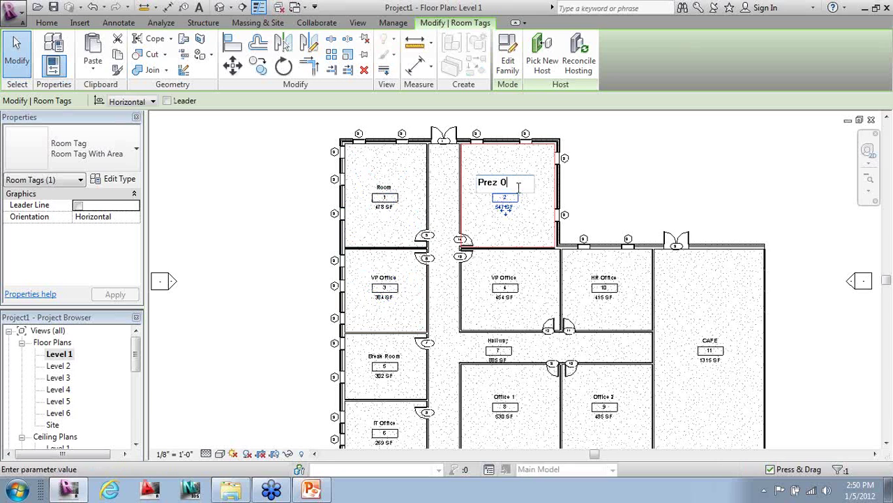
pyautogui.click(442, 195)
pyautogui.click(380, 195)
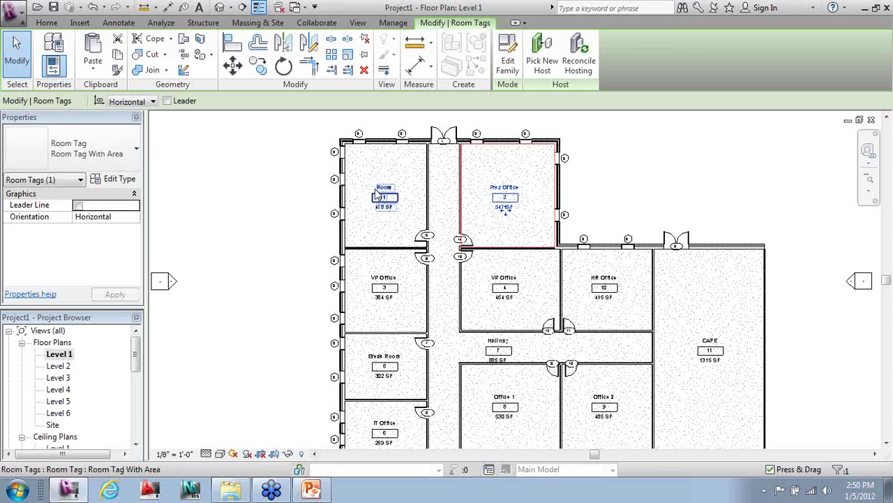
pyautogui.click(369, 183)
pyautogui.write('Bran')
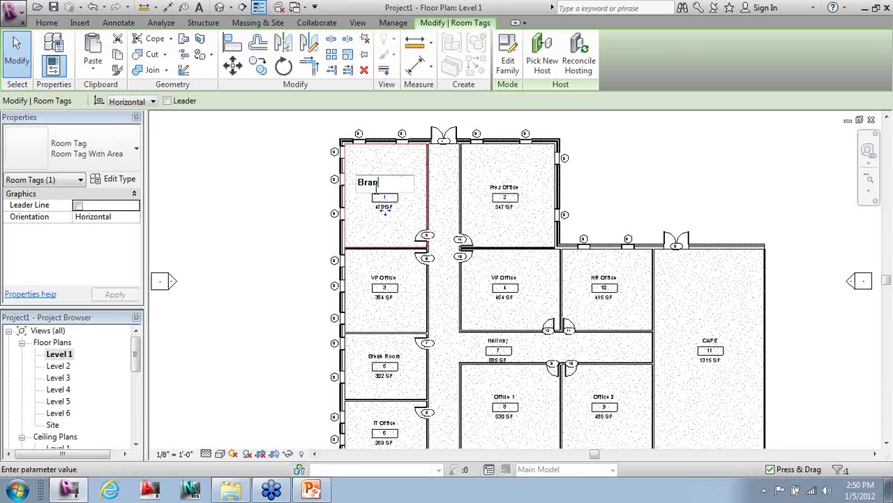
pyautogui.write('don Office')
pyautogui.click(295, 193)
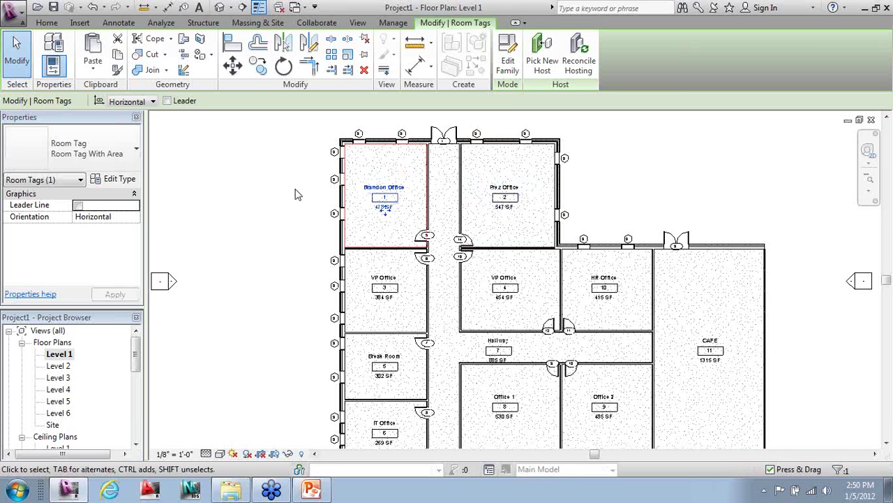
pyautogui.click(312, 203)
pyautogui.scroll(-2, 313, 202)
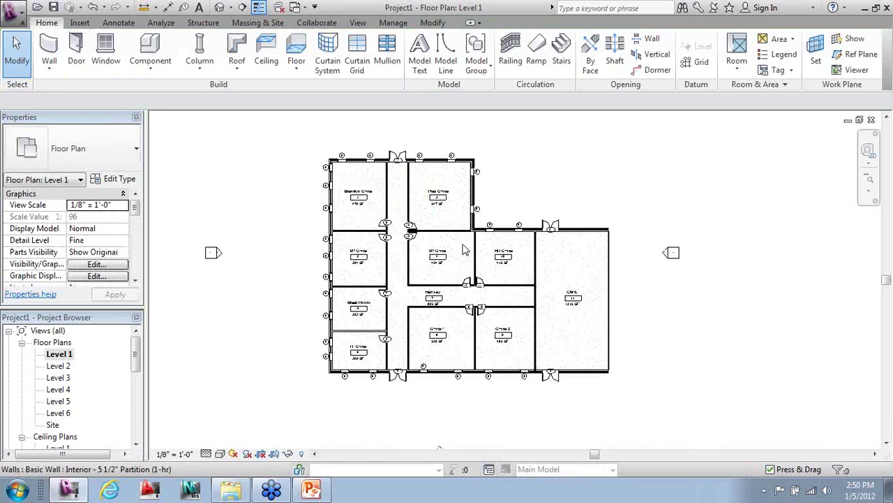
# - Place a Room Legend at the top right and colour the rooms with the Name color scheme
pyautogui.moveTo(246, 193); pyautogui.dragTo(345, 322, button='middle')
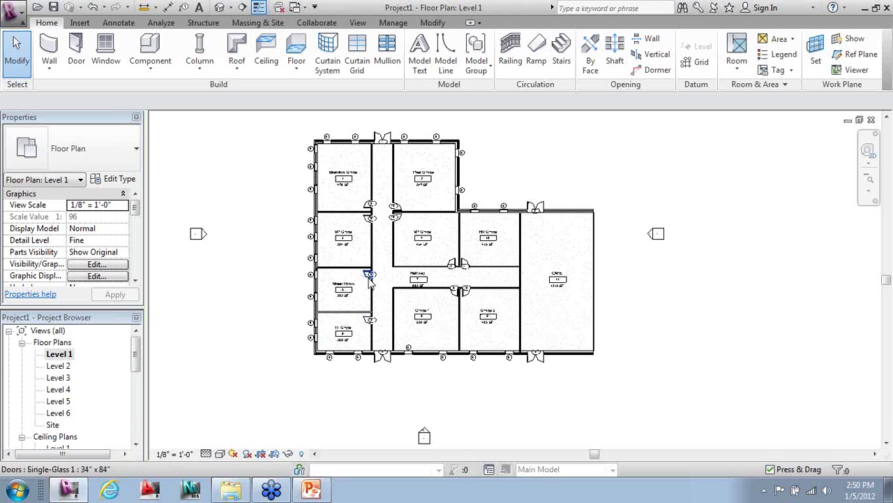
pyautogui.click(782, 54)
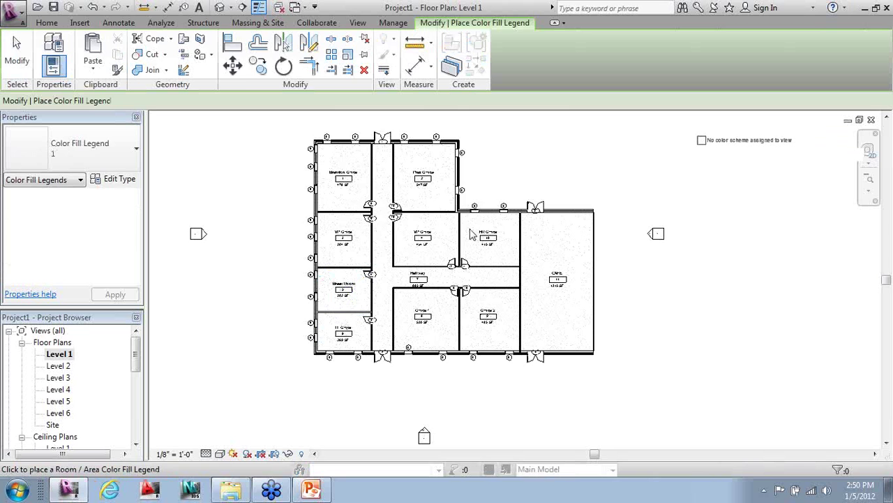
pyautogui.click(692, 153)
pyautogui.click(463, 206)
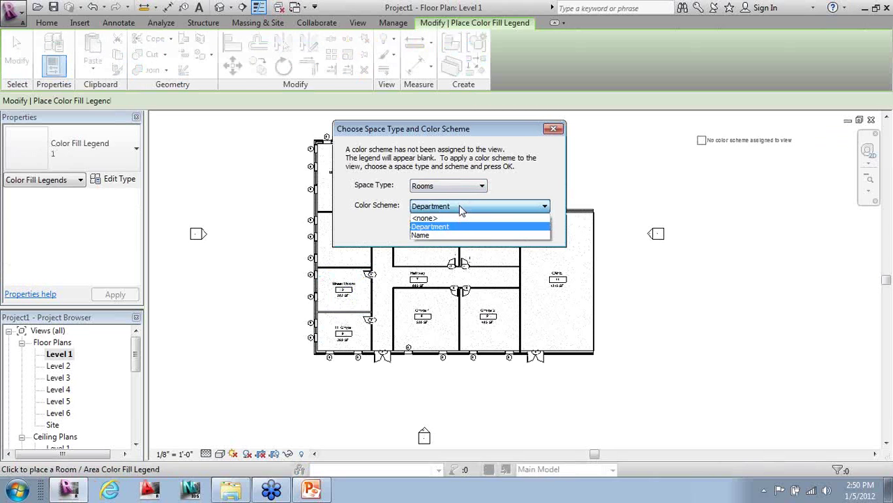
pyautogui.click(440, 235)
pyautogui.click(456, 230)
pyautogui.press('Escape')
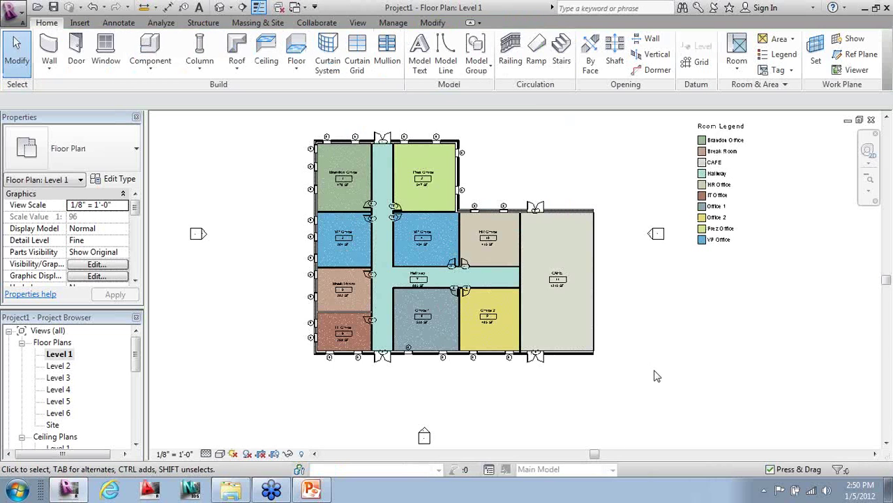
pyautogui.scroll(-2, 489, 317)
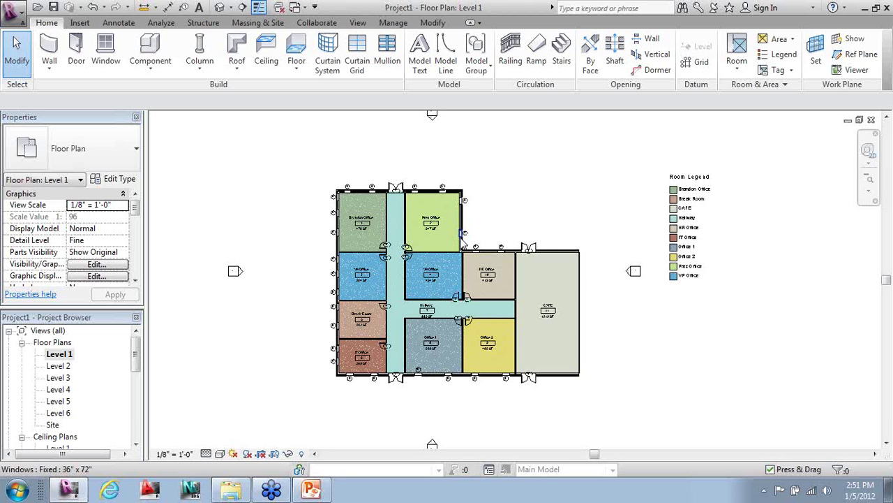
pyautogui.scroll(3, 631, 377)
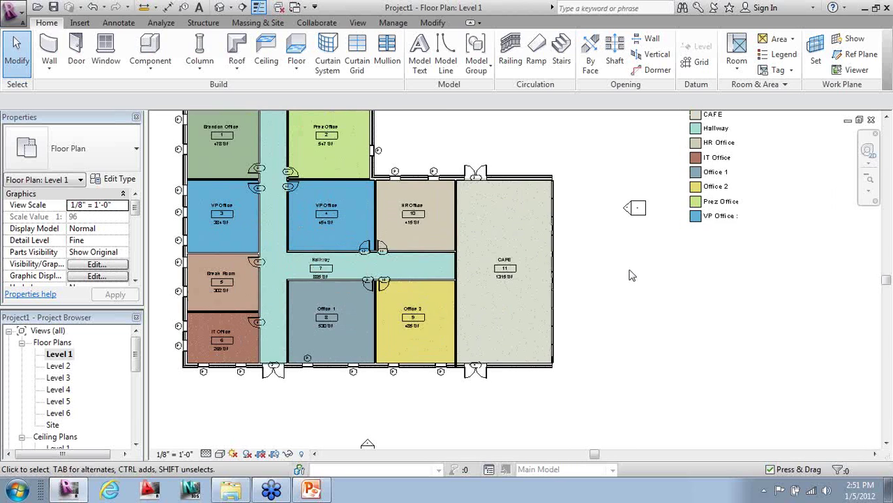
pyautogui.scroll(2, 606, 223)
pyautogui.scroll(-1, 335, 130)
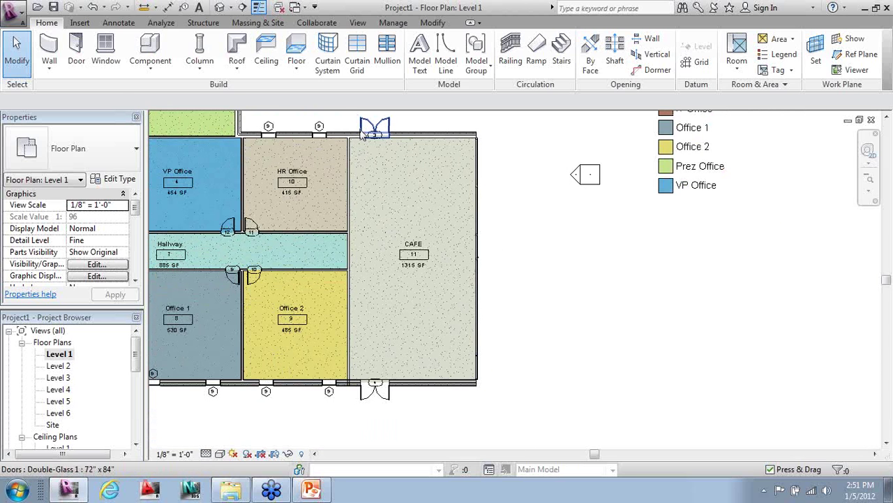
# - Chain 5'-0" aligned dimensions up the CAFE's east wall through each curtain grid line
pyautogui.click(119, 23)
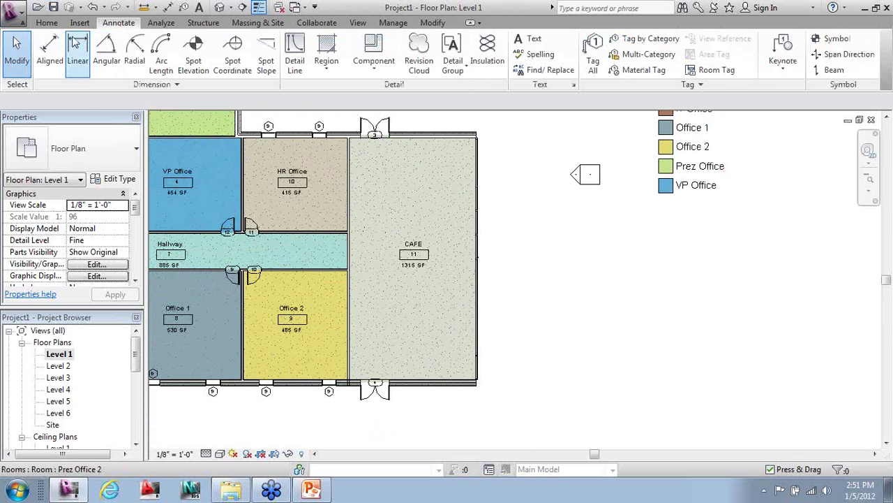
pyautogui.click(50, 49)
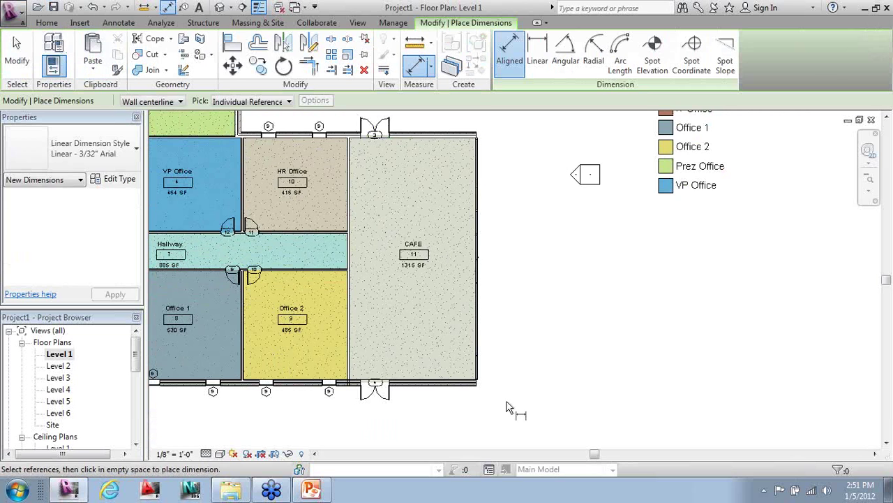
pyautogui.scroll(2, 485, 380)
pyautogui.scroll(3, 480, 377)
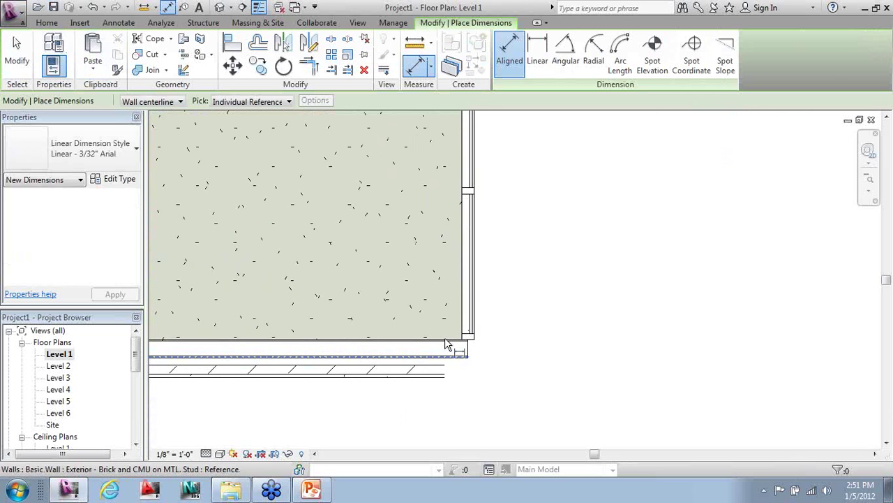
pyautogui.click(450, 340)
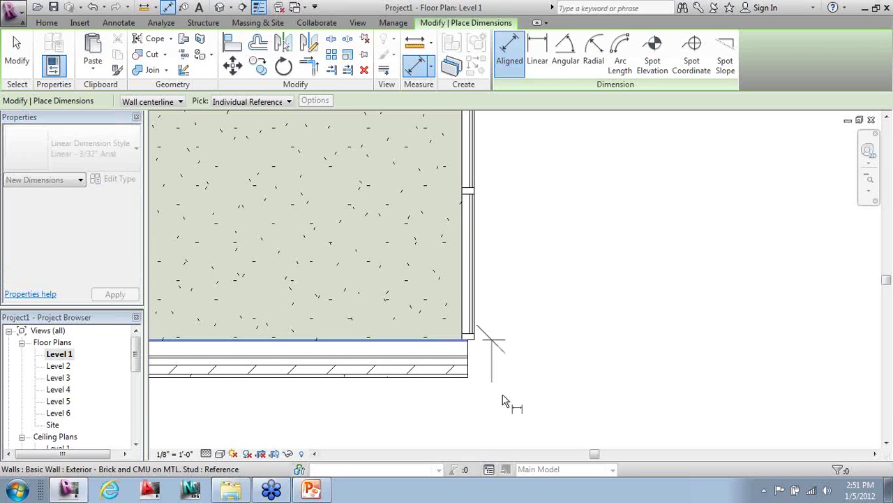
pyautogui.click(472, 193)
pyautogui.moveTo(475, 209); pyautogui.dragTo(482, 349, button='middle')
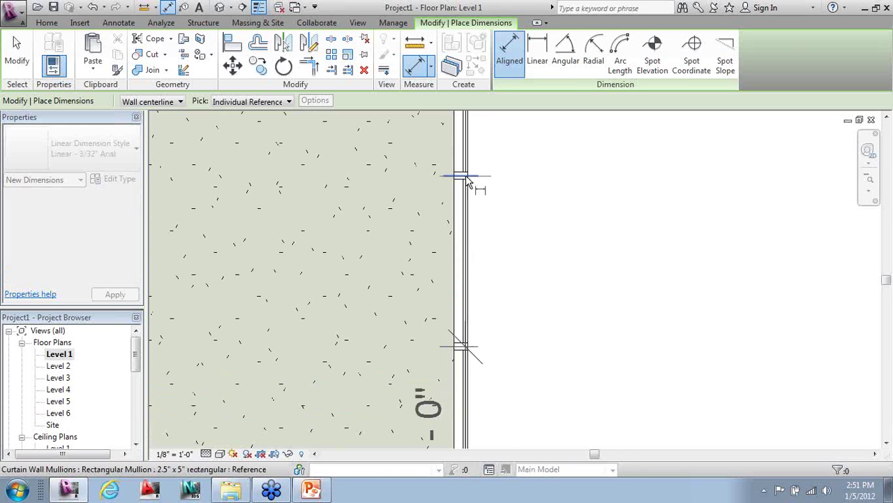
pyautogui.click(476, 204)
pyautogui.scroll(-2, 537, 237)
pyautogui.scroll(1, 513, 265)
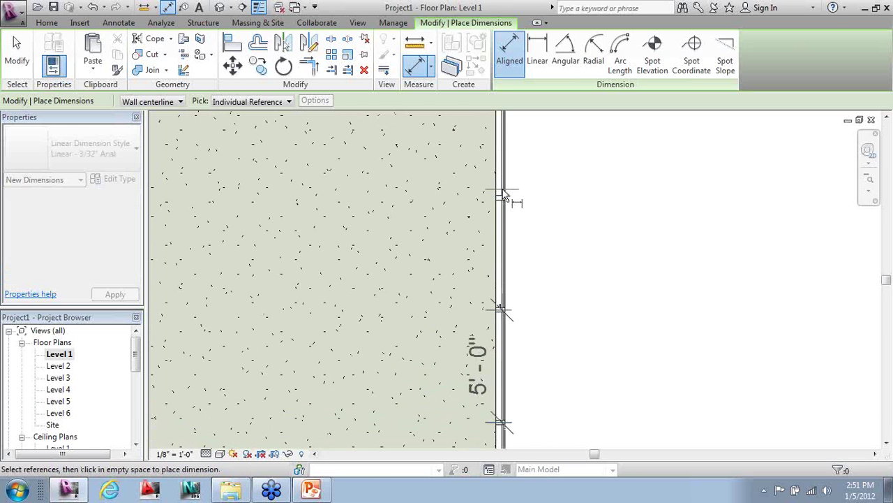
pyautogui.scroll(-1, 538, 174)
pyautogui.scroll(1, 528, 252)
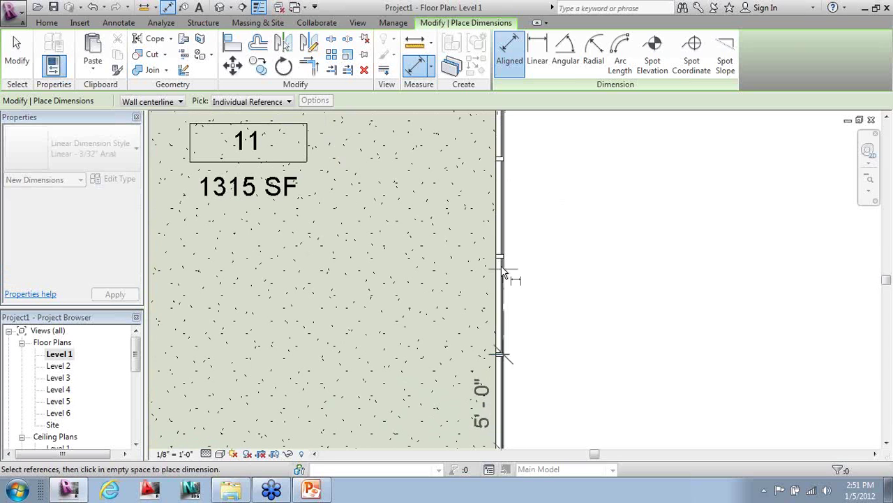
pyautogui.click(500, 162)
pyautogui.scroll(-2, 517, 209)
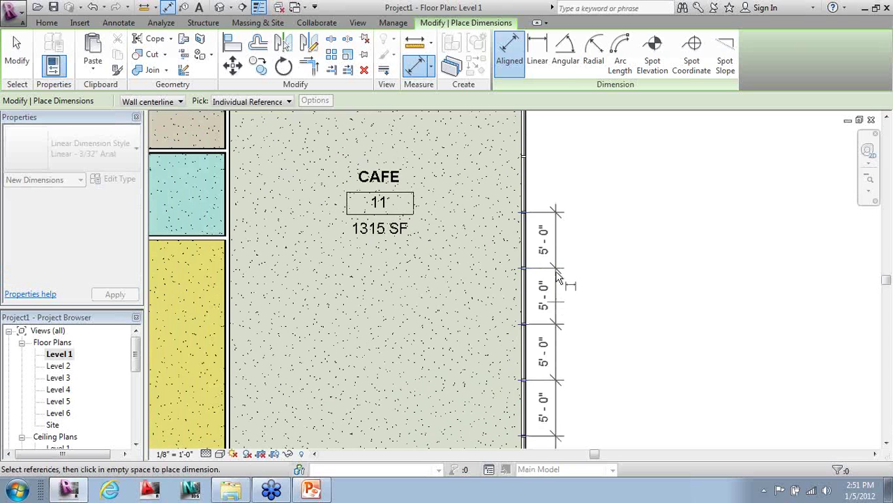
pyautogui.scroll(1, 533, 190)
pyautogui.scroll(2, 517, 289)
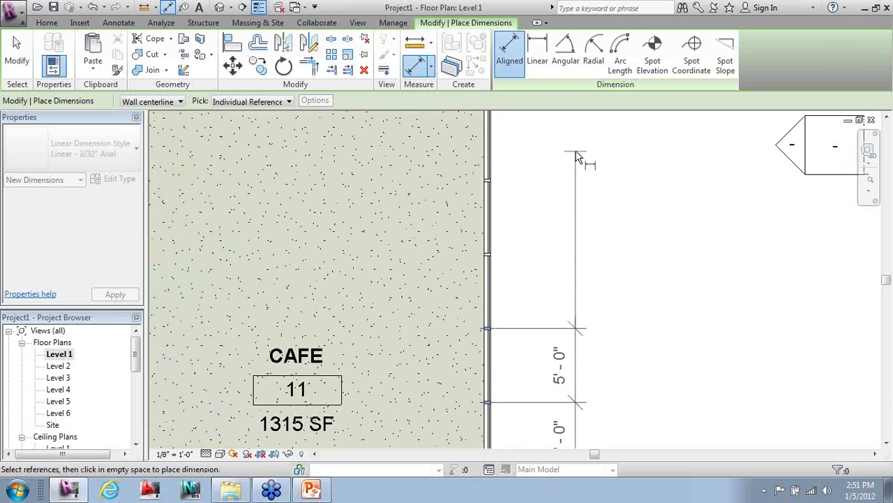
pyautogui.click(476, 273)
pyautogui.click(479, 189)
pyautogui.scroll(-2, 529, 244)
pyautogui.scroll(2, 489, 239)
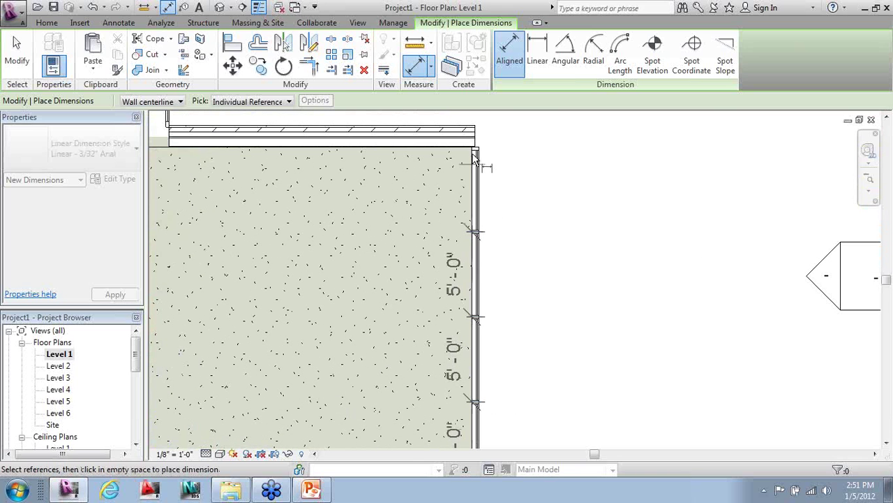
pyautogui.scroll(1, 476, 155)
pyautogui.scroll(-2, 482, 149)
pyautogui.scroll(2, 475, 147)
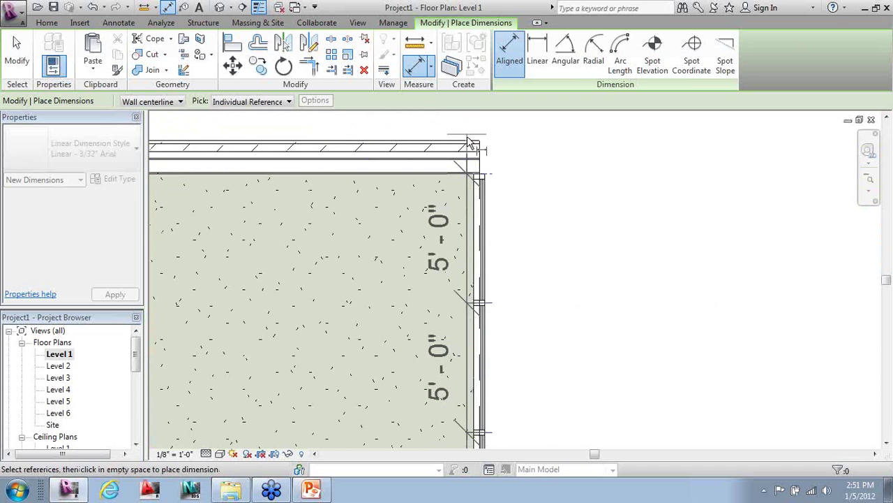
pyautogui.click(467, 139)
pyautogui.scroll(-2, 481, 143)
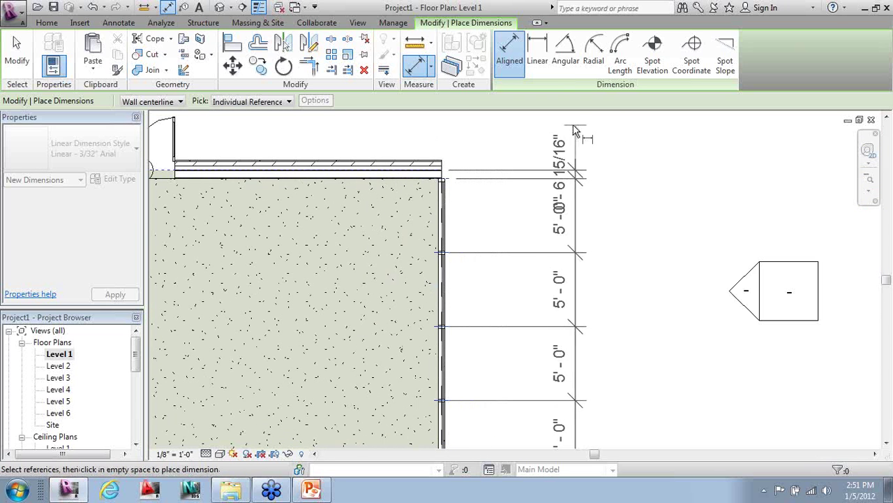
pyautogui.click(515, 129)
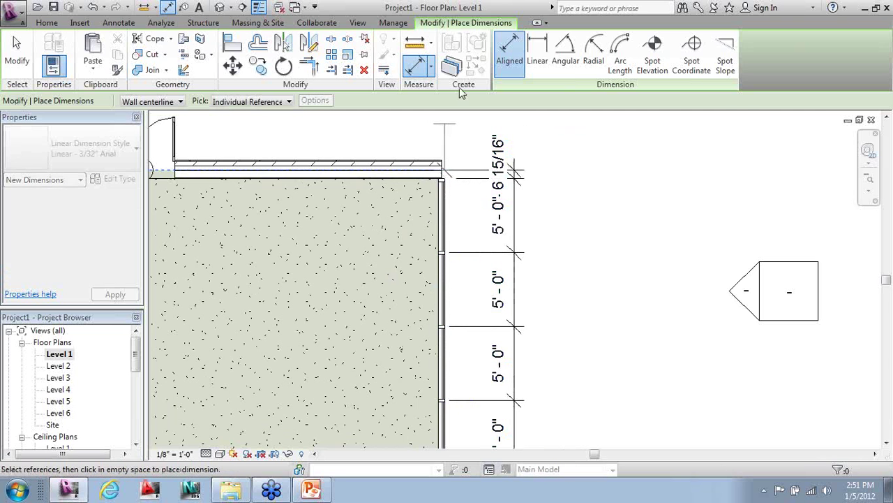
# - Add the overall 51'-1 7/8" dimension beside the chain and finish dimensioning
pyautogui.scroll(-3, 488, 375)
pyautogui.scroll(2, 497, 381)
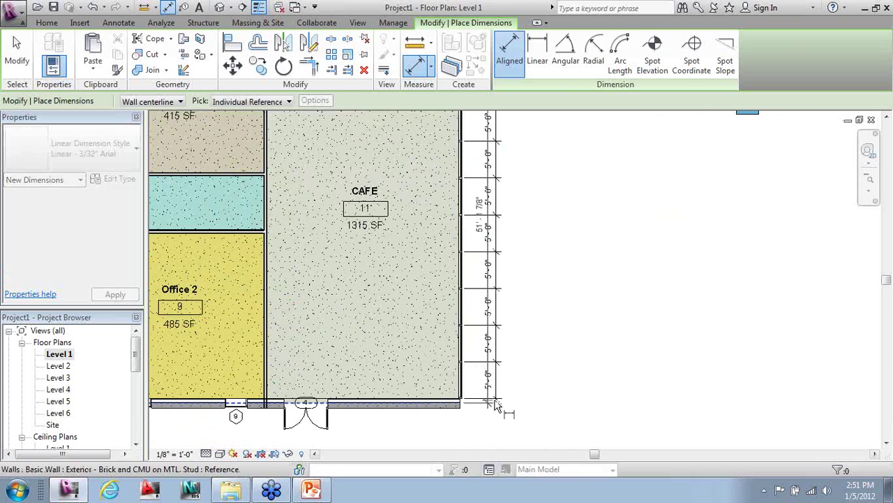
pyautogui.click(522, 413)
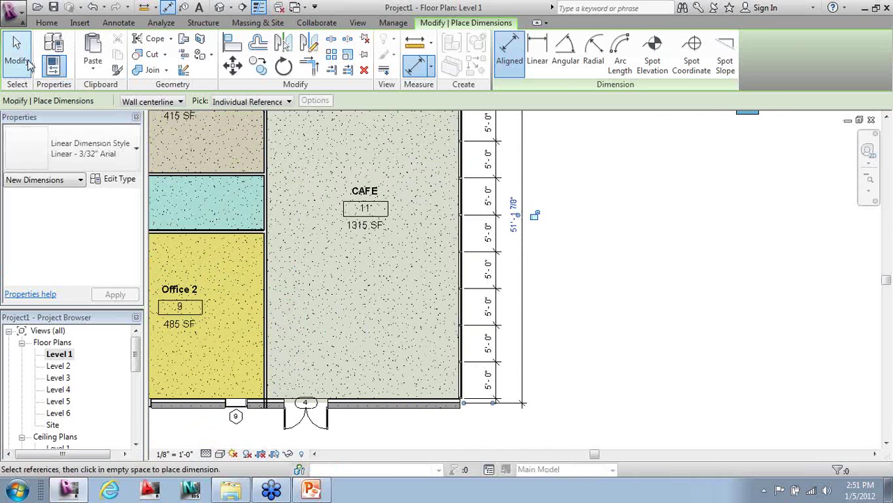
pyautogui.click(28, 63)
# - Pan and zoom to bring the whole Level 1 plan into view
pyautogui.scroll(-2, 527, 374)
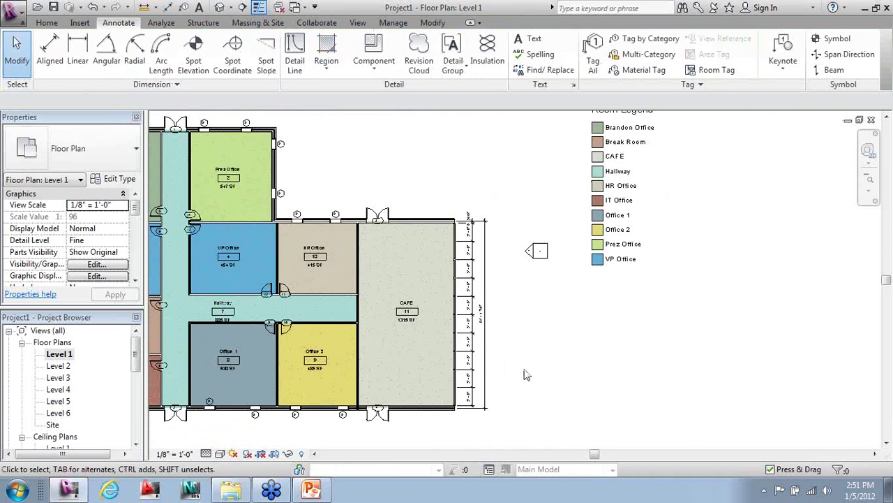
pyautogui.scroll(1, 527, 374)
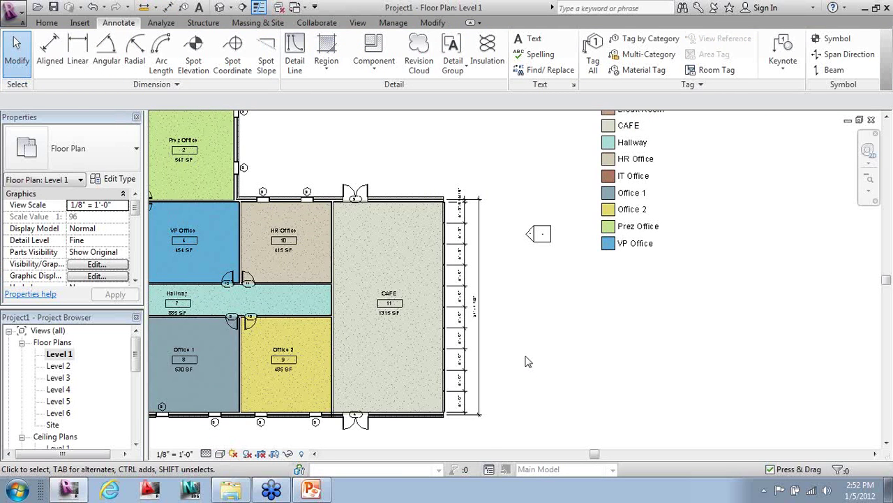
pyautogui.scroll(-3, 538, 356)
pyautogui.moveTo(438, 386); pyautogui.dragTo(585, 399, button='middle')
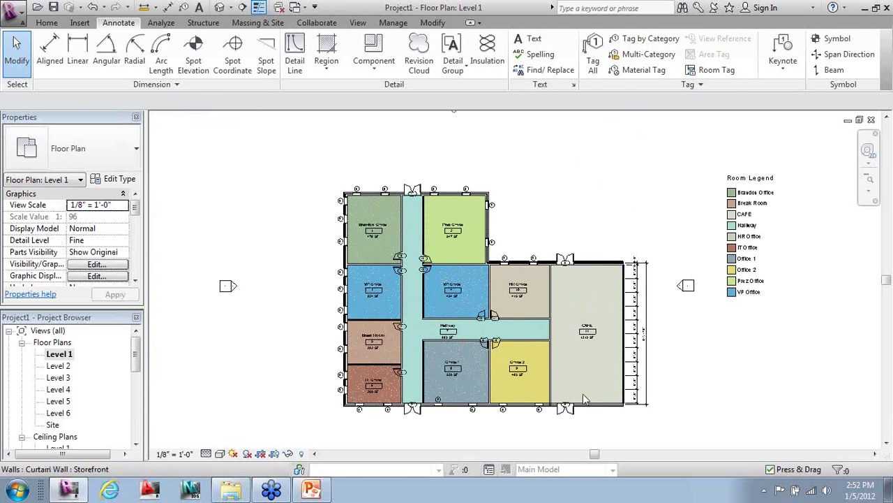
pyautogui.scroll(1, 585, 399)
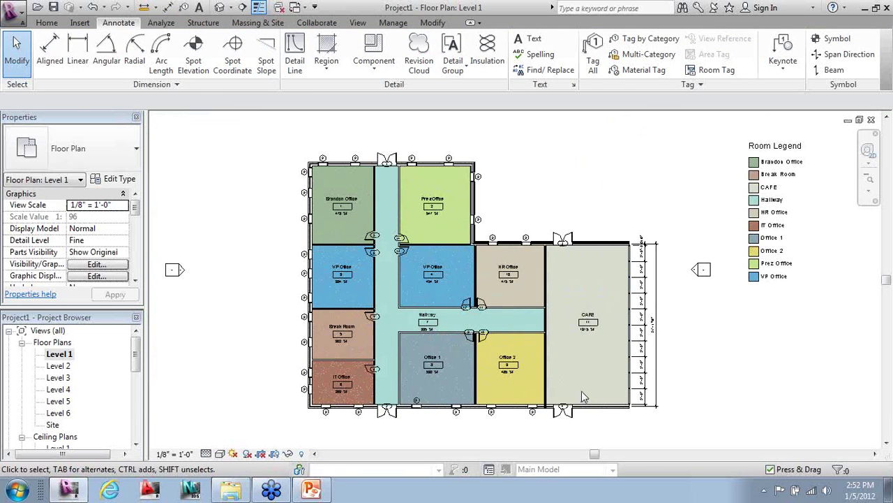
# - Start Aligned dimensioning and show the Pick choices on the options bar
pyautogui.click(53, 55)
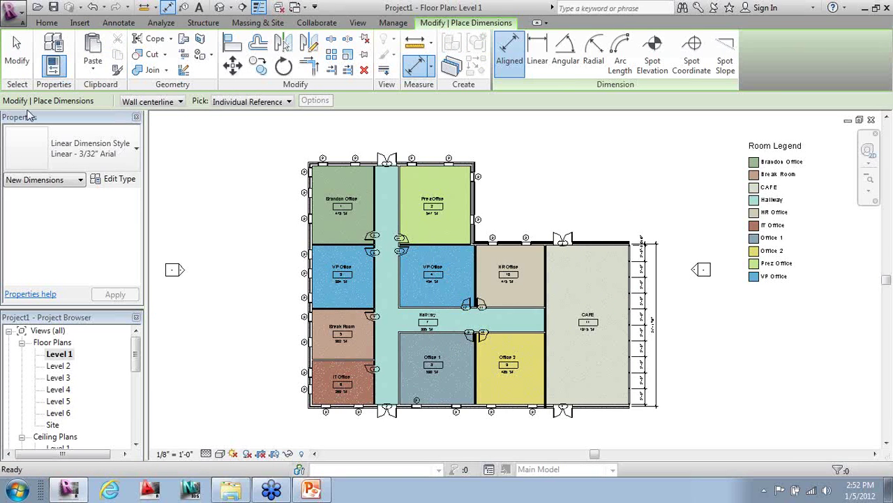
pyautogui.click(372, 103)
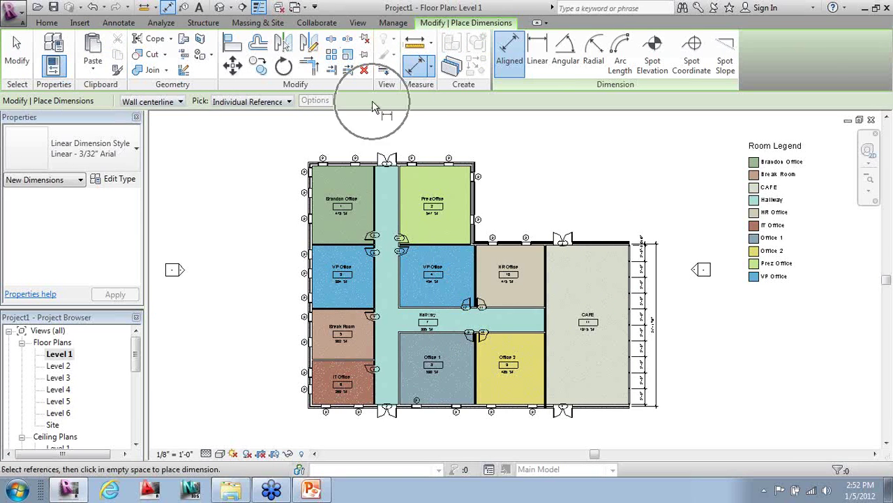
pyautogui.click(360, 103)
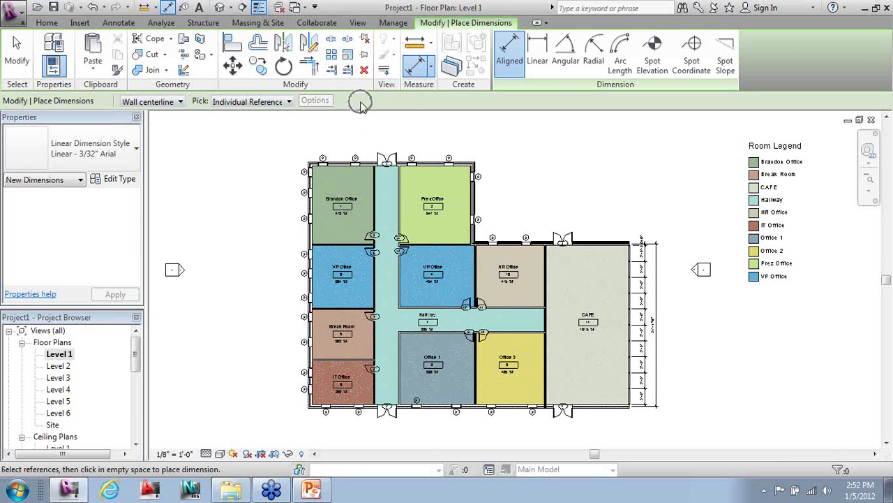
pyautogui.click(269, 104)
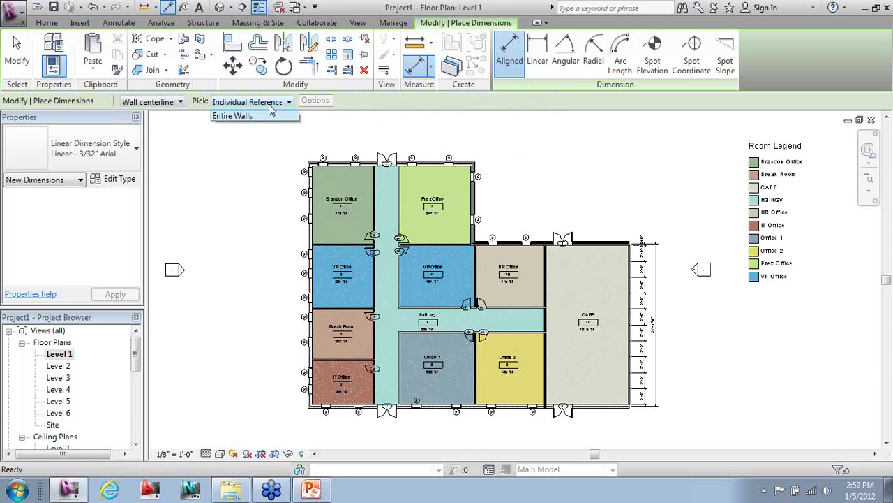
# - Set Pick to Entire Walls with Openings (Centers) and Intersecting Walls enabled in the auto dimension options
pyautogui.click(230, 127)
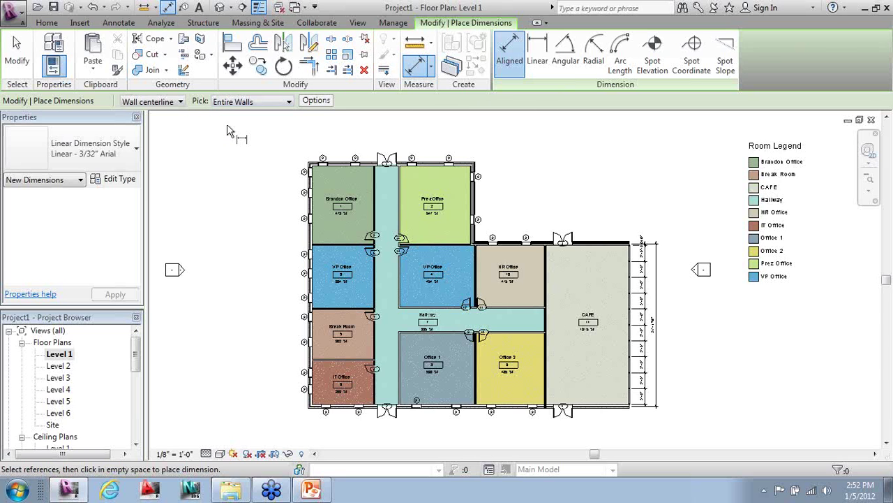
pyautogui.click(316, 101)
pyautogui.moveTo(228, 152); pyautogui.dragTo(166, 124)
pyautogui.click(106, 159)
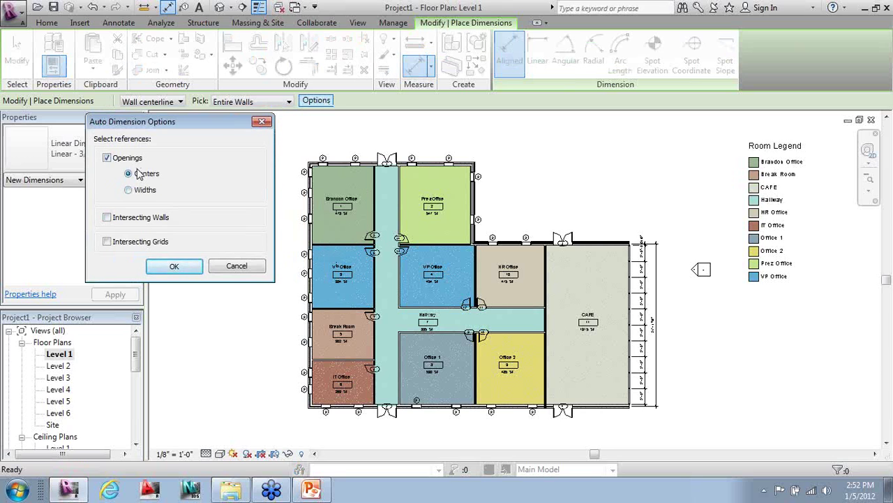
pyautogui.click(106, 217)
pyautogui.click(174, 266)
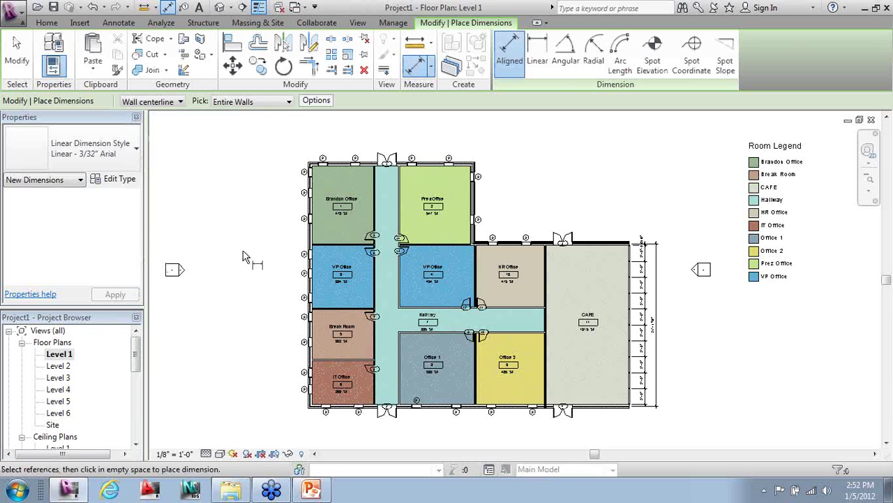
# - Dimension the left, top and right exterior walls and the wall above HR Office and CAFE
pyautogui.click(304, 223)
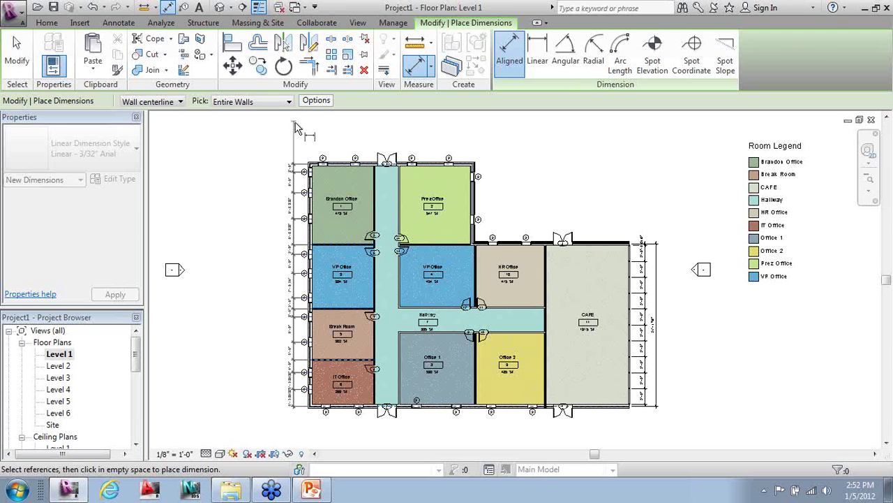
pyautogui.click(301, 131)
pyautogui.click(333, 165)
pyautogui.click(340, 155)
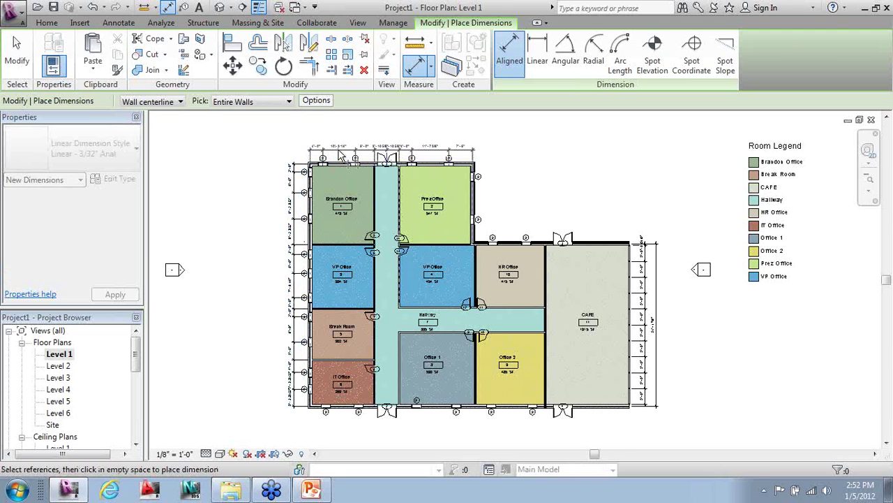
pyautogui.click(341, 152)
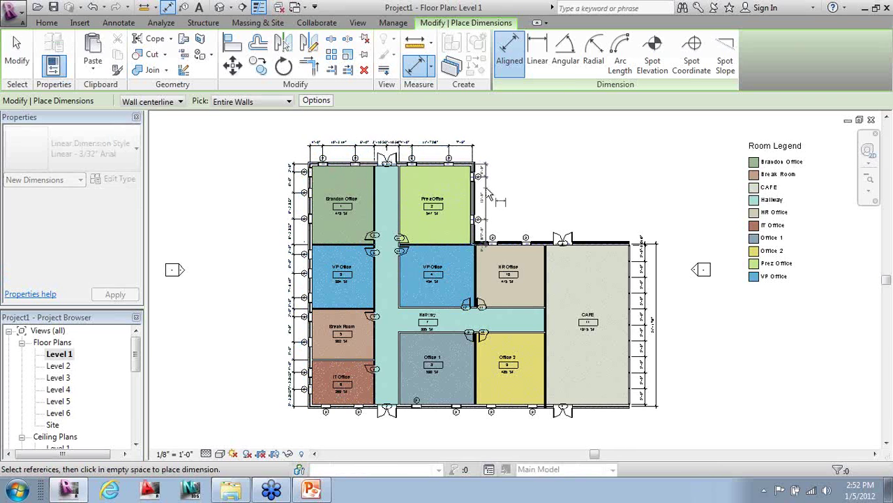
pyautogui.click(491, 194)
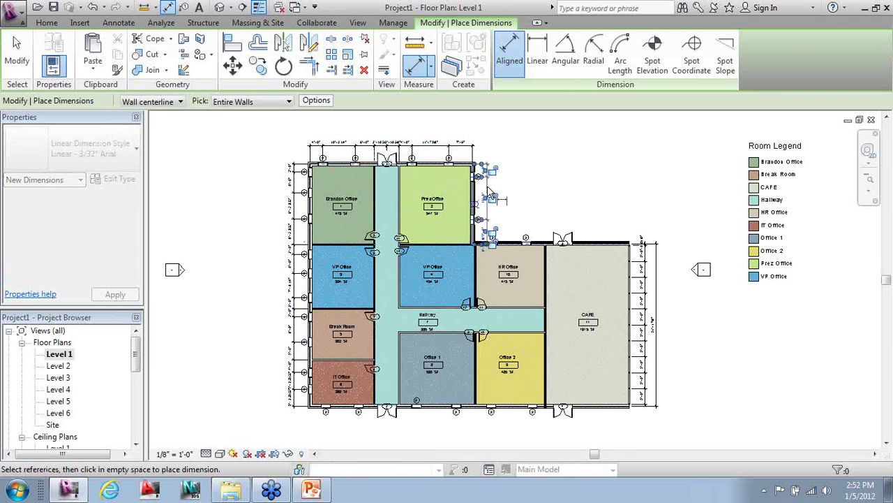
pyautogui.click(512, 239)
pyautogui.click(513, 233)
# - Dimension the bottom exterior wall with an entire-wall string below the plan
pyautogui.moveTo(466, 268); pyautogui.dragTo(475, 227, button='middle')
pyautogui.scroll(1, 427, 413)
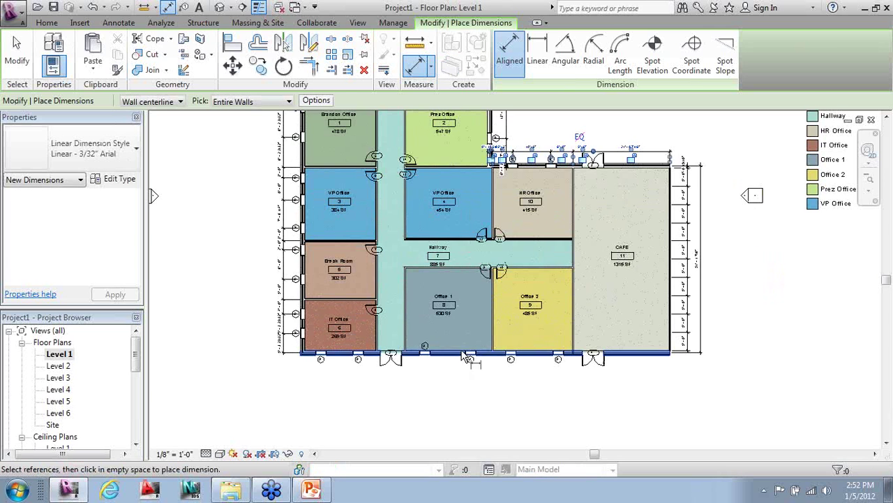
pyautogui.click(458, 359)
pyautogui.click(458, 382)
pyautogui.scroll(-2, 418, 355)
pyautogui.scroll(1, 409, 365)
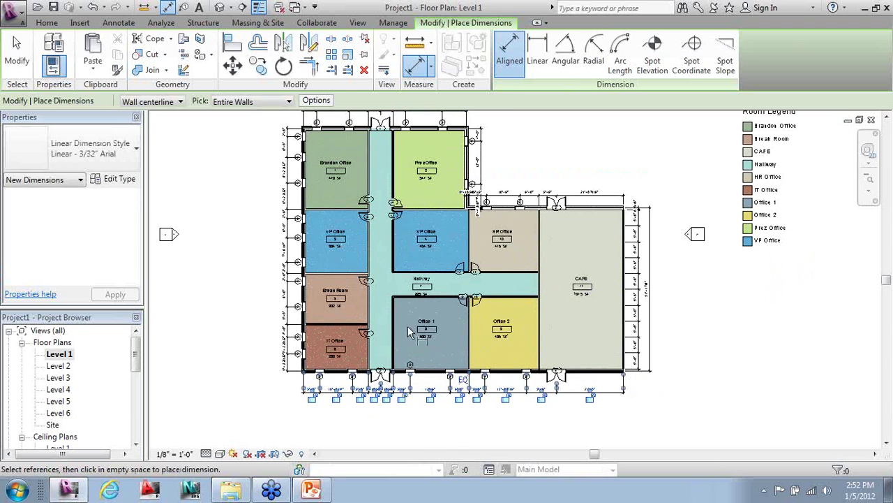
# - Turn off Openings in the auto dimension options
pyautogui.click(315, 100)
pyautogui.click(108, 157)
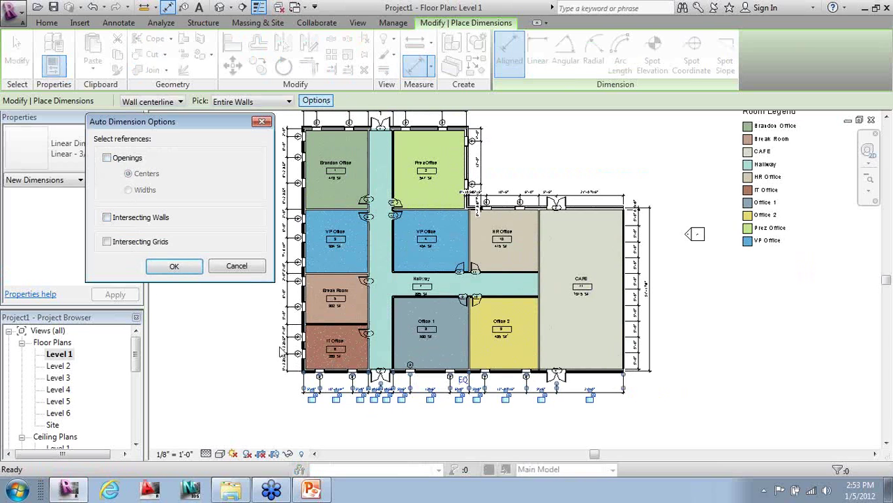
pyautogui.click(174, 266)
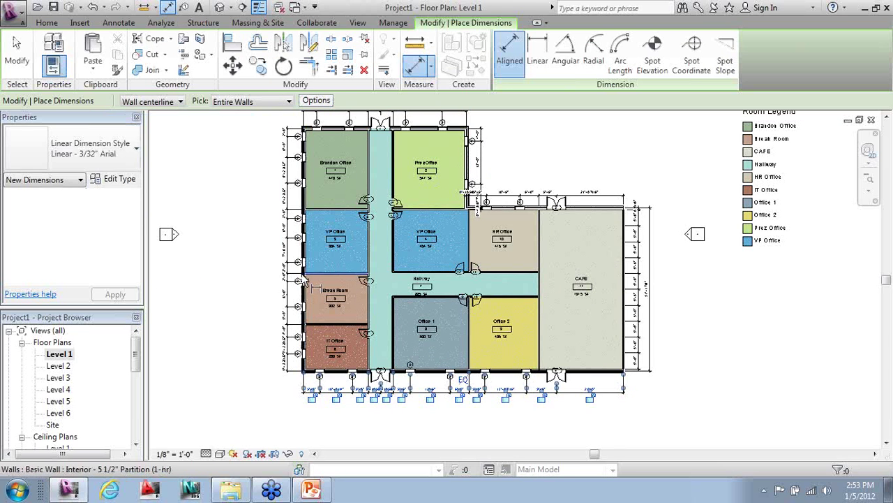
# - Add overall dimension strings to the left and bottom walls, then pick the top wall
pyautogui.click(304, 279)
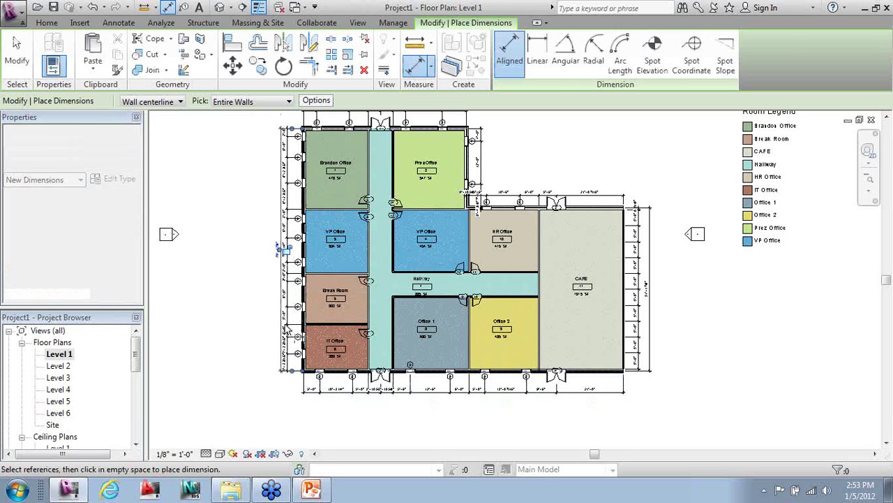
pyautogui.click(280, 249)
pyautogui.click(325, 381)
pyautogui.click(462, 400)
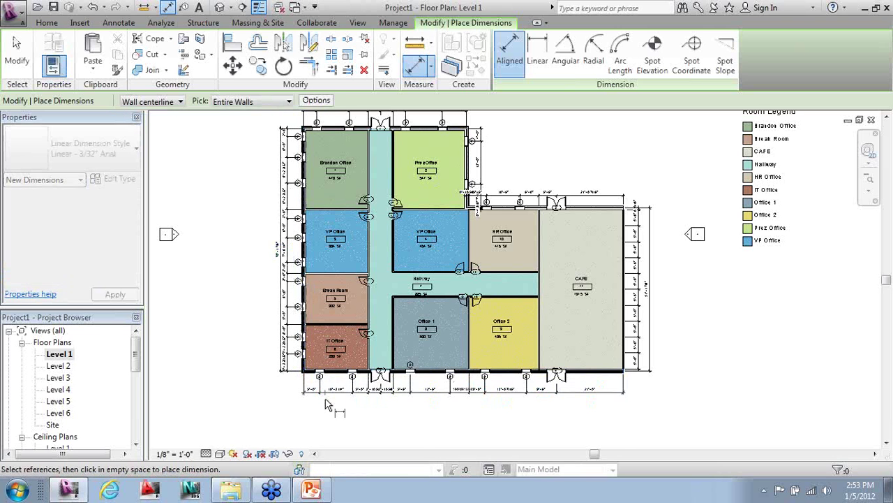
pyautogui.moveTo(455, 375); pyautogui.dragTo(445, 431, button='middle')
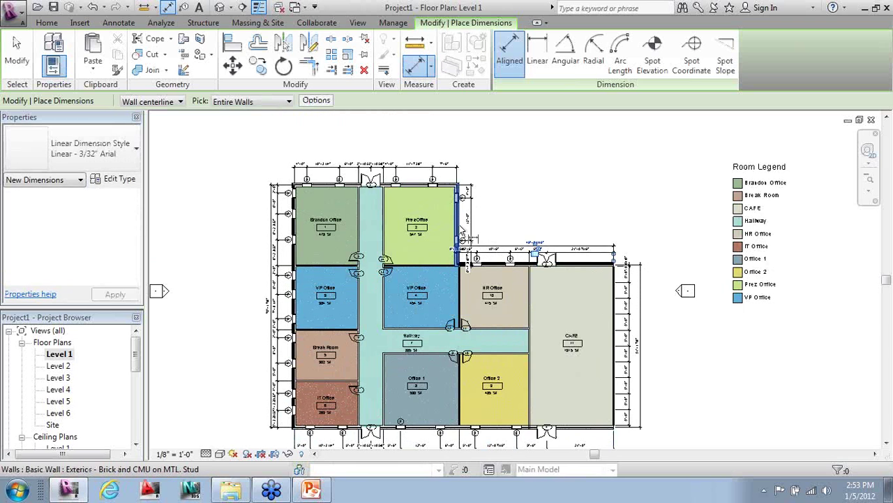
pyautogui.click(412, 188)
# - Place the top overall dimension, then move the Room Legend to the plan's left side
pyautogui.click(443, 163)
pyautogui.press('Escape')
pyautogui.press('Escape')
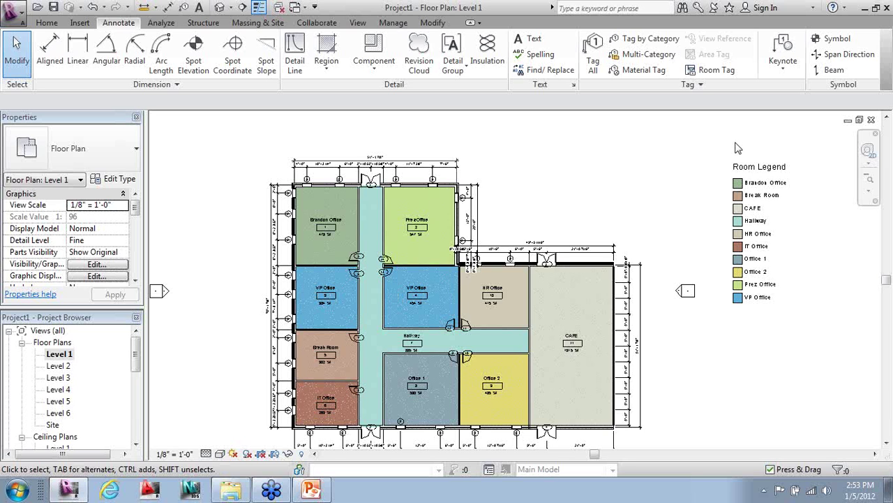
pyautogui.moveTo(741, 168); pyautogui.dragTo(192, 184)
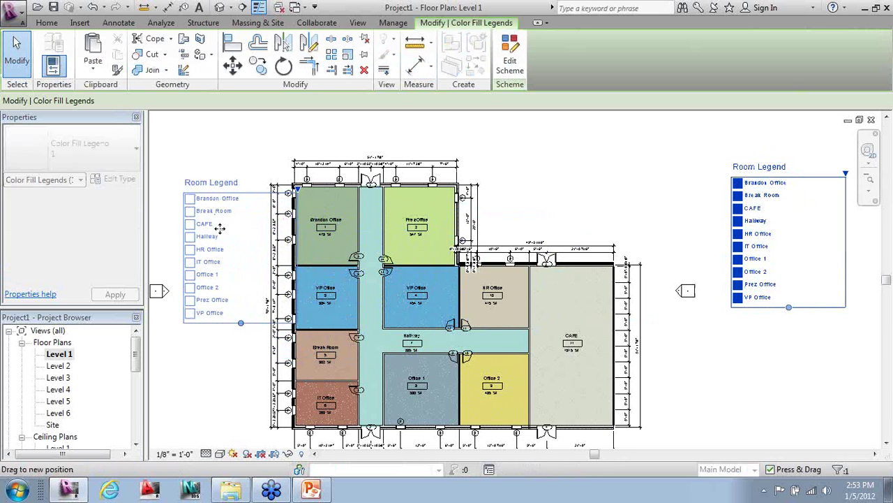
pyautogui.click(651, 198)
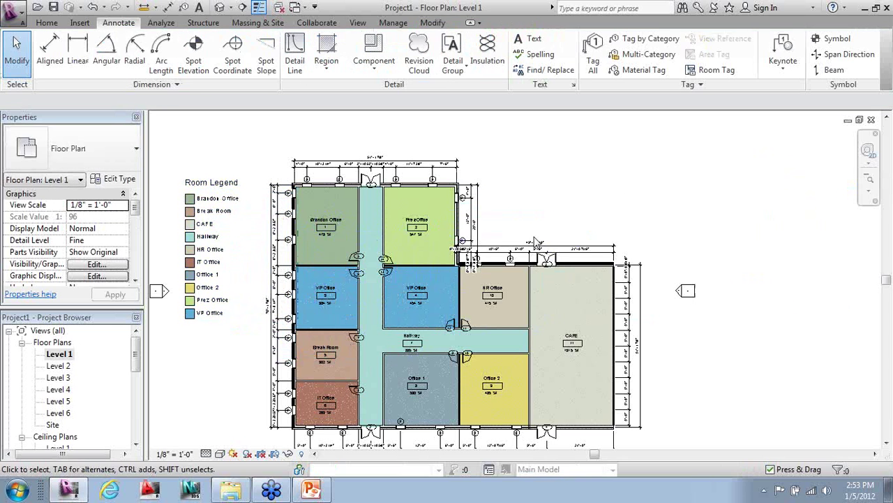
pyautogui.scroll(-2, 273, 376)
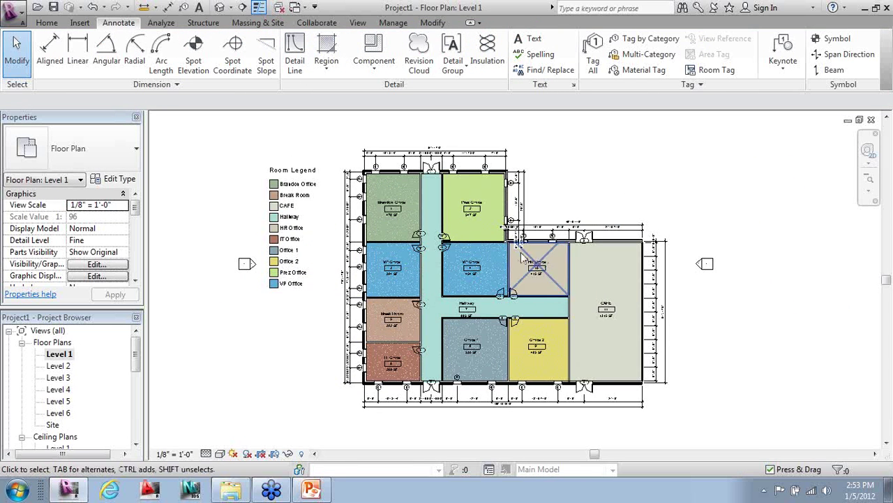
pyautogui.scroll(3, 346, 266)
pyautogui.scroll(-4, 411, 256)
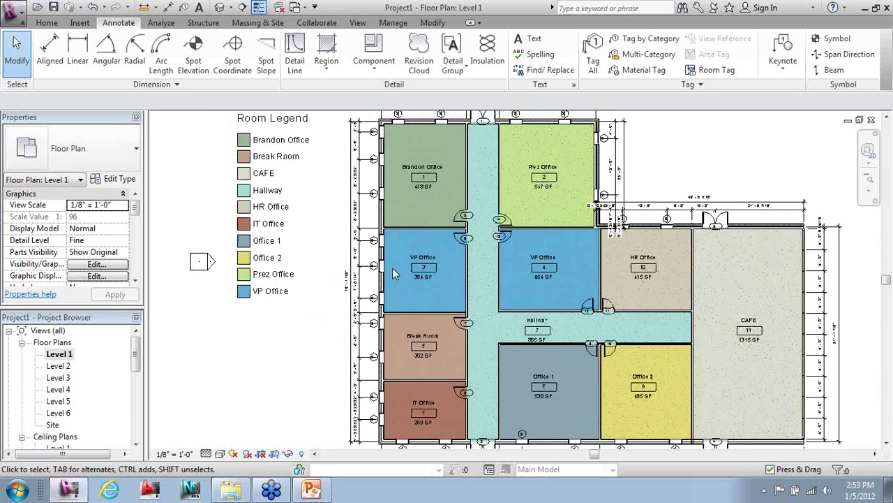
pyautogui.click(220, 7)
pyautogui.keyDown('shift'); pyautogui.moveTo(284, 266); pyautogui.dragTo(391, 353, button='middle'); pyautogui.keyUp('shift')
pyautogui.scroll(3, 368, 342)
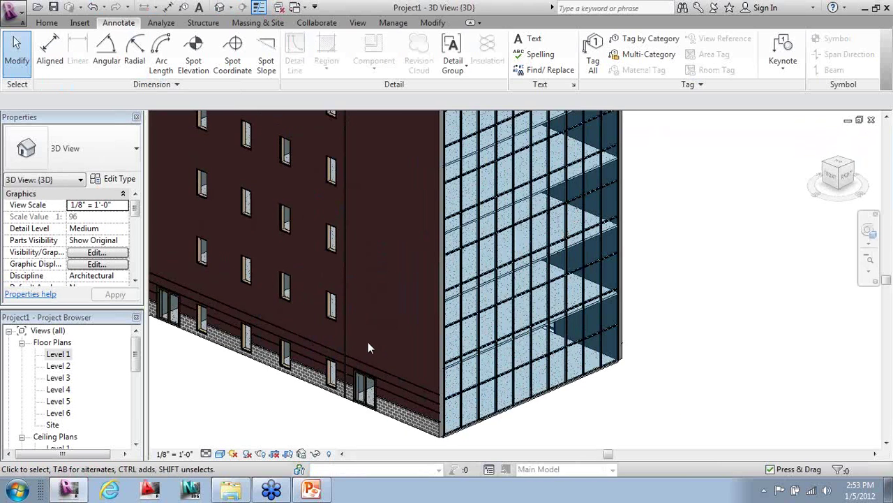
pyautogui.scroll(-2, 365, 343)
pyautogui.scroll(-1, 347, 261)
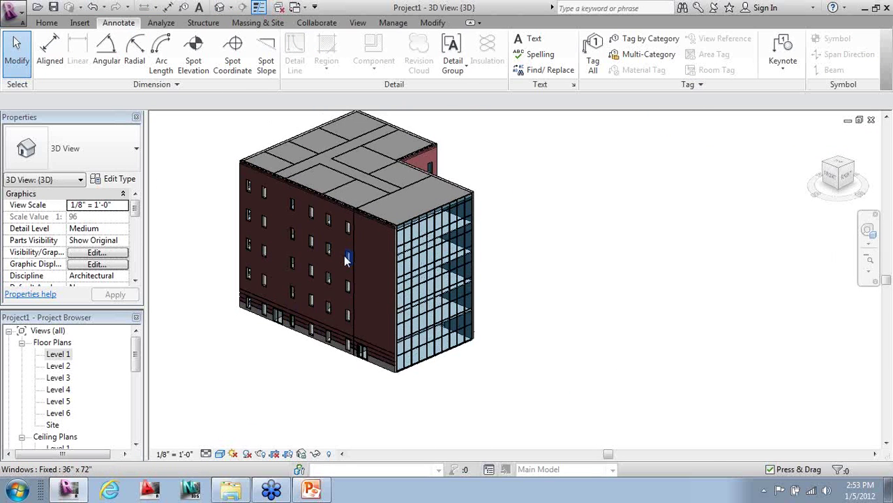
pyautogui.moveTo(136, 352); pyautogui.dragTo(136, 408)
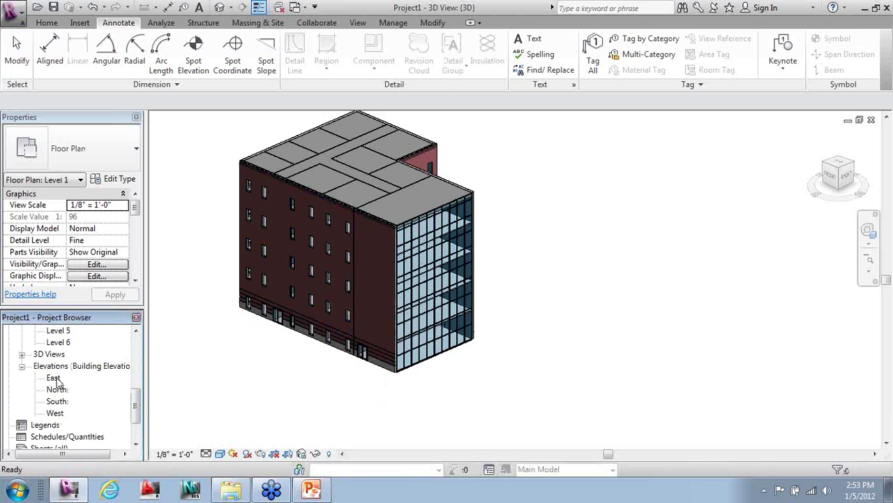
pyautogui.doubleClick(55, 379)
pyautogui.doubleClick(58, 390)
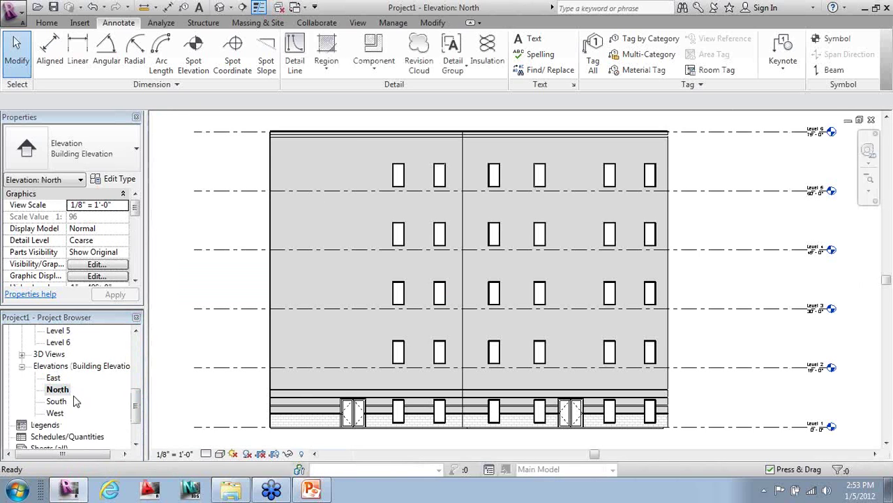
pyautogui.doubleClick(58, 402)
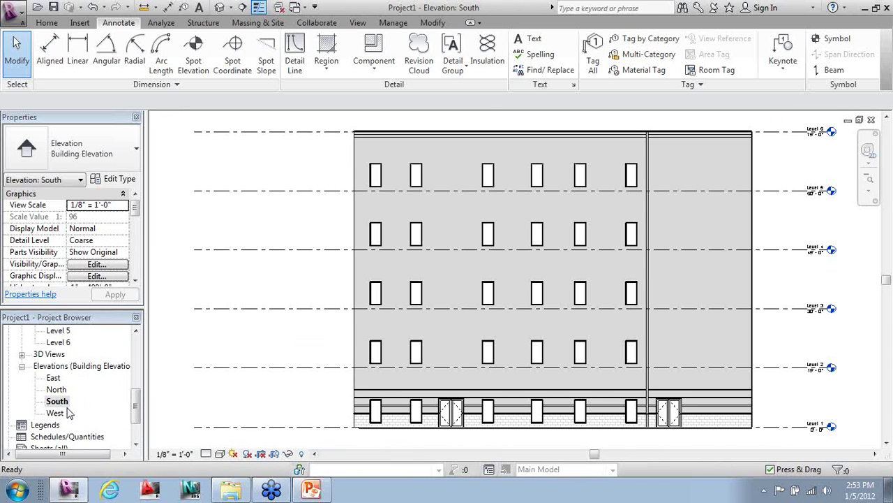
pyautogui.doubleClick(55, 413)
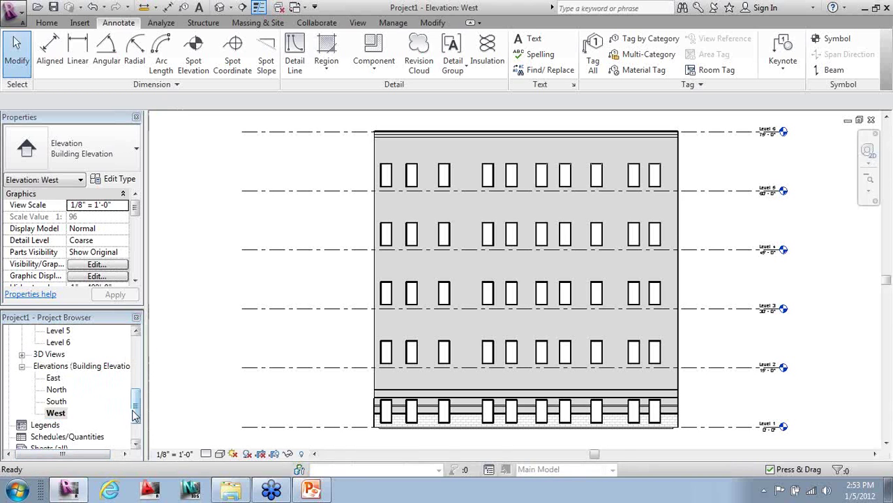
pyautogui.moveTo(135, 414); pyautogui.dragTo(134, 349)
pyautogui.doubleClick(59, 354)
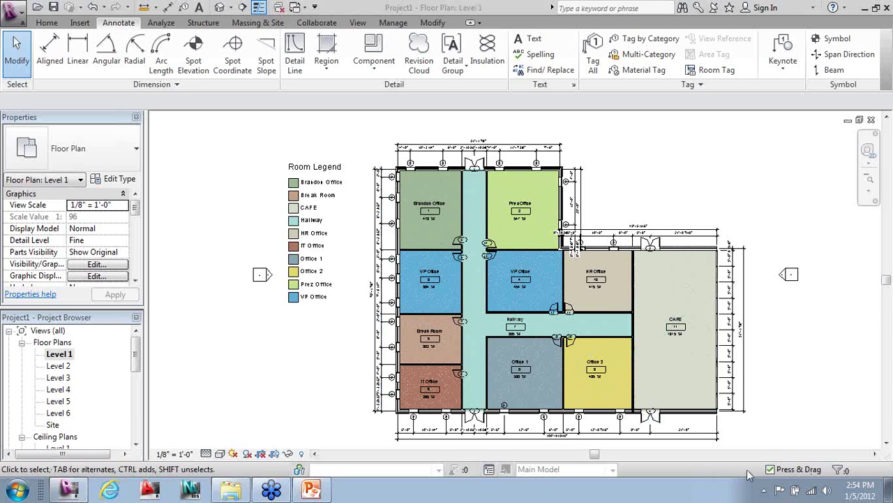
# - Draw a vertical section line from above the hallway to below the Level 1 plan
pyautogui.click(356, 23)
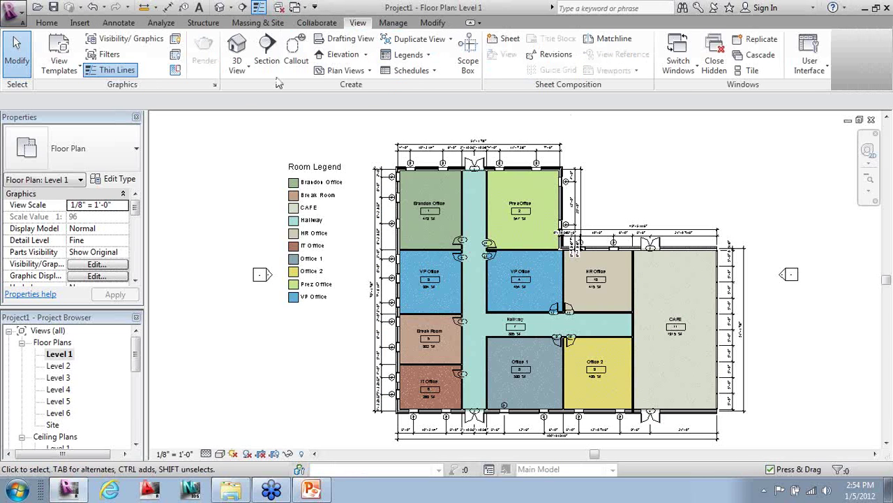
pyautogui.click(268, 45)
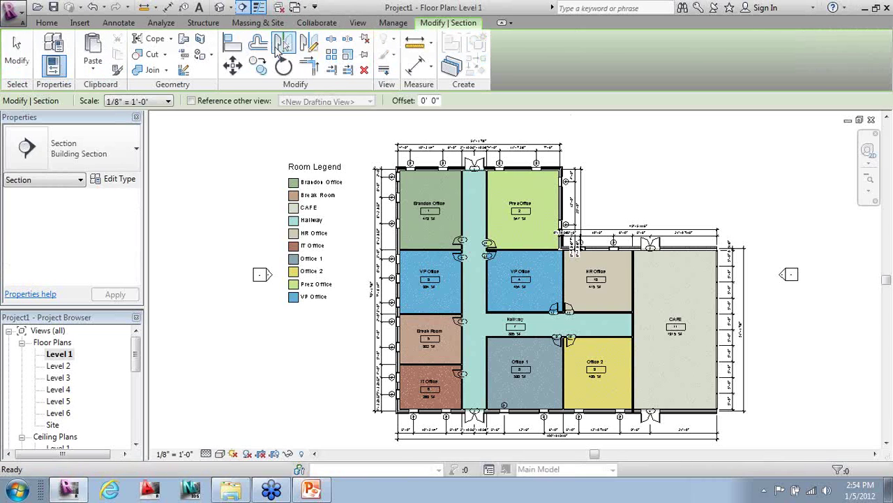
pyautogui.click(475, 127)
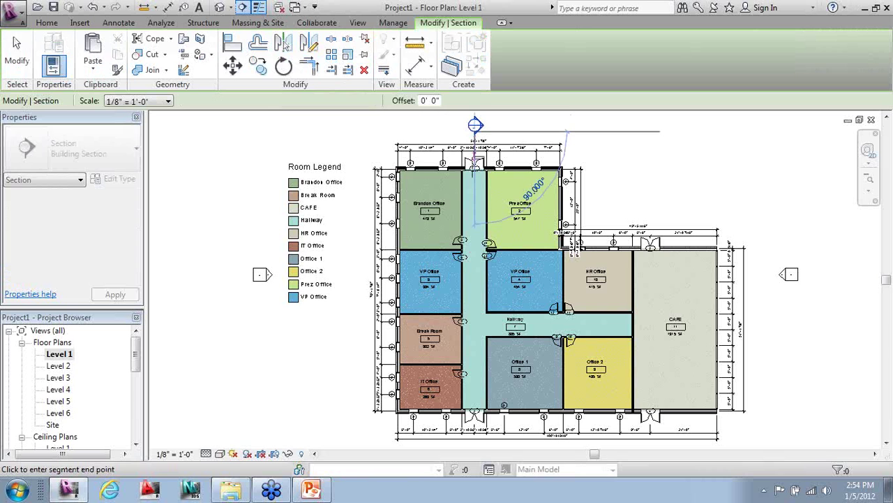
pyautogui.click(475, 443)
pyautogui.press('Escape')
pyautogui.press('Escape')
pyautogui.scroll(-2, 226, 264)
pyautogui.scroll(2, 227, 264)
pyautogui.scroll(-1, 391, 209)
pyautogui.scroll(1, 403, 197)
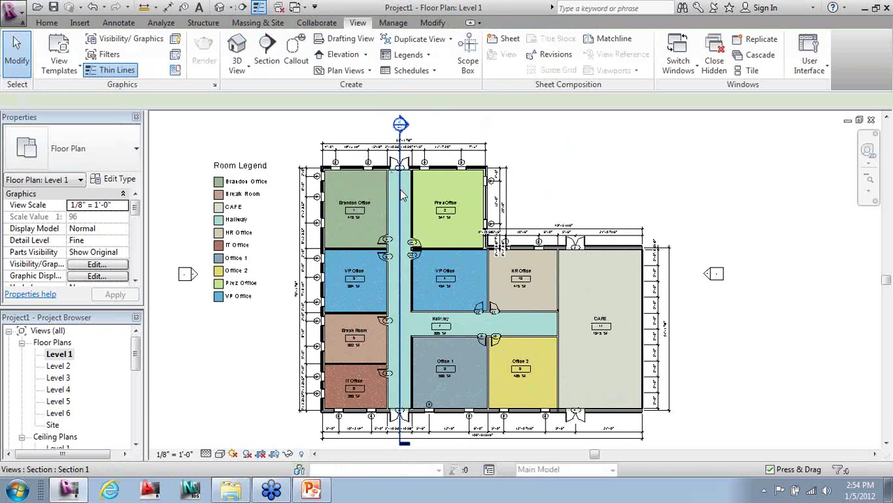
# - Select the hallway section and flip its viewing direction twice
pyautogui.click(402, 196)
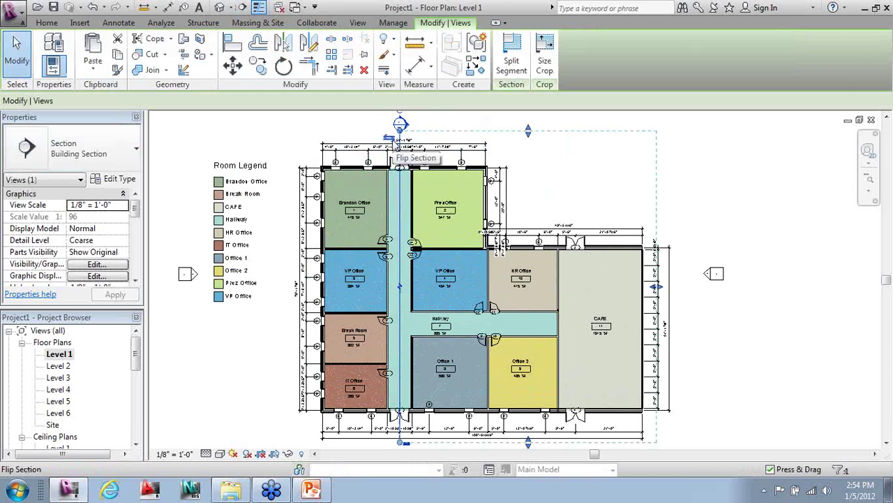
pyautogui.click(397, 140)
pyautogui.click(407, 139)
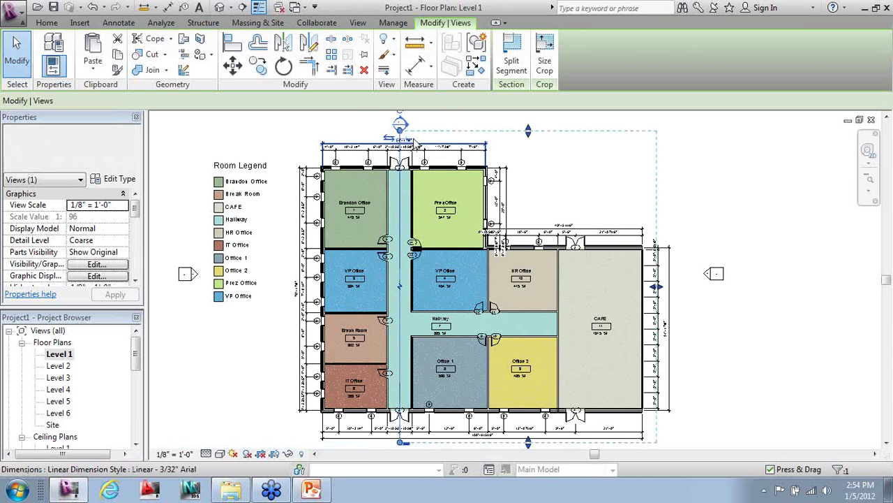
# - Set the far clip just past the east wall and cycle the bottom tail to a section head
pyautogui.moveTo(662, 290); pyautogui.dragTo(733, 288)
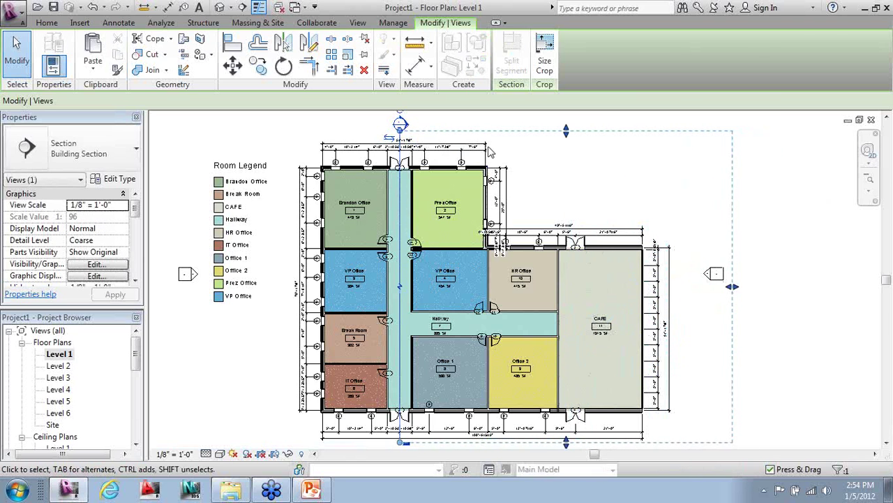
pyautogui.moveTo(732, 286); pyautogui.dragTo(684, 287)
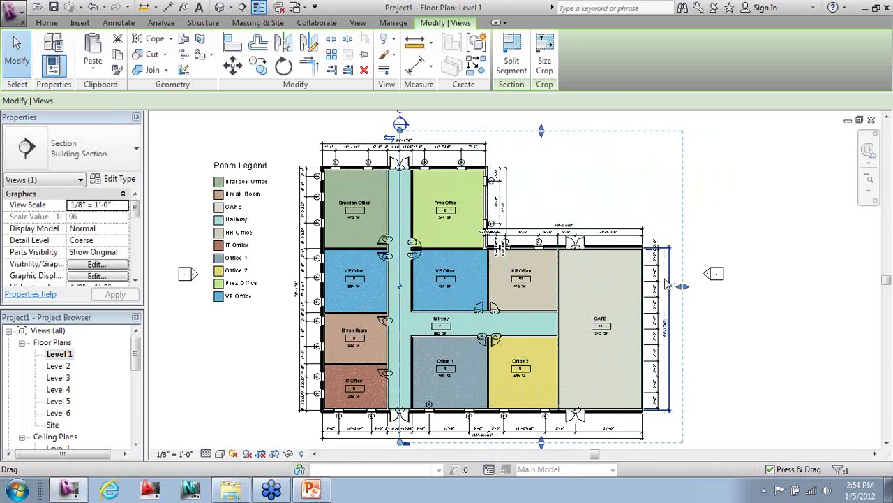
pyautogui.scroll(-1, 529, 162)
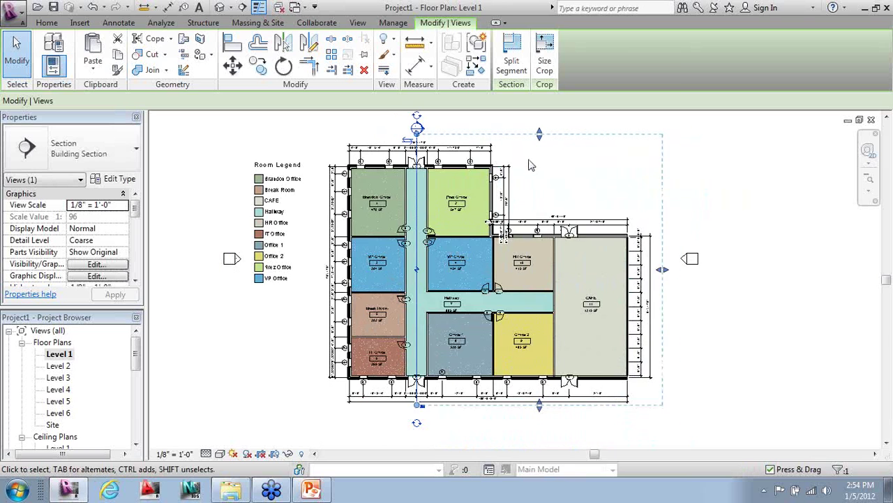
pyautogui.click(418, 424)
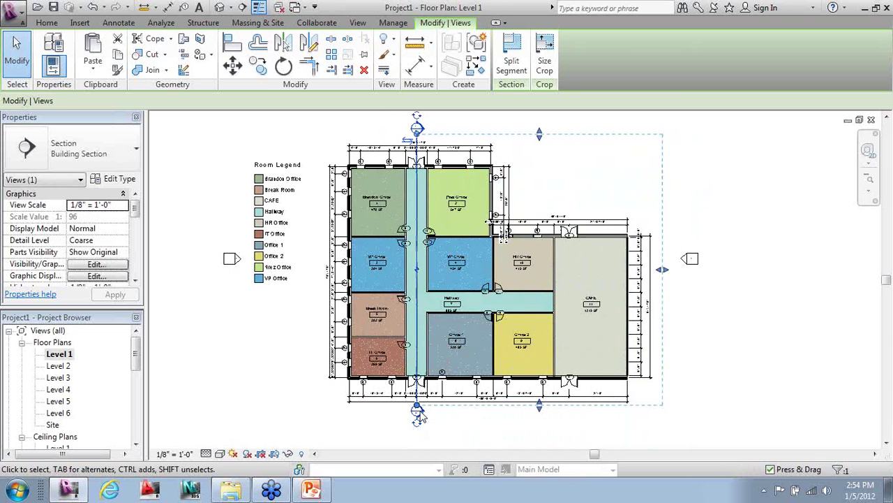
pyautogui.click(440, 429)
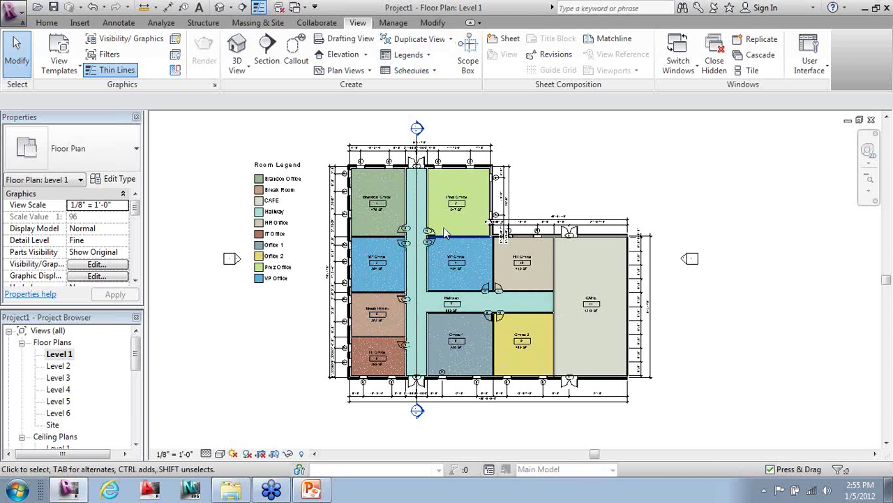
pyautogui.scroll(5, 316, 219)
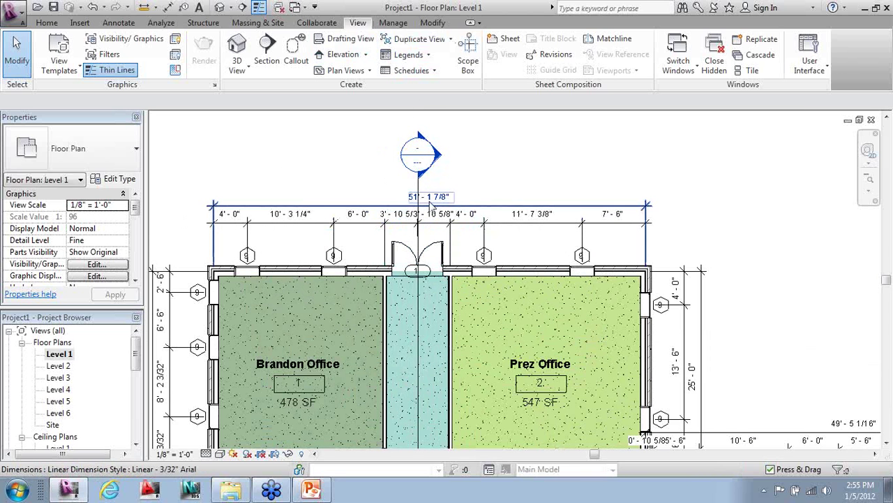
pyautogui.scroll(-2, 370, 180)
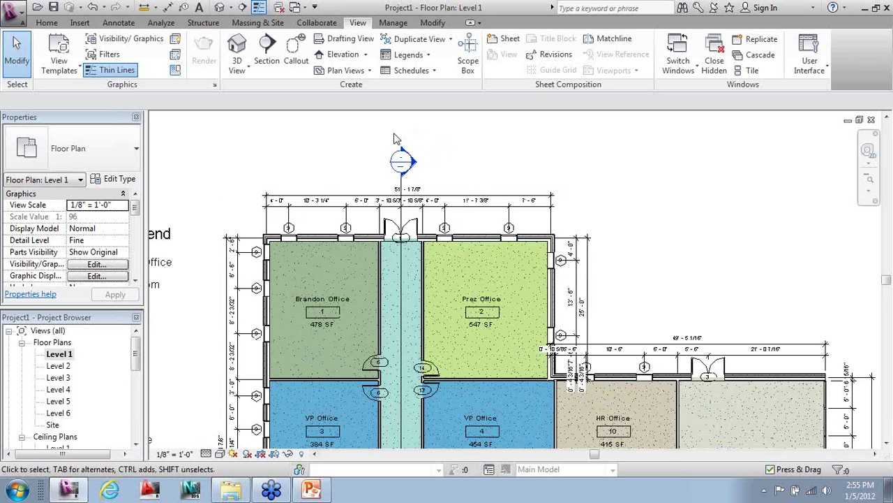
pyautogui.scroll(-3, 397, 136)
pyautogui.scroll(-1, 397, 136)
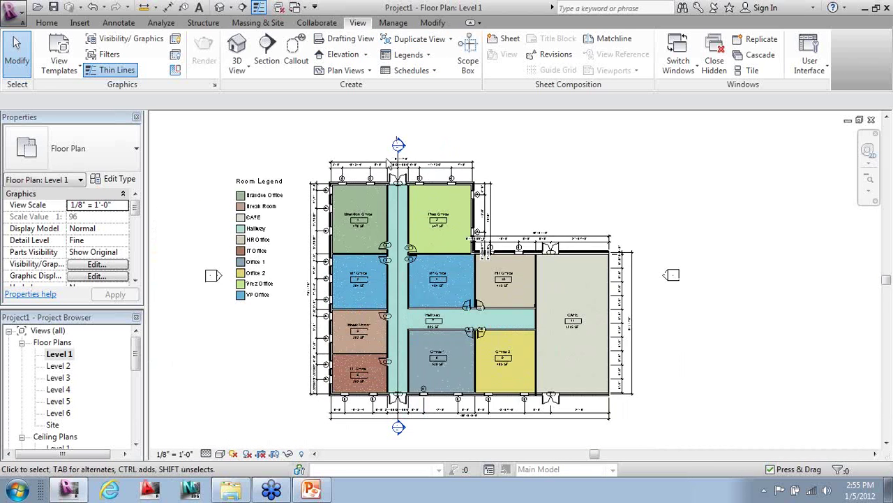
pyautogui.scroll(1, 292, 404)
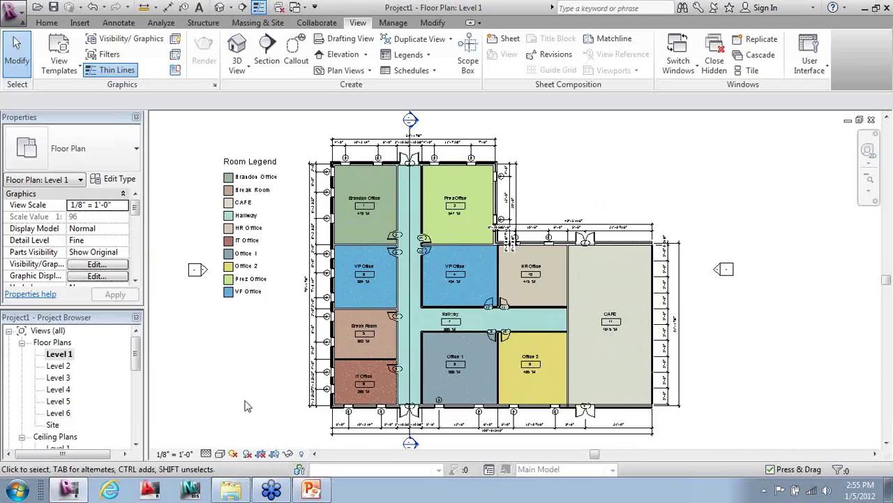
pyautogui.click(408, 308)
pyautogui.scroll(-1, 409, 308)
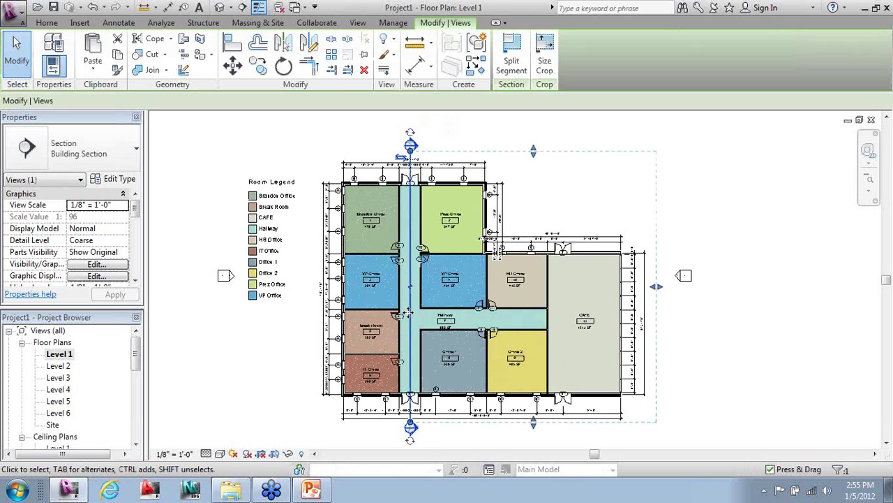
pyautogui.rightClick(409, 318)
# - In Section 1, drag the right-hand Level 3 door farther right
pyautogui.click(436, 216)
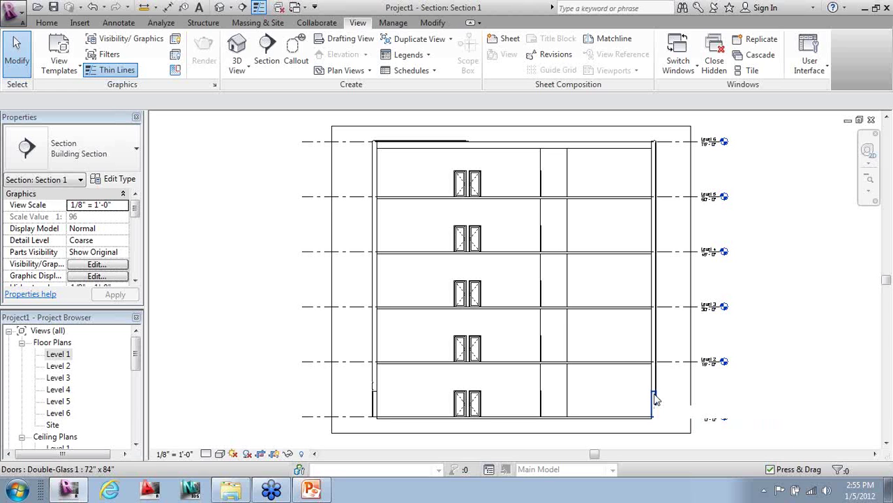
pyautogui.click(474, 295)
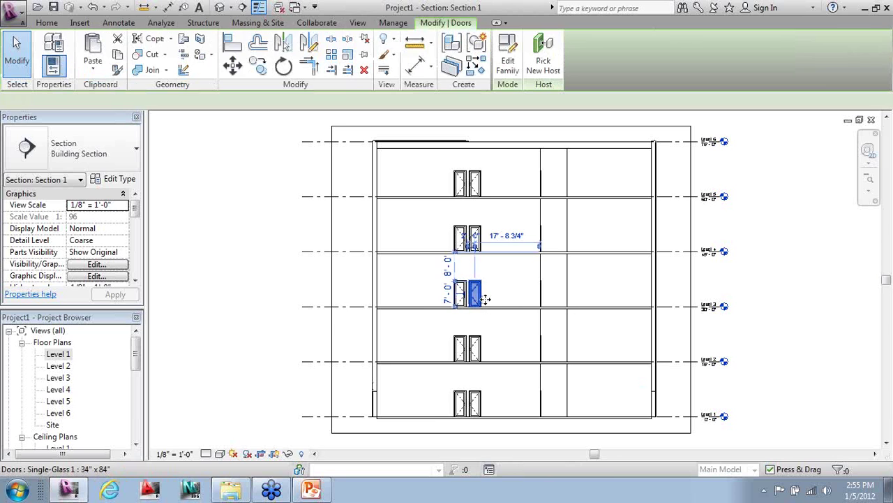
pyautogui.scroll(4, 477, 299)
pyautogui.moveTo(475, 295); pyautogui.dragTo(523, 388)
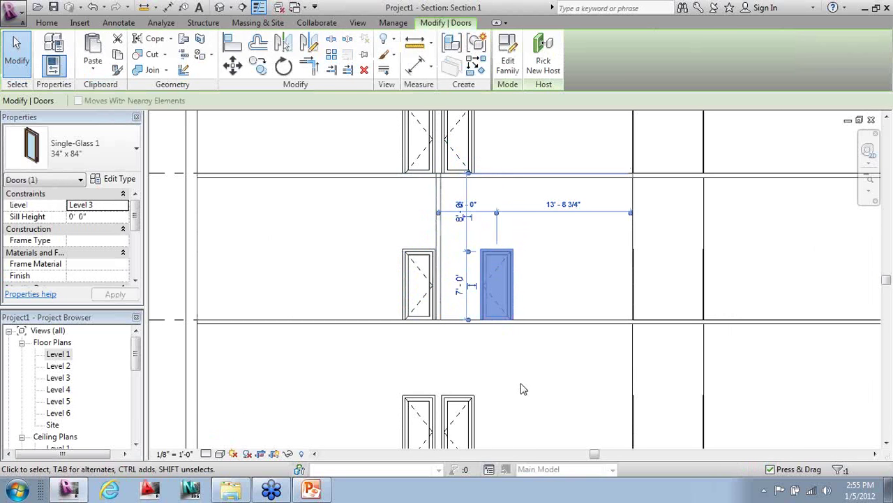
pyautogui.press('Escape')
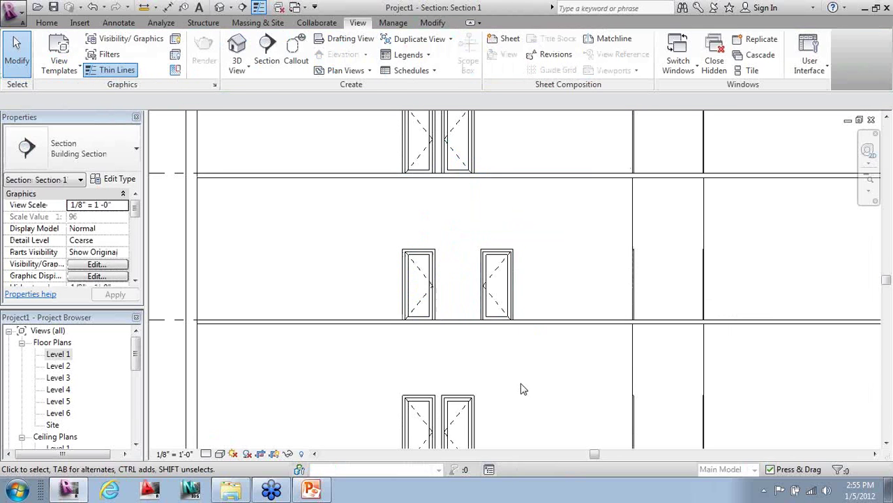
# - Switch back to the Level 1 floor plan
pyautogui.scroll(-3, 517, 345)
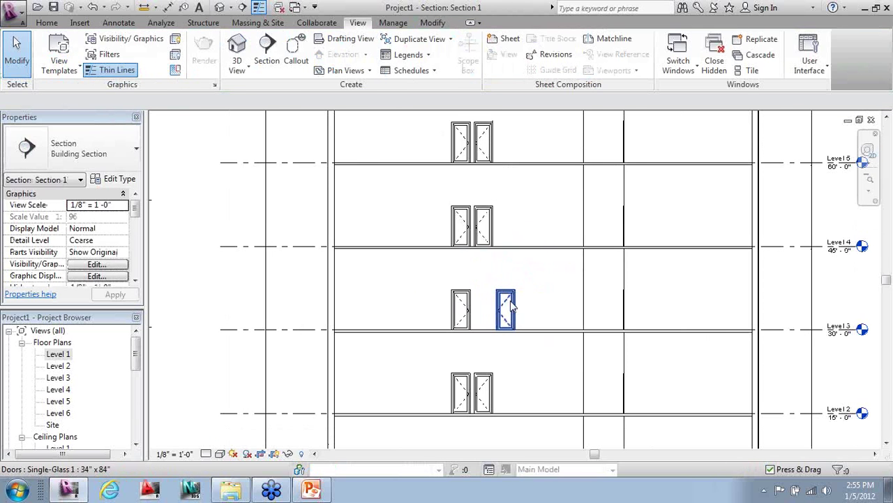
pyautogui.scroll(-2, 508, 304)
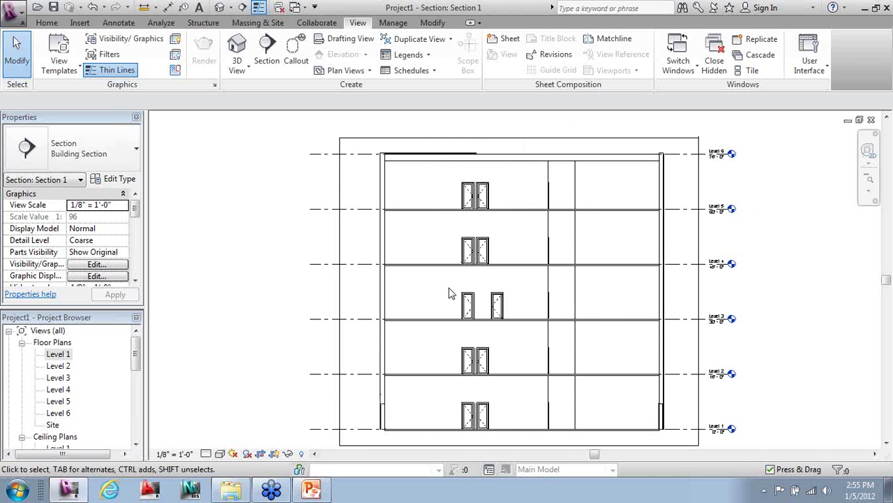
pyautogui.hotkey('ctrl', 'Tab')
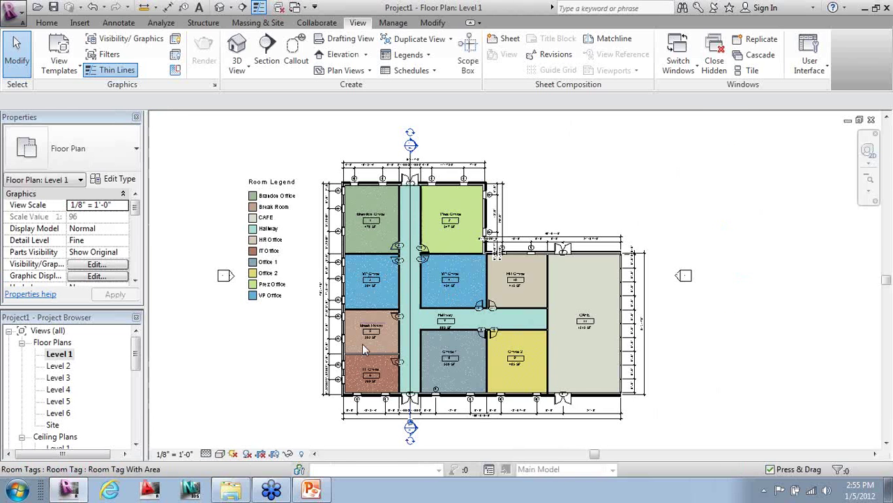
# - Split the Section 1 line and jog its lower segment right into the CAFE
pyautogui.click(410, 290)
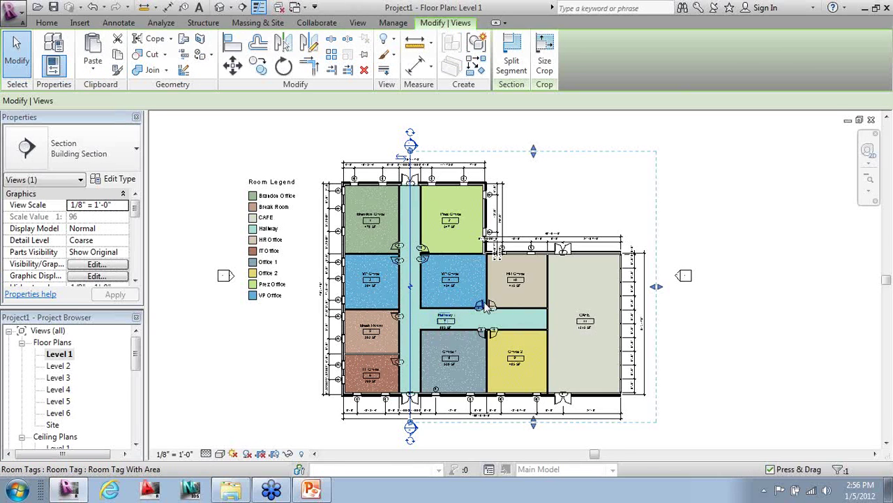
pyautogui.scroll(2, 432, 370)
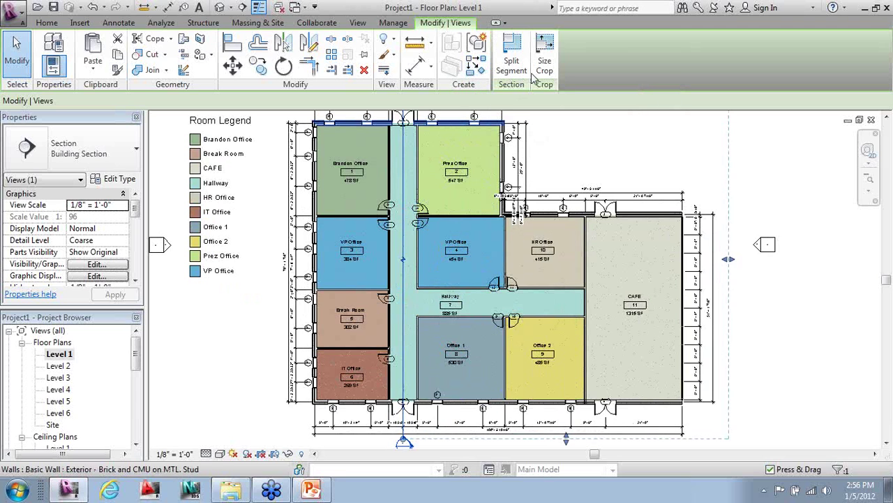
pyautogui.click(512, 56)
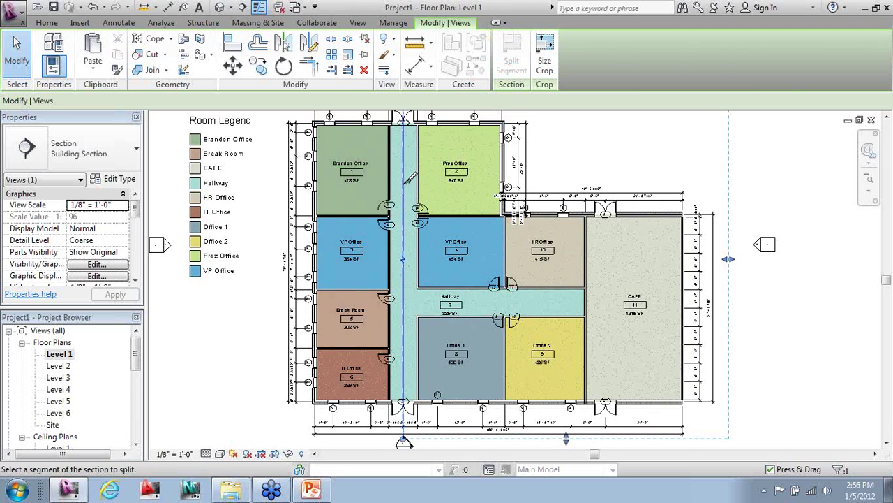
pyautogui.click(404, 208)
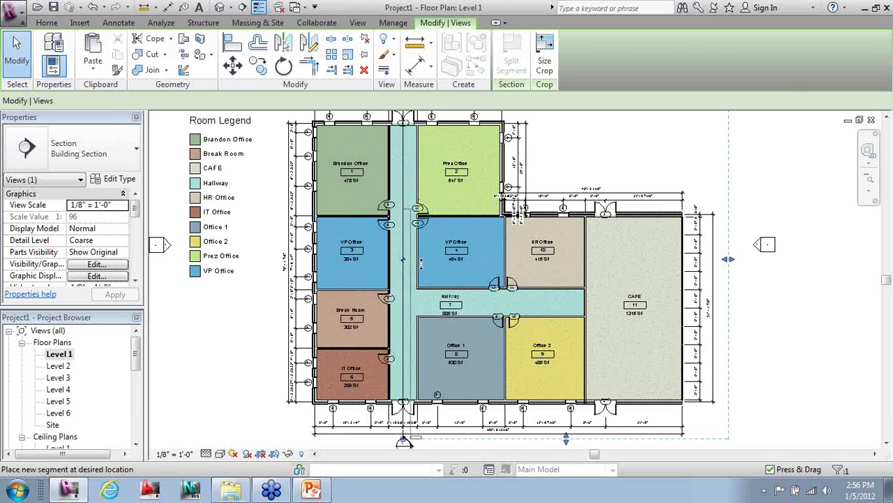
pyautogui.click(656, 380)
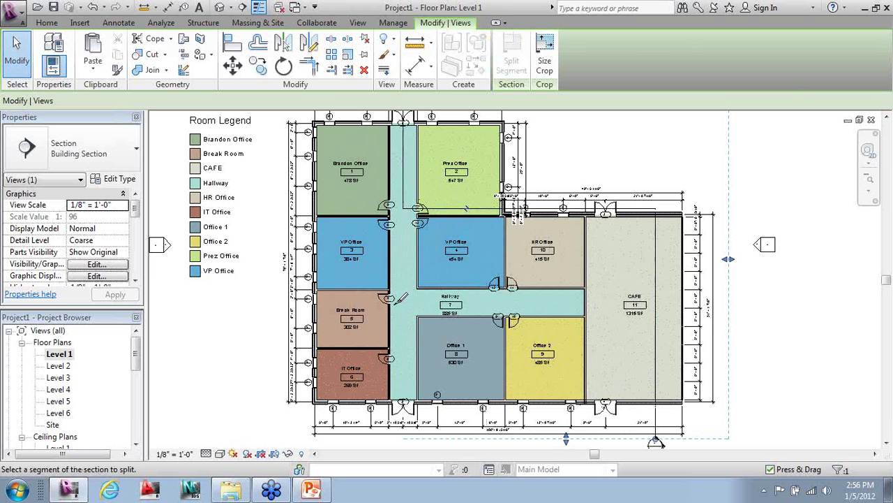
pyautogui.press('Escape')
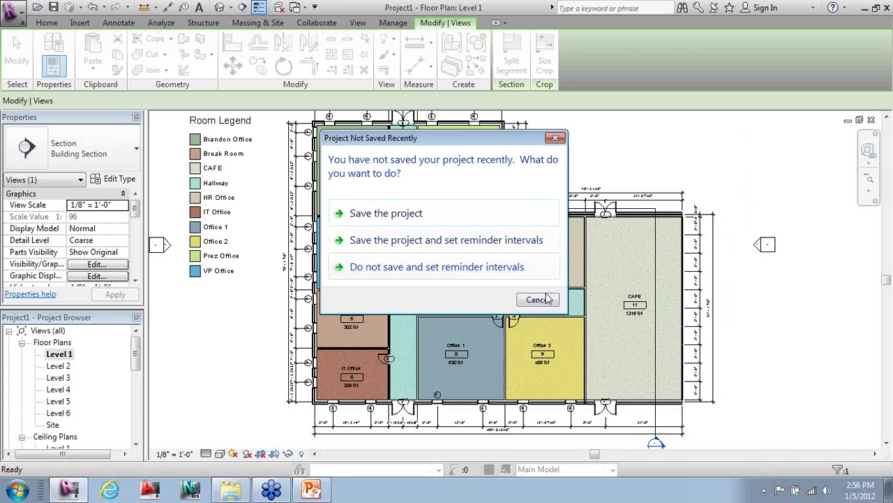
# - Cancel the save reminder, view the jogged cut in Section 1, and return to Level 1
pyautogui.click(538, 299)
pyautogui.rightClick(656, 281)
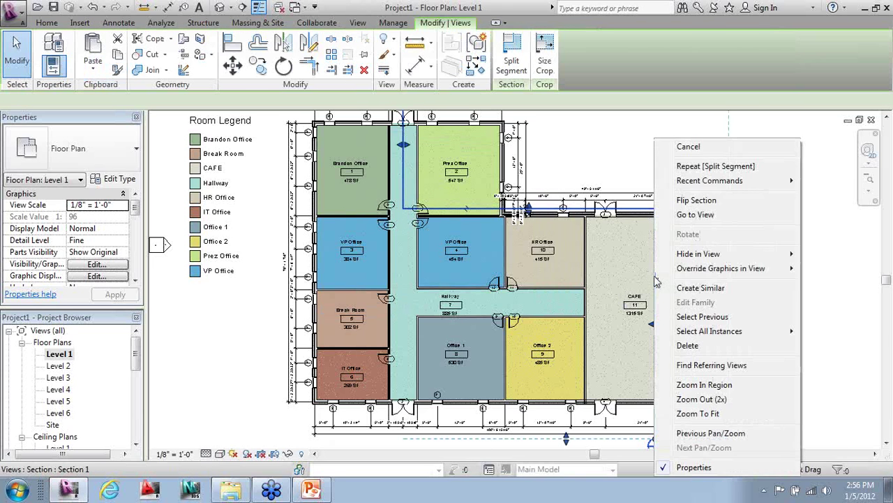
pyautogui.click(672, 212)
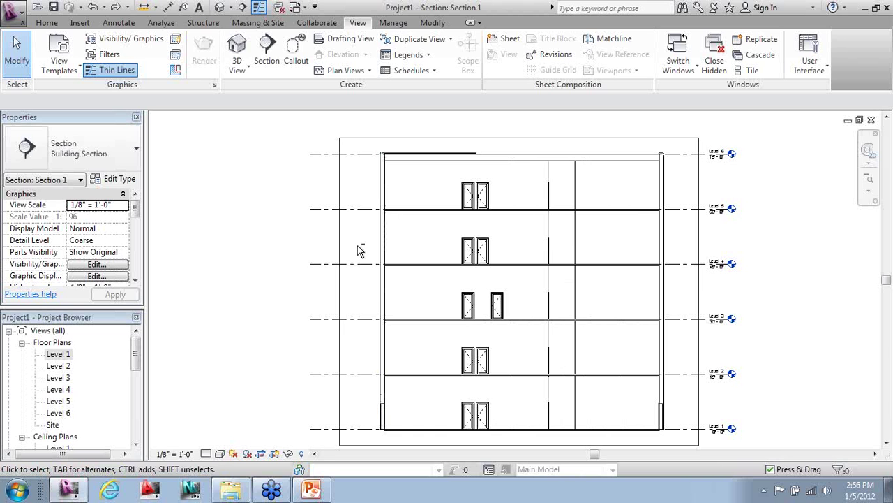
pyautogui.hotkey('ctrl', 'Tab')
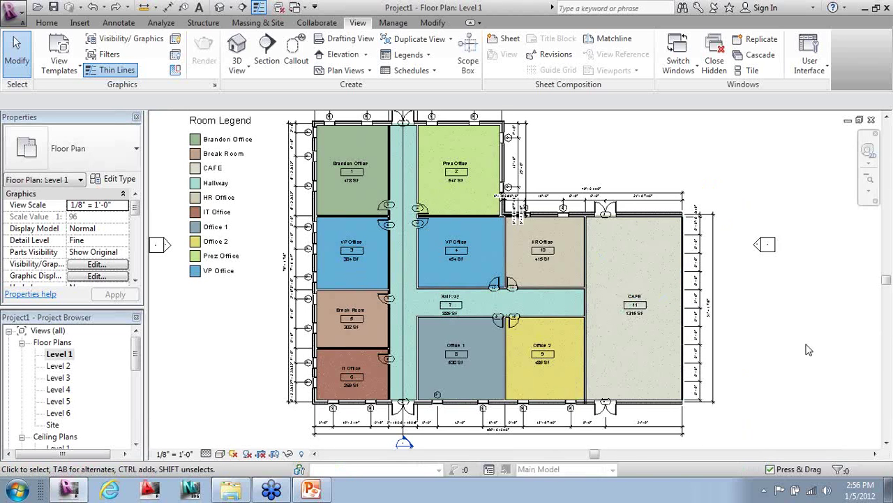
# - Draw a callout boundary around the IT Office on the Level 1 plan
pyautogui.scroll(-1, 803, 355)
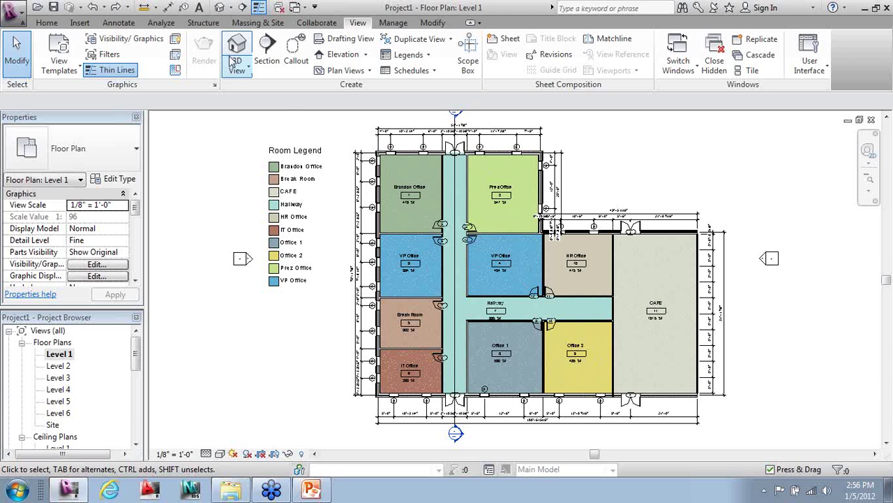
pyautogui.click(296, 50)
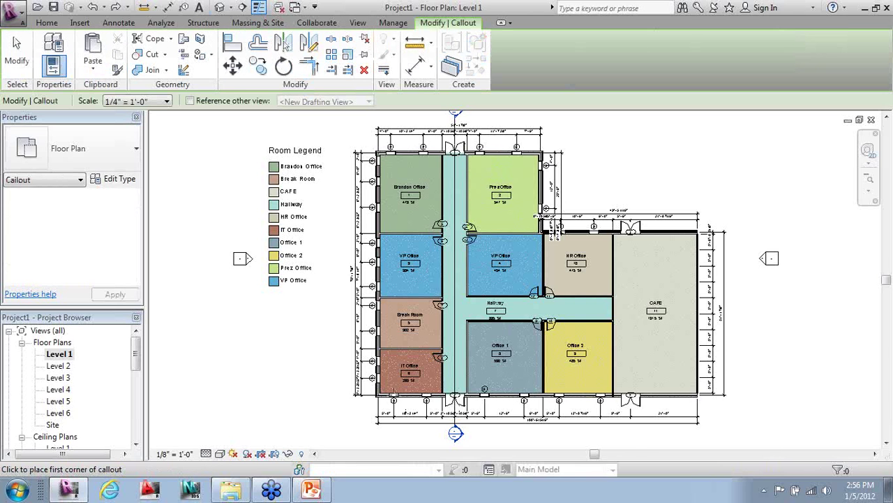
pyautogui.click(451, 342)
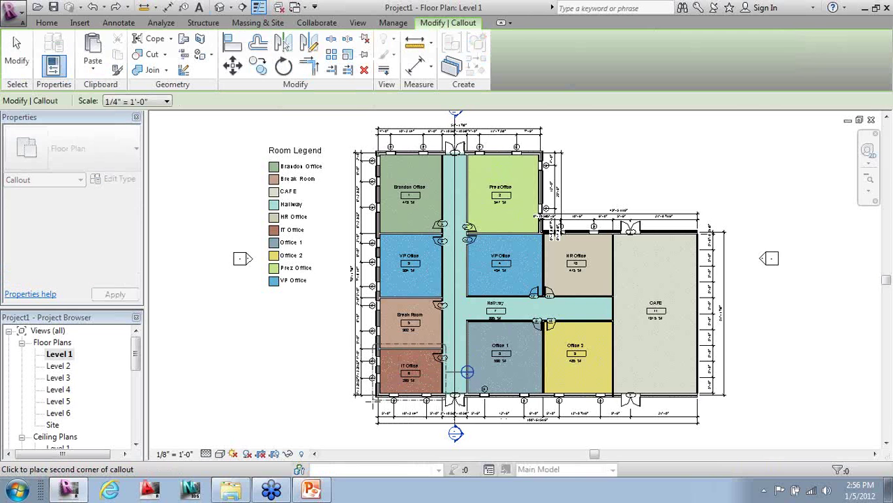
pyautogui.click(374, 399)
pyautogui.scroll(2, 416, 422)
pyautogui.scroll(1, 417, 422)
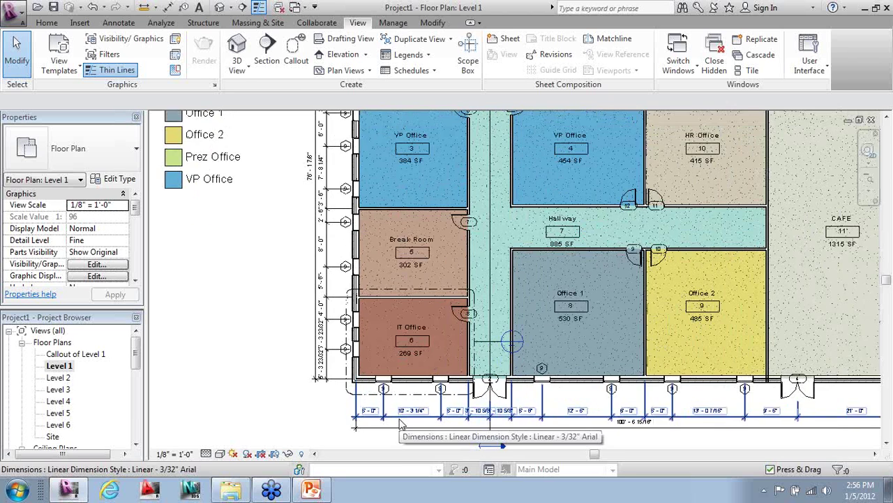
# - Move the callout head down-left of the IT Office and adjust its leader end
pyautogui.click(499, 351)
pyautogui.moveTo(500, 352); pyautogui.dragTo(319, 392)
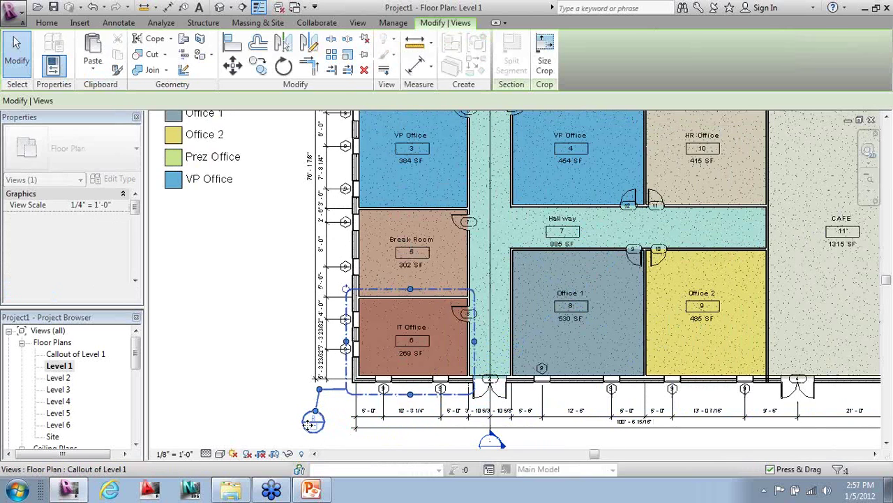
pyautogui.click(293, 382)
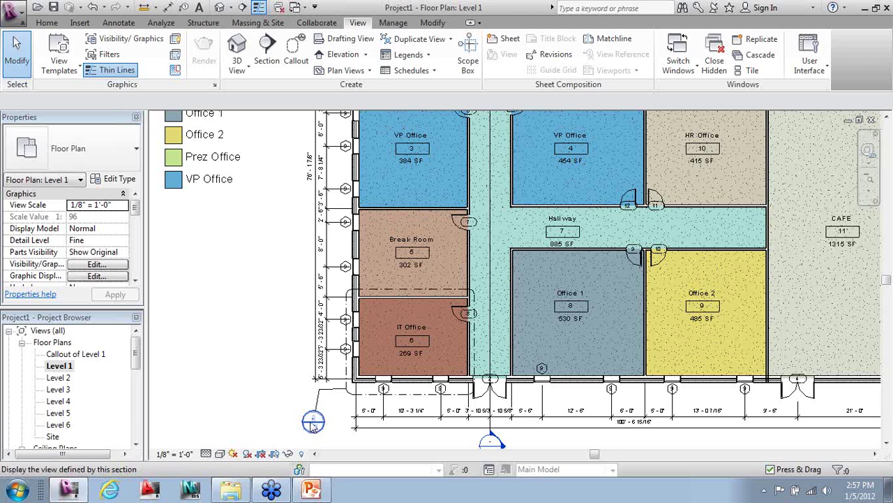
pyautogui.click(318, 402)
pyautogui.scroll(2, 319, 402)
pyautogui.moveTo(320, 381); pyautogui.dragTo(319, 377)
# - Open the Callout of Level 1 view from the callout's context menu
pyautogui.scroll(-3, 353, 395)
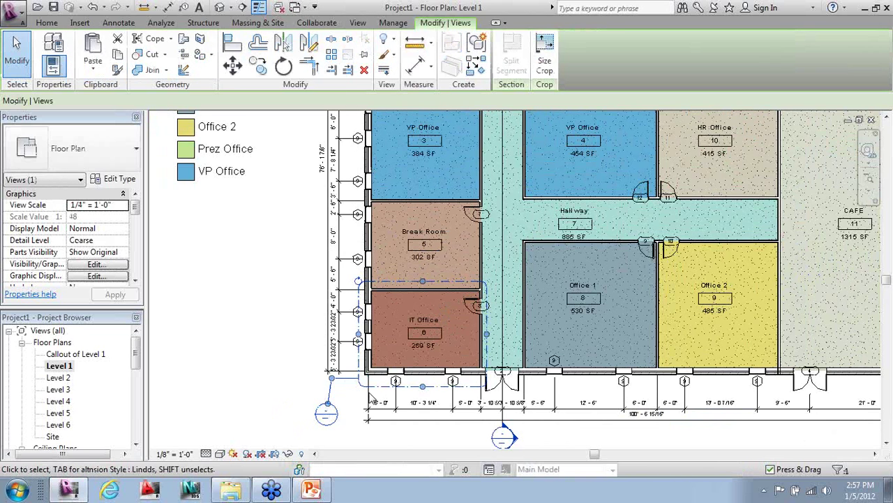
pyautogui.rightClick(360, 388)
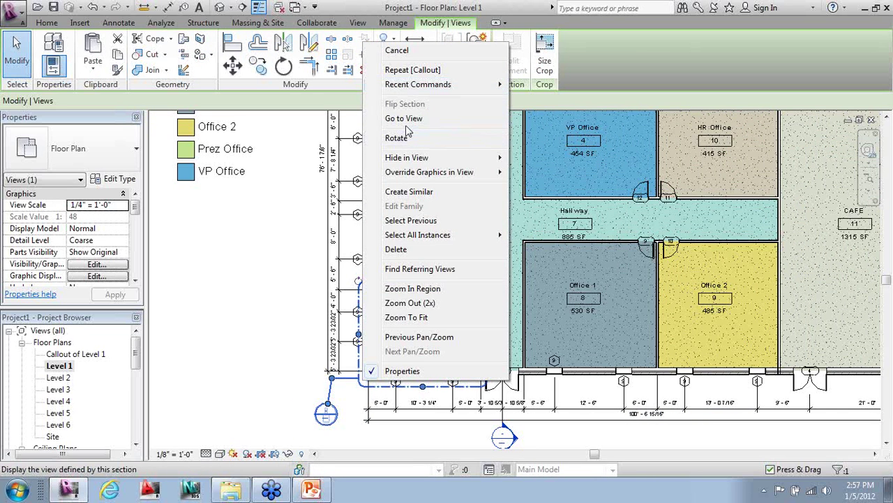
pyautogui.click(405, 118)
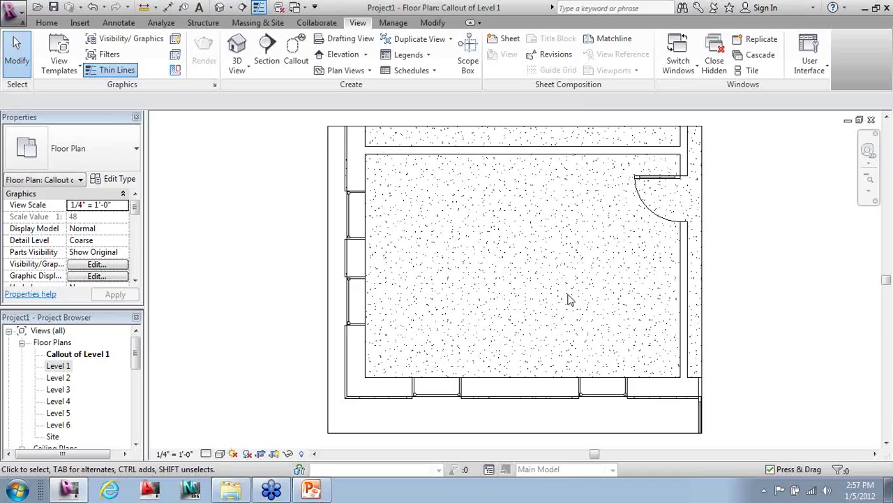
# - From the Level 1 plan, open the Section 1 view through the hallway section line
pyautogui.hotkey('ctrl', 'Tab')
pyautogui.scroll(-2, 441, 339)
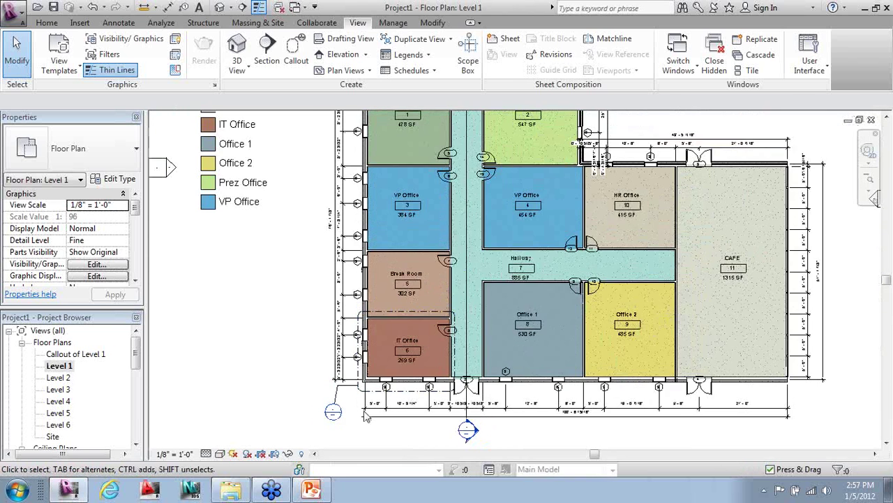
pyautogui.scroll(-2, 441, 338)
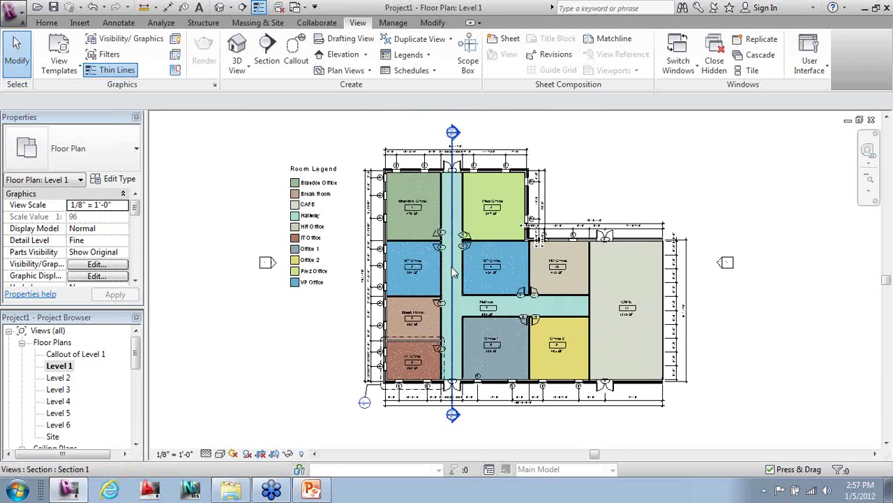
pyautogui.click(452, 272)
pyautogui.rightClick(452, 273)
pyautogui.click(488, 214)
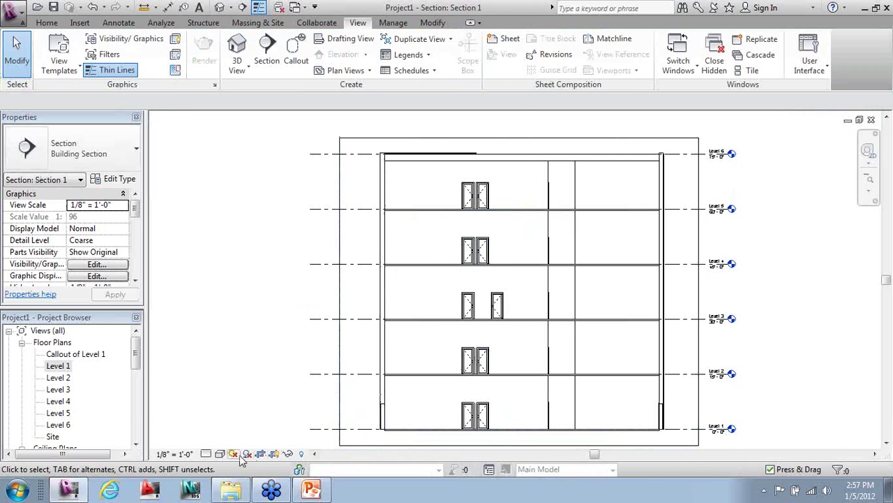
# - Draw a callout around the left exterior wall and move its head to the top-left
pyautogui.click(296, 47)
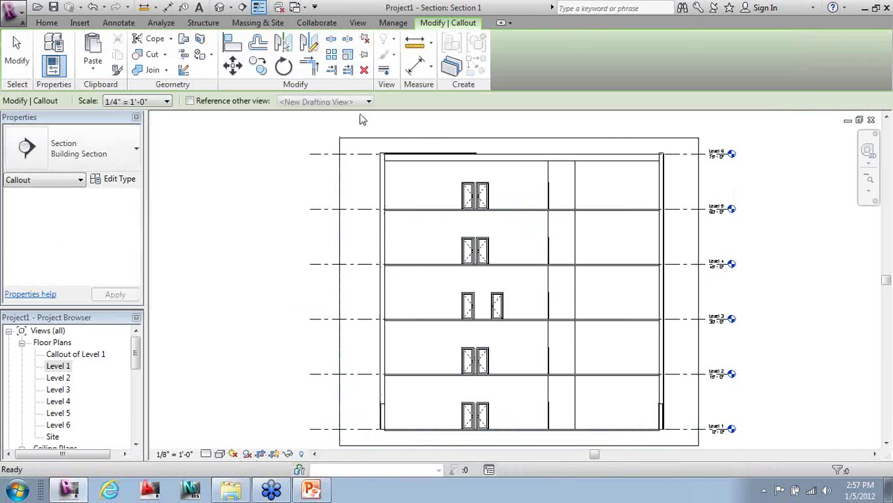
pyautogui.click(392, 148)
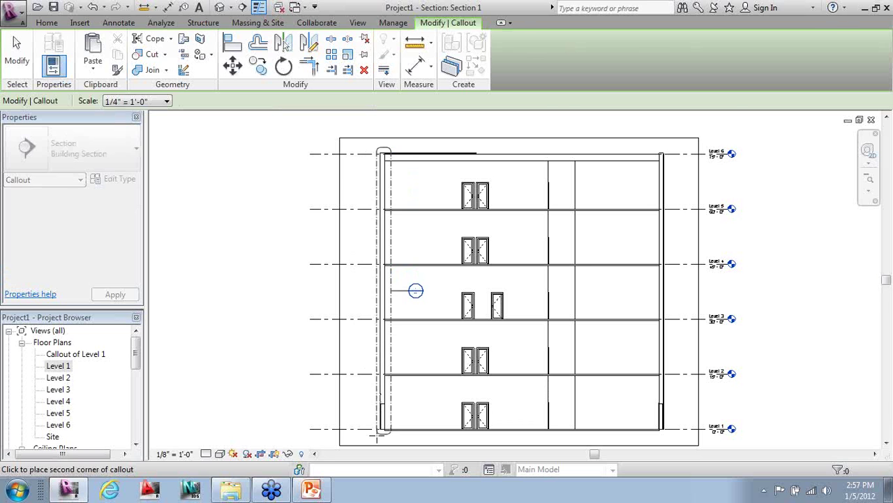
pyautogui.click(377, 433)
pyautogui.click(400, 294)
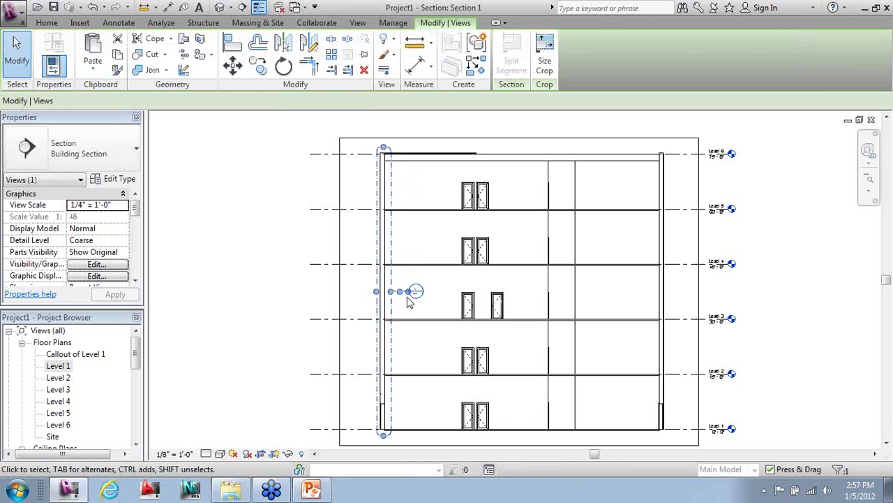
pyautogui.moveTo(383, 148); pyautogui.dragTo(354, 143)
pyautogui.click(364, 175)
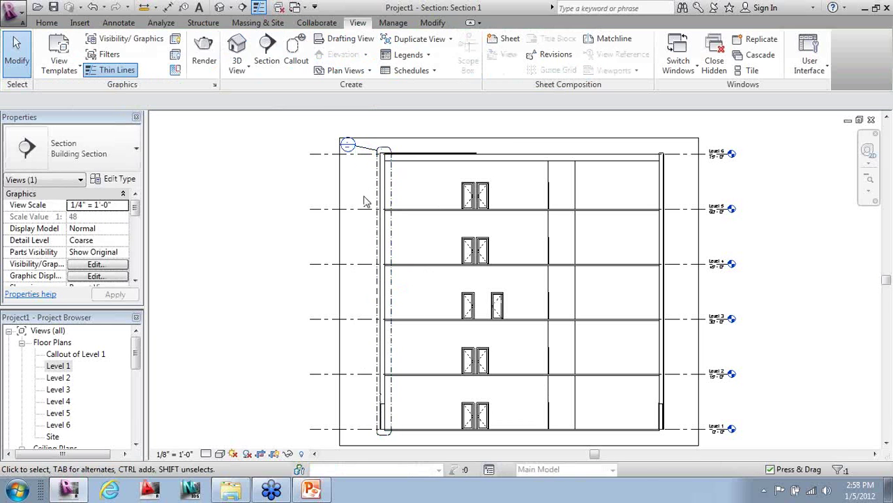
# - Open the Callout of Section 1 view from the new callout
pyautogui.click(376, 202)
pyautogui.rightClick(376, 201)
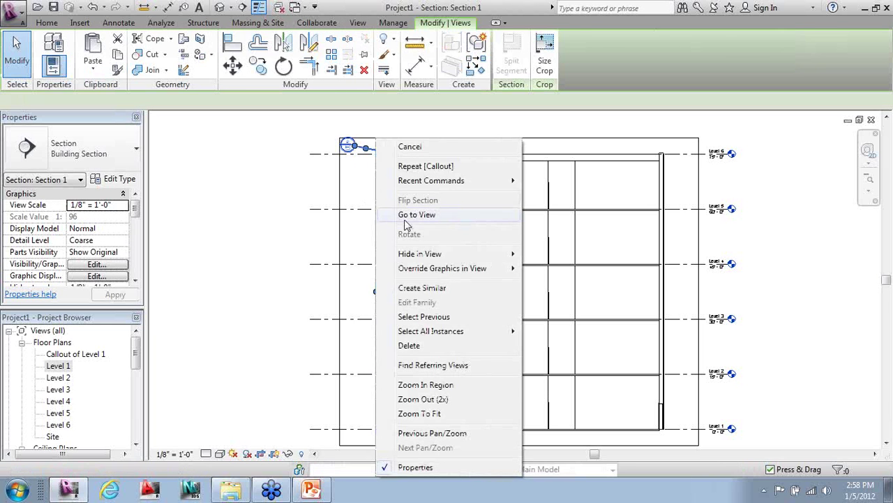
pyautogui.click(405, 212)
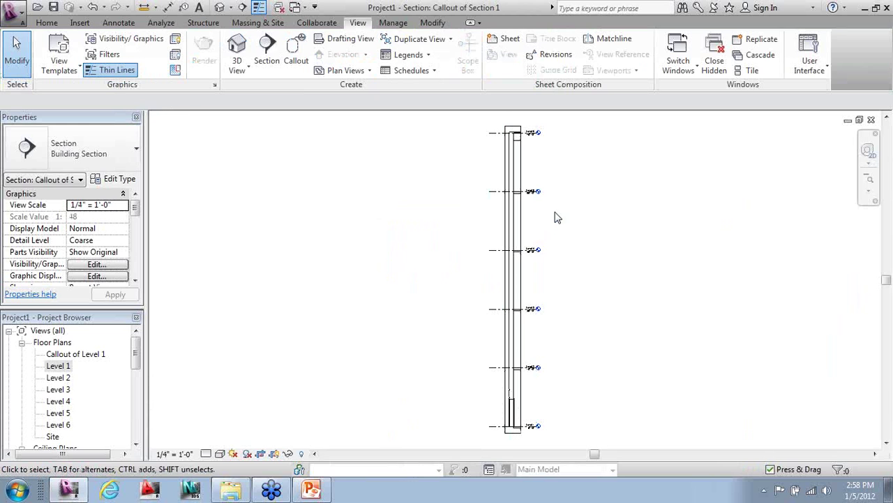
# - Set the callout view to 3/4" = 1'-0" scale and Fine detail level
pyautogui.click(174, 454)
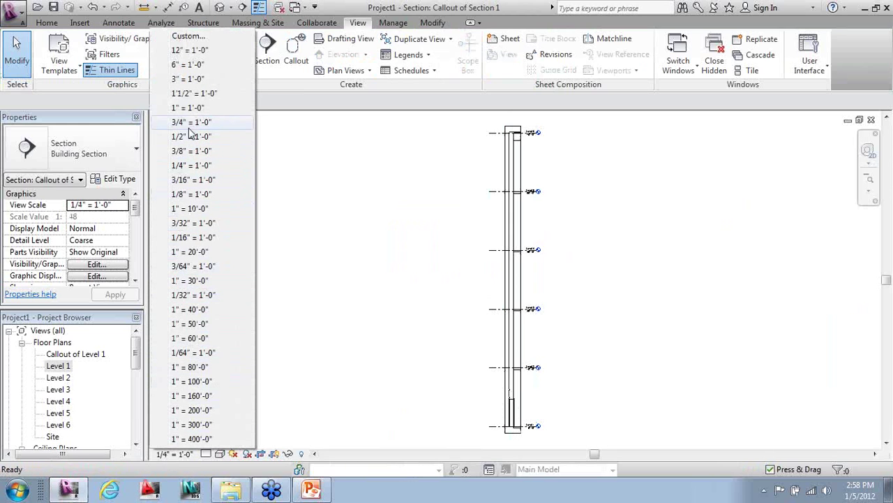
pyautogui.click(190, 124)
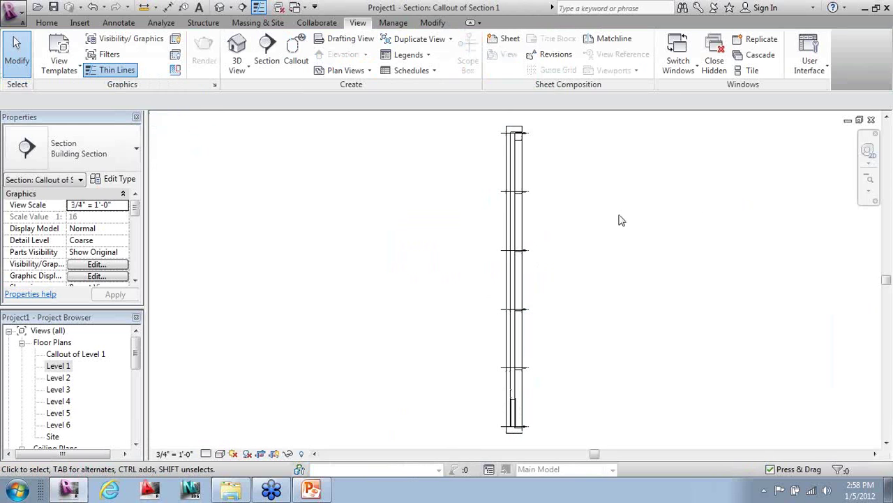
pyautogui.scroll(5, 585, 407)
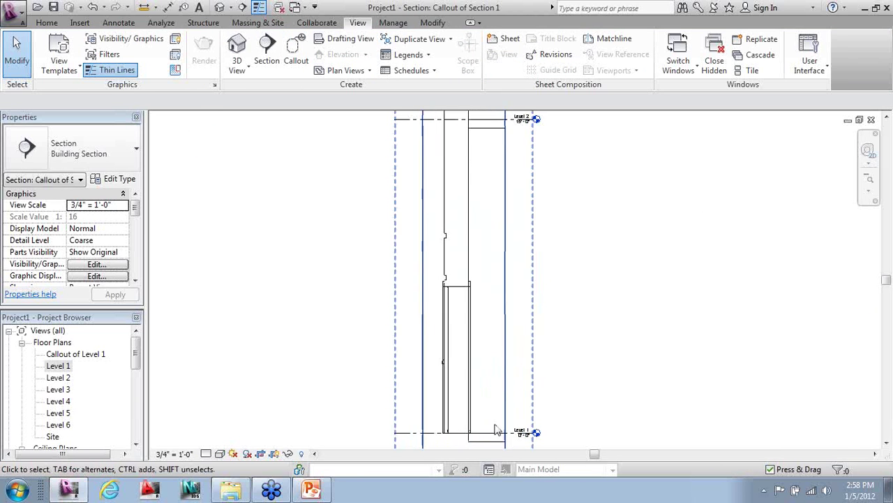
pyautogui.scroll(1, 395, 408)
pyautogui.click(218, 454)
pyautogui.click(225, 437)
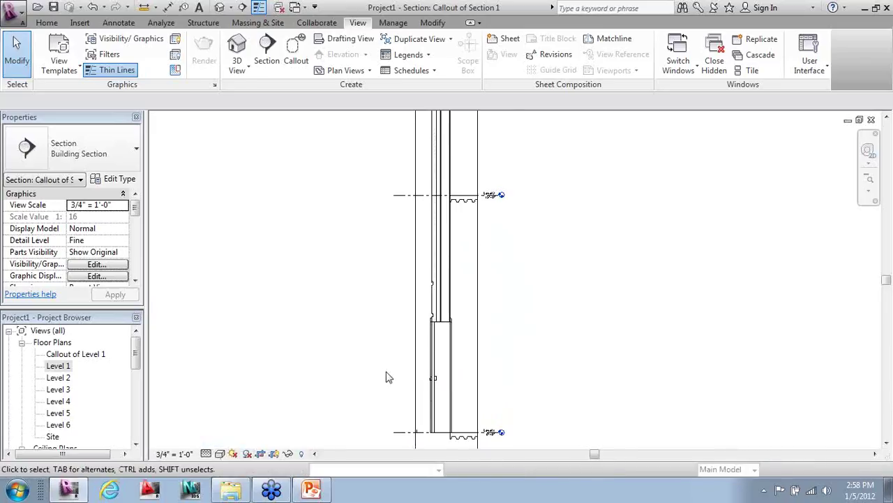
# - Select the door to check its properties, then deselect it
pyautogui.click(434, 378)
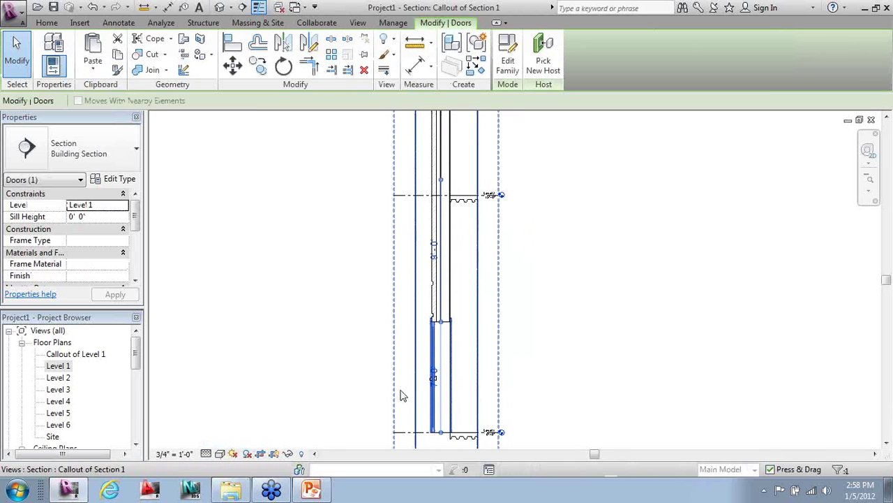
pyautogui.click(358, 395)
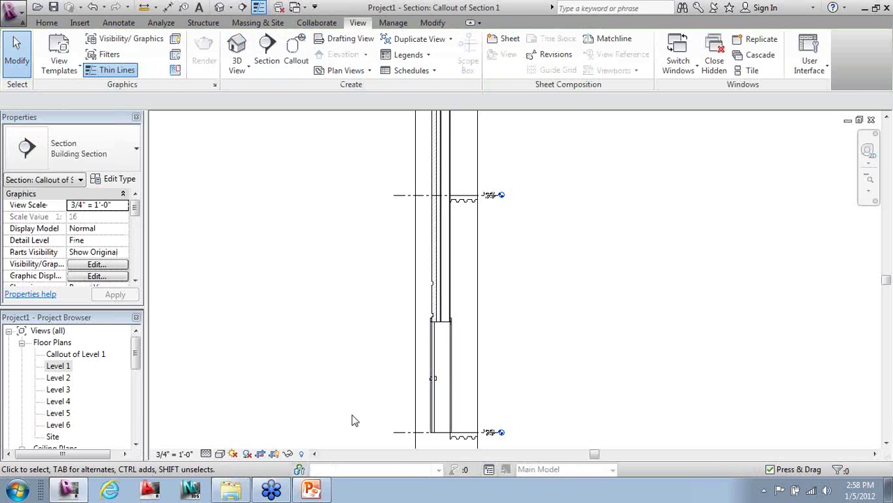
pyautogui.scroll(-3, 352, 421)
pyautogui.scroll(-2, 354, 422)
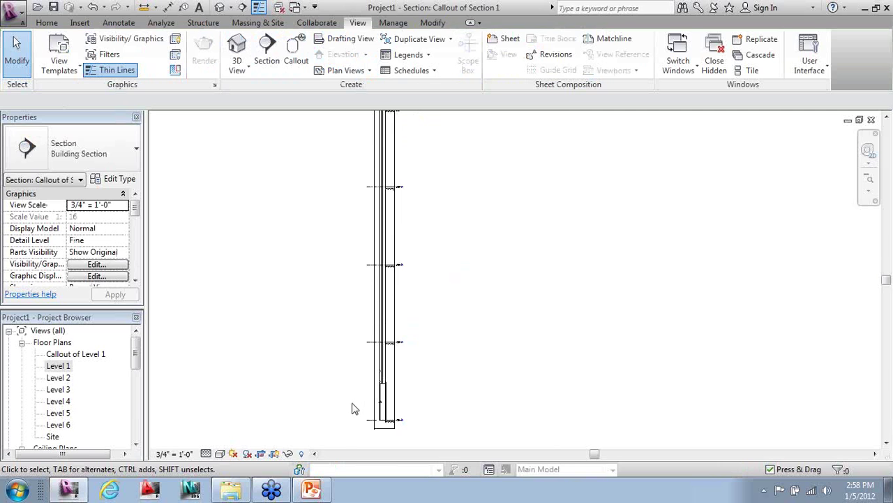
pyautogui.scroll(-5, 352, 412)
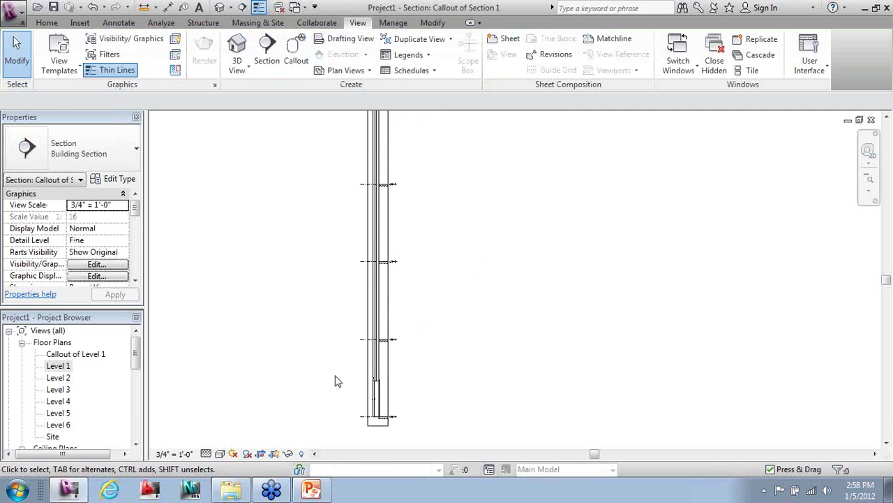
pyautogui.scroll(2, 364, 186)
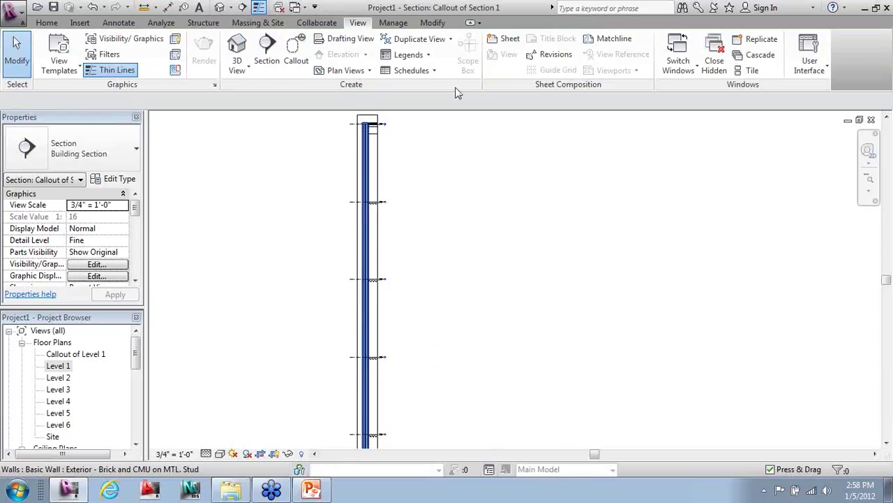
pyautogui.scroll(-1, 431, 194)
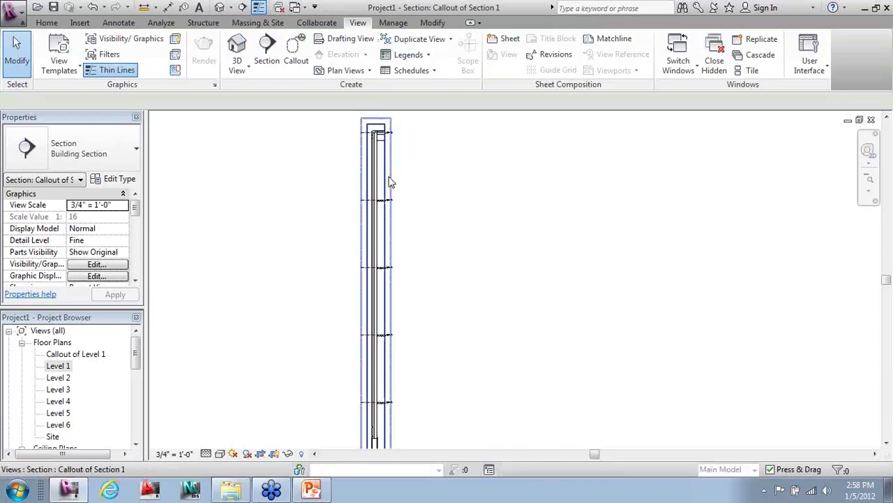
# - Split the callout's crop region with a horizontal view break and trim the upper segment
pyautogui.click(390, 180)
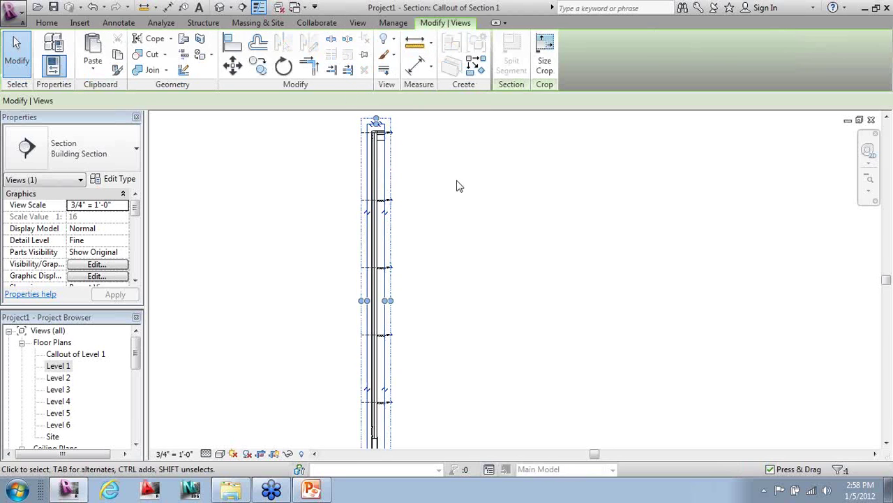
pyautogui.scroll(-1, 457, 189)
pyautogui.scroll(1, 340, 443)
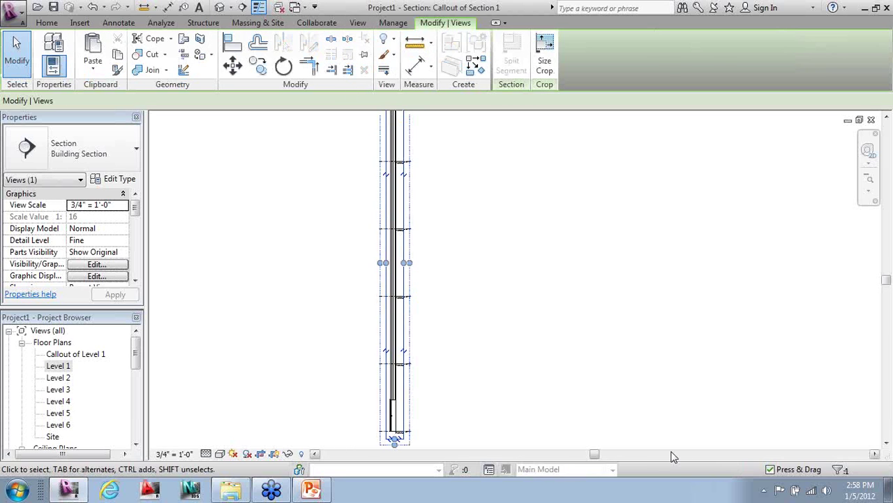
pyautogui.scroll(-1, 600, 436)
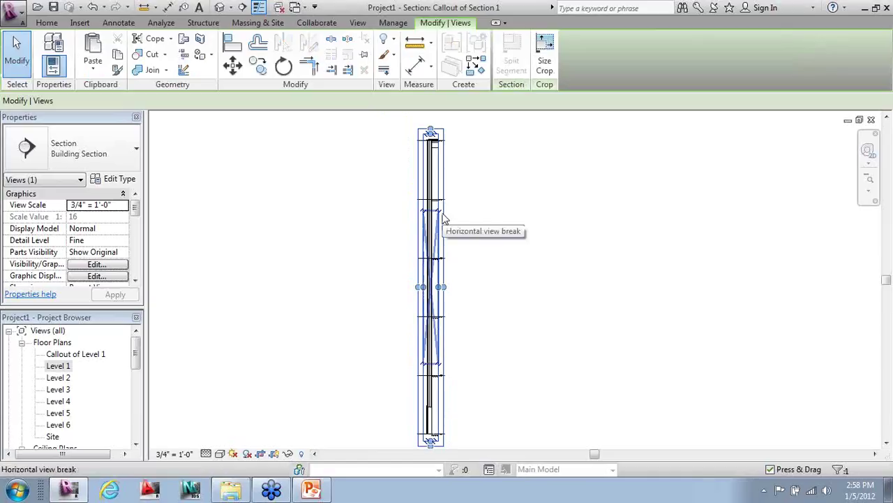
pyautogui.click(444, 218)
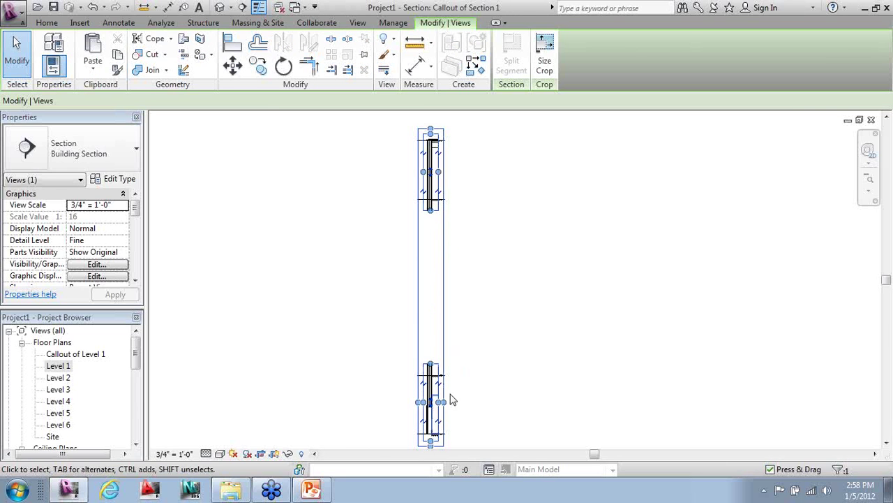
pyautogui.scroll(3, 454, 426)
pyautogui.moveTo(416, 319); pyautogui.dragTo(426, 414)
pyautogui.click(429, 412)
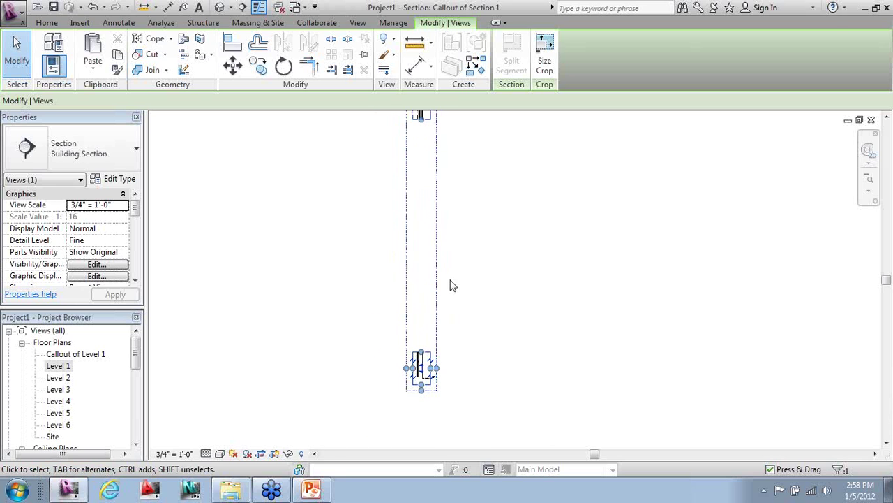
pyautogui.moveTo(431, 309); pyautogui.dragTo(425, 318)
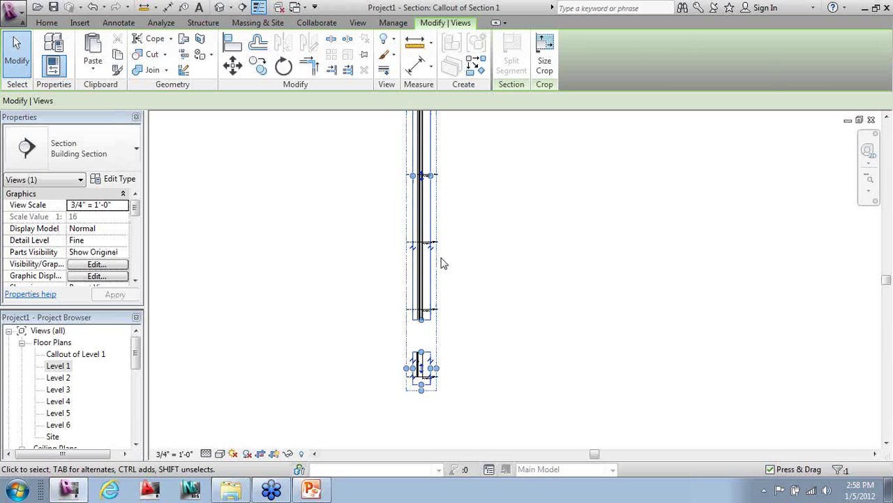
pyautogui.moveTo(435, 116); pyautogui.dragTo(430, 295)
pyautogui.click(461, 331)
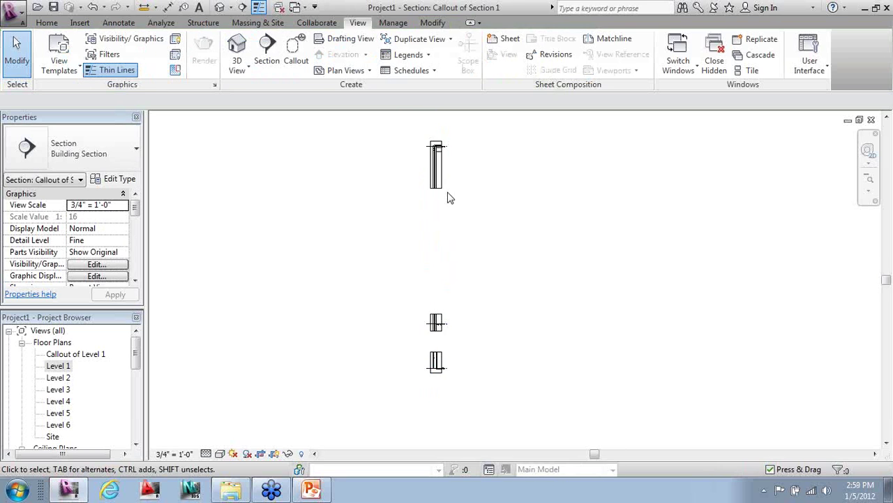
# - Drag the split crop region boundaries to tighten the gap between segments
pyautogui.click(436, 187)
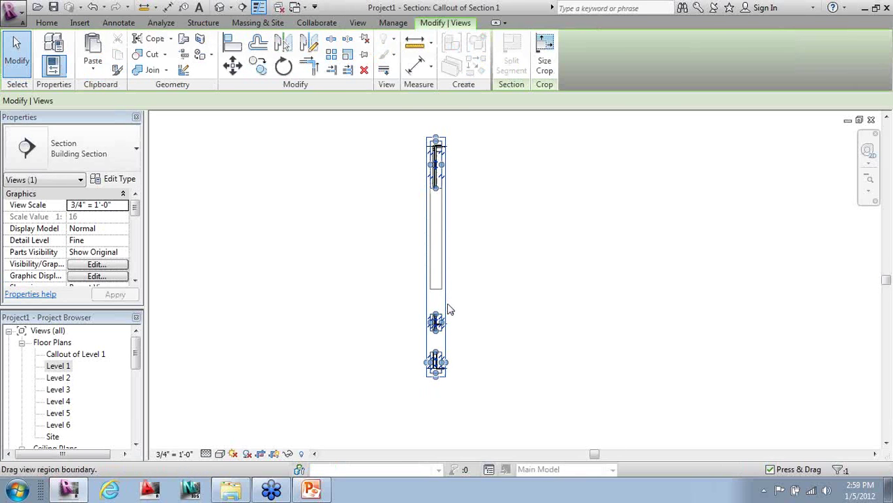
pyautogui.scroll(3, 448, 299)
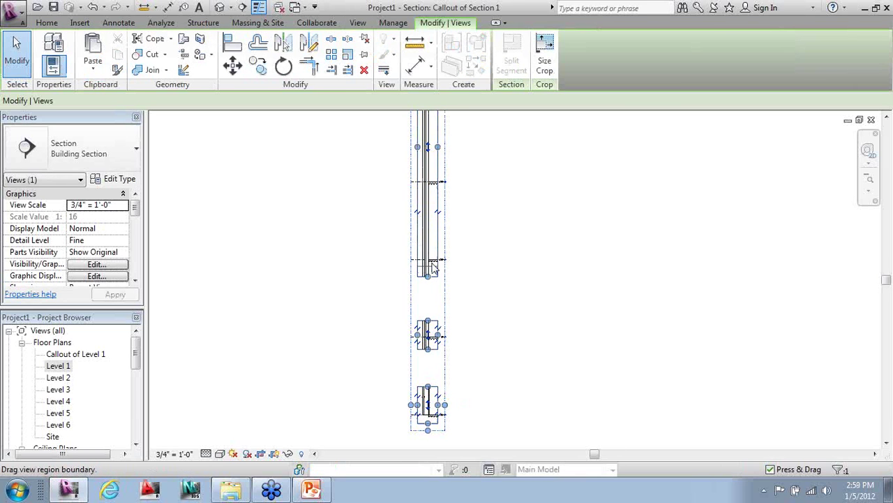
pyautogui.click(453, 189)
pyautogui.click(445, 224)
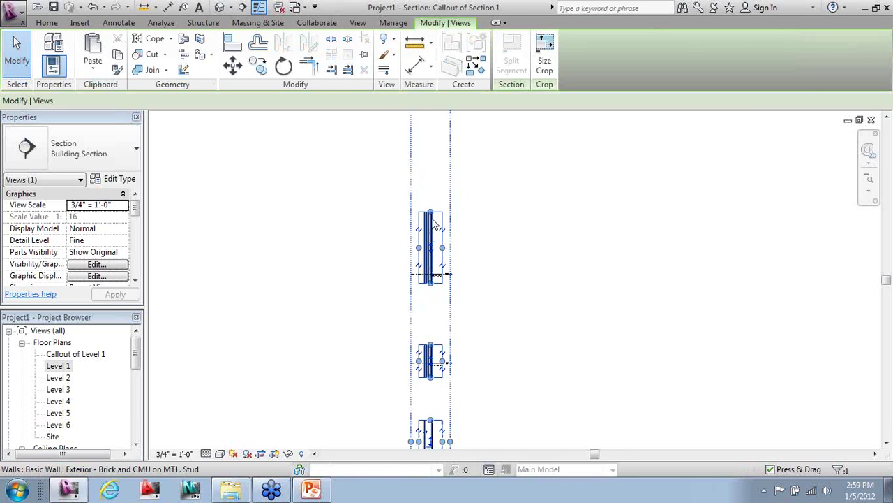
pyautogui.click(465, 353)
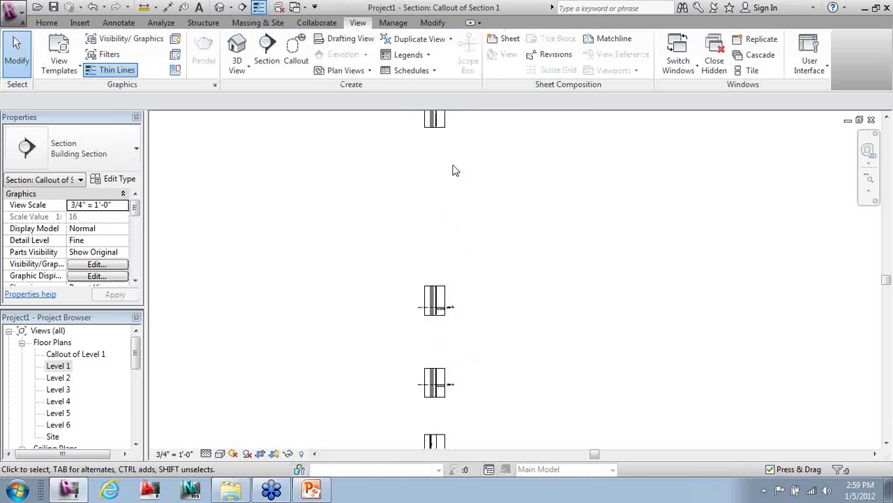
pyautogui.click(443, 139)
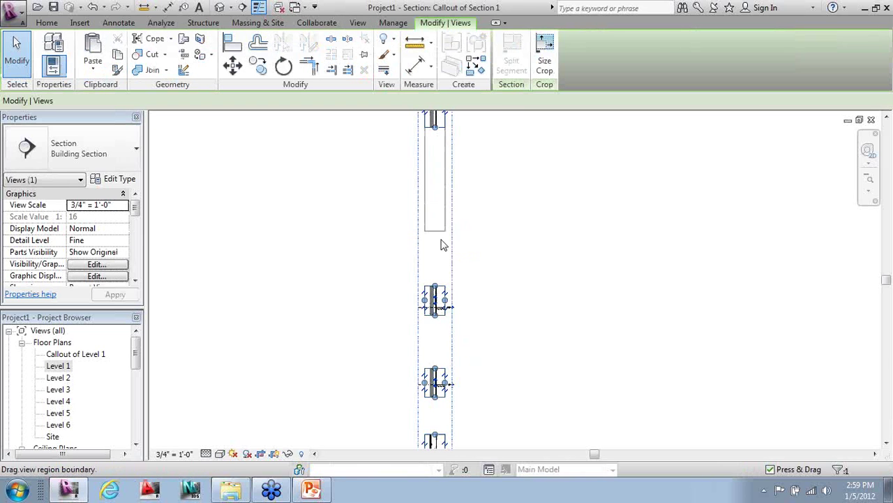
pyautogui.moveTo(441, 250); pyautogui.dragTo(449, 203)
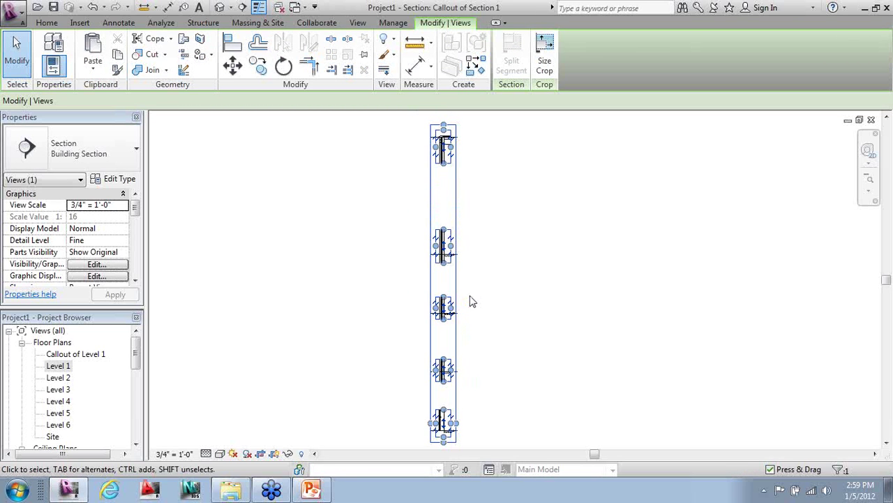
pyautogui.moveTo(451, 169); pyautogui.dragTo(451, 203)
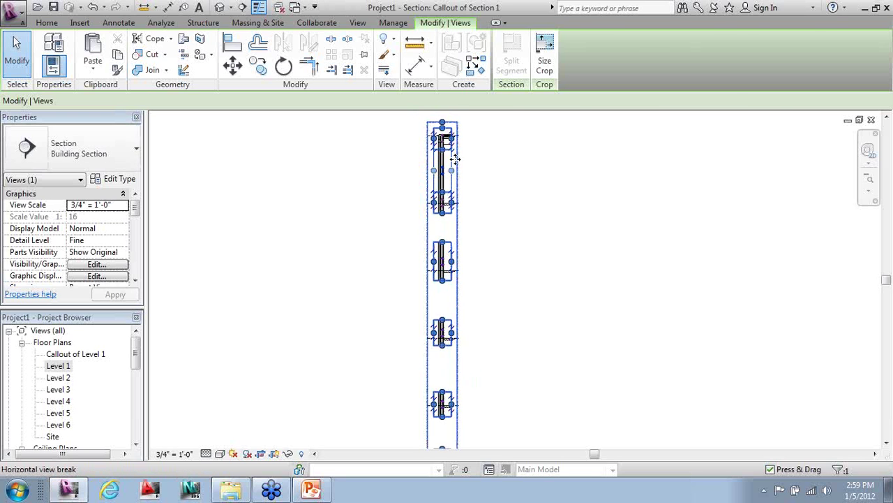
pyautogui.click(500, 183)
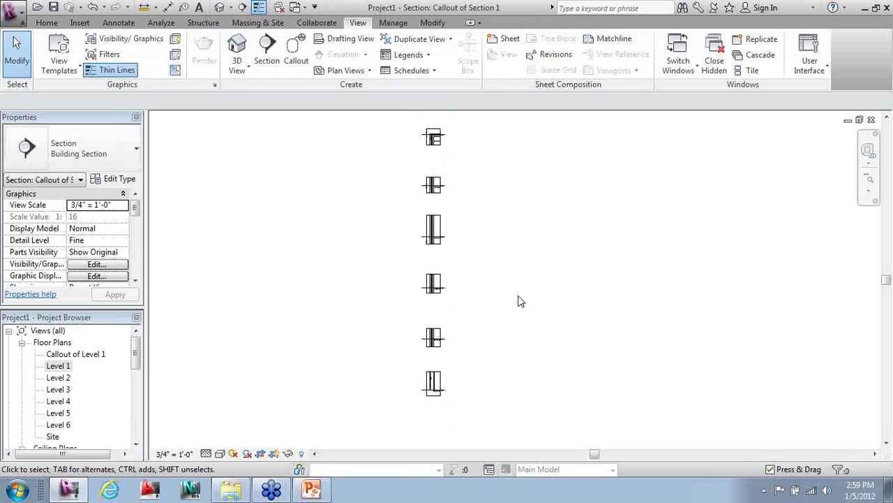
pyautogui.scroll(1, 433, 222)
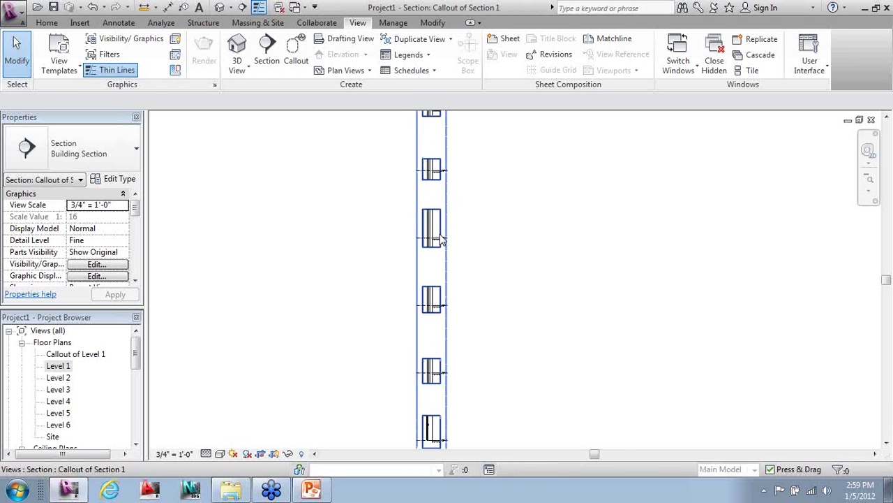
pyautogui.click(432, 230)
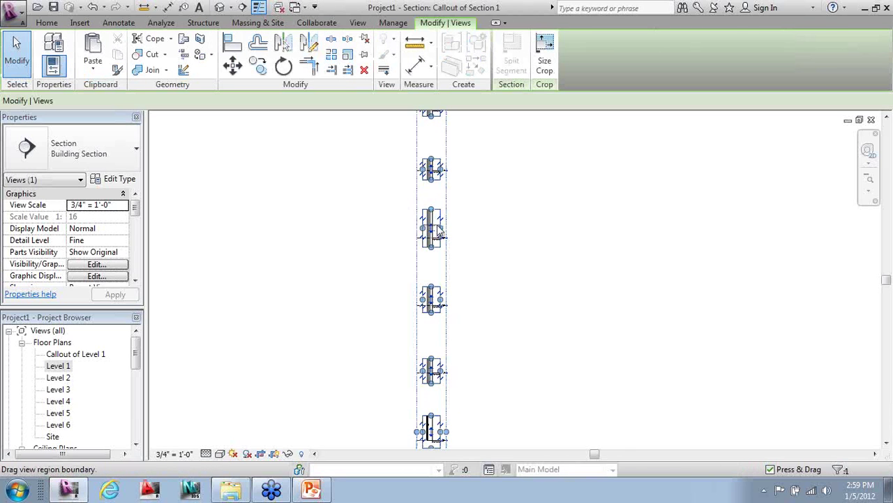
pyautogui.click(488, 265)
pyautogui.scroll(2, 461, 313)
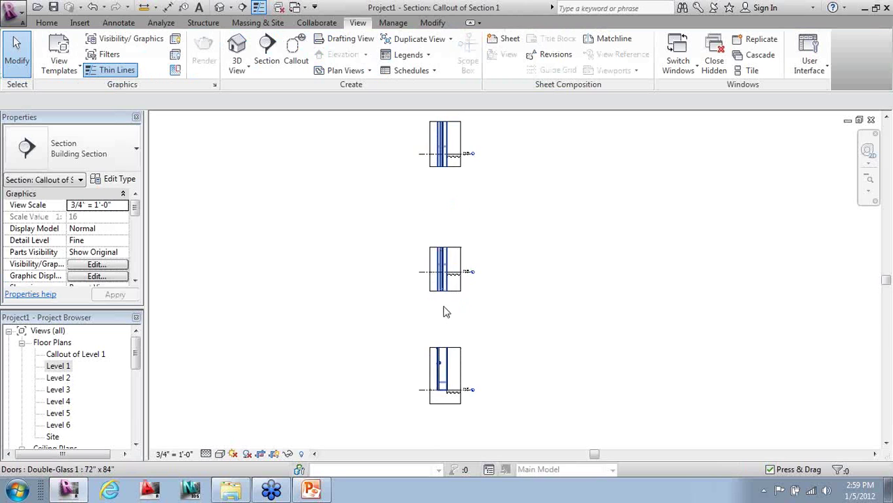
pyautogui.click(448, 282)
pyautogui.scroll(2, 463, 296)
pyautogui.click(470, 301)
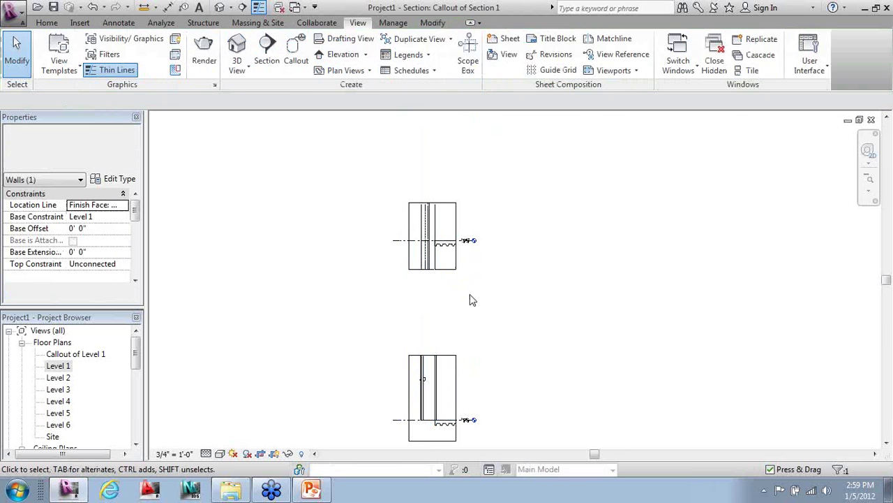
# - Restack the view regions so the wall pieces sit closely together, and hide the crop region
pyautogui.click(432, 238)
pyautogui.moveTo(437, 264); pyautogui.dragTo(436, 335)
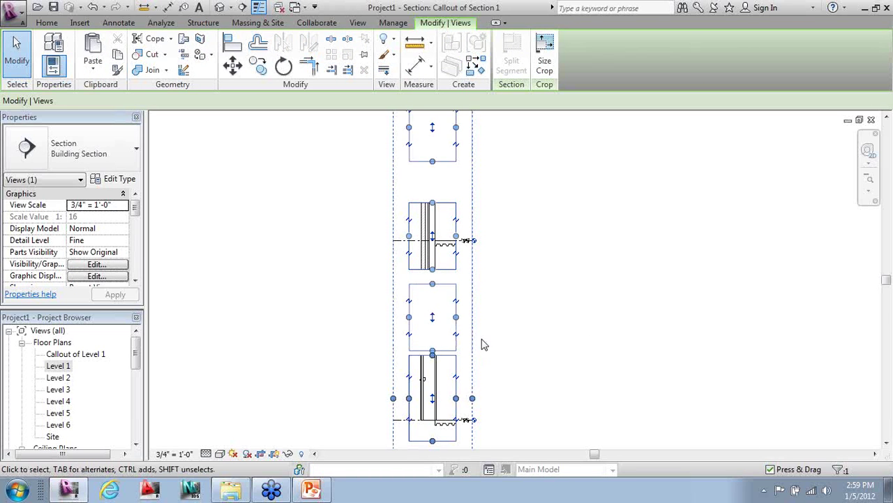
pyautogui.moveTo(432, 175); pyautogui.dragTo(465, 256)
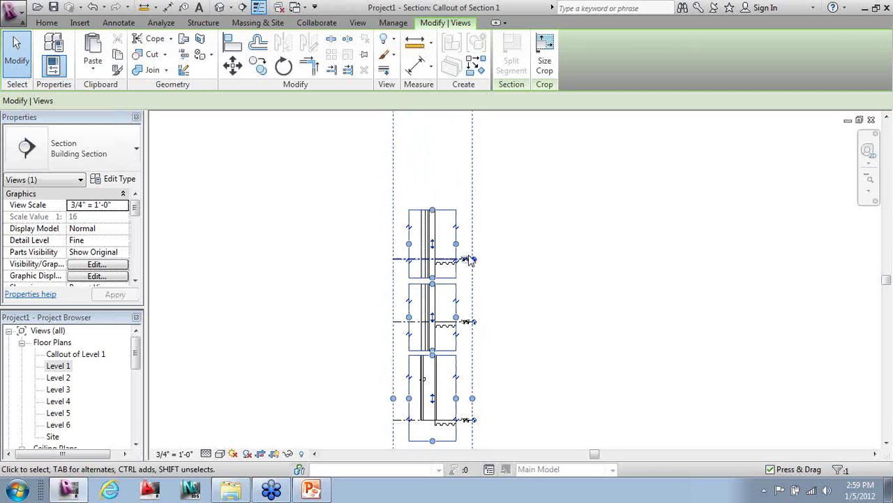
pyautogui.moveTo(450, 138); pyautogui.dragTo(448, 163)
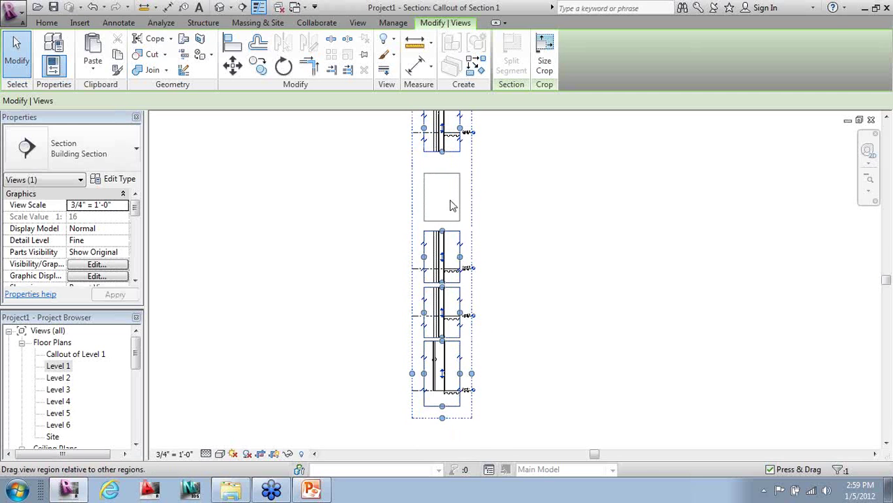
pyautogui.moveTo(451, 207); pyautogui.dragTo(454, 223)
pyautogui.scroll(1, 498, 335)
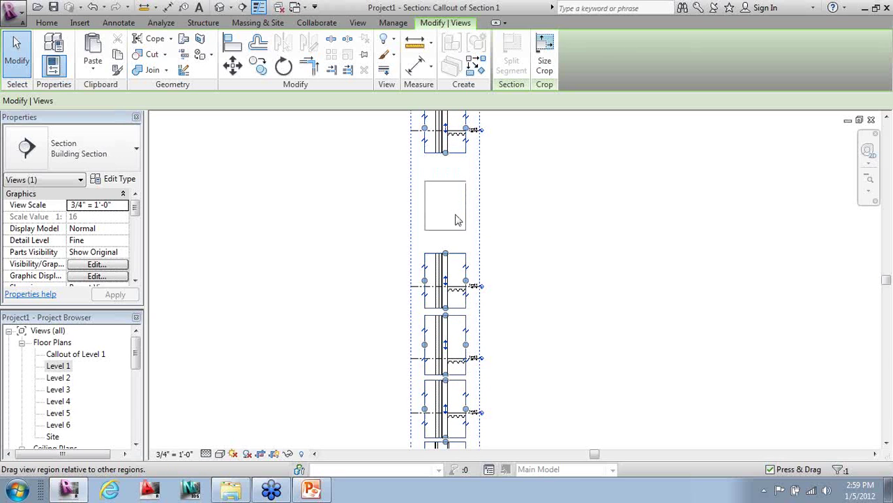
pyautogui.moveTo(455, 225); pyautogui.dragTo(509, 284)
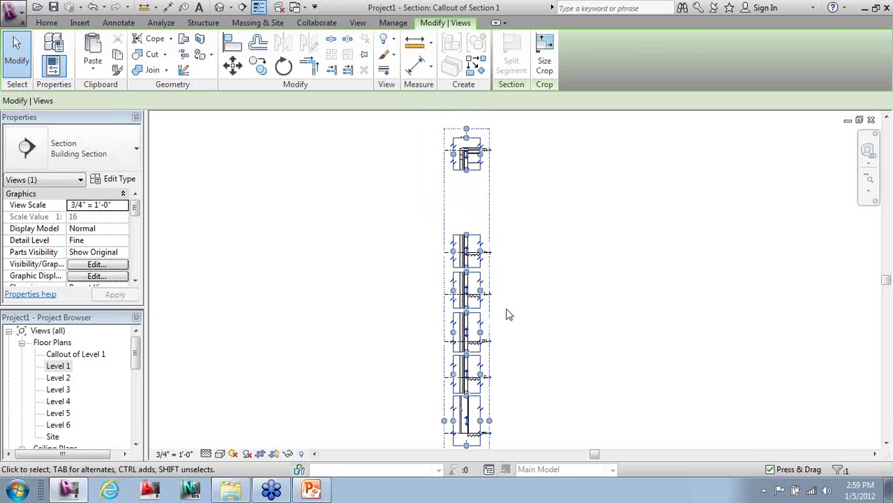
pyautogui.moveTo(463, 180); pyautogui.dragTo(469, 231)
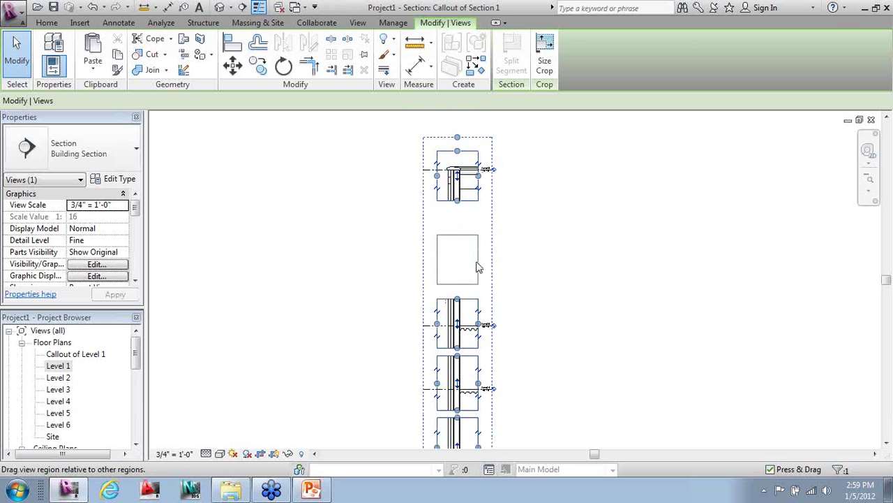
pyautogui.moveTo(477, 268); pyautogui.dragTo(535, 247)
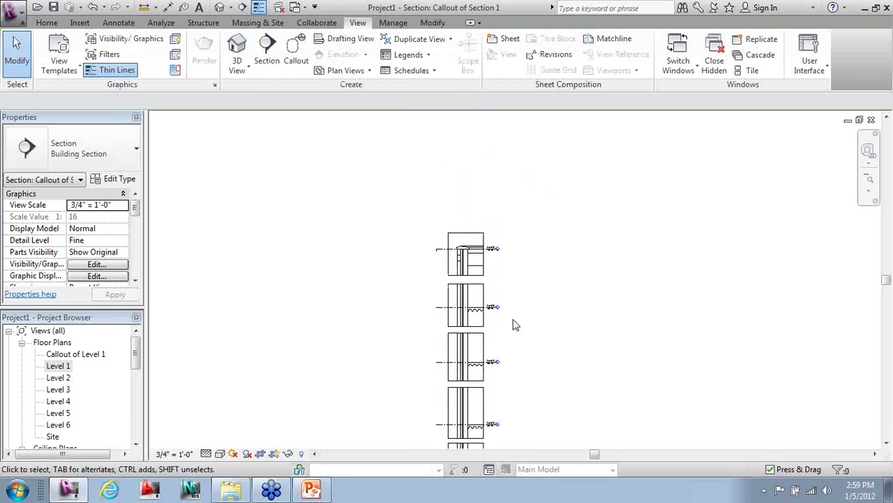
pyautogui.moveTo(510, 356); pyautogui.dragTo(547, 266, button='middle')
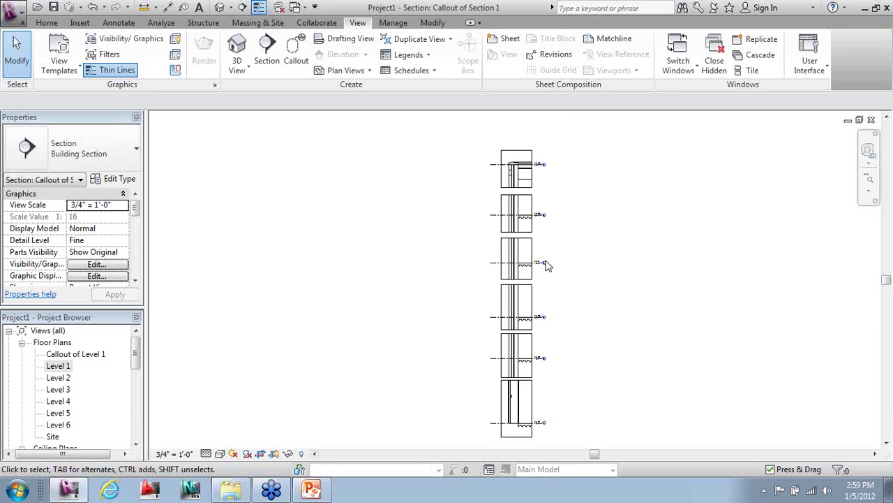
pyautogui.click(274, 454)
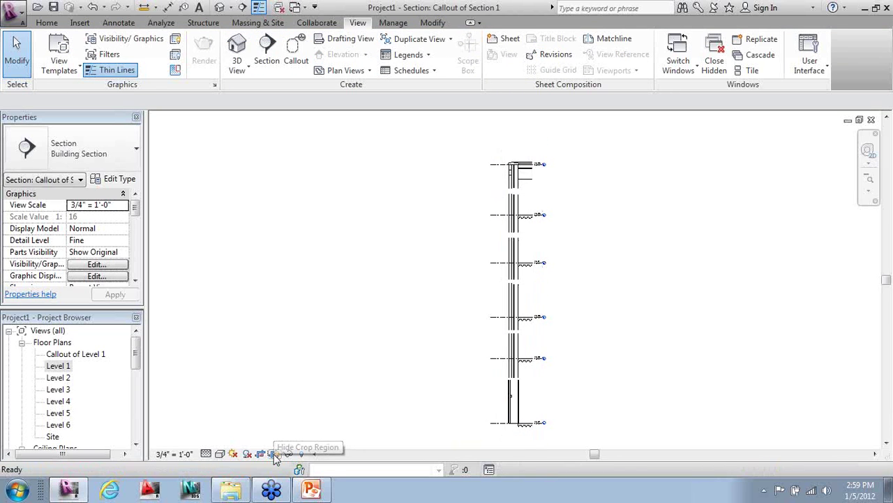
# - Change the callout scale to 1/2" = 1'-0", framed on the Level 5 and Level 6 heads
pyautogui.scroll(5, 534, 200)
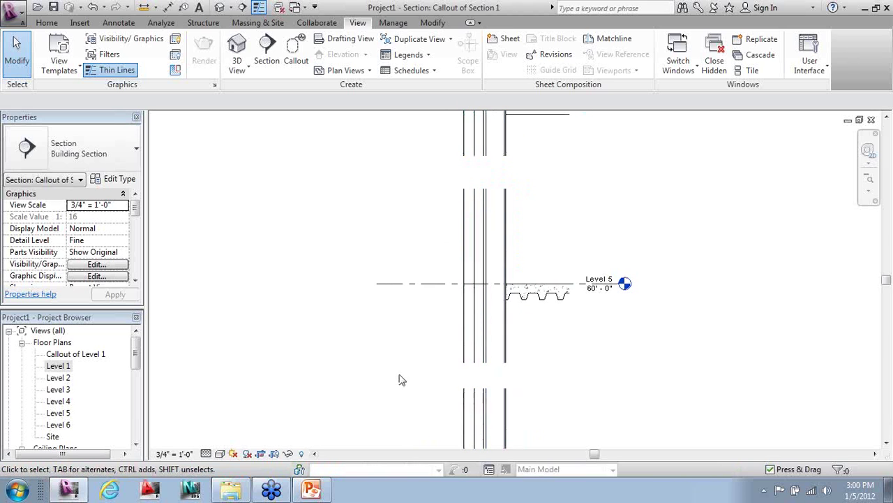
pyautogui.scroll(-3, 528, 305)
pyautogui.scroll(1, 548, 241)
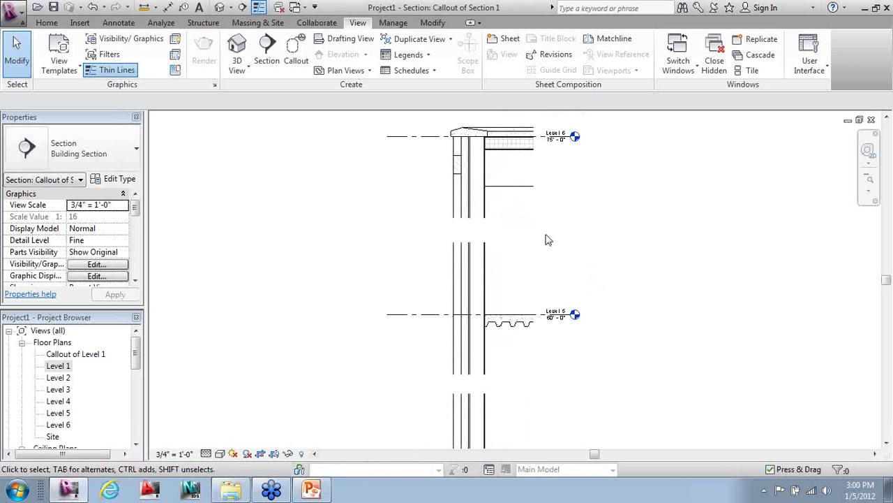
pyautogui.moveTo(562, 251); pyautogui.dragTo(590, 254, button='middle')
pyautogui.scroll(1, 543, 302)
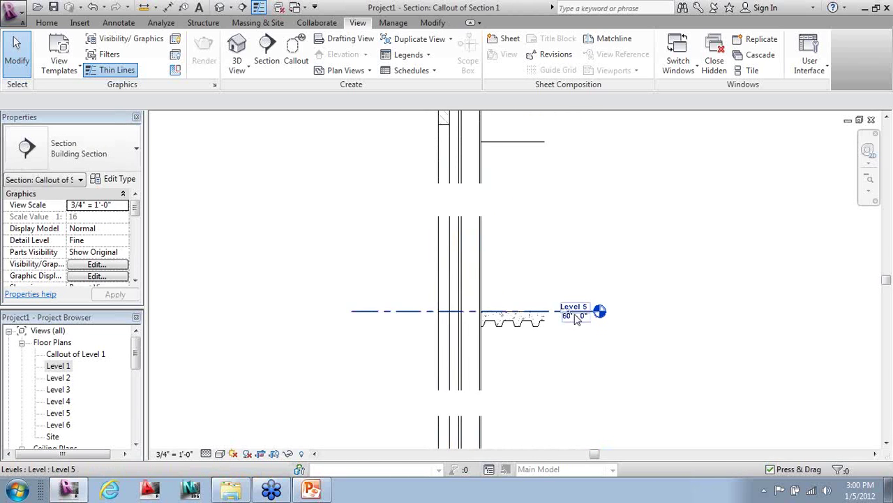
pyautogui.click(175, 454)
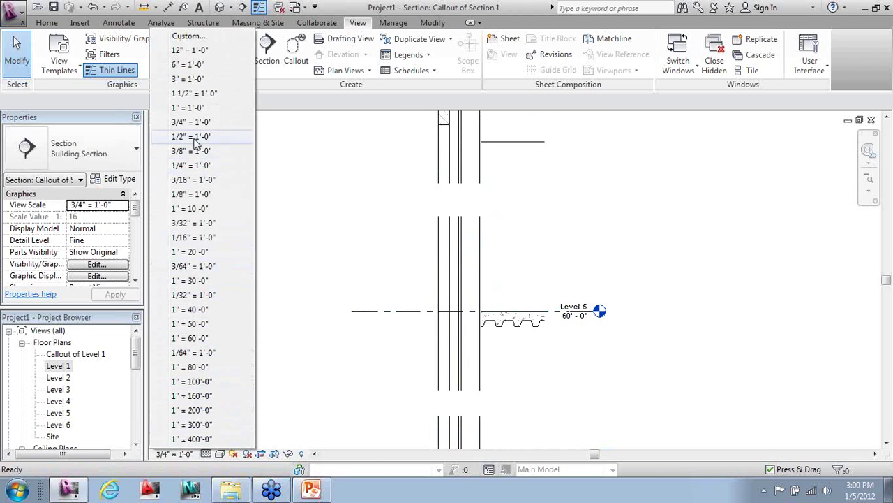
pyautogui.click(199, 151)
pyautogui.scroll(4, 504, 128)
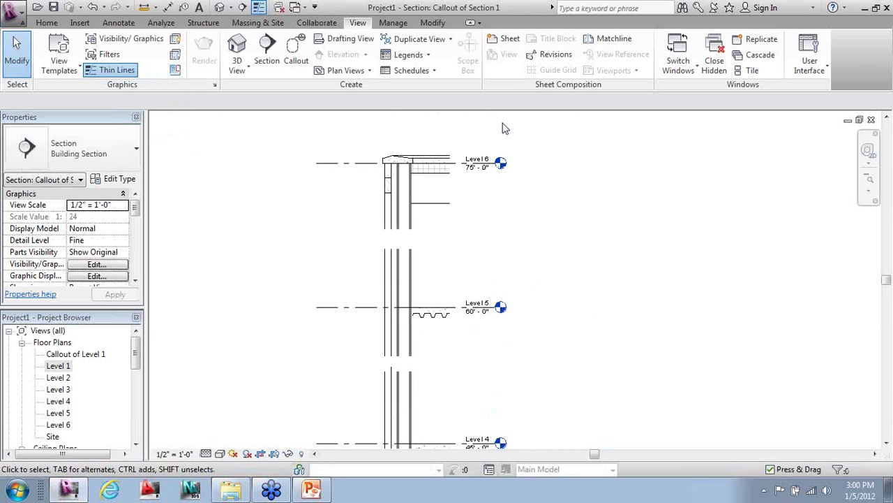
pyautogui.moveTo(562, 277); pyautogui.dragTo(621, 267, button='middle')
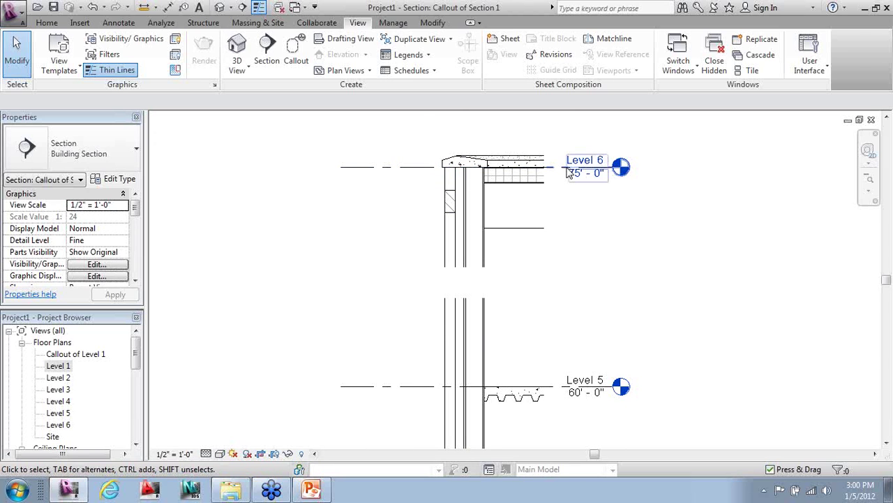
pyautogui.scroll(-2, 523, 175)
pyautogui.moveTo(629, 262); pyautogui.dragTo(655, 255, button='middle')
pyautogui.click(118, 23)
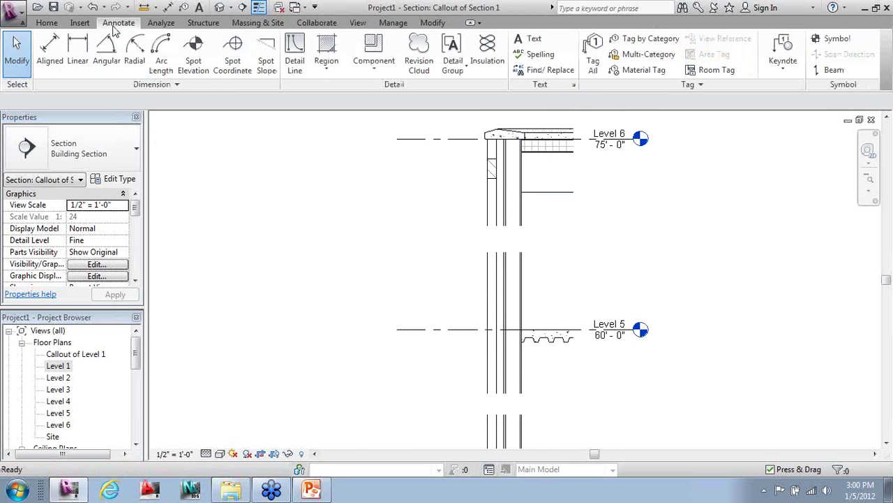
# - Place a 15'-0" aligned dimension between the Level 6 and Level 5 lines
pyautogui.click(50, 49)
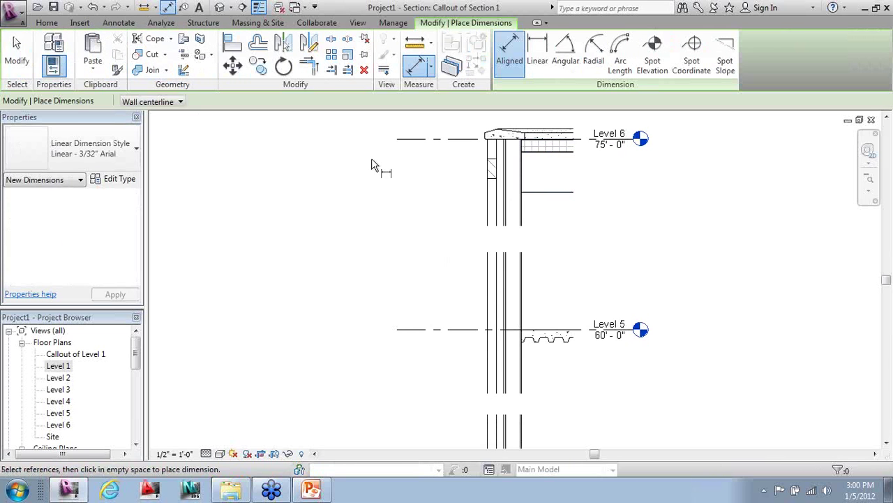
pyautogui.click(456, 139)
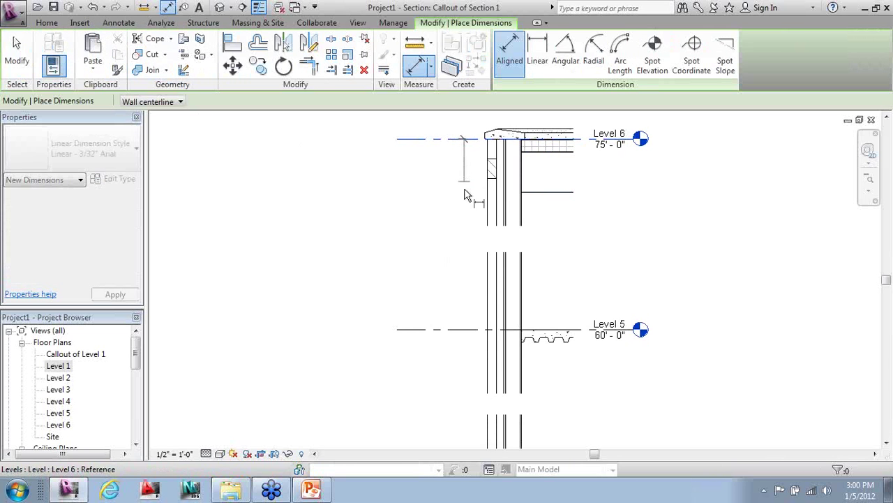
pyautogui.click(457, 329)
pyautogui.click(444, 300)
pyautogui.press('Escape')
pyautogui.press('Escape')
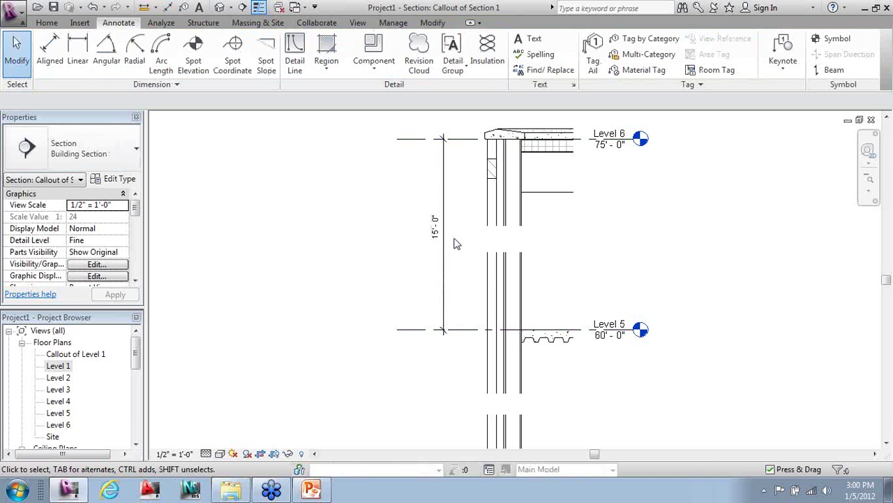
# - Raise the top crop region segment, then undo the change with Ctrl+Z
pyautogui.click(480, 175)
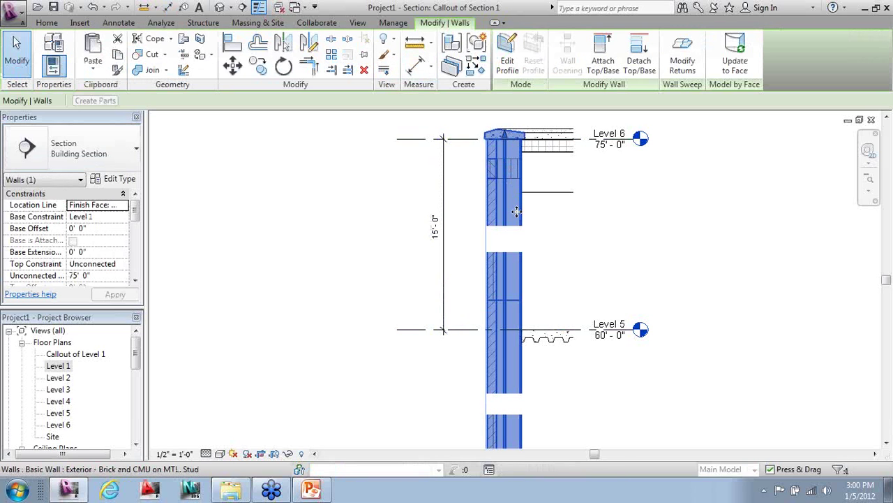
pyautogui.scroll(-1, 516, 213)
pyautogui.press('Escape')
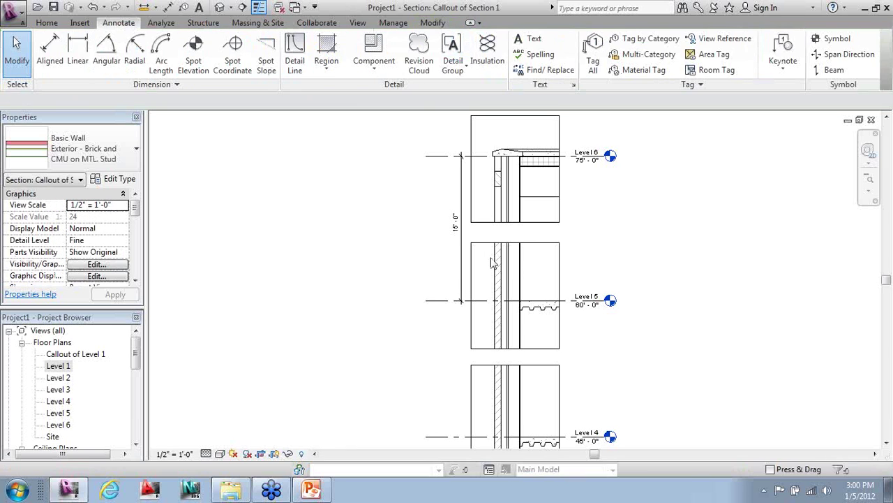
pyautogui.click(543, 223)
pyautogui.moveTo(520, 175); pyautogui.dragTo(520, 151)
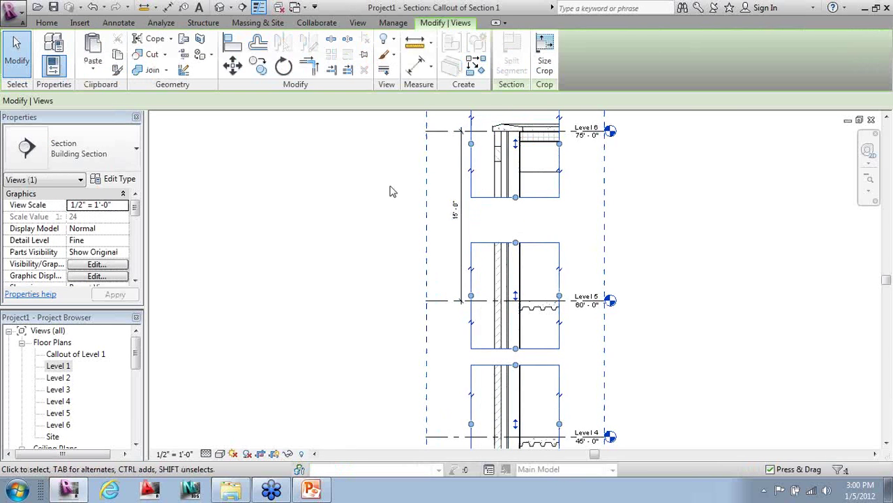
pyautogui.click(390, 191)
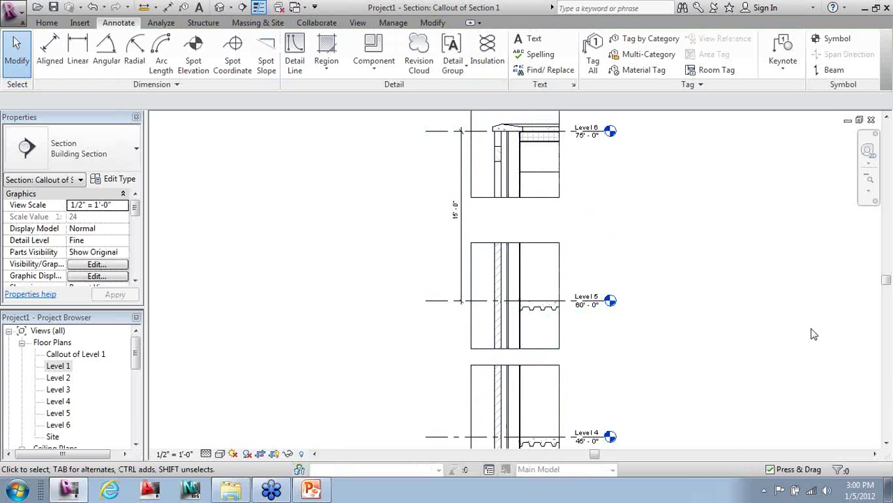
pyautogui.hotkey('ctrl', 'z')
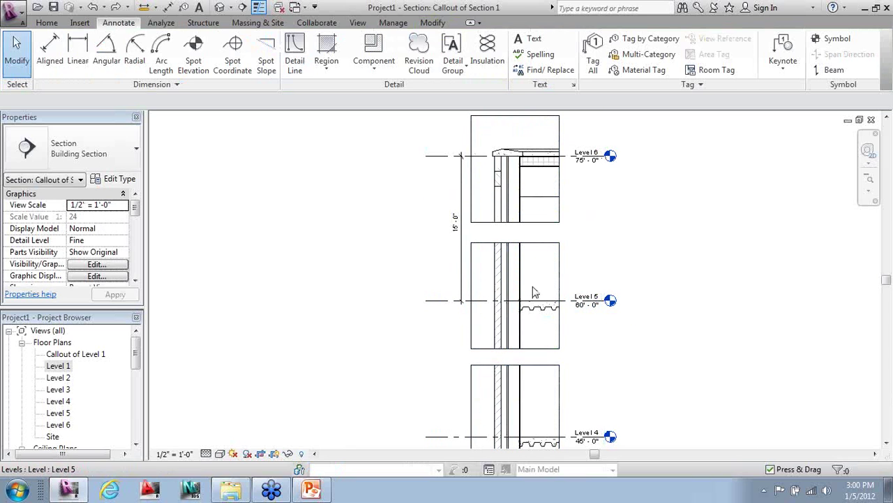
# - Delete the 15'-0" dimension and hide the crop region boundaries
pyautogui.click(461, 244)
pyautogui.press('Delete')
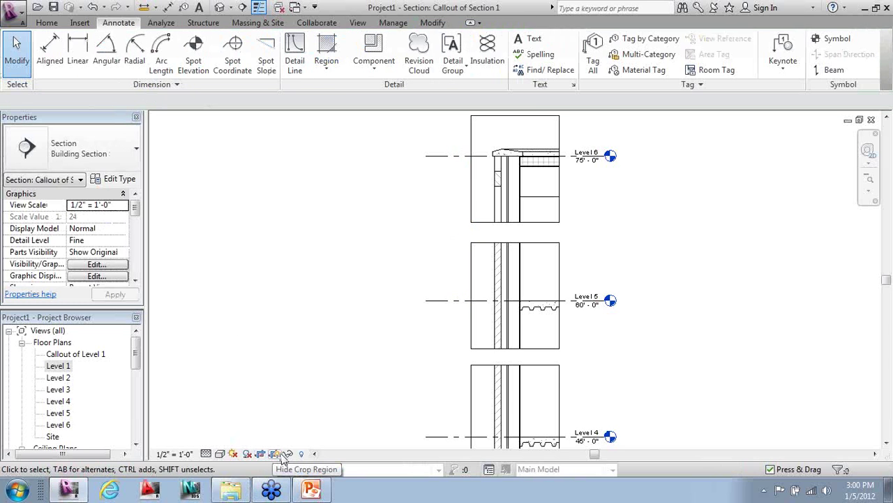
pyautogui.click(274, 454)
pyautogui.scroll(-2, 441, 284)
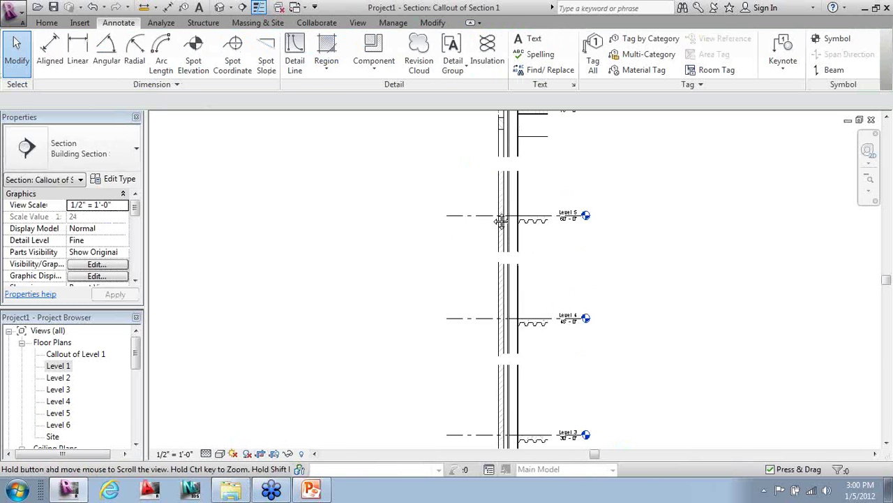
# - Add a 'Brick' text note with a single-segment leader pointing at the brick wall
pyautogui.moveTo(518, 363); pyautogui.dragTo(518, 291, button='middle')
pyautogui.scroll(5, 510, 230)
pyautogui.moveTo(485, 330); pyautogui.dragTo(485, 468, button='middle')
pyautogui.moveTo(466, 184); pyautogui.dragTo(449, 335, button='middle')
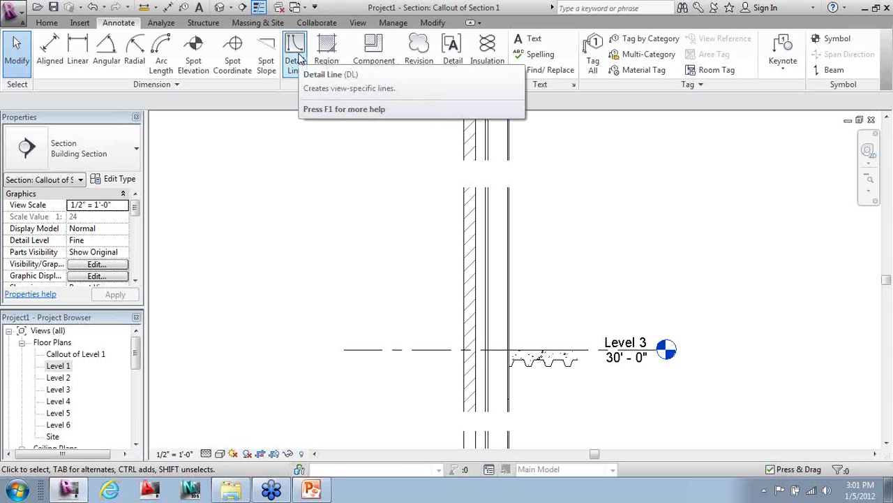
pyautogui.click(524, 43)
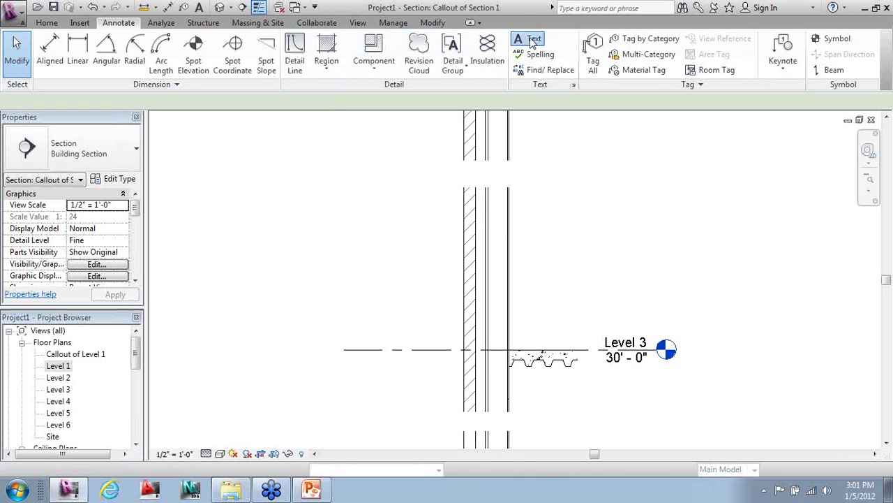
pyautogui.click(510, 67)
pyautogui.click(464, 227)
pyautogui.click(368, 184)
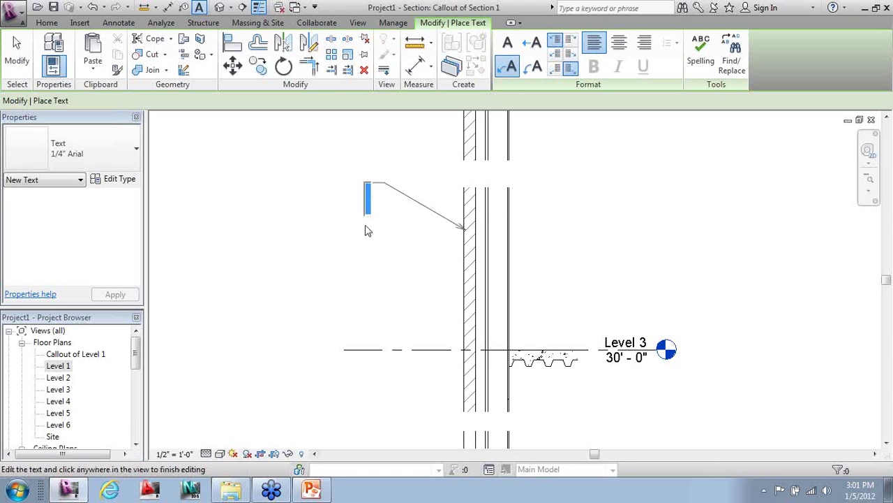
pyautogui.write('Brick')
pyautogui.click(364, 161)
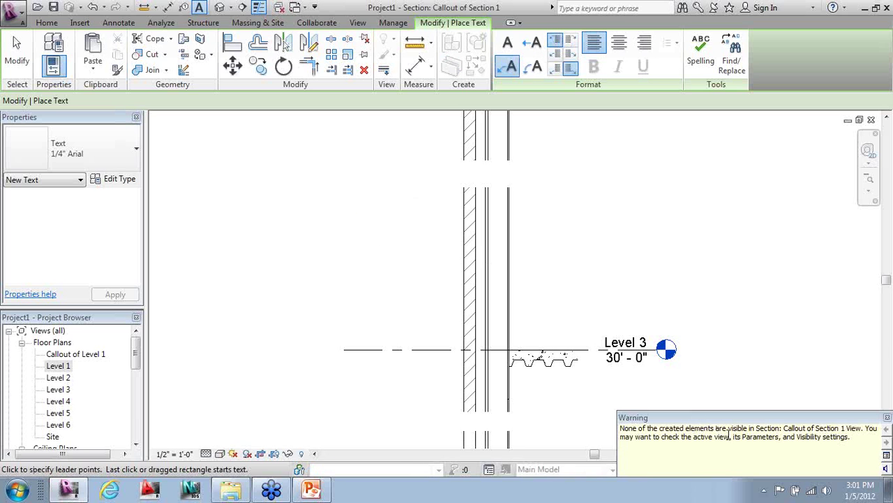
pyautogui.click(888, 418)
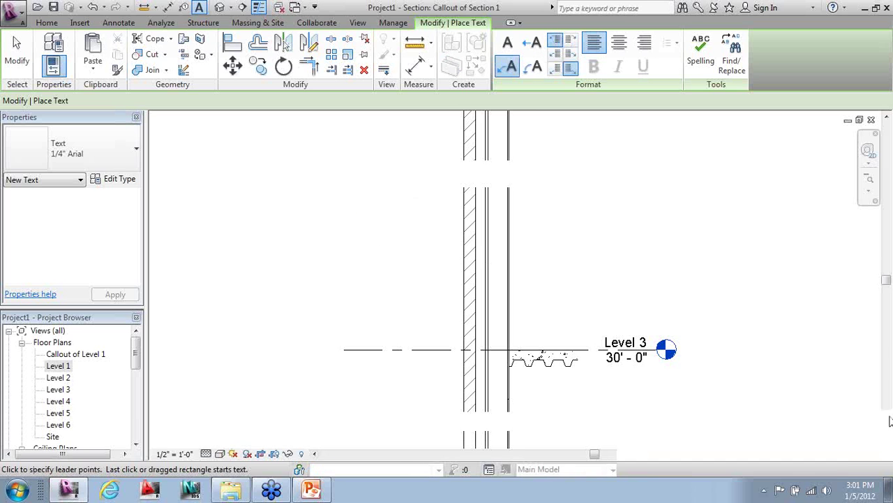
# - Widen the crop region leftward to reveal the Brick note, then hide the crop region again
pyautogui.click(274, 453)
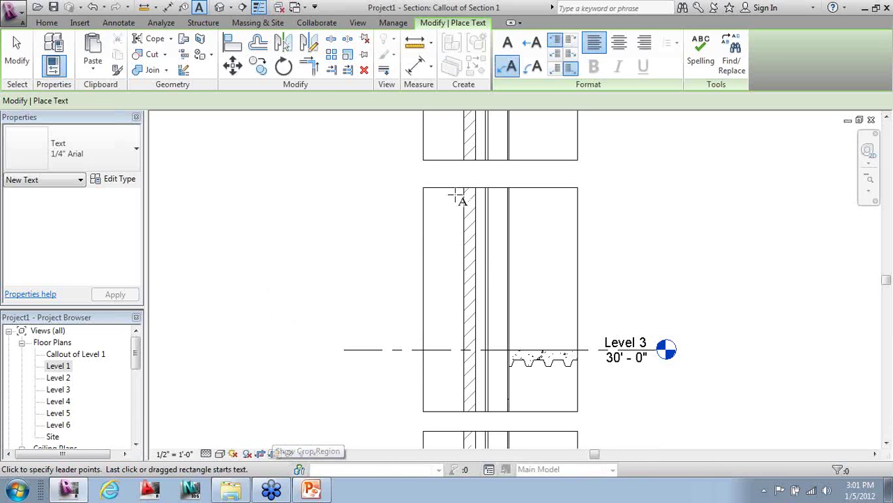
pyautogui.press('Escape')
pyautogui.press('Escape')
pyautogui.click(342, 263)
pyautogui.press('Escape')
pyautogui.scroll(-2, 418, 243)
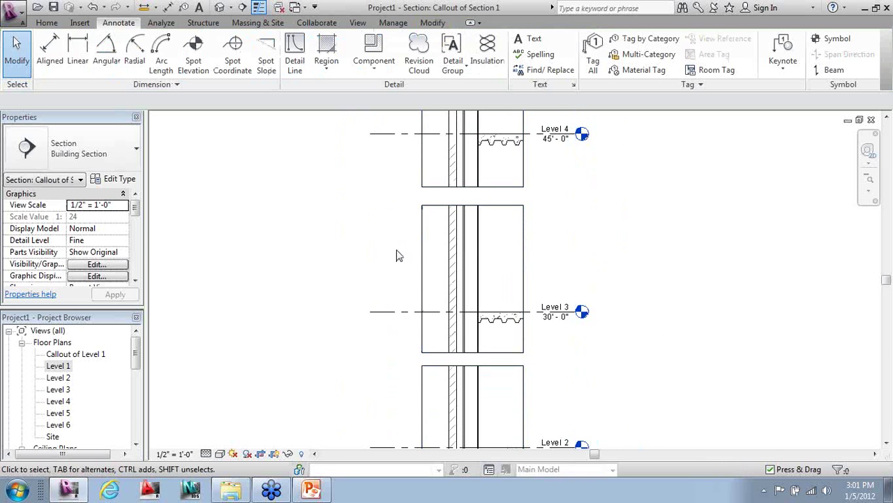
pyautogui.click(370, 255)
pyautogui.scroll(-5, 397, 241)
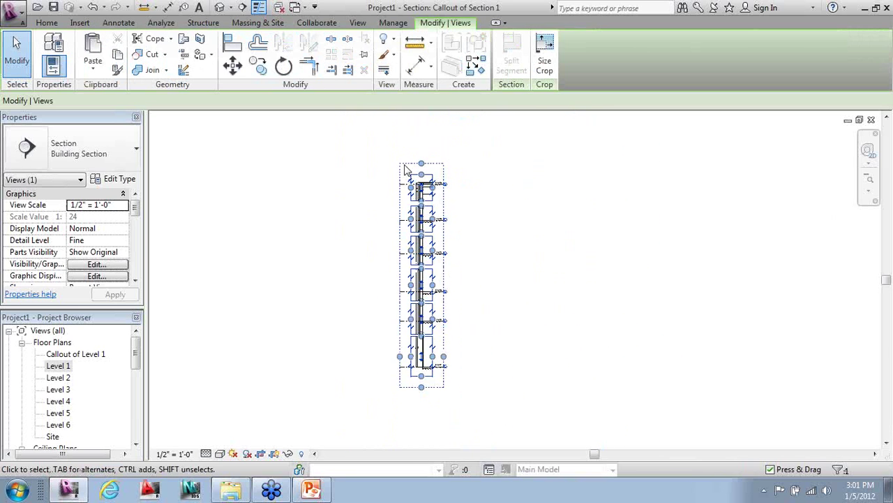
pyautogui.scroll(2, 403, 375)
pyautogui.moveTo(409, 355); pyautogui.dragTo(369, 353)
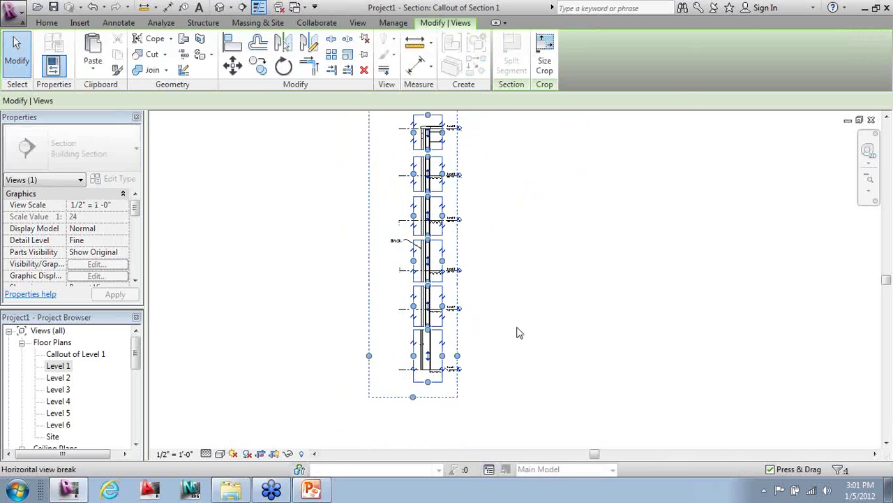
pyautogui.press('Escape')
pyautogui.scroll(2, 428, 269)
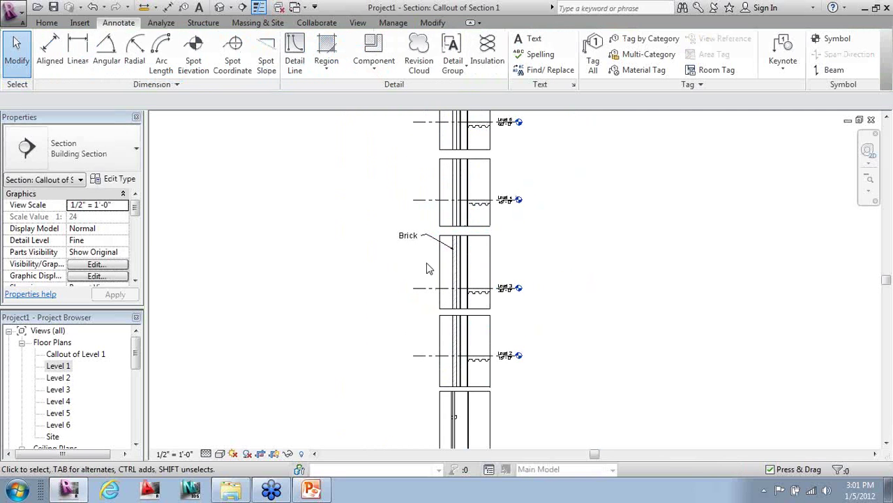
pyautogui.click(276, 455)
pyautogui.scroll(2, 378, 250)
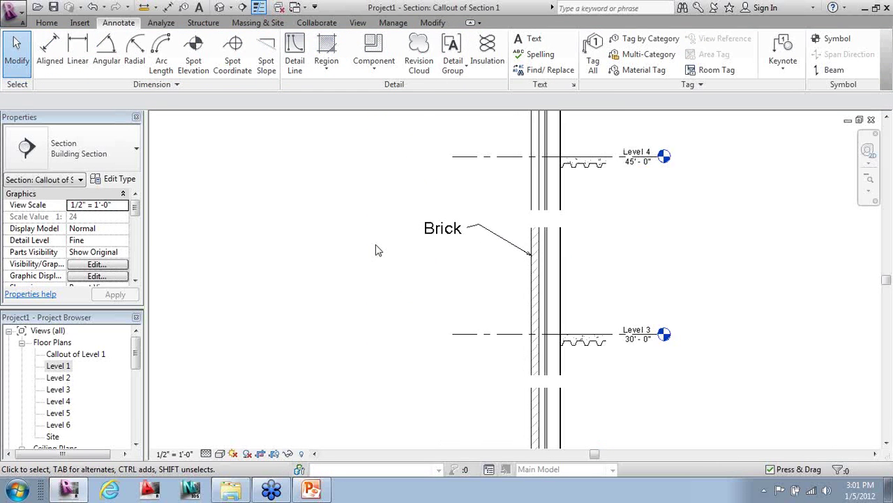
pyautogui.scroll(-2, 336, 260)
pyautogui.scroll(1, 701, 199)
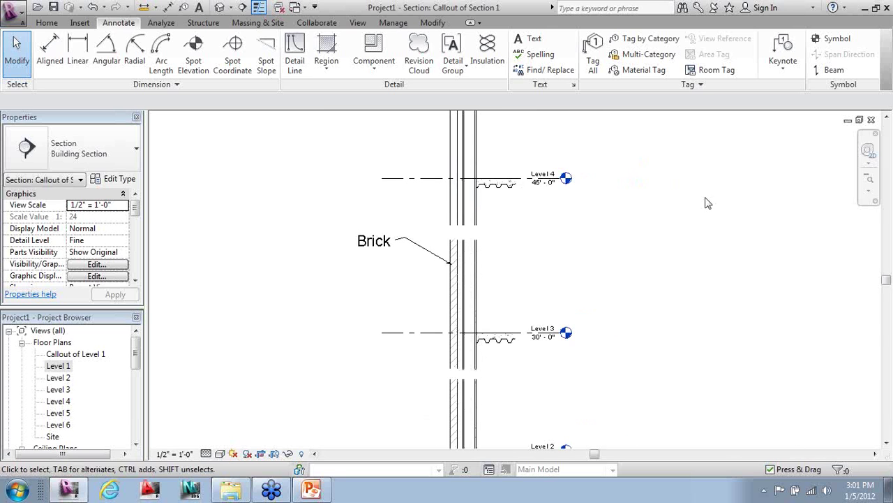
# - Tag the brick wall with element keynote 04 21 00.A1, Standard Brick - 3/8" Joint
pyautogui.click(783, 64)
pyautogui.click(803, 92)
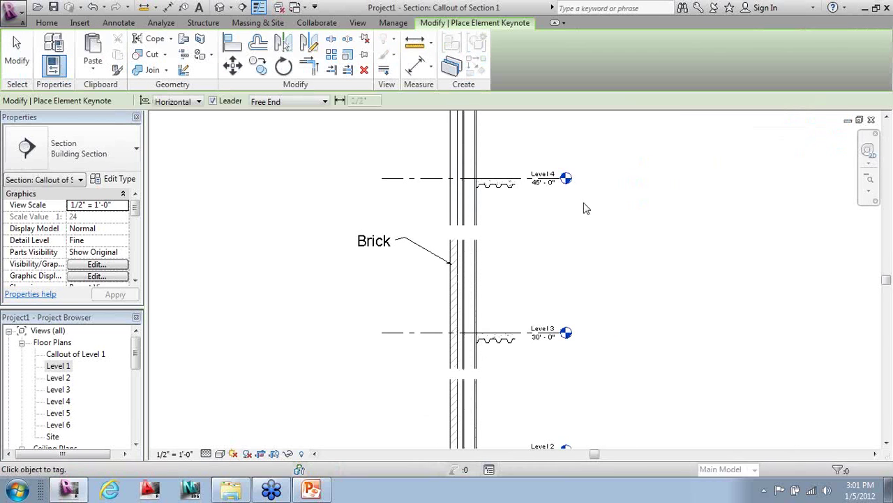
pyautogui.click(448, 299)
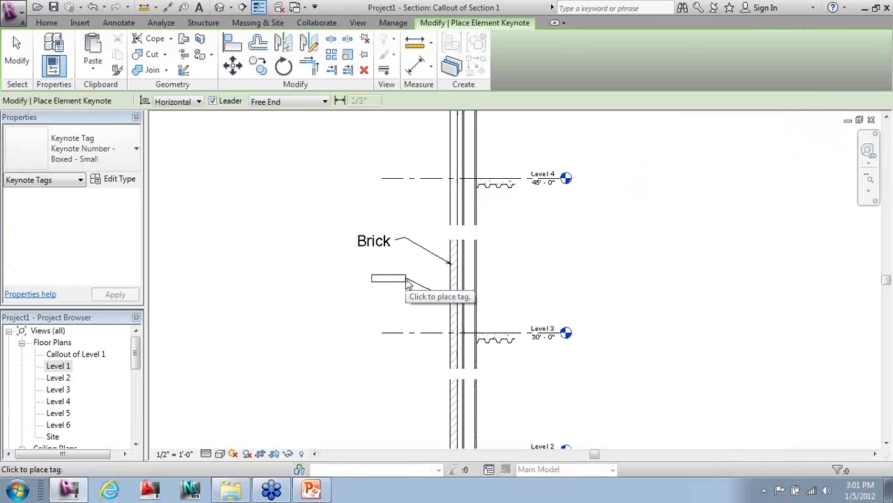
pyautogui.click(396, 282)
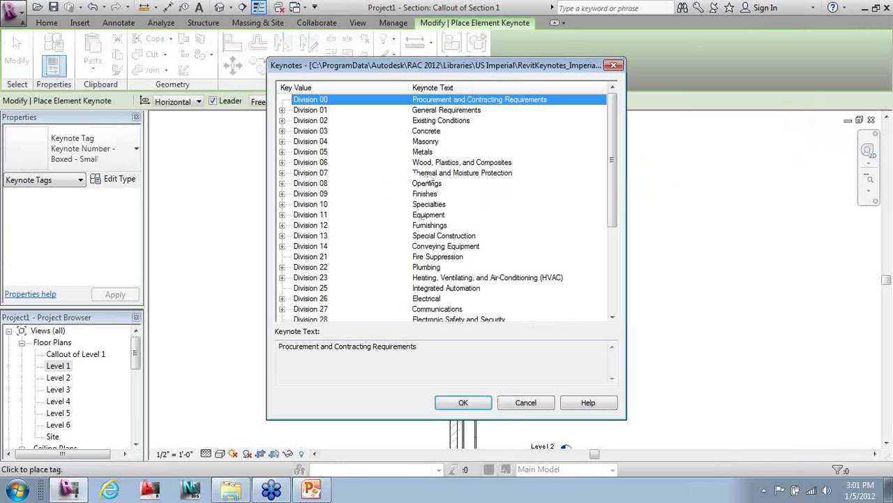
pyautogui.click(282, 143)
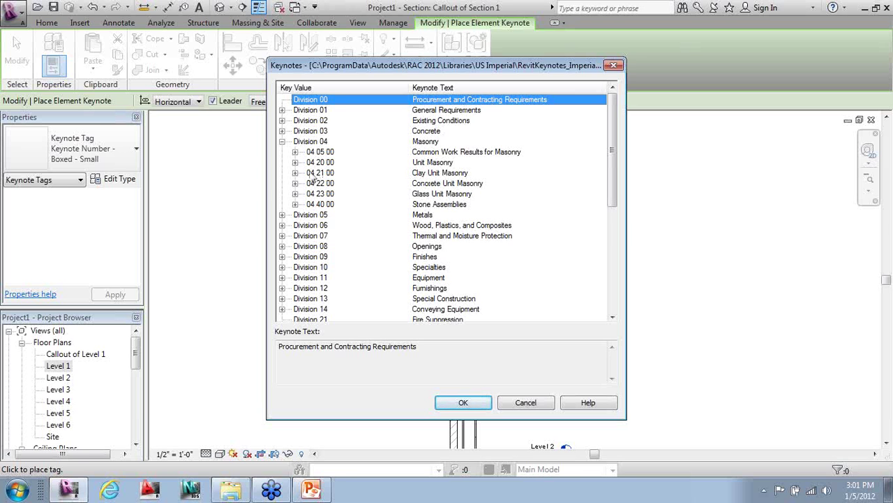
pyautogui.click(295, 172)
pyautogui.click(446, 111)
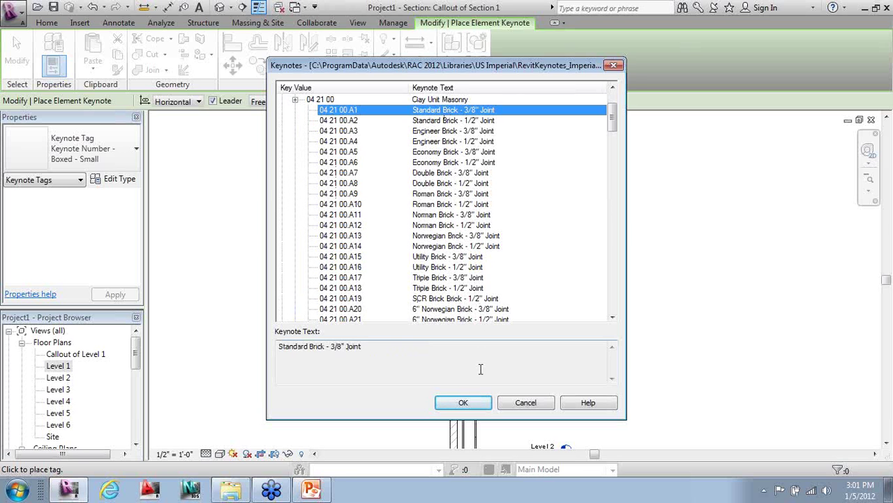
pyautogui.click(463, 403)
pyautogui.click(447, 299)
pyautogui.click(404, 278)
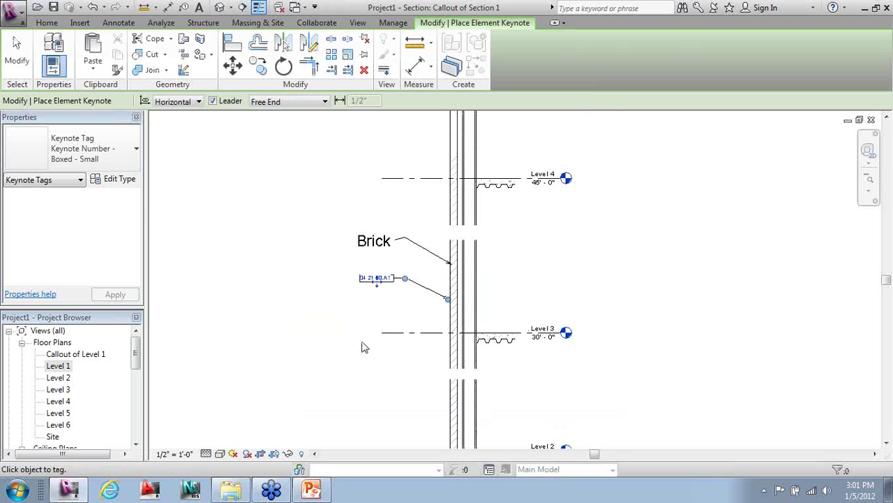
pyautogui.scroll(1, 407, 367)
pyautogui.scroll(1, 508, 223)
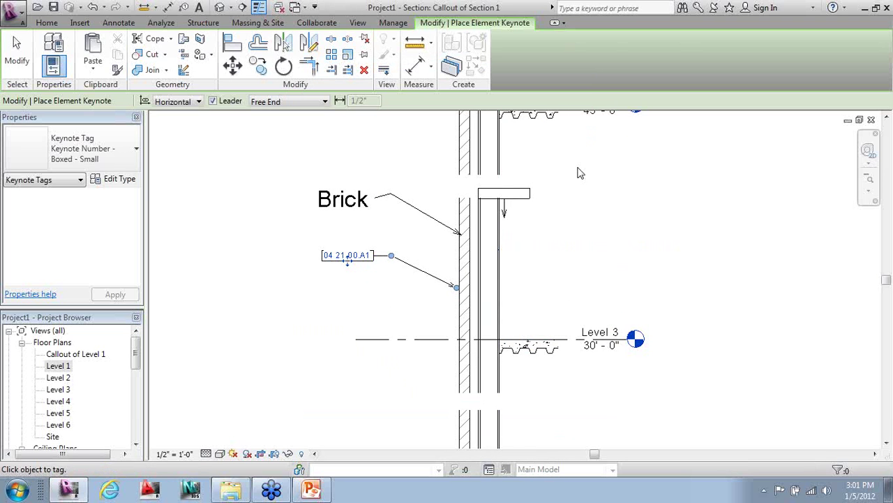
pyautogui.scroll(-1, 503, 209)
pyautogui.scroll(1, 499, 206)
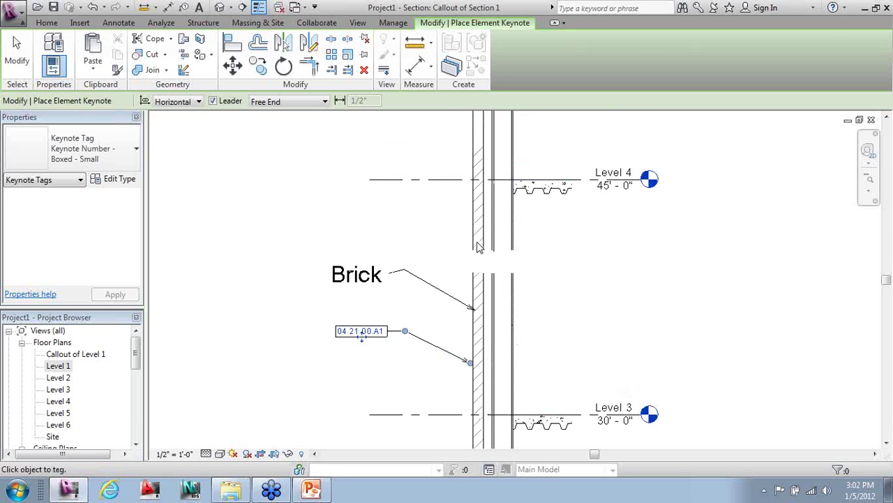
pyautogui.scroll(-1, 410, 251)
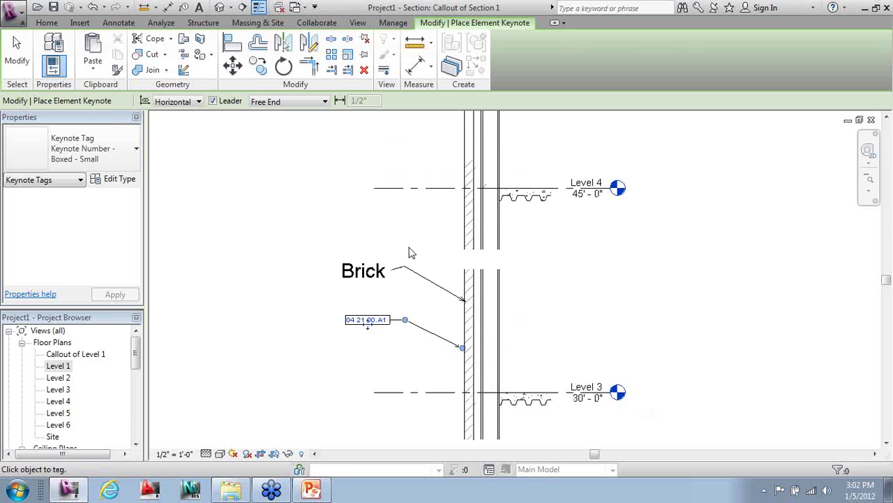
pyautogui.press('Escape')
pyautogui.press('Escape')
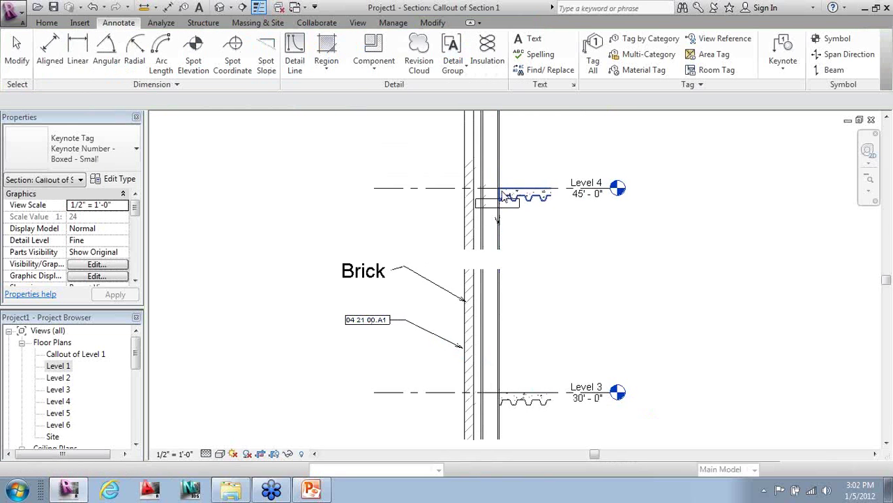
# - Start a material keynote with its leader on the brick wall just below Level 4
pyautogui.click(783, 61)
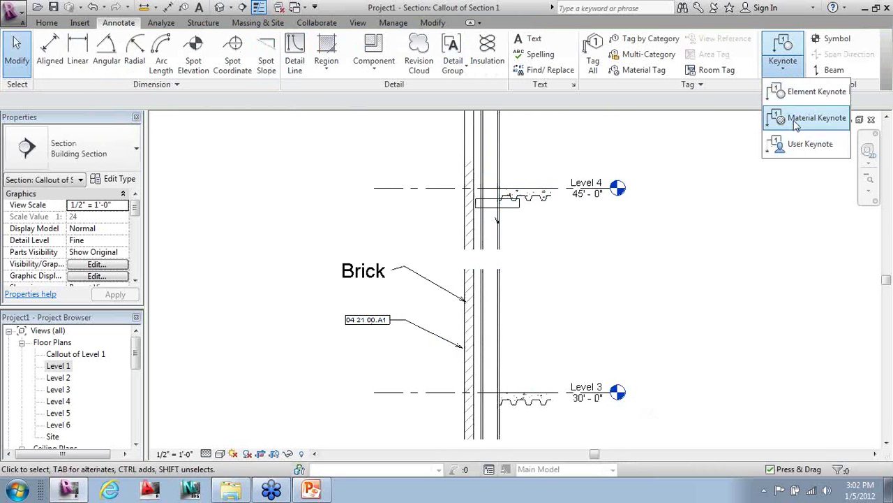
pyautogui.click(782, 118)
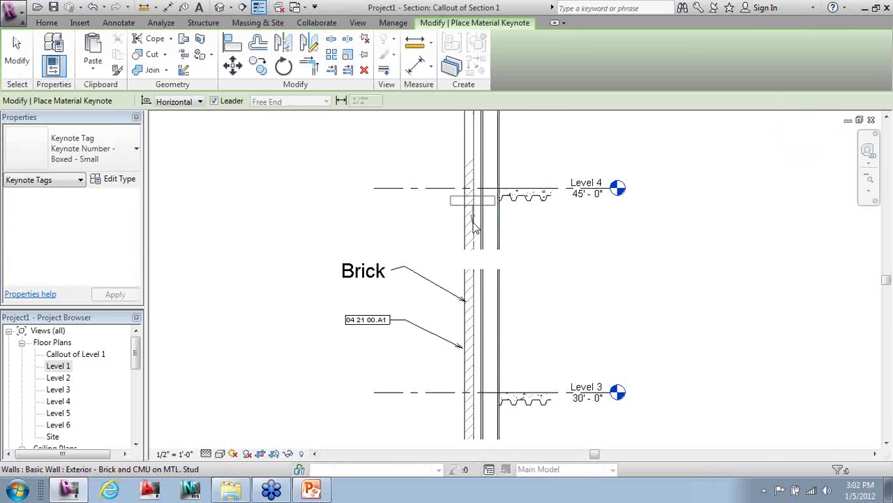
pyautogui.scroll(4, 473, 231)
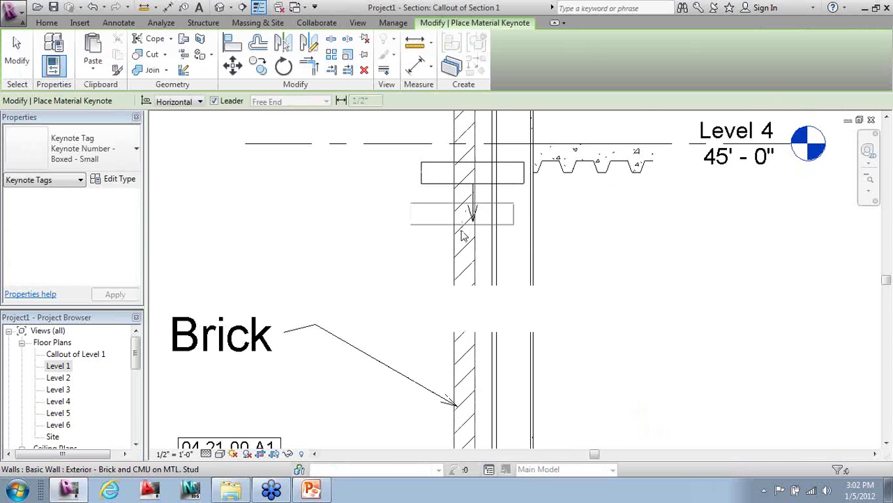
pyautogui.click(460, 224)
pyautogui.click(323, 183)
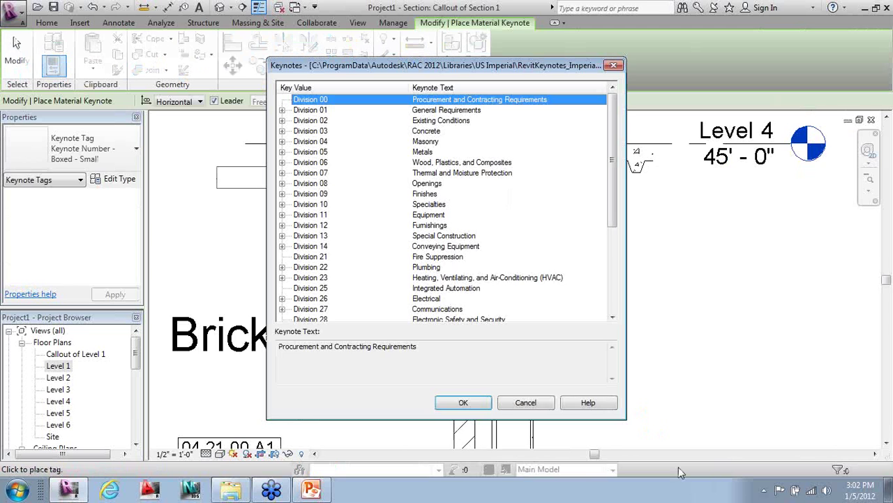
# - Assign keynote 04 21 00.A1 Standard Brick 3/8" Joint to the tag and finish placing
pyautogui.click(286, 142)
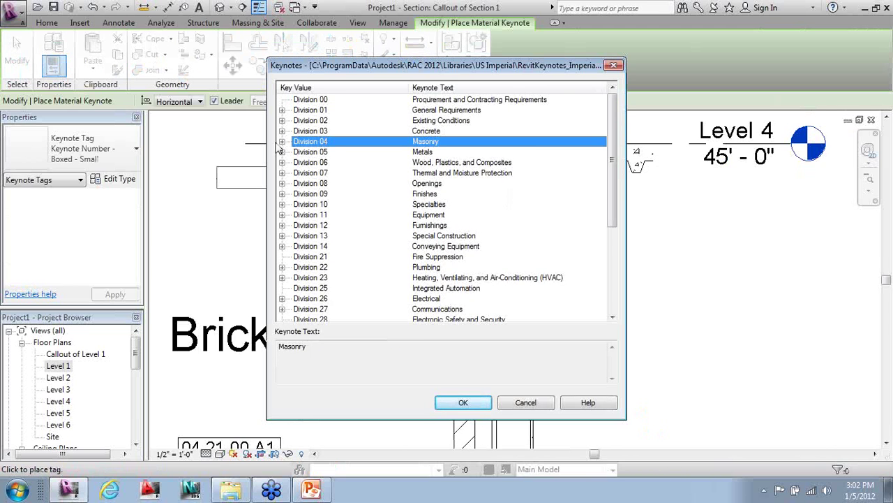
pyautogui.click(282, 141)
pyautogui.click(424, 175)
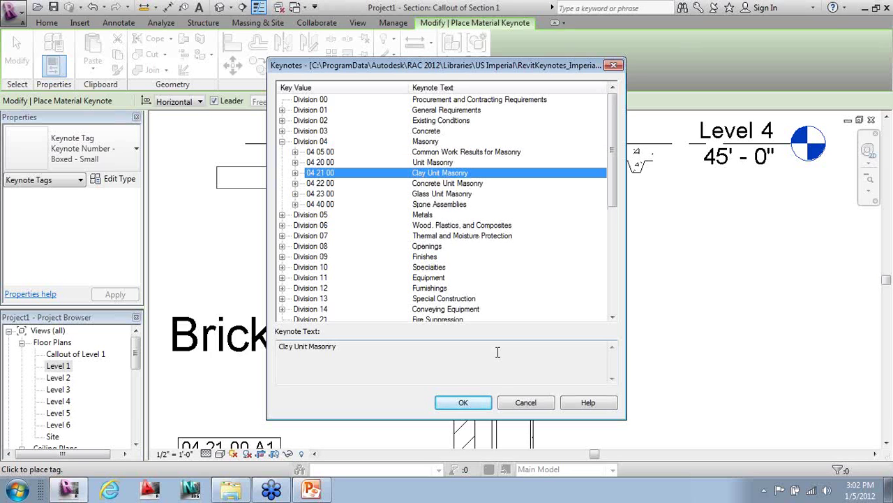
pyautogui.click(295, 173)
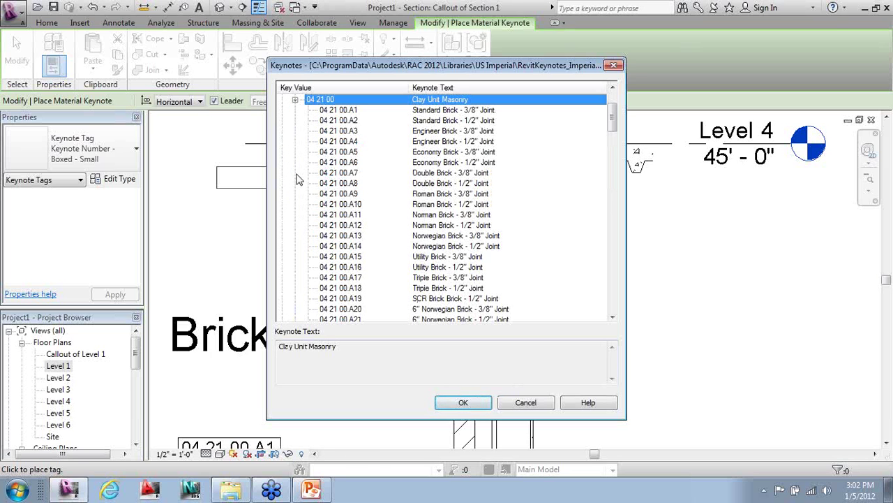
pyautogui.click(436, 110)
pyautogui.click(467, 405)
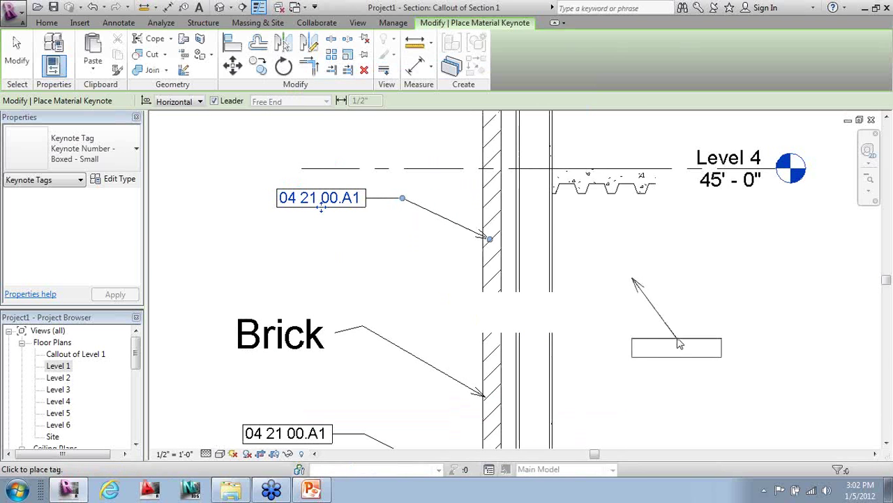
pyautogui.scroll(-1, 621, 335)
pyautogui.press('Escape')
pyautogui.press('Escape')
pyautogui.scroll(-4, 572, 305)
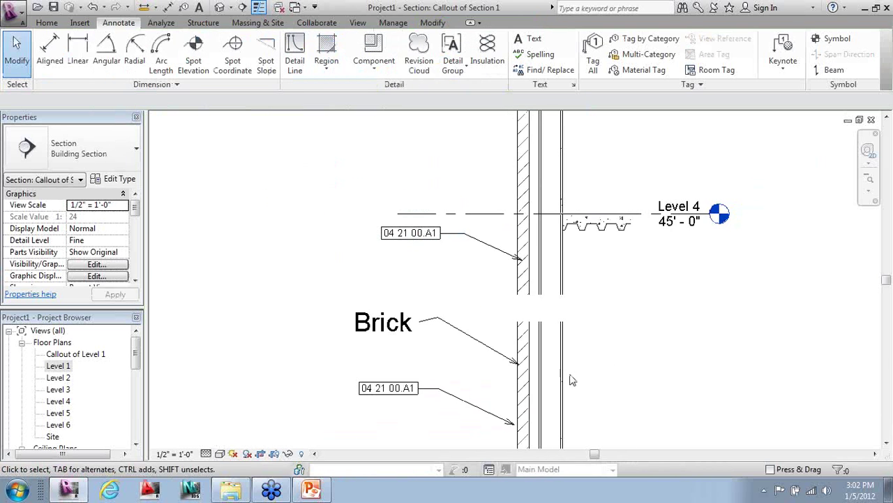
# - Place a 04 21 00.A1 brick material keynote to the left of the wall
pyautogui.click(766, 72)
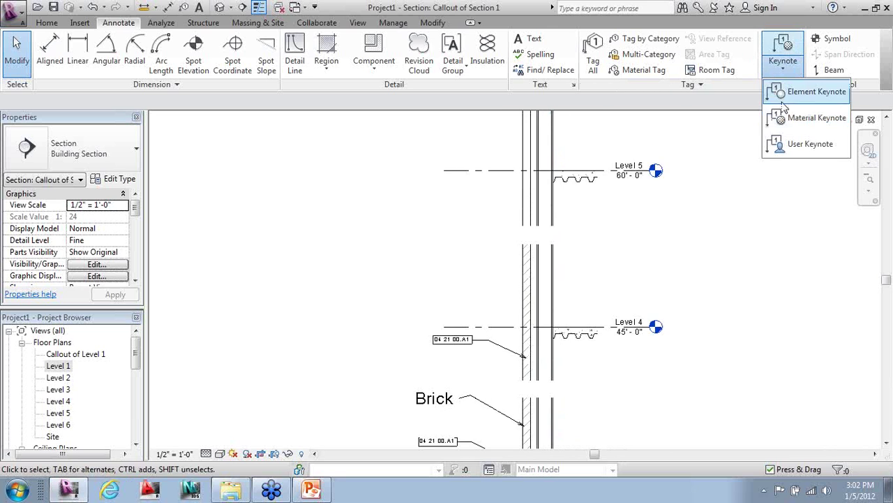
pyautogui.click(750, 119)
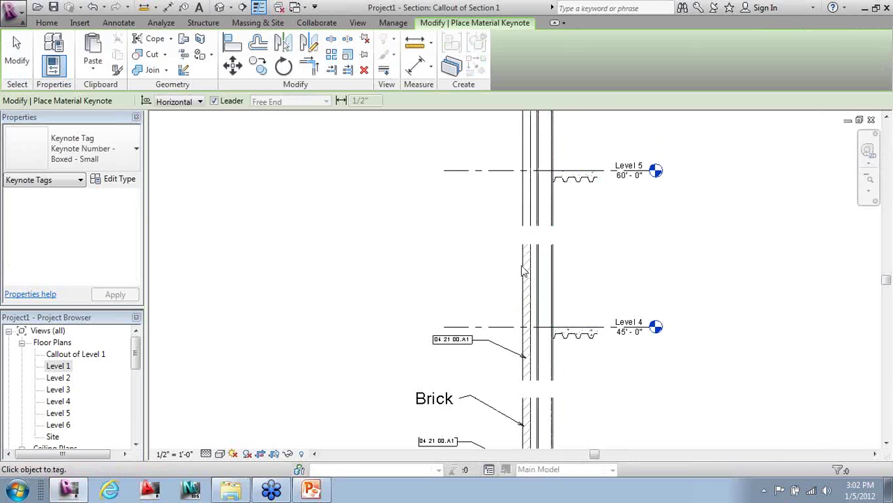
pyautogui.click(528, 263)
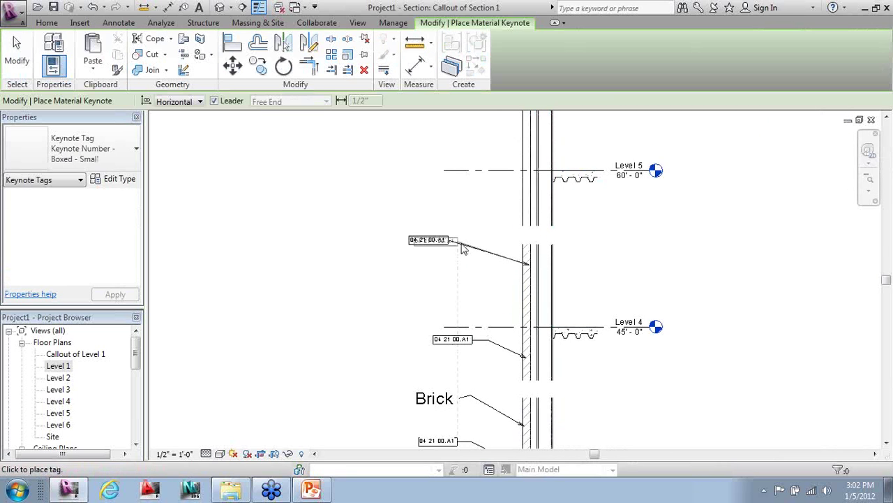
pyautogui.click(457, 247)
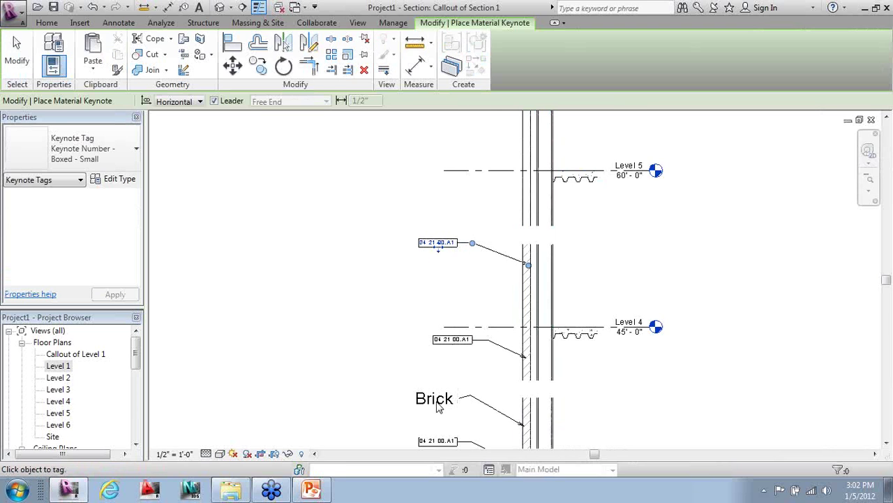
pyautogui.scroll(-3, 489, 209)
pyautogui.scroll(3, 539, 183)
pyautogui.scroll(3, 515, 202)
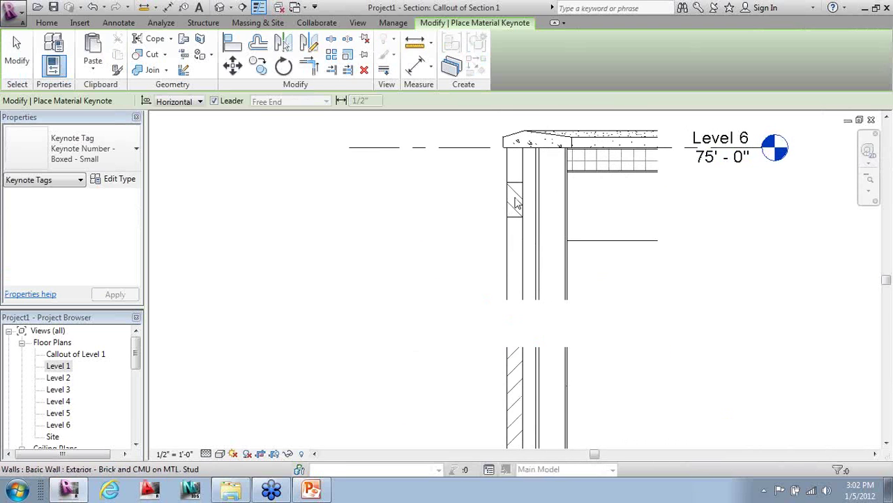
# - Tag the wall below Level 6 with the 03 15 00.B4 Expansion Joint keynote
pyautogui.click(509, 208)
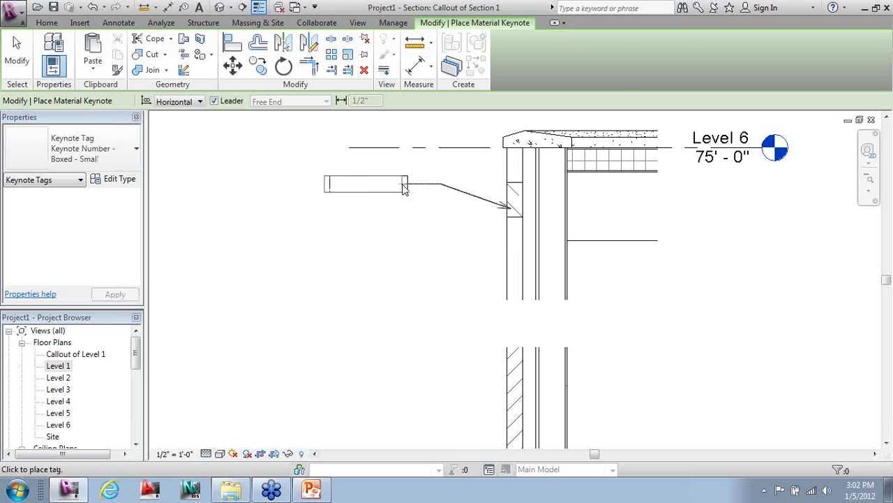
pyautogui.click(385, 185)
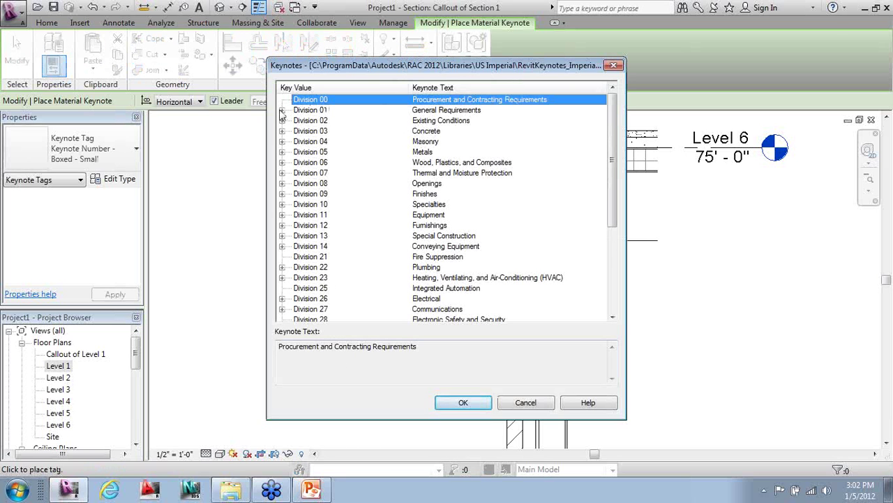
pyautogui.click(286, 141)
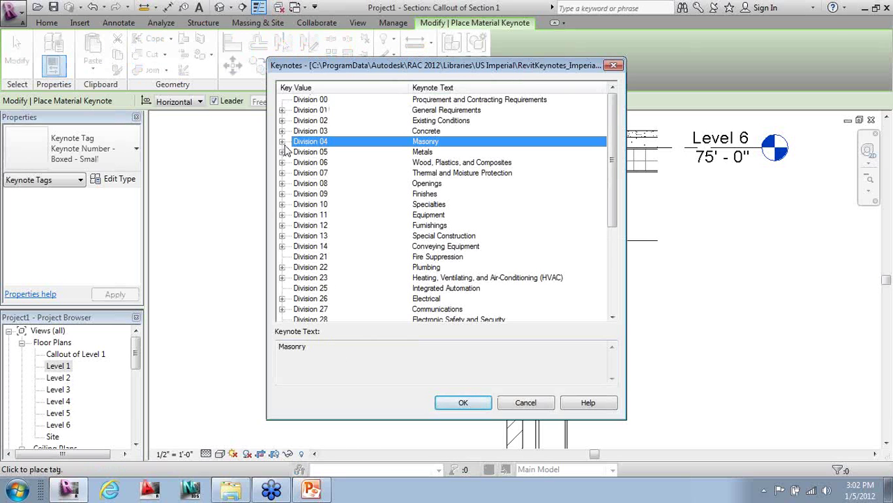
pyautogui.click(282, 142)
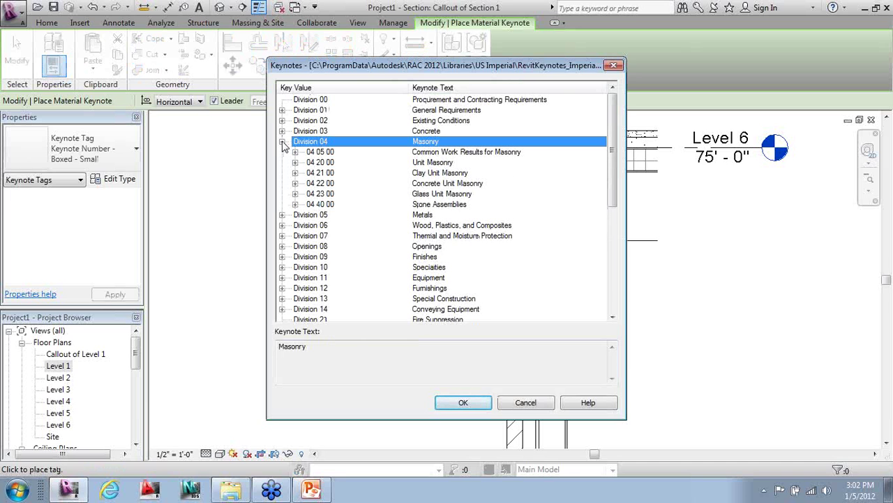
pyautogui.click(282, 142)
pyautogui.click(282, 131)
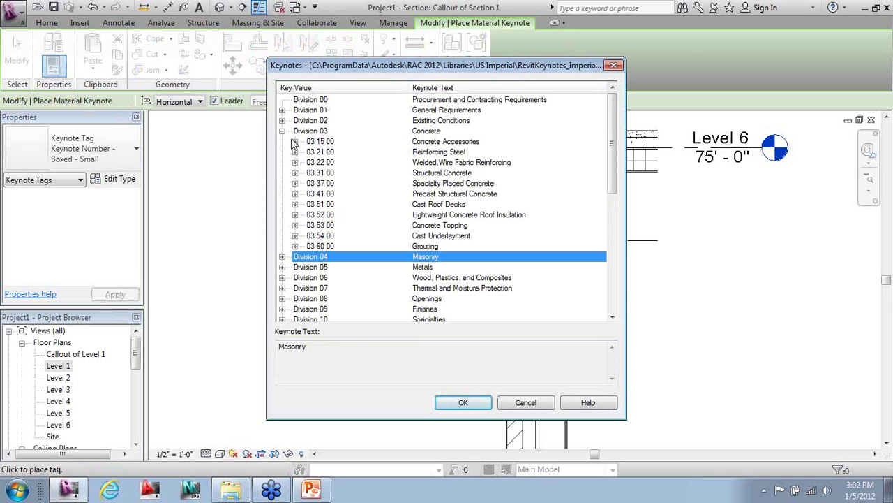
pyautogui.click(296, 141)
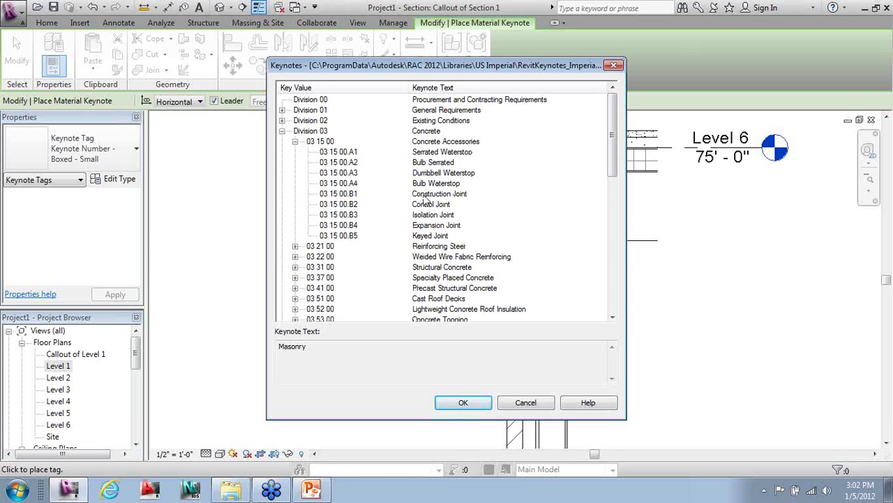
pyautogui.click(428, 195)
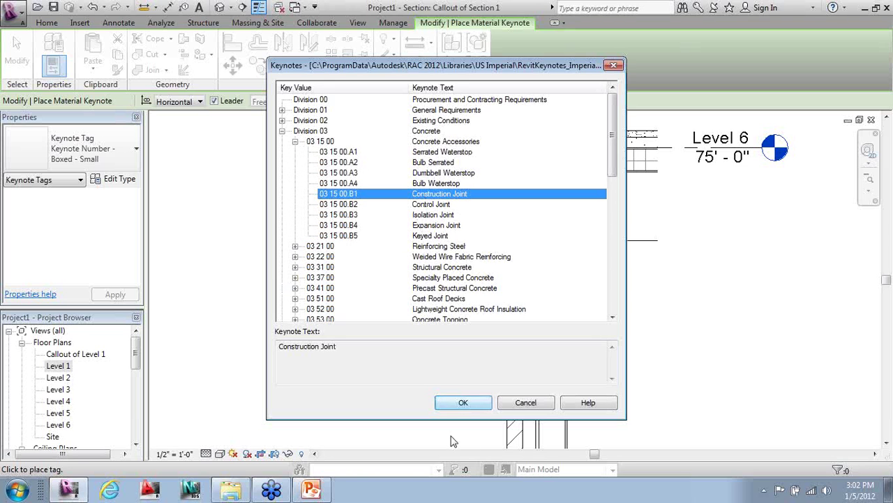
pyautogui.click(429, 225)
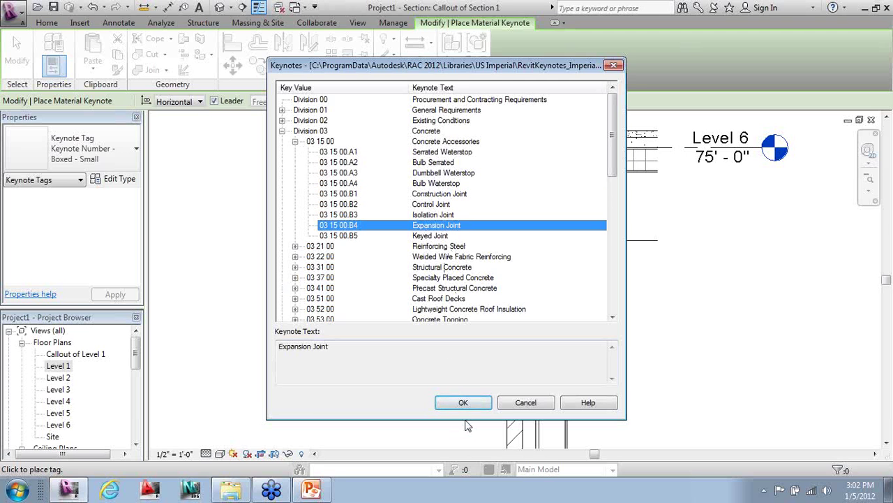
pyautogui.click(463, 402)
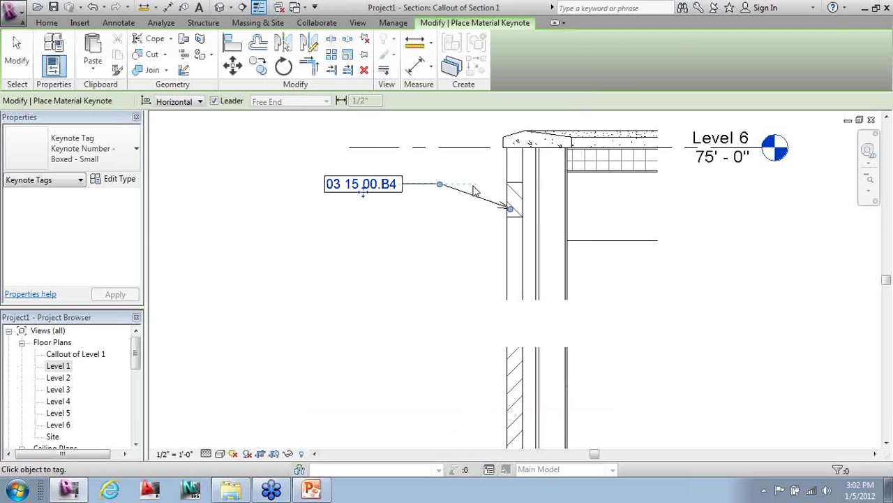
# - Add another 04 21 00.A1 brick keynote on the wall above Level 5
pyautogui.scroll(-2, 498, 203)
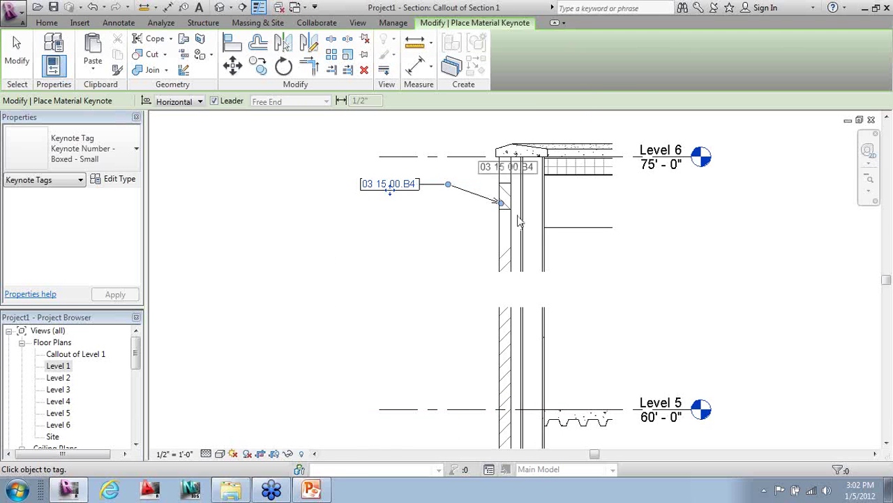
pyautogui.click(502, 327)
pyautogui.click(471, 313)
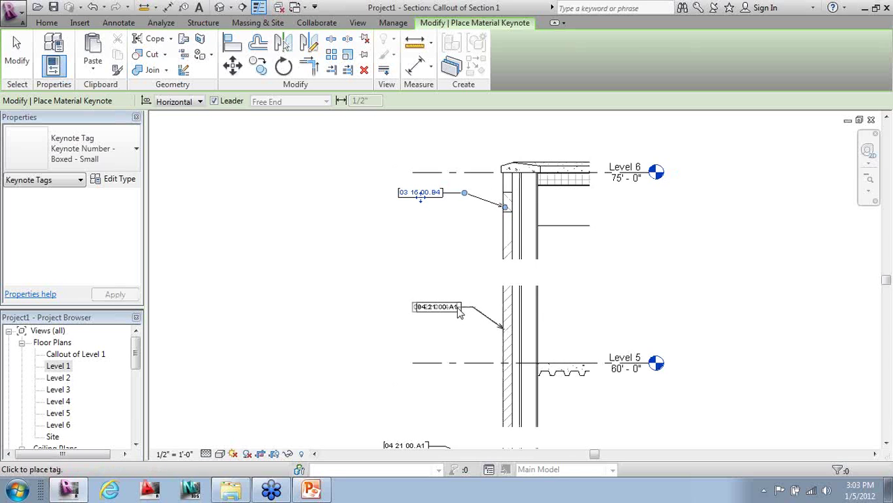
# - Draw a short Thin Lines detail line across the brick wall just below Level 4
pyautogui.press('Escape')
pyautogui.press('Escape')
pyautogui.scroll(-3, 246, 214)
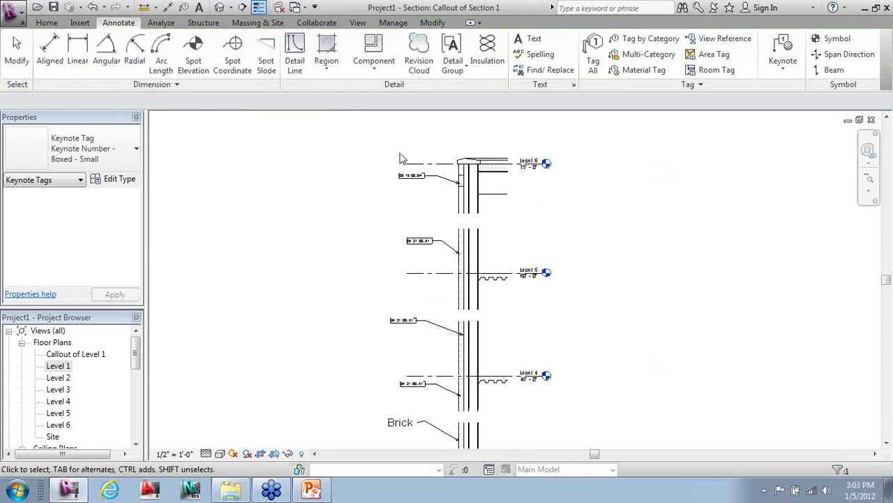
pyautogui.scroll(2, 441, 362)
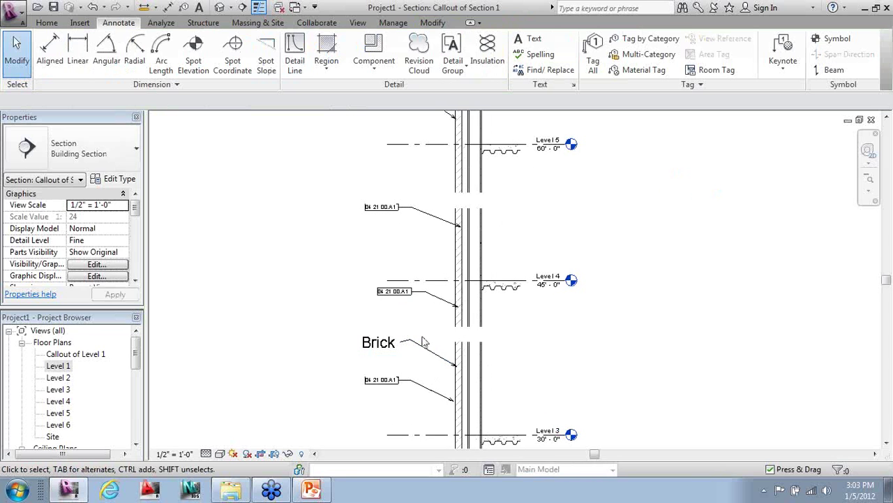
pyautogui.scroll(2, 459, 307)
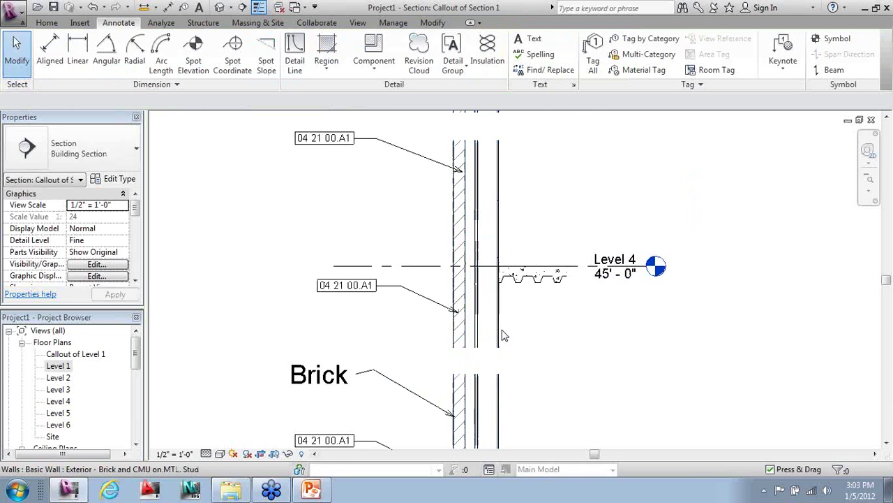
pyautogui.click(295, 58)
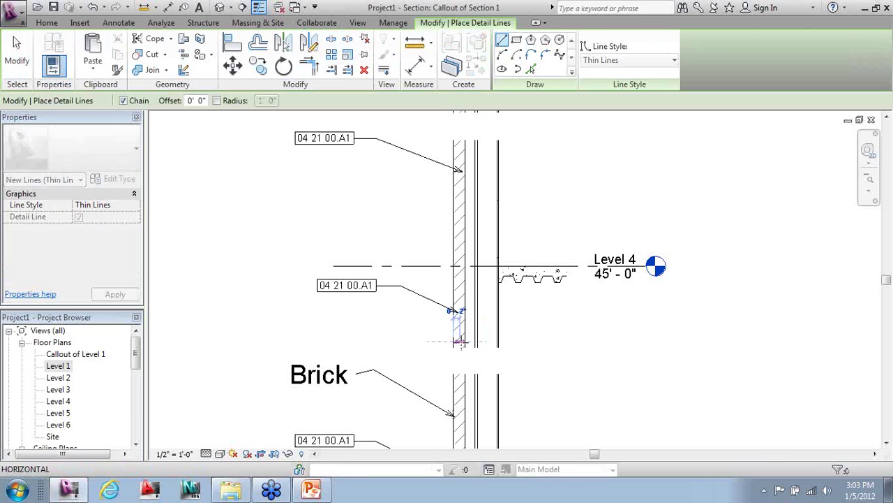
pyautogui.click(455, 341)
pyautogui.scroll(2, 459, 334)
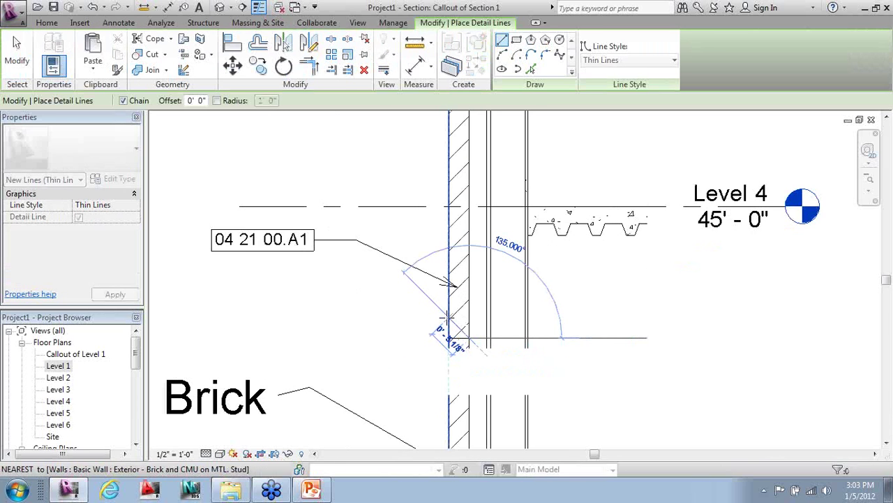
pyautogui.click(450, 308)
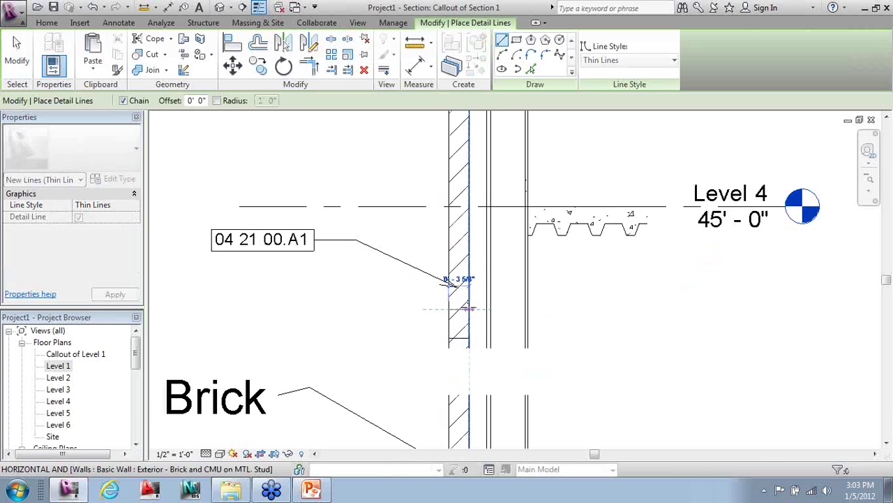
pyautogui.press('Escape')
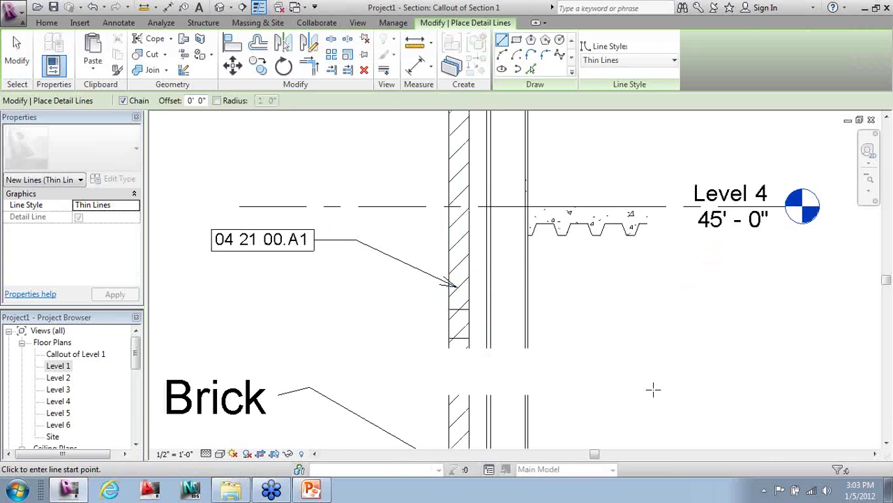
pyautogui.press('Escape')
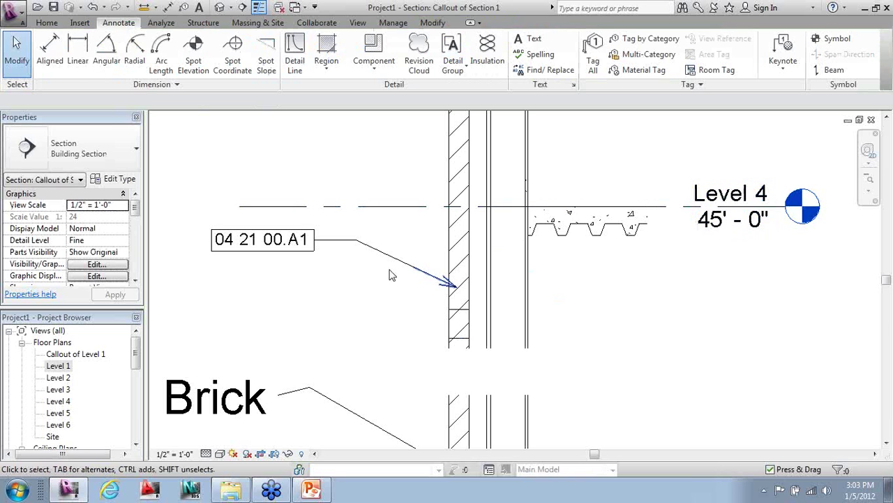
pyautogui.scroll(-1, 412, 401)
# - Place a Brick repeating detail from the wall's bottom partway up the wall
pyautogui.click(340, 73)
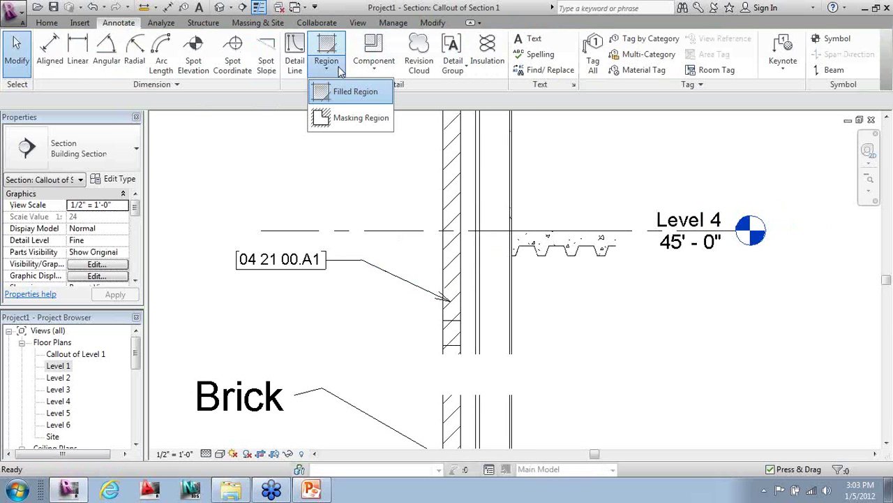
pyautogui.click(384, 70)
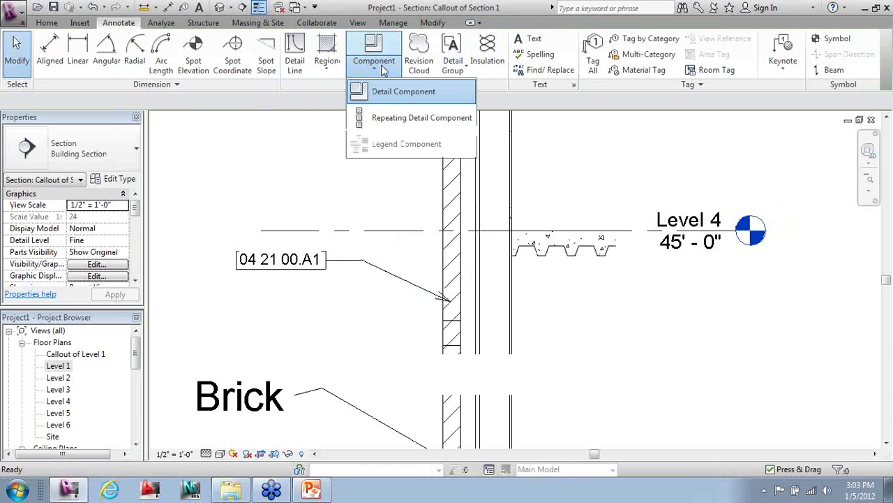
pyautogui.click(419, 118)
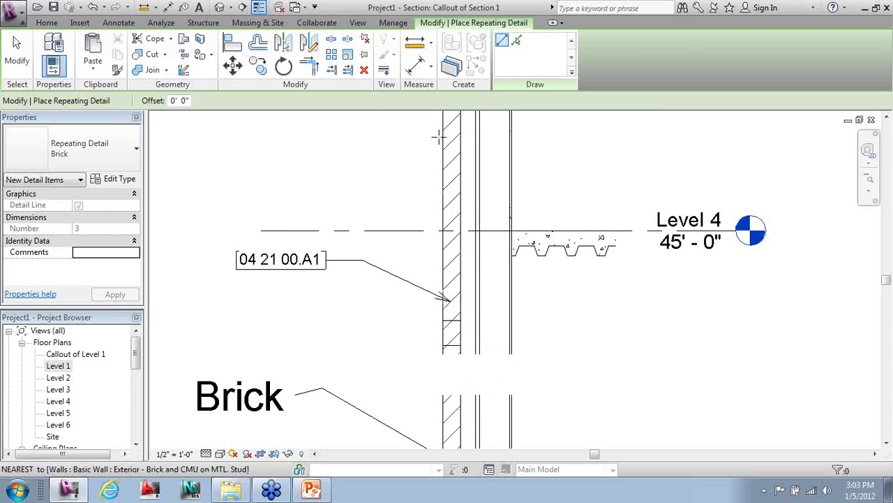
pyautogui.scroll(-4, 435, 139)
pyautogui.moveTo(453, 304); pyautogui.dragTo(440, 168, button='middle')
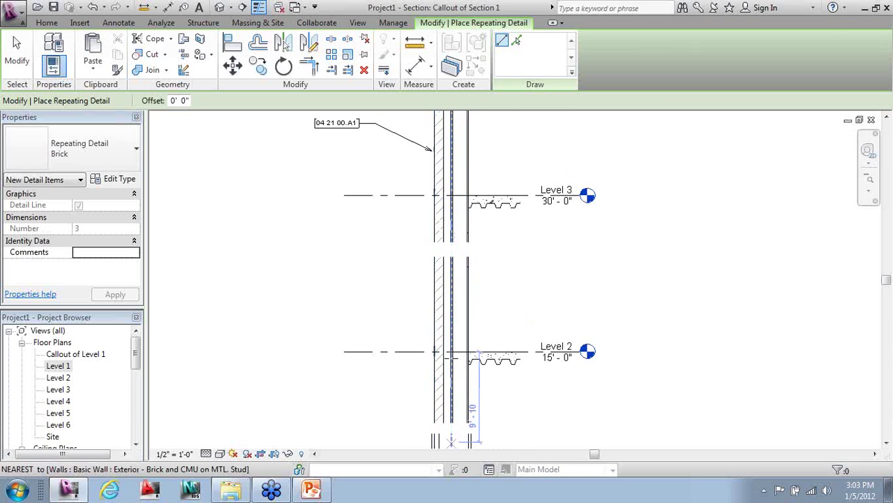
pyautogui.scroll(3, 440, 251)
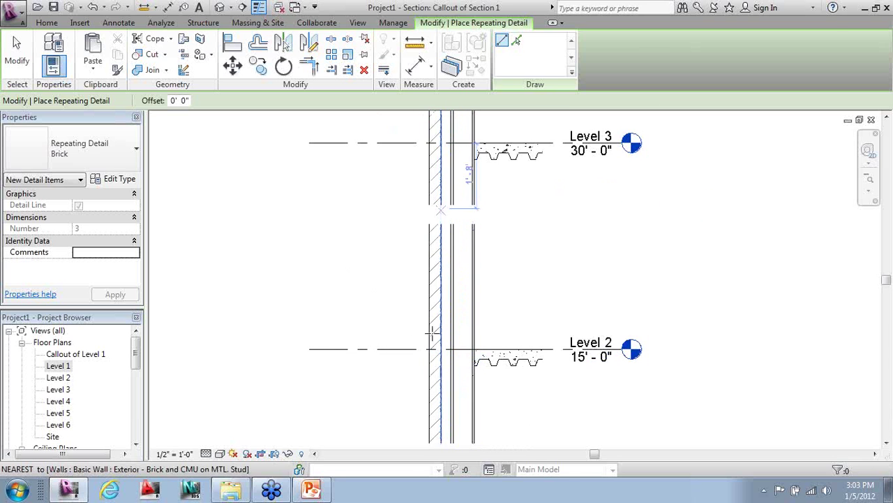
pyautogui.click(429, 443)
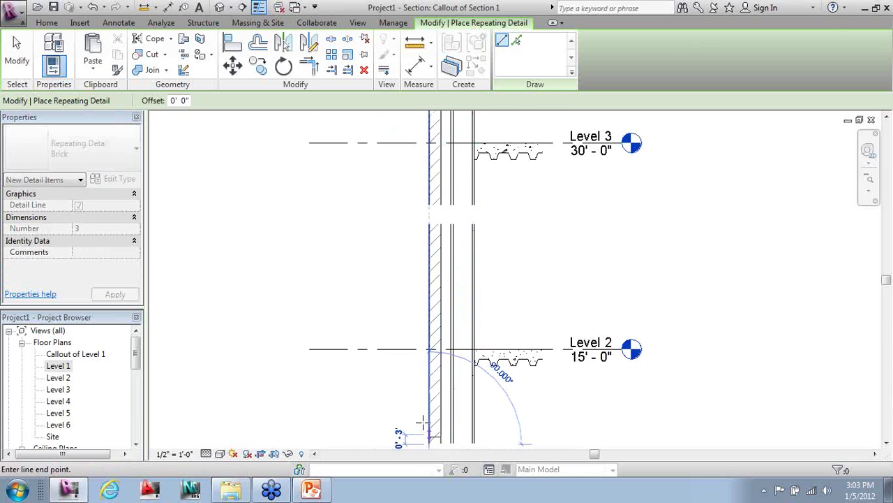
pyautogui.click(432, 226)
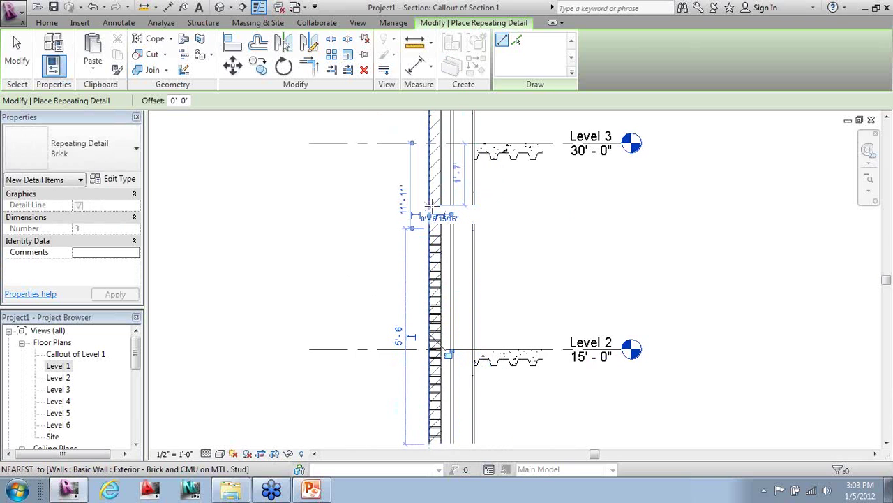
# - Begin a second brick run near Level 3, then cancel it and exit the tool
pyautogui.click(431, 225)
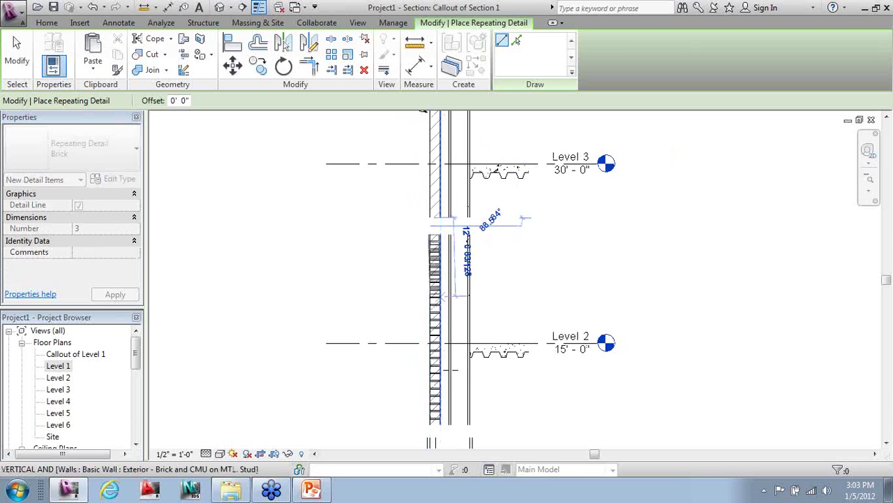
pyautogui.scroll(-1, 430, 377)
pyautogui.moveTo(466, 210); pyautogui.dragTo(441, 245, button='middle')
pyautogui.moveTo(441, 103); pyautogui.dragTo(431, 185, button='middle')
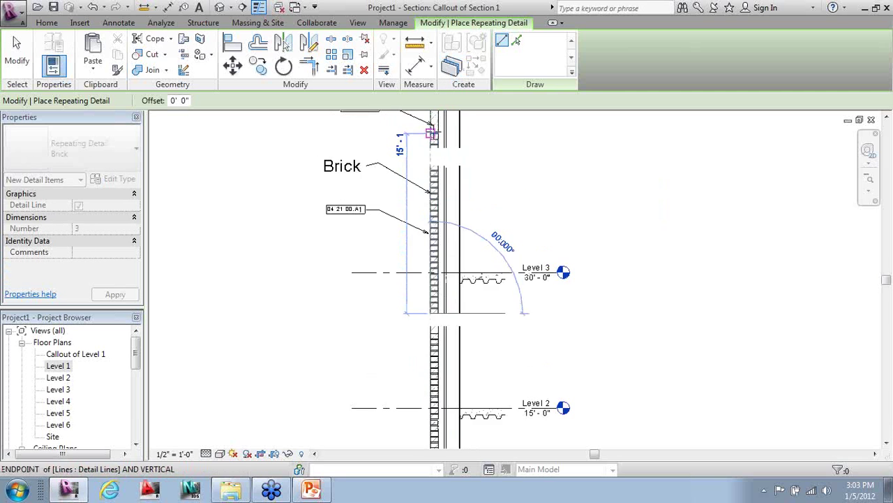
pyautogui.scroll(1, 430, 183)
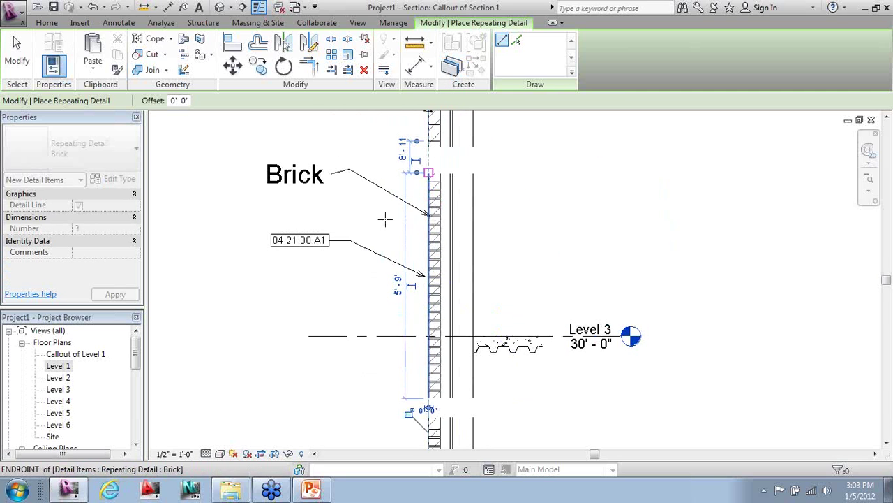
pyautogui.scroll(-2, 314, 171)
pyautogui.press('Escape')
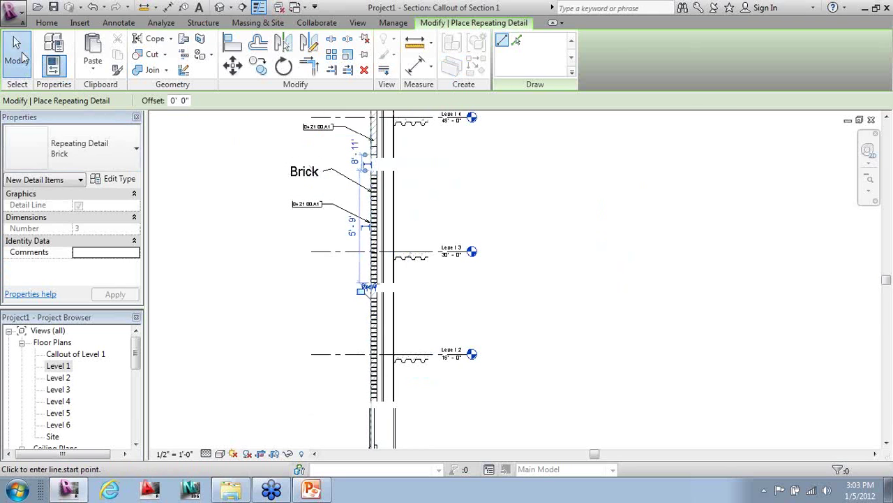
pyautogui.click(17, 52)
# - Draw insulation batting up the wall from its bottom to Level 6
pyautogui.scroll(1, 312, 402)
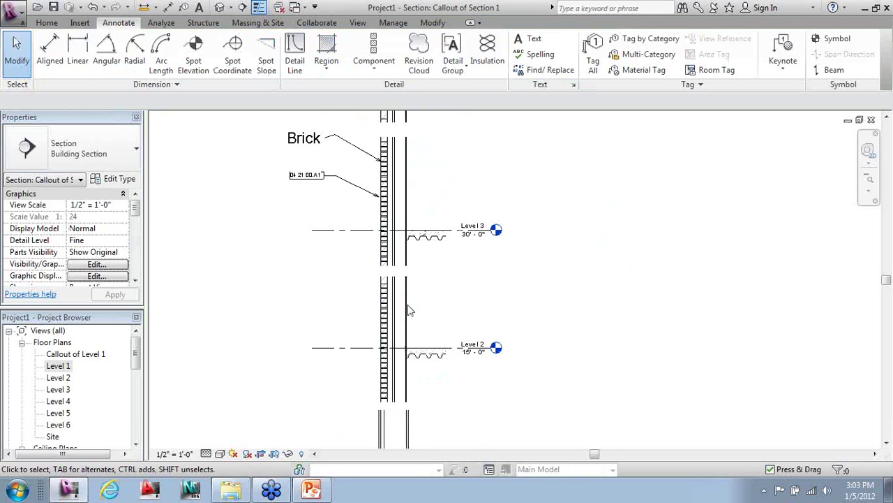
pyautogui.click(487, 53)
pyautogui.click(403, 402)
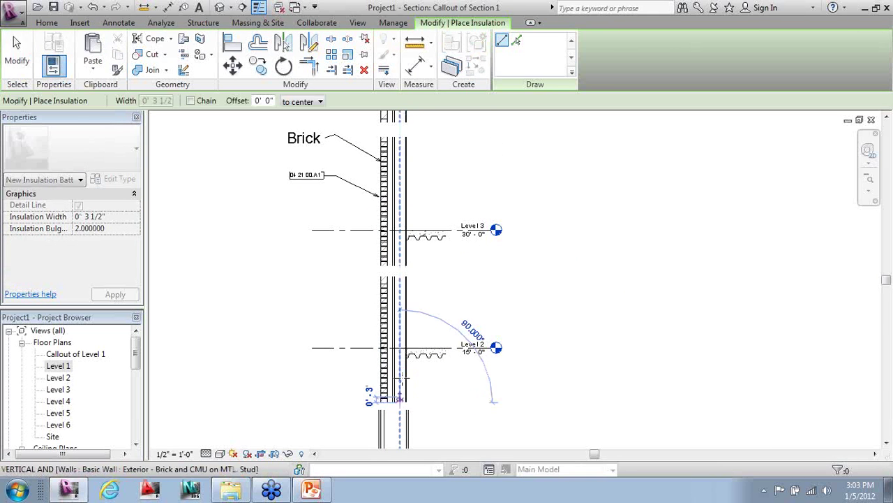
pyautogui.click(402, 280)
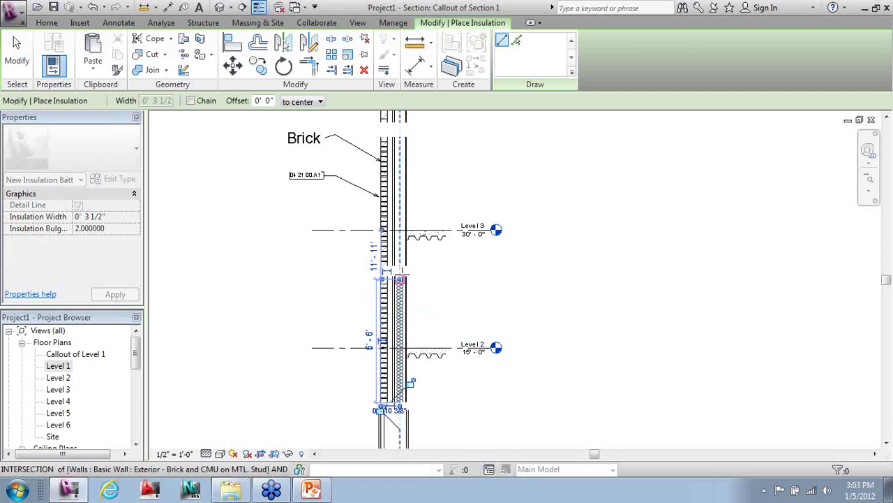
pyautogui.click(405, 266)
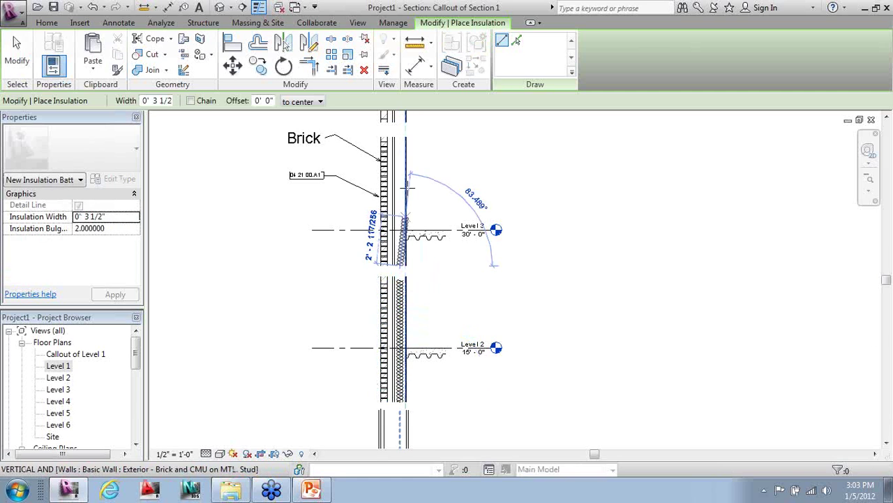
pyautogui.scroll(-3, 419, 279)
pyautogui.scroll(3, 433, 149)
pyautogui.scroll(-2, 442, 263)
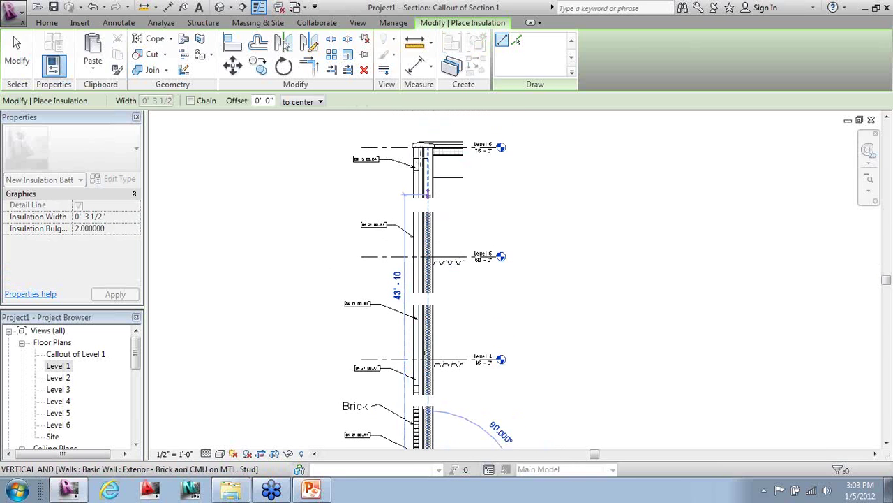
pyautogui.click(428, 148)
pyautogui.press('Escape')
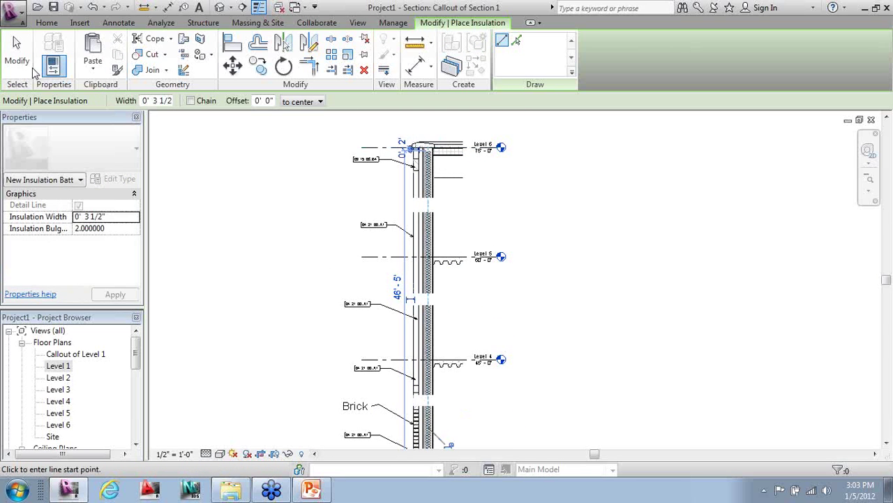
pyautogui.press('Escape')
# - Pan and zoom the callout to view the full exterior wall with its keynotes
pyautogui.scroll(-2, 580, 300)
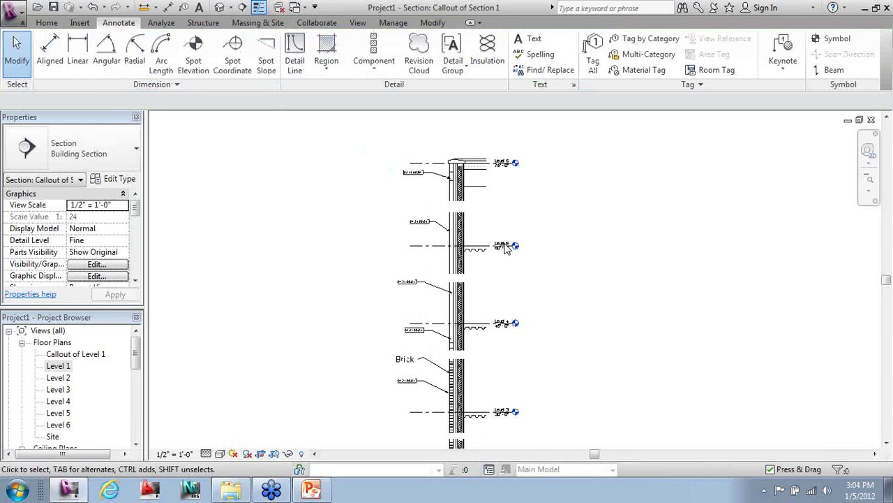
pyautogui.scroll(2, 449, 327)
pyautogui.scroll(1, 449, 327)
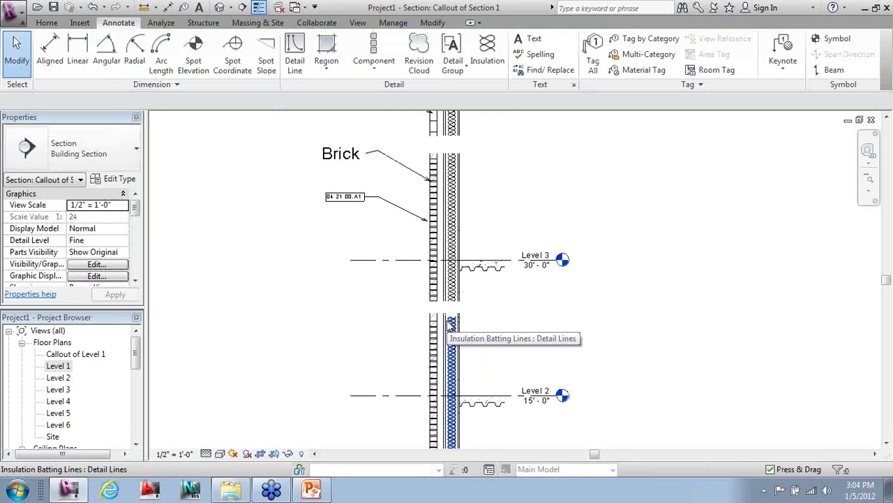
pyautogui.scroll(-3, 449, 326)
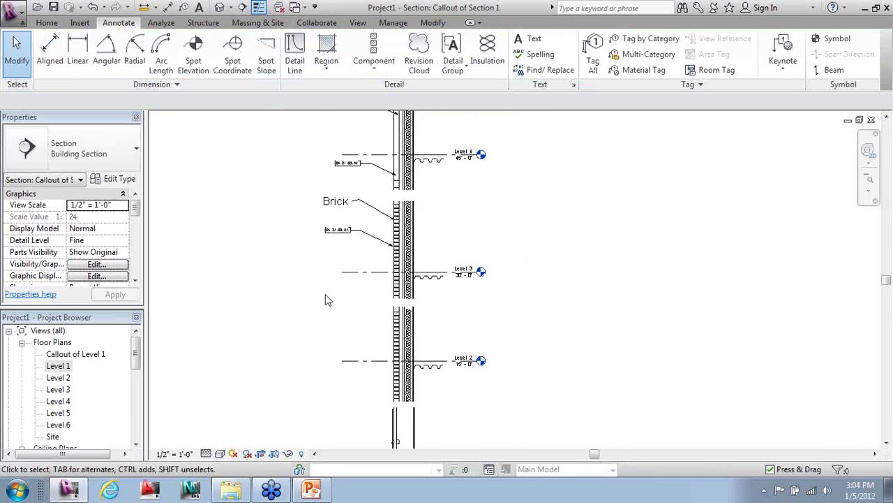
pyautogui.scroll(-1, 537, 236)
pyautogui.scroll(-2, 525, 313)
pyautogui.moveTo(524, 313); pyautogui.dragTo(536, 352, button='middle')
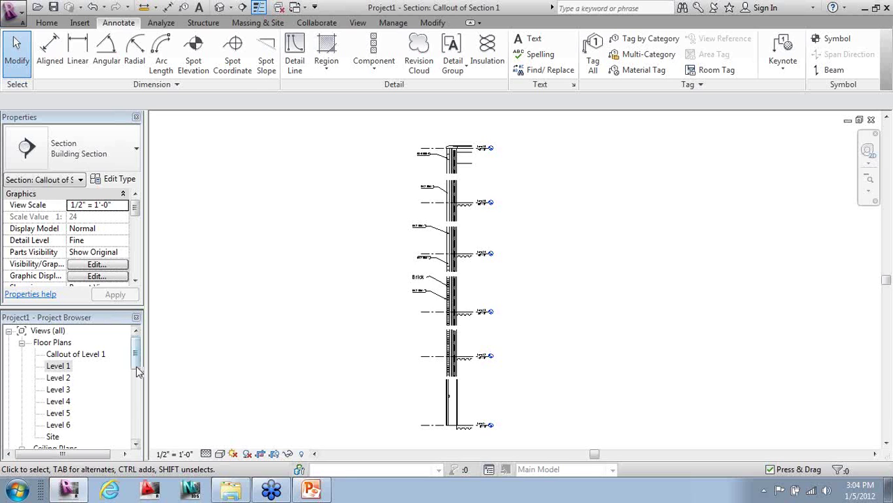
# - Open the Site floor plan from the Project Browser
pyautogui.doubleClick(53, 437)
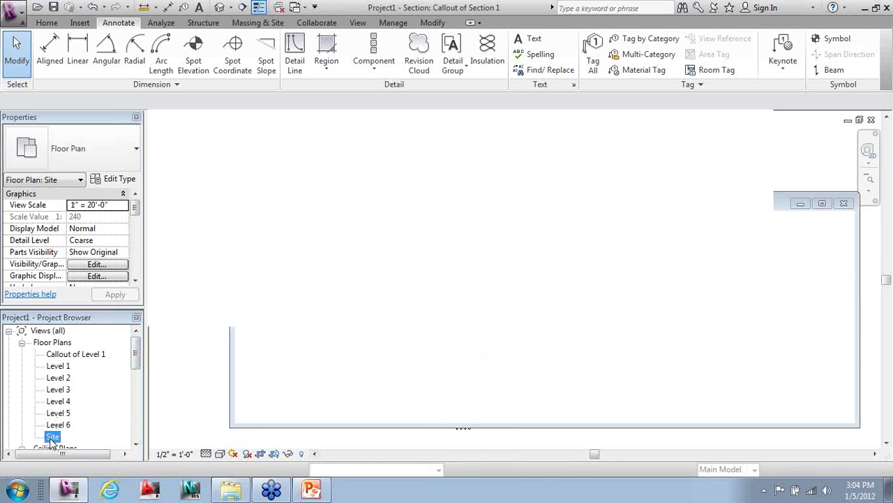
pyautogui.scroll(-5, 482, 324)
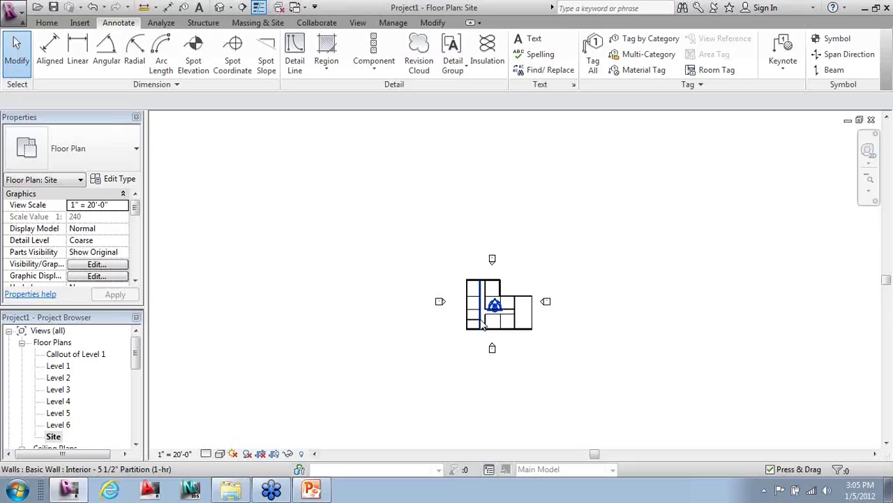
# - Start a toposurface and place points at the four corners of the site
pyautogui.click(259, 23)
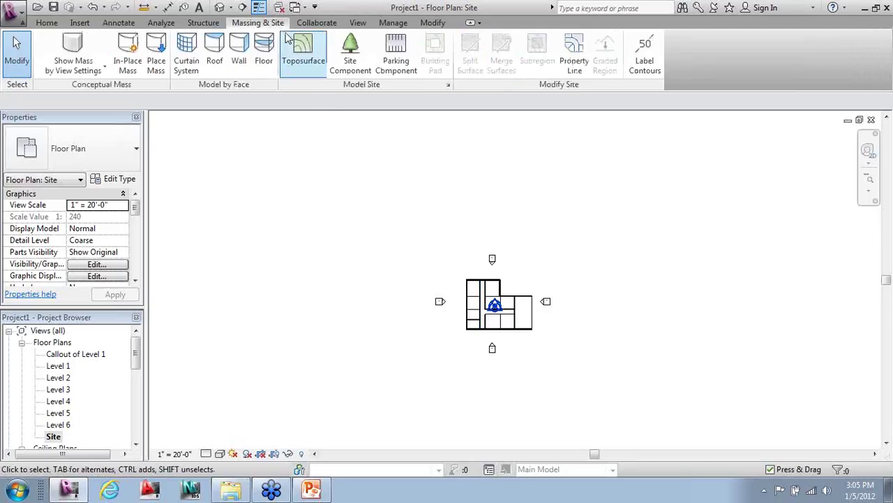
pyautogui.click(317, 49)
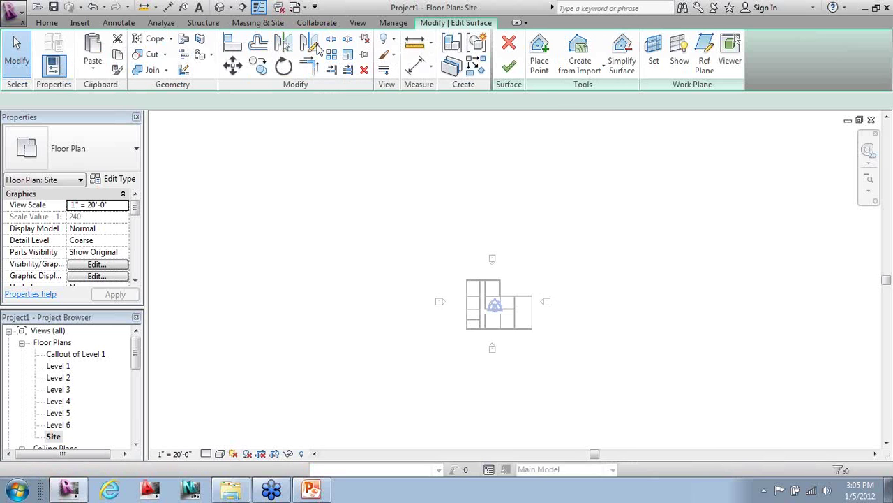
pyautogui.scroll(-1, 680, 209)
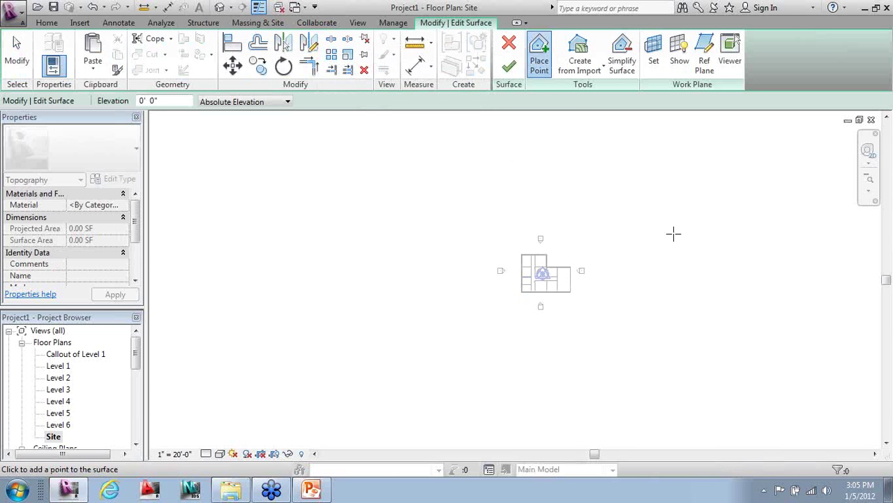
pyautogui.click(324, 125)
pyautogui.click(323, 429)
pyautogui.click(849, 429)
pyautogui.click(824, 113)
# - Add more topography points along the edges and around the building
pyautogui.click(353, 145)
pyautogui.click(309, 433)
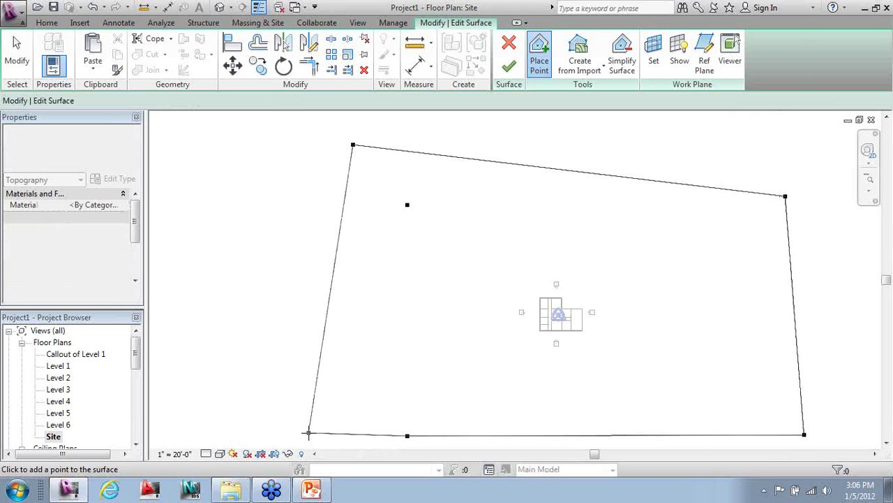
pyautogui.click(791, 125)
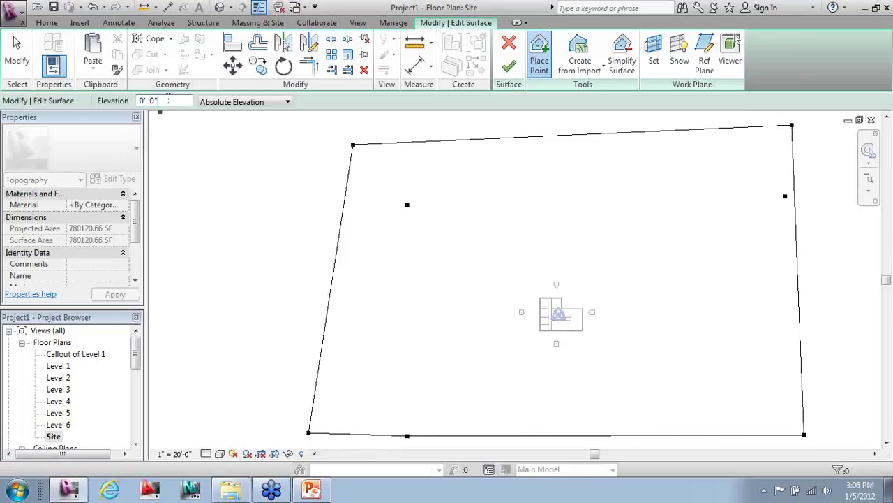
pyautogui.click(477, 281)
pyautogui.click(466, 370)
pyautogui.click(662, 288)
pyautogui.click(574, 233)
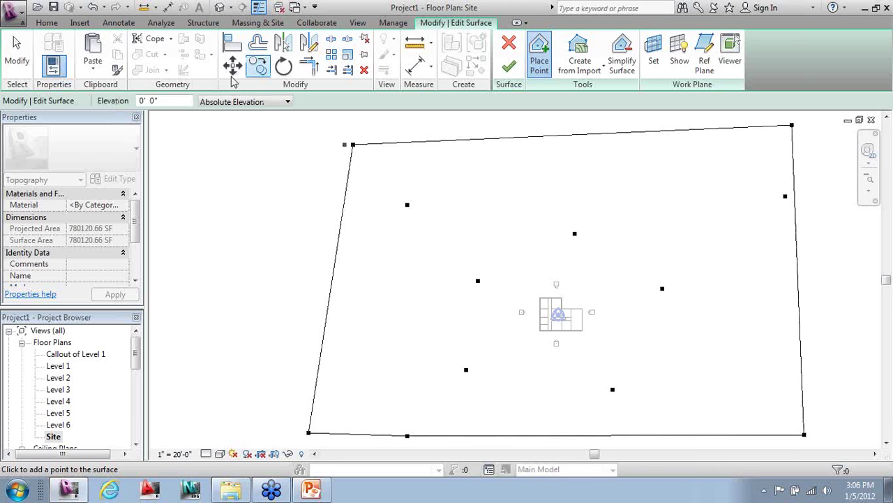
# - Set point elevation to 20 and place raised points forming hills around the building
pyautogui.write('20')
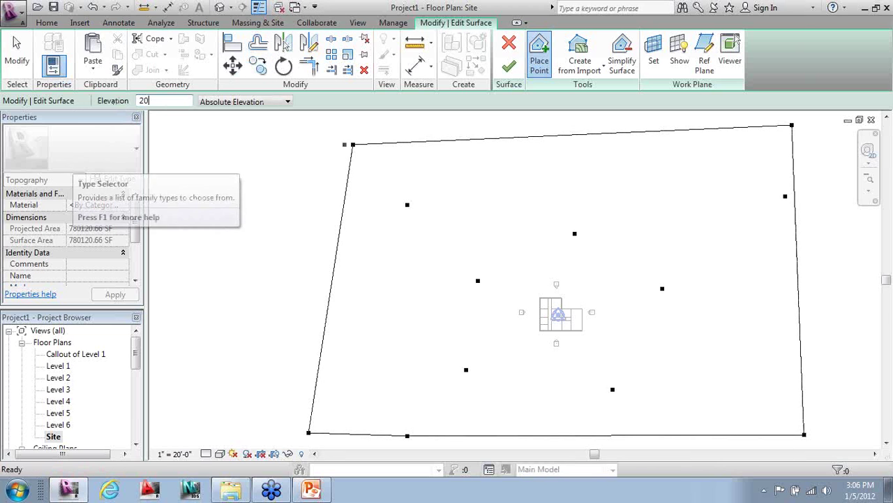
pyautogui.click(371, 238)
pyautogui.click(546, 183)
pyautogui.click(730, 210)
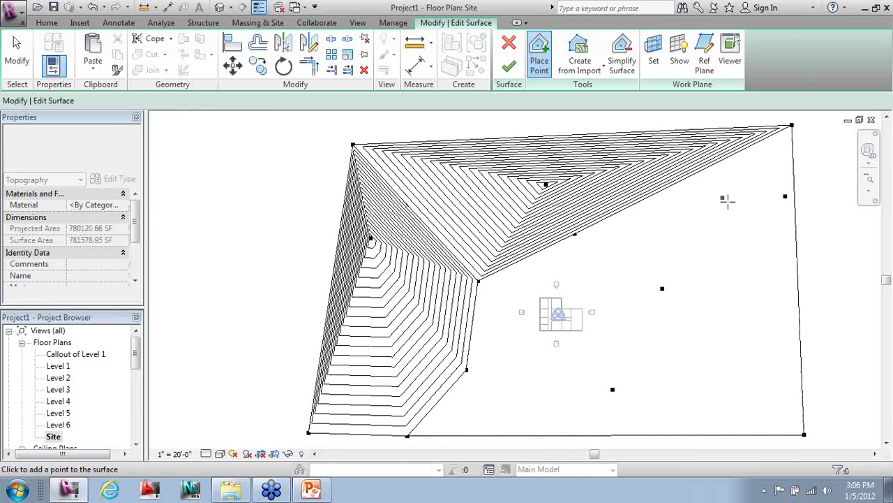
pyautogui.click(765, 323)
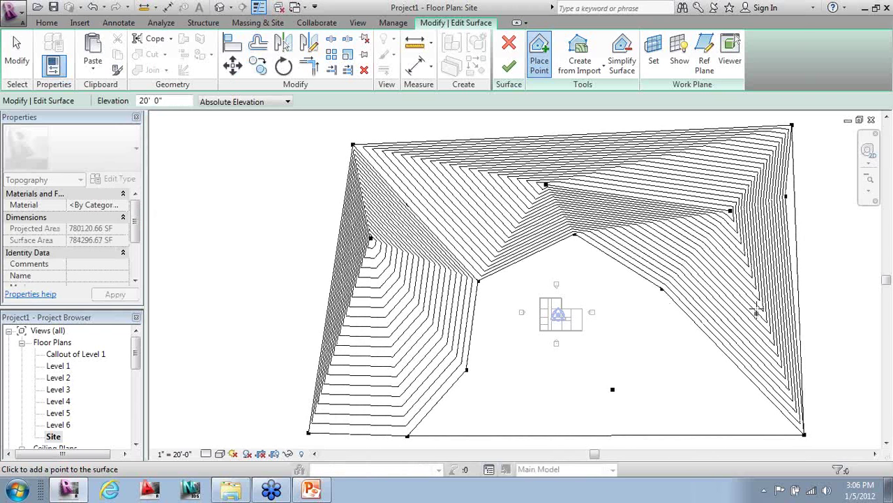
pyautogui.click(416, 207)
pyautogui.press('Escape')
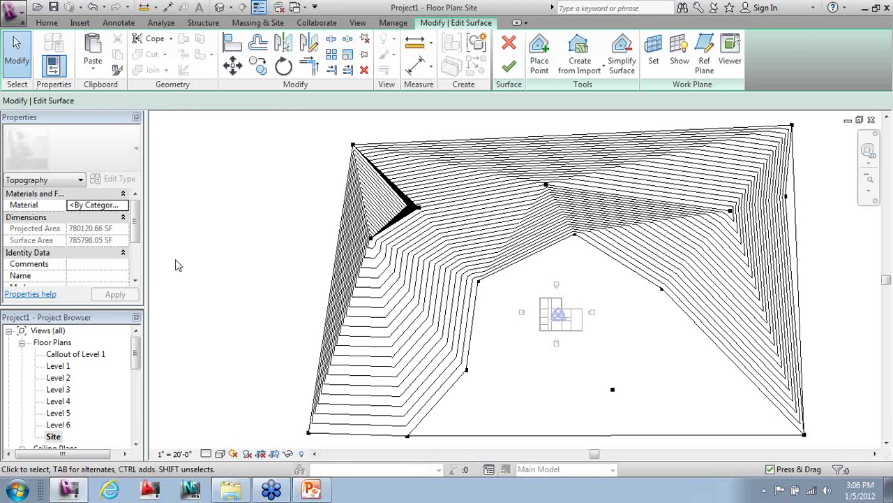
# - Finish the toposurface and view it in the default 3D view from a low angle
pyautogui.click(509, 66)
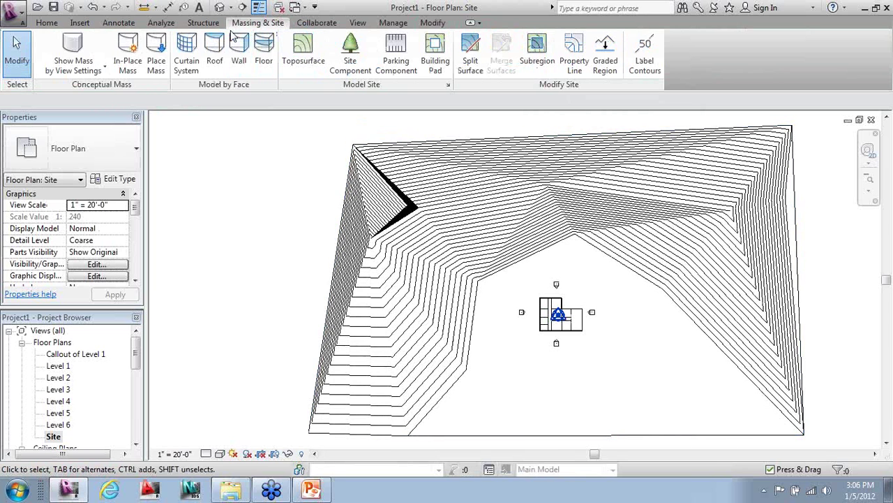
pyautogui.click(219, 7)
pyautogui.scroll(-3, 741, 278)
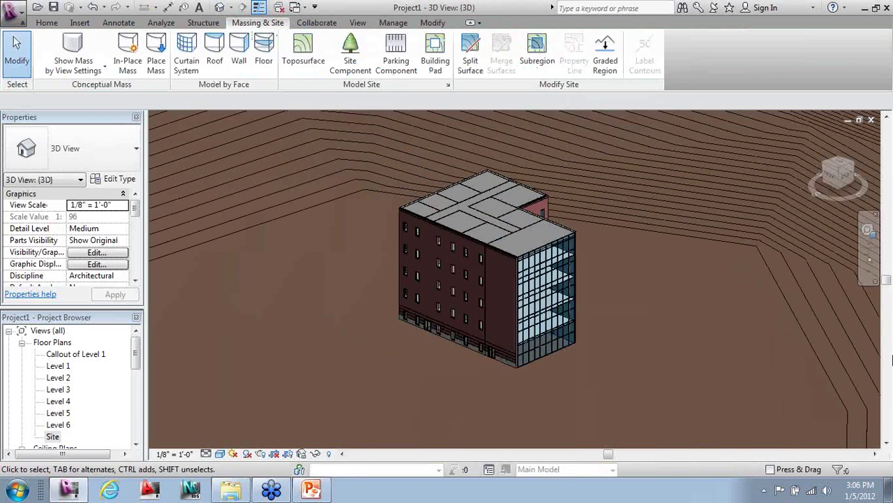
pyautogui.scroll(-3, 433, 320)
pyautogui.moveTo(664, 370)
pyautogui.keyDown('shift'); pyautogui.mouseDown(button='middle')
pyautogui.moveTo(793, 319)
pyautogui.moveTo(698, 325)
pyautogui.moveTo(684, 361)
pyautogui.moveTo(652, 375)
pyautogui.mouseUp(button='middle'); pyautogui.keyUp('shift')
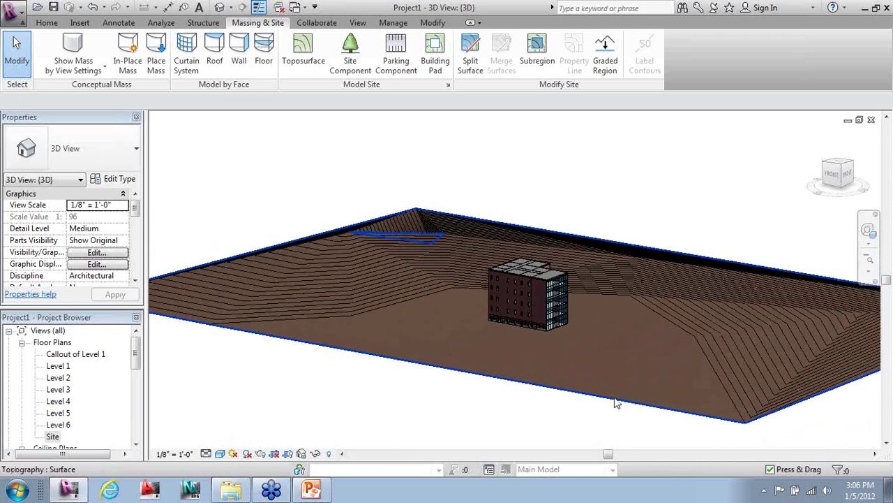
# - Set the toposurface material to Site - Earth
pyautogui.click(617, 405)
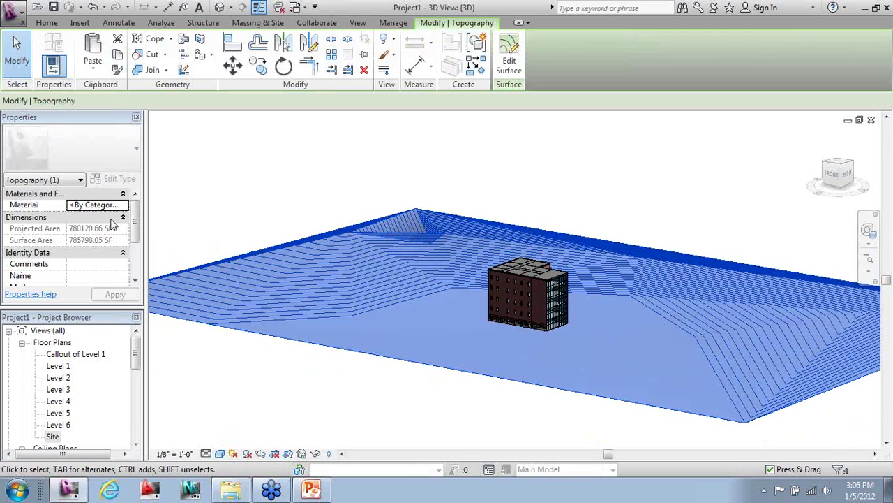
pyautogui.click(123, 205)
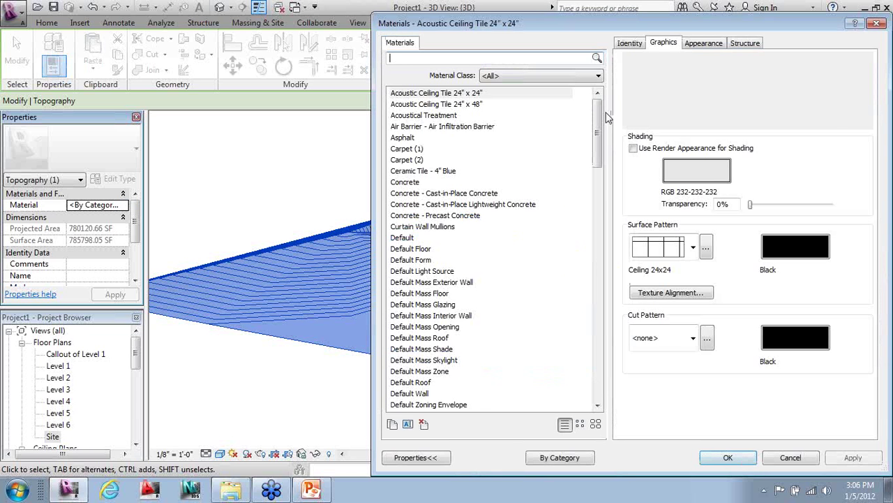
pyautogui.moveTo(599, 127); pyautogui.dragTo(610, 323)
pyautogui.click(417, 249)
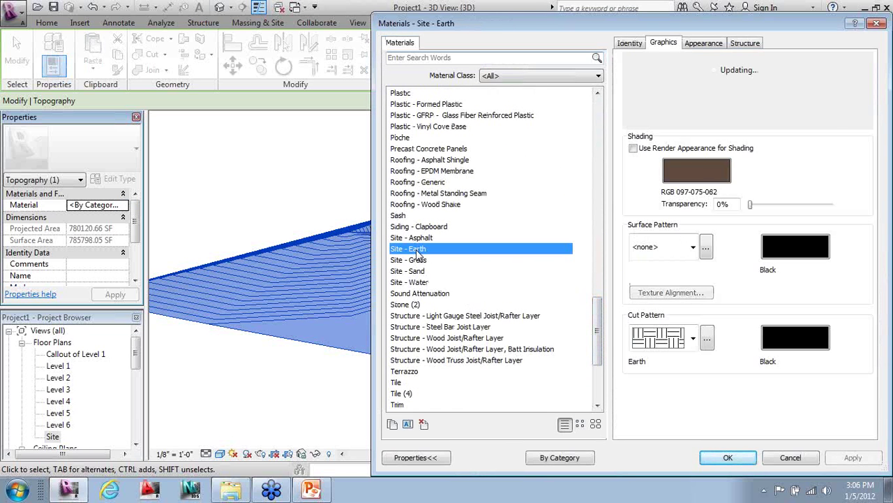
pyautogui.click(726, 457)
pyautogui.click(455, 422)
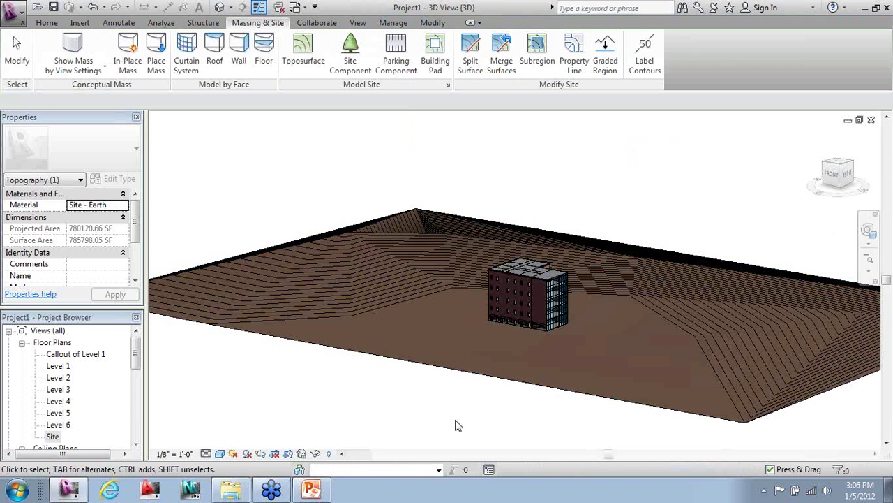
# - Change the toposurface material to Site - Grass
pyautogui.click(379, 365)
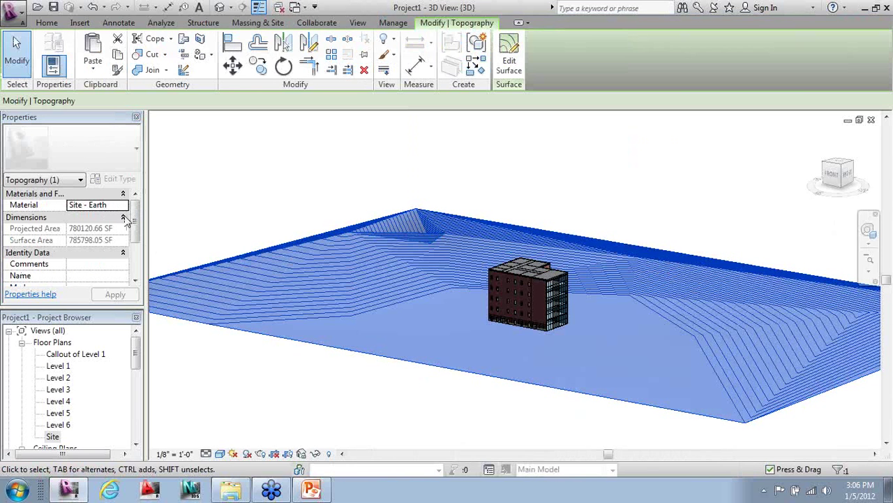
pyautogui.click(124, 205)
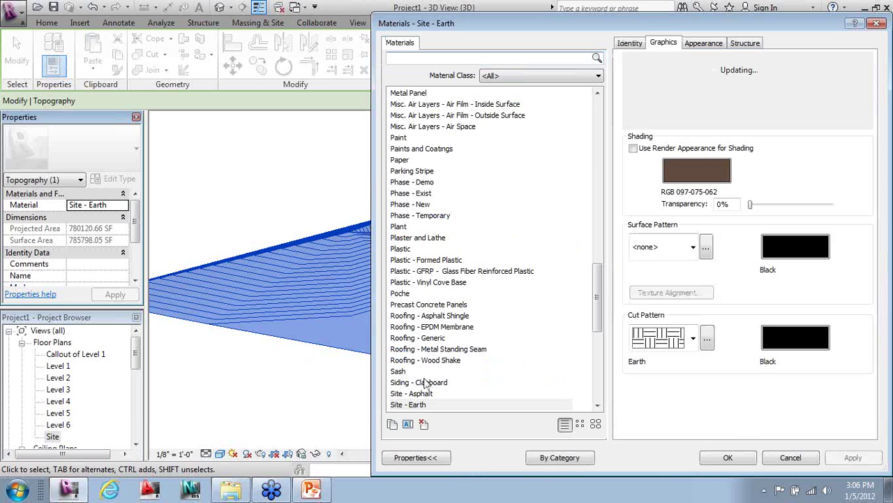
pyautogui.moveTo(597, 334); pyautogui.dragTo(597, 353)
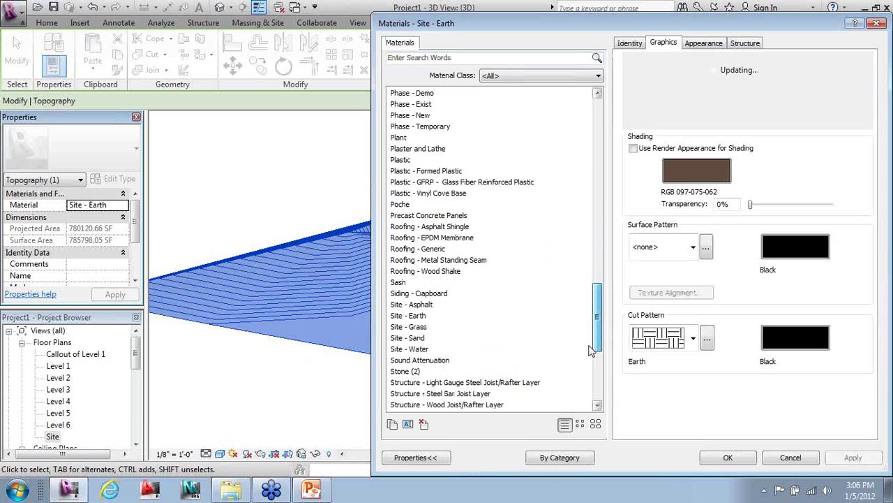
pyautogui.click(419, 327)
pyautogui.click(728, 457)
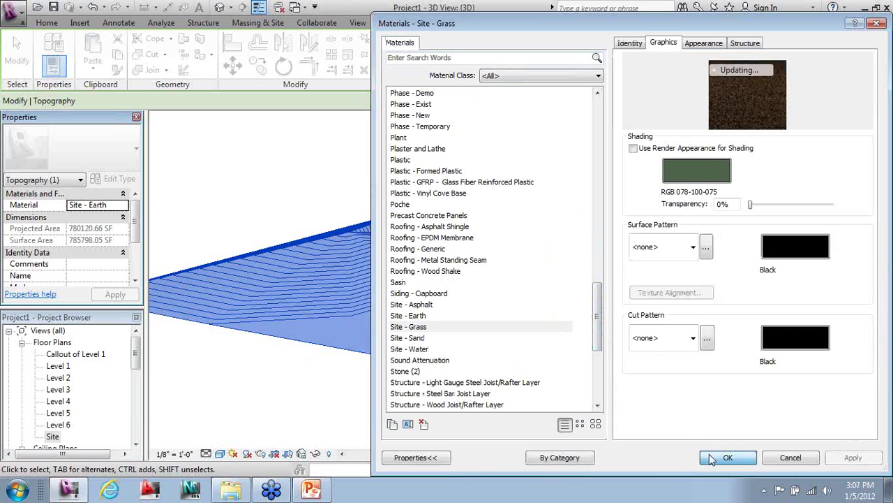
pyautogui.press('Escape')
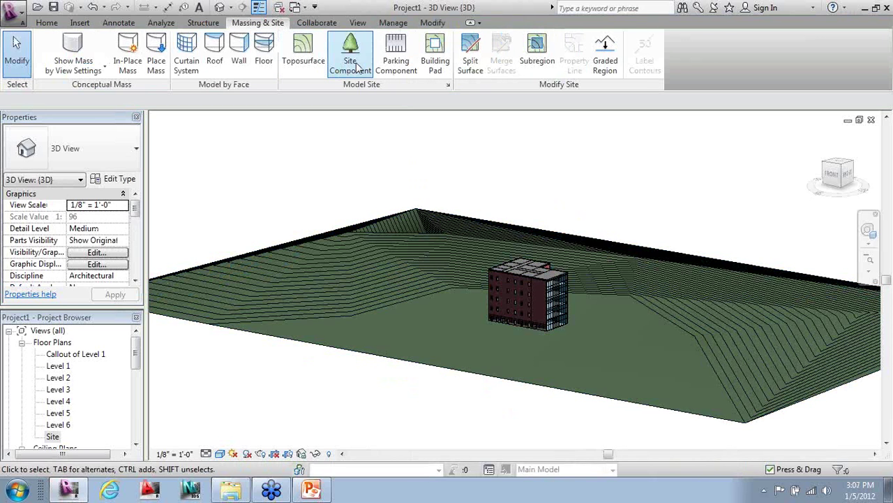
# - Place Red Ash and American Beech RPC trees near the building
pyautogui.click(350, 52)
pyautogui.click(60, 157)
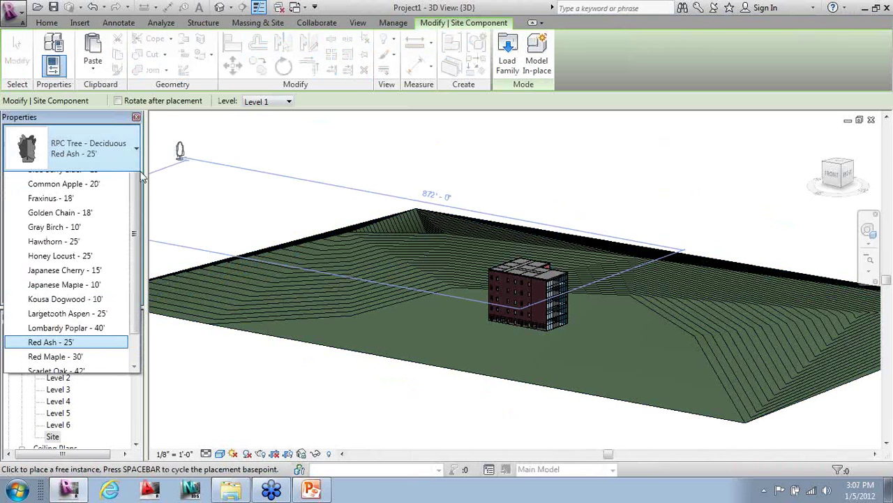
pyautogui.click(39, 337)
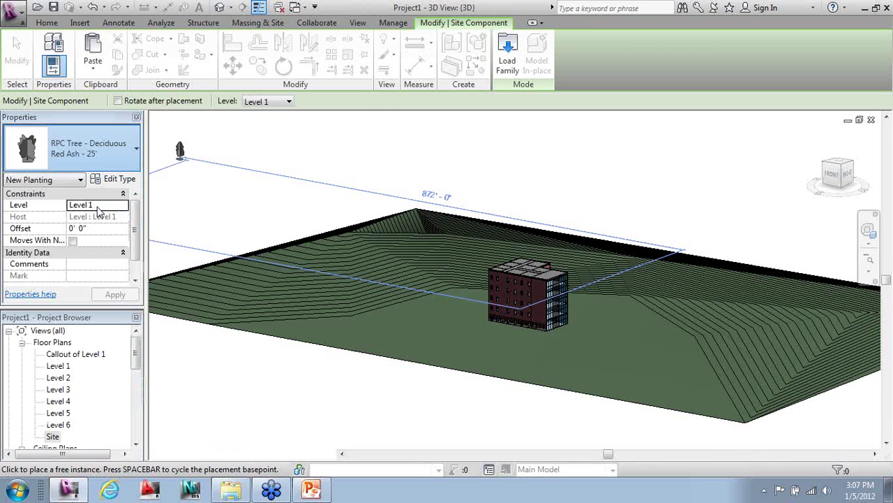
pyautogui.click(462, 325)
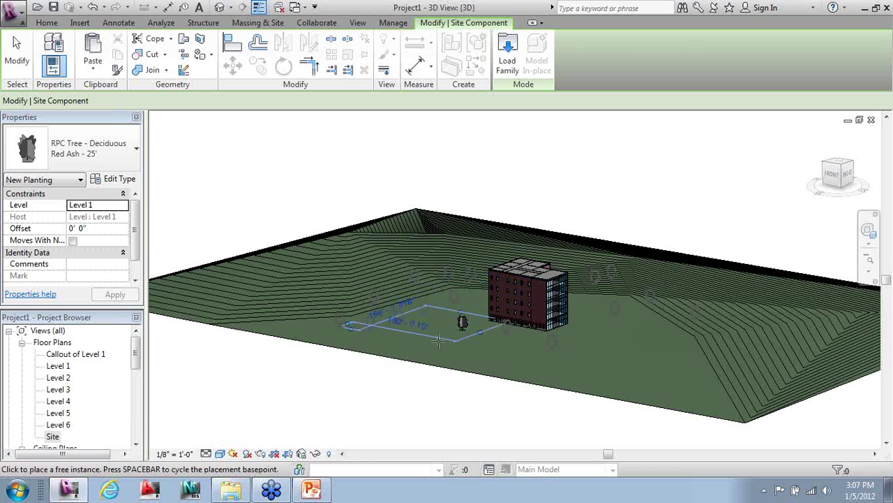
pyautogui.click(475, 301)
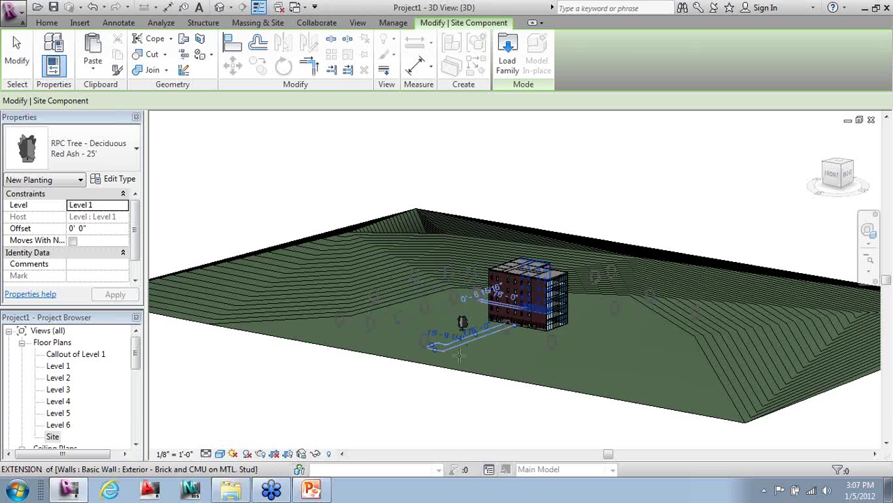
pyautogui.click(84, 147)
pyautogui.click(469, 299)
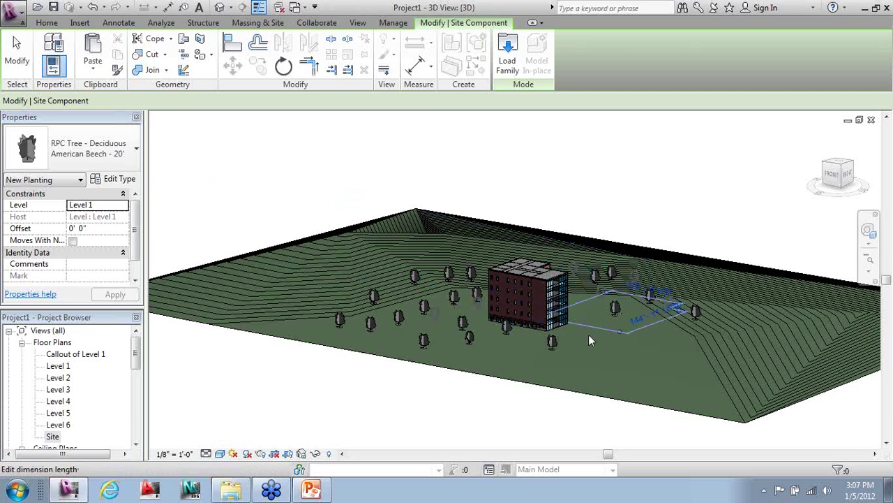
pyautogui.click(455, 348)
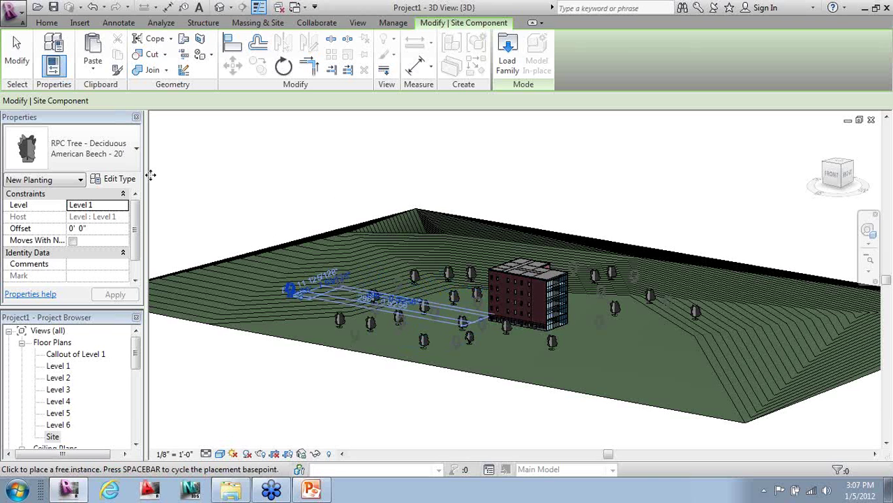
# - Place several Golden Chain trees around and behind the building
pyautogui.click(136, 148)
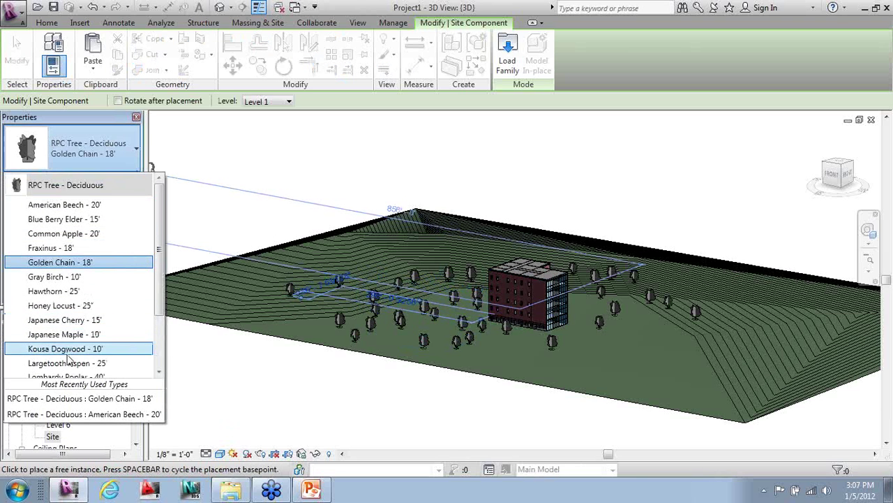
pyautogui.click(424, 335)
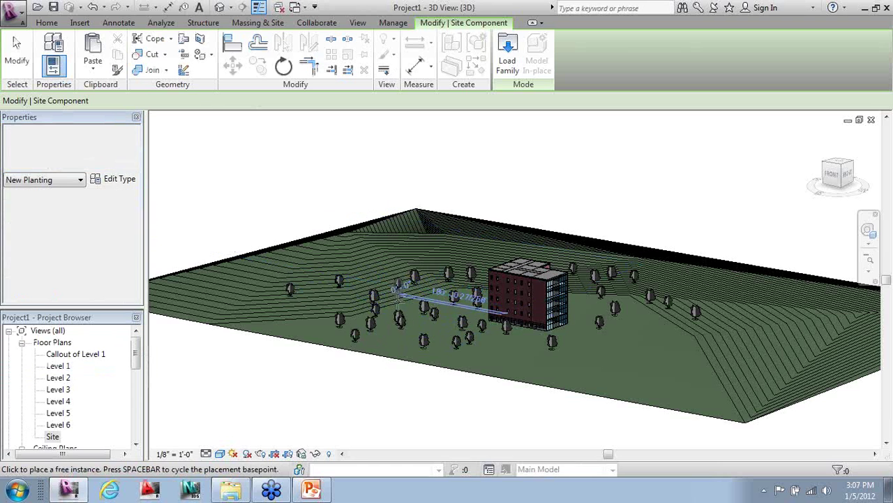
pyautogui.click(433, 244)
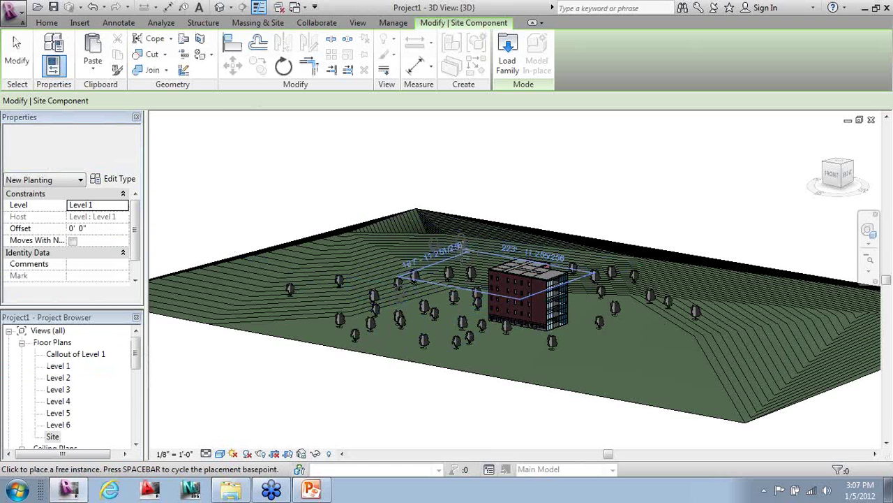
pyautogui.click(459, 241)
pyautogui.click(498, 241)
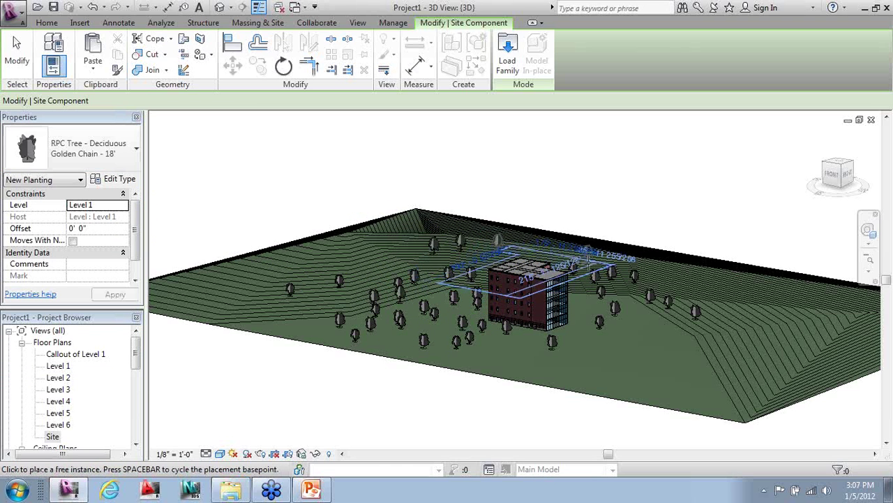
pyautogui.click(589, 252)
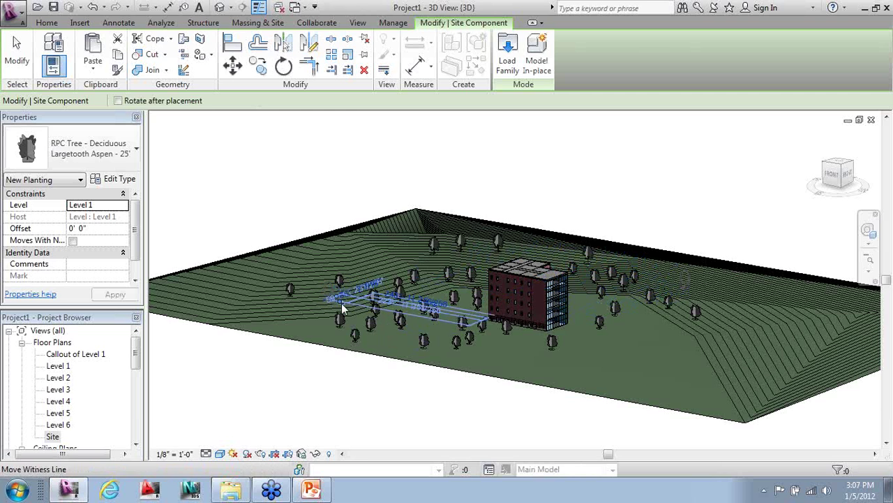
pyautogui.click(18, 50)
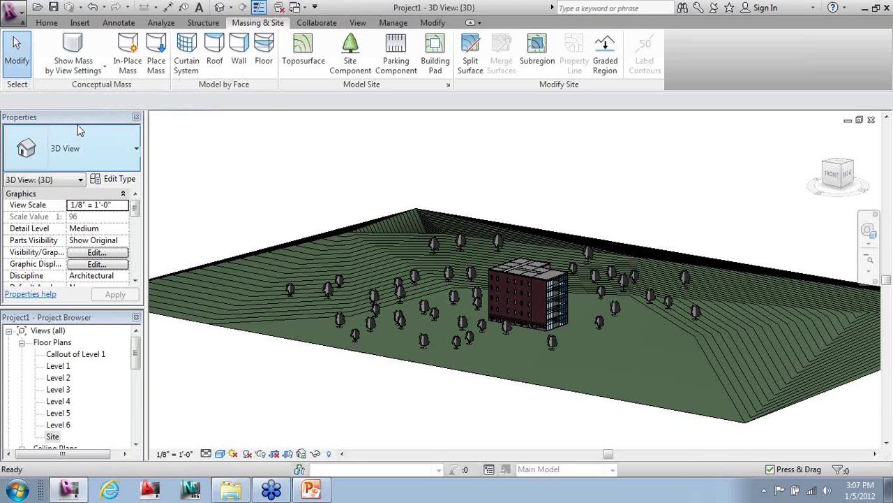
# - From the Site plan, place a perspective camera by picking eye and target points, creating 3D View 1
pyautogui.doubleClick(55, 436)
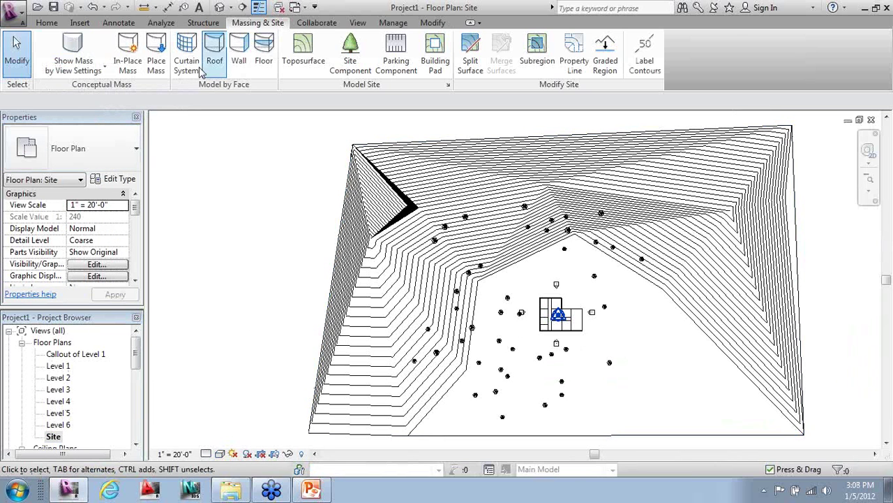
pyautogui.click(47, 25)
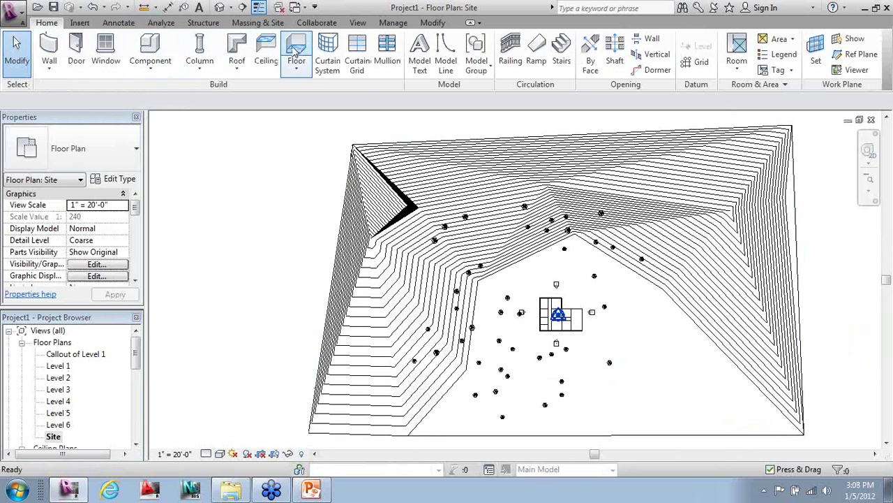
pyautogui.click(339, 24)
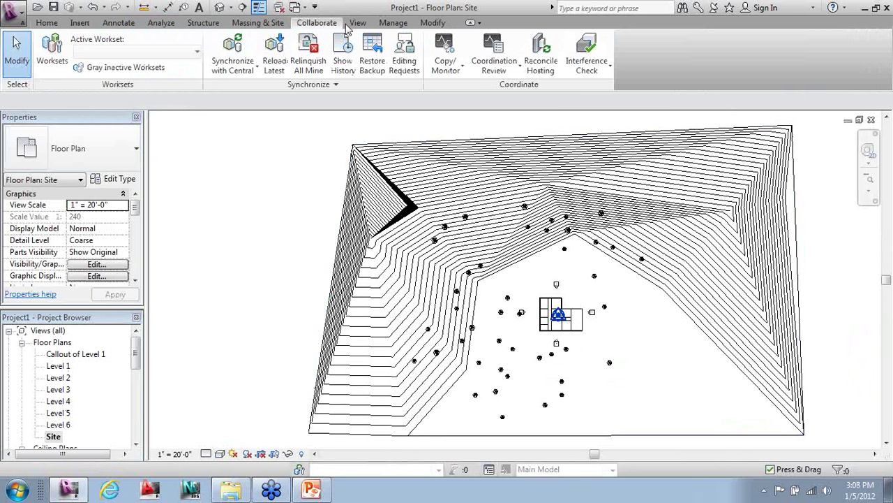
pyautogui.click(353, 27)
pyautogui.click(239, 72)
pyautogui.click(255, 118)
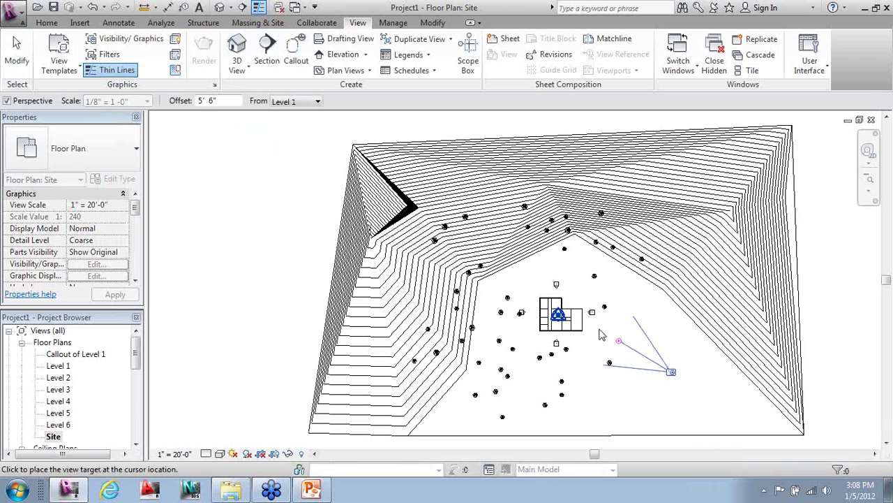
pyautogui.click(315, 187)
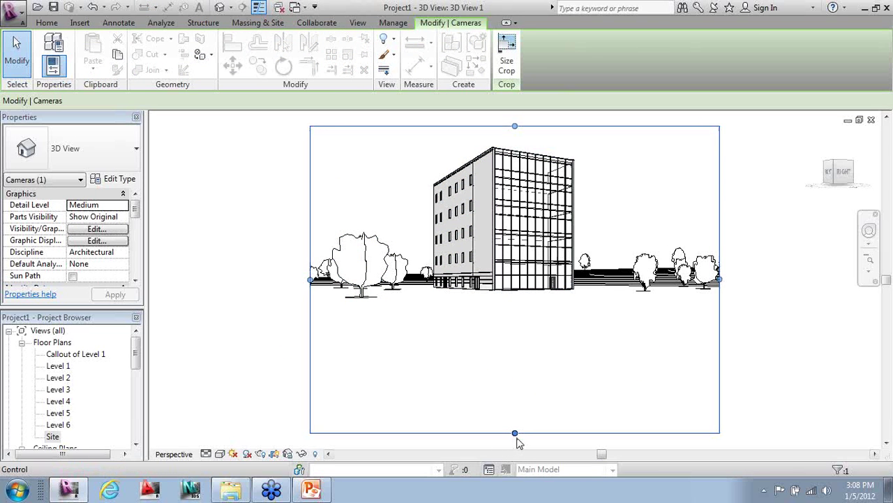
# - Drag the crop region edges to widen and reframe the camera view among the trees
pyautogui.moveTo(514, 433); pyautogui.dragTo(518, 328)
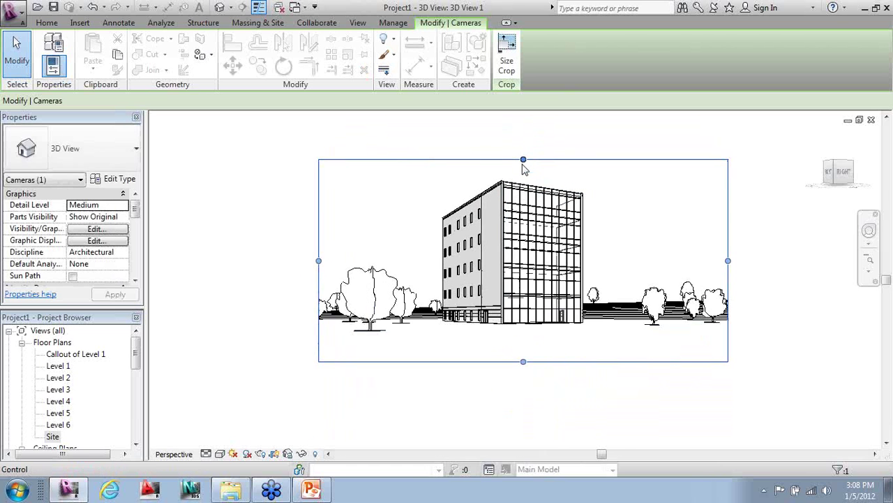
pyautogui.moveTo(522, 160); pyautogui.dragTo(524, 135)
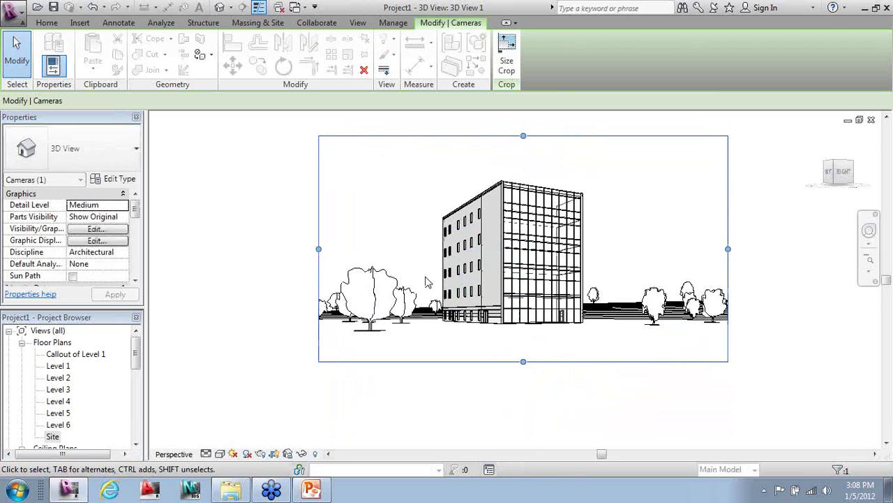
pyautogui.moveTo(431, 276); pyautogui.dragTo(478, 321, button='middle')
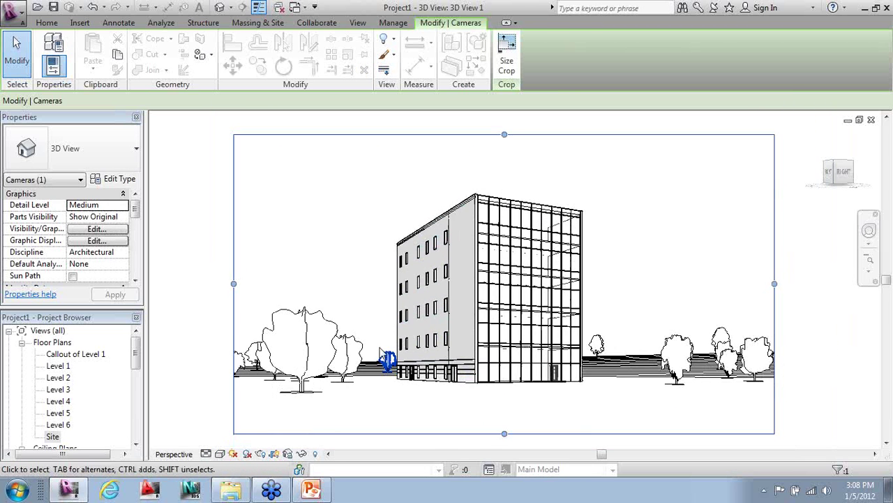
pyautogui.click(832, 329)
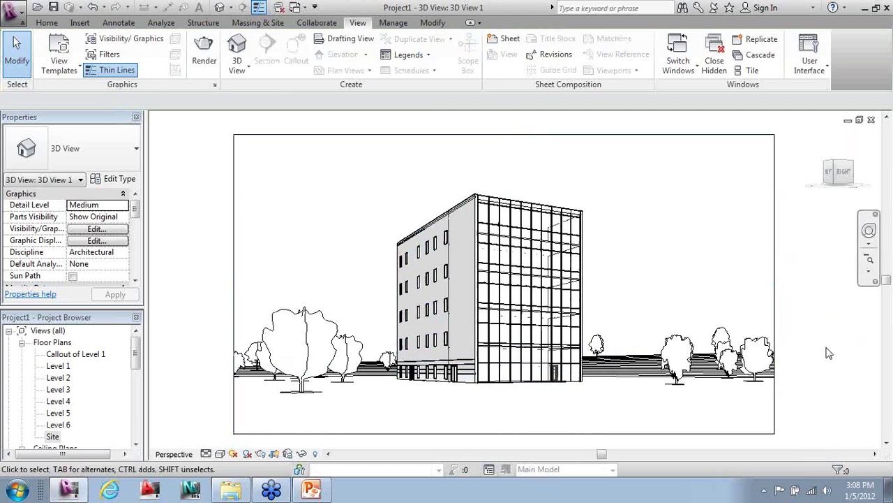
# - Try the Wireframe, Hidden Line, Shaded and Consistent Colors visual styles on the camera view
pyautogui.click(221, 455)
pyautogui.click(236, 386)
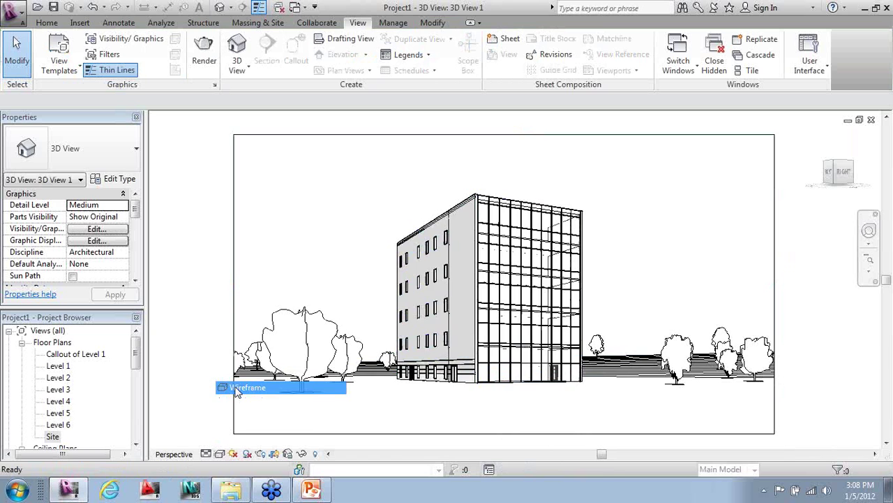
pyautogui.click(220, 454)
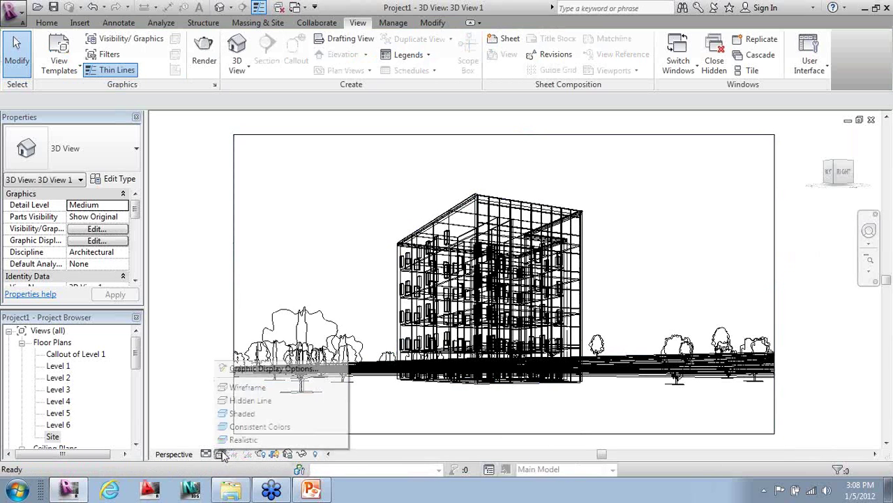
pyautogui.click(238, 399)
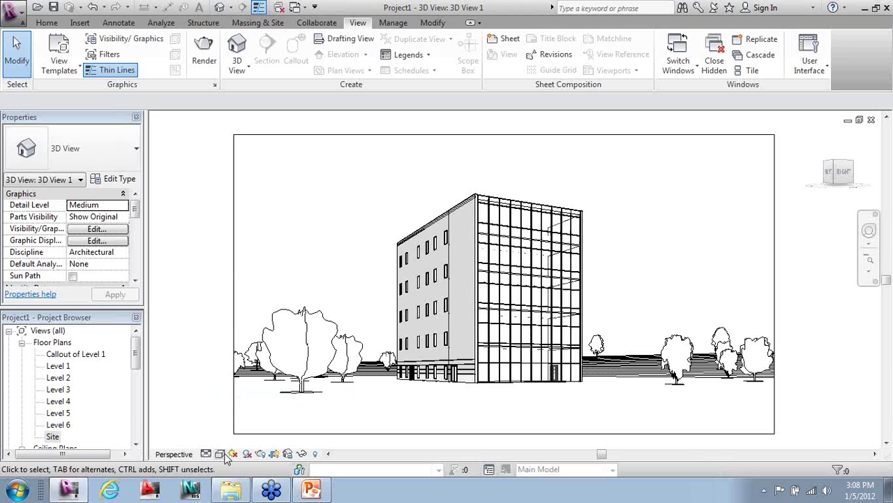
pyautogui.click(220, 455)
pyautogui.click(233, 413)
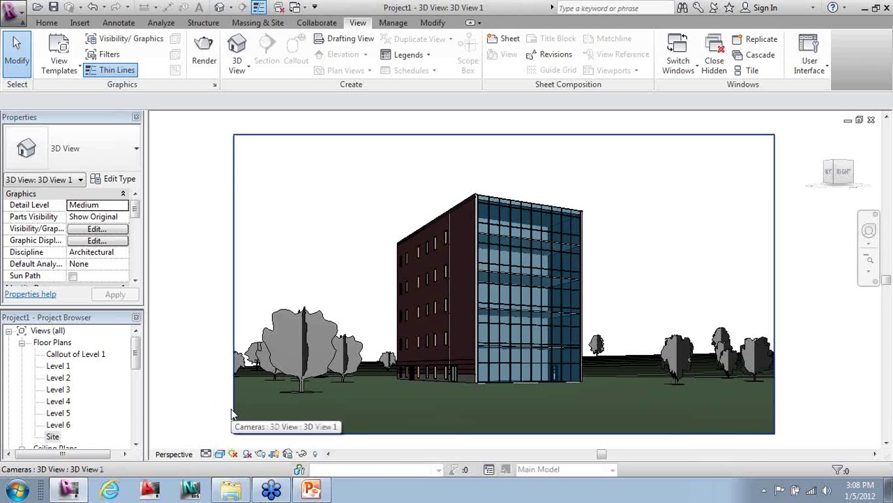
pyautogui.click(220, 454)
pyautogui.click(226, 427)
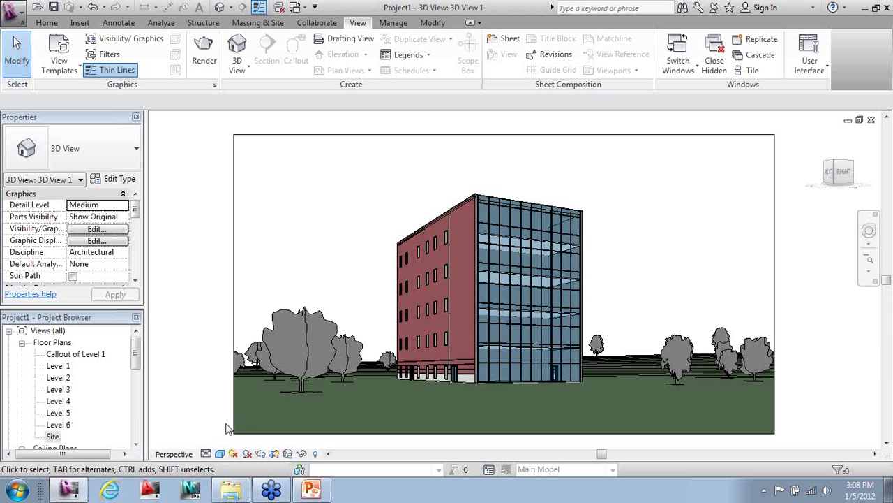
pyautogui.click(223, 455)
pyautogui.click(232, 446)
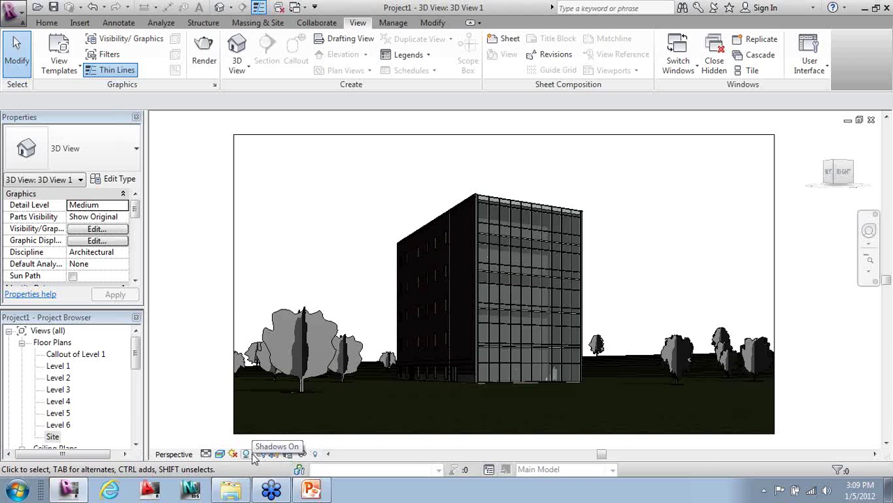
# - Render the 3D view at Medium quality, then close the Rendering dialog
pyautogui.click(258, 454)
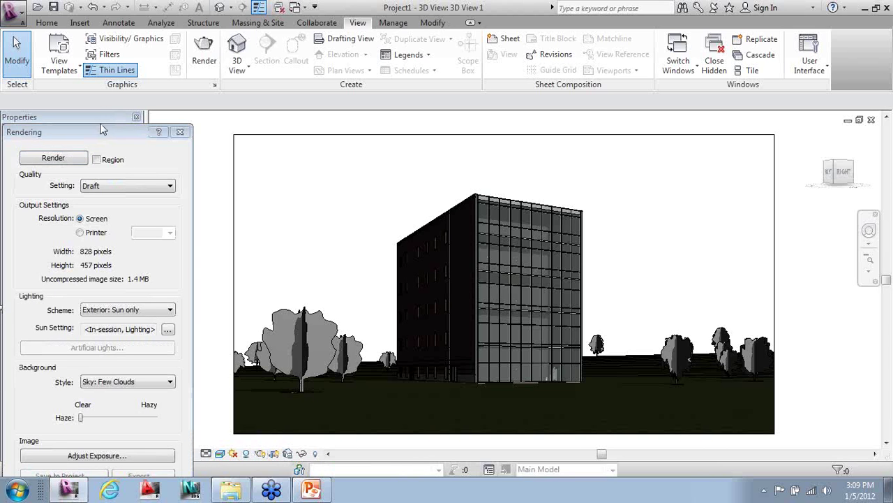
pyautogui.moveTo(109, 129); pyautogui.dragTo(114, 46)
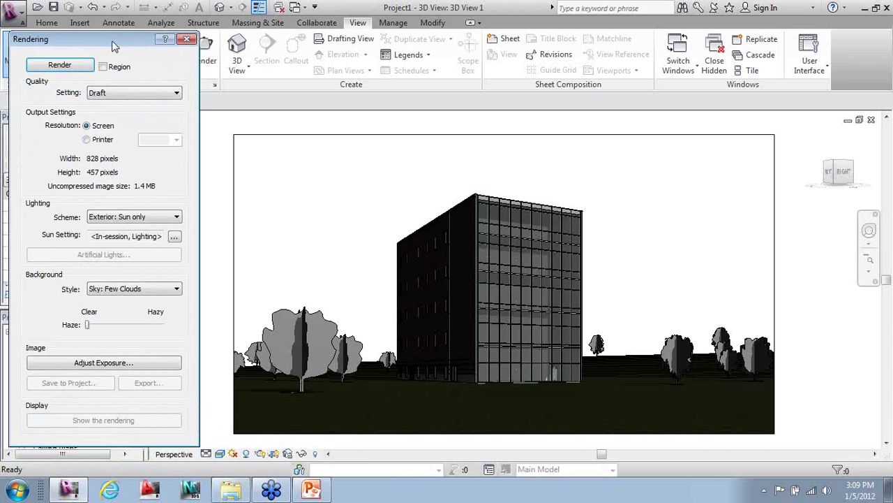
pyautogui.click(139, 94)
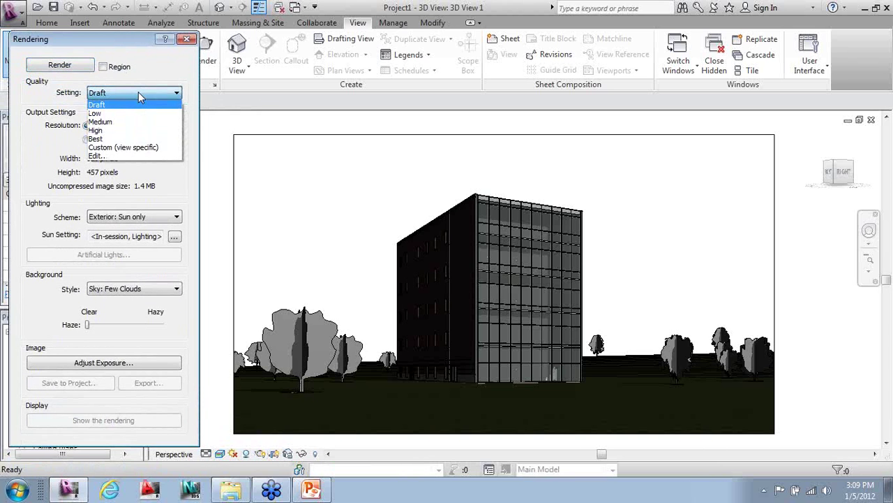
pyautogui.click(118, 122)
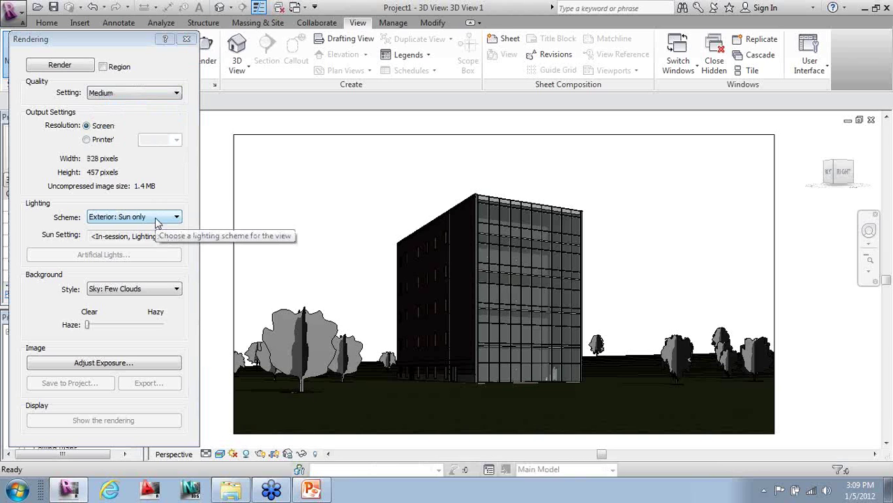
pyautogui.click(60, 65)
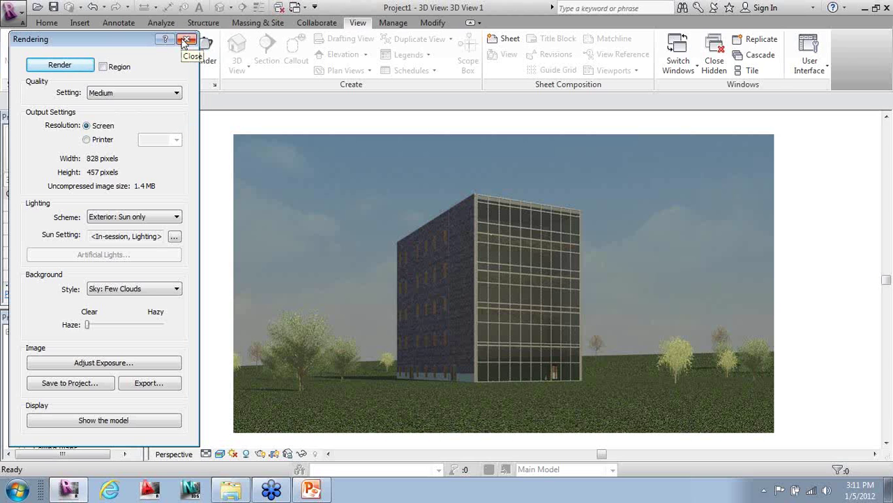
pyautogui.click(185, 41)
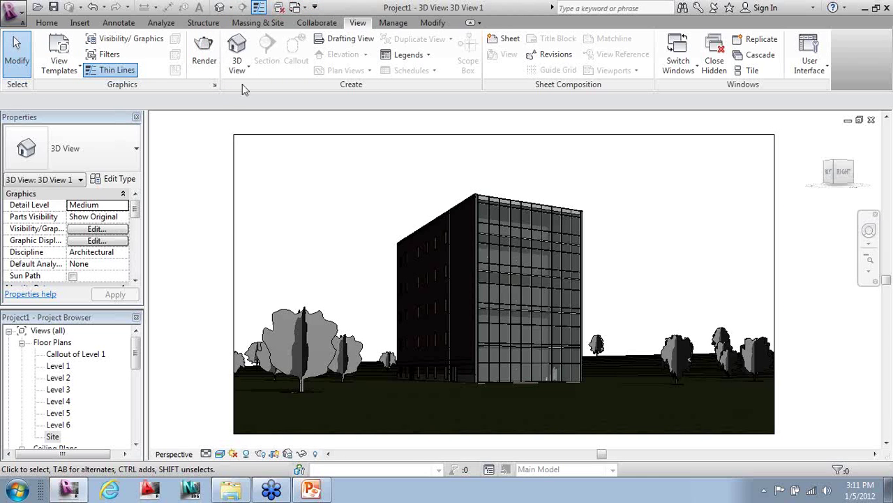
# - Open the Level 1 plan and hide the Planting category with VG
pyautogui.doubleClick(67, 367)
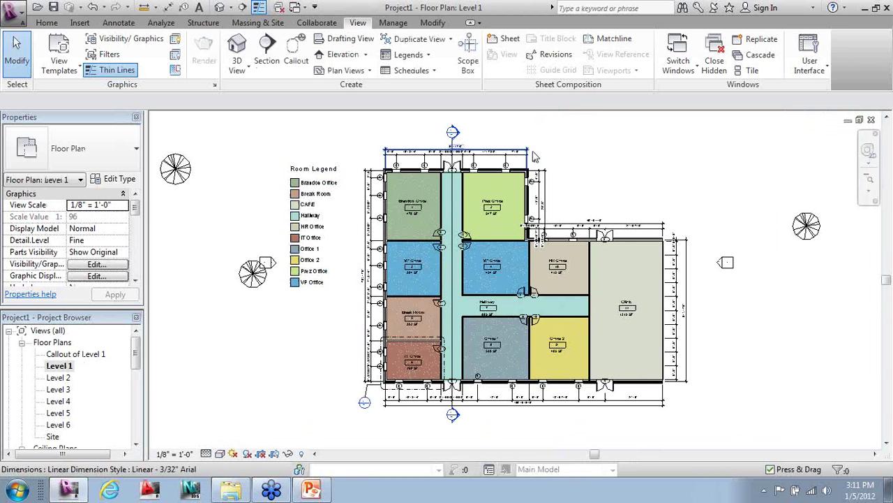
pyautogui.press('v')
pyautogui.press('g')
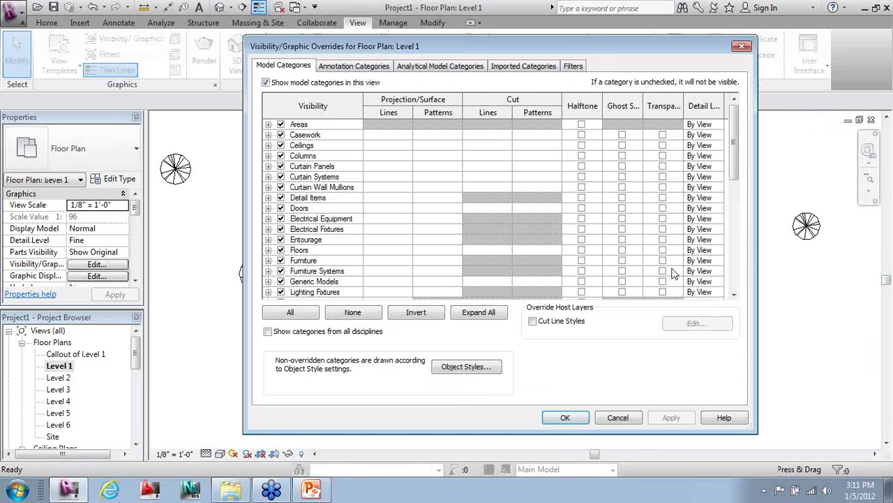
pyautogui.moveTo(733, 141); pyautogui.dragTo(733, 216)
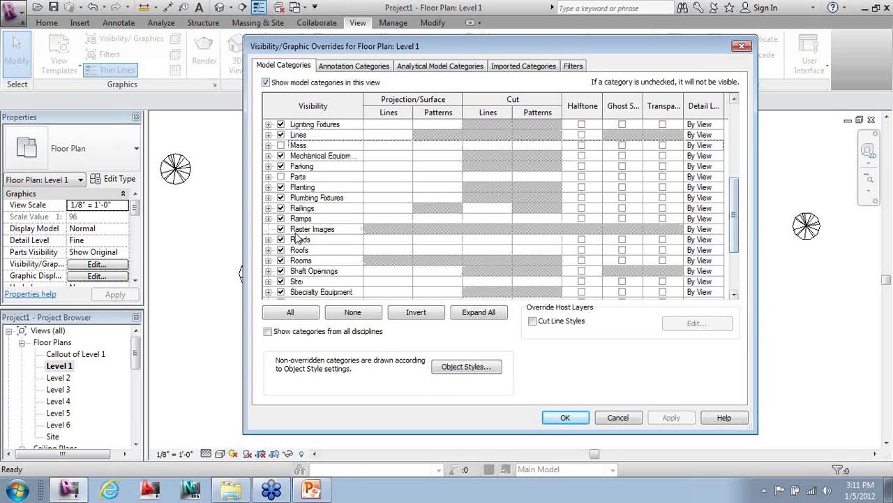
pyautogui.click(281, 187)
pyautogui.click(566, 418)
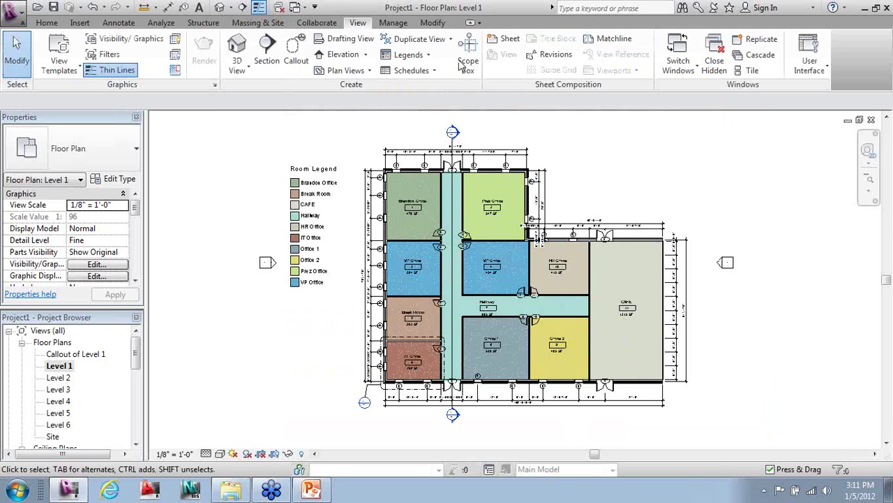
# - Start a new Door Schedule from the schedule list
pyautogui.click(402, 75)
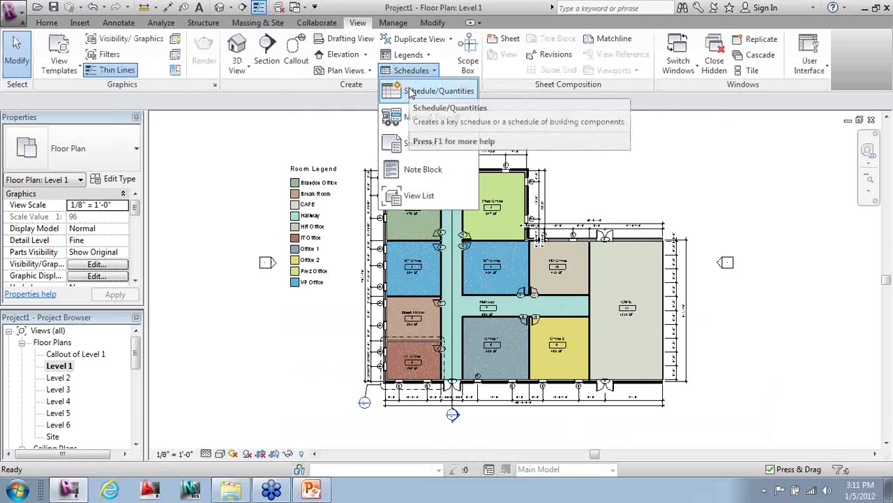
pyautogui.click(413, 90)
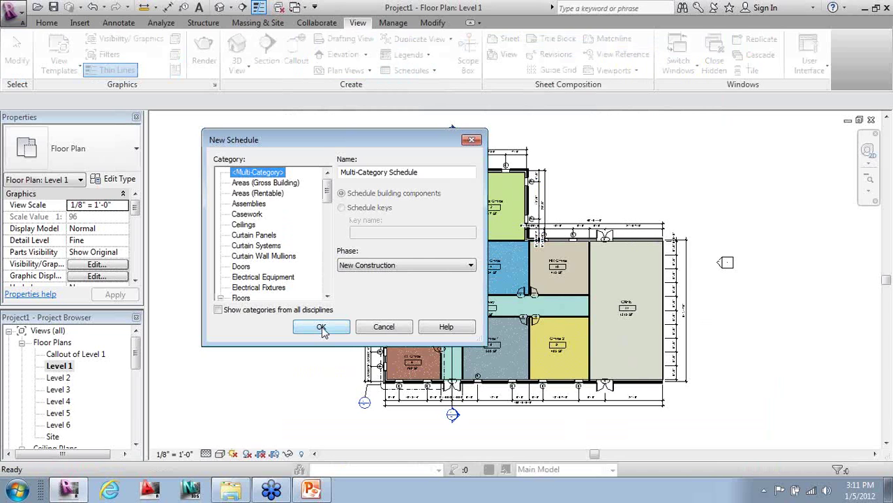
pyautogui.click(244, 267)
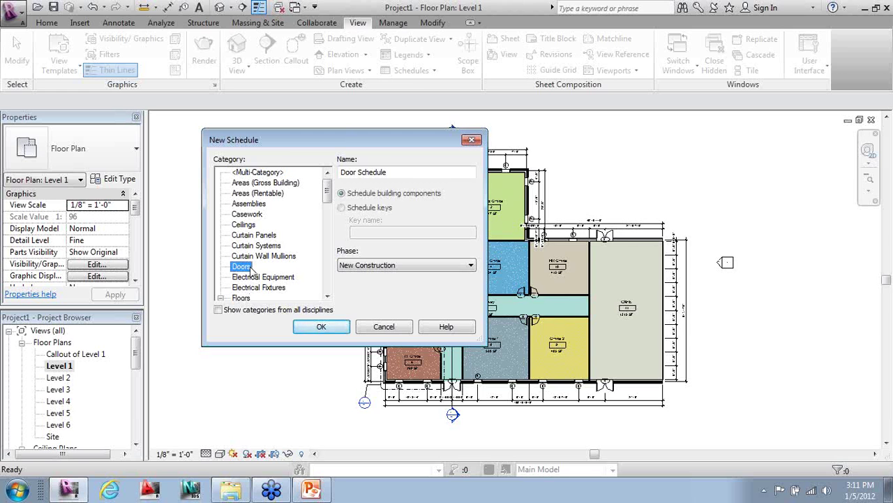
pyautogui.click(325, 335)
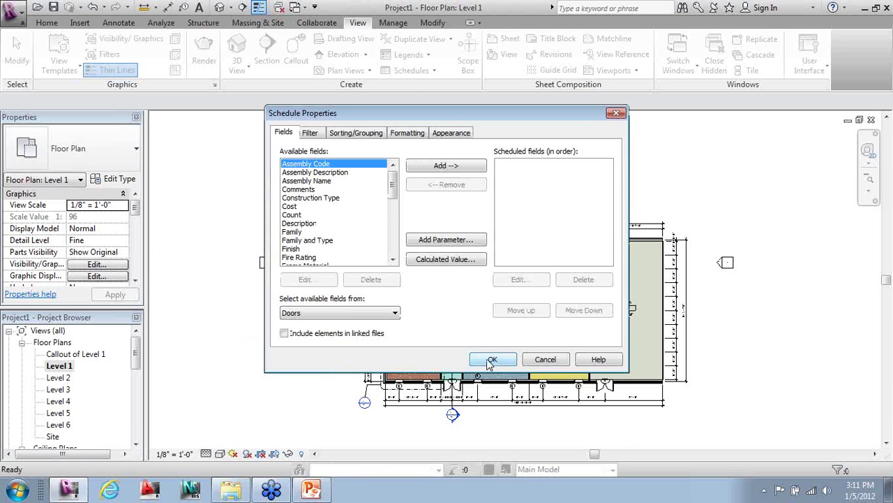
# - Add Mark, Family and Type, and Height as schedule fields
pyautogui.click(321, 240)
pyautogui.moveTo(392, 185); pyautogui.dragTo(393, 248)
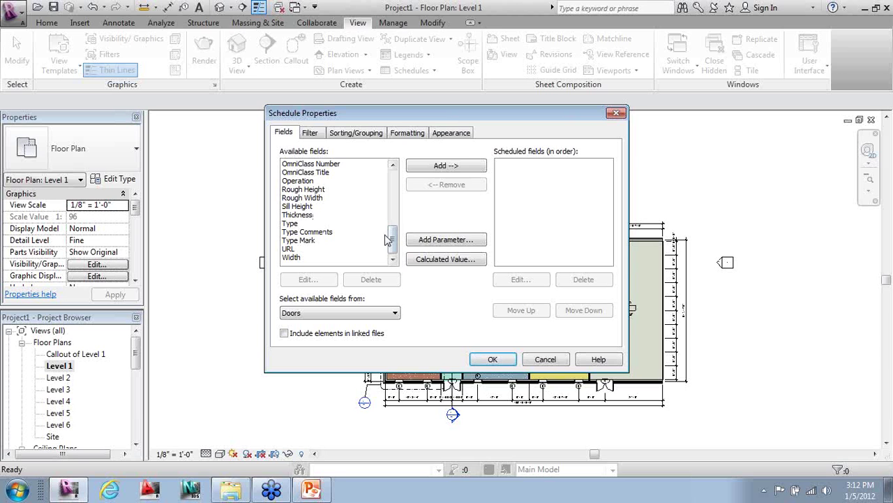
pyautogui.moveTo(392, 241); pyautogui.dragTo(393, 218)
pyautogui.click(300, 214)
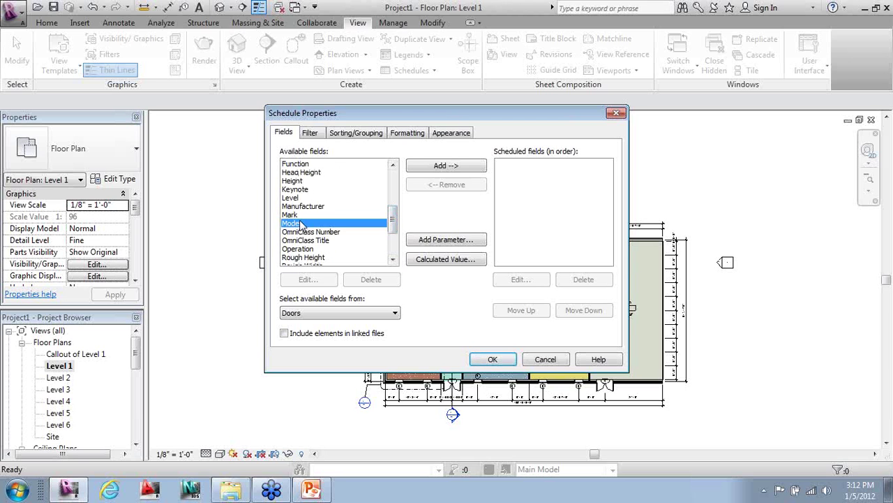
pyautogui.click(441, 168)
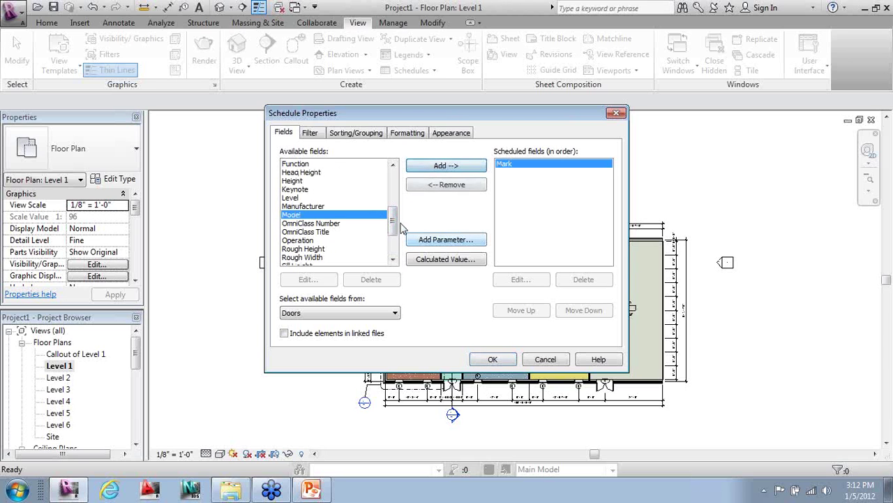
pyautogui.moveTo(396, 229); pyautogui.dragTo(405, 193)
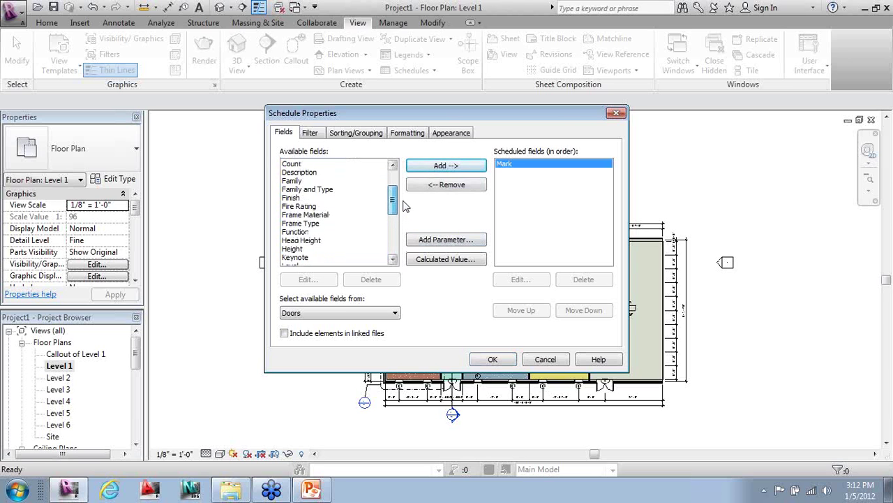
pyautogui.click(328, 190)
pyautogui.click(423, 168)
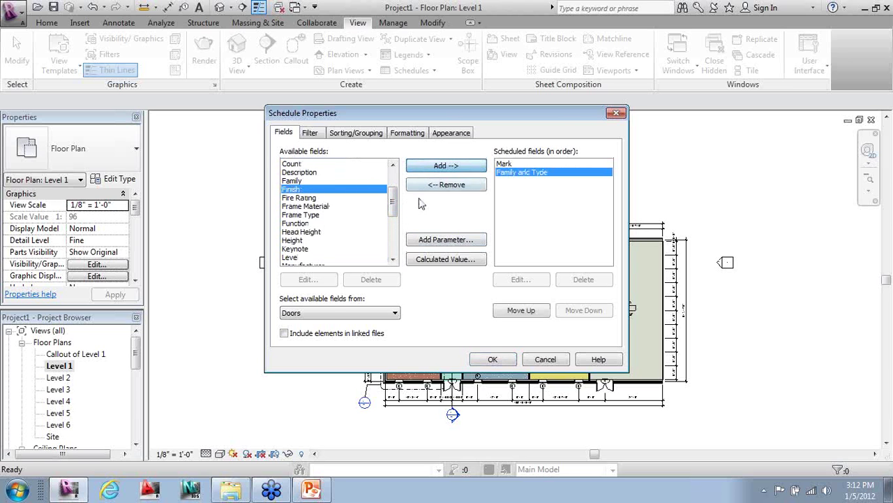
pyautogui.moveTo(399, 208); pyautogui.dragTo(397, 216)
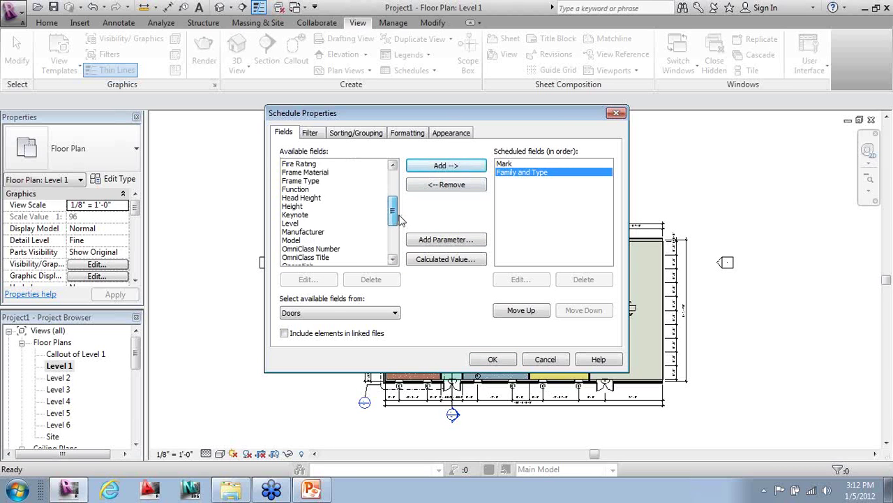
pyautogui.click(307, 207)
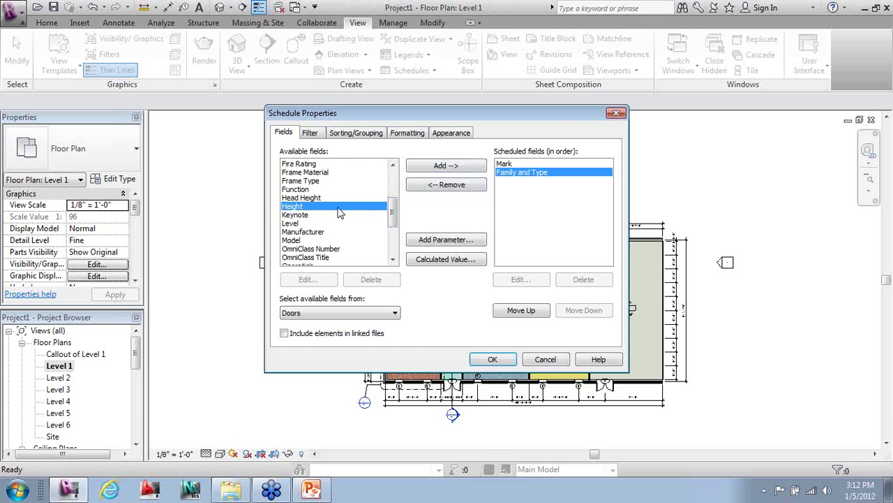
pyautogui.click(431, 167)
# - Replace Family and Type with the Family field and move it above Height
pyautogui.click(509, 172)
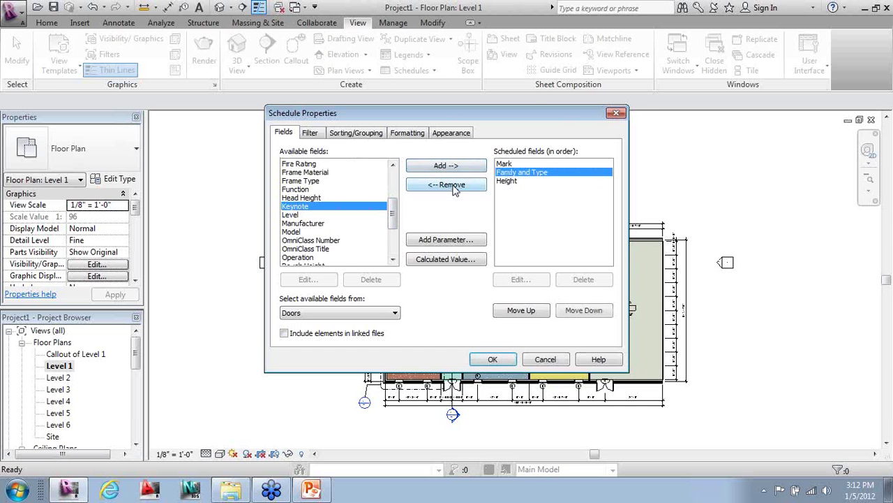
pyautogui.click(450, 185)
pyautogui.click(392, 165)
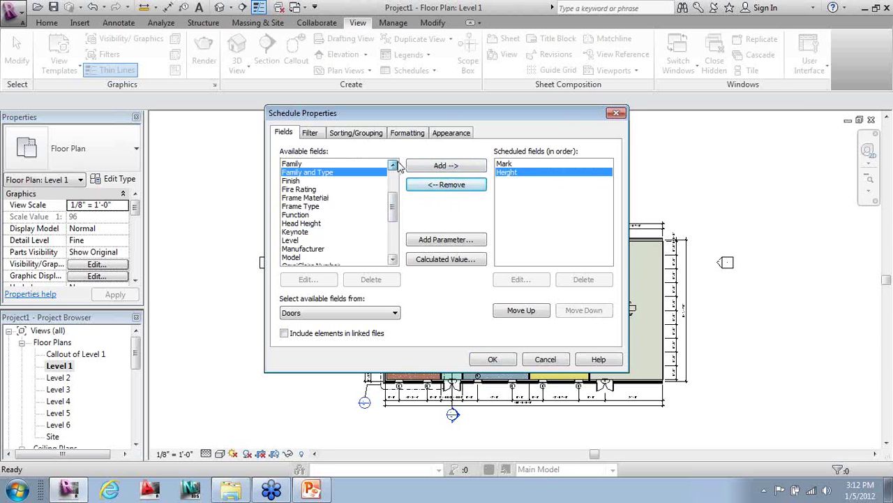
pyautogui.click(330, 165)
pyautogui.click(429, 170)
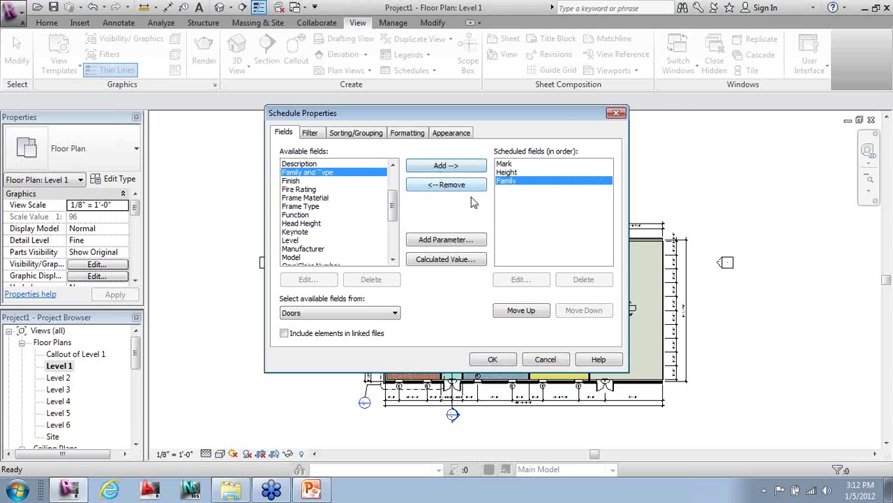
pyautogui.click(546, 312)
pyautogui.click(506, 181)
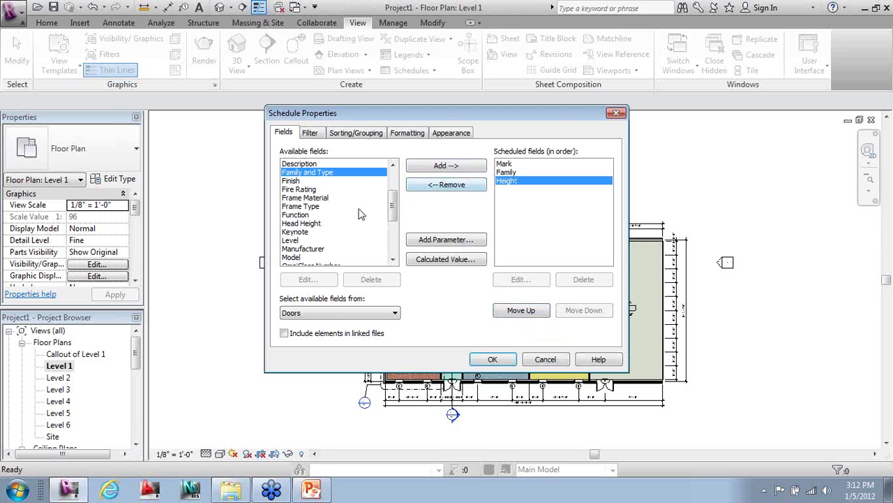
pyautogui.moveTo(396, 217); pyautogui.dragTo(344, 252)
# - Add Width, Cost and Level to the scheduled fields
pyautogui.click(297, 258)
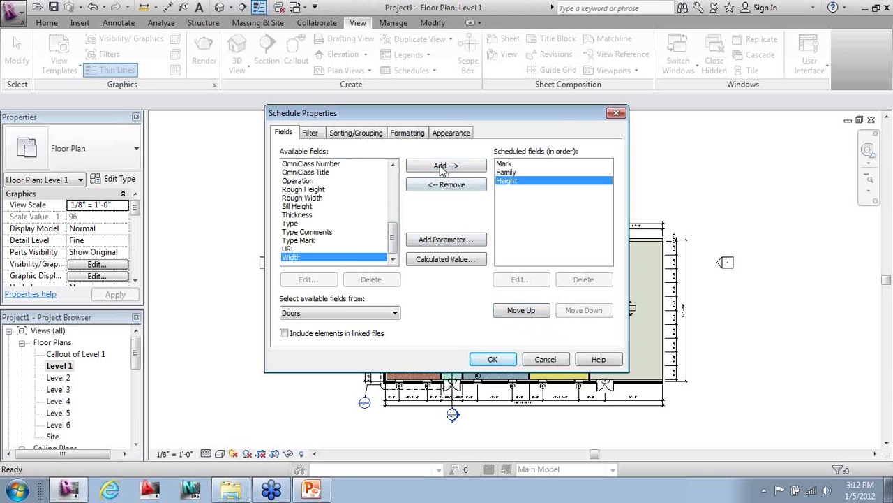
pyautogui.click(444, 167)
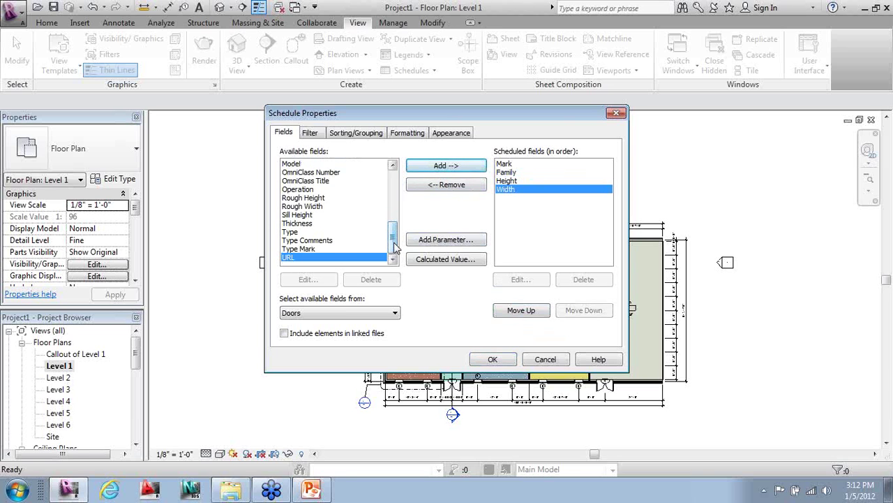
pyautogui.moveTo(396, 230)
pyautogui.mouseDown()
pyautogui.moveTo(393, 196)
pyautogui.moveTo(393, 222)
pyautogui.mouseUp()
pyautogui.click(292, 172)
pyautogui.click(431, 170)
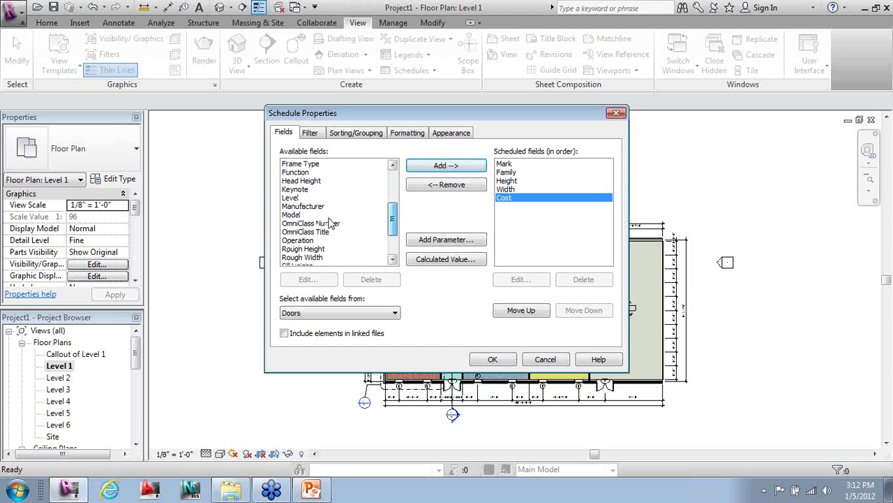
pyautogui.click(294, 197)
pyautogui.click(433, 168)
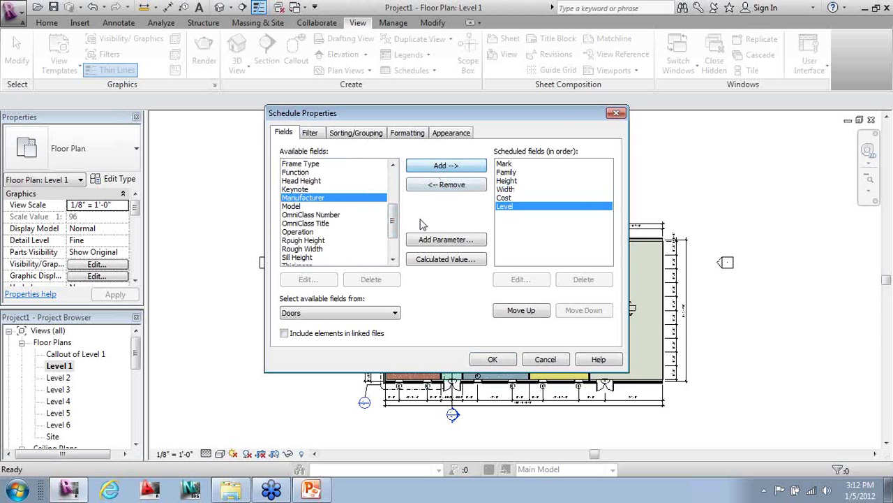
# - Add Rough Height, Rough Width and Finish to the scheduled fields
pyautogui.moveTo(392, 222); pyautogui.dragTo(391, 229)
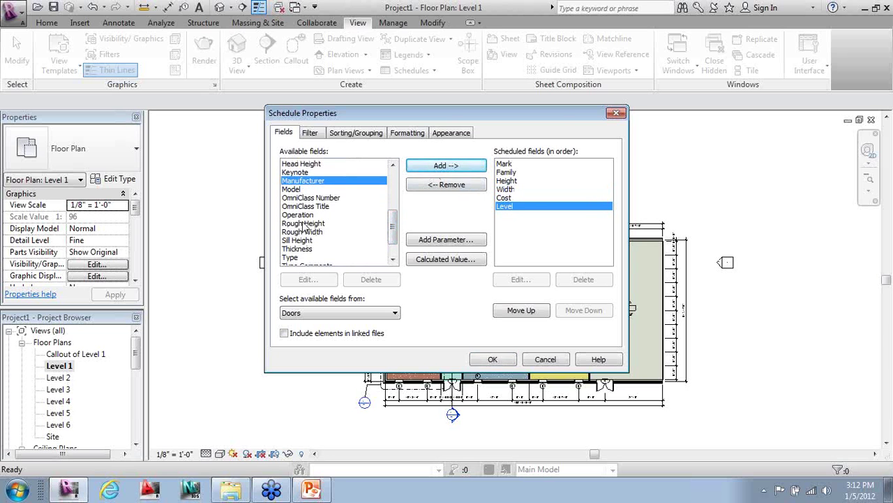
pyautogui.doubleClick(304, 224)
pyautogui.click(314, 233)
pyautogui.doubleClick(302, 223)
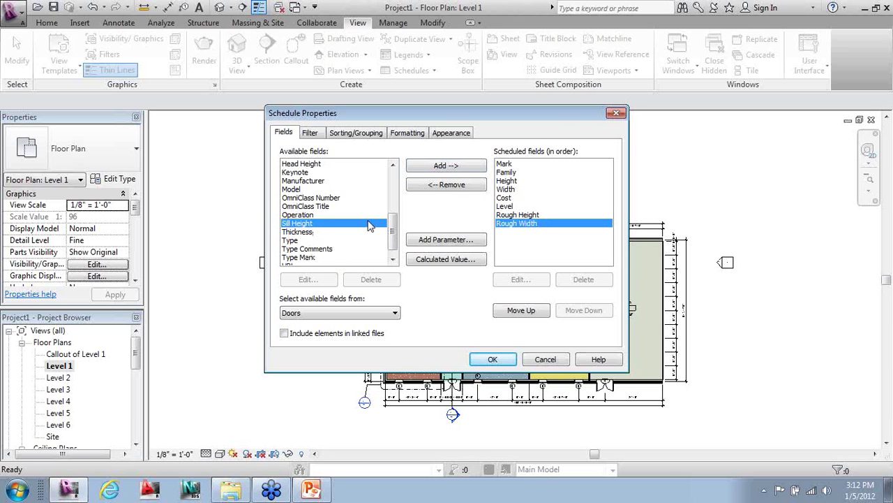
pyautogui.moveTo(393, 234); pyautogui.dragTo(392, 189)
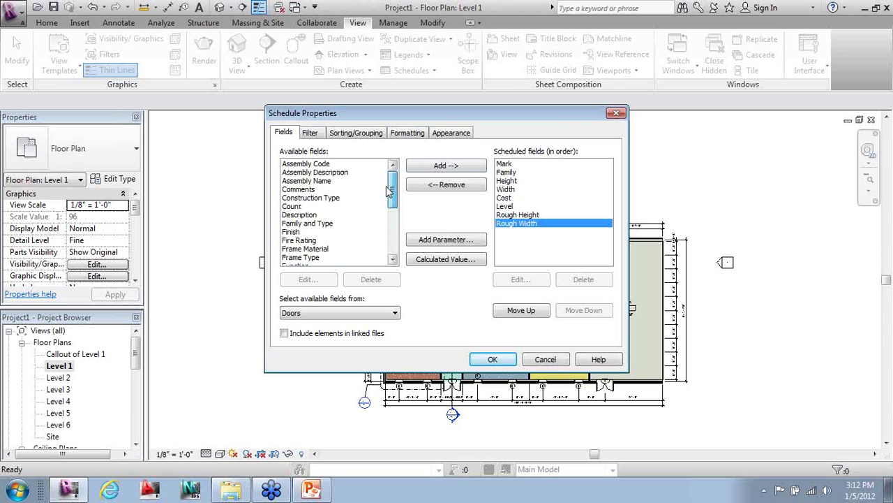
pyautogui.doubleClick(300, 231)
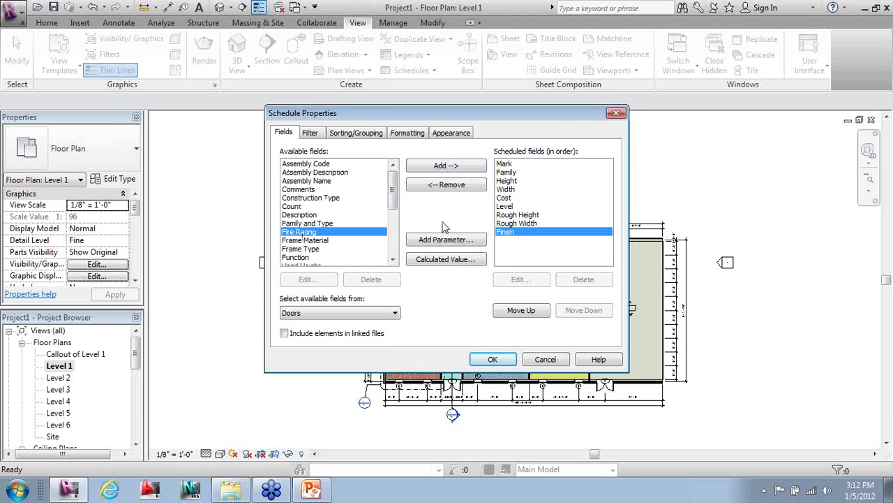
pyautogui.click(445, 240)
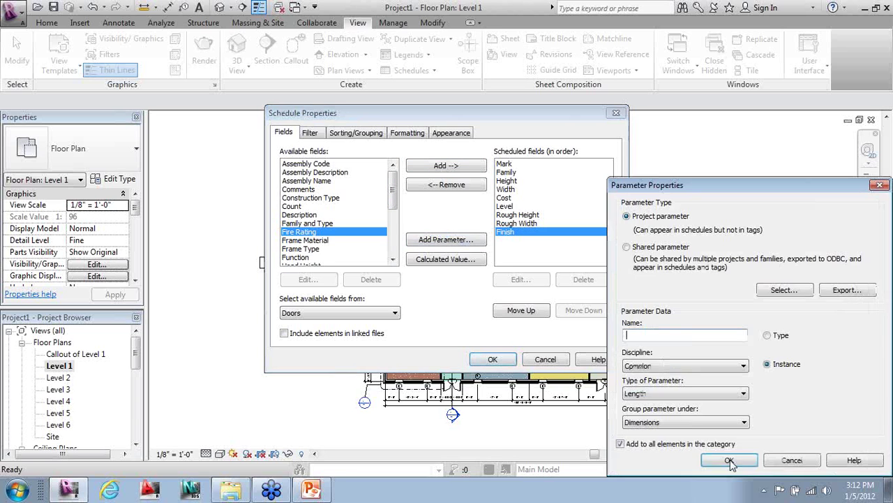
pyautogui.moveTo(763, 196); pyautogui.dragTo(544, 111)
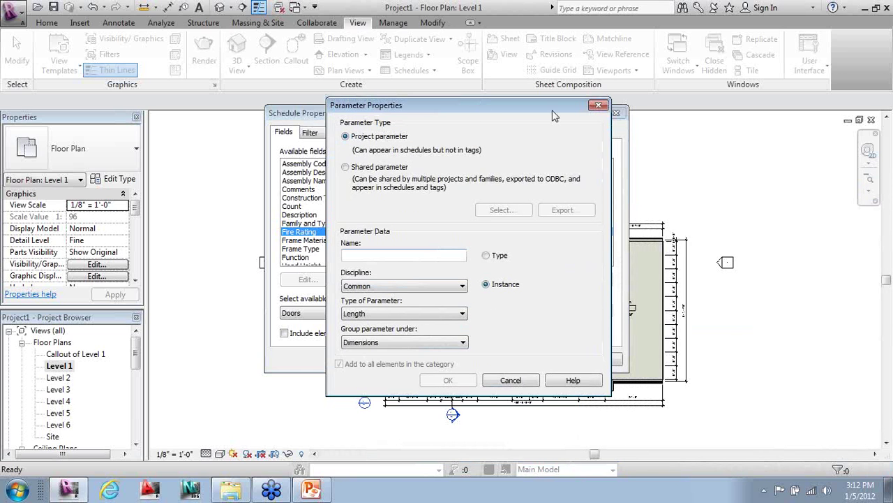
pyautogui.press('Escape')
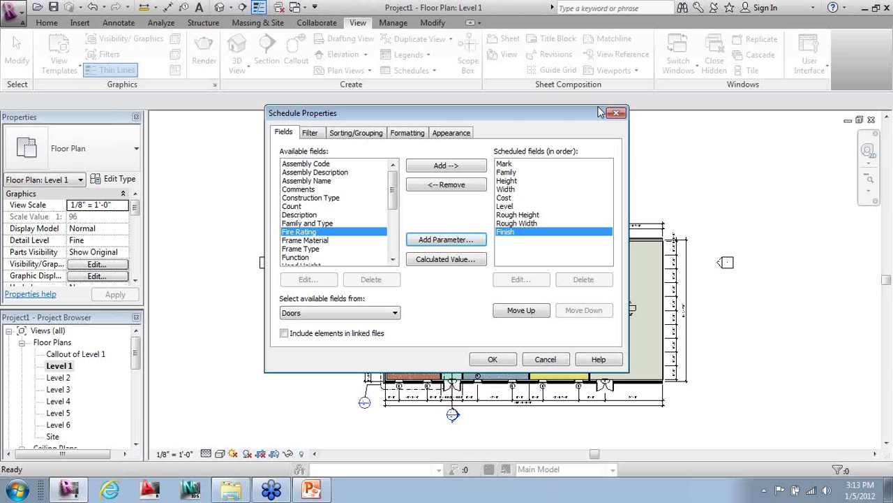
# - Sort the schedule by Level with a header row for each level
pyautogui.click(355, 133)
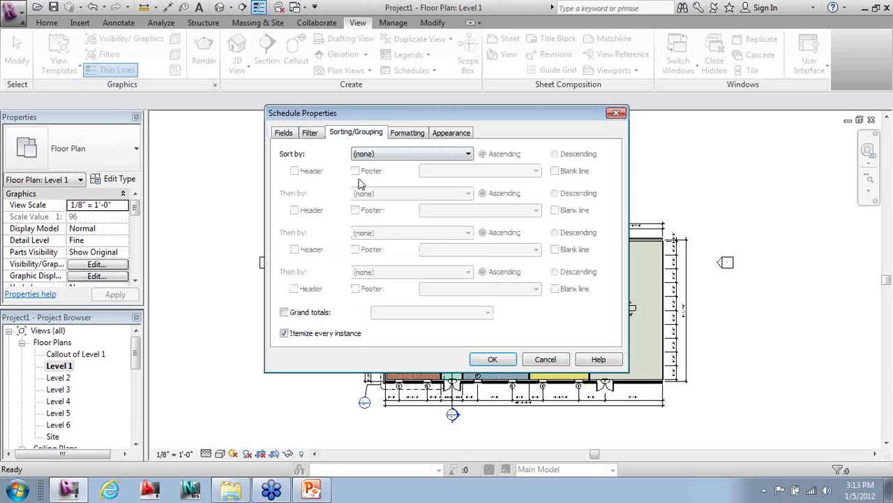
pyautogui.click(395, 158)
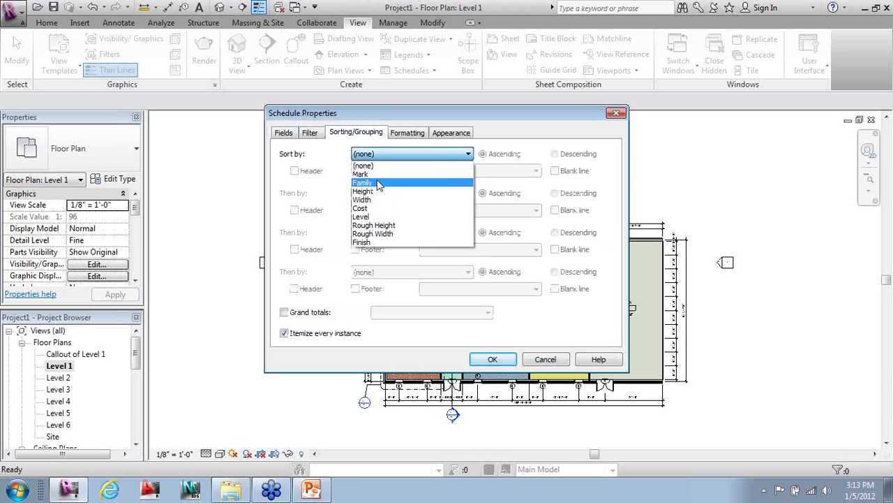
pyautogui.click(370, 217)
pyautogui.click(294, 171)
# - Mark the Level field as hidden and confirm the schedule properties
pyautogui.click(440, 133)
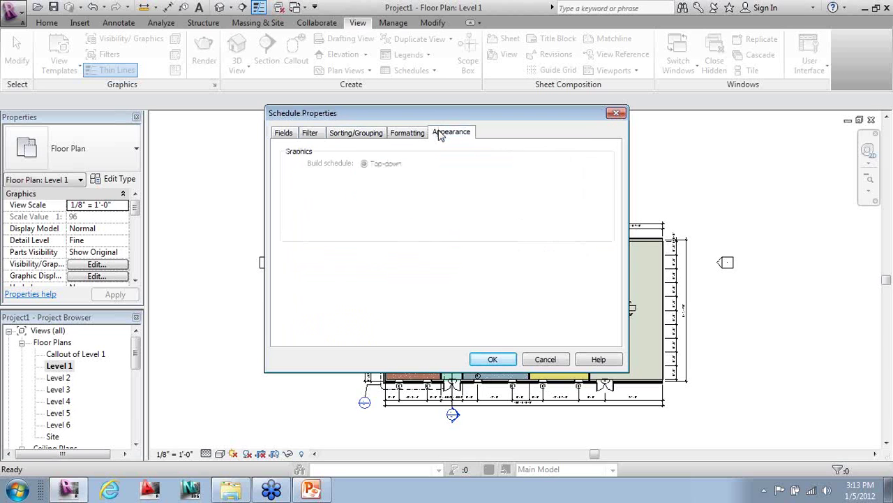
pyautogui.click(408, 132)
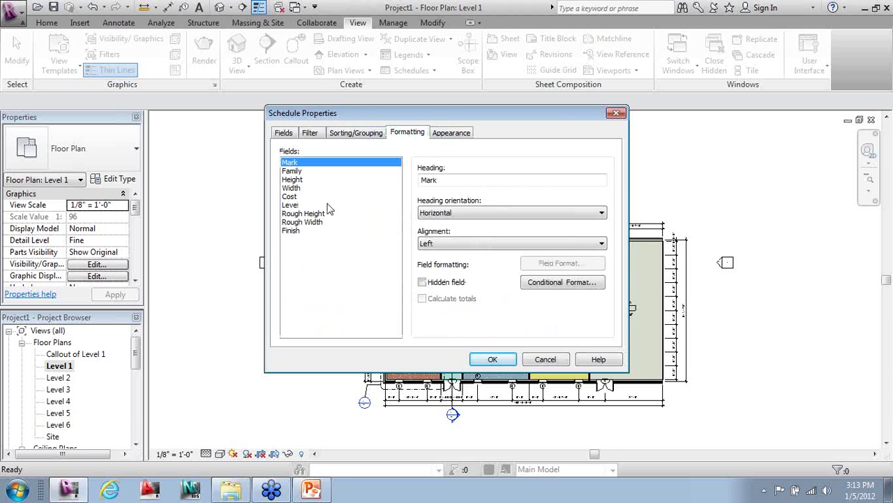
pyautogui.click(304, 205)
pyautogui.click(422, 282)
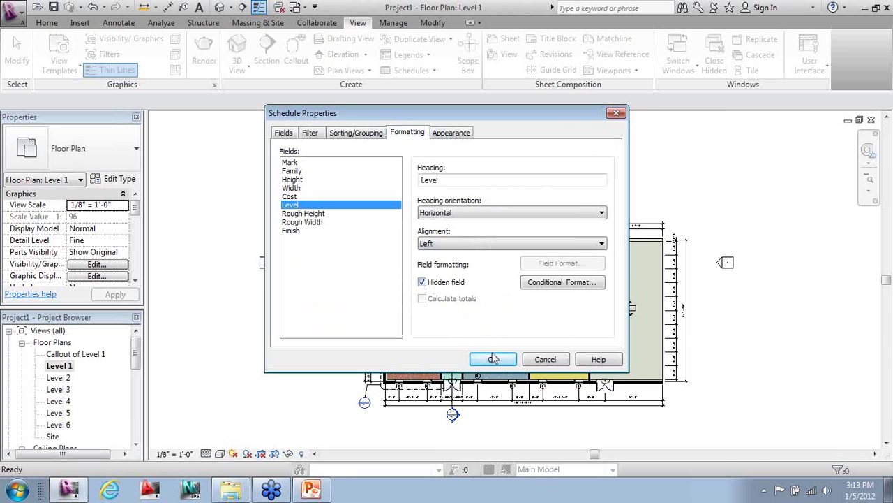
pyautogui.click(494, 359)
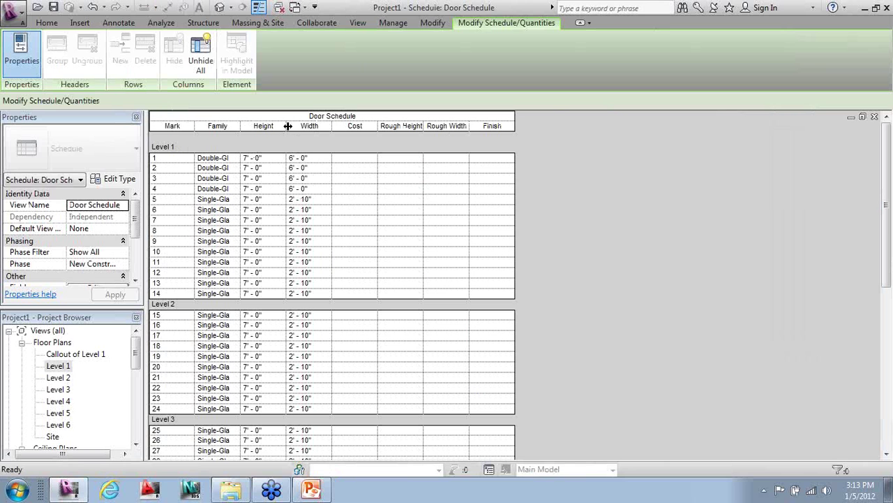
# - Widen the Family column so names like Double-Glass 1 show in full
pyautogui.moveTo(240, 124); pyautogui.dragTo(297, 117)
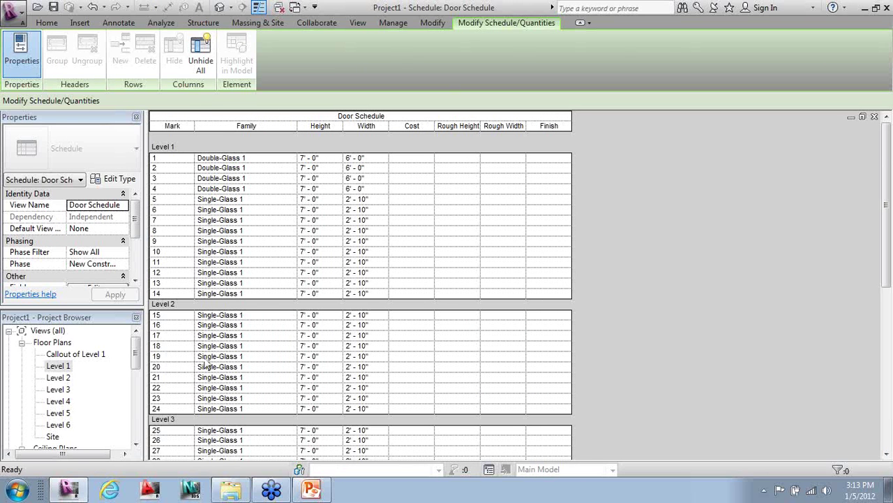
pyautogui.scroll(-2, 195, 352)
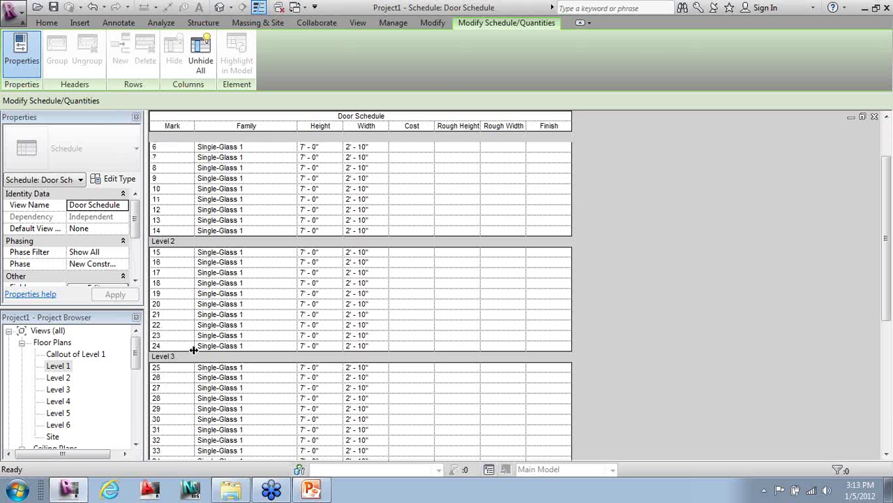
pyautogui.scroll(-7, 194, 349)
pyautogui.scroll(9, 190, 344)
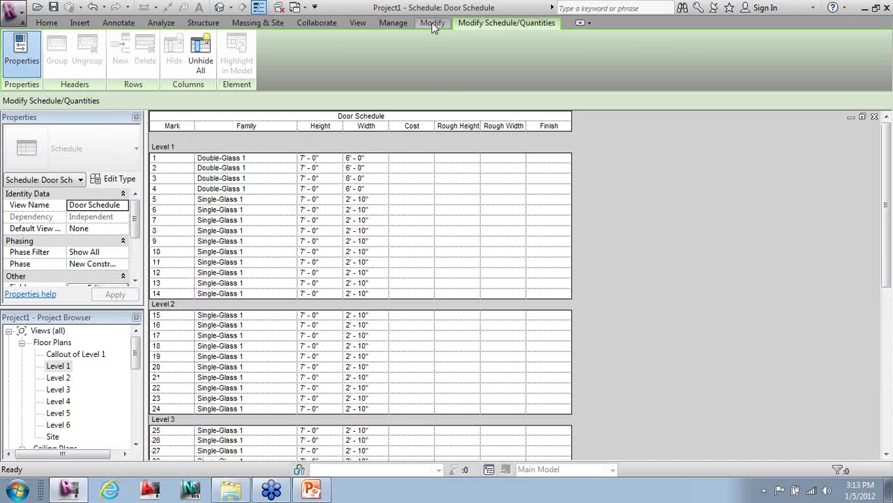
# - Close hidden views, open the Level 1 plan and tile it beside the schedule with WT
pyautogui.click(356, 23)
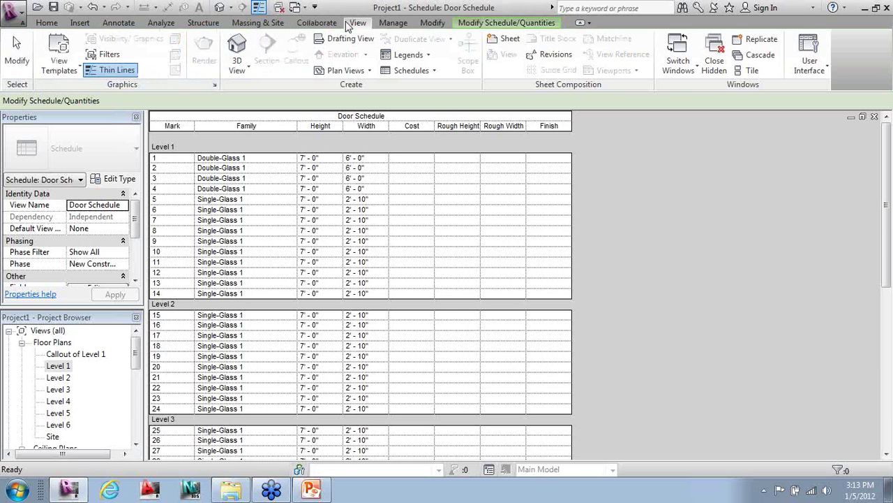
pyautogui.click(714, 61)
pyautogui.click(69, 369)
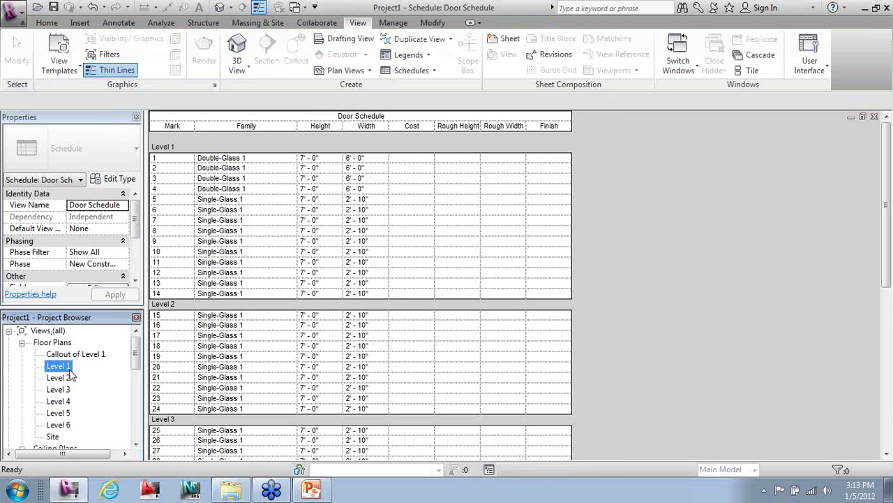
pyautogui.doubleClick(70, 368)
pyautogui.press('w')
pyautogui.press('t')
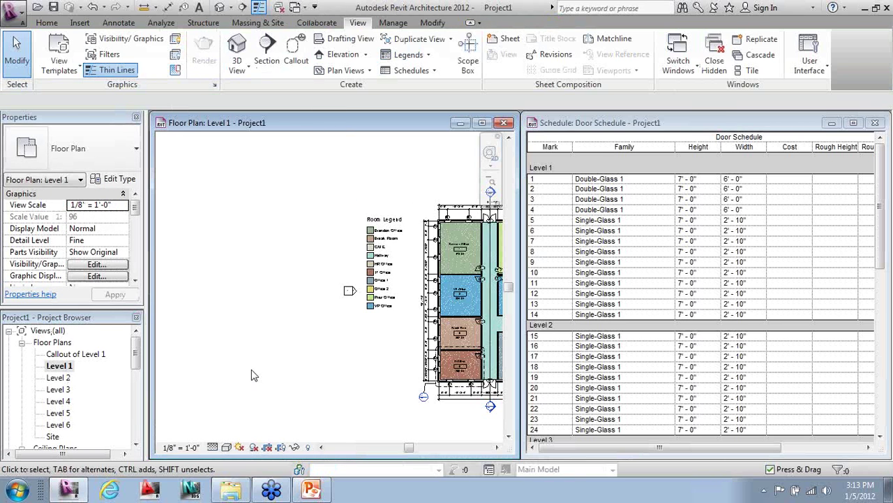
# - Zoom the plan onto door 1 and select its Family cell in the schedule
pyautogui.moveTo(235, 366); pyautogui.dragTo(70, 395, button='middle')
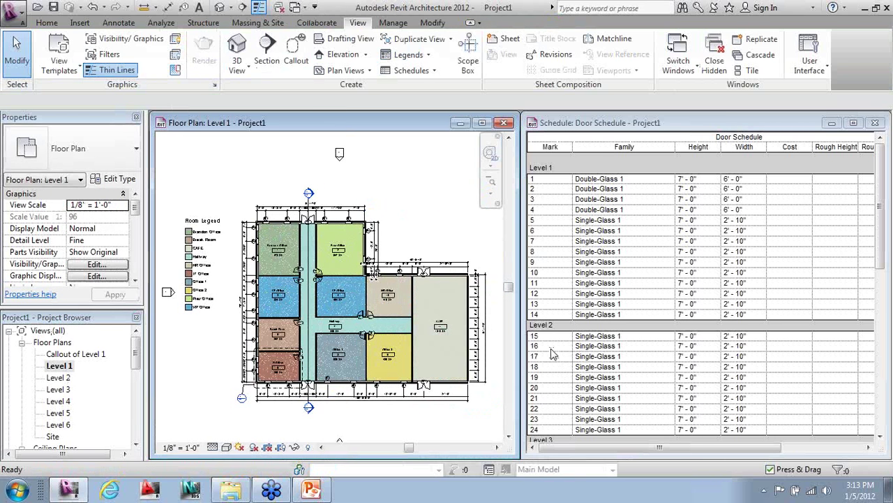
pyautogui.scroll(6, 319, 212)
pyautogui.moveTo(319, 212); pyautogui.dragTo(355, 327, button='middle')
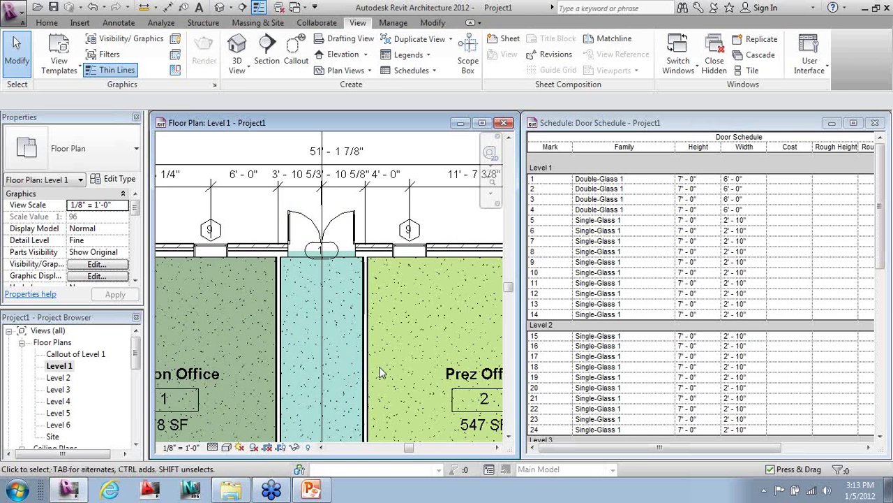
pyautogui.click(638, 179)
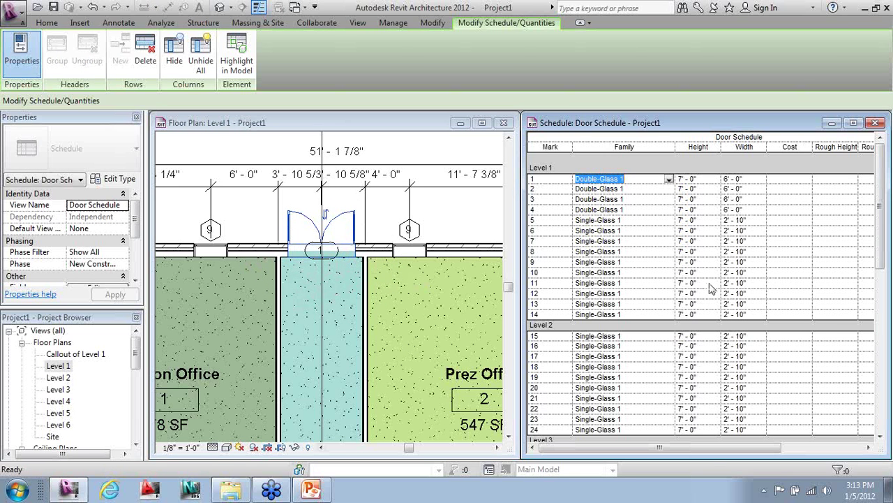
# - Change door 1's family to Single-Glass 1 in the schedule
pyautogui.click(668, 180)
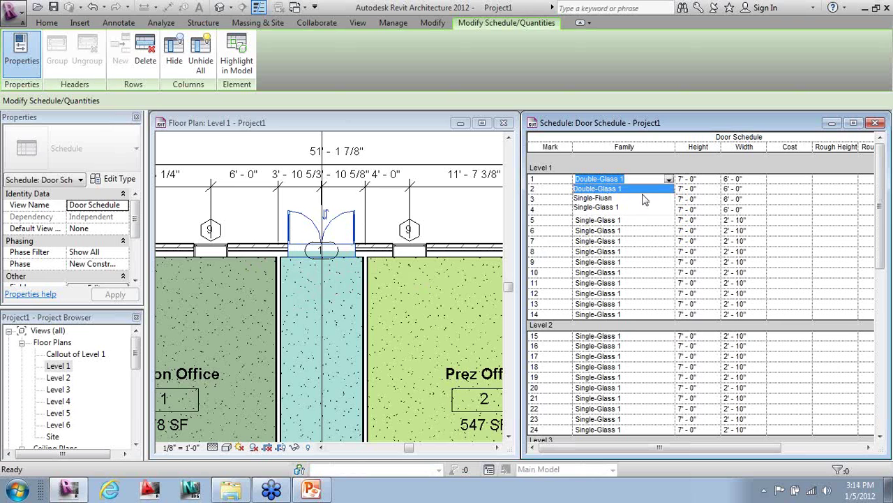
pyautogui.click(601, 215)
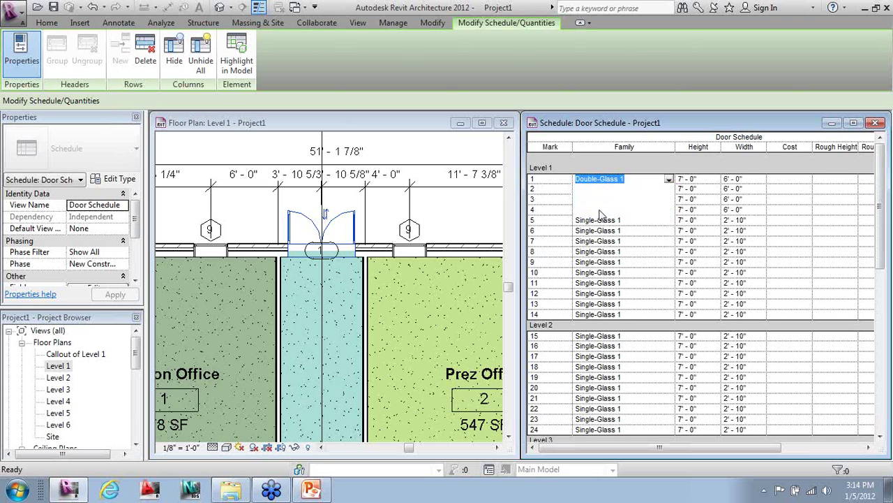
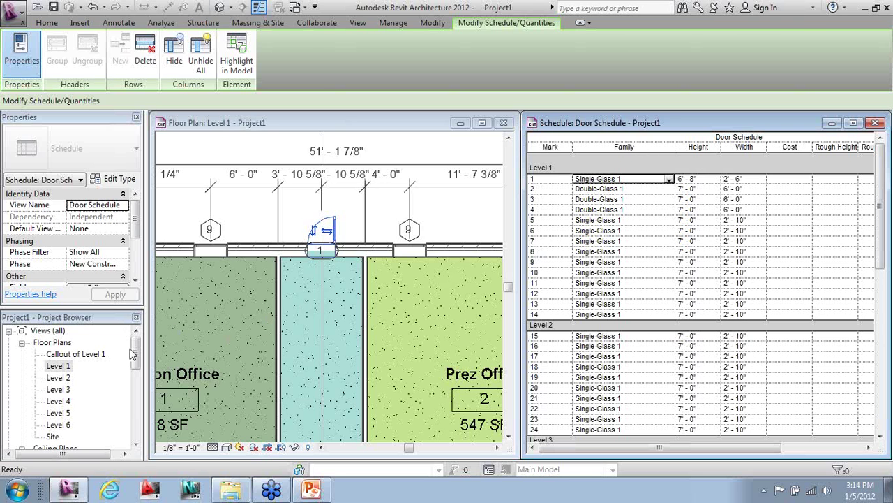
# - Create a new sheet A101 using the E1 30x42 Horizontal title block
pyautogui.click(113, 436)
pyautogui.scroll(-5, 114, 436)
pyautogui.click(47, 401)
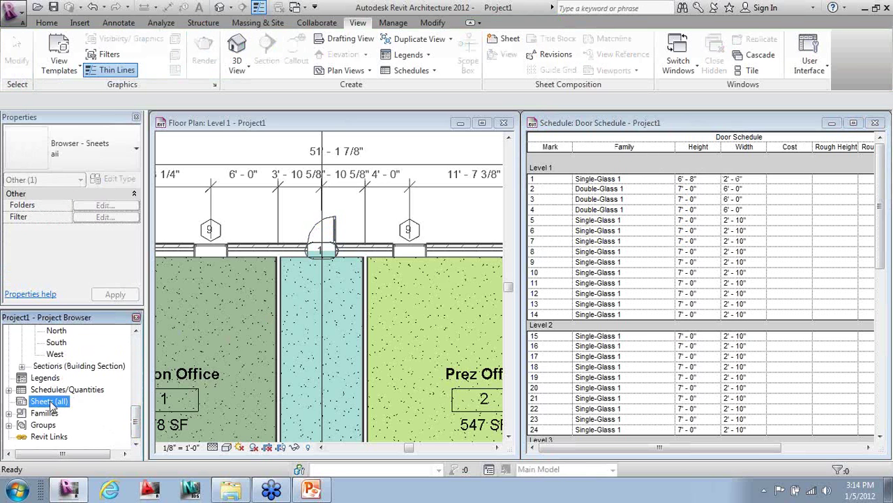
pyautogui.rightClick(49, 401)
pyautogui.click(80, 410)
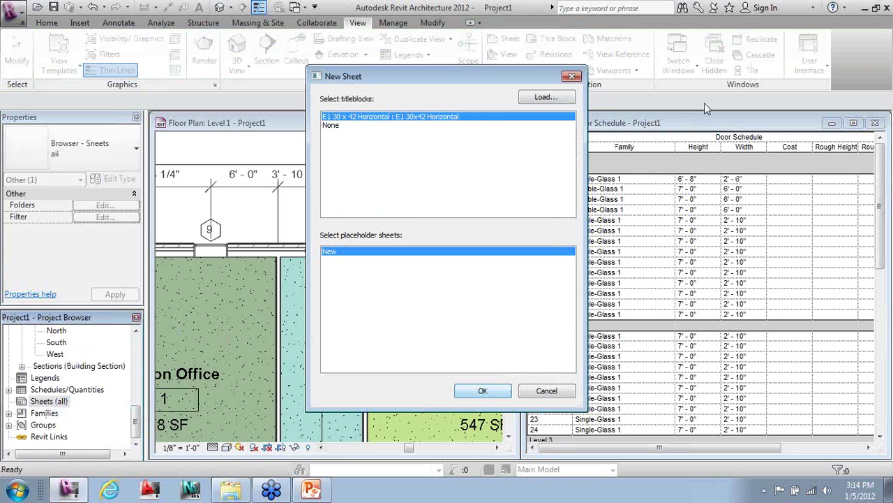
pyautogui.click(478, 393)
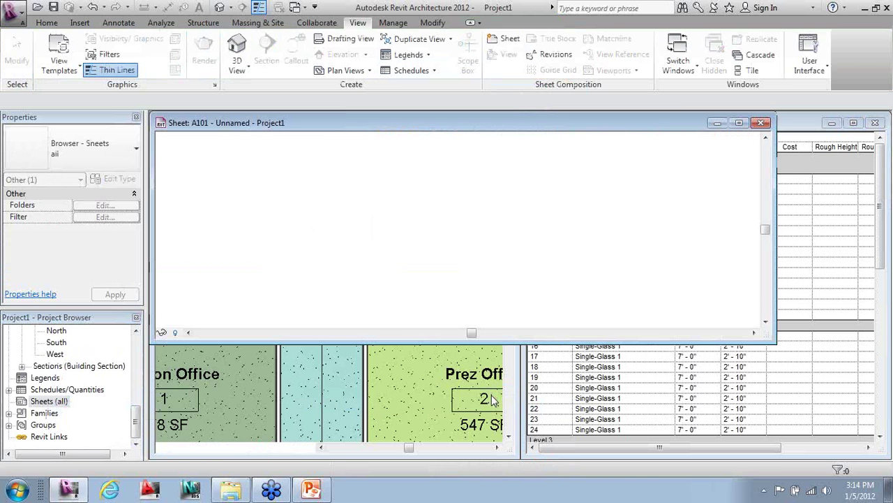
# - Maximize the sheet window and bring the title block's lower right into view
pyautogui.click(740, 123)
pyautogui.scroll(3, 309, 113)
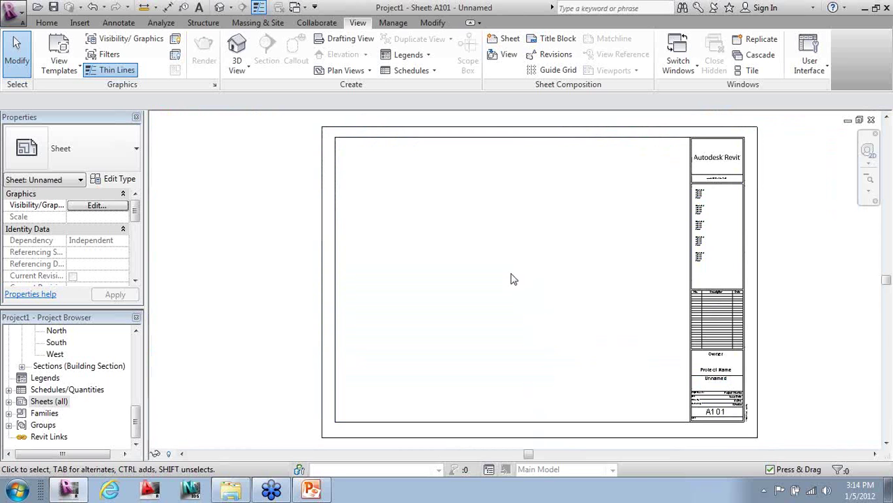
pyautogui.scroll(4, 688, 438)
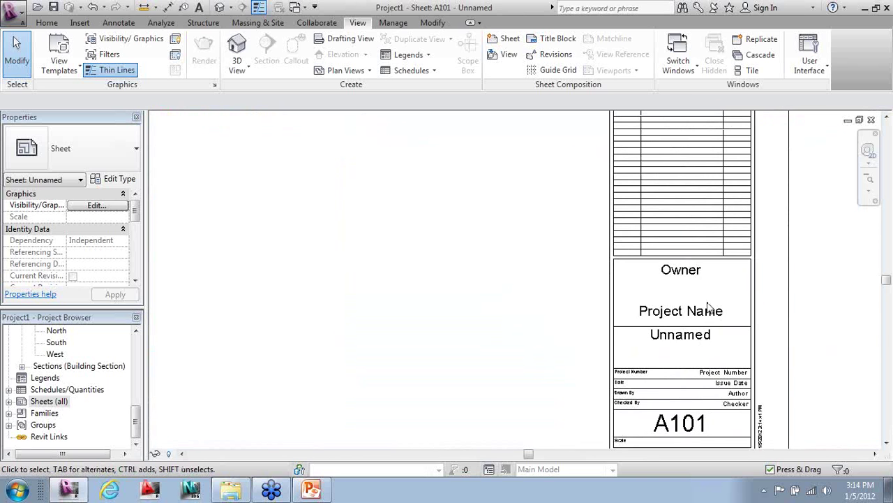
pyautogui.moveTo(642, 391); pyautogui.dragTo(575, 377, button='middle')
pyautogui.scroll(1, 638, 409)
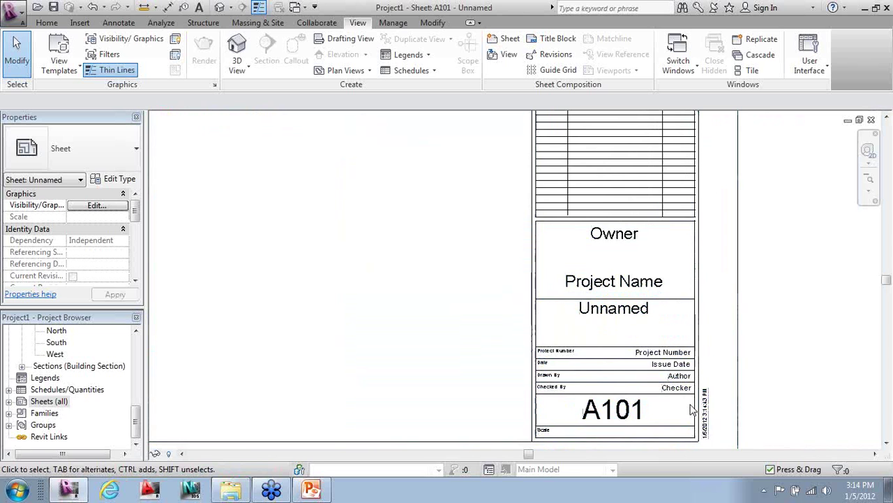
pyautogui.click(394, 23)
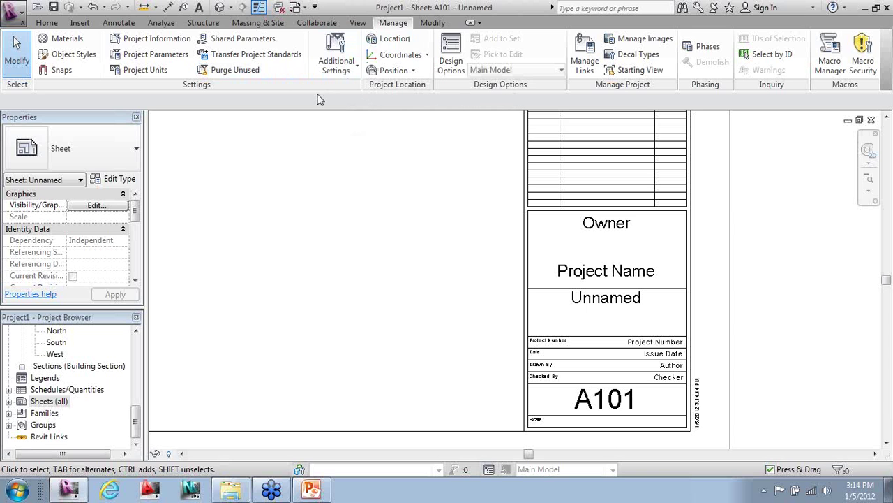
# - In Project Information, enter client name Sterling Systems and the project status
pyautogui.click(155, 38)
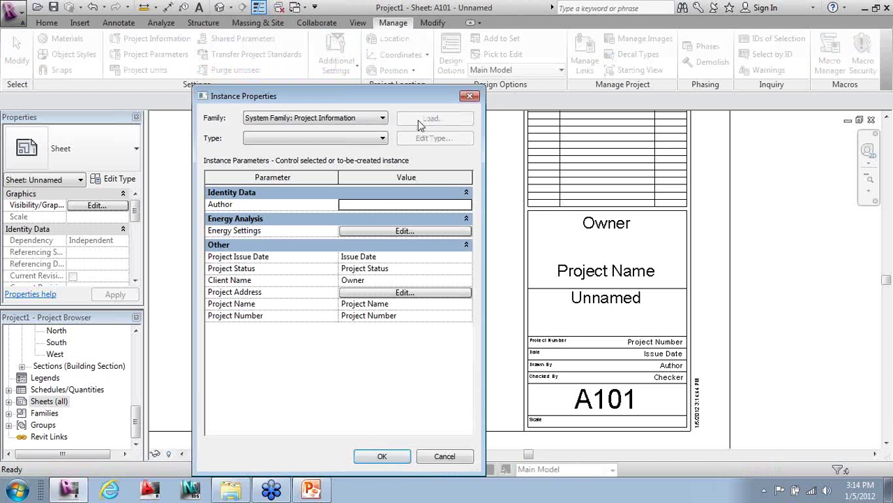
pyautogui.moveTo(407, 98); pyautogui.dragTo(402, 74)
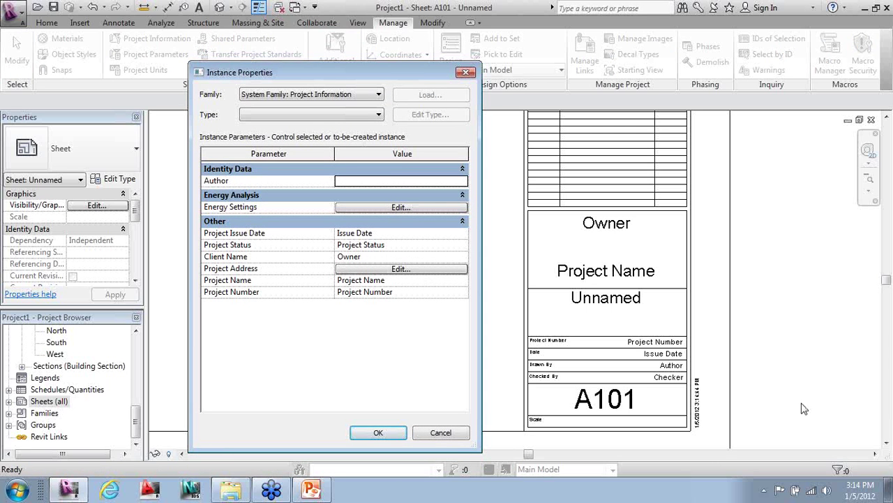
pyautogui.click(394, 257)
pyautogui.write('Sterling Systems')
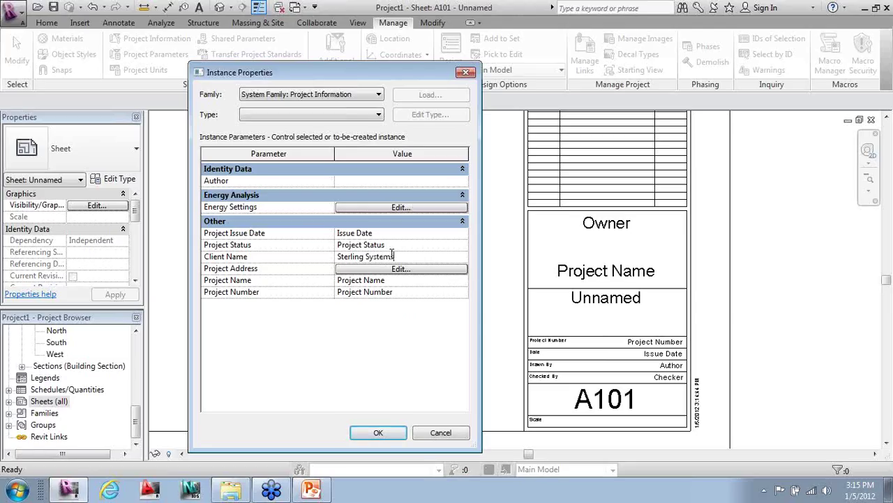
pyautogui.click(390, 245)
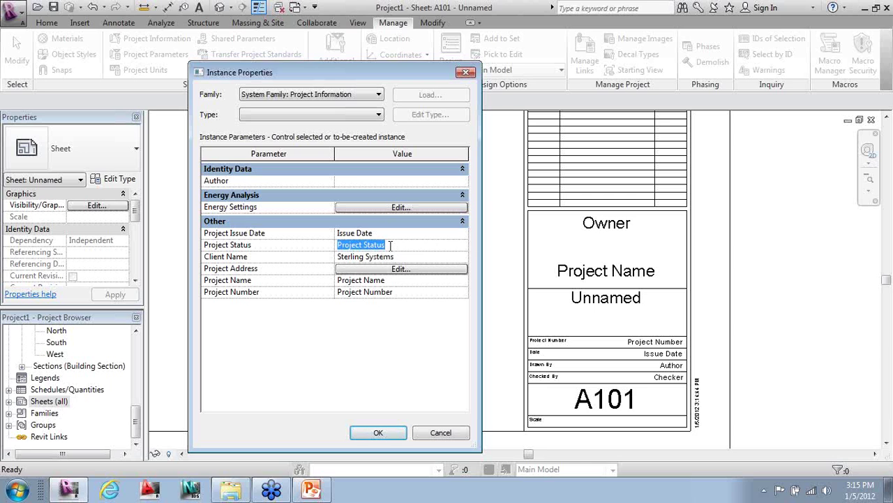
pyautogui.write('SD')
# - Set issue date 1.5.11, project name Office and project number 01100, then confirm
pyautogui.click(459, 233)
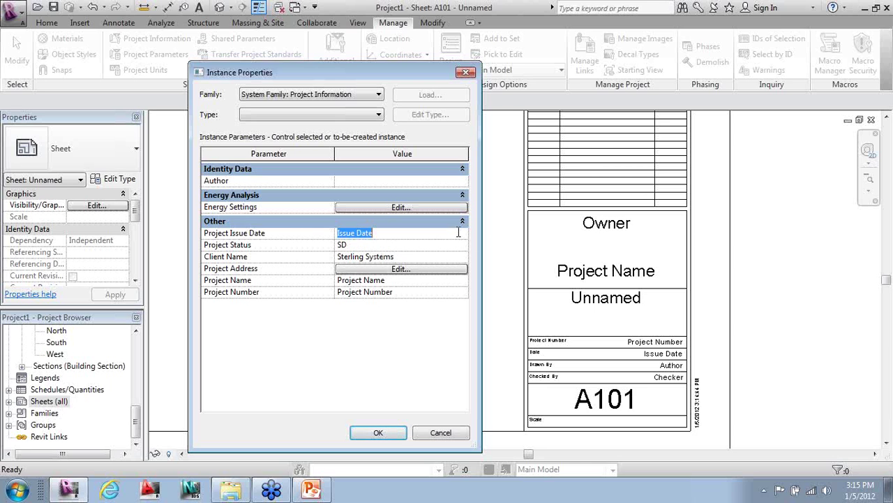
pyautogui.write('1.5.11')
pyautogui.click(411, 281)
pyautogui.write('Office')
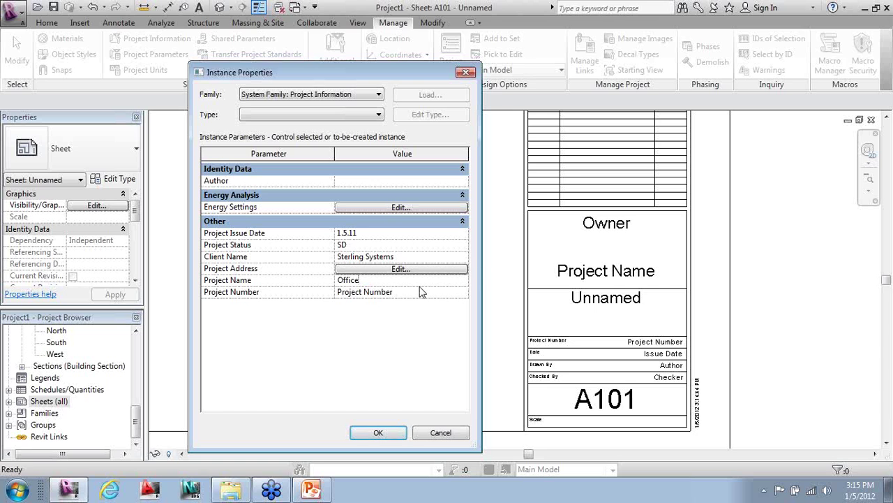
pyautogui.click(421, 291)
pyautogui.write('01100')
pyautogui.click(387, 432)
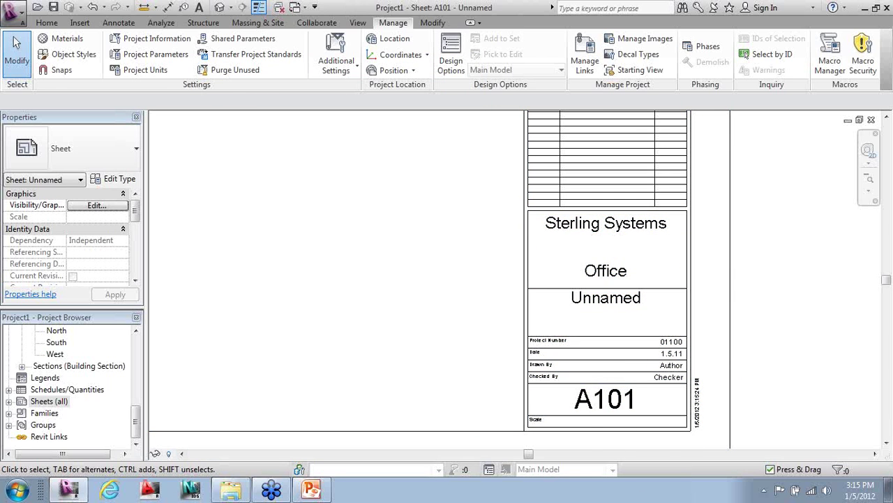
# - Replace the Unnamed sheet label in the title block with the project's street address
pyautogui.doubleClick(623, 298)
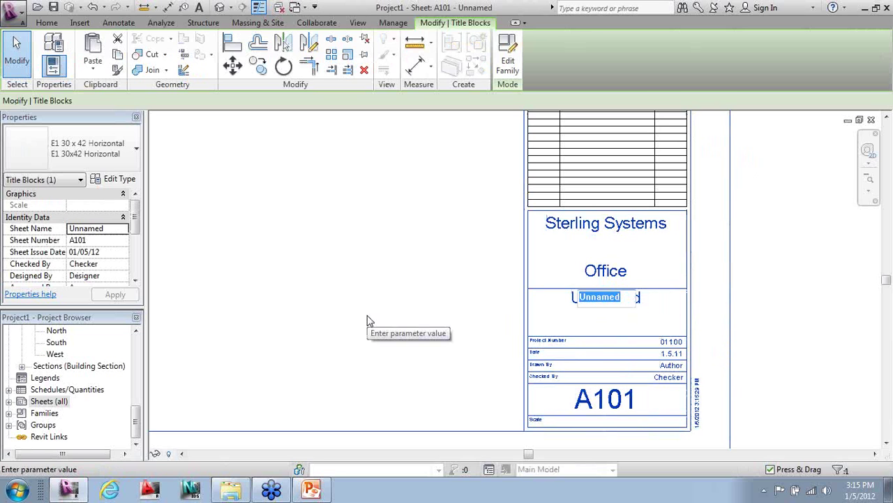
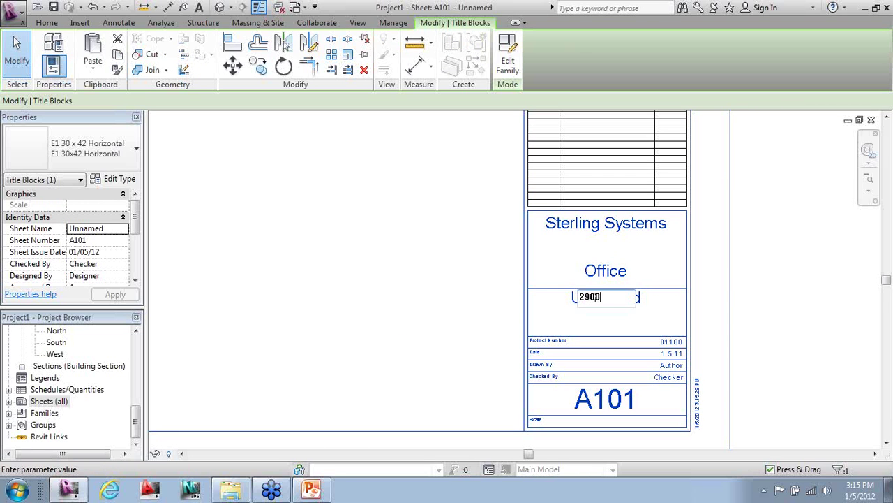
pyautogui.click(370, 321)
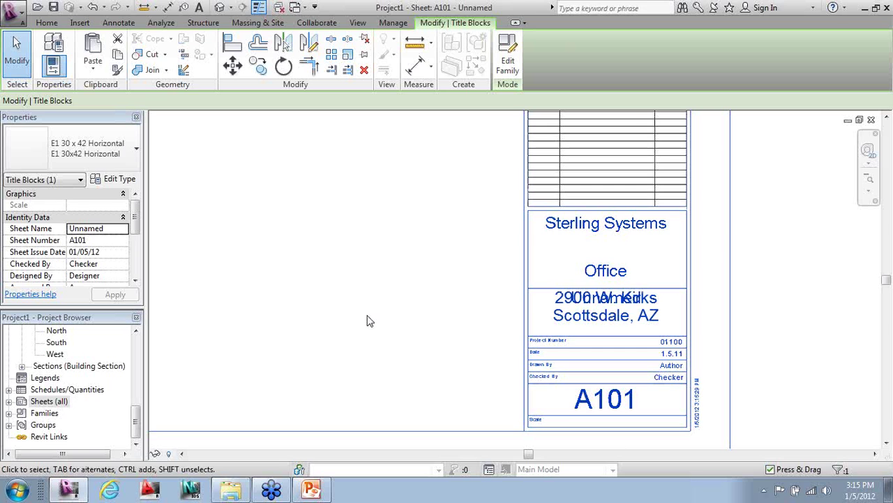
pyautogui.scroll(-3, 857, 370)
pyautogui.scroll(-4, 495, 393)
pyautogui.moveTo(470, 349); pyautogui.dragTo(497, 349, button='middle')
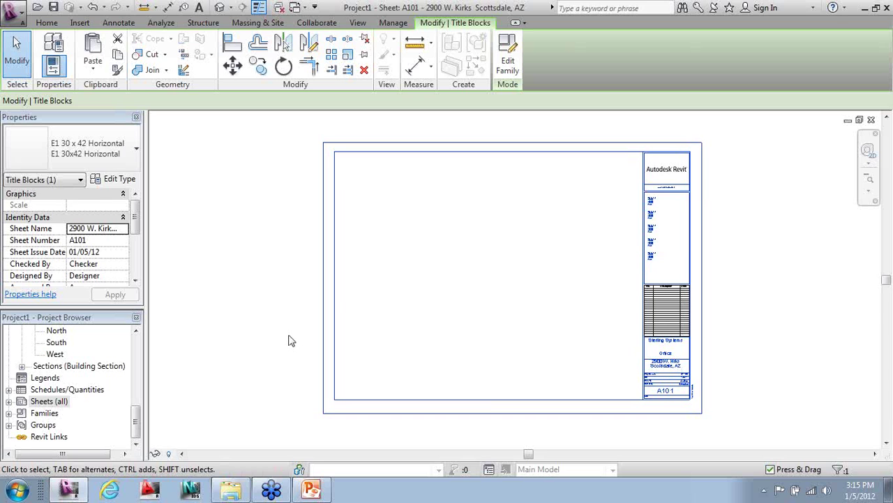
pyautogui.scroll(1, 591, 321)
pyautogui.moveTo(588, 276); pyautogui.dragTo(591, 280, button='middle')
pyautogui.moveTo(136, 419); pyautogui.dragTo(140, 342)
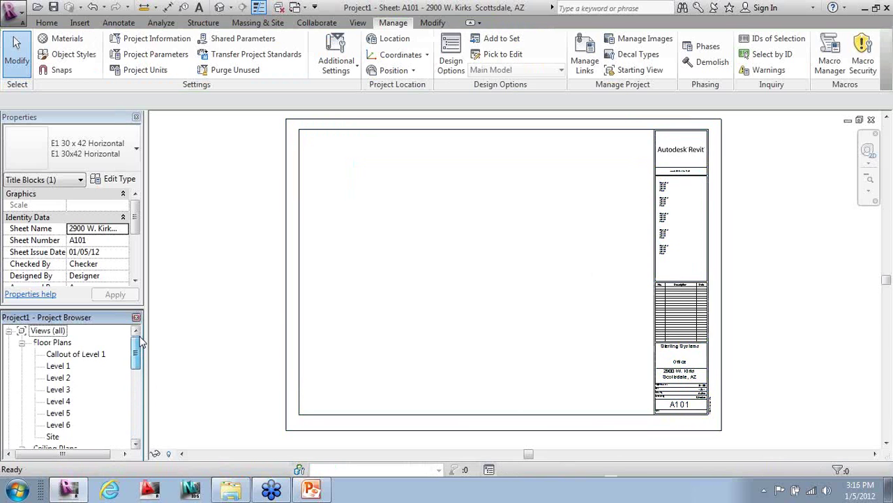
# - Place the Level 1 floor plan on the sheet's upper left
pyautogui.click(50, 366)
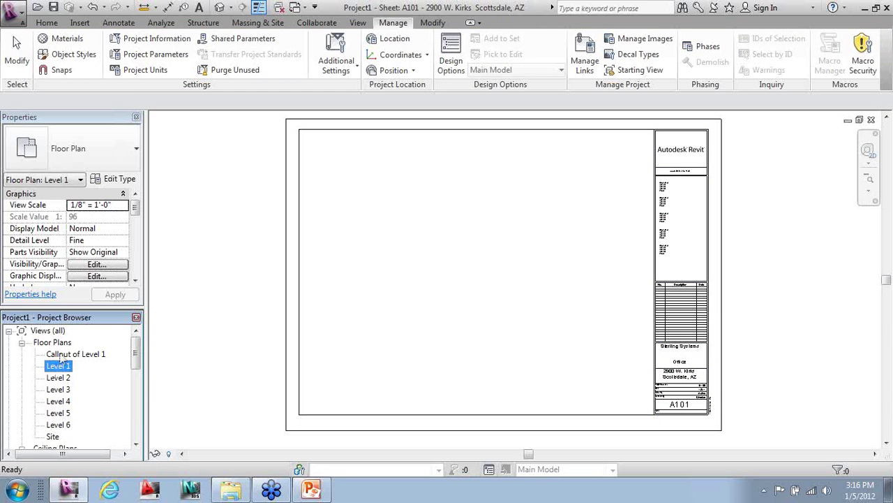
pyautogui.moveTo(250, 279); pyautogui.dragTo(377, 240)
pyautogui.click(419, 241)
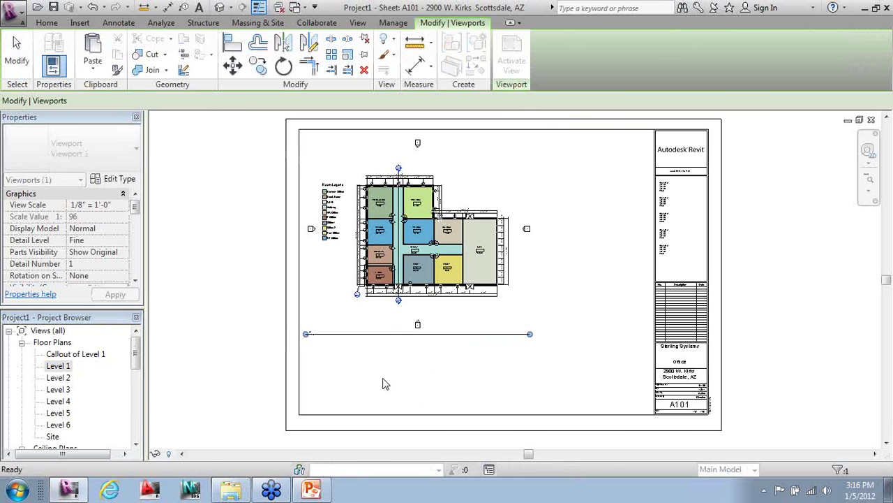
pyautogui.click(380, 379)
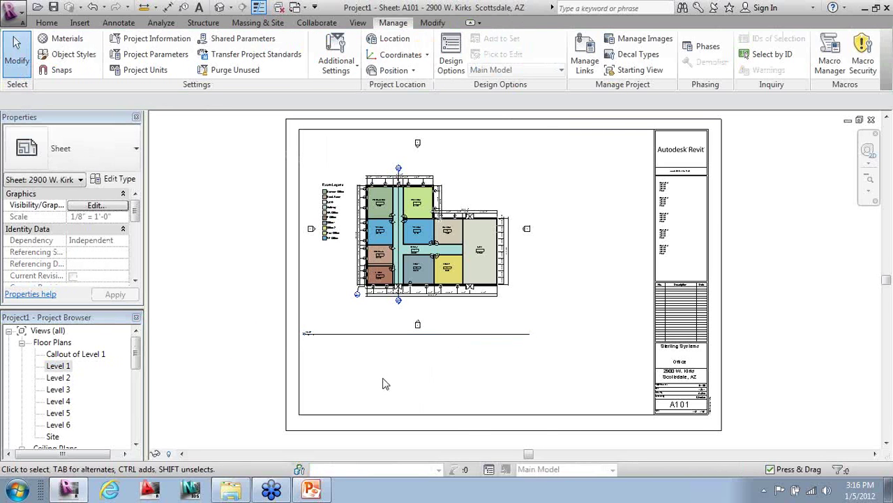
# - Activate the Level 1 view and pull all four crop region edges in tight around the plan
pyautogui.click(380, 340)
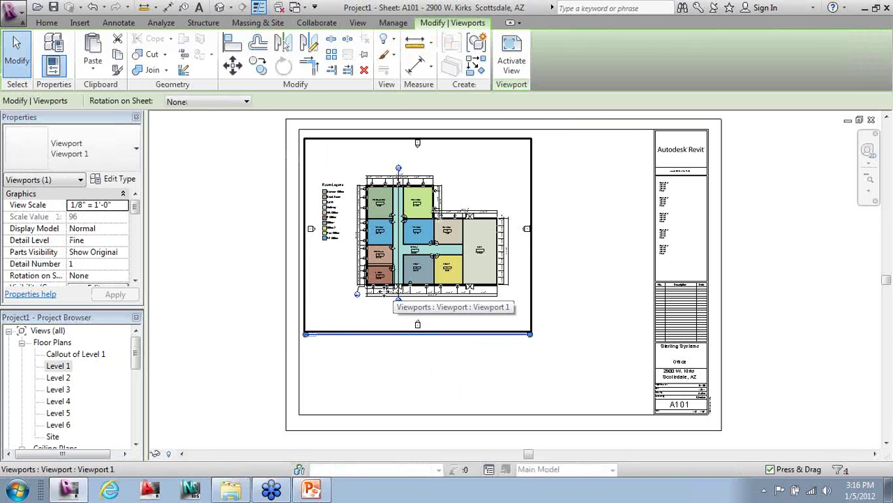
pyautogui.rightClick(388, 306)
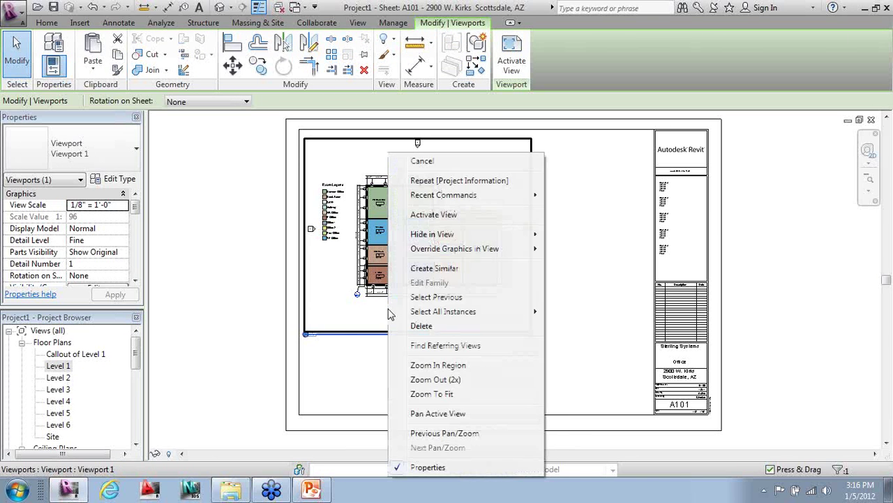
pyautogui.click(419, 215)
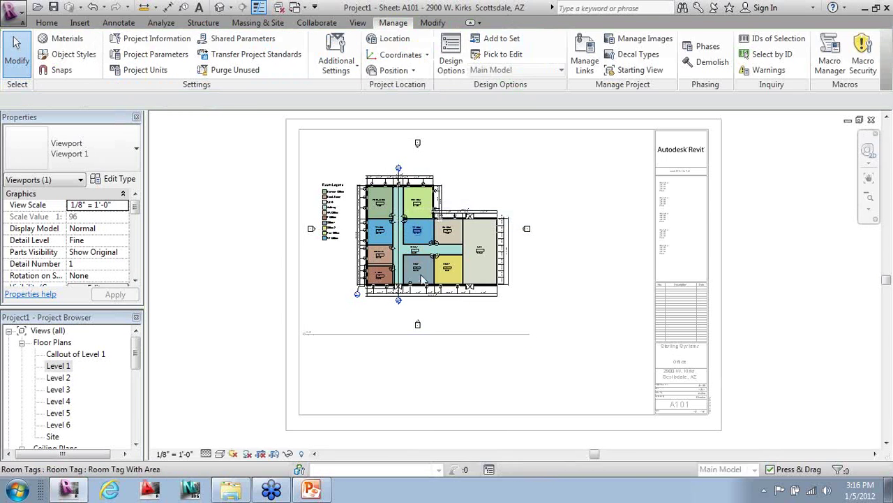
pyautogui.click(275, 455)
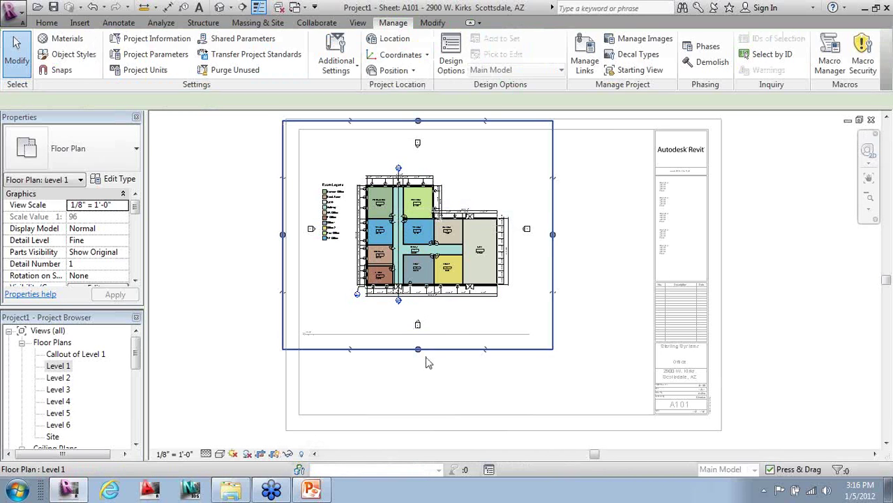
pyautogui.click(438, 349)
pyautogui.moveTo(418, 348); pyautogui.dragTo(418, 311)
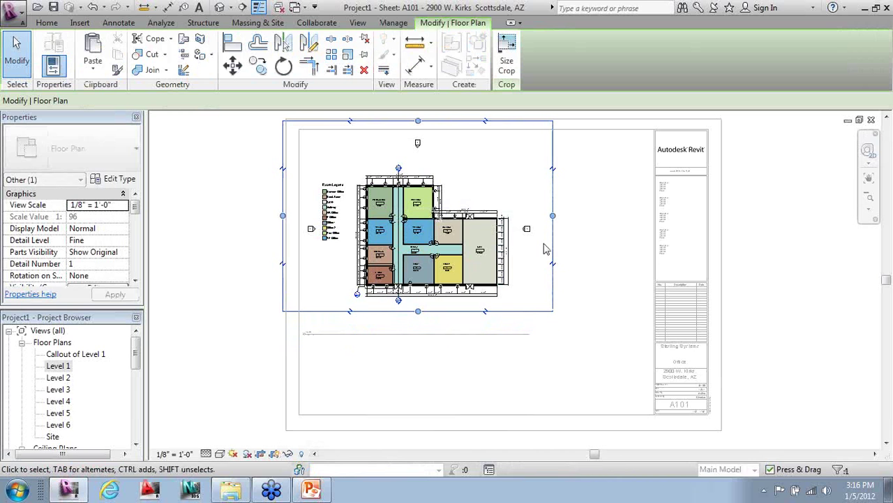
pyautogui.moveTo(553, 215); pyautogui.dragTo(516, 215)
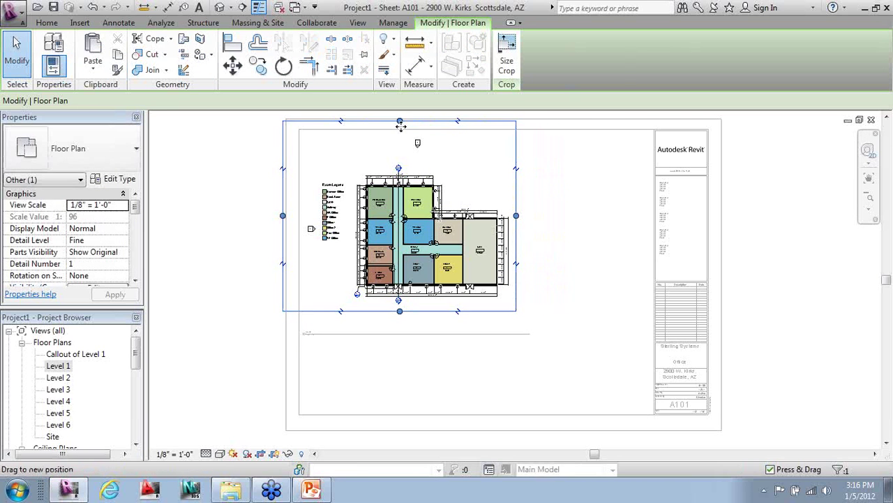
pyautogui.moveTo(400, 124); pyautogui.dragTo(400, 162)
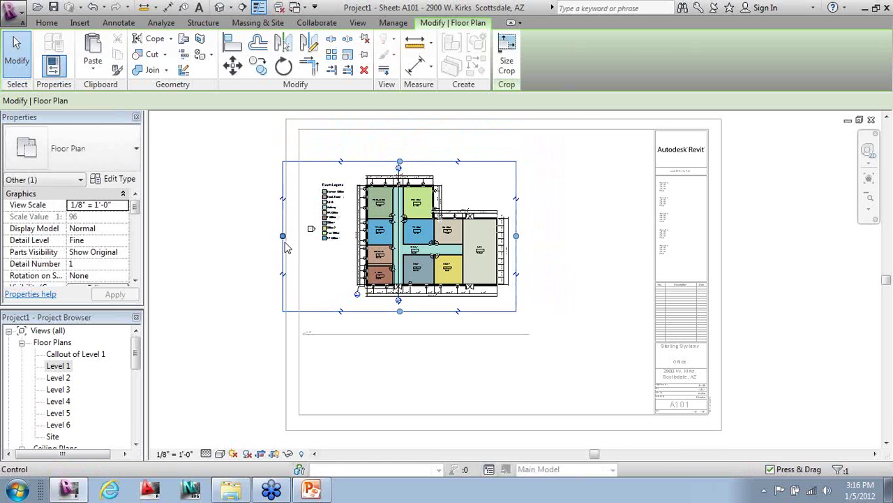
pyautogui.moveTo(296, 237); pyautogui.dragTo(319, 257)
pyautogui.click(387, 354)
# - Deactivate the view and move the plan viewport and its title line up-left
pyautogui.click(422, 291)
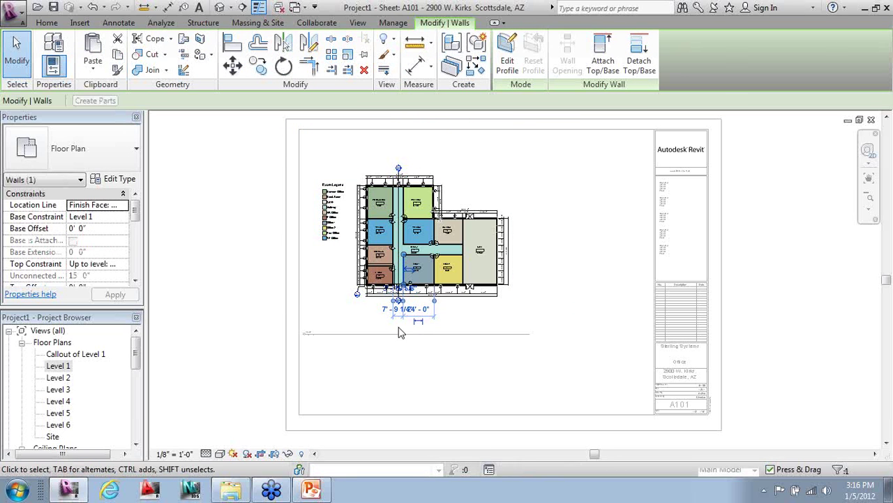
pyautogui.rightClick(377, 292)
pyautogui.click(412, 175)
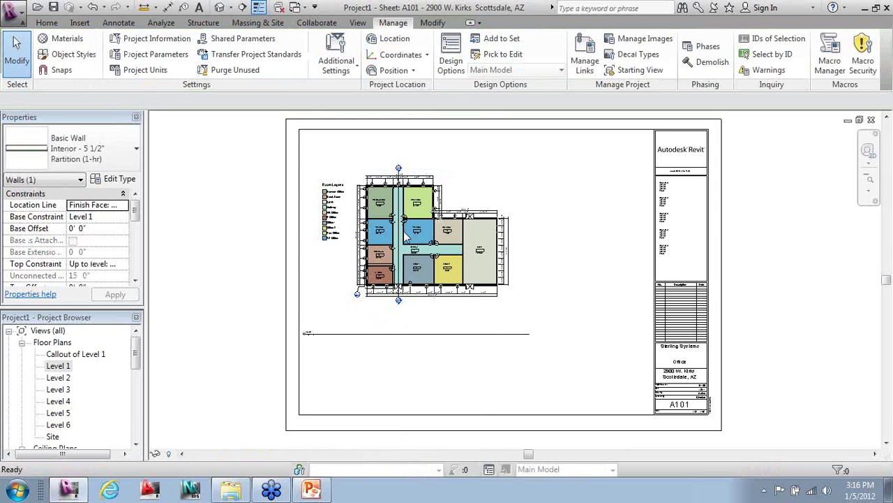
pyautogui.click(426, 260)
pyautogui.moveTo(422, 237); pyautogui.dragTo(407, 211)
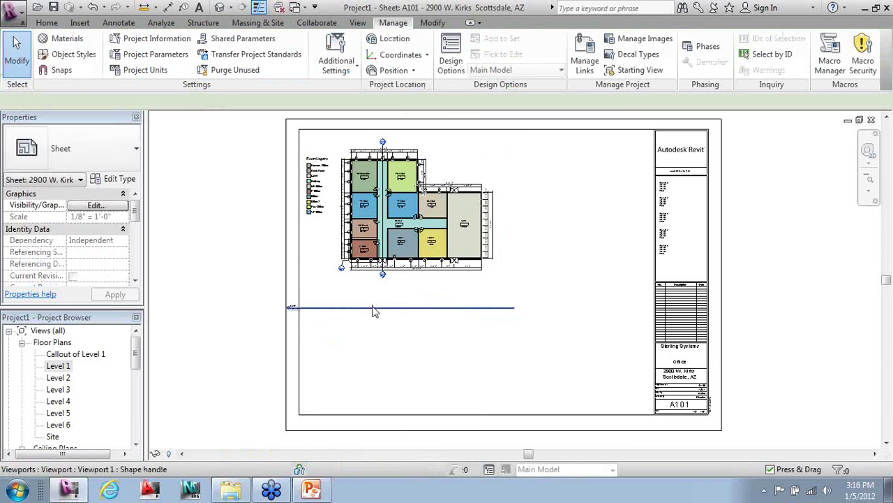
pyautogui.click(372, 309)
pyautogui.moveTo(351, 305); pyautogui.dragTo(389, 288)
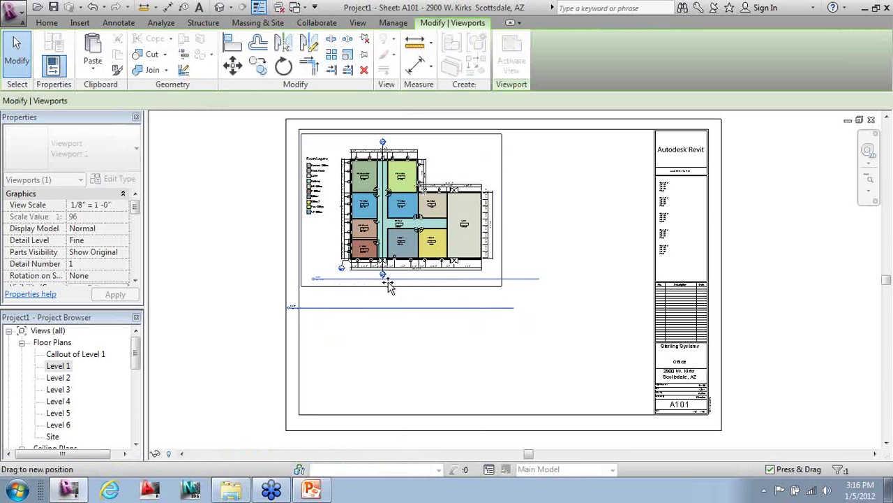
pyautogui.click(493, 303)
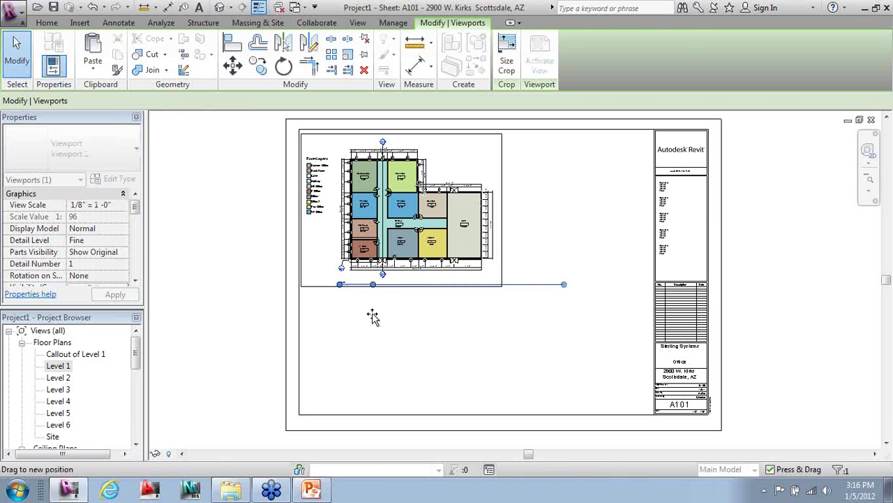
# - Drag Section 1 from the Sections list onto the sheet below the floor plan
pyautogui.click(471, 303)
pyautogui.moveTo(132, 351); pyautogui.dragTo(137, 412)
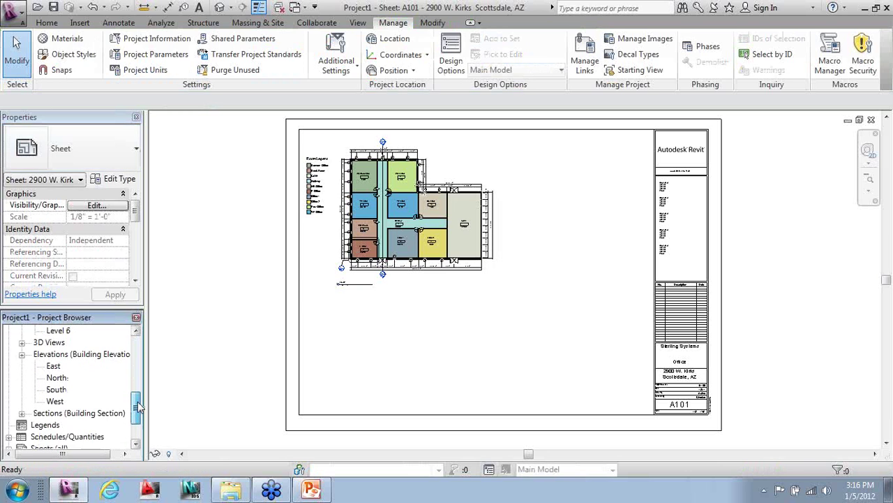
pyautogui.click(22, 391)
pyautogui.click(21, 391)
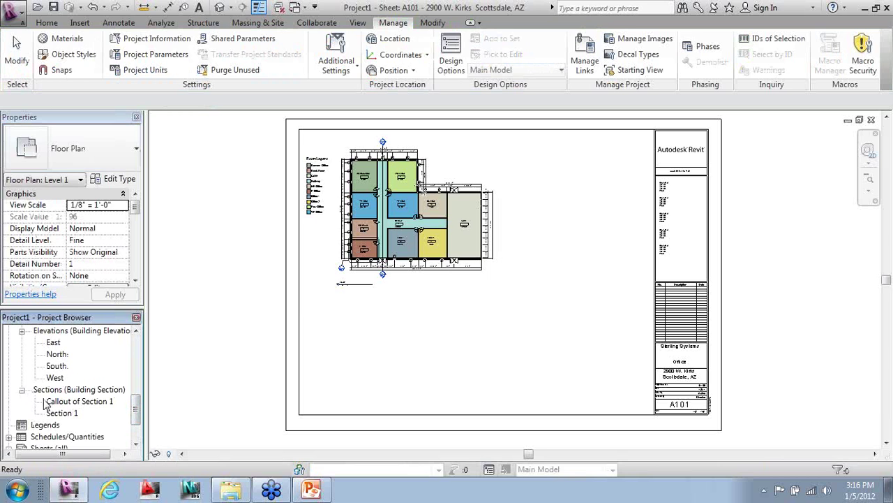
pyautogui.click(61, 413)
pyautogui.moveTo(62, 413); pyautogui.dragTo(445, 347)
pyautogui.click(414, 354)
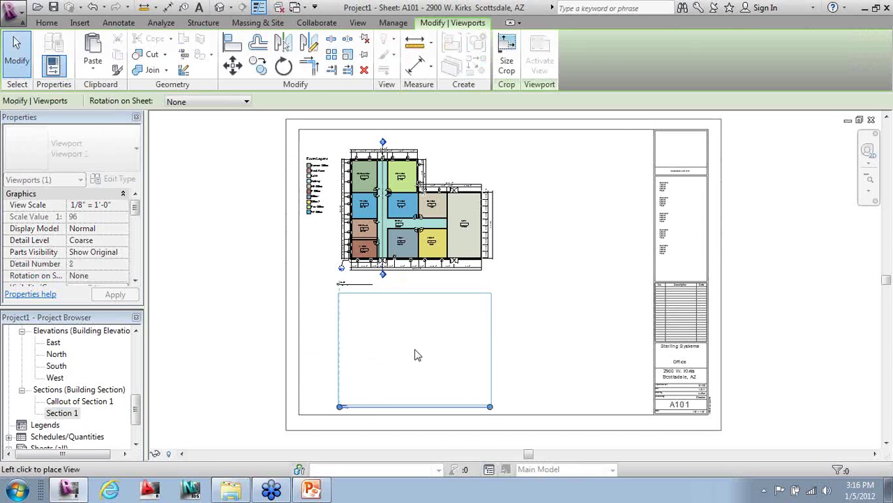
pyautogui.click(186, 339)
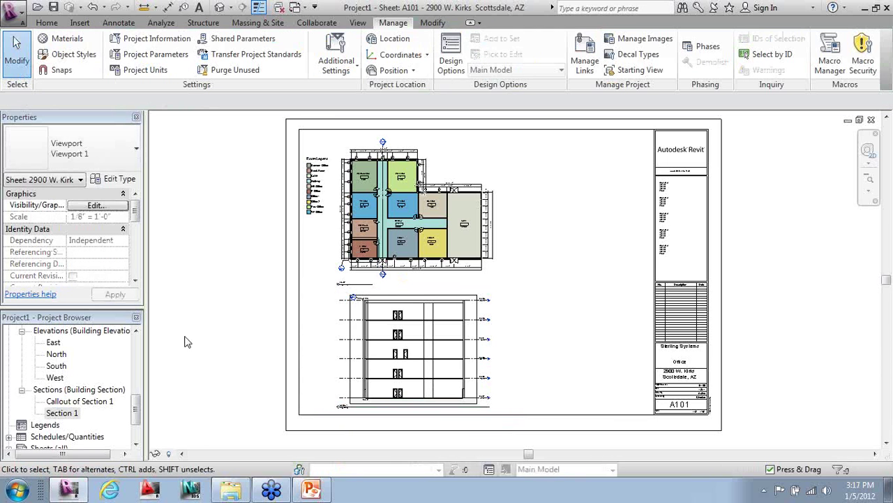
# - Activate and then deactivate the Section 1 viewport, returning to the sheet
pyautogui.rightClick(414, 354)
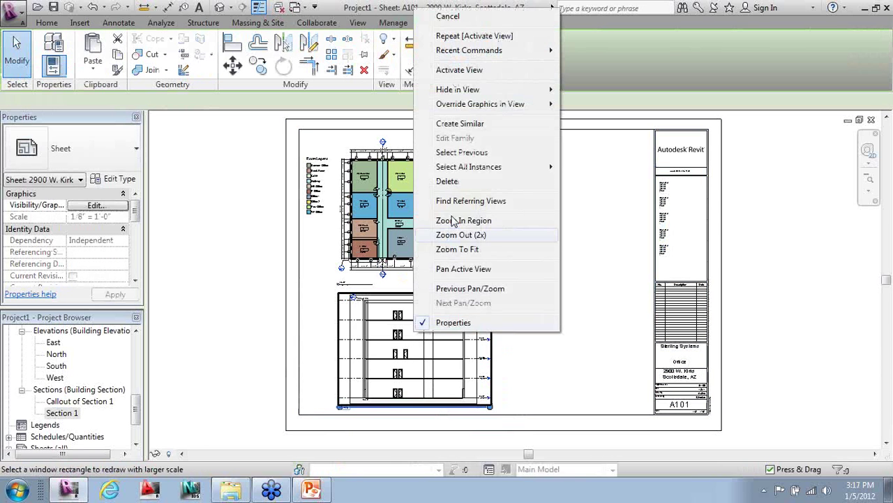
pyautogui.click(459, 69)
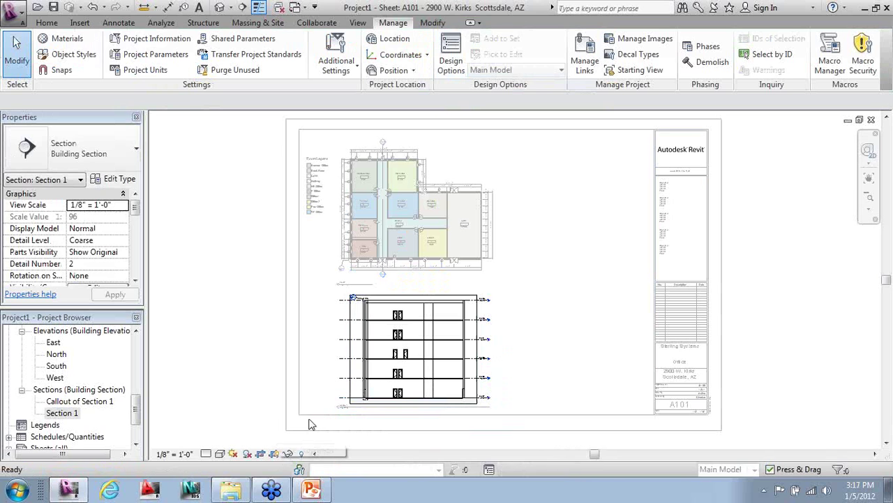
pyautogui.click(394, 319)
pyautogui.rightClick(393, 320)
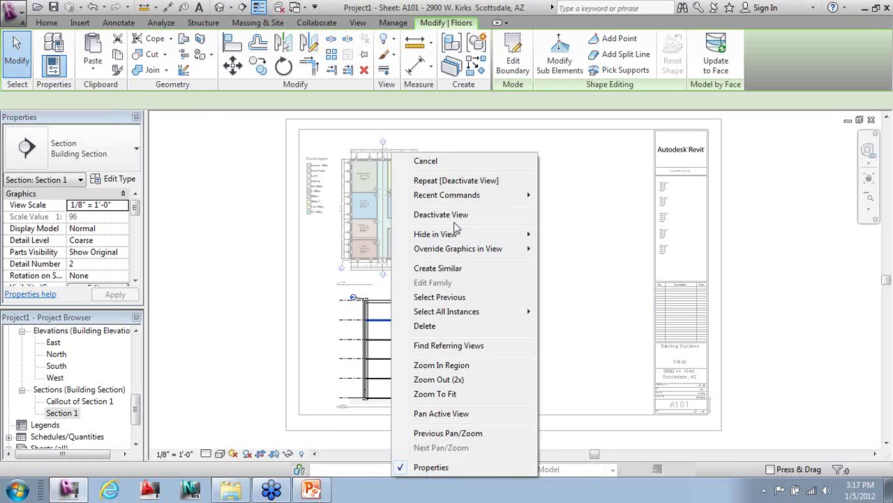
pyautogui.click(450, 216)
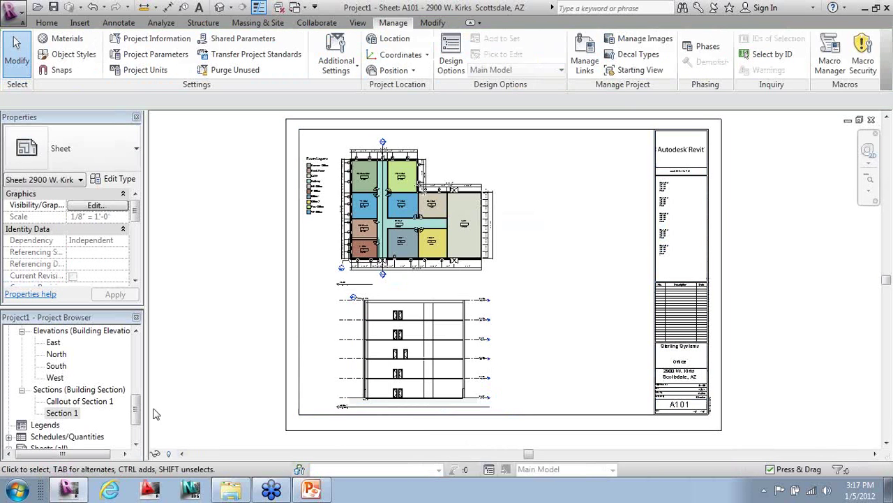
pyautogui.click(104, 403)
# - Place Callout of Section 1 right of the section and nudge it slightly right
pyautogui.moveTo(105, 403); pyautogui.dragTo(554, 351)
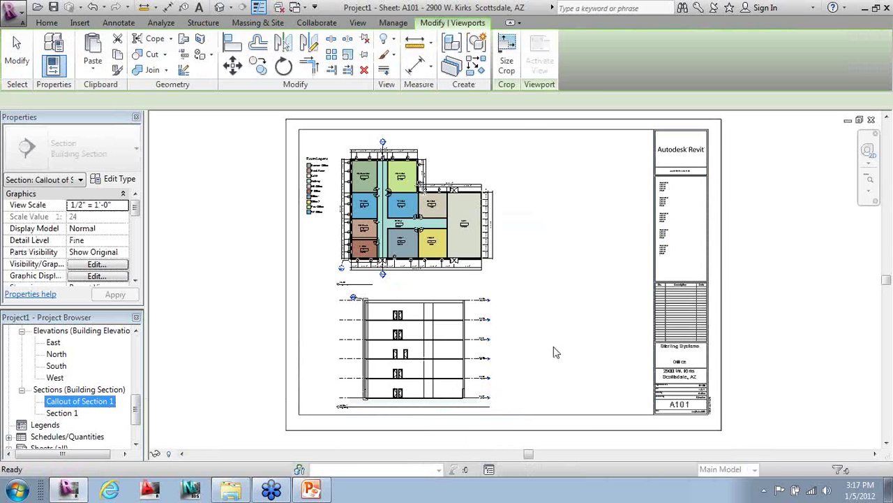
pyautogui.click(587, 315)
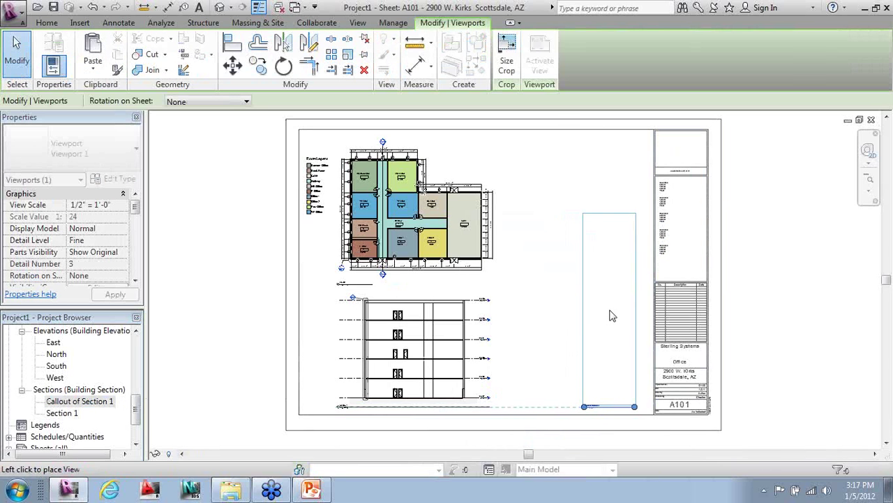
pyautogui.click(532, 315)
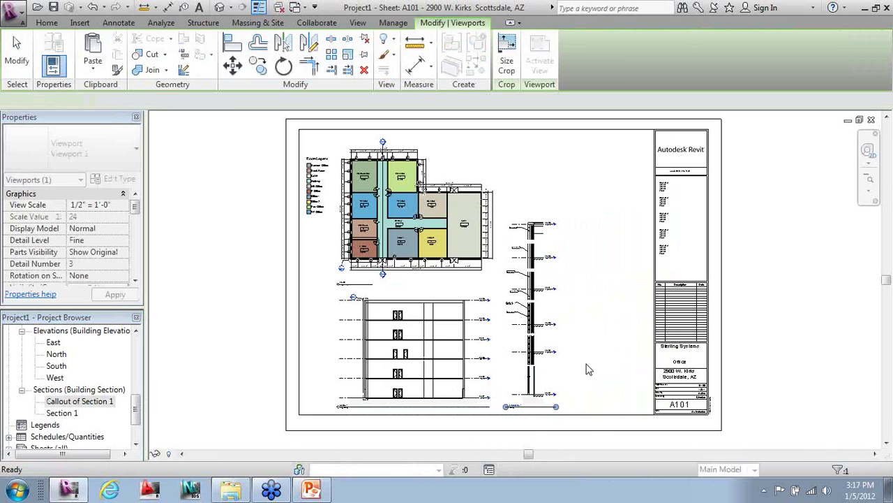
pyautogui.click(547, 366)
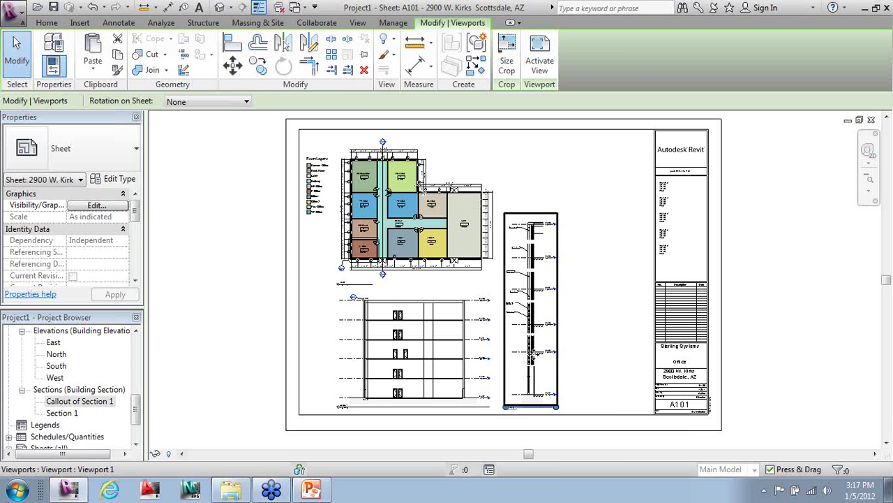
pyautogui.moveTo(566, 359); pyautogui.dragTo(577, 359)
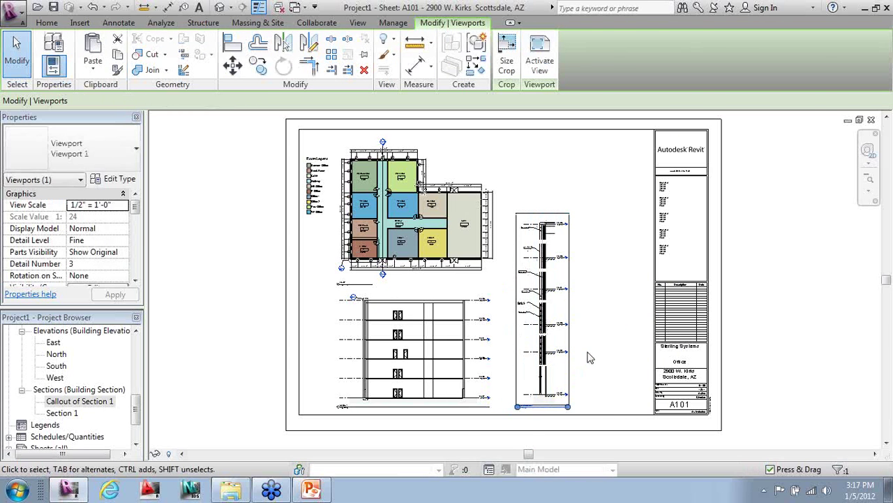
pyautogui.press('Escape')
pyautogui.moveTo(138, 417)
pyautogui.mouseDown()
pyautogui.moveTo(136, 426)
pyautogui.moveTo(147, 405)
pyautogui.mouseUp()
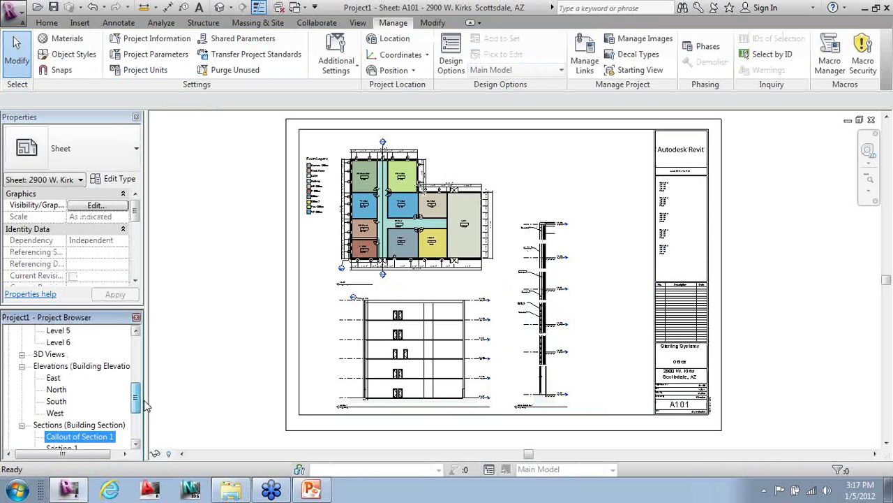
# - Open 3D View 1 and bring up its rendering settings
pyautogui.click(22, 367)
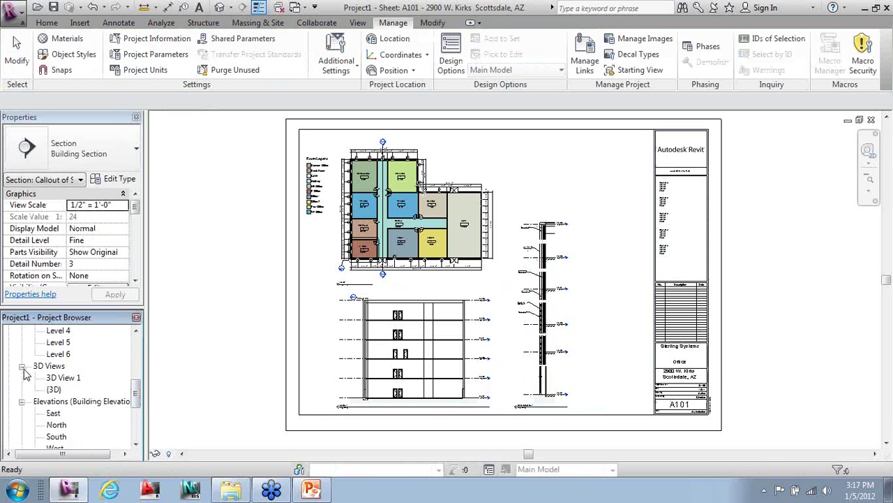
pyautogui.doubleClick(65, 377)
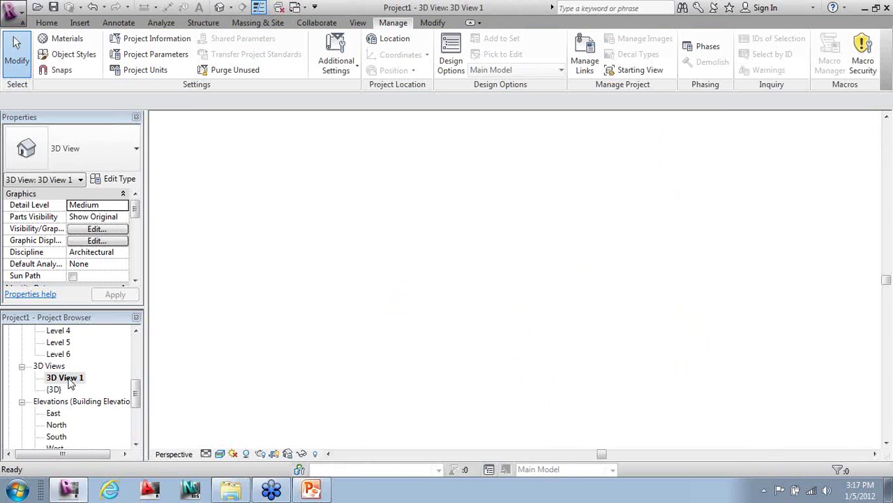
pyautogui.click(266, 455)
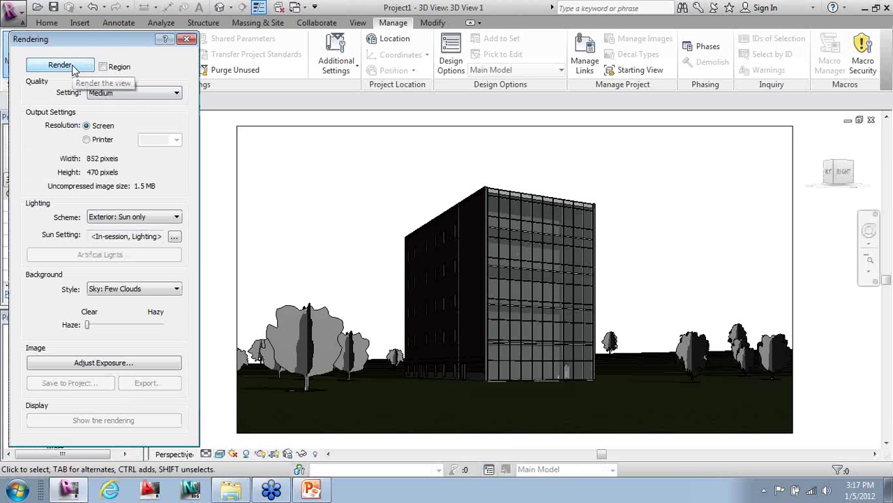
pyautogui.moveTo(75, 40); pyautogui.dragTo(258, 37)
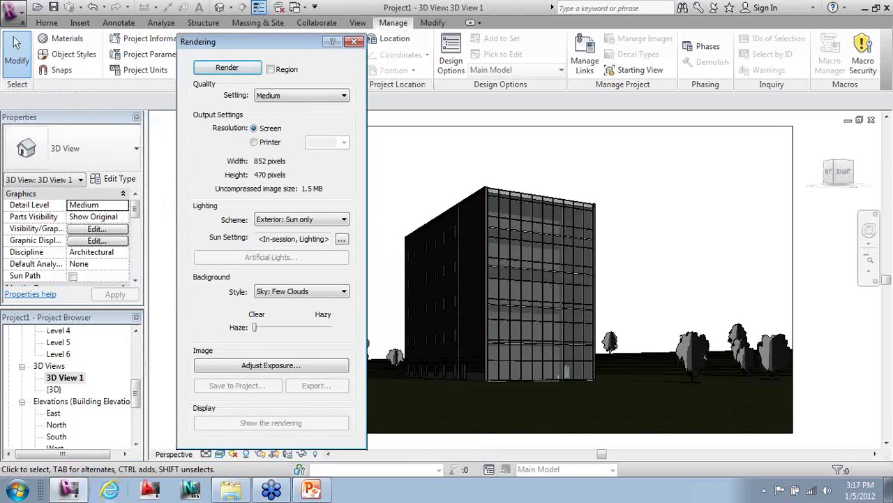
pyautogui.moveTo(139, 407); pyautogui.dragTo(137, 322)
# - Start a render, cancel it, confirm the stop, and close the Rendering dialog
pyautogui.click(203, 68)
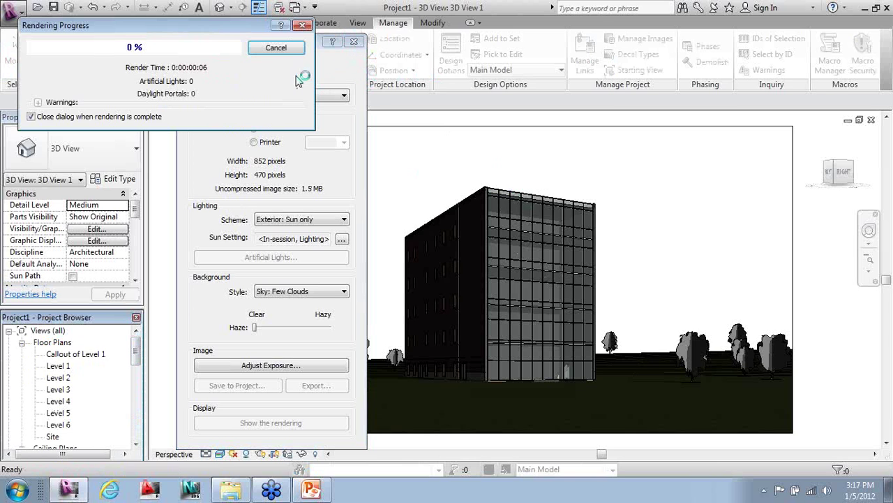
pyautogui.click(277, 50)
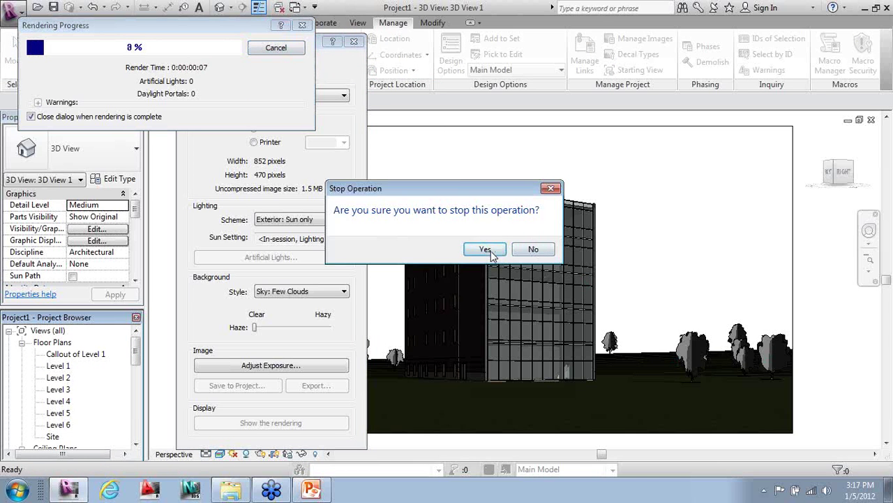
pyautogui.click(494, 254)
pyautogui.click(354, 41)
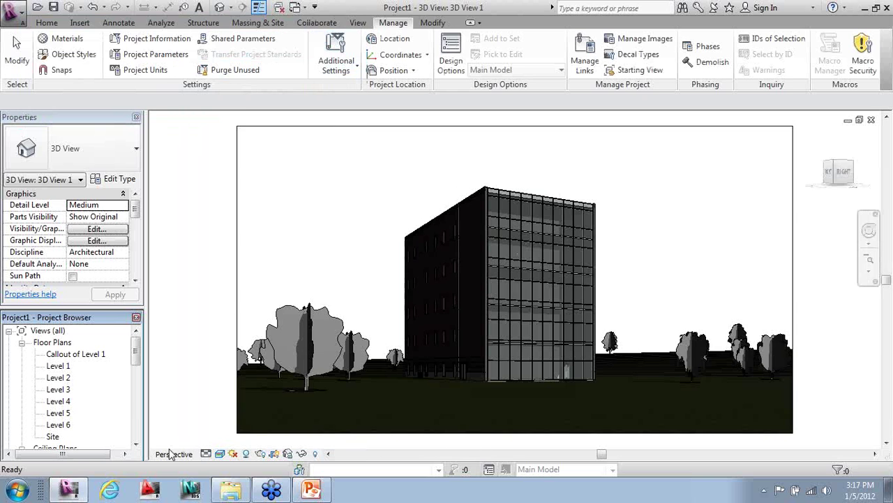
pyautogui.moveTo(135, 345); pyautogui.dragTo(132, 426)
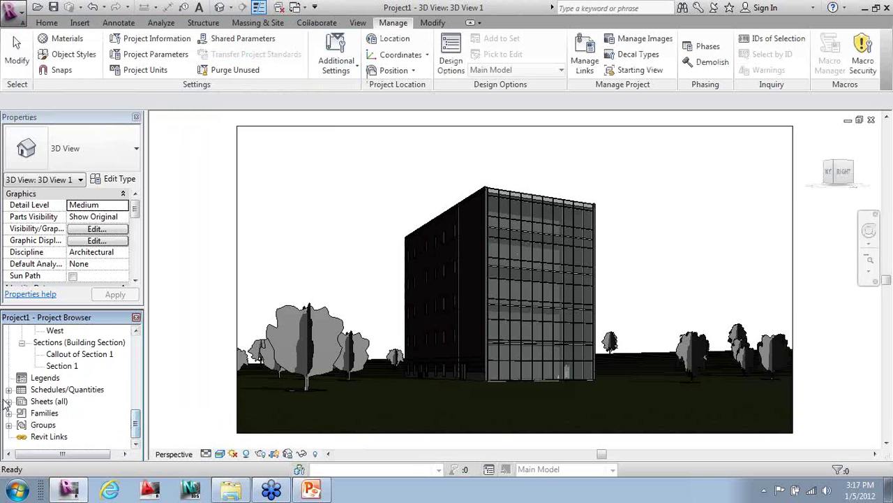
# - View the Door Schedule, collapse Schedules/Quantities, and reopen sheet A101
pyautogui.doubleClick(42, 403)
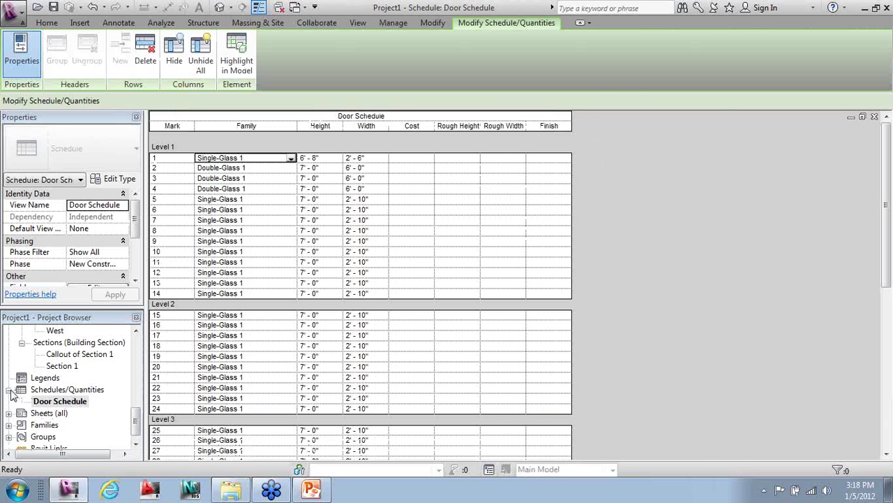
pyautogui.click(9, 389)
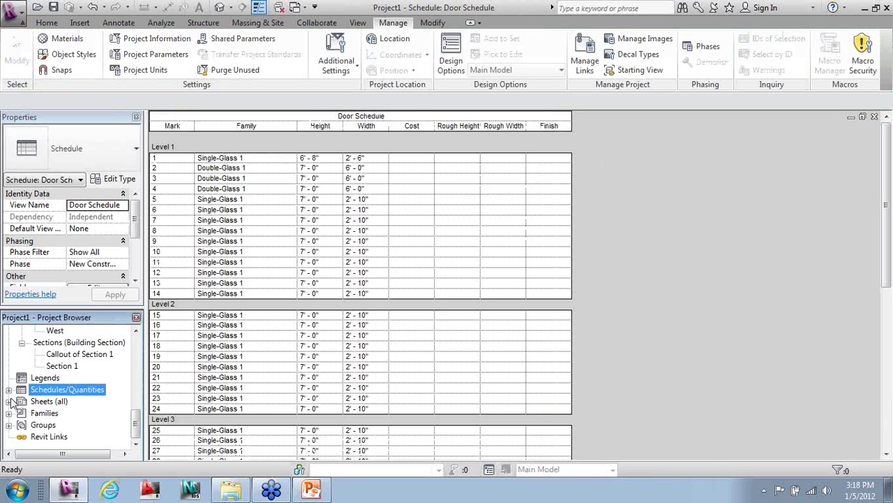
pyautogui.doubleClick(50, 413)
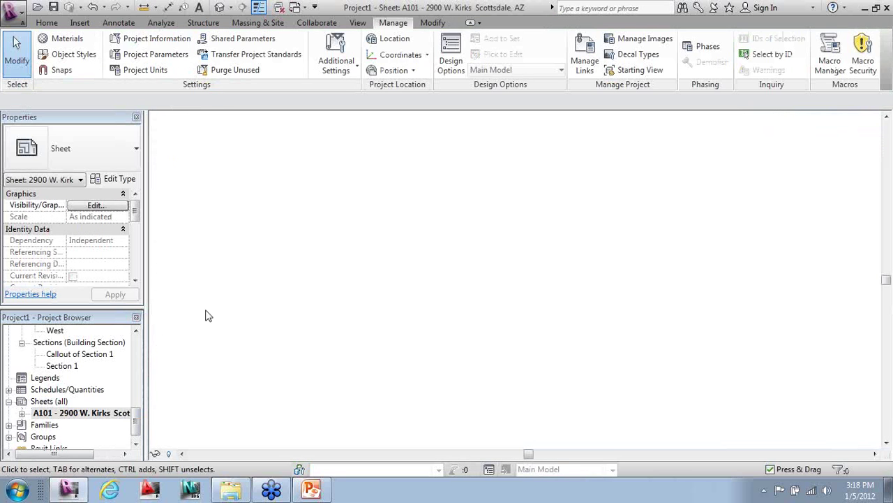
# - Place 3D View 1 on sheet A101 above the section
pyautogui.moveTo(136, 417); pyautogui.dragTo(138, 339)
pyautogui.click(69, 369)
pyautogui.moveTo(609, 246); pyautogui.dragTo(583, 201)
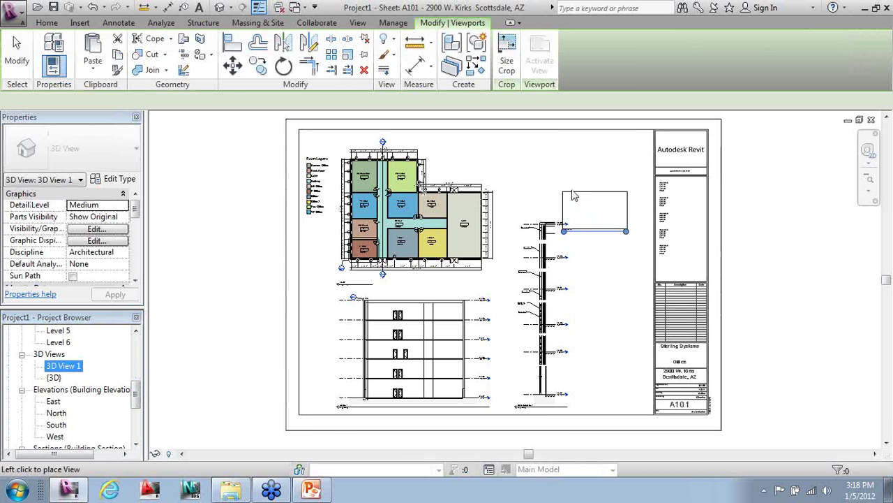
pyautogui.click(553, 184)
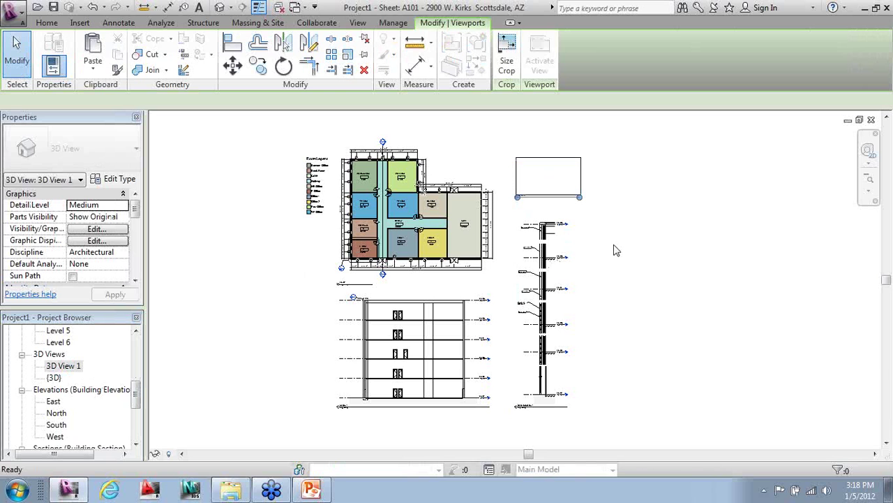
pyautogui.click(579, 176)
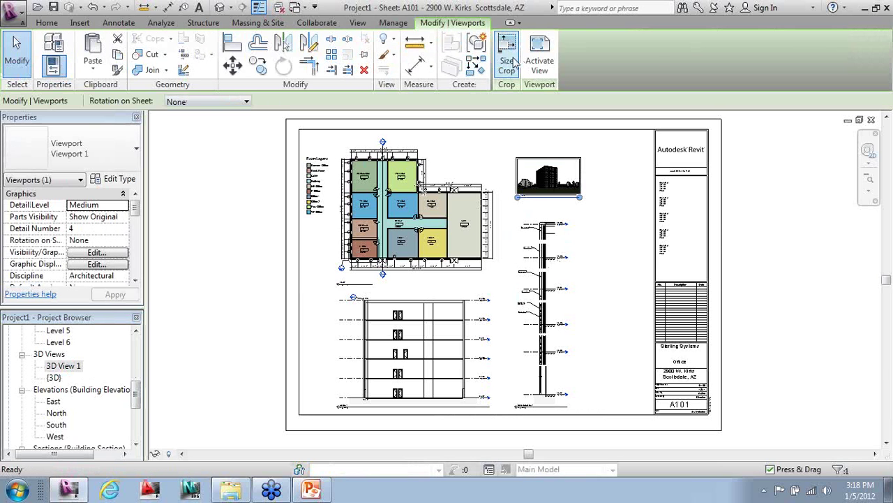
pyautogui.click(585, 135)
# - Activate the 3D viewport and set its crop size to 10" x 5 1/2"
pyautogui.doubleClick(583, 180)
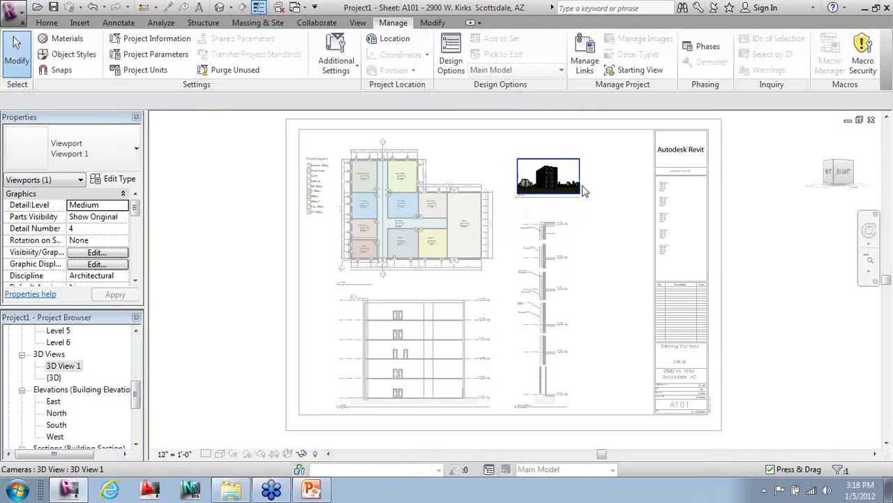
pyautogui.scroll(1, 602, 166)
pyautogui.scroll(2, 601, 166)
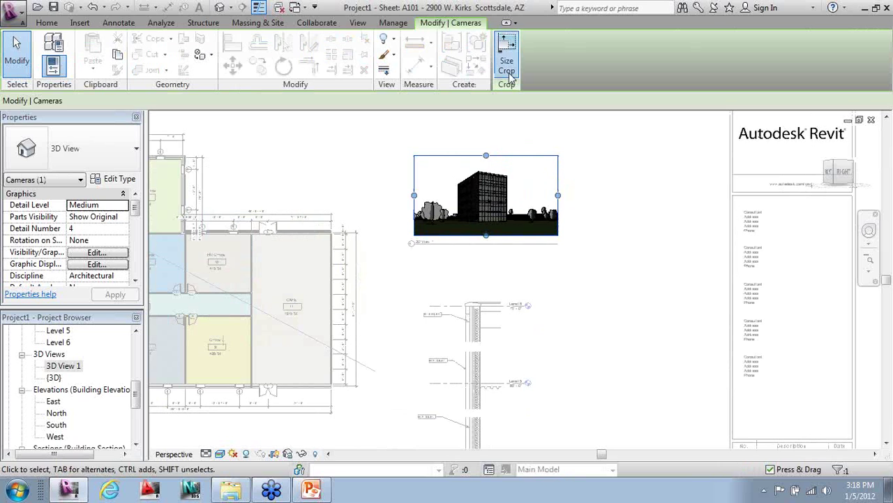
pyautogui.click(507, 56)
pyautogui.rightClick(364, 208)
pyautogui.click(358, 212)
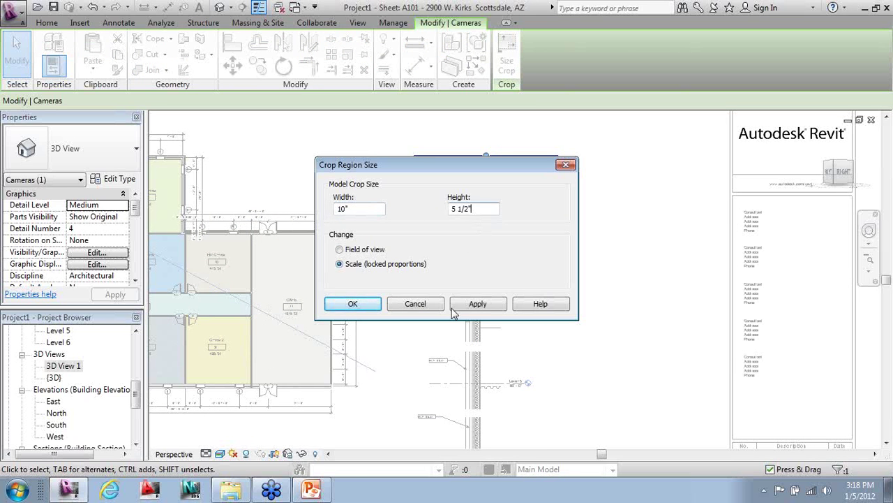
pyautogui.click(365, 304)
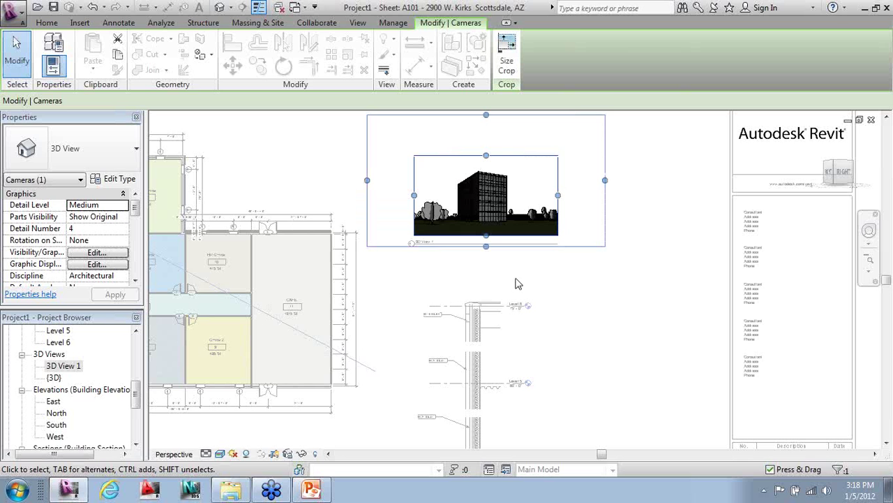
# - Deactivate the 3D view and move its viewport right and down above the section
pyautogui.doubleClick(534, 265)
pyautogui.click(502, 255)
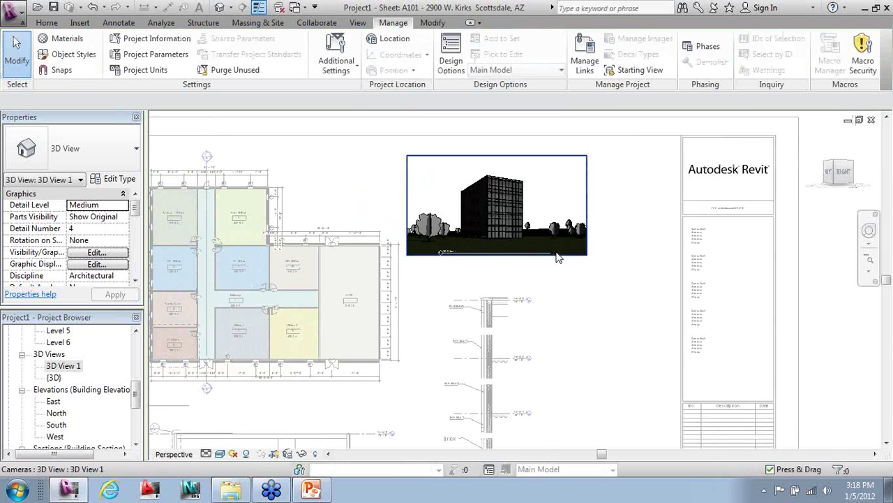
pyautogui.rightClick(555, 266)
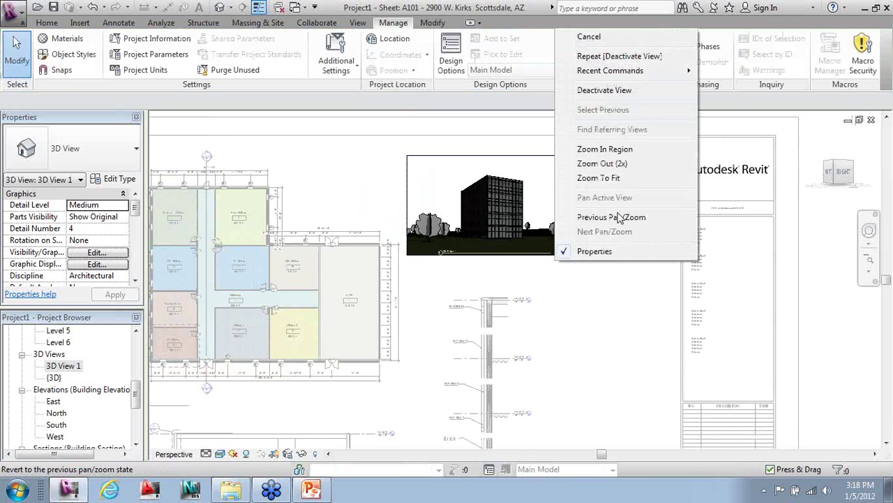
pyautogui.click(624, 91)
pyautogui.click(607, 168)
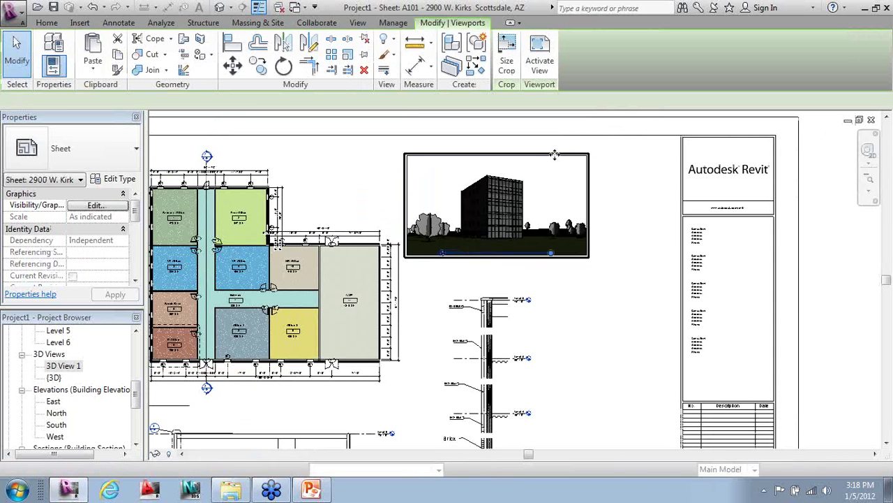
pyautogui.moveTo(608, 168); pyautogui.dragTo(649, 182)
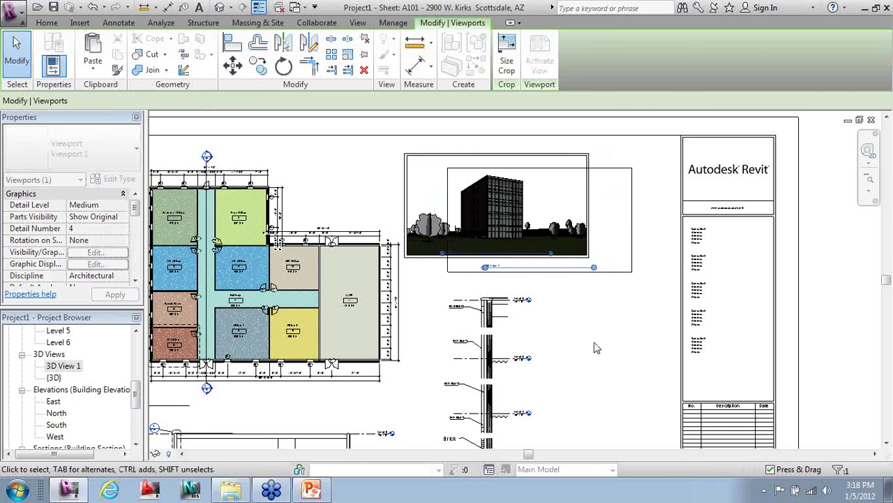
pyautogui.click(525, 161)
# - Zoom to fit the whole sheet and check the section viewport's placement
pyautogui.press('z')
pyautogui.press('f')
pyautogui.scroll(-1, 471, 261)
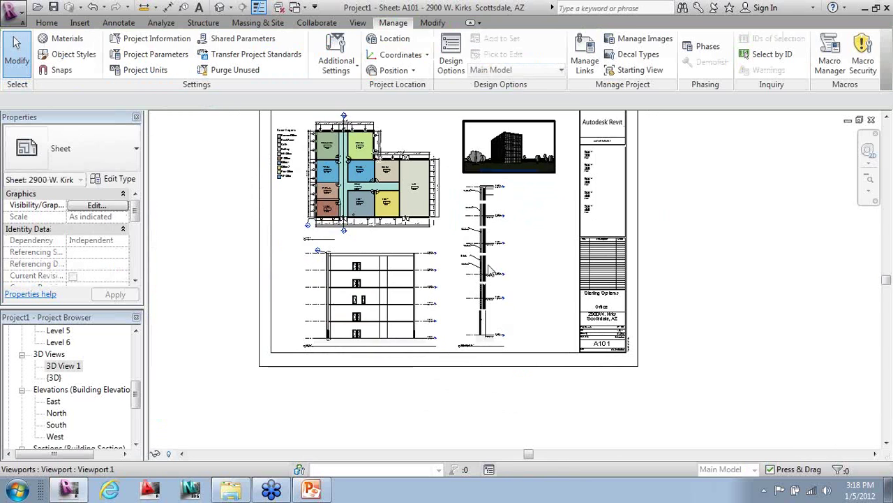
pyautogui.scroll(1, 365, 230)
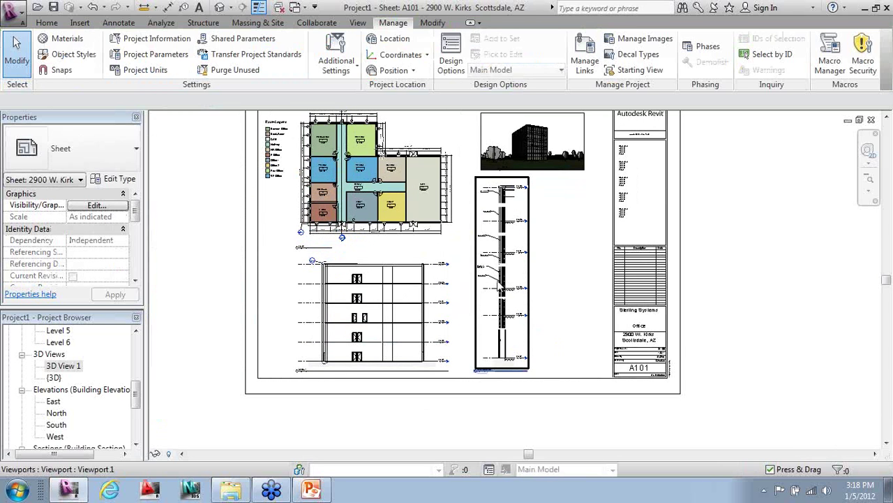
pyautogui.click(508, 296)
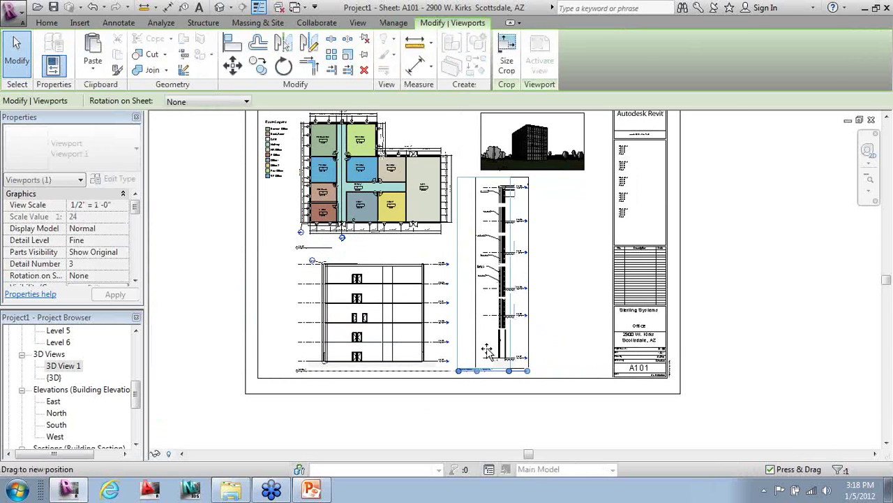
pyautogui.click(480, 429)
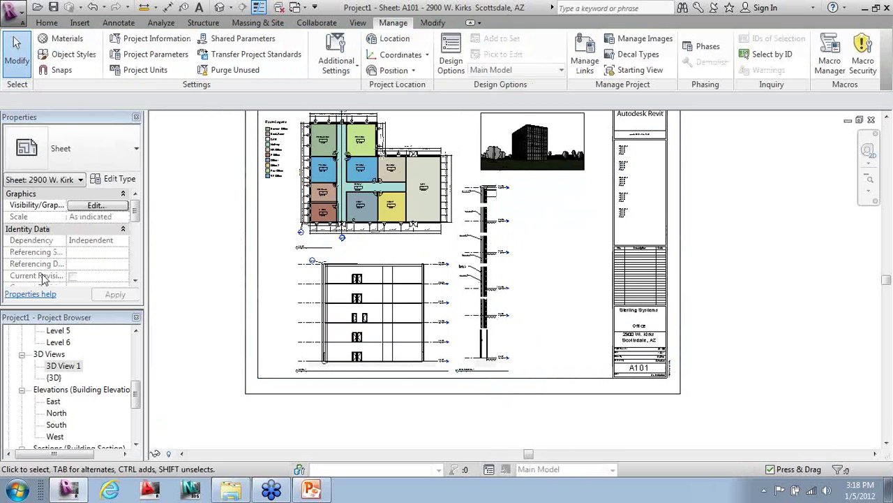
pyautogui.scroll(-3, 137, 413)
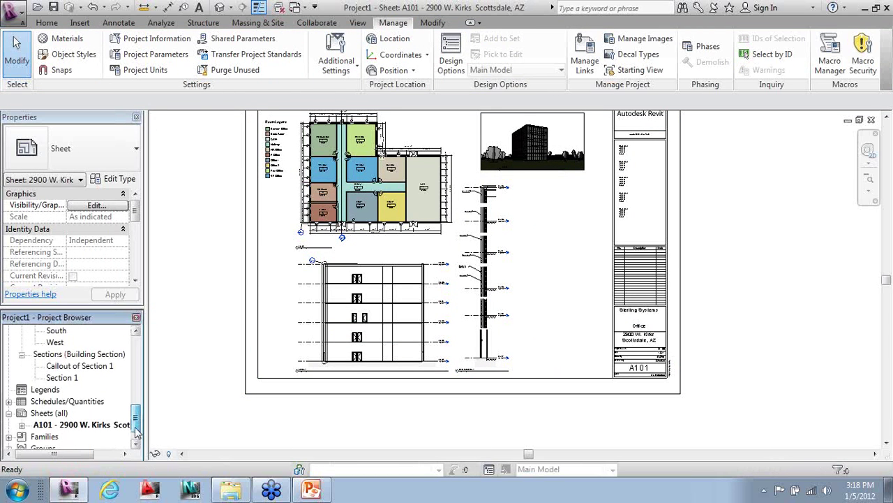
# - Drag the Door Schedule from the Project Browser onto sheet A101 beside the section
pyautogui.click(8, 402)
pyautogui.moveTo(47, 414); pyautogui.dragTo(563, 279)
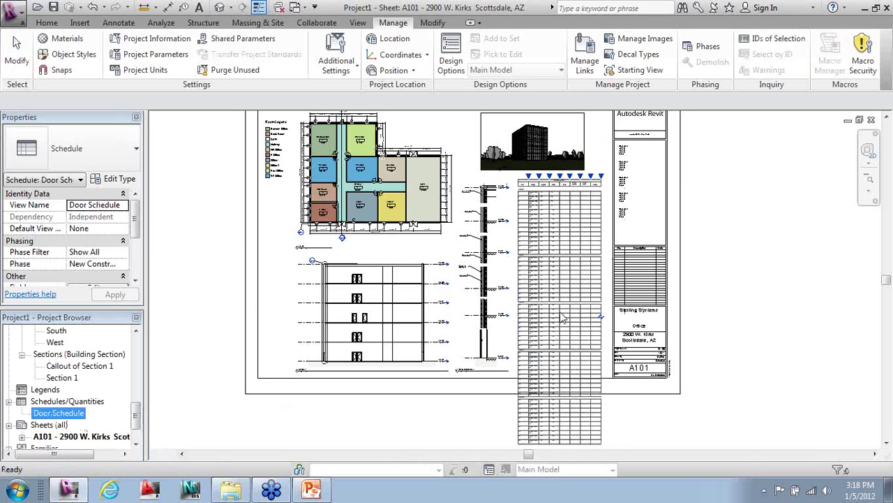
pyautogui.click(563, 318)
pyautogui.click(774, 413)
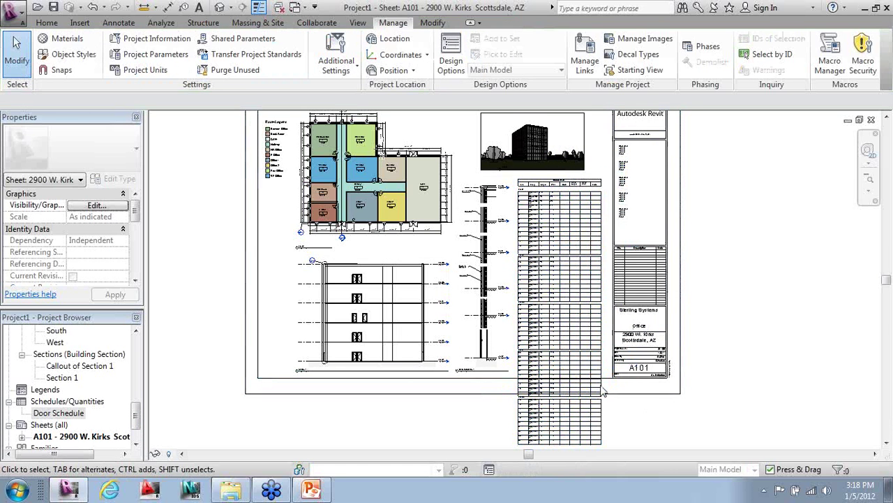
# - Move the Door Schedule up to the sheet's top right beside the title block
pyautogui.scroll(-1, 555, 198)
pyautogui.click(553, 175)
pyautogui.press('Escape')
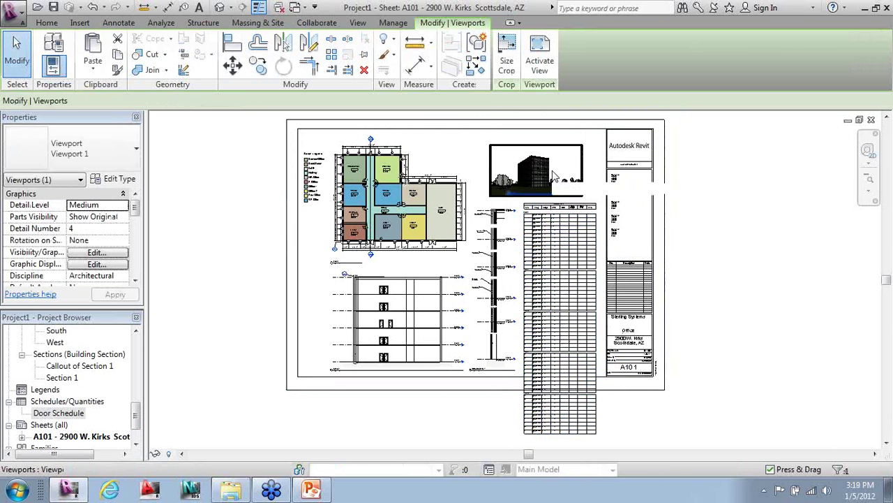
pyautogui.click(567, 209)
pyautogui.moveTo(575, 159); pyautogui.dragTo(576, 144)
pyautogui.moveTo(660, 194); pyautogui.dragTo(663, 195)
pyautogui.click(732, 265)
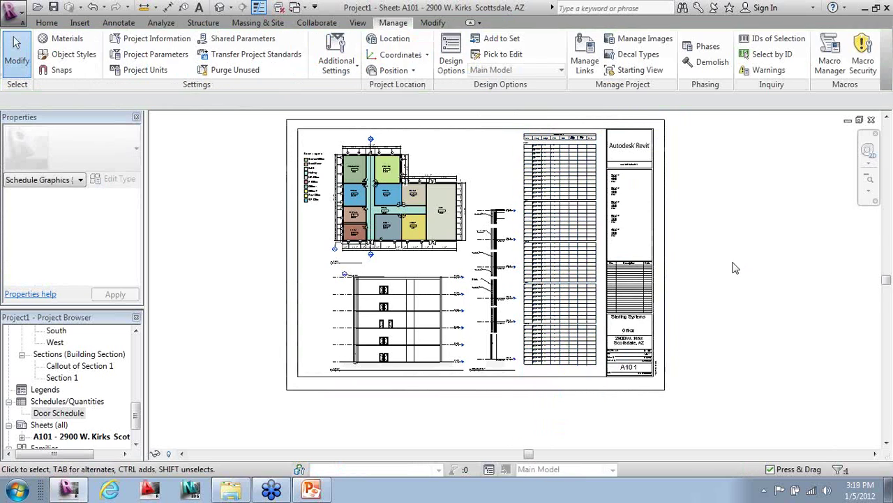
# - Reposition the Door Schedule further down on the sheet
pyautogui.scroll(2, 547, 126)
pyautogui.scroll(3, 530, 139)
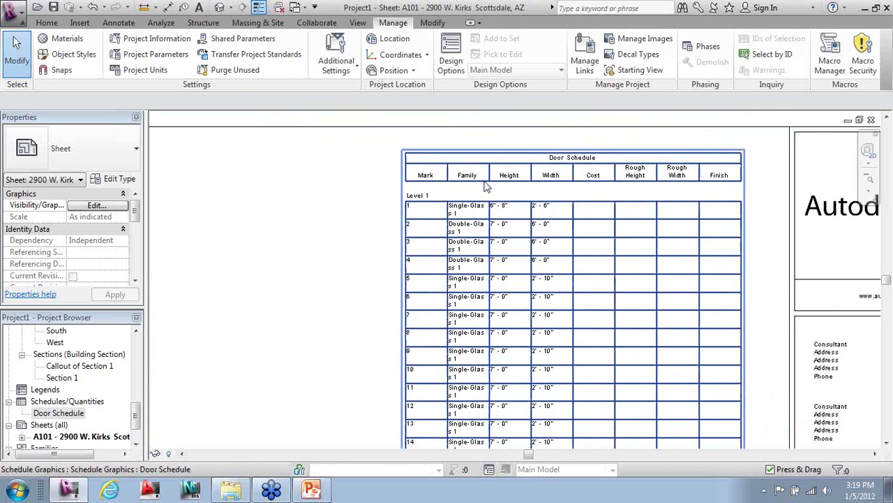
pyautogui.click(490, 155)
pyautogui.moveTo(491, 155); pyautogui.dragTo(523, 150)
pyautogui.click(295, 200)
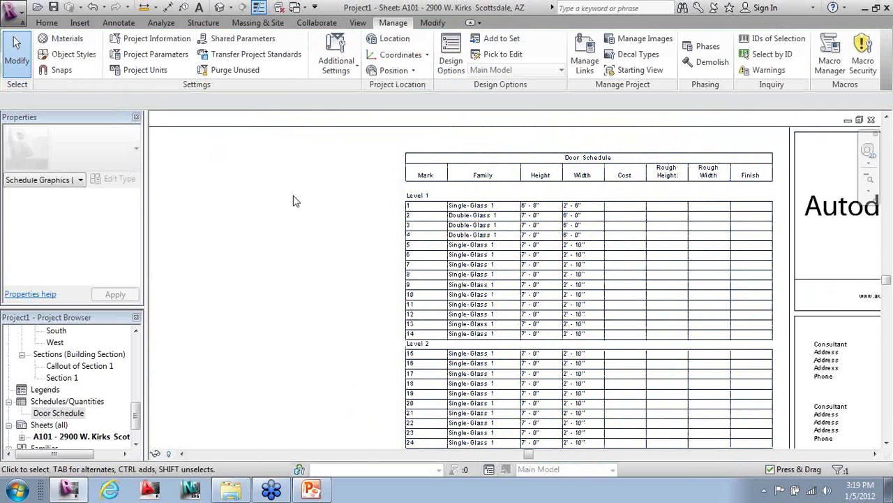
pyautogui.scroll(-5, 545, 354)
pyautogui.scroll(-2, 544, 354)
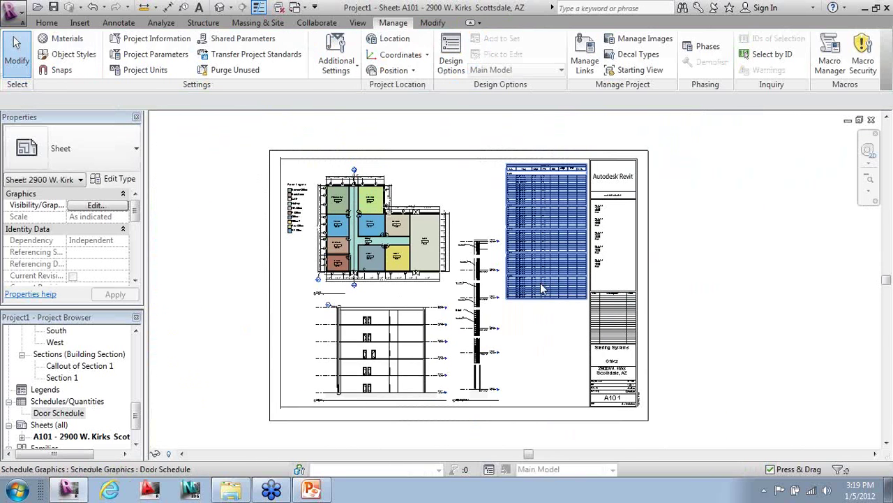
pyautogui.click(542, 289)
pyautogui.moveTo(544, 315); pyautogui.dragTo(538, 379)
pyautogui.click(201, 200)
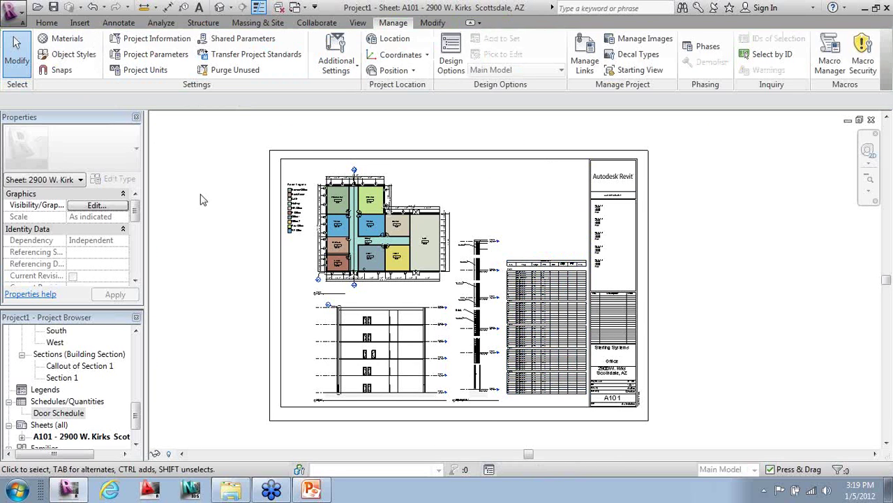
# - Place 3D View 1 on the sheet above the Door Schedule
pyautogui.scroll(3, 129, 411)
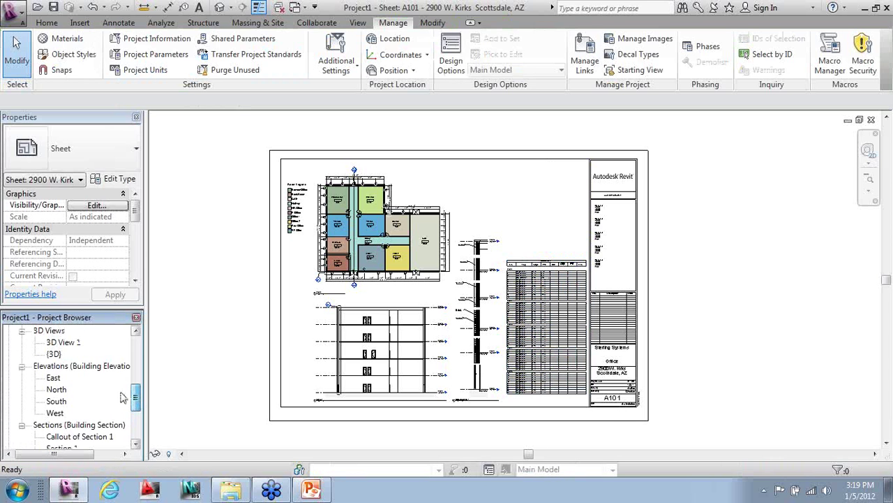
pyautogui.scroll(1, 129, 412)
pyautogui.click(64, 342)
pyautogui.moveTo(462, 257); pyautogui.dragTo(529, 211)
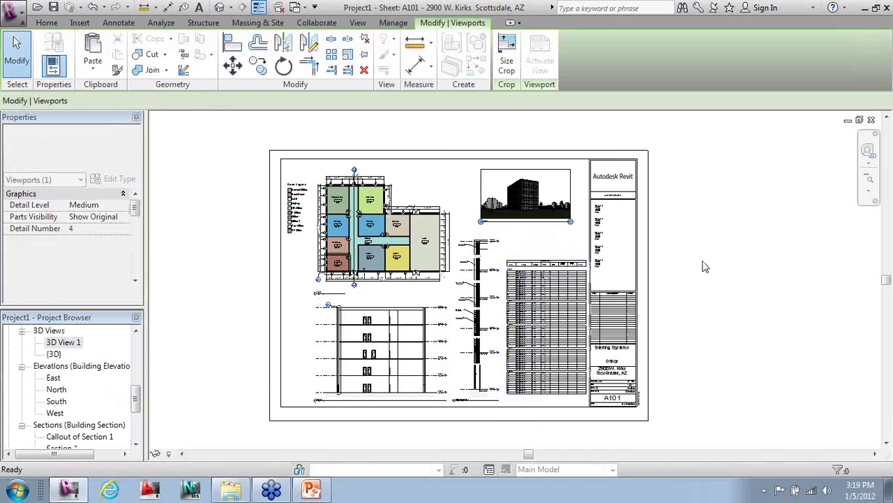
pyautogui.click(754, 343)
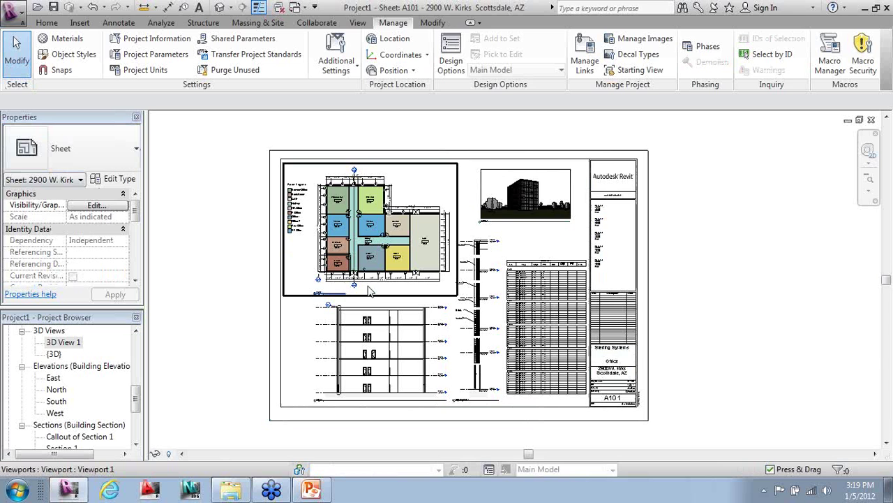
pyautogui.scroll(1, 370, 292)
pyautogui.scroll(1, 369, 292)
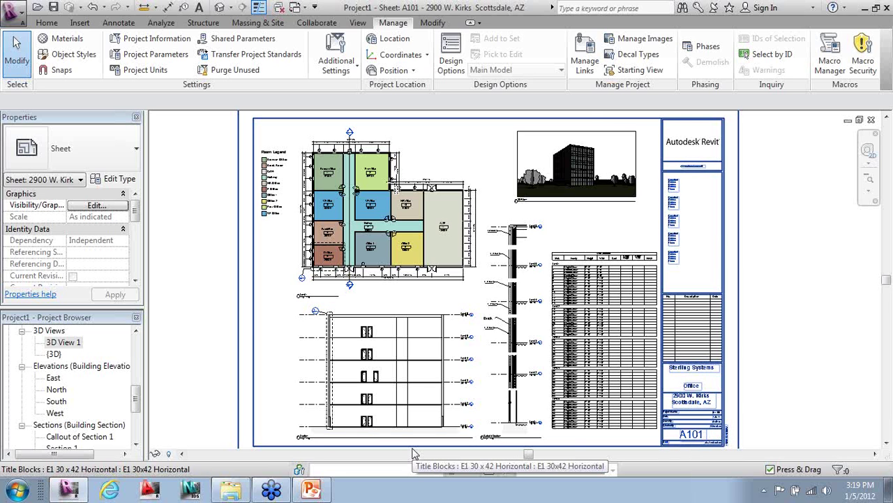
pyautogui.scroll(5, 417, 398)
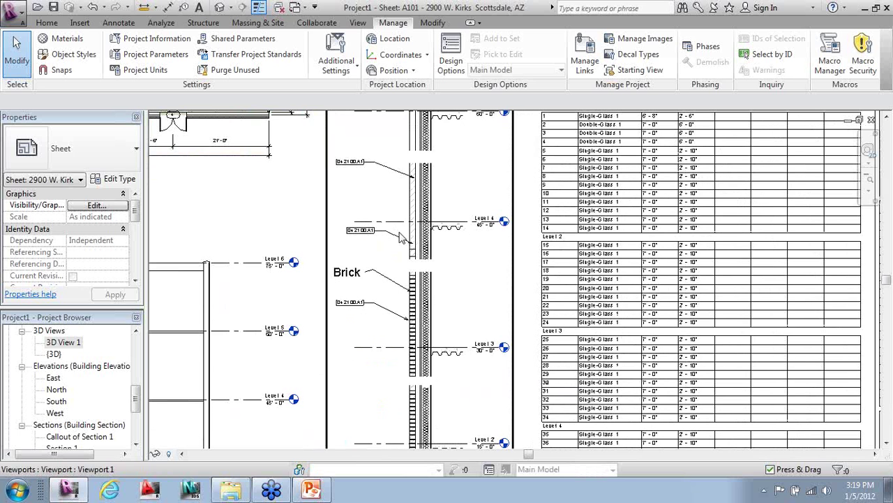
pyautogui.scroll(-5, 512, 255)
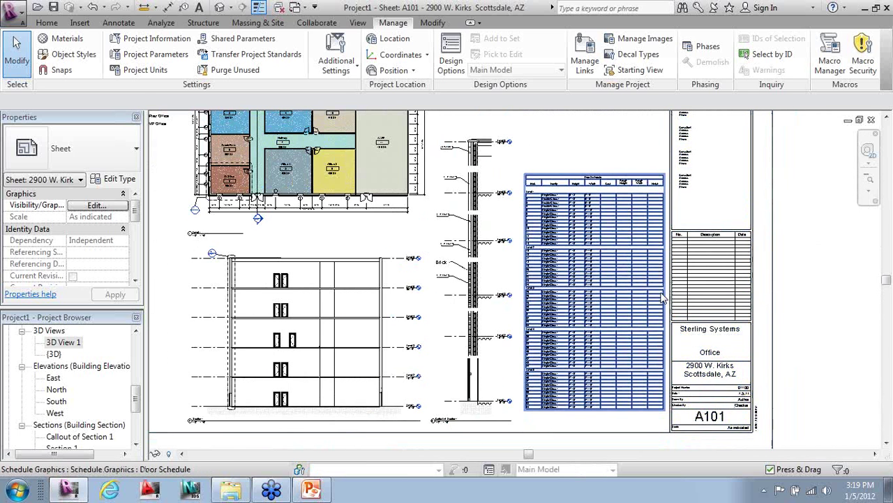
pyautogui.scroll(-2, 654, 366)
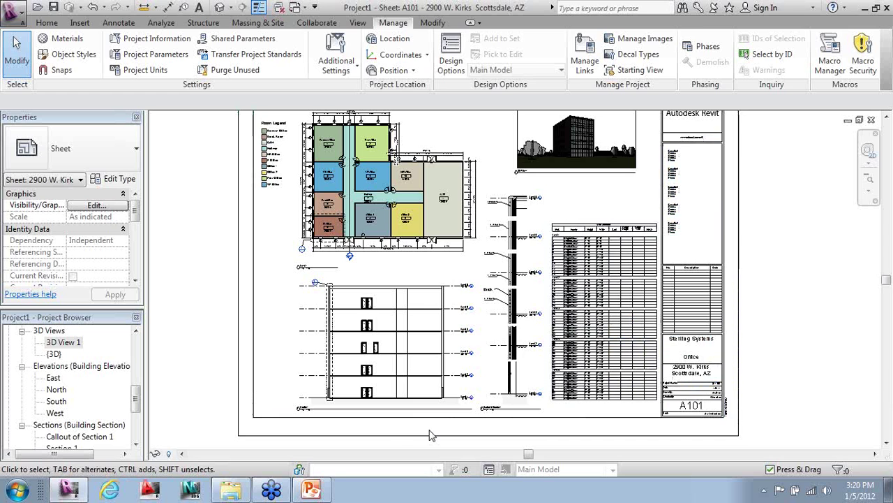
# - Open Autodesk_Hospital_Imperial_Architectural_Central from the Desktop's Imperial Models folder
pyautogui.click(15, 12)
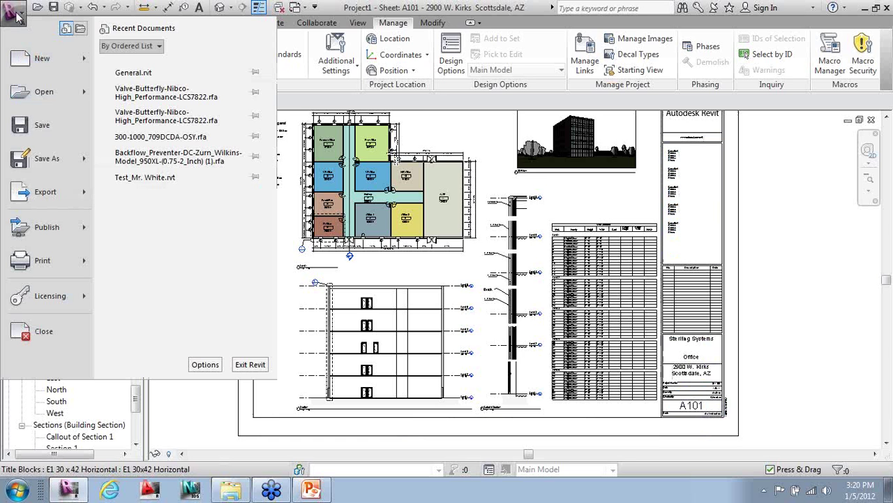
pyautogui.click(42, 91)
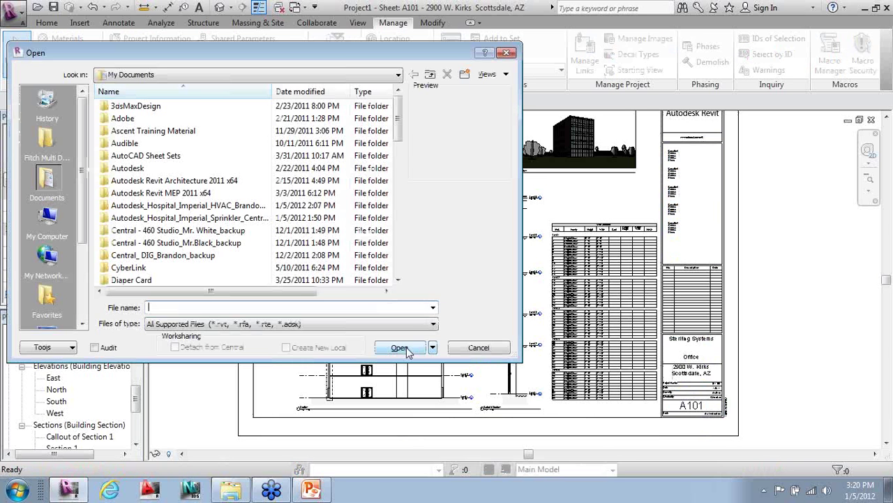
pyautogui.click(58, 226)
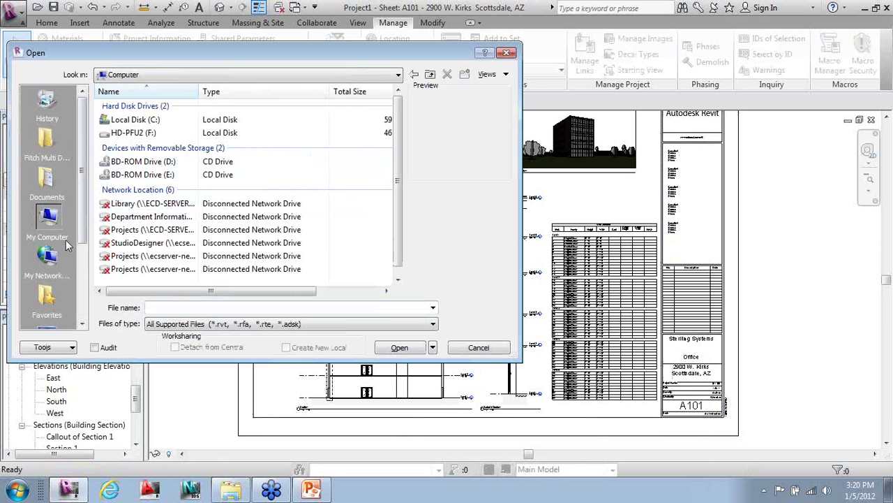
pyautogui.scroll(-2, 84, 243)
pyautogui.click(48, 258)
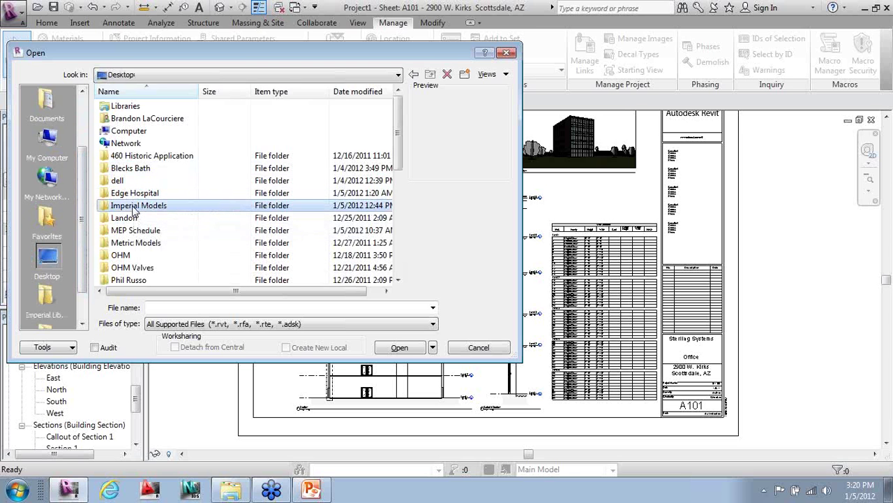
pyautogui.doubleClick(138, 204)
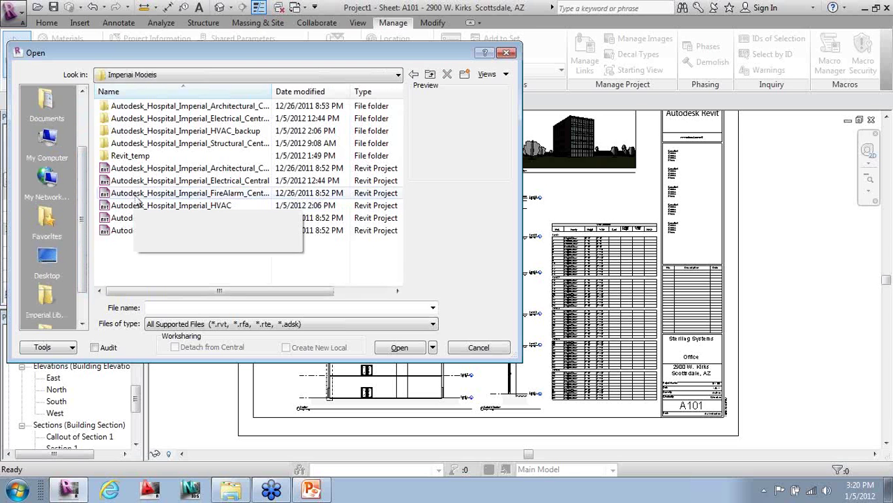
pyautogui.click(164, 168)
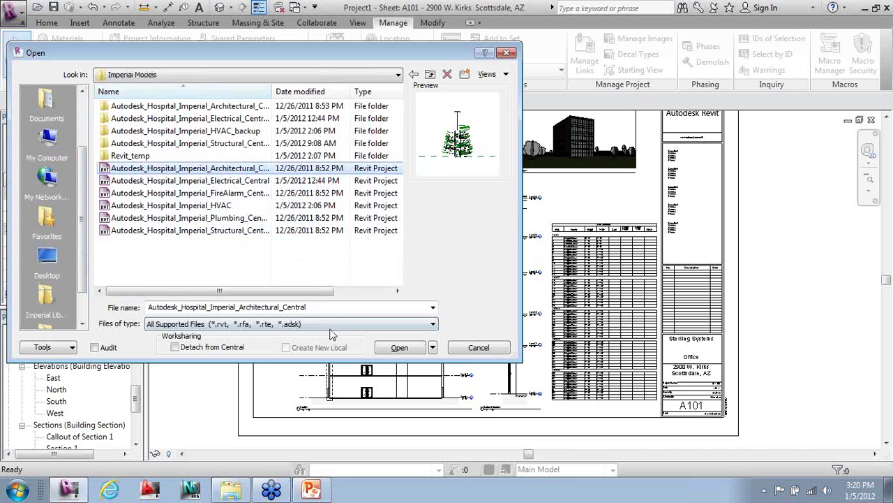
pyautogui.click(390, 349)
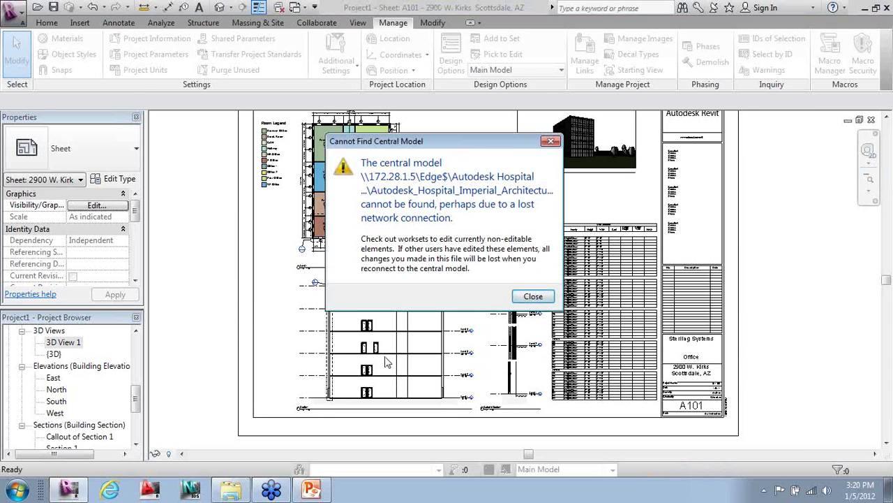
# - Dismiss the missing central model warning, accept Opening Worksets, and switch to PowerPoint
pyautogui.press('Return')
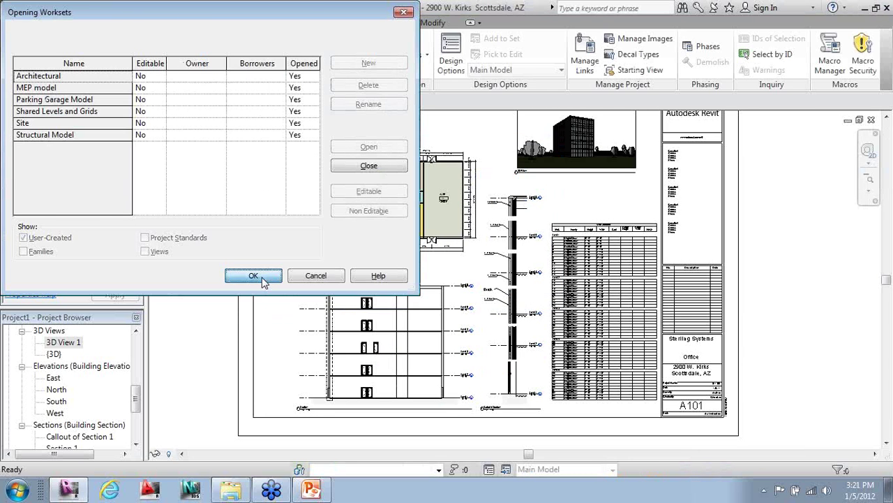
pyautogui.click(262, 280)
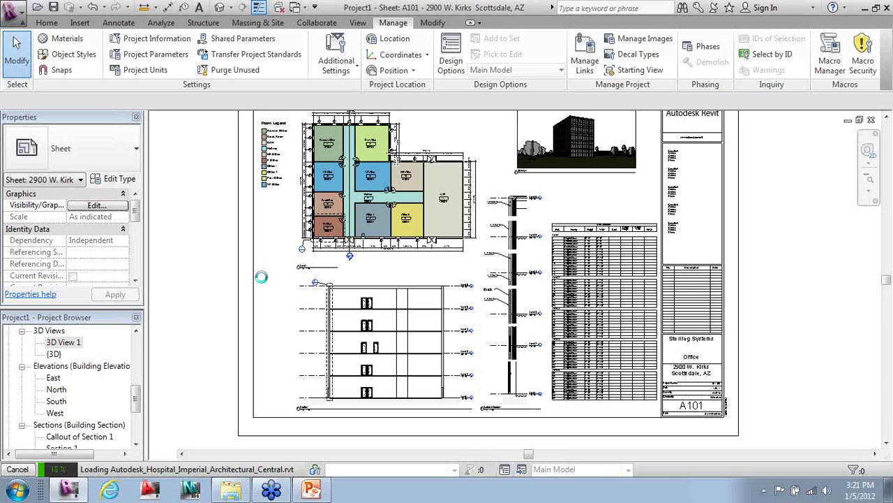
pyautogui.click(311, 488)
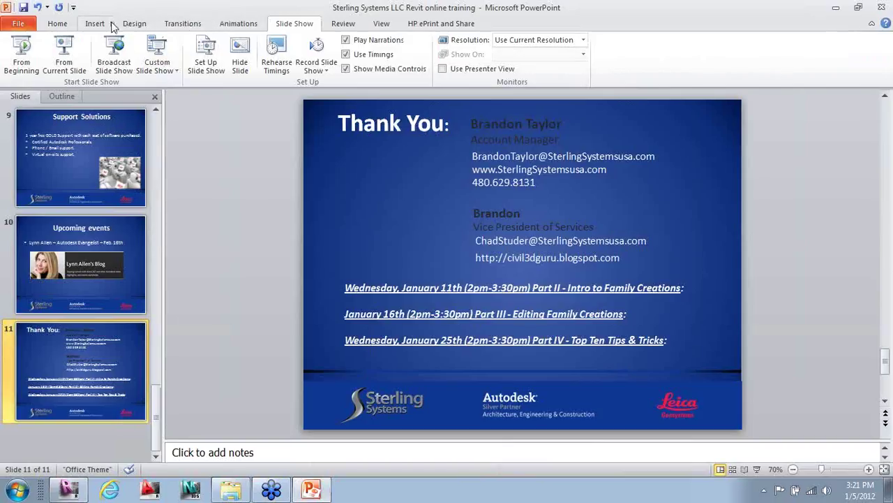
# - Run the slideshow from the current slide and advance to the Upcoming events slide
pyautogui.click(133, 24)
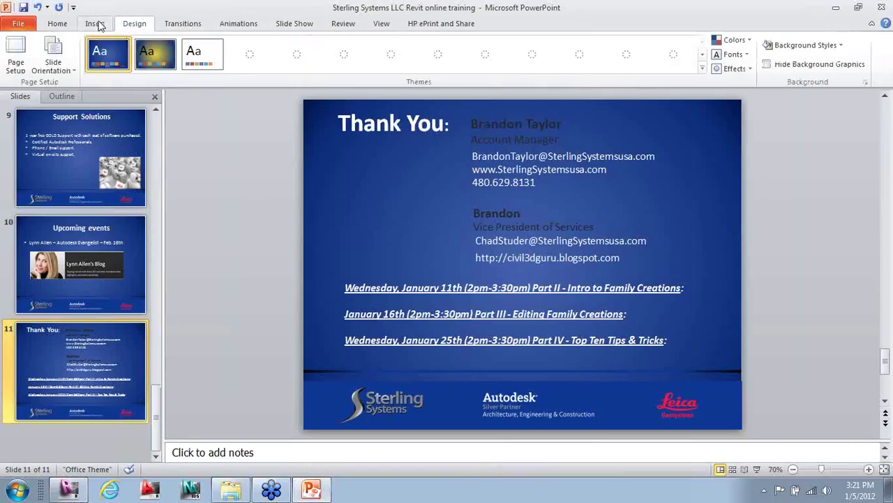
pyautogui.click(282, 27)
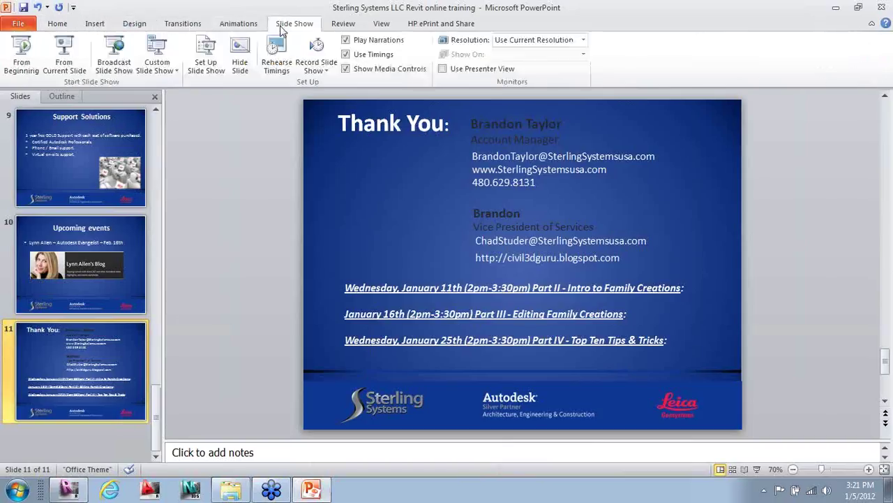
pyautogui.click(63, 59)
pyautogui.press('Right')
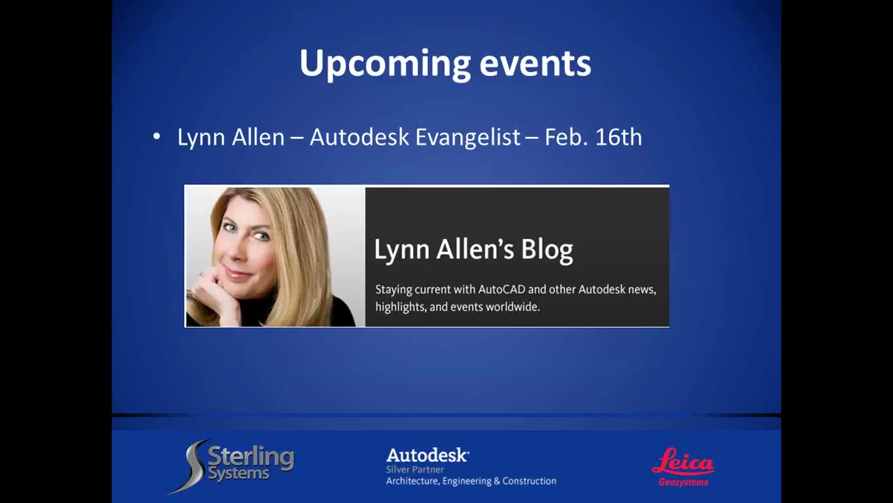